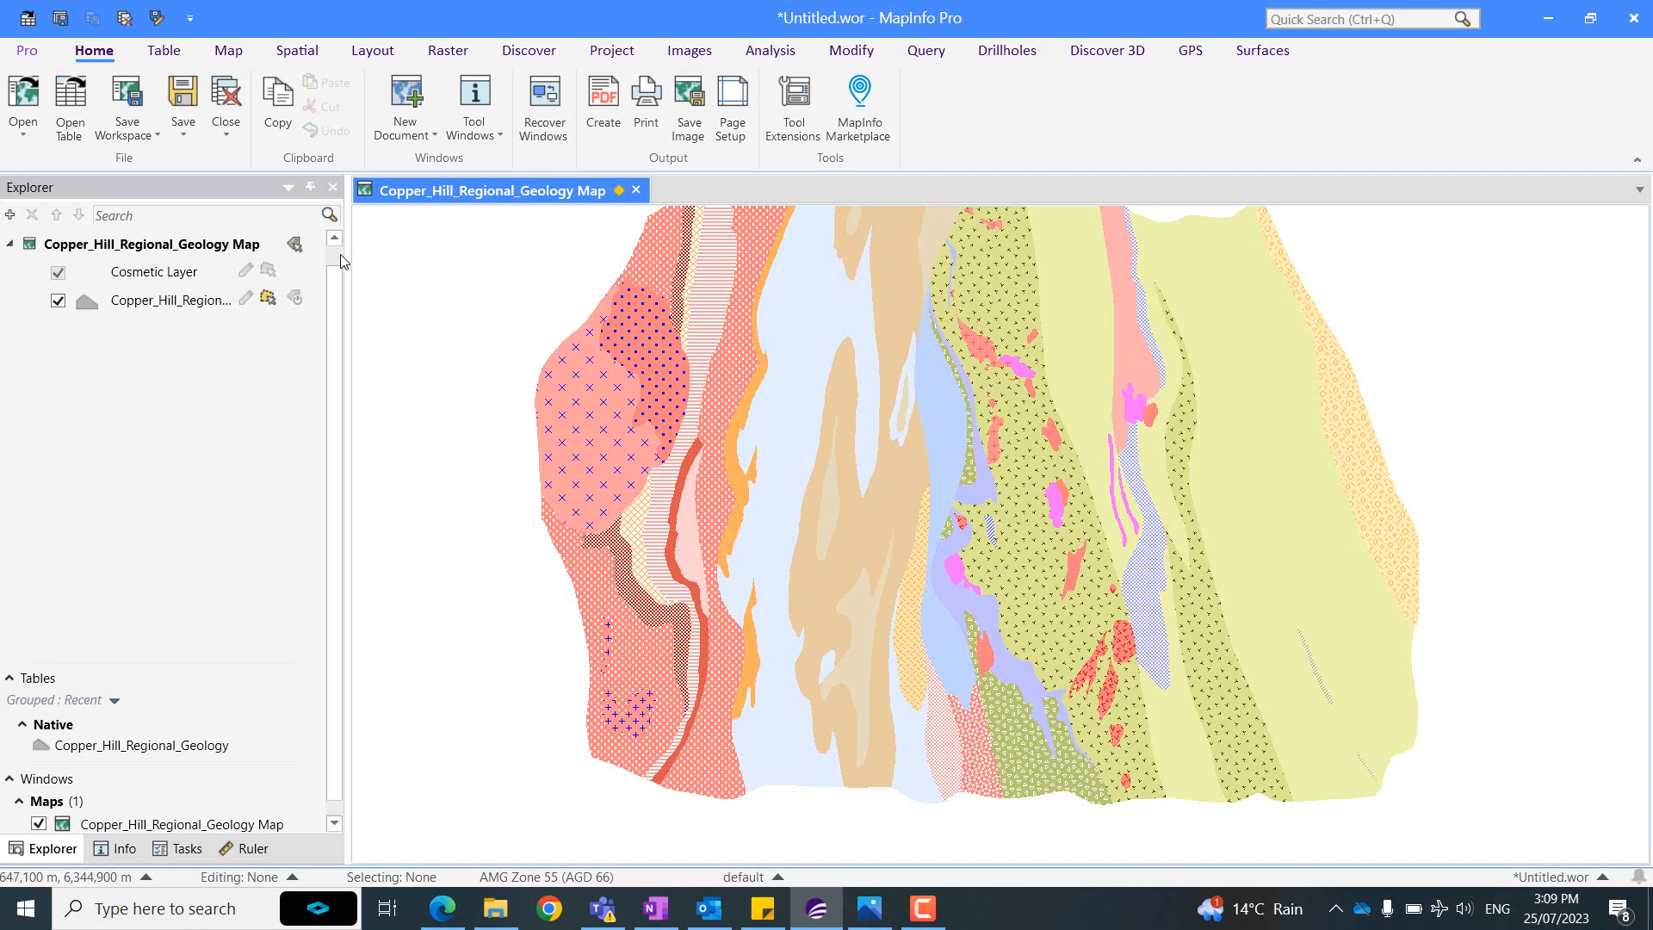
# Open the Copper Hill Tenments table from the Tenements folder in the current map.
pyautogui.moveTo(875, 327); pyautogui.dragTo(868, 351)
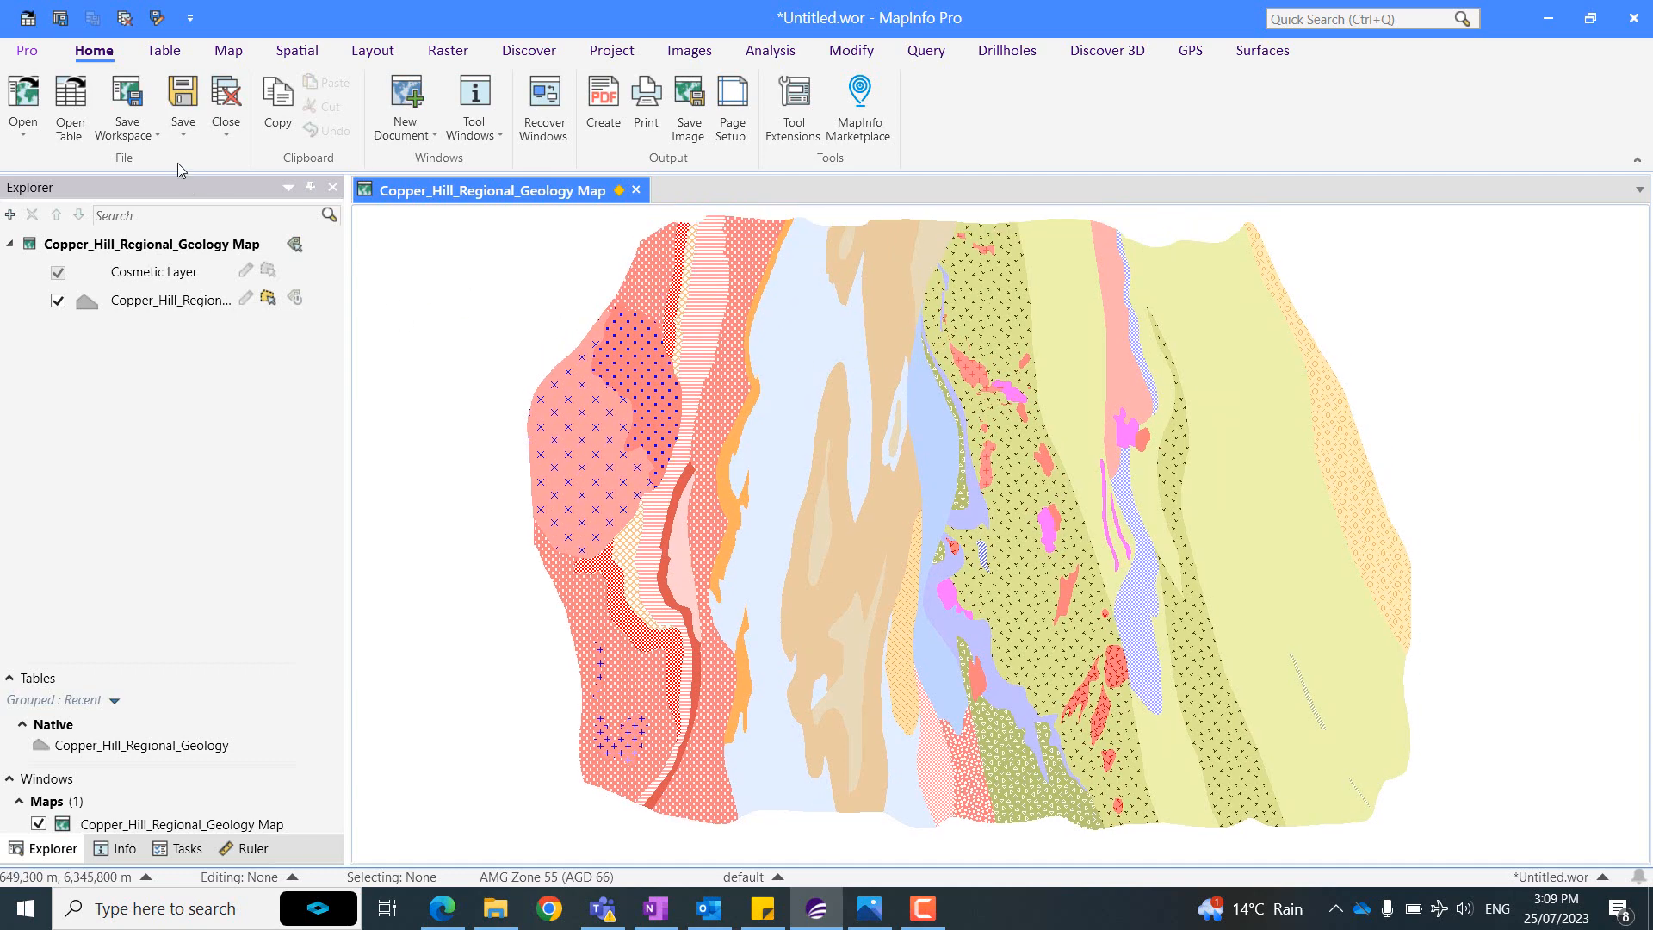
pyautogui.click(60, 96)
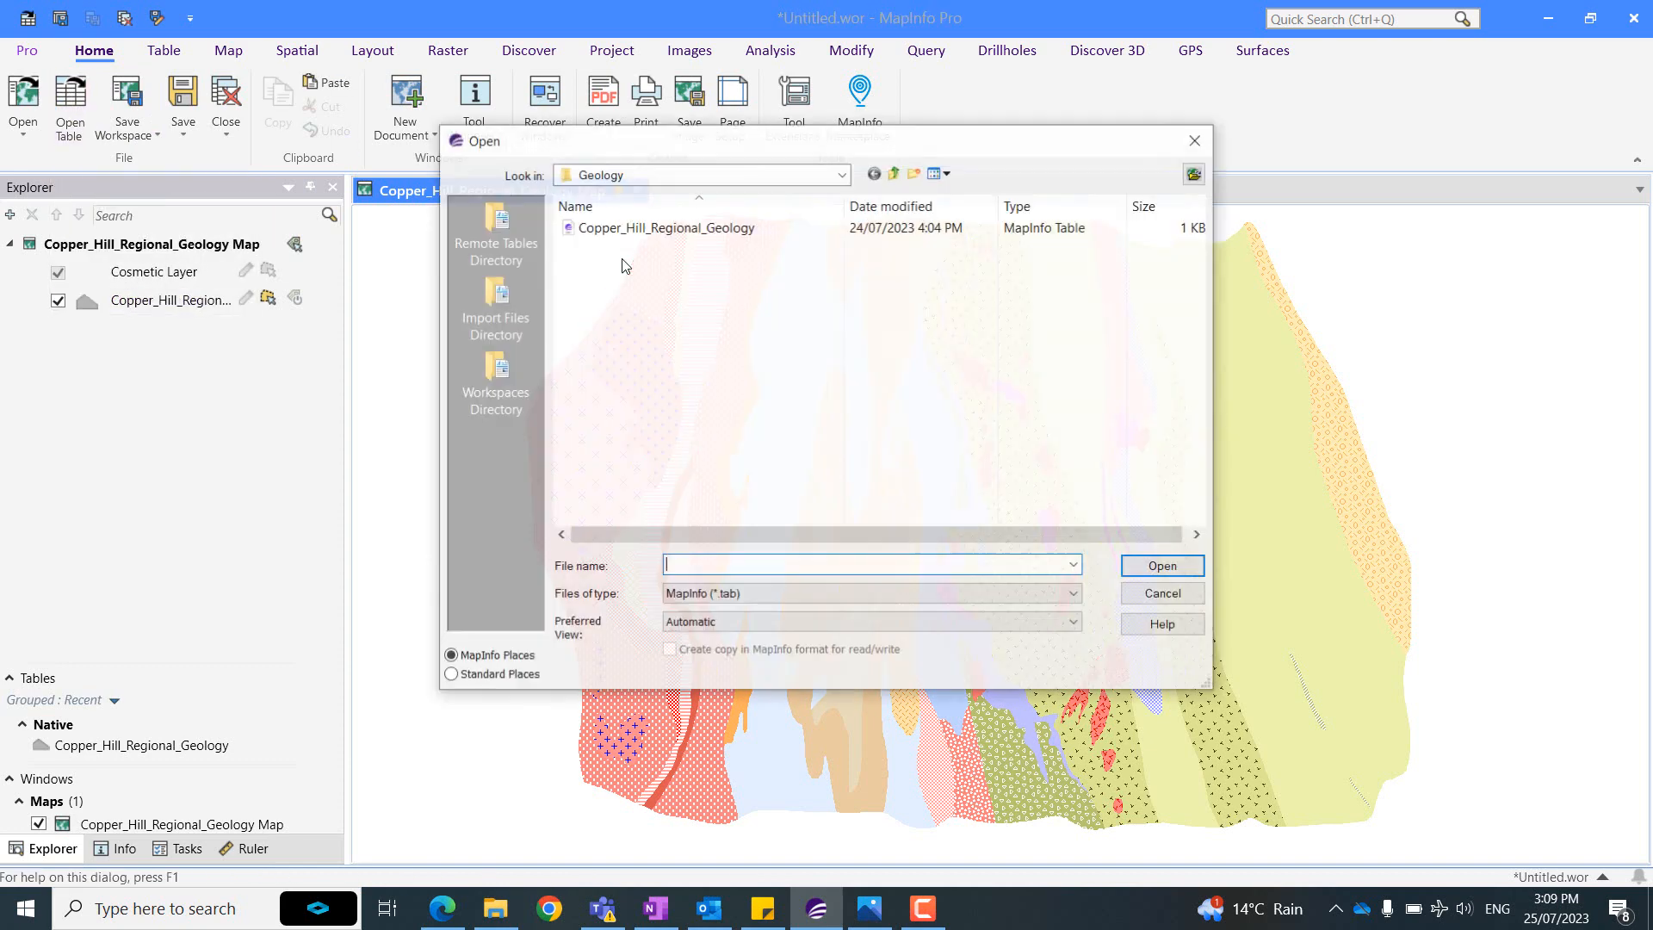
pyautogui.click(896, 174)
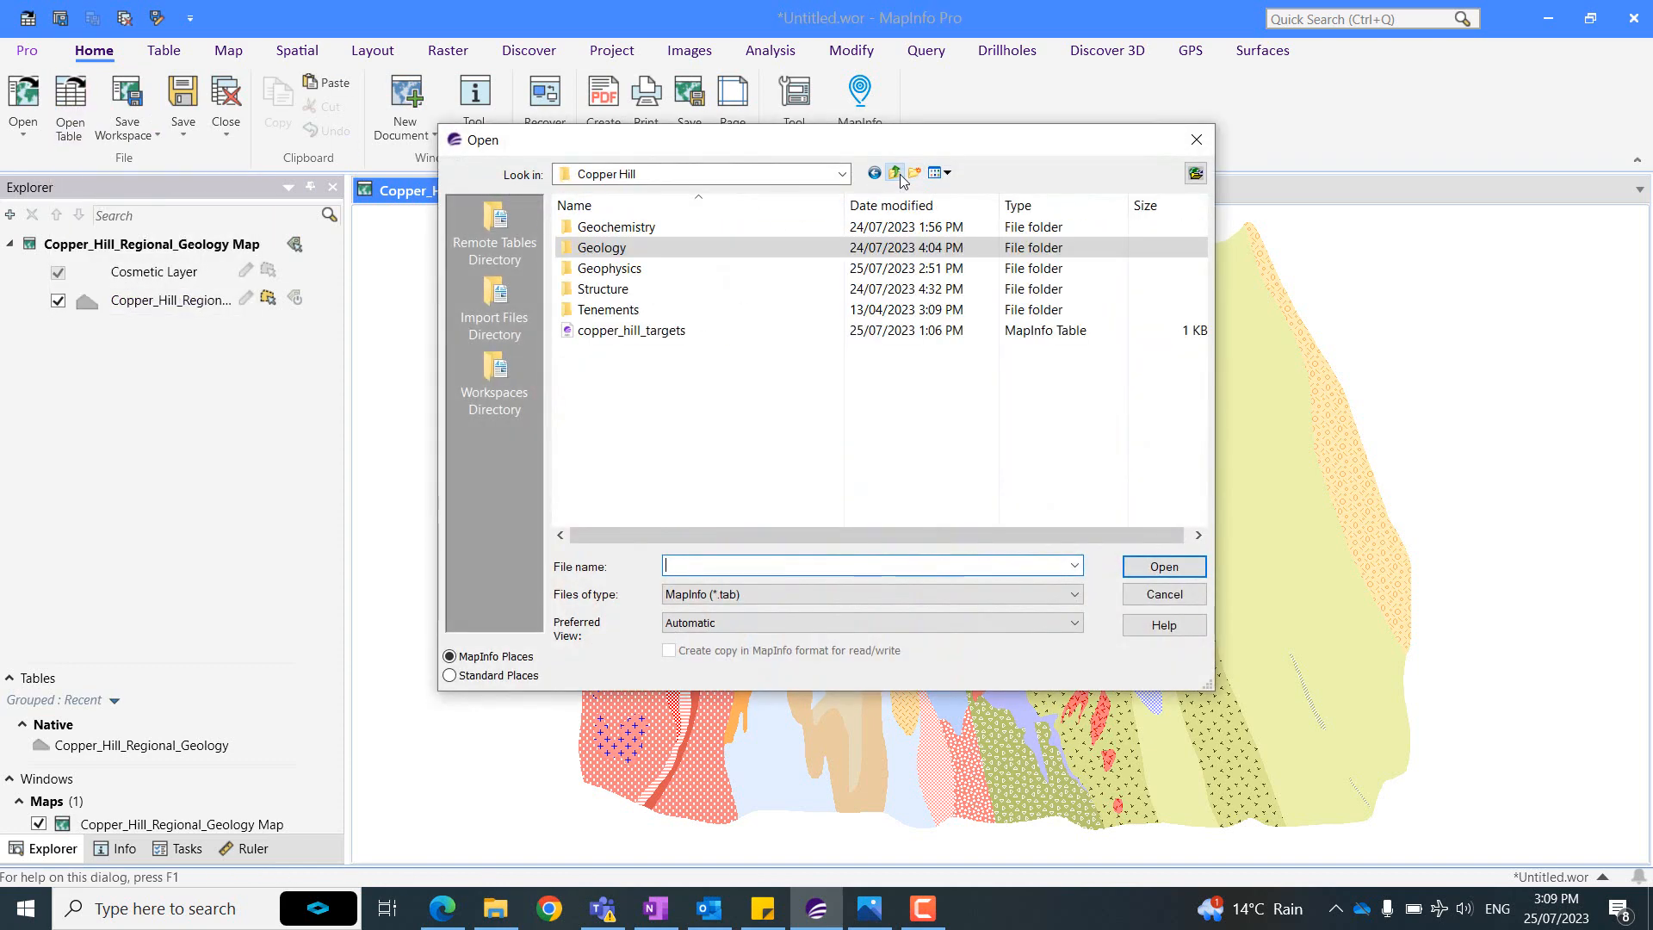
pyautogui.doubleClick(676, 312)
pyautogui.click(672, 229)
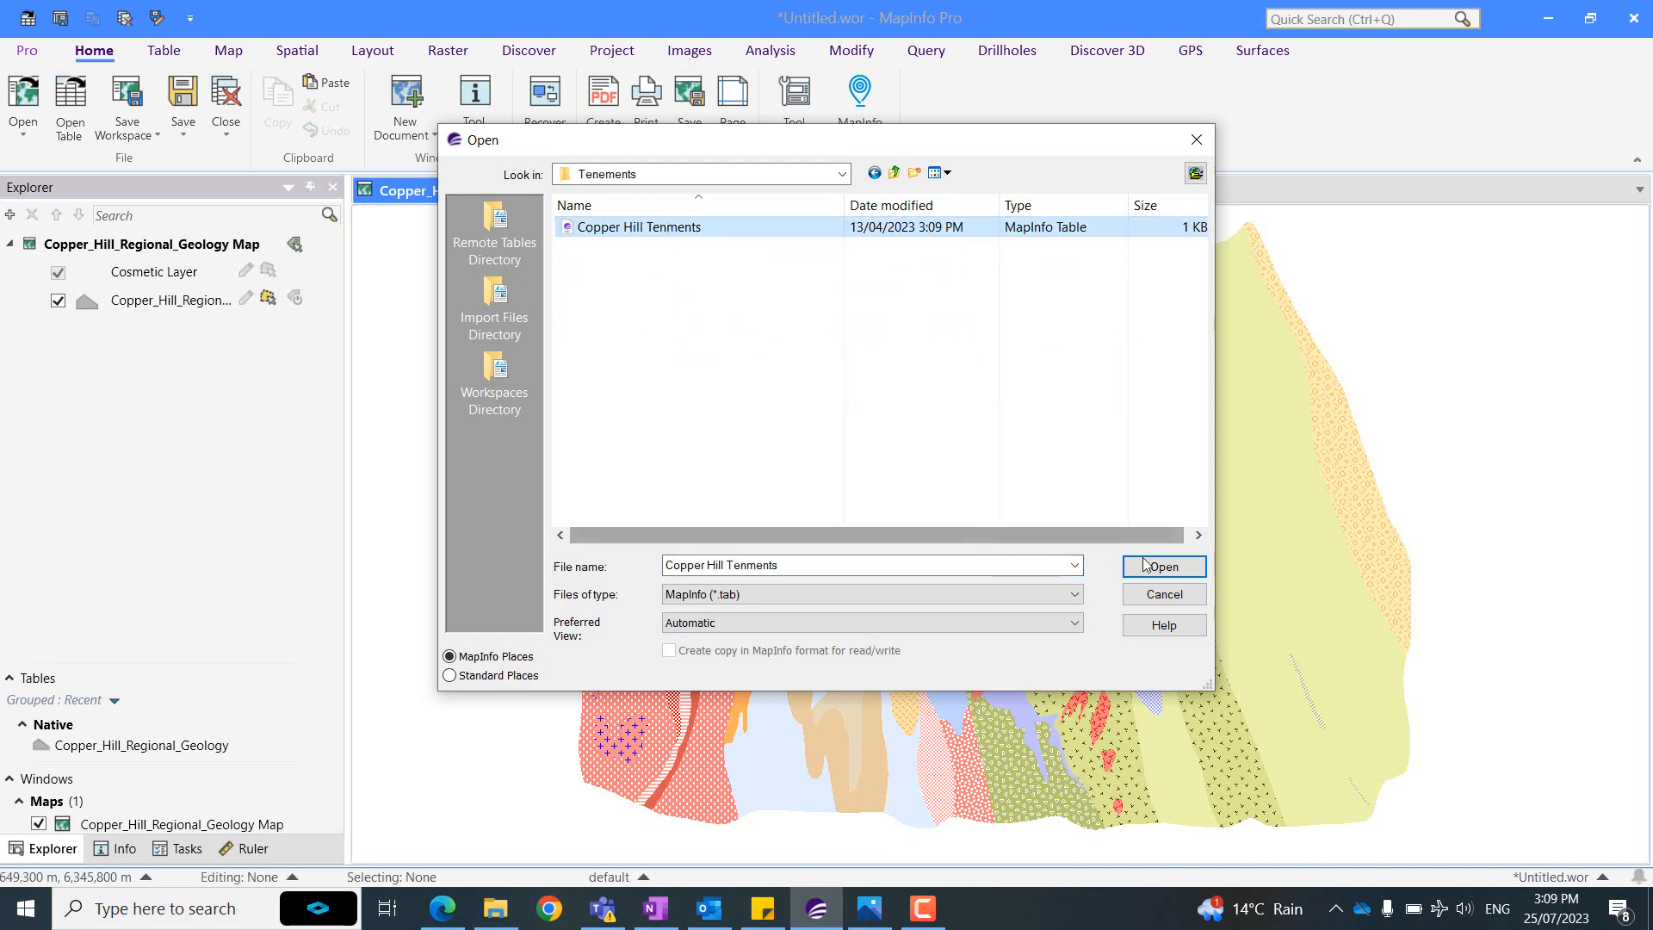
pyautogui.click(1179, 570)
# Add the Copper_Hill_Structure table from the Structure folder to the map.
pyautogui.click(70, 108)
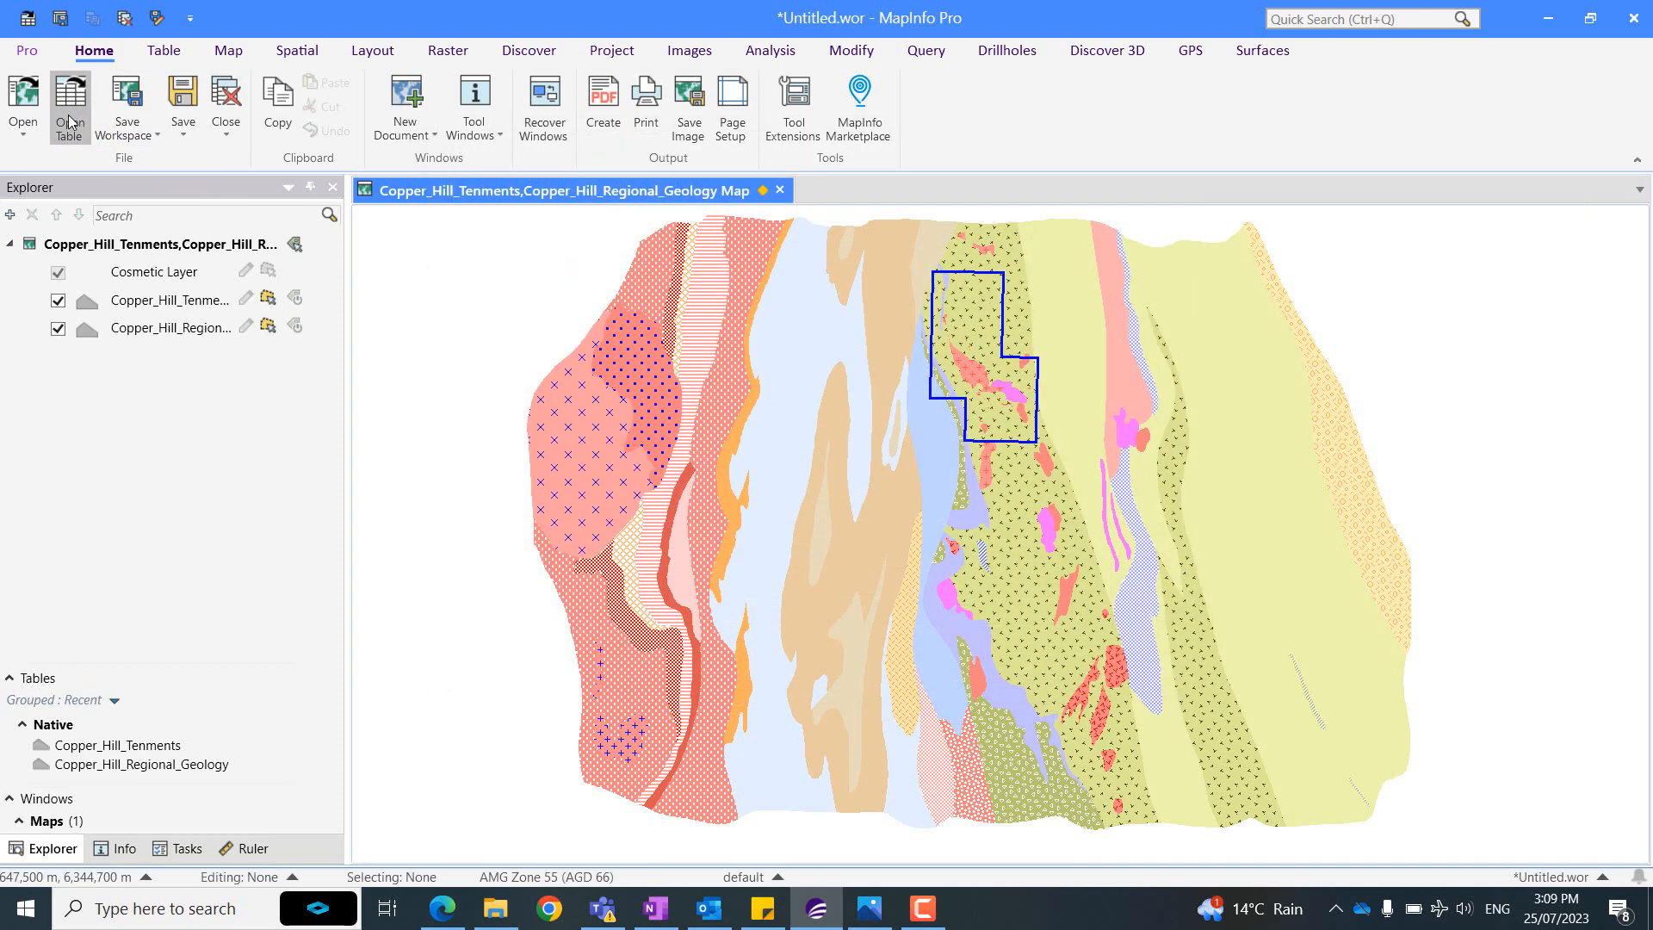
pyautogui.click(894, 172)
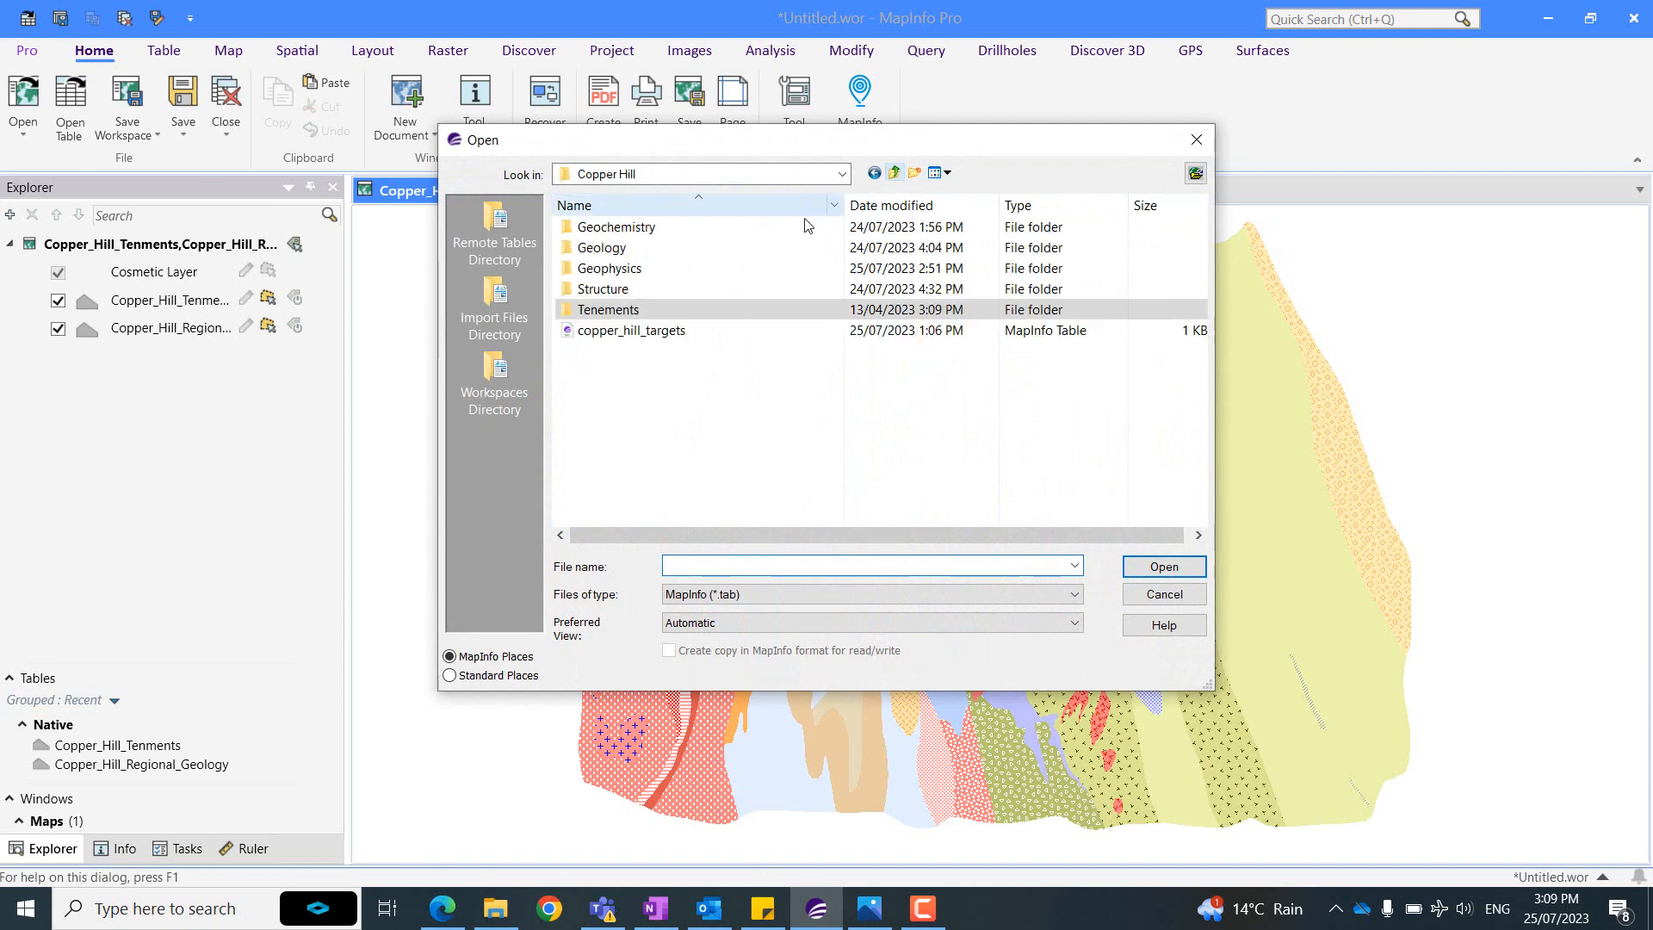
pyautogui.doubleClick(654, 288)
pyautogui.click(670, 249)
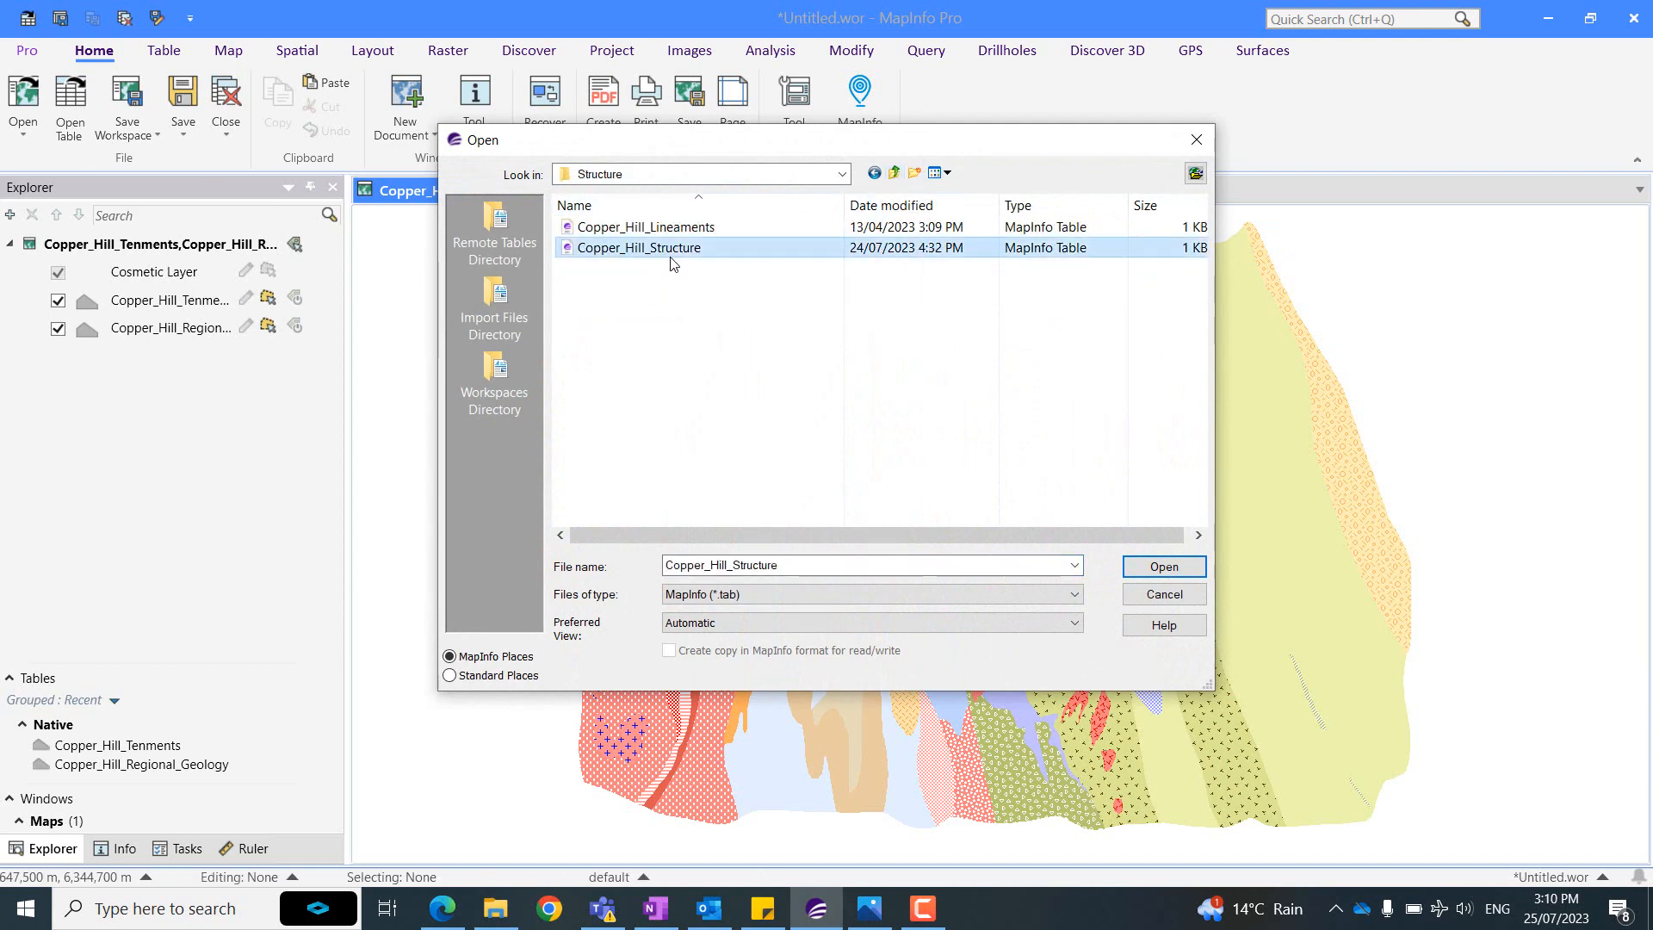
pyautogui.click(1160, 568)
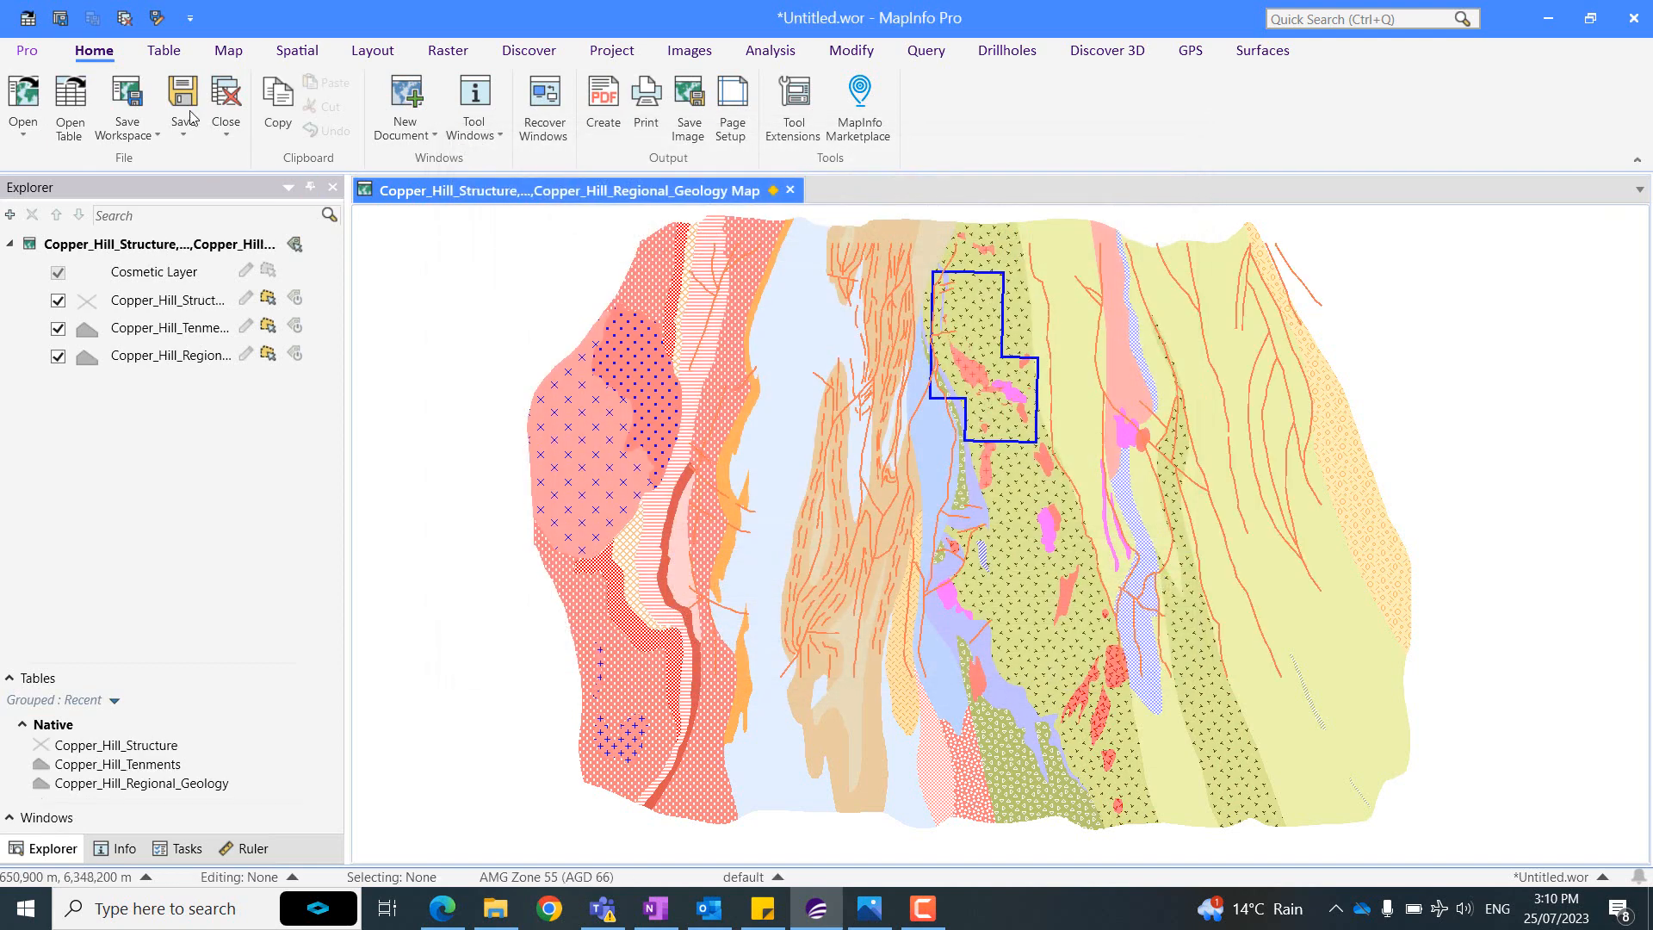
# Add the COPPER HILL GROUND MAG GRID raster from the Geophysics folder and adjust the layer list's width to read the layer names.
pyautogui.click(69, 118)
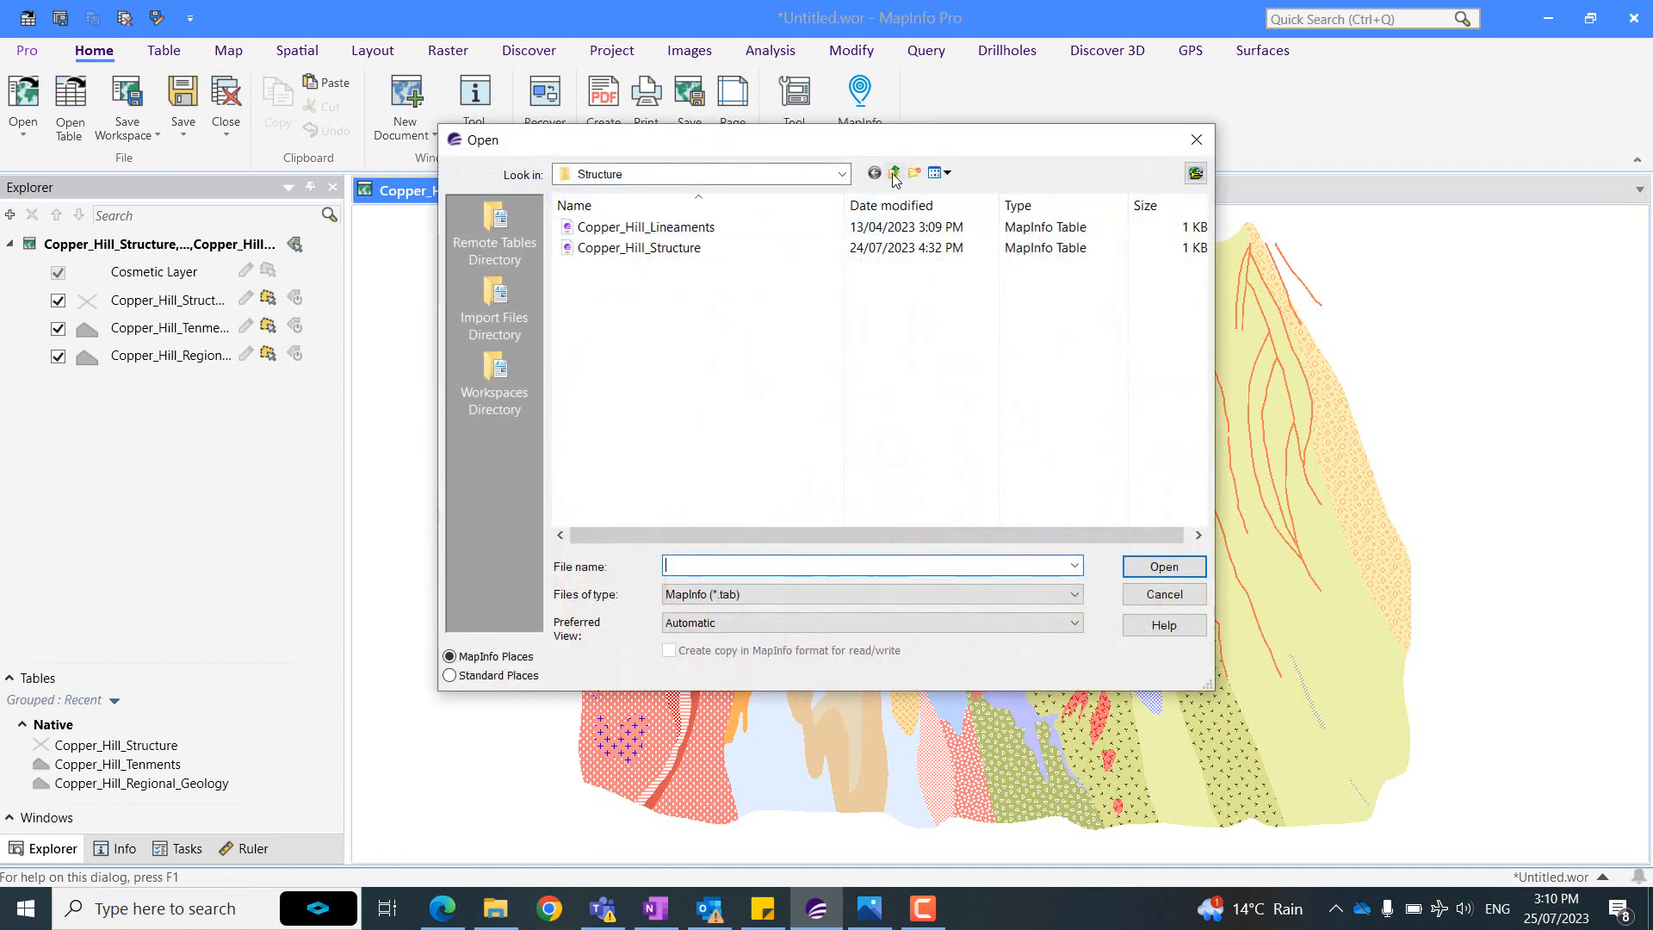
pyautogui.click(893, 174)
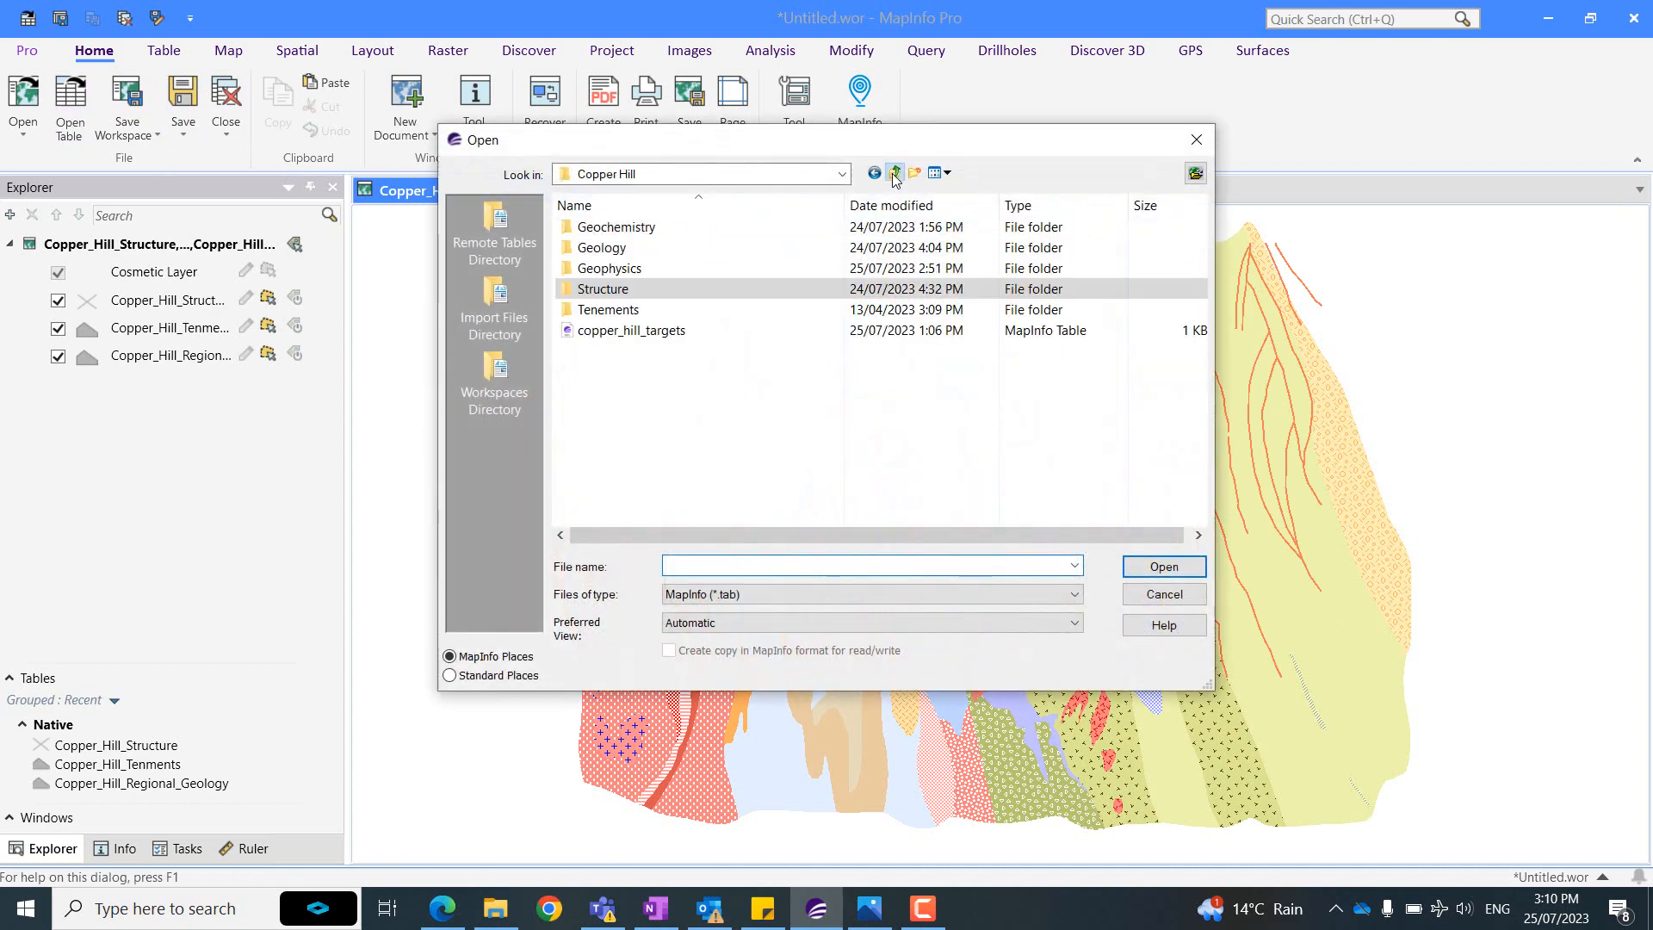
pyautogui.doubleClick(605, 269)
pyautogui.doubleClick(575, 225)
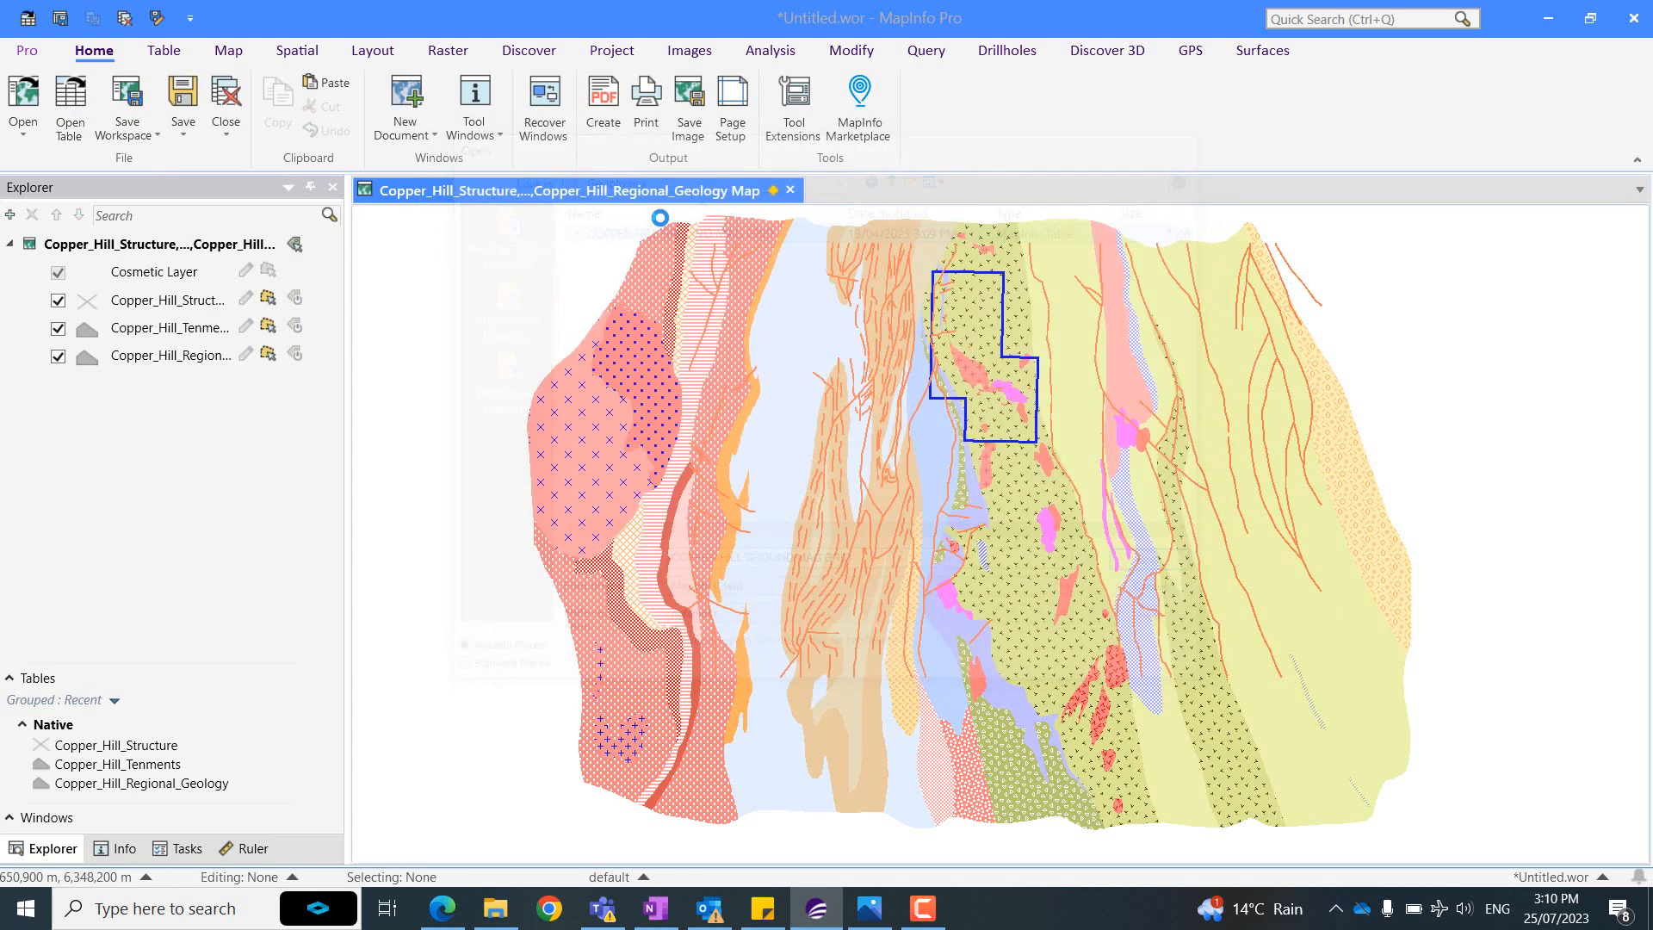
pyautogui.moveTo(346, 252); pyautogui.dragTo(411, 245)
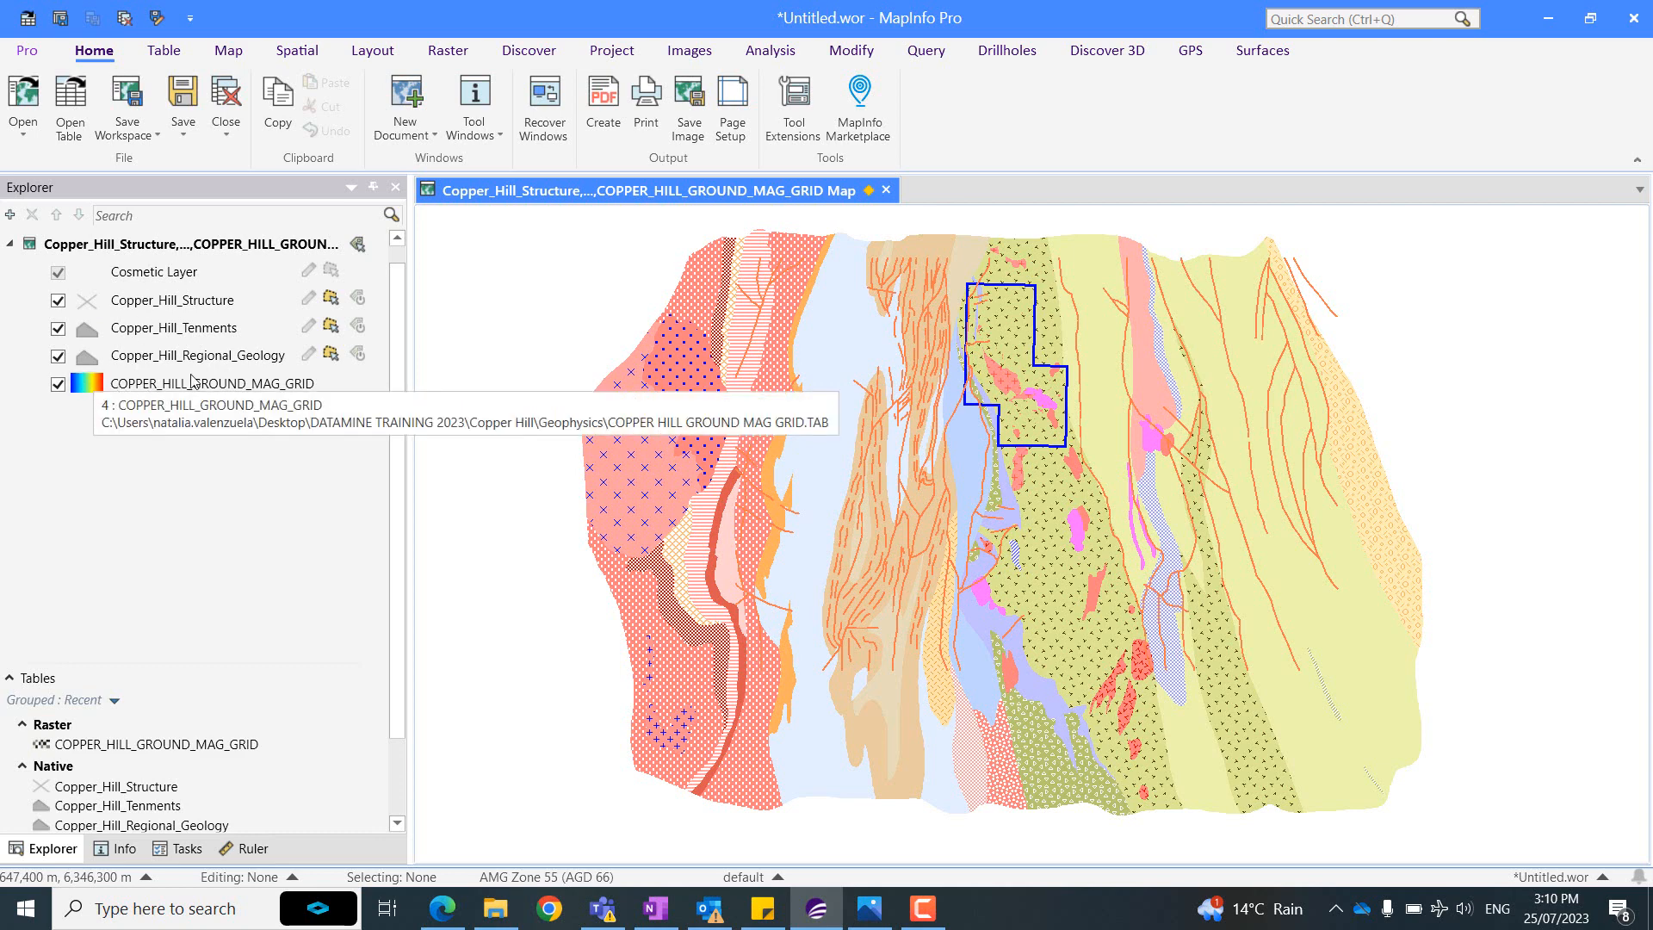
pyautogui.moveTo(410, 310); pyautogui.dragTo(386, 311)
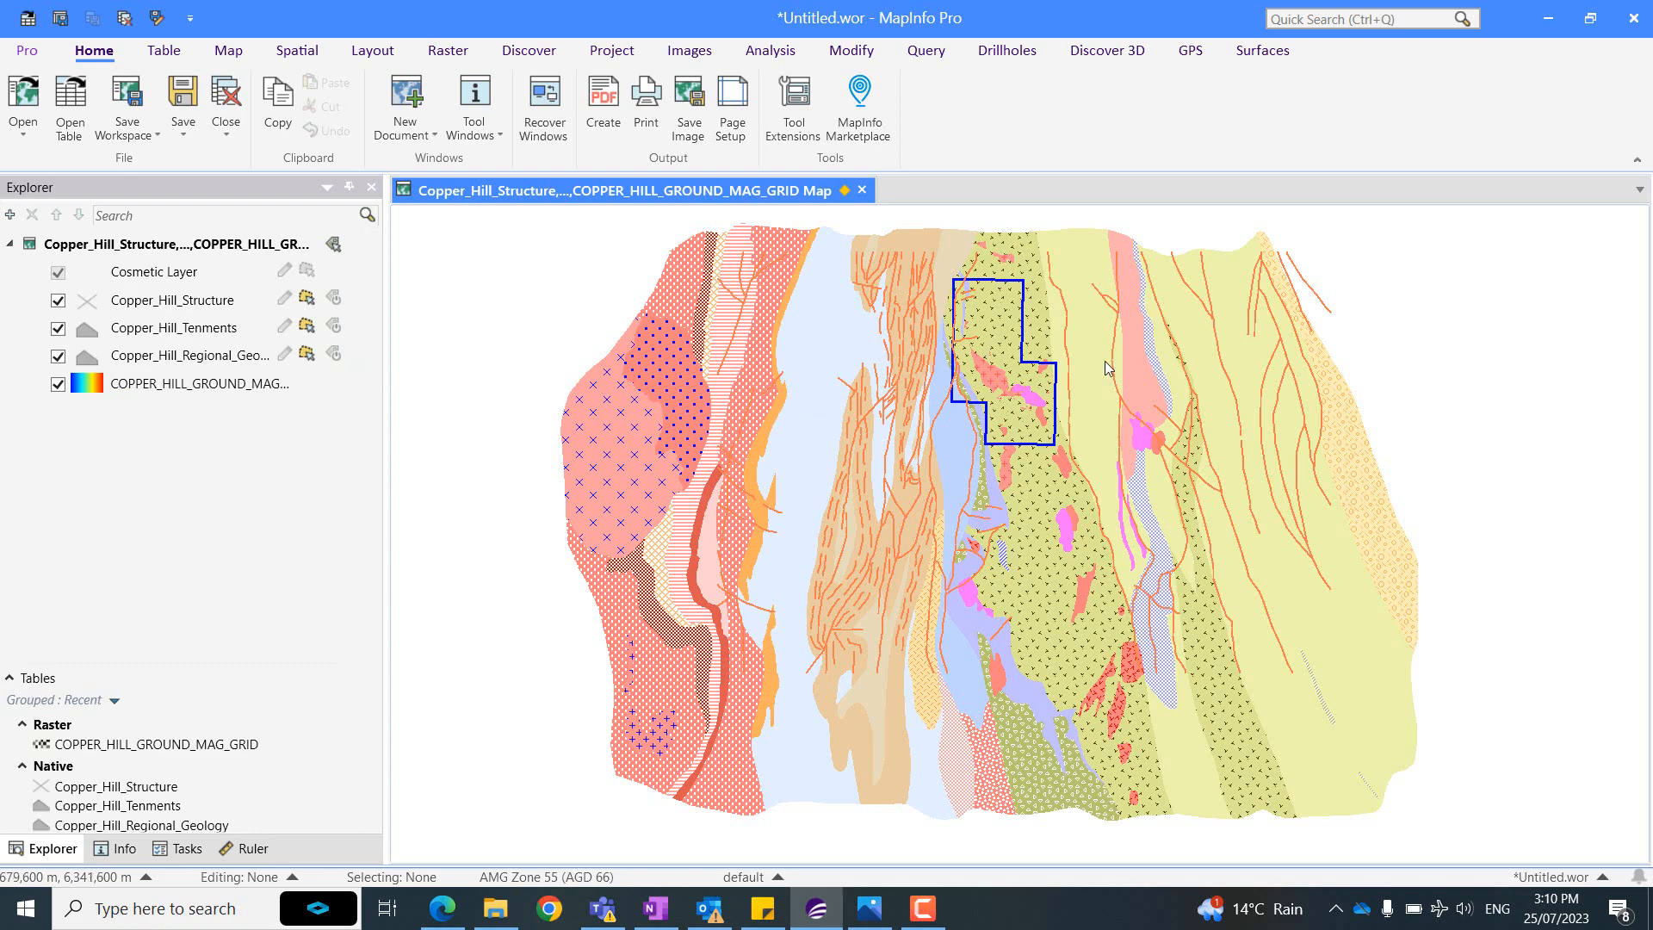
# Move the COPPER_HILL_GROUND_MAG_GRID layer above the regional geology layer and below the tenements layer.
pyautogui.scroll(2, 1106, 366)
pyautogui.scroll(-1, 799, 395)
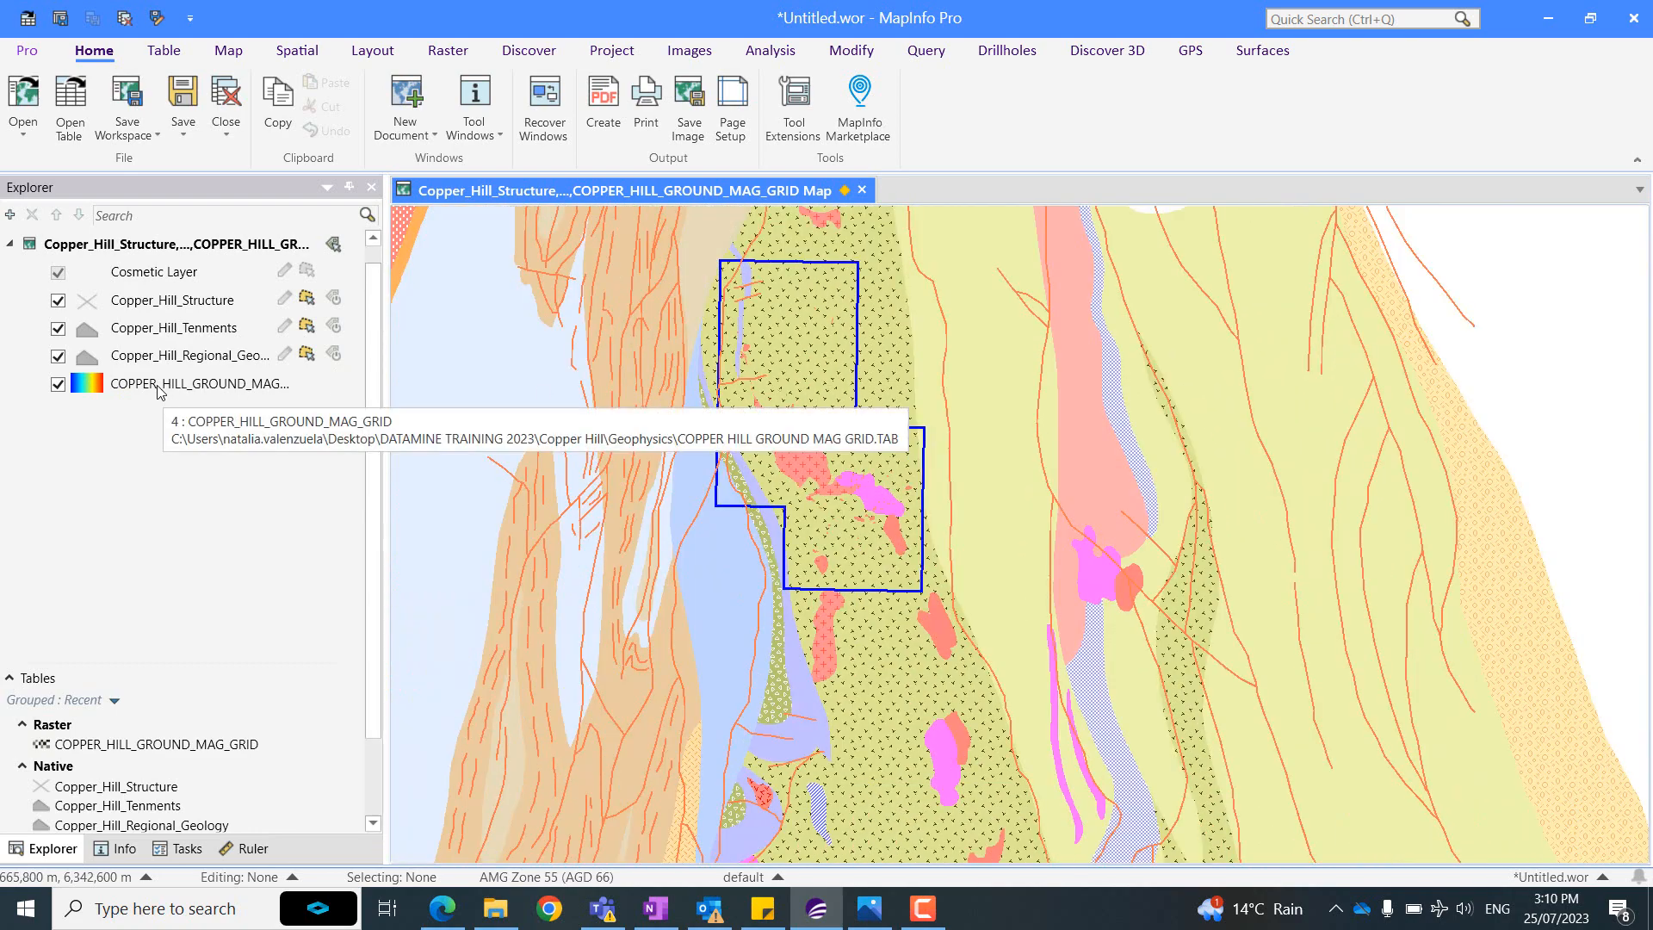
pyautogui.moveTo(148, 389); pyautogui.dragTo(146, 344)
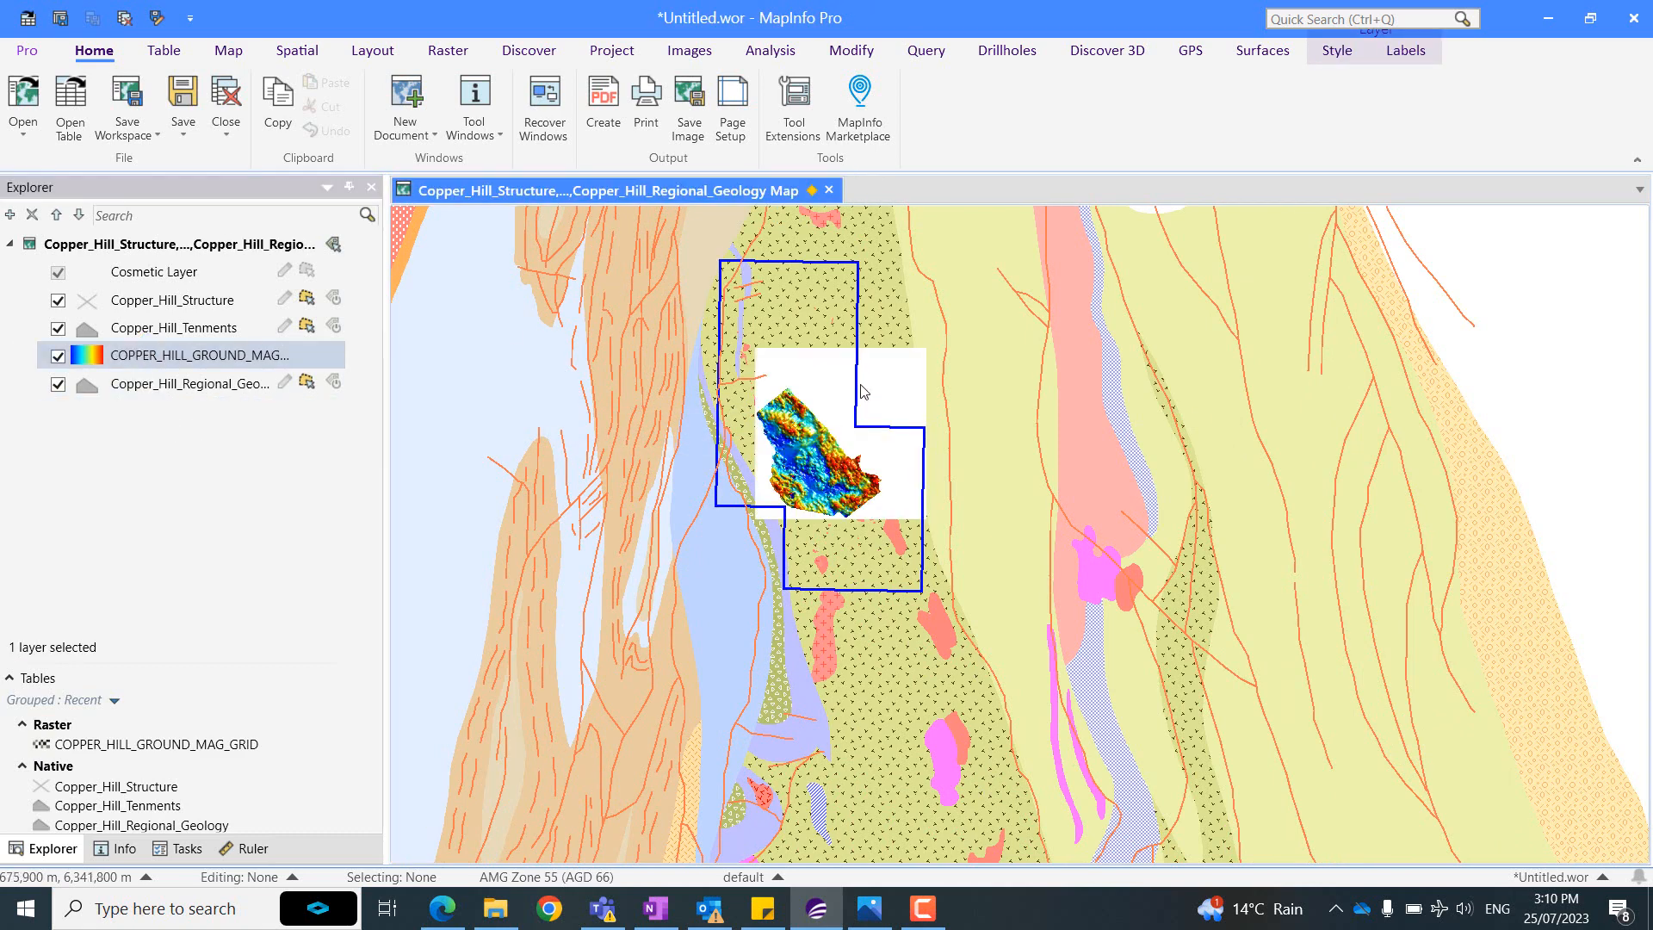
pyautogui.moveTo(886, 371); pyautogui.dragTo(907, 373)
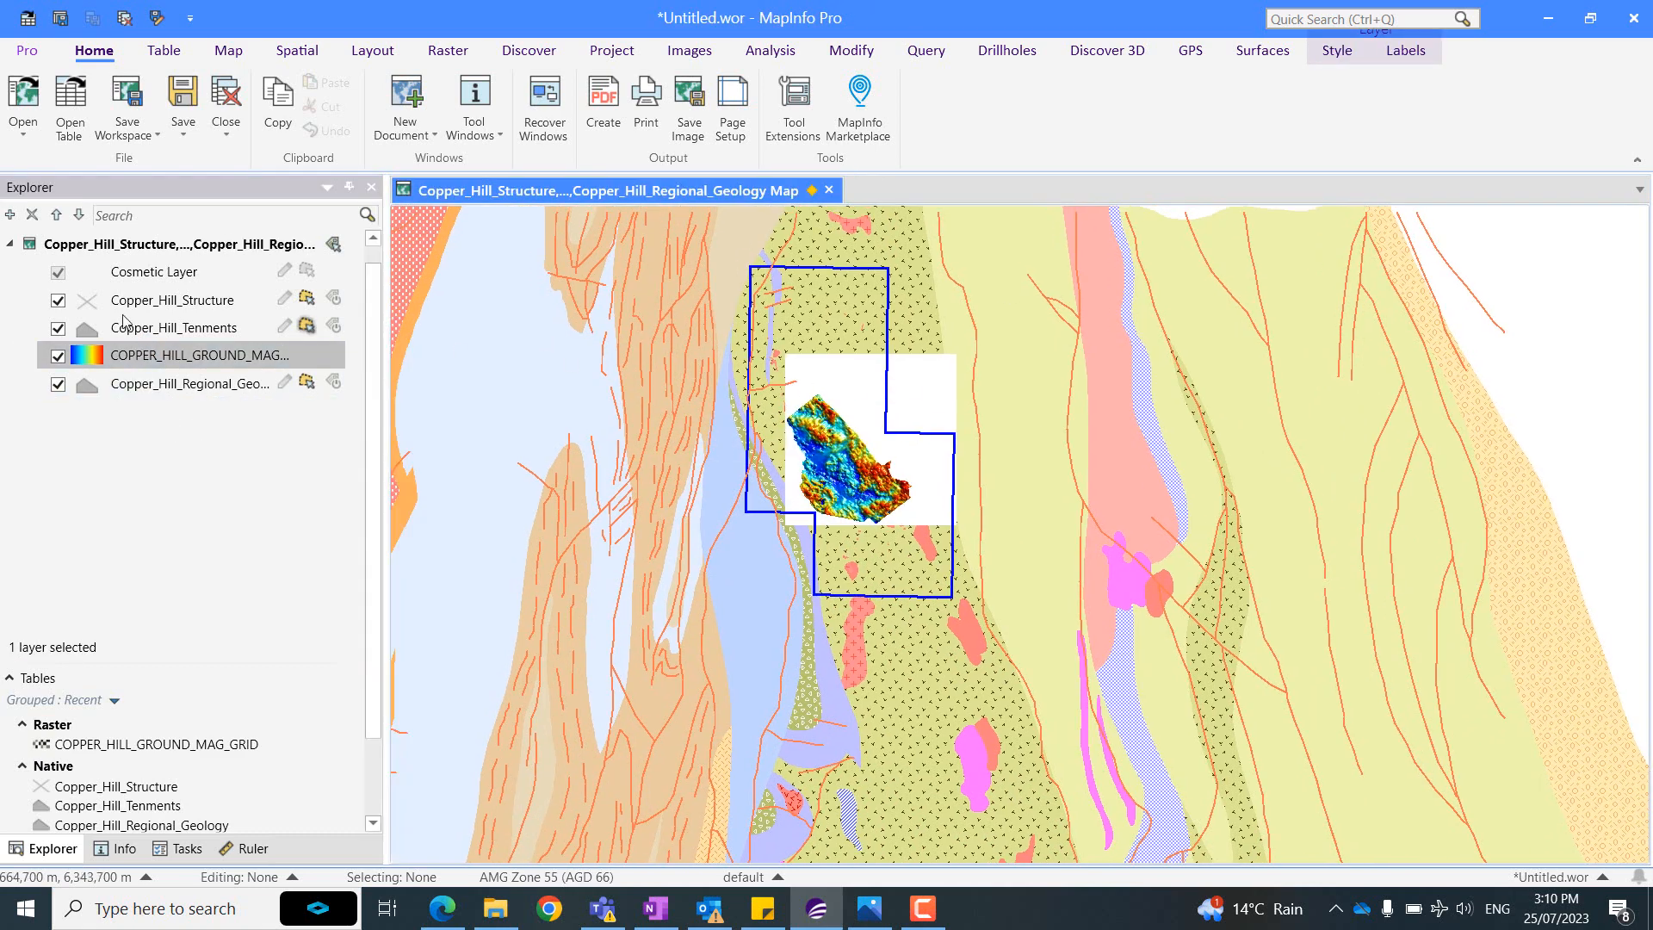
# Make the white background of the ground magnetic grid image transparent and set its translucency to 62%.
pyautogui.click(87, 356)
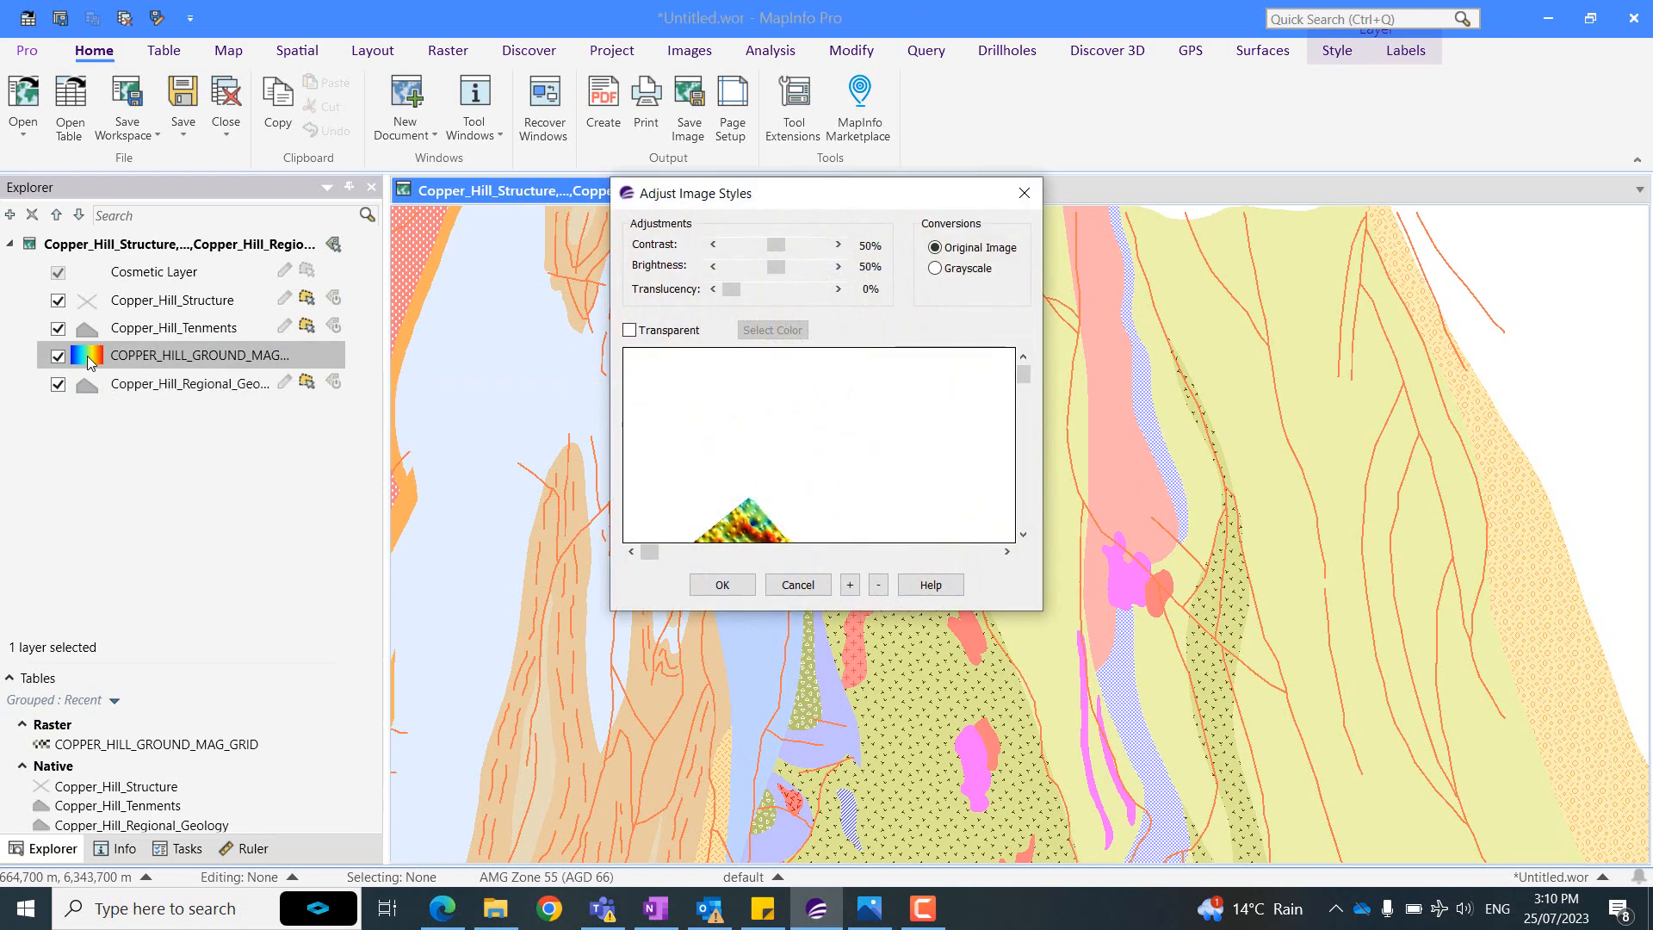
pyautogui.click(629, 332)
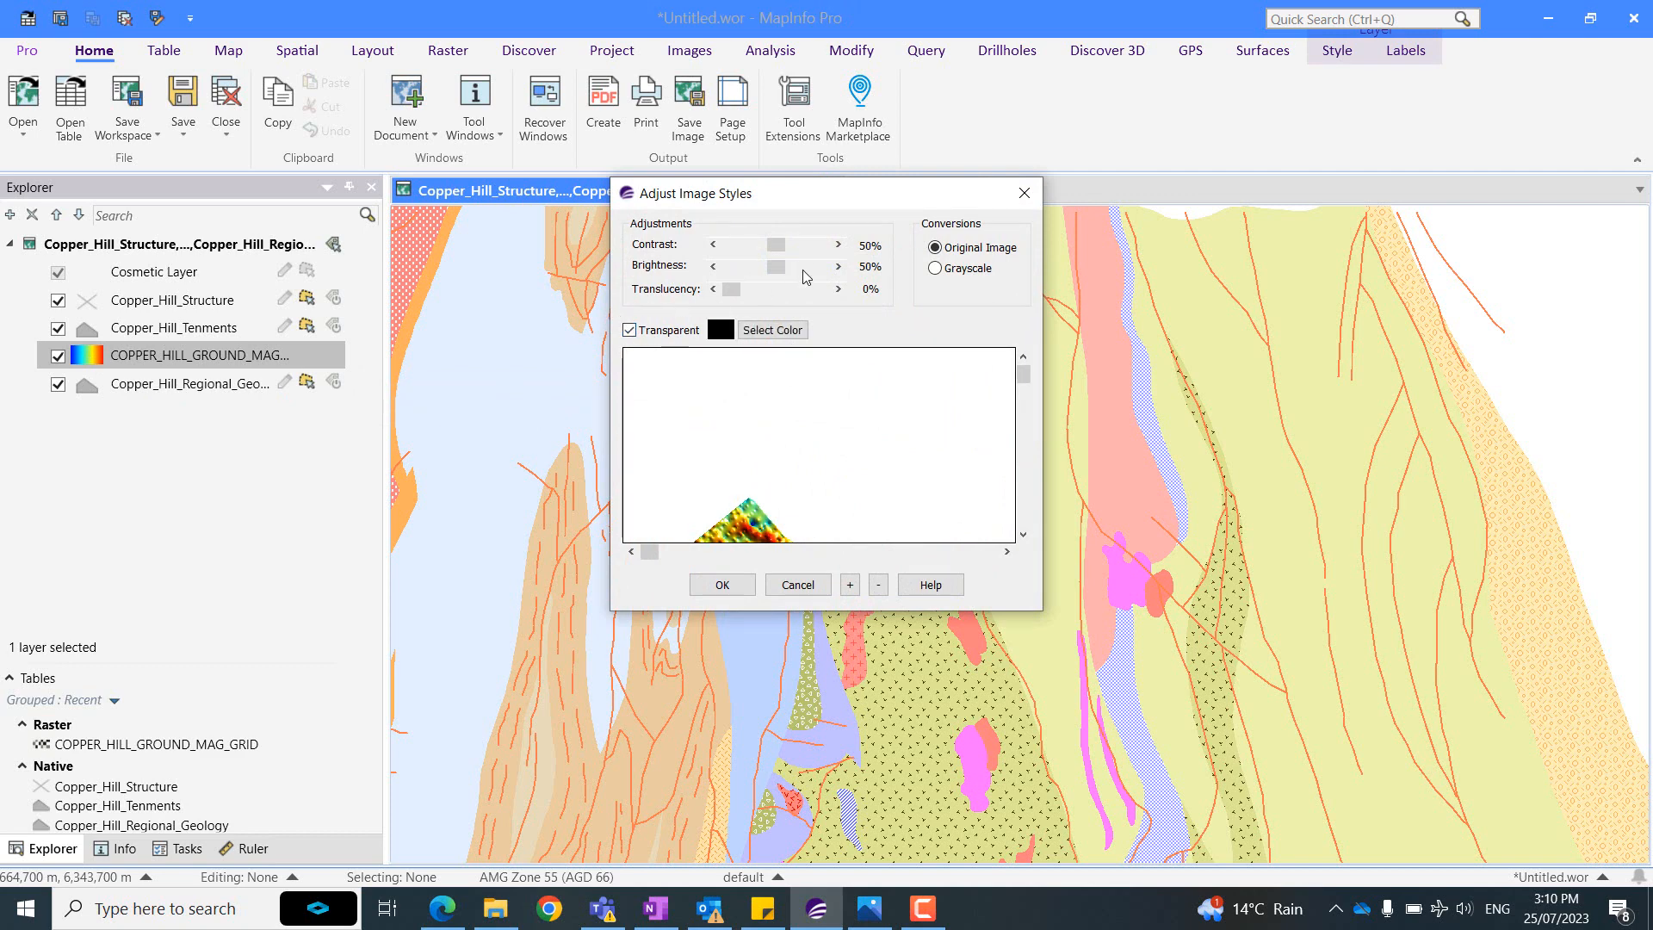
pyautogui.click(779, 337)
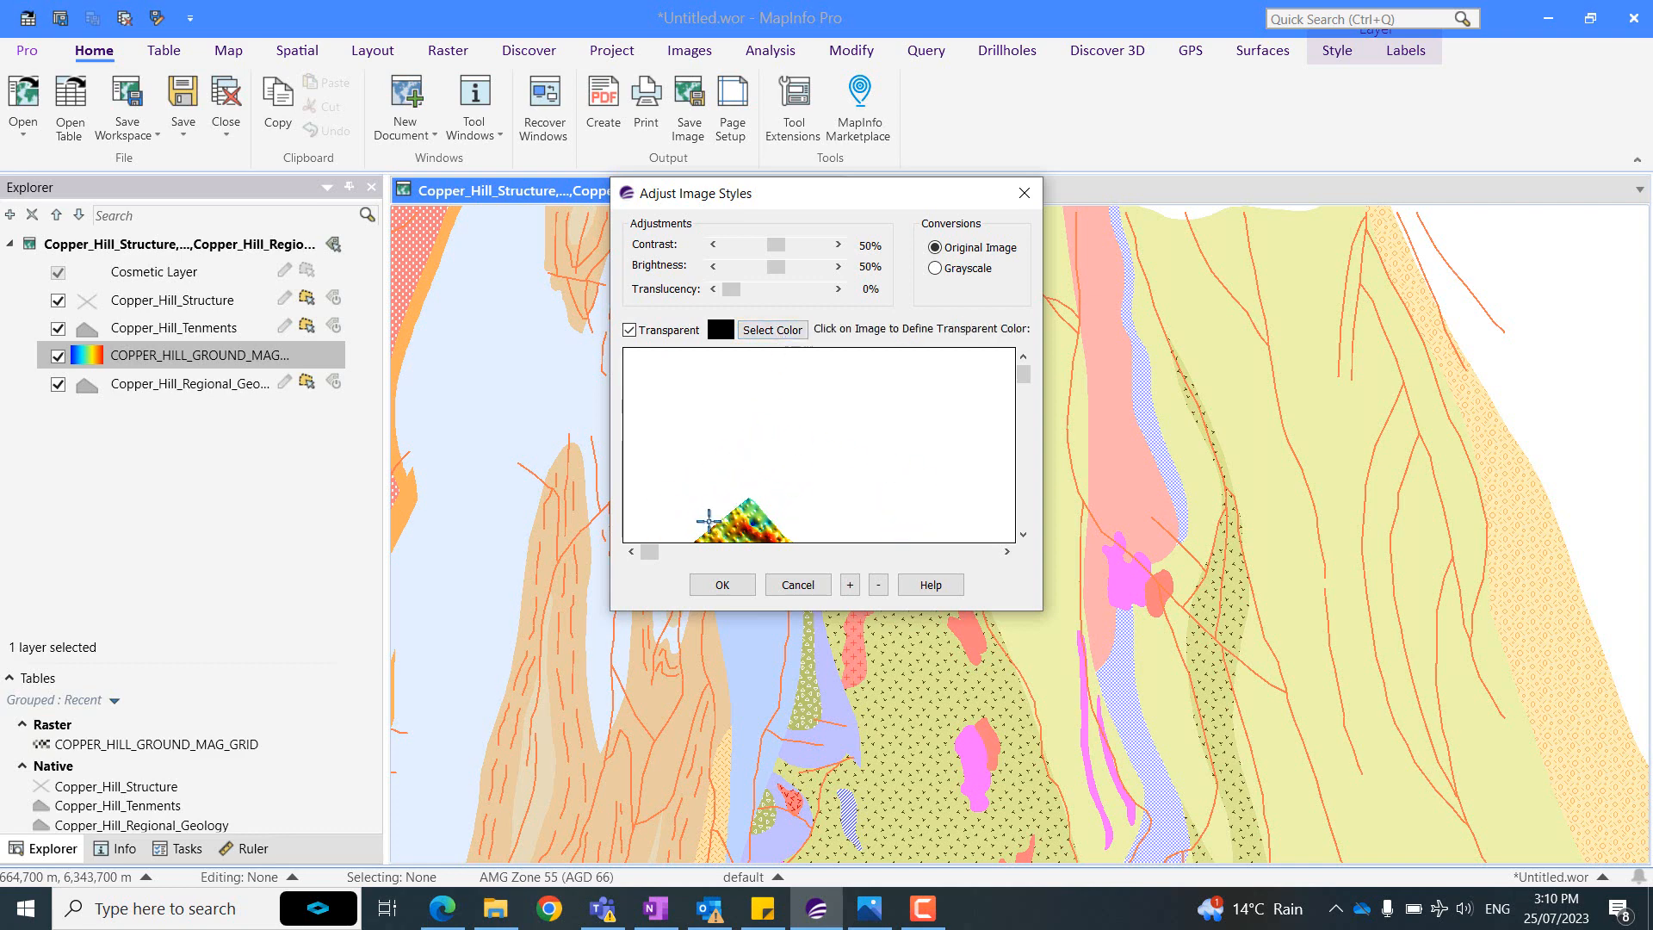
pyautogui.click(798, 469)
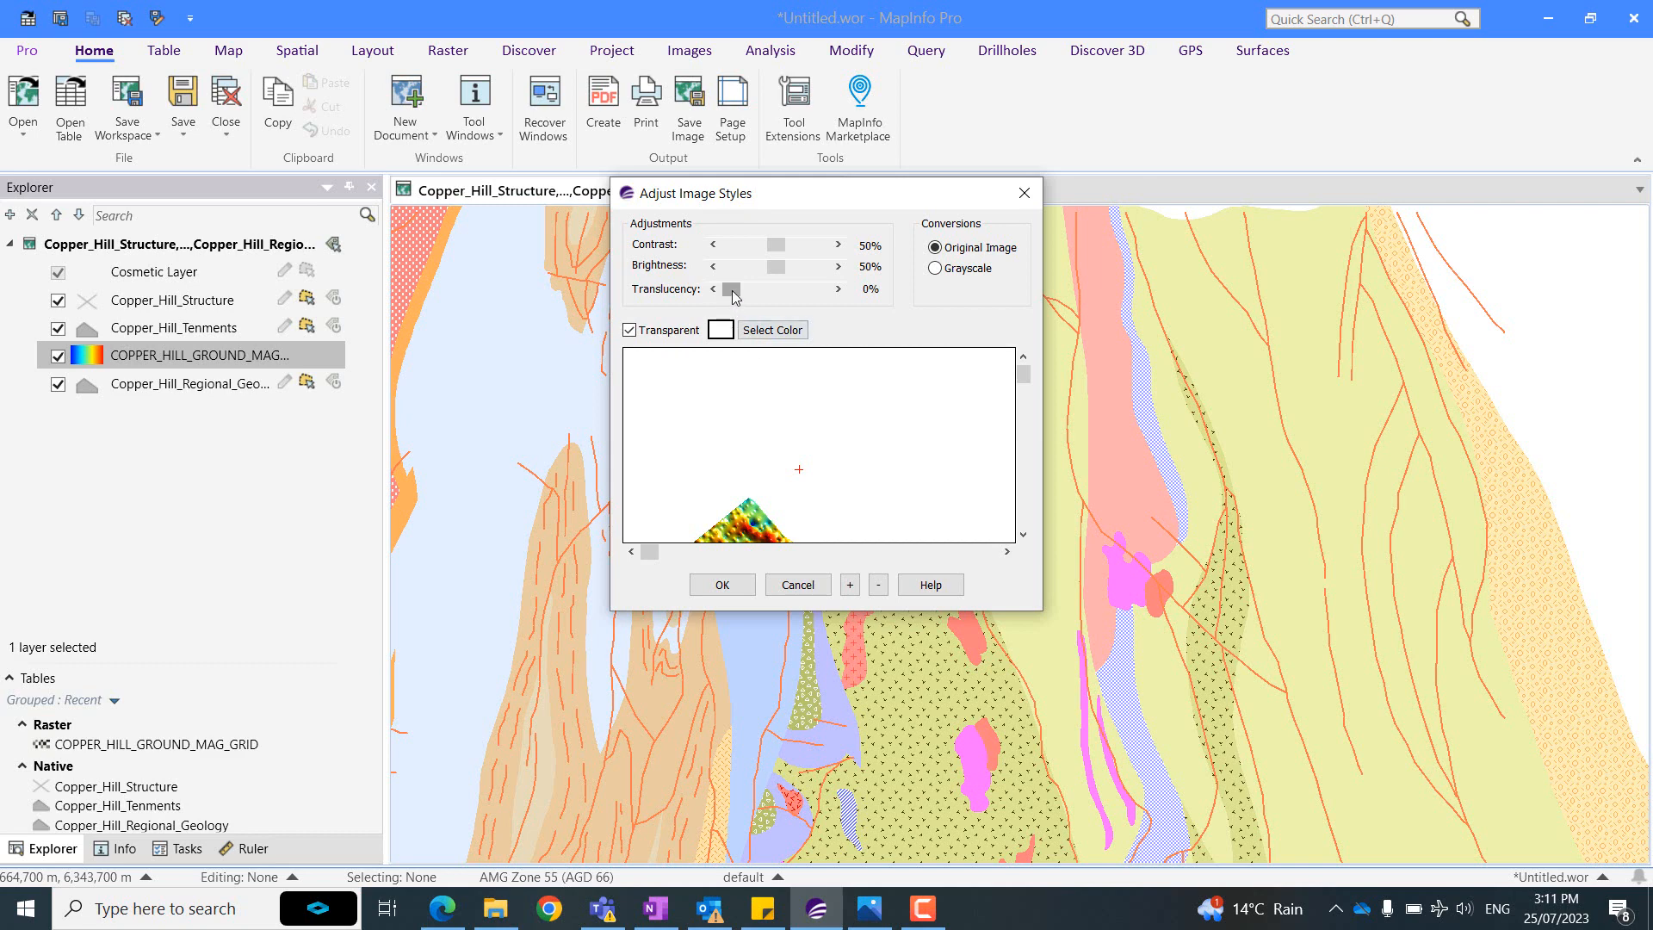
pyautogui.moveTo(734, 296); pyautogui.dragTo(789, 297)
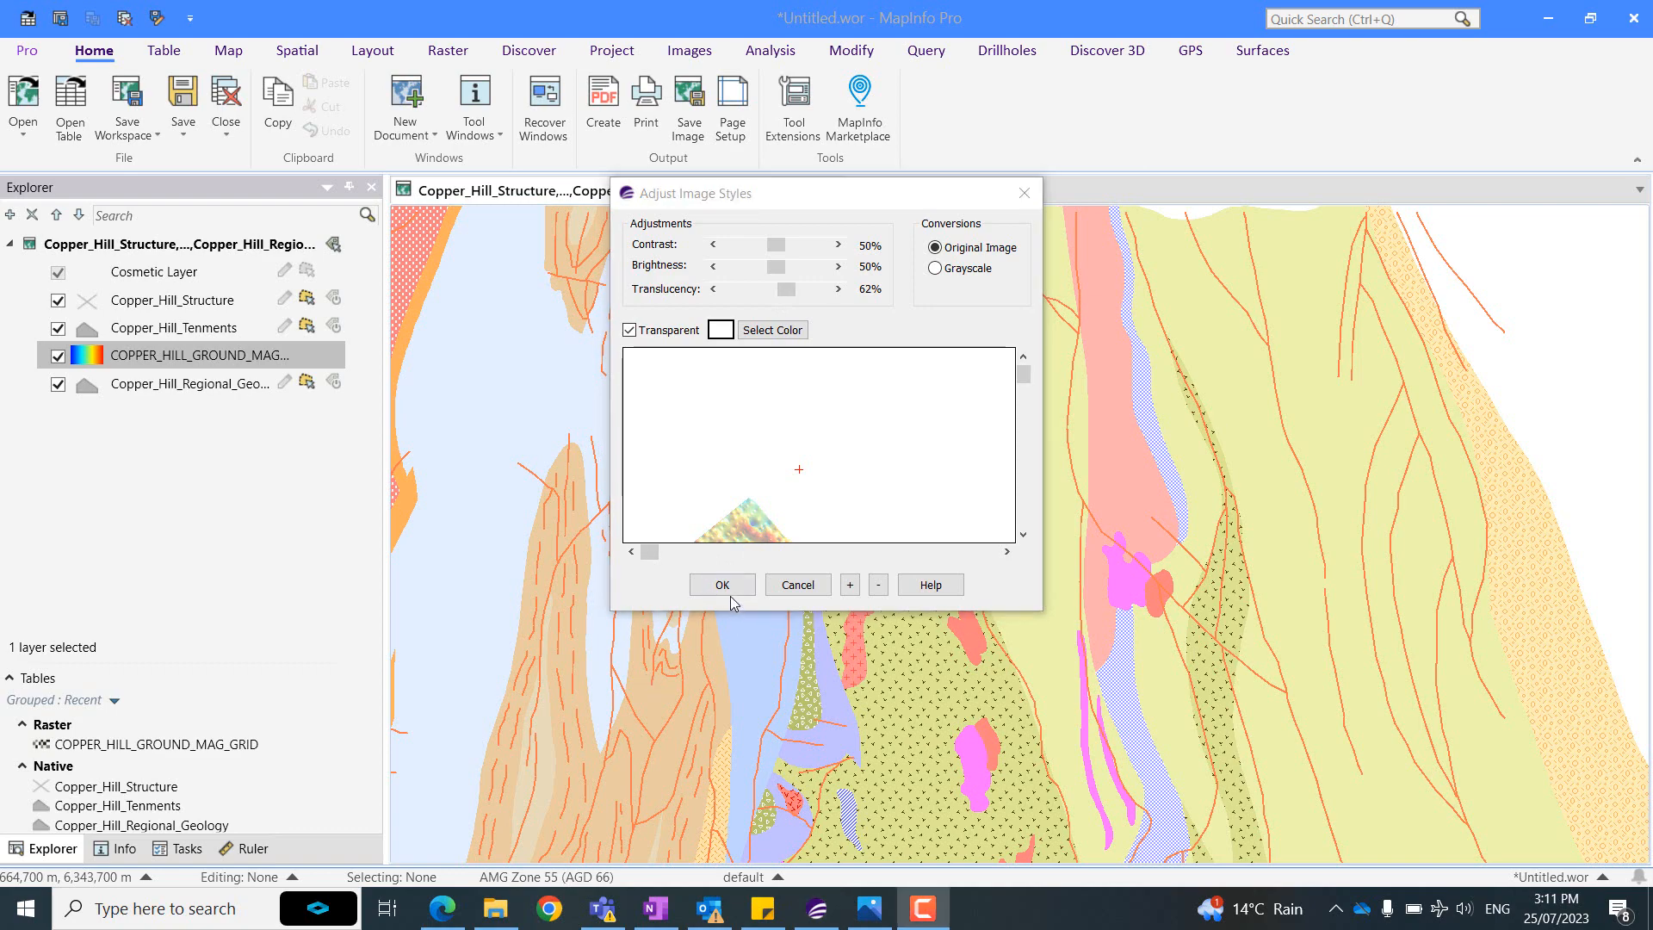
pyautogui.click(729, 586)
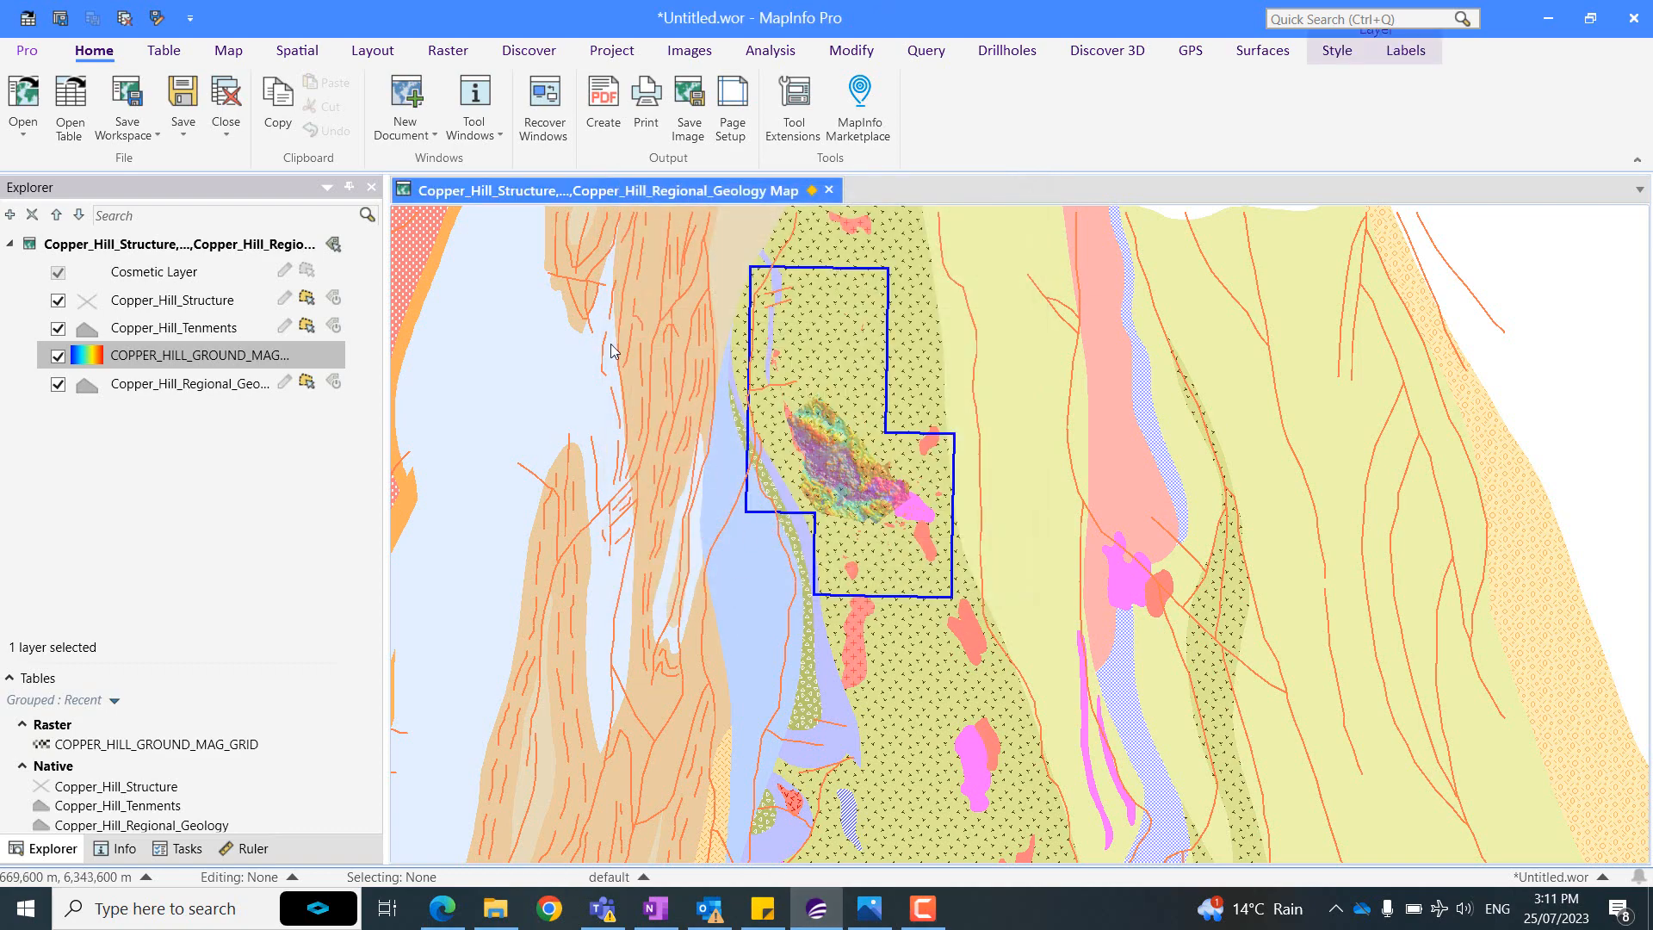
# Examine how the translucent magnetic grid overlies the geological units within the tenement boundary.
pyautogui.scroll(2, 809, 408)
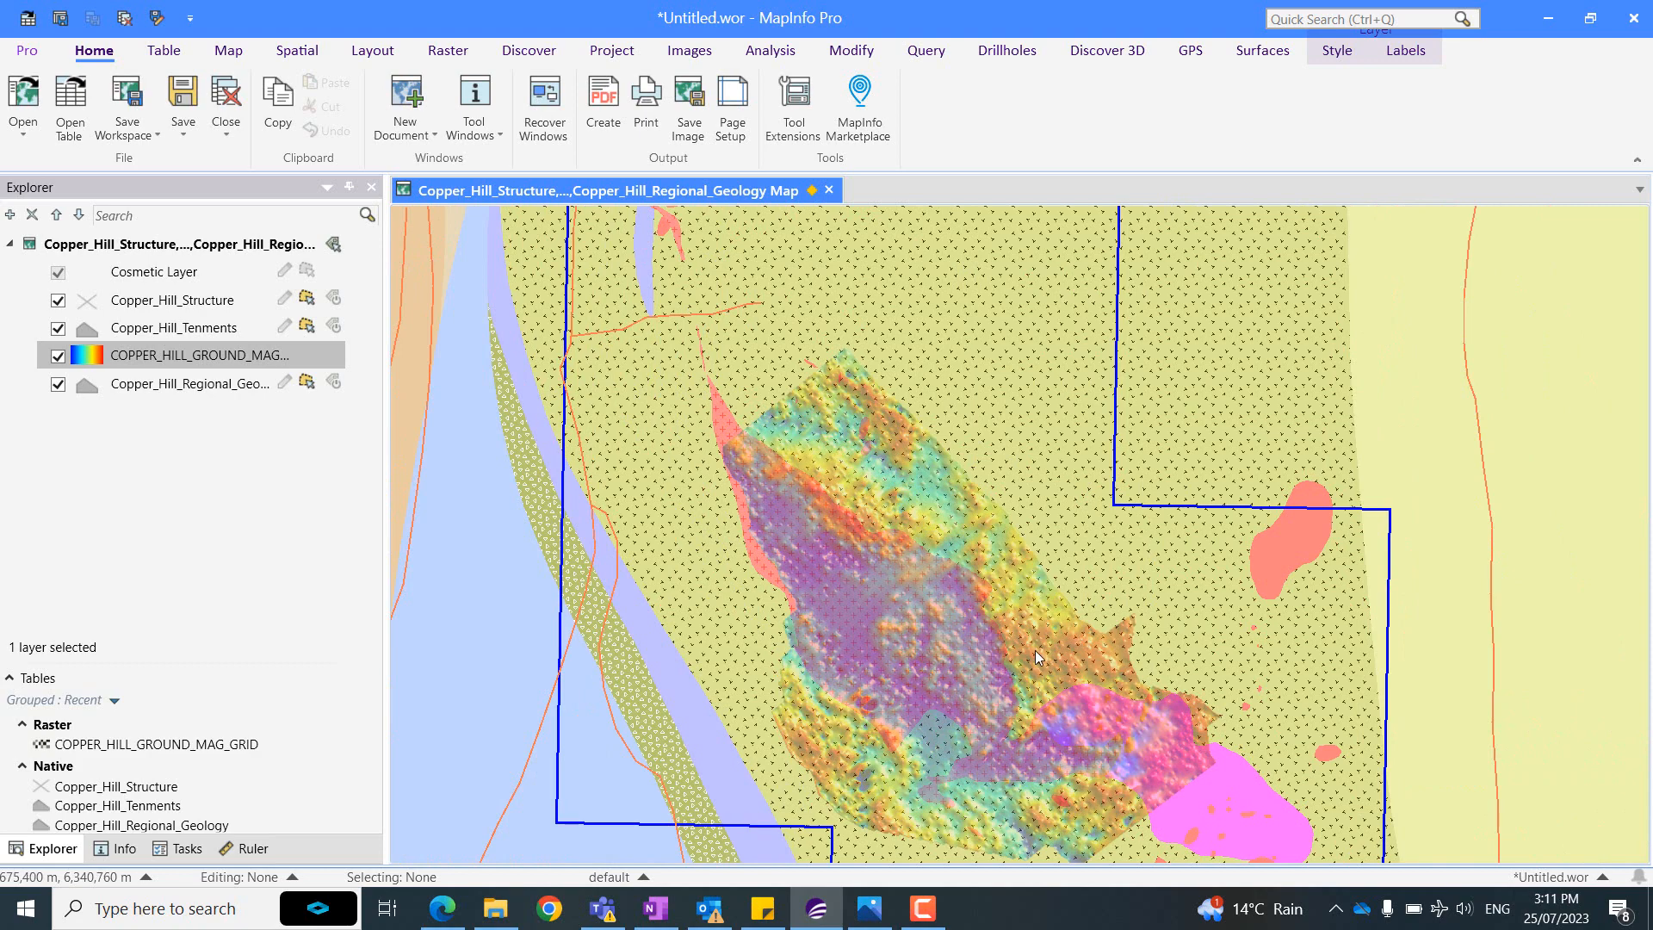
pyautogui.scroll(2, 1070, 695)
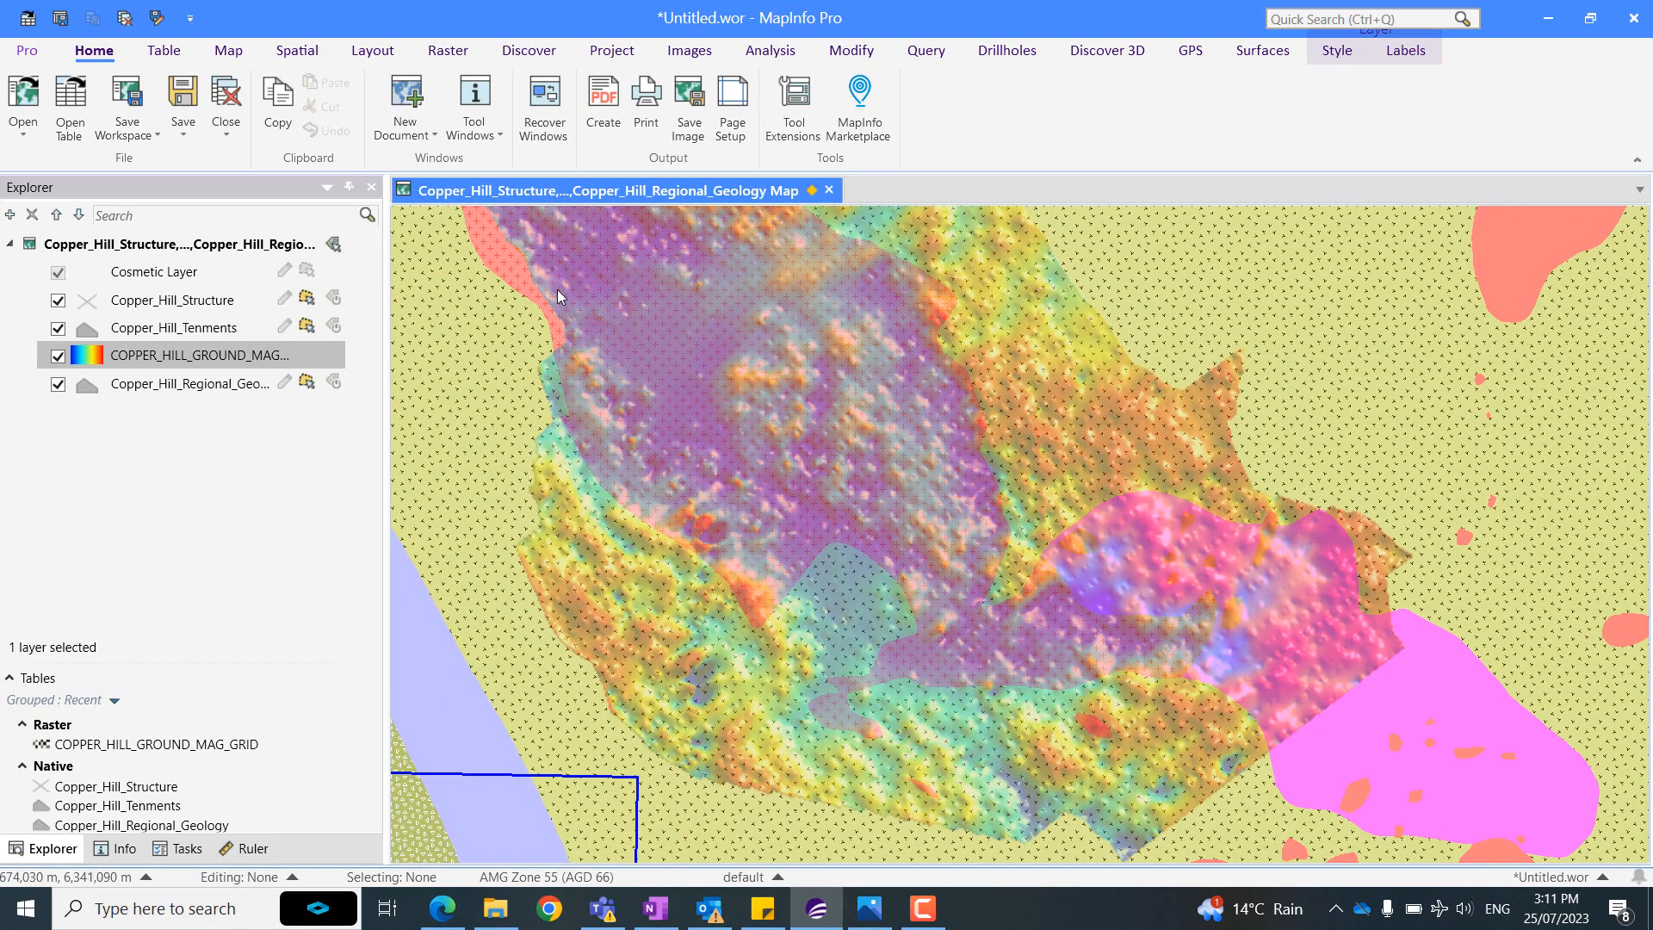
pyautogui.scroll(-3, 783, 310)
pyautogui.moveTo(834, 374); pyautogui.dragTo(870, 448)
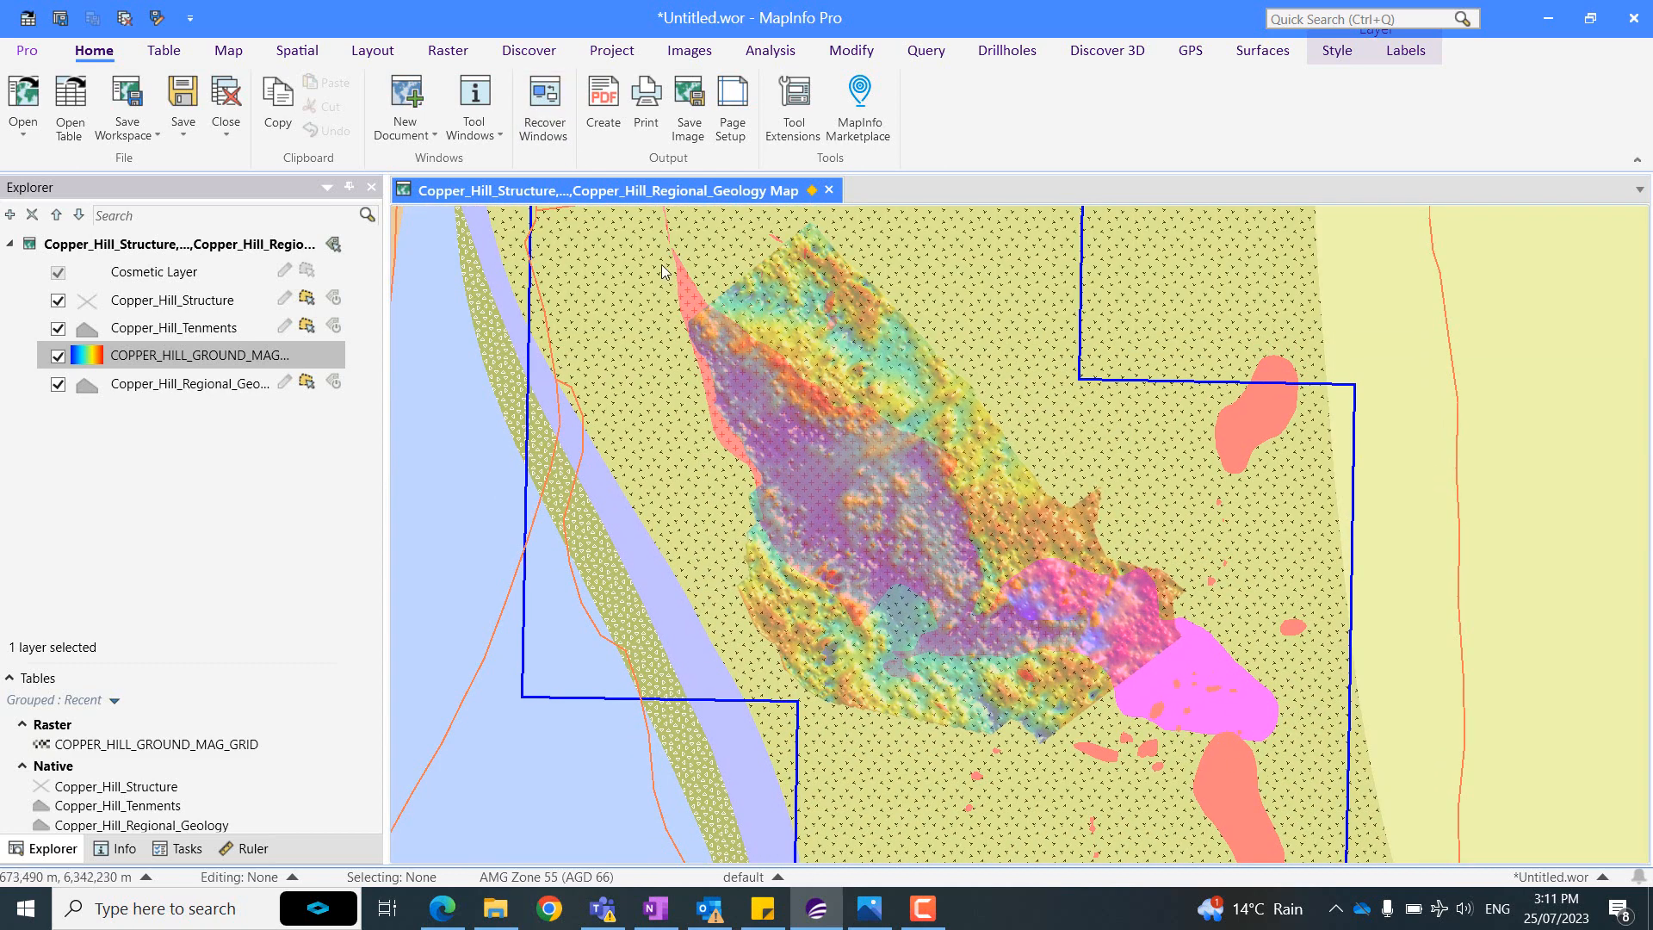
pyautogui.moveTo(375, 250); pyautogui.dragTo(342, 252)
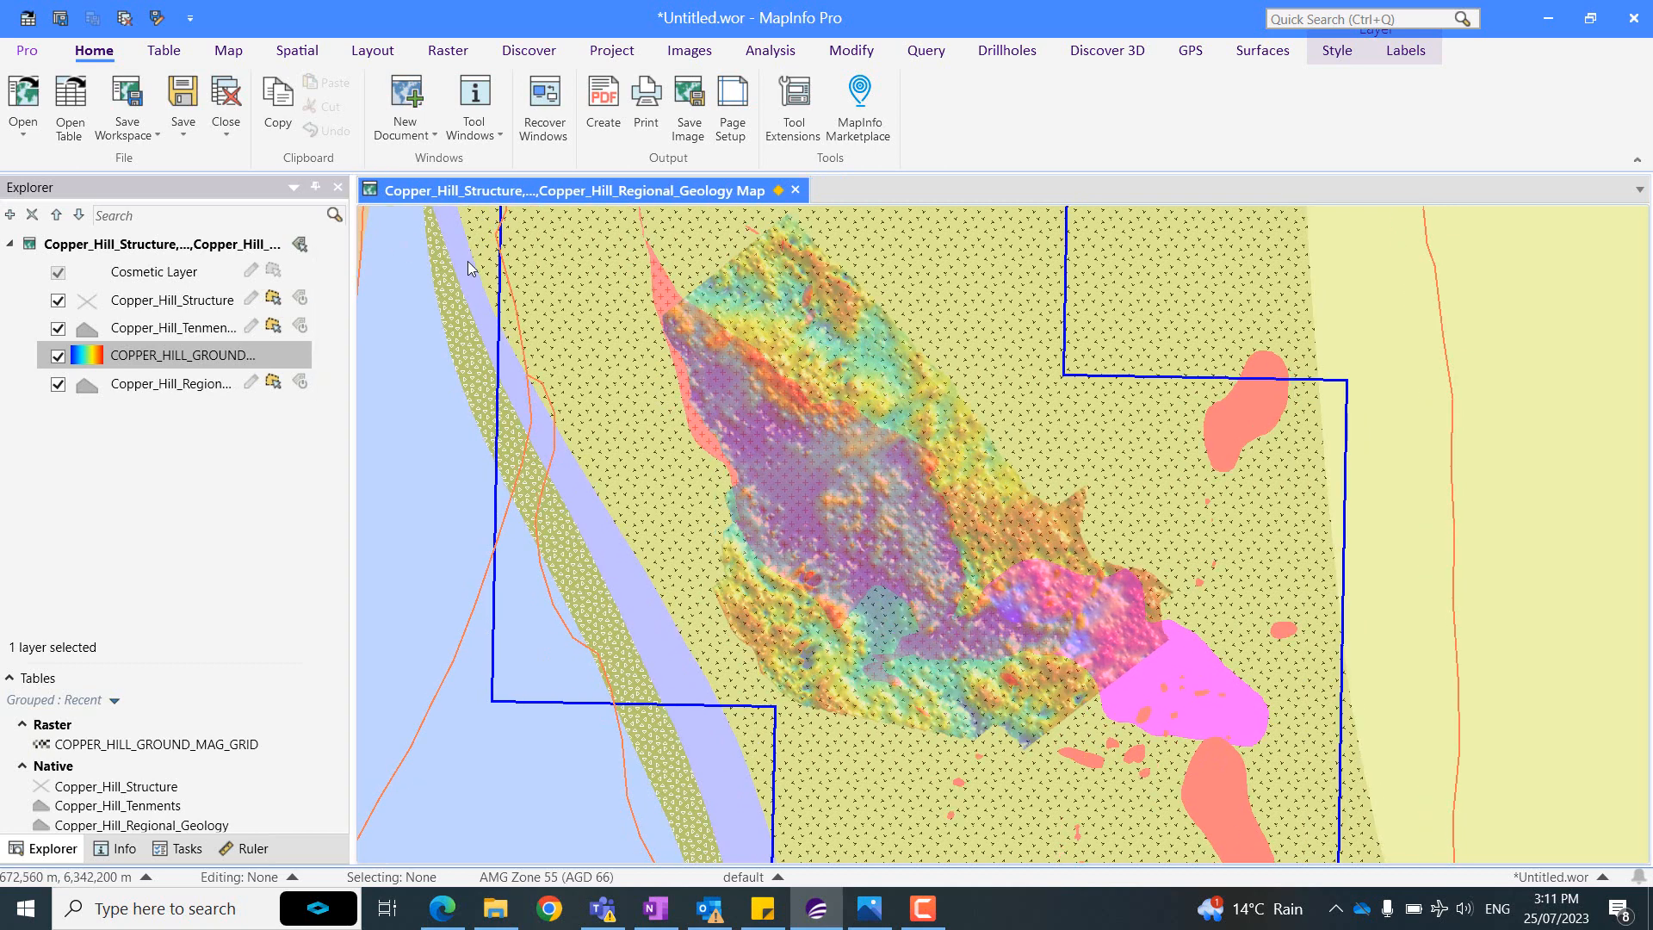
pyautogui.moveTo(773, 385); pyautogui.dragTo(873, 393)
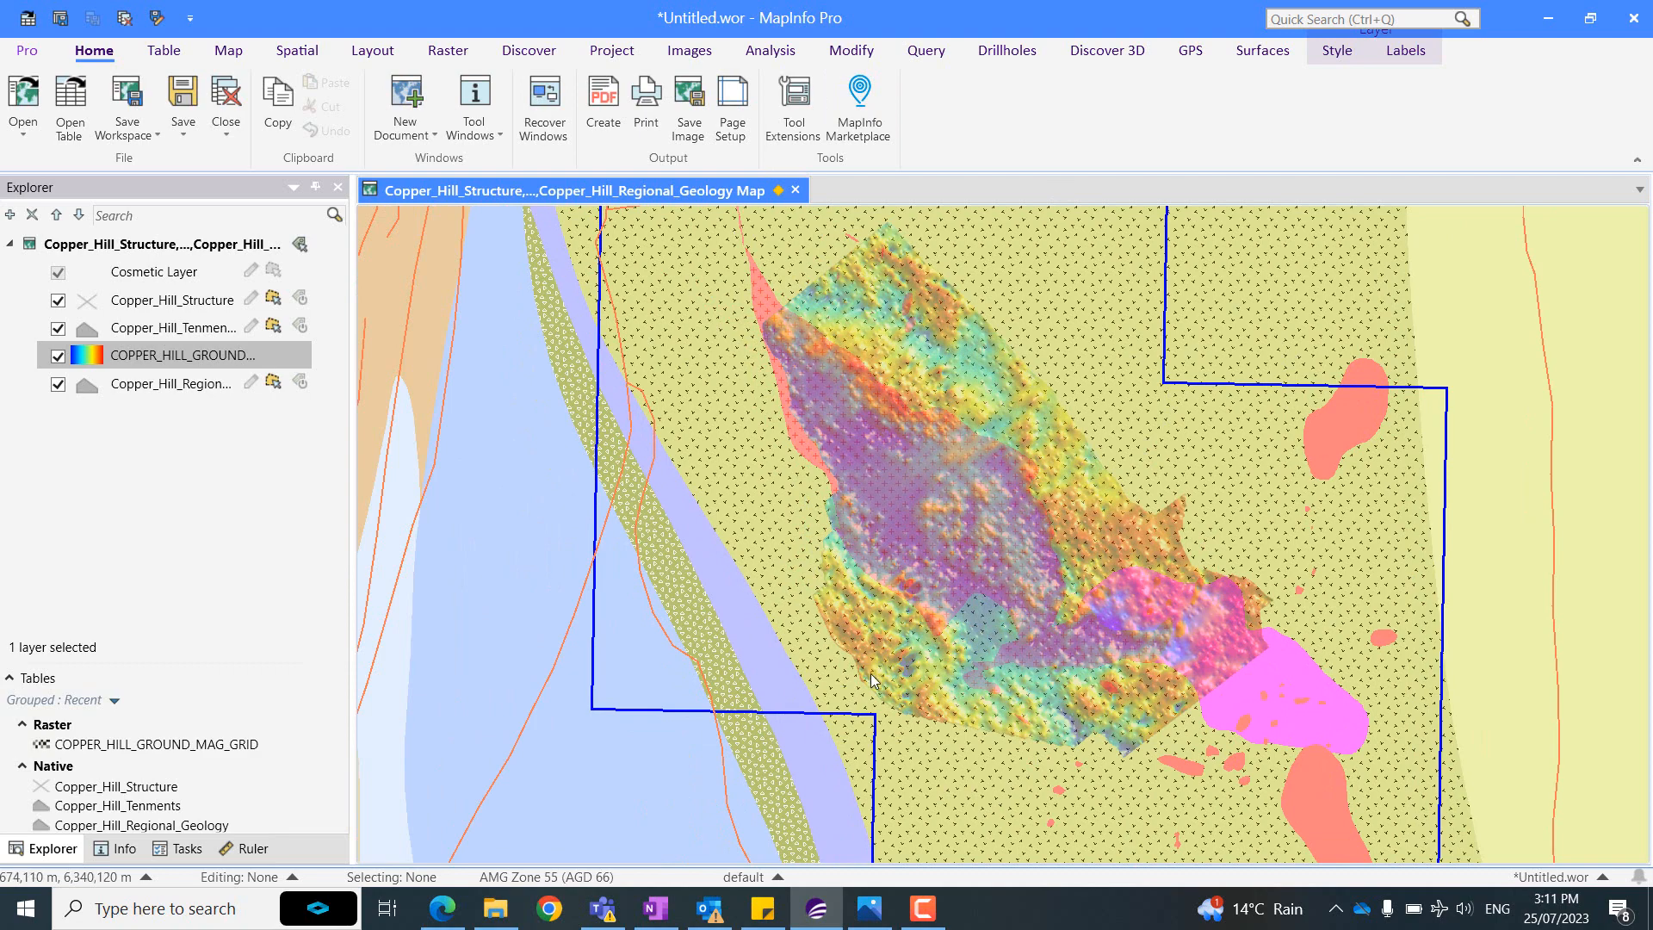
# Add the copper_hill_targets table from the Copper Hill folder to the map and widen the layer list.
pyautogui.click(70, 105)
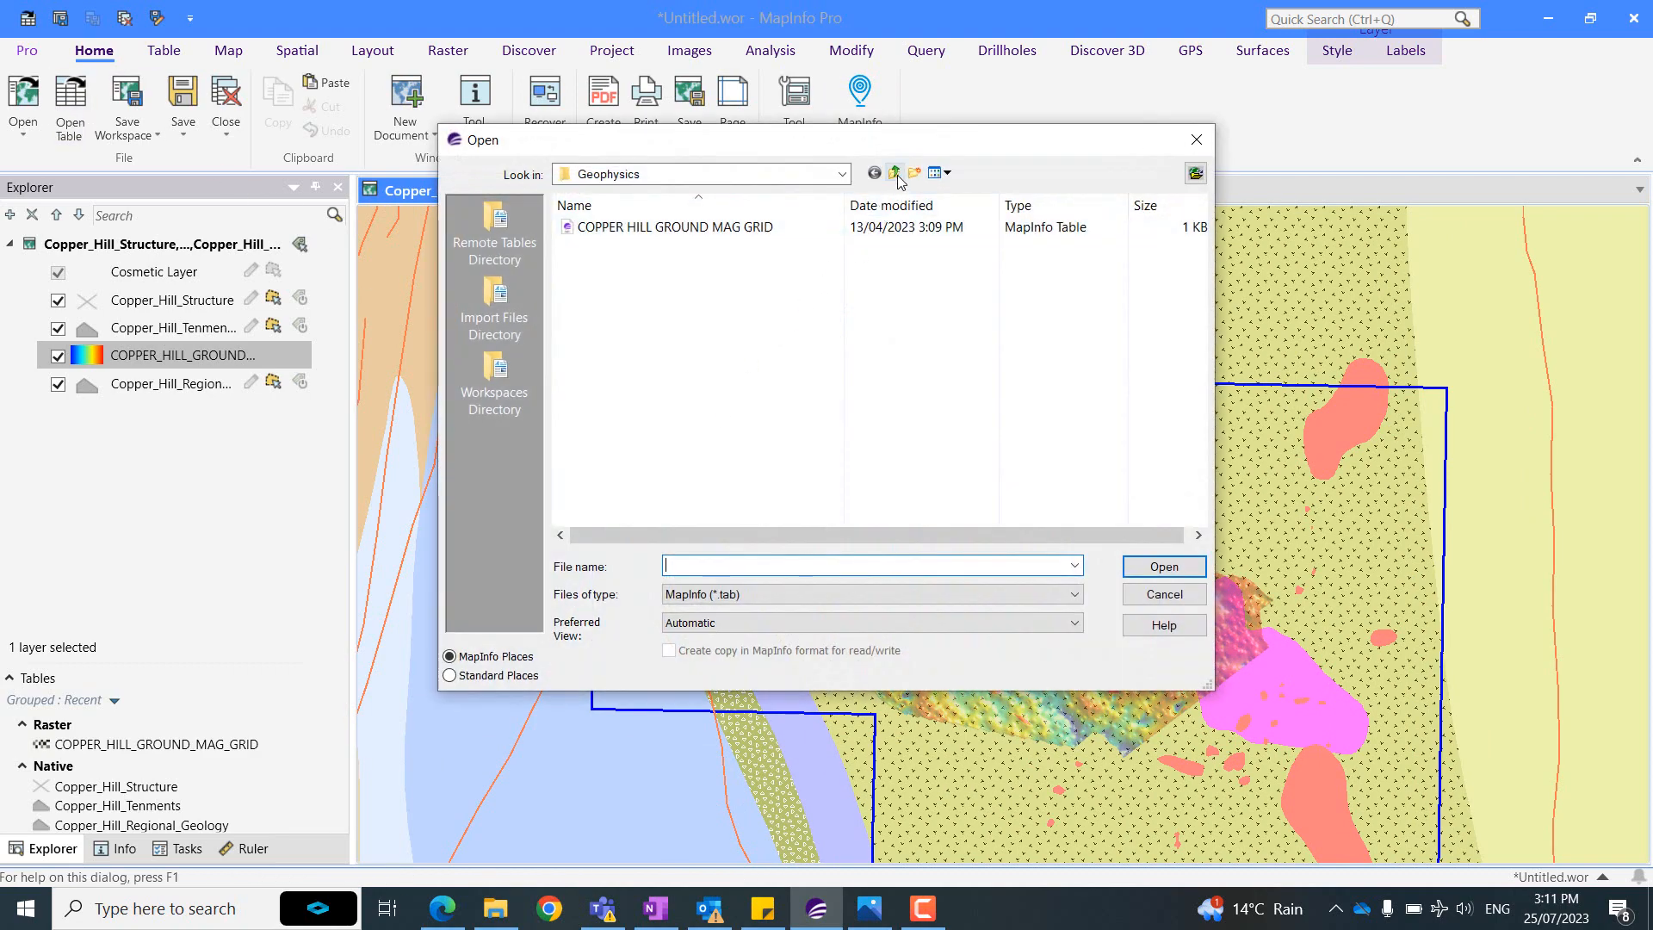
pyautogui.click(893, 173)
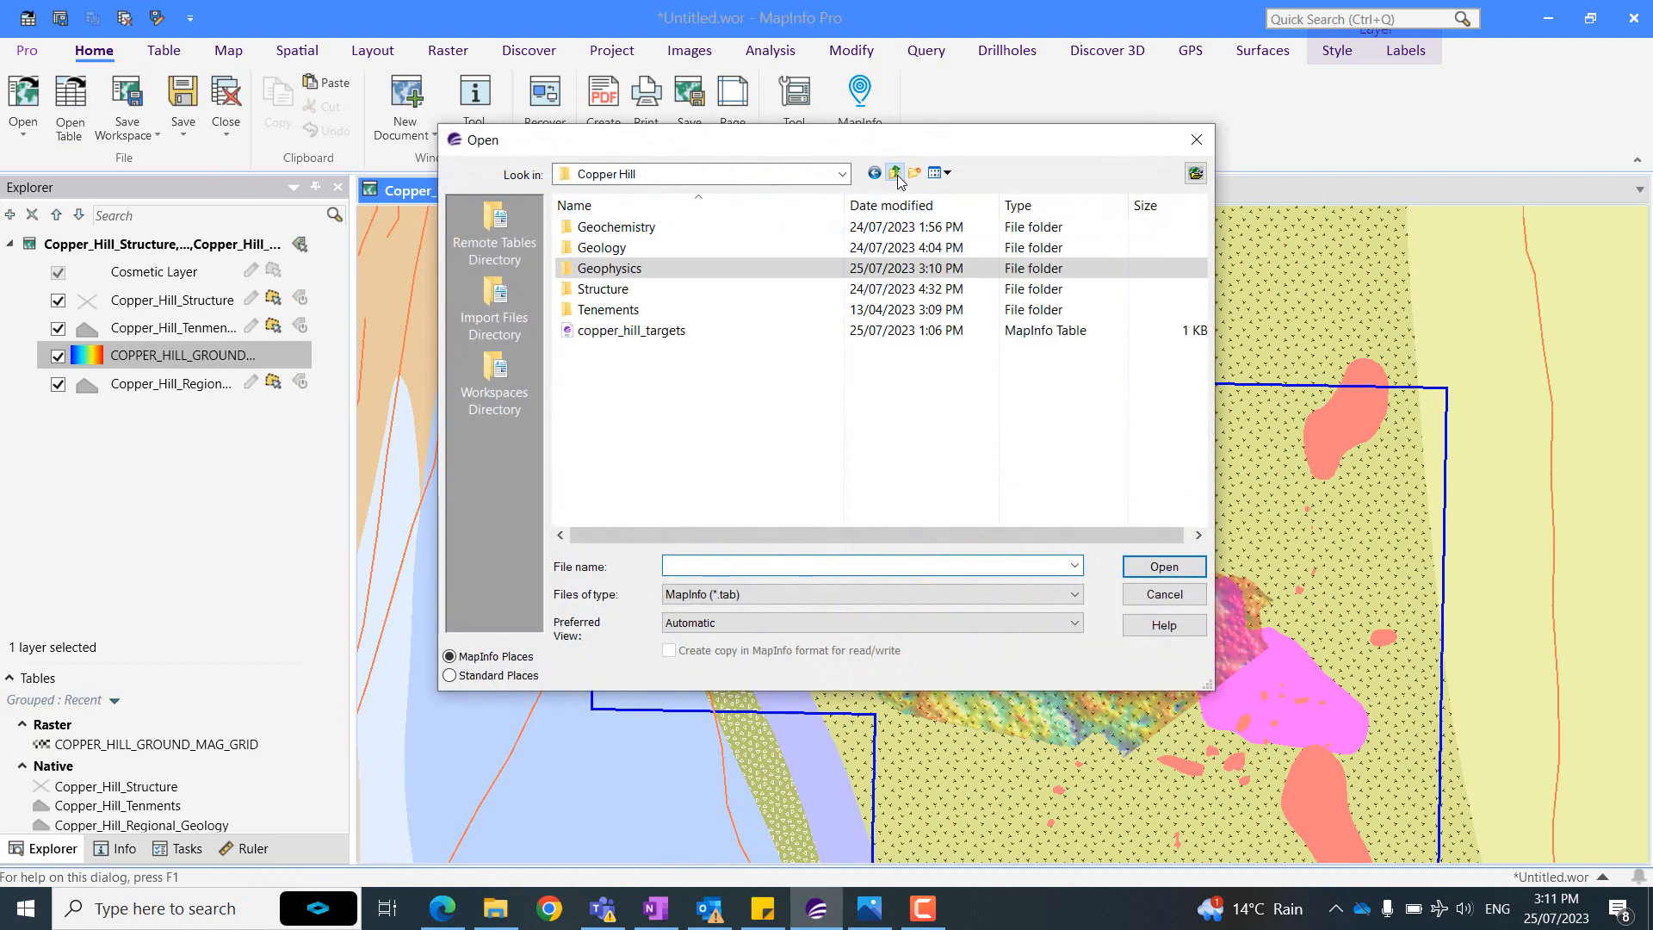
pyautogui.click(628, 332)
pyautogui.click(1162, 567)
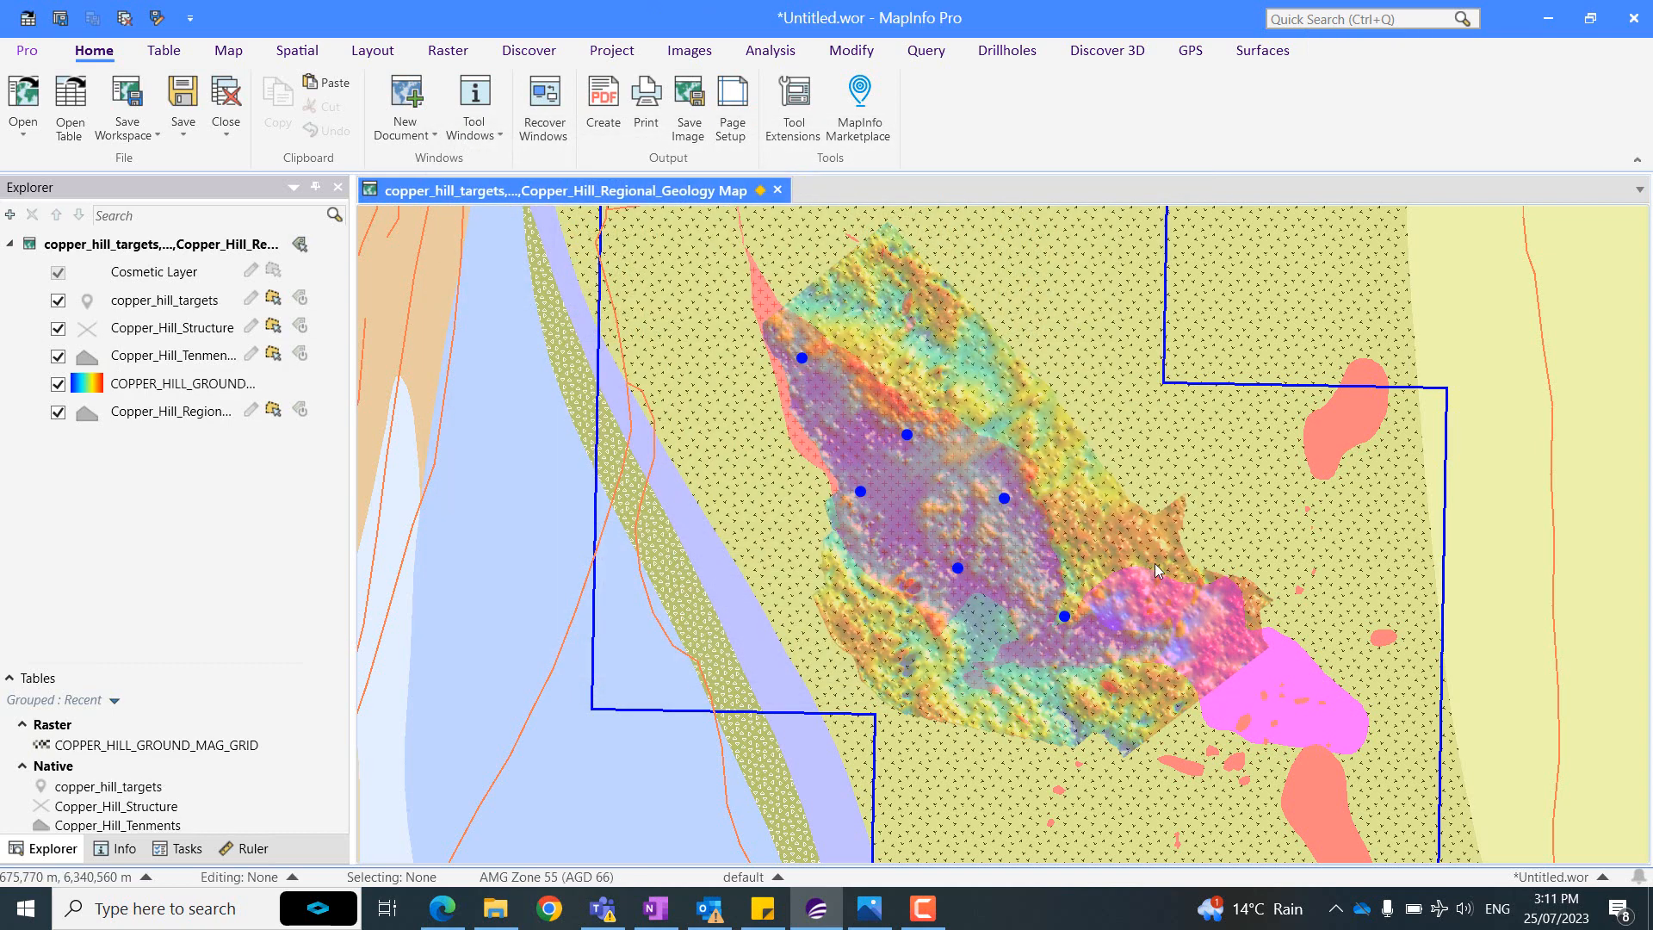
pyautogui.moveTo(354, 343); pyautogui.dragTo(397, 344)
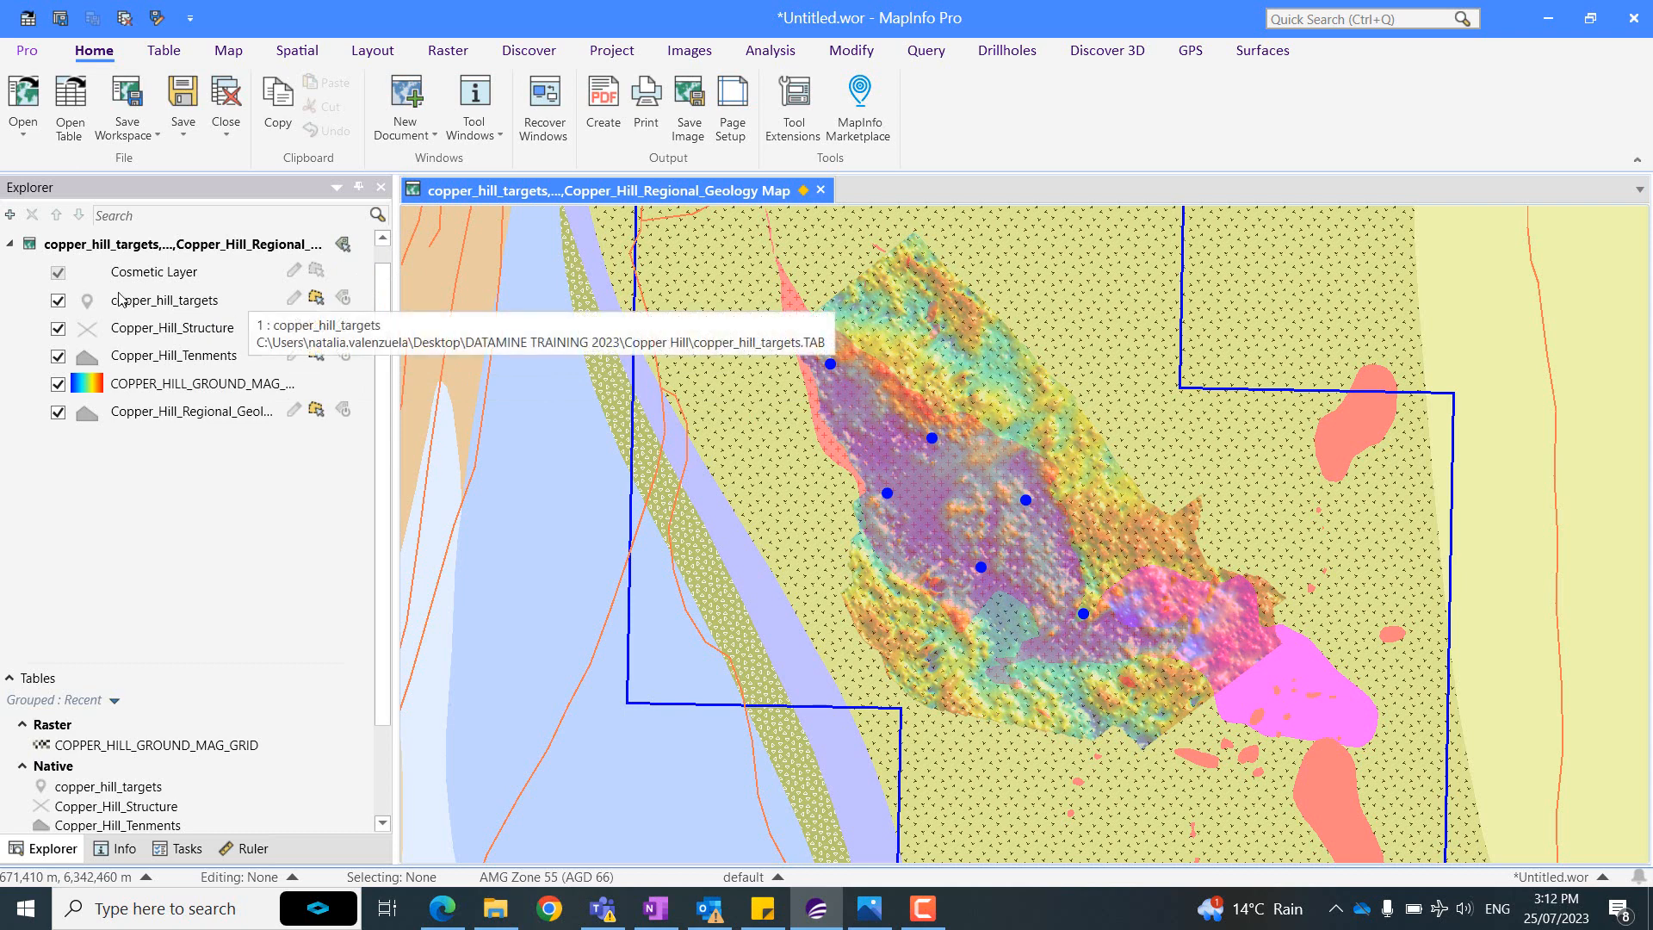
# Turn on the labels of the copper_hill_targets layer and set their font size to 10.
pyautogui.click(342, 299)
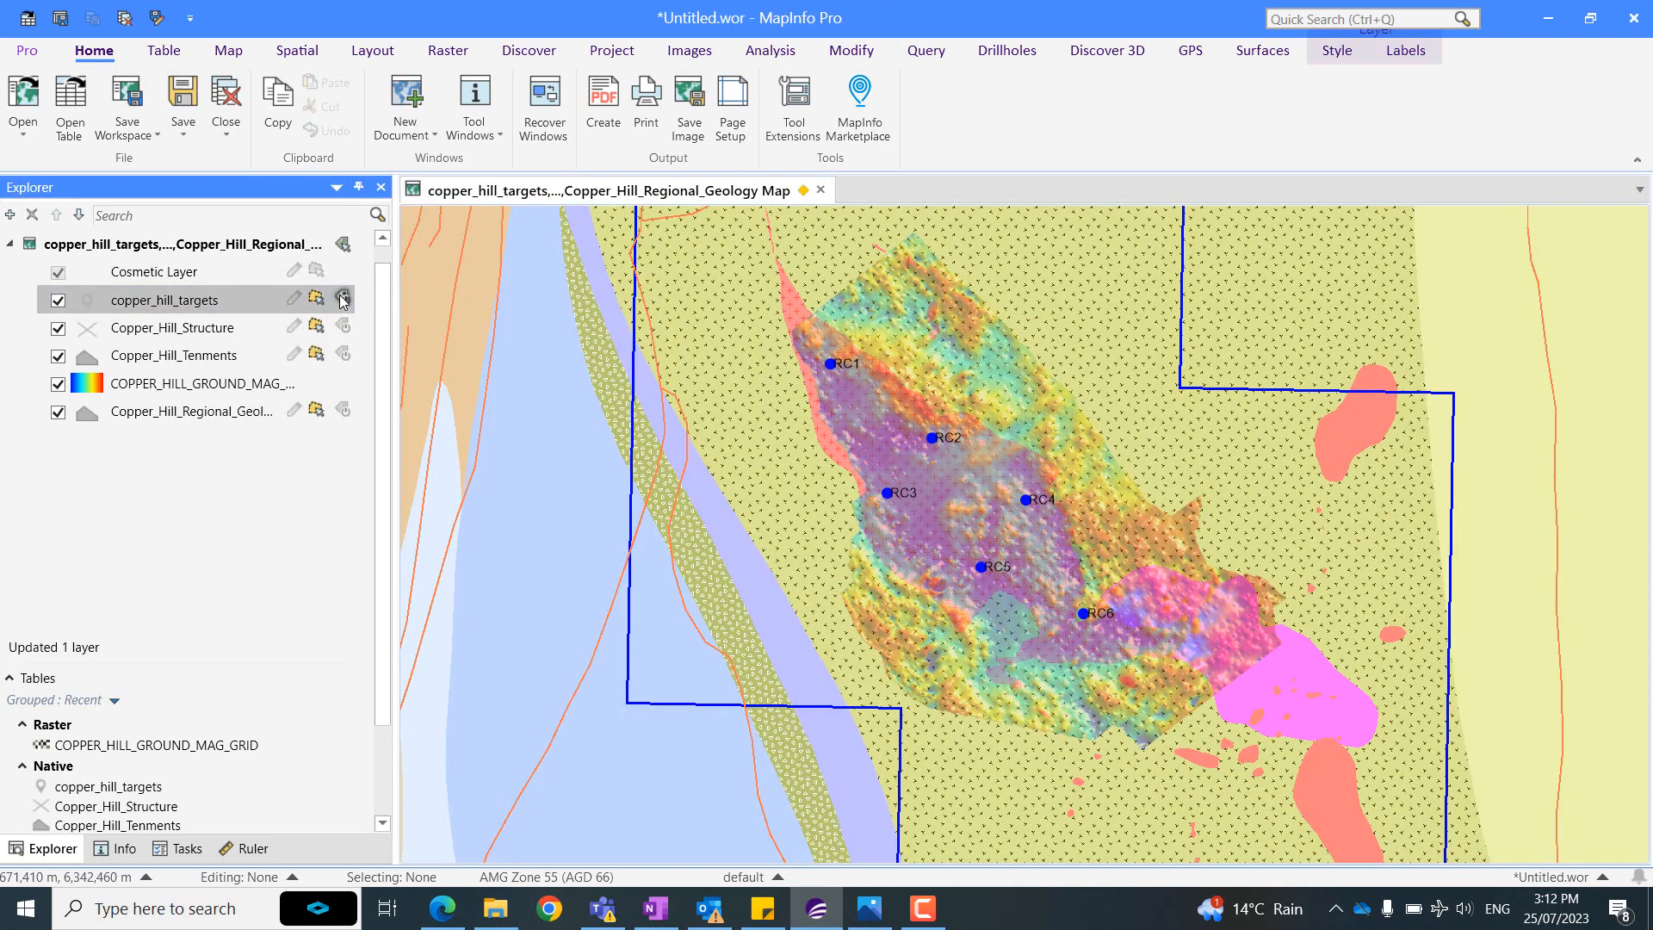
pyautogui.rightClick(187, 302)
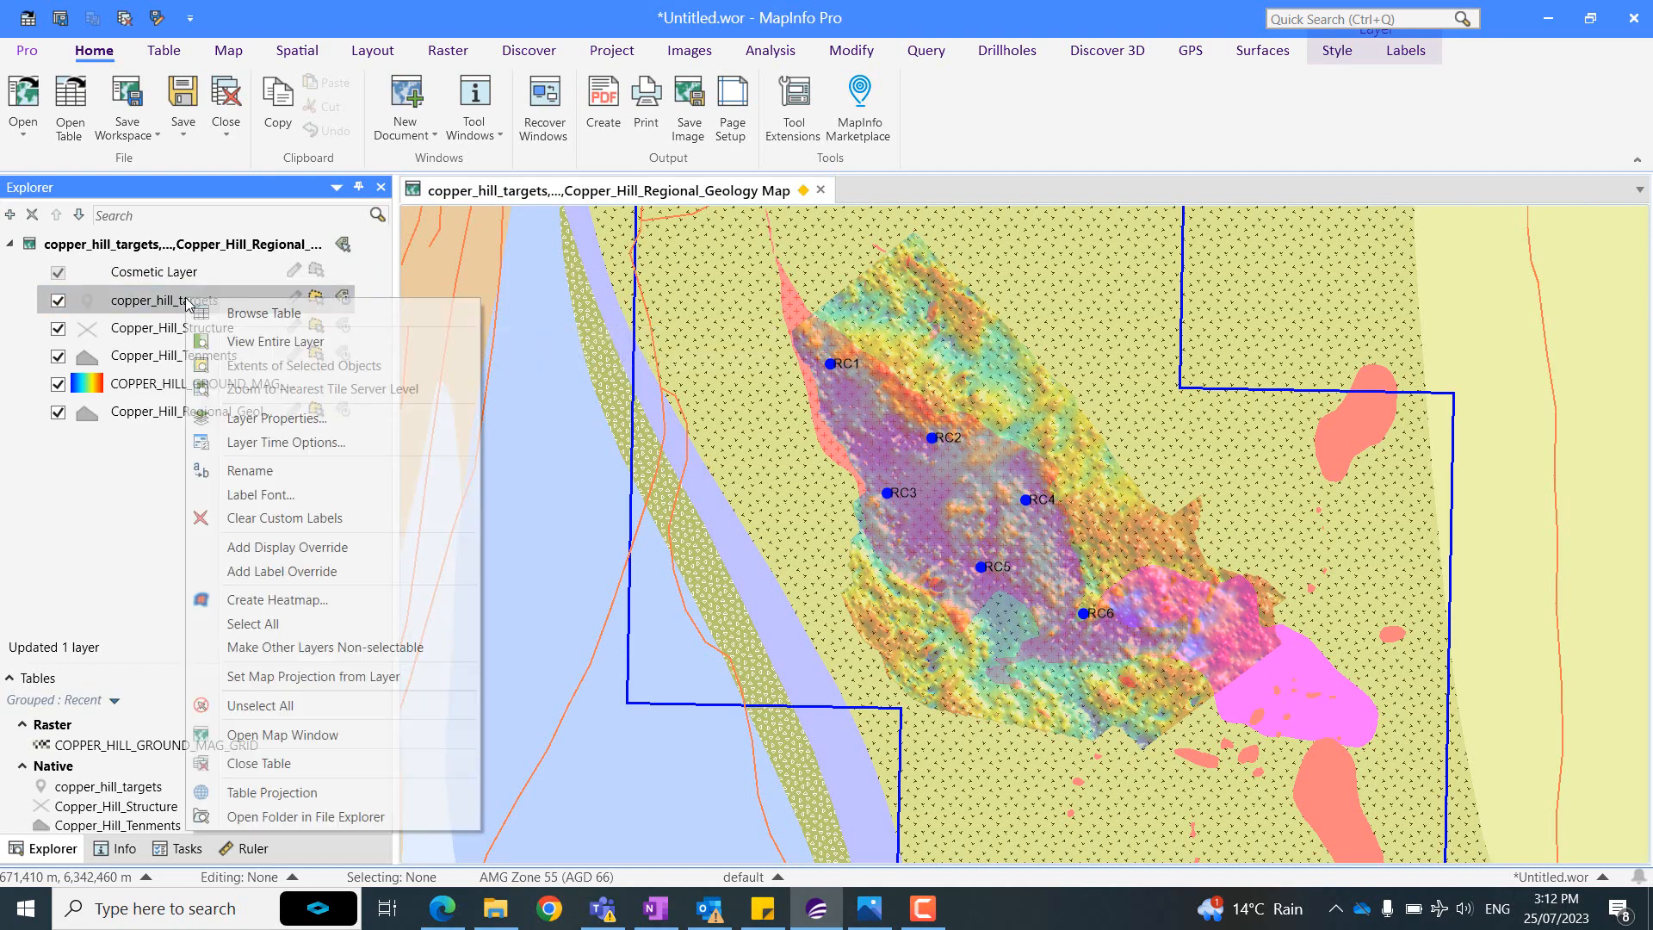
pyautogui.click(276, 418)
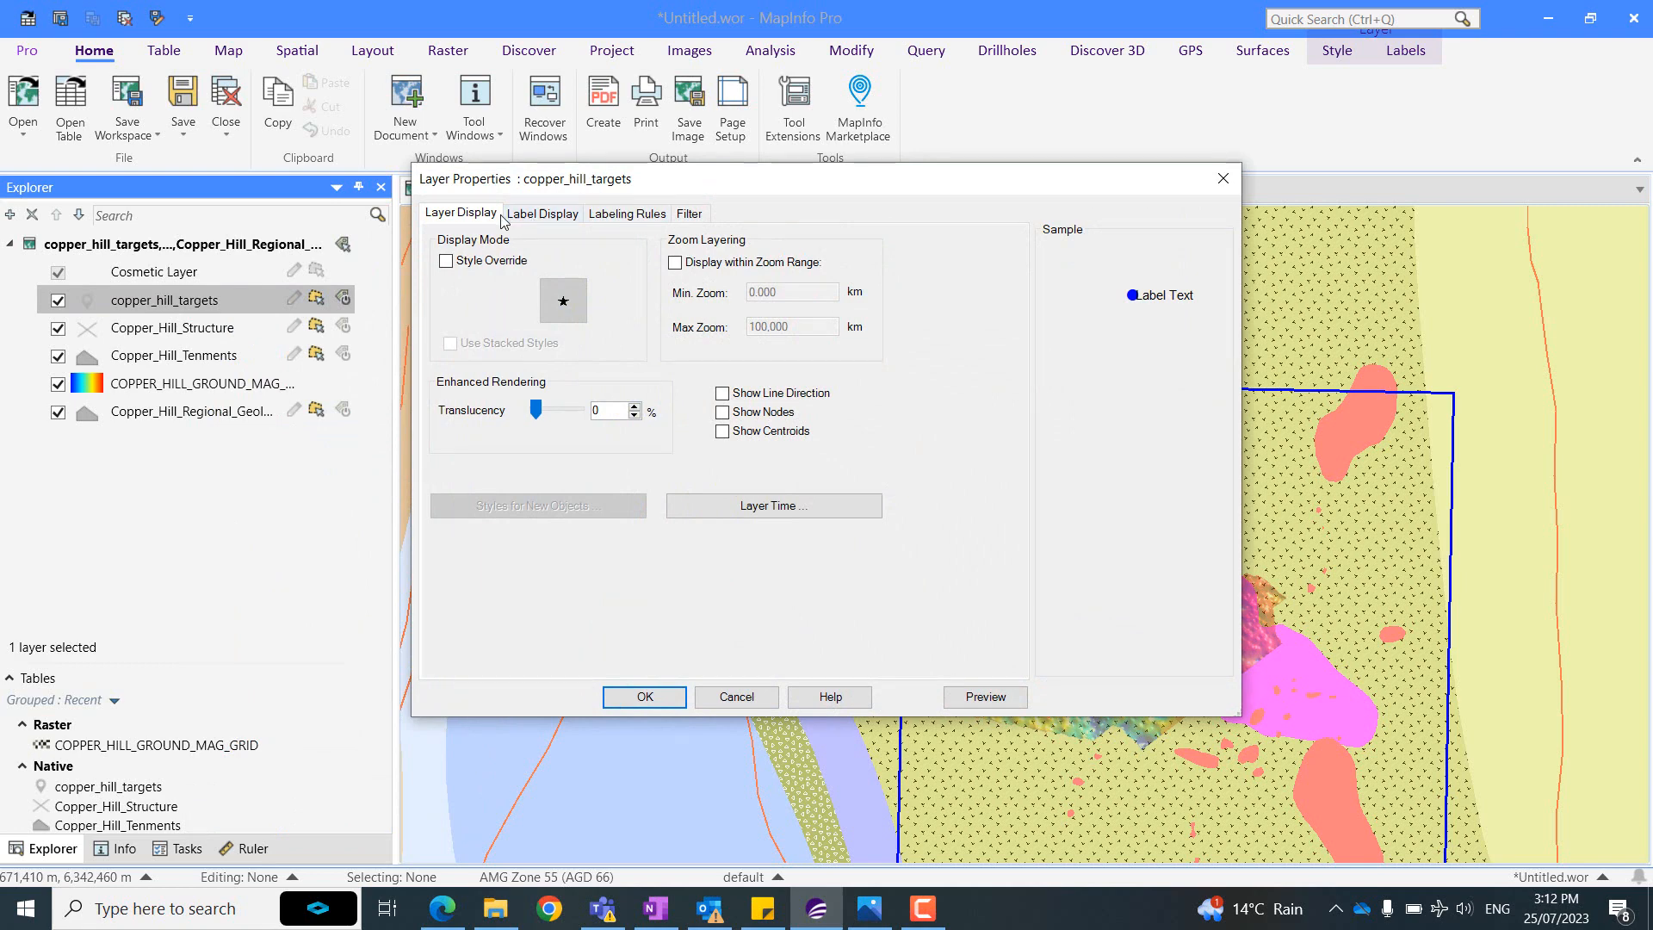
pyautogui.click(555, 217)
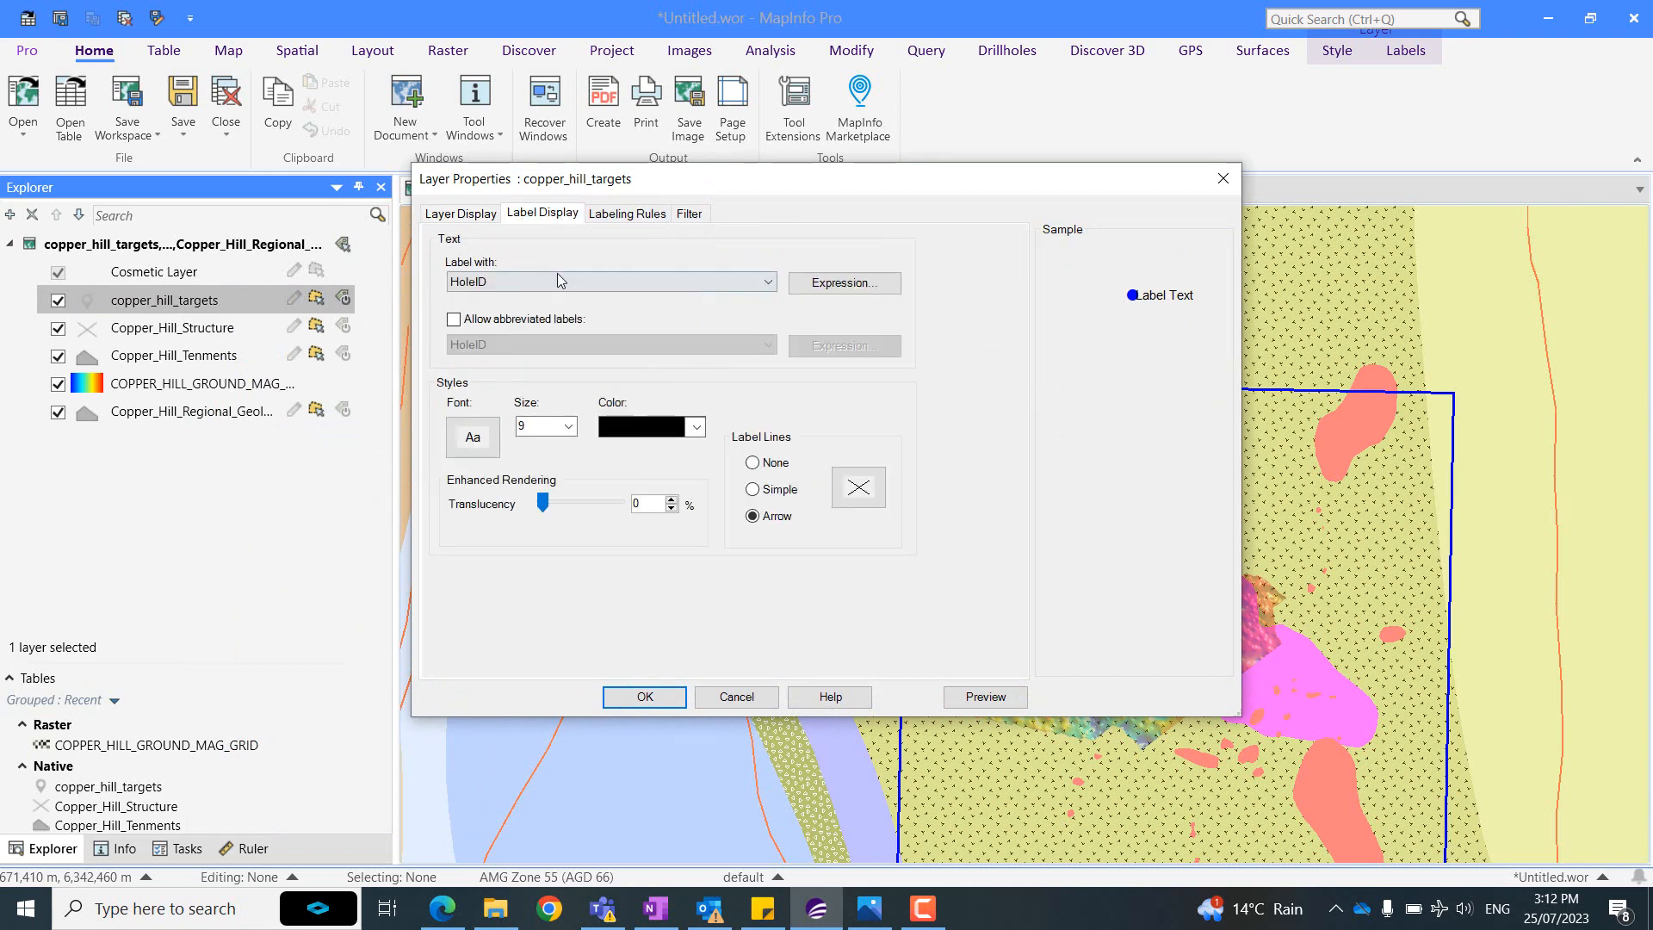
pyautogui.click(568, 425)
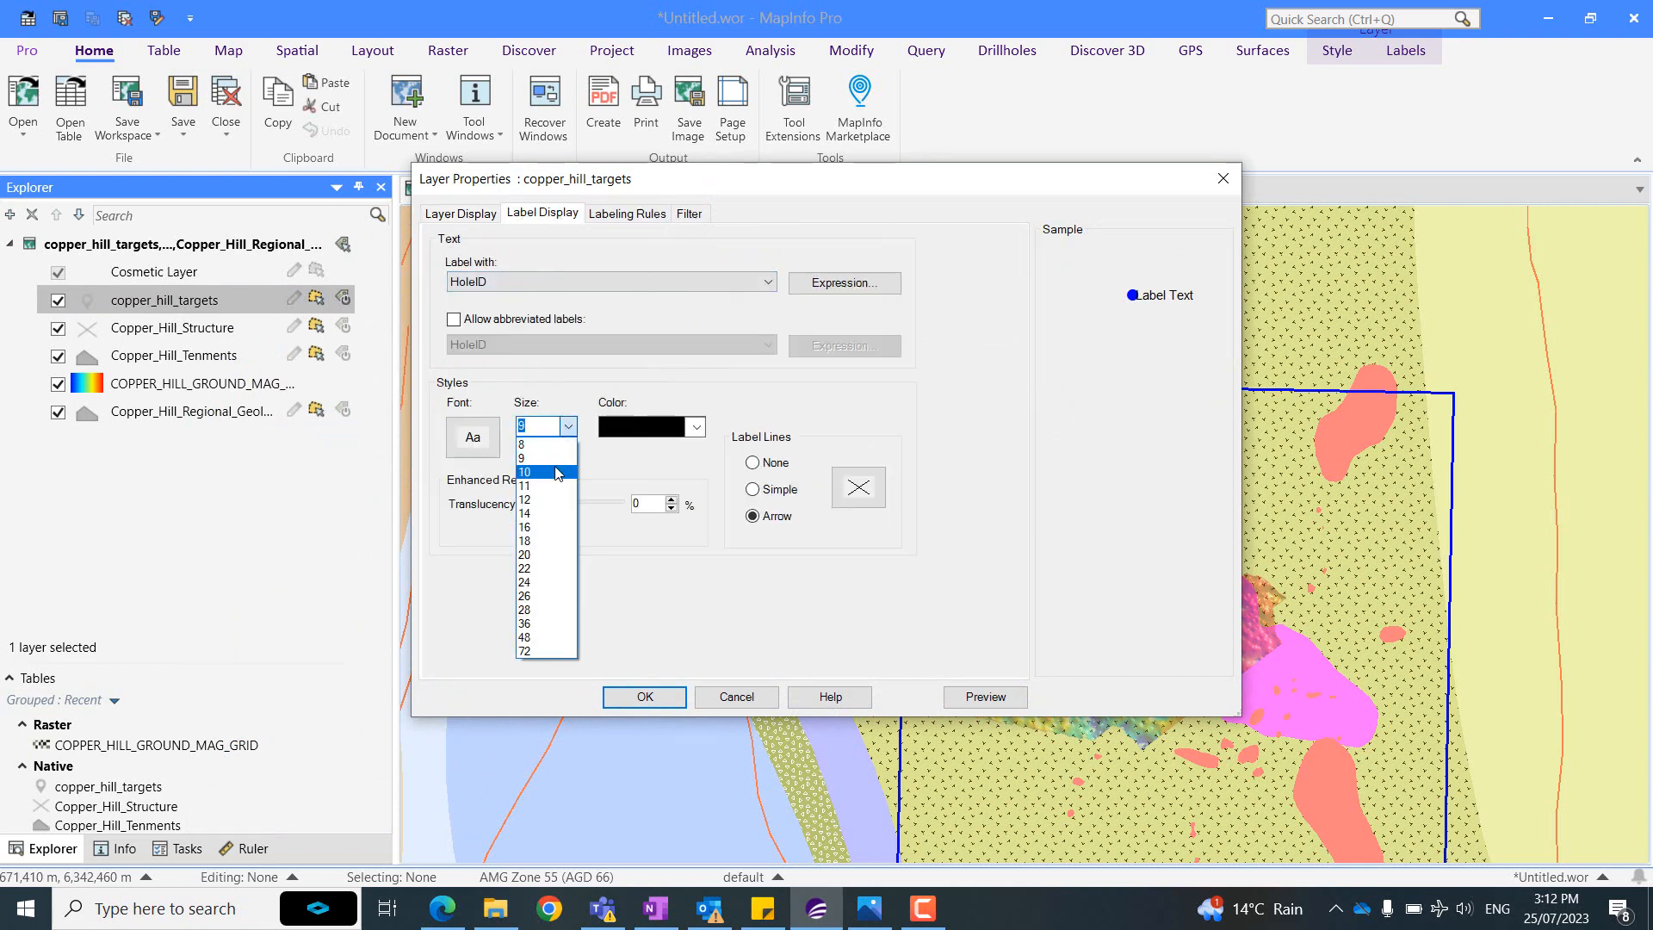
pyautogui.click(557, 467)
# Give the drill target label text a halo background and choose the halo colour.
pyautogui.click(473, 437)
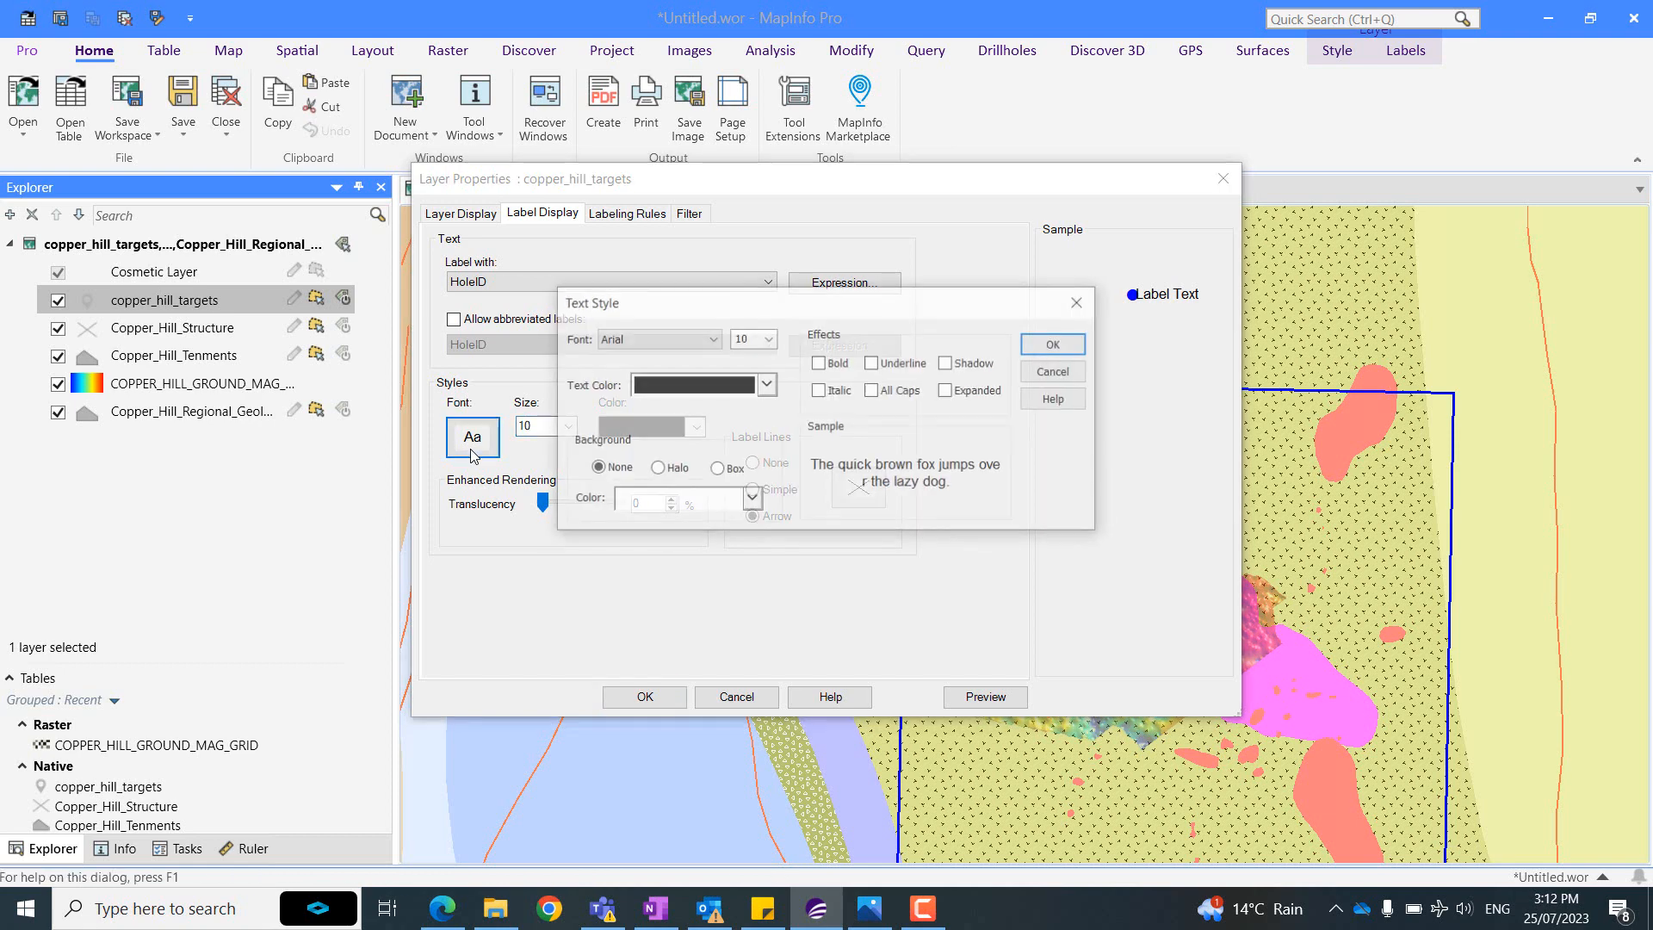
pyautogui.click(656, 469)
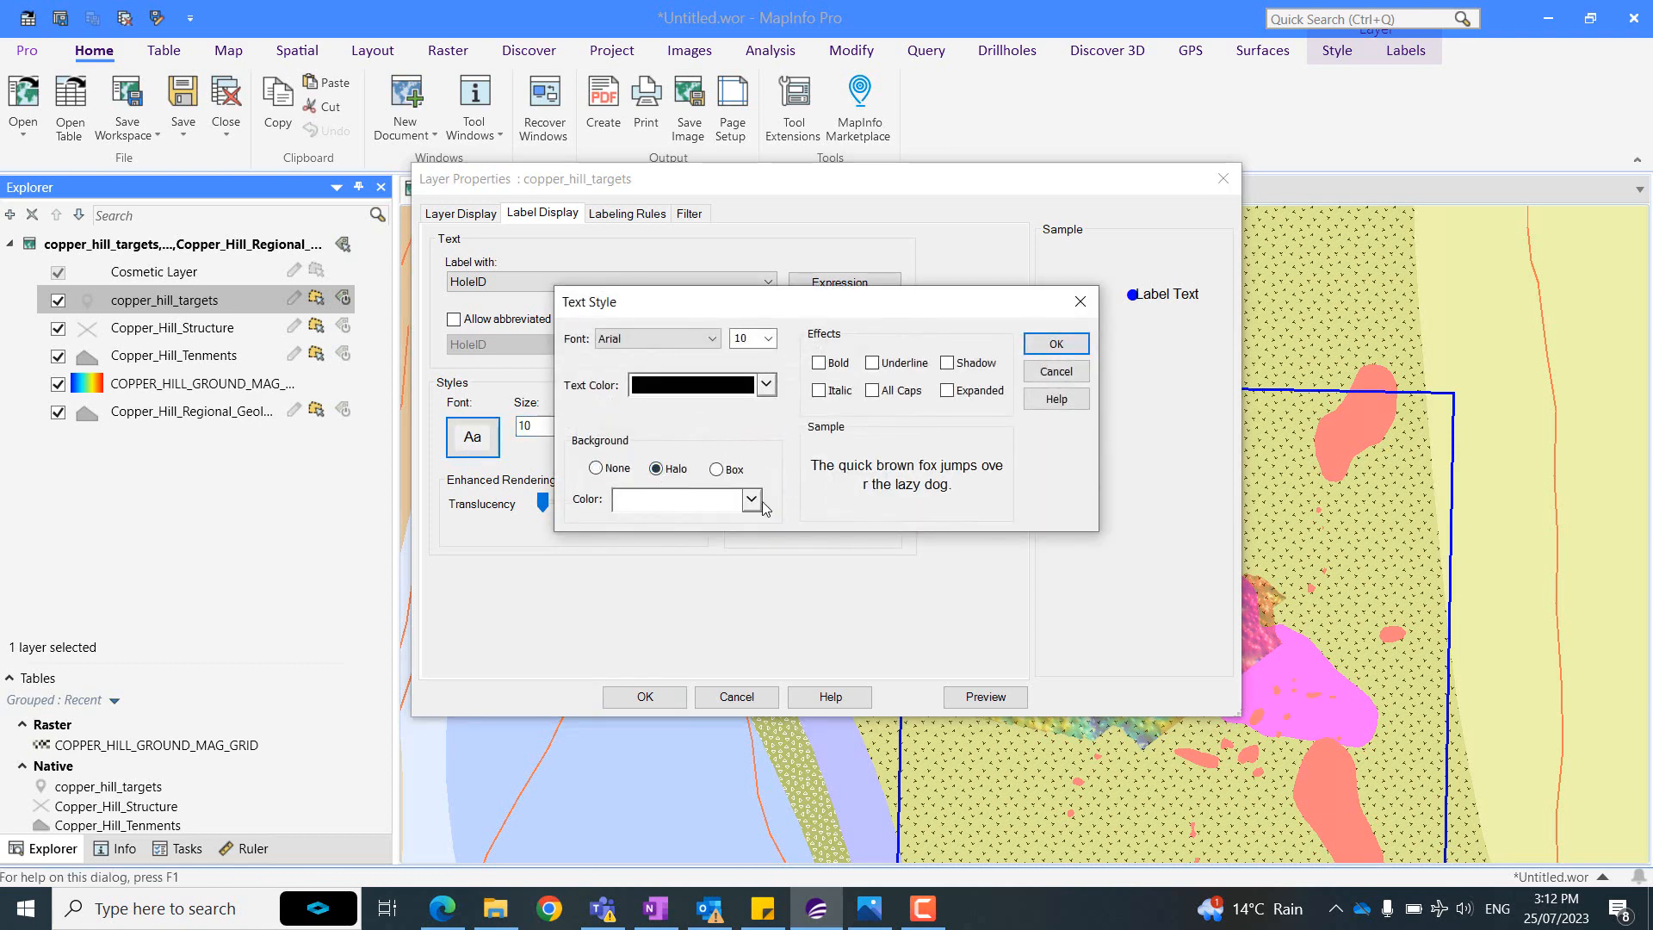
pyautogui.click(751, 500)
pyautogui.click(692, 577)
pyautogui.click(1056, 343)
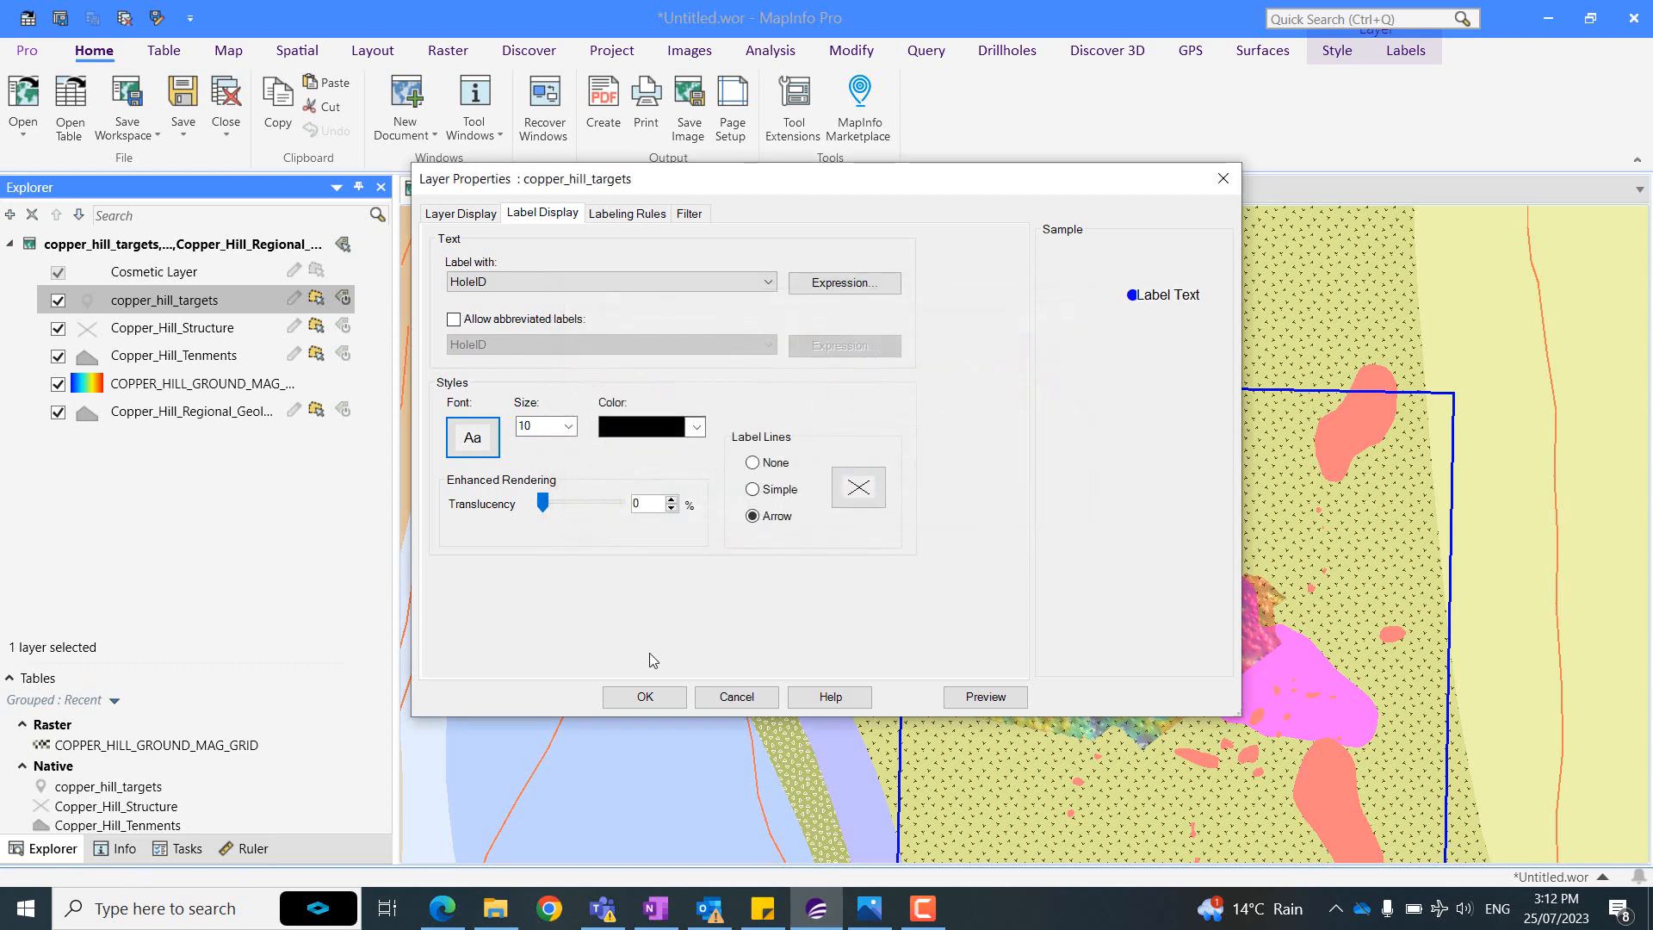
# Set the drill target label offset to 5 points and apply the layer properties.
pyautogui.click(627, 212)
pyautogui.click(594, 343)
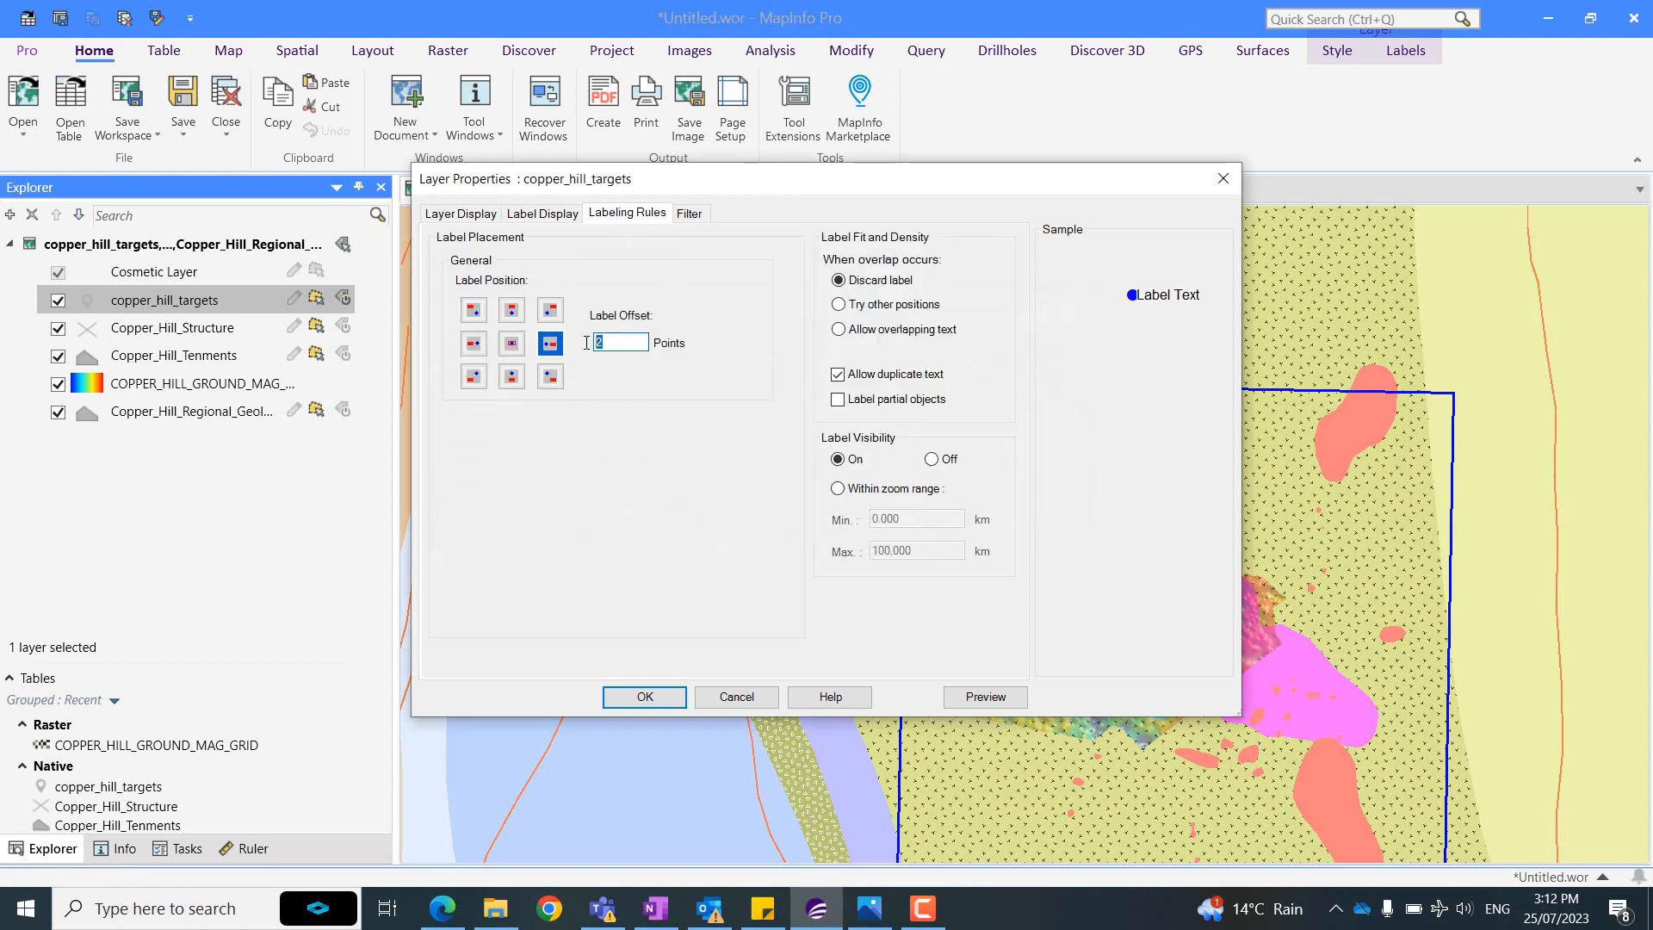
pyautogui.write('5')
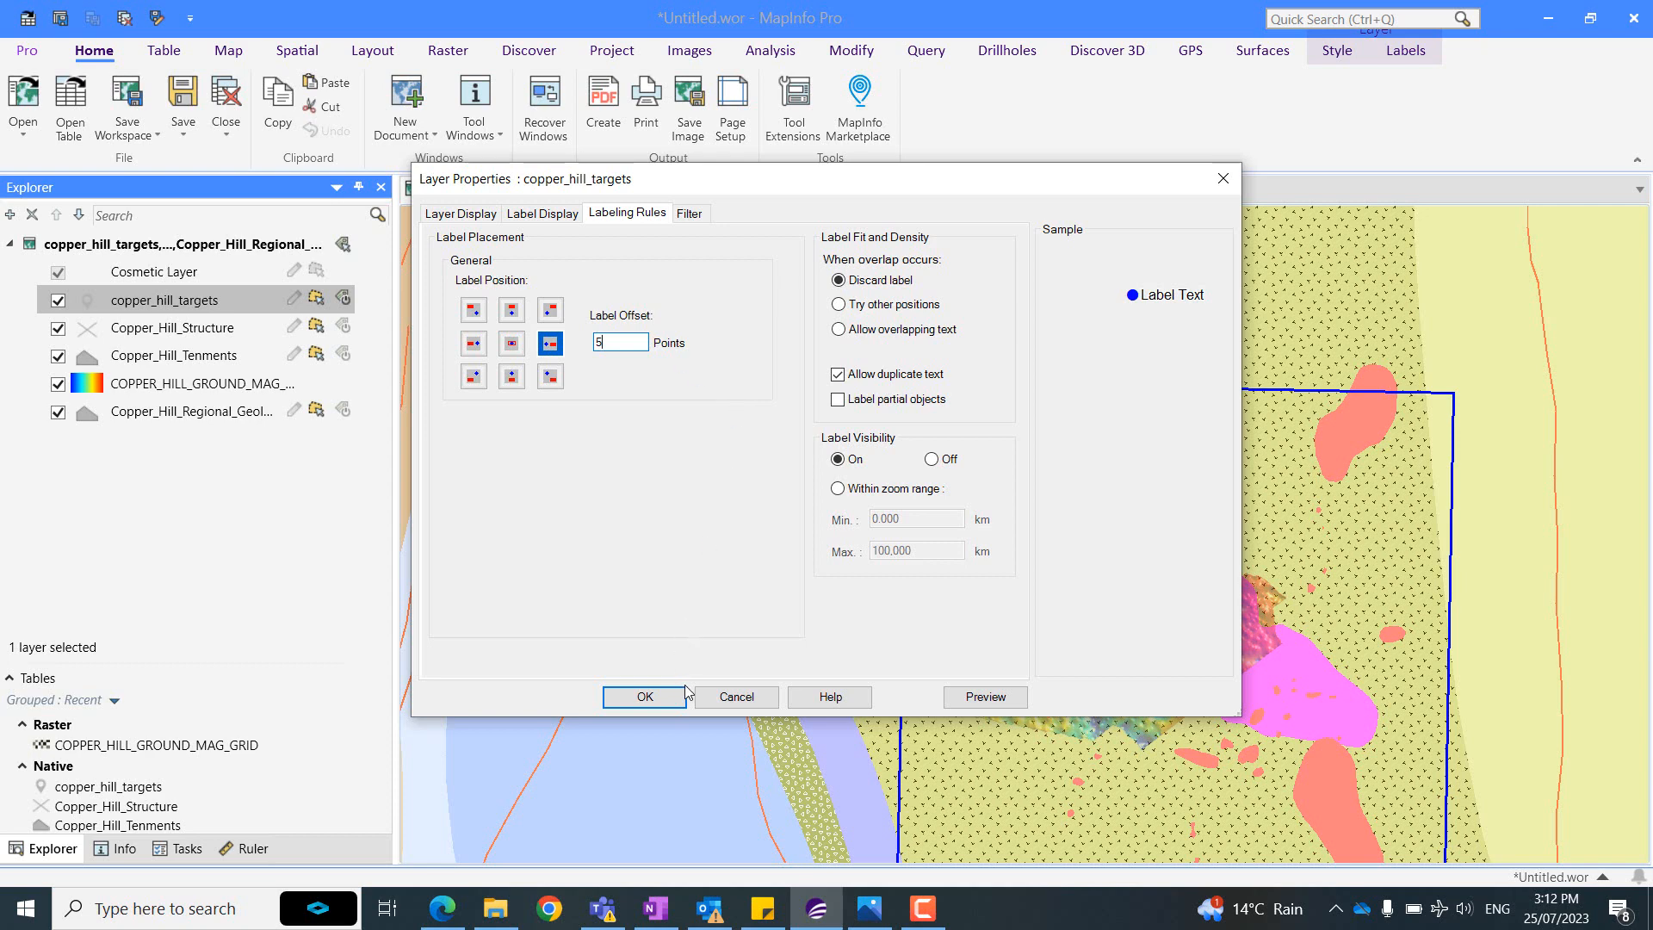
pyautogui.click(645, 696)
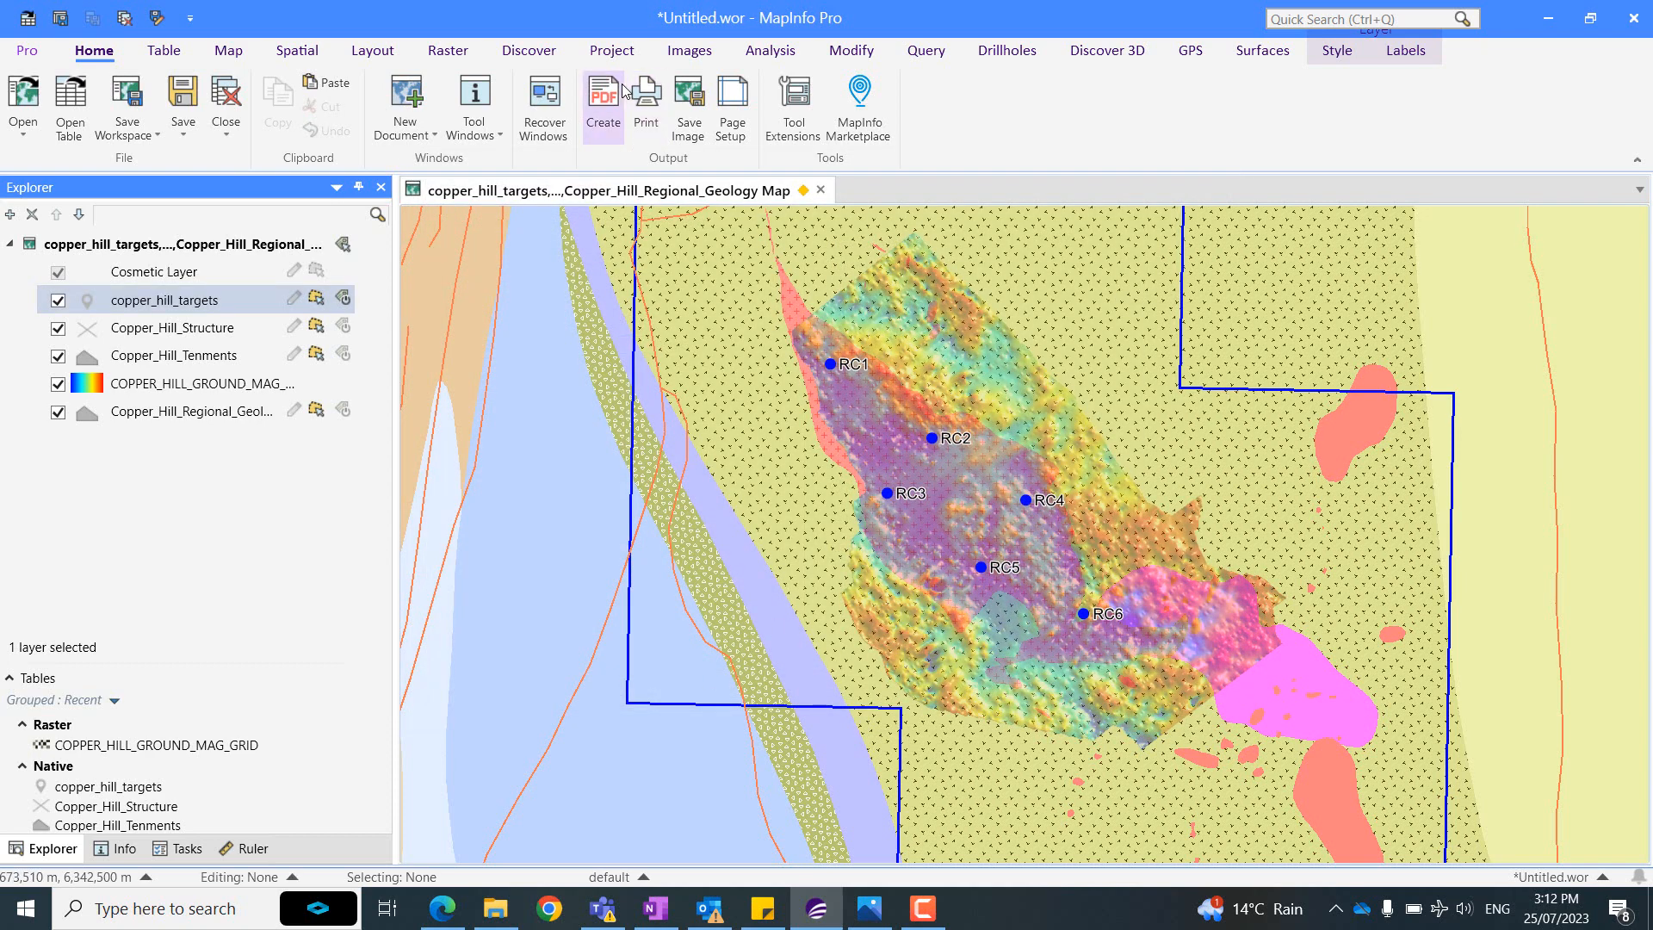
# Rotate the copper_hill_targets labels diagonally upward from their points using the Label Angles tool.
pyautogui.click(534, 54)
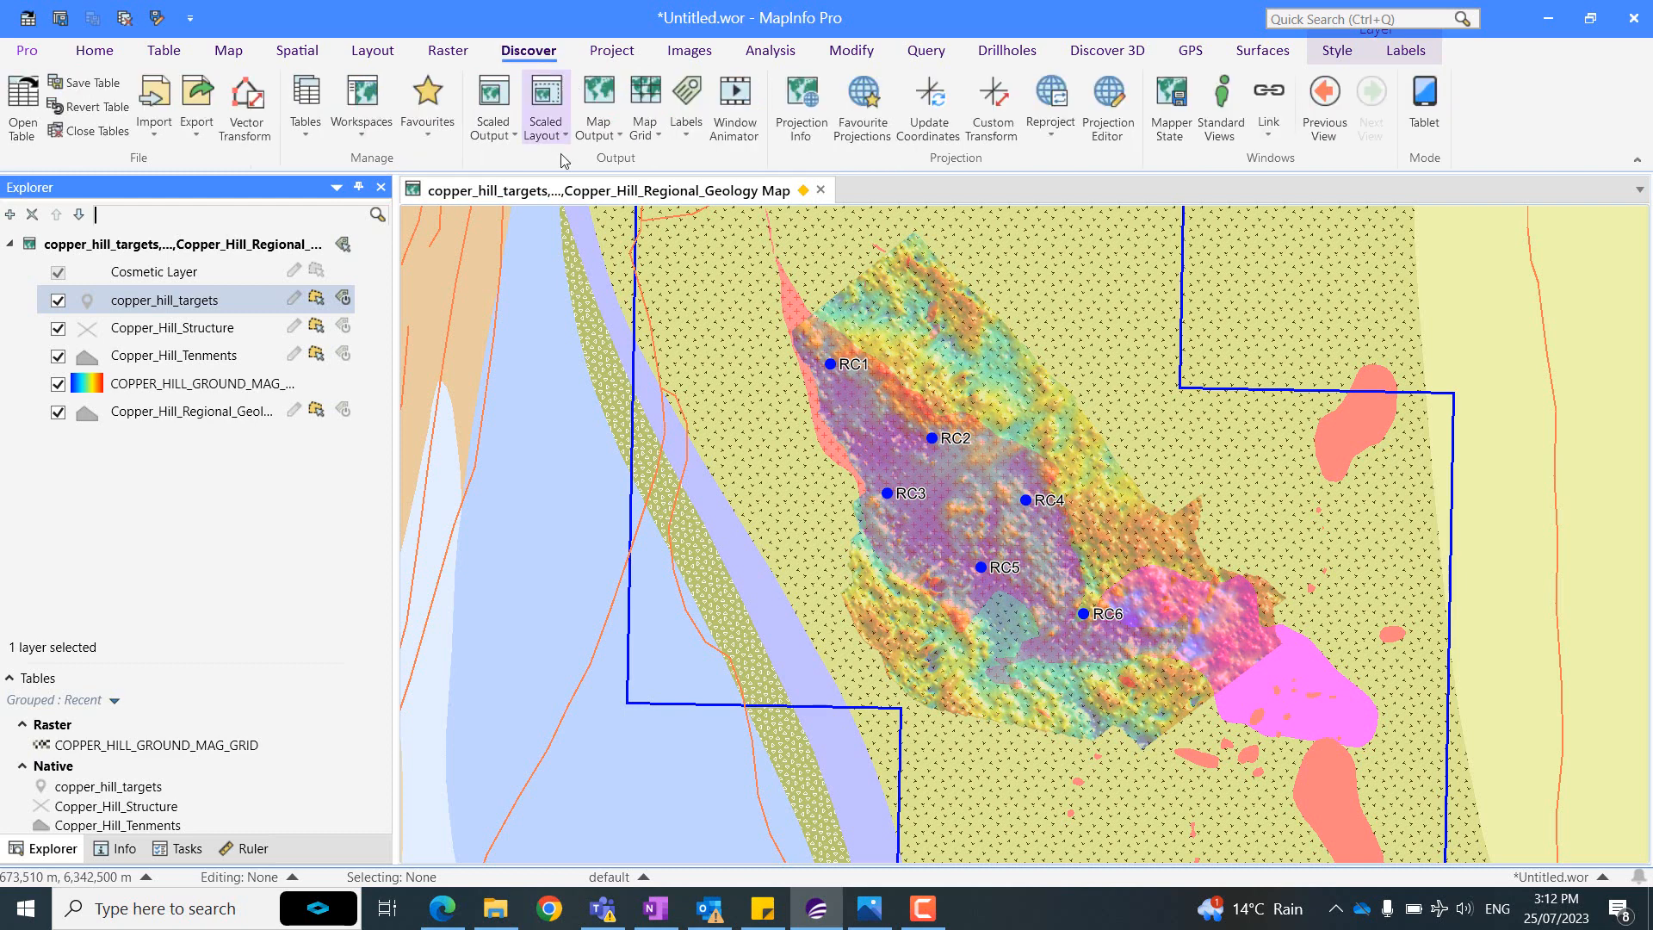
pyautogui.click(679, 143)
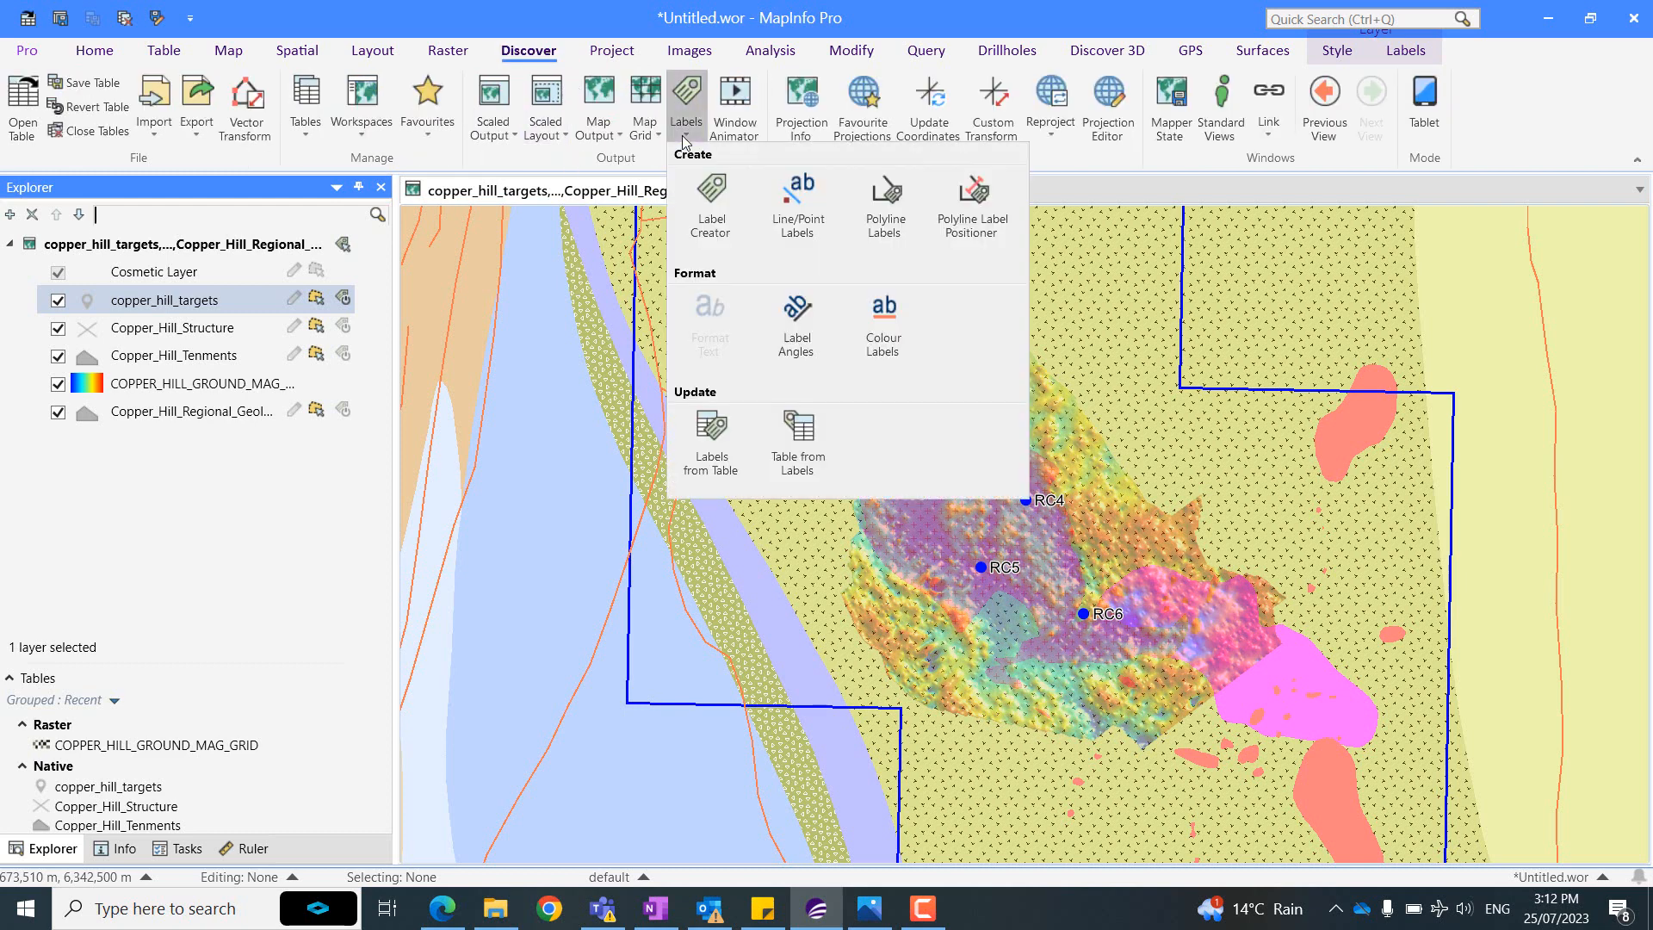
pyautogui.click(818, 347)
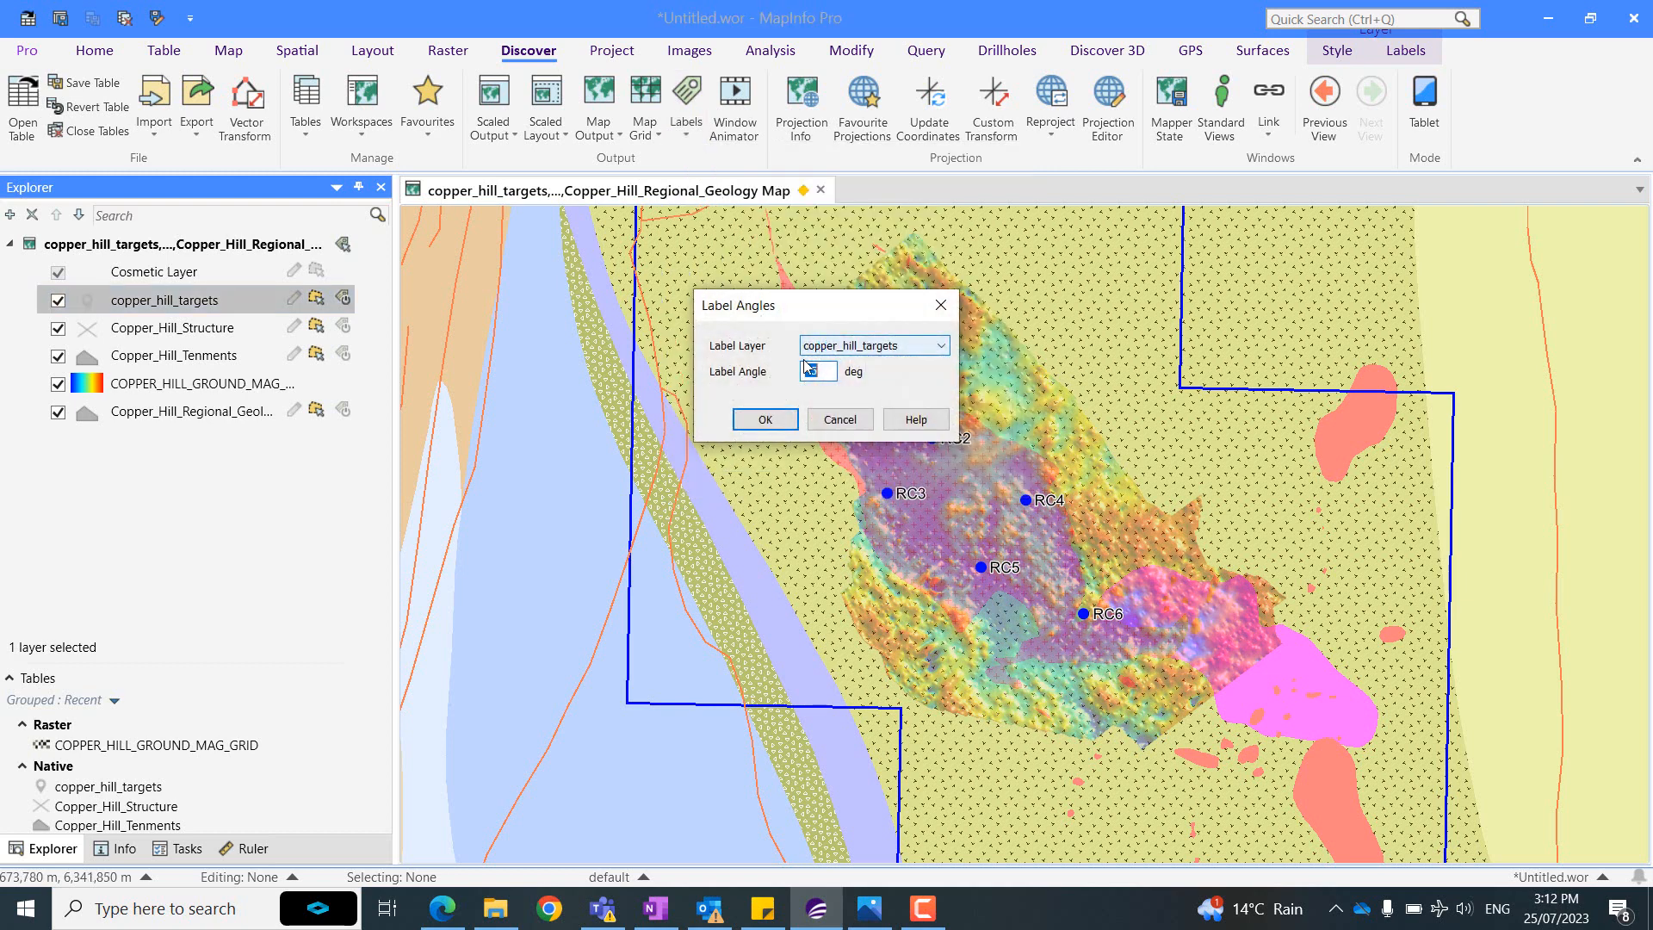
pyautogui.click(762, 422)
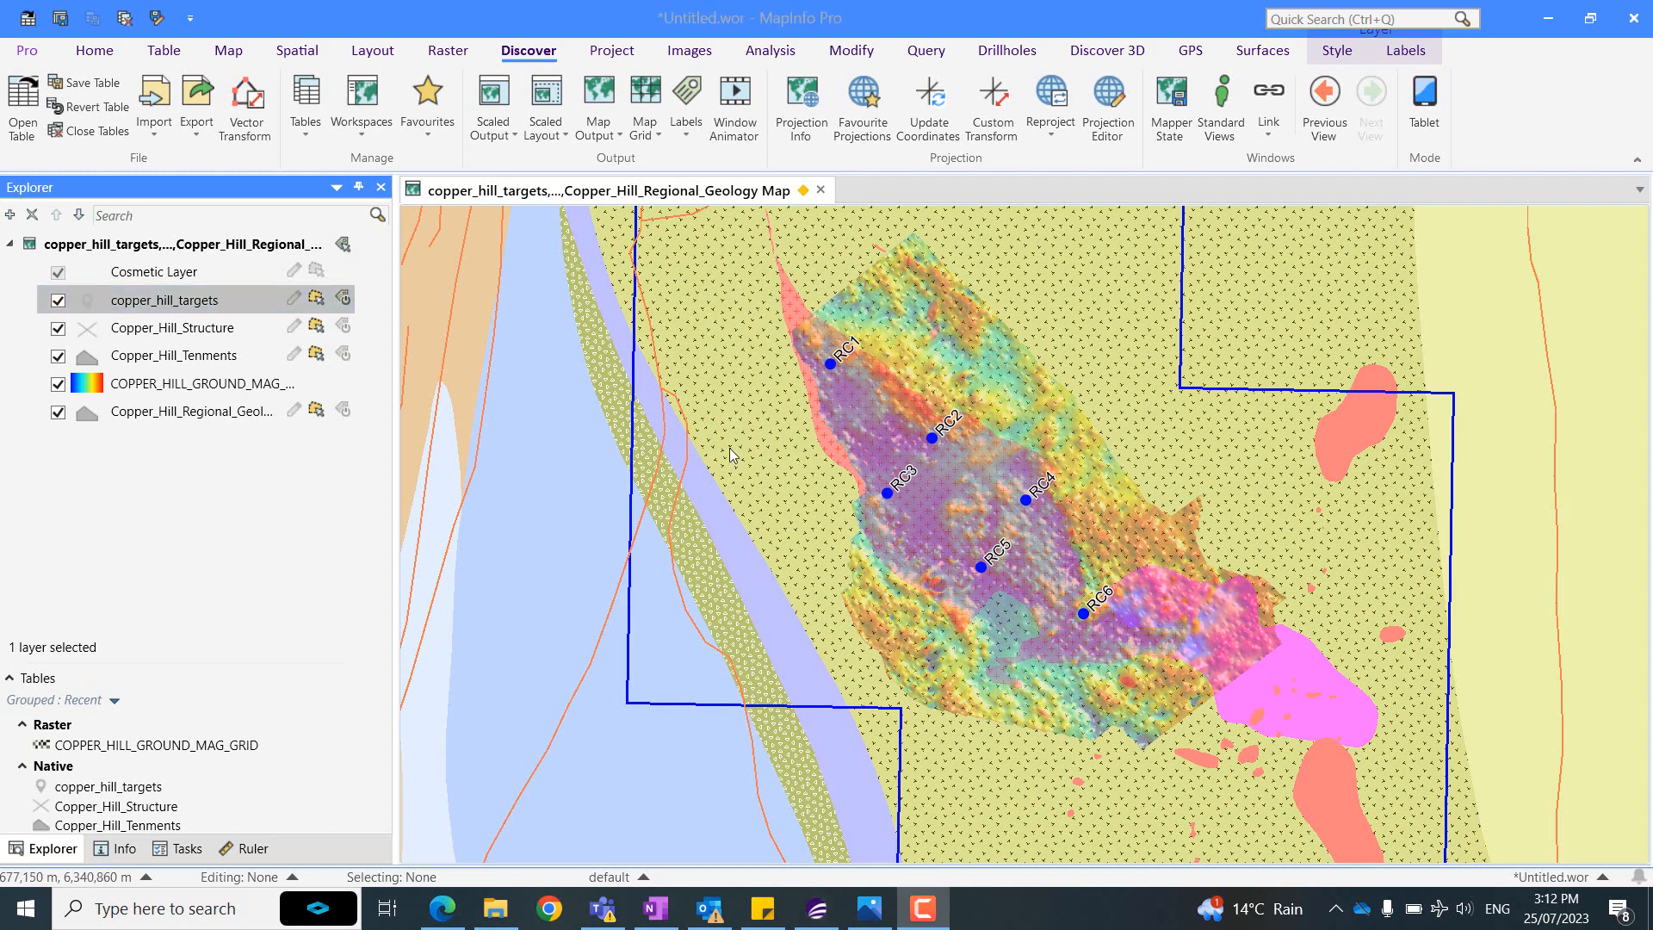
# Override the Copper_Hill_Tenments layer style with a solid fill pattern and a white foreground.
pyautogui.click(158, 360)
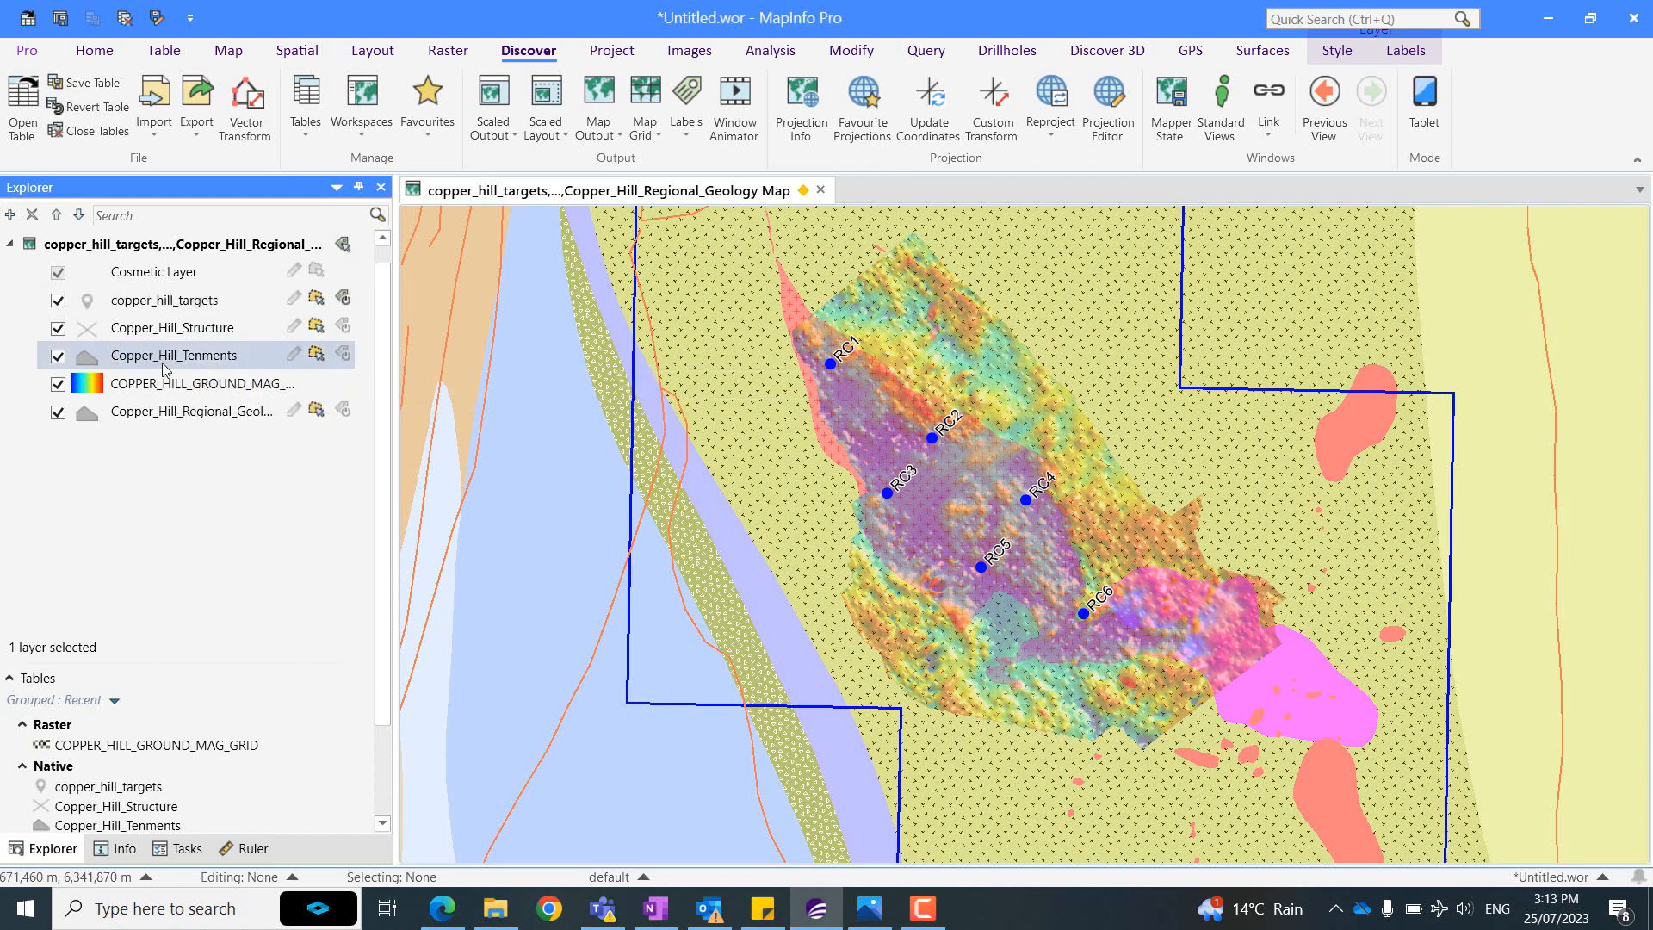
pyautogui.rightClick(177, 357)
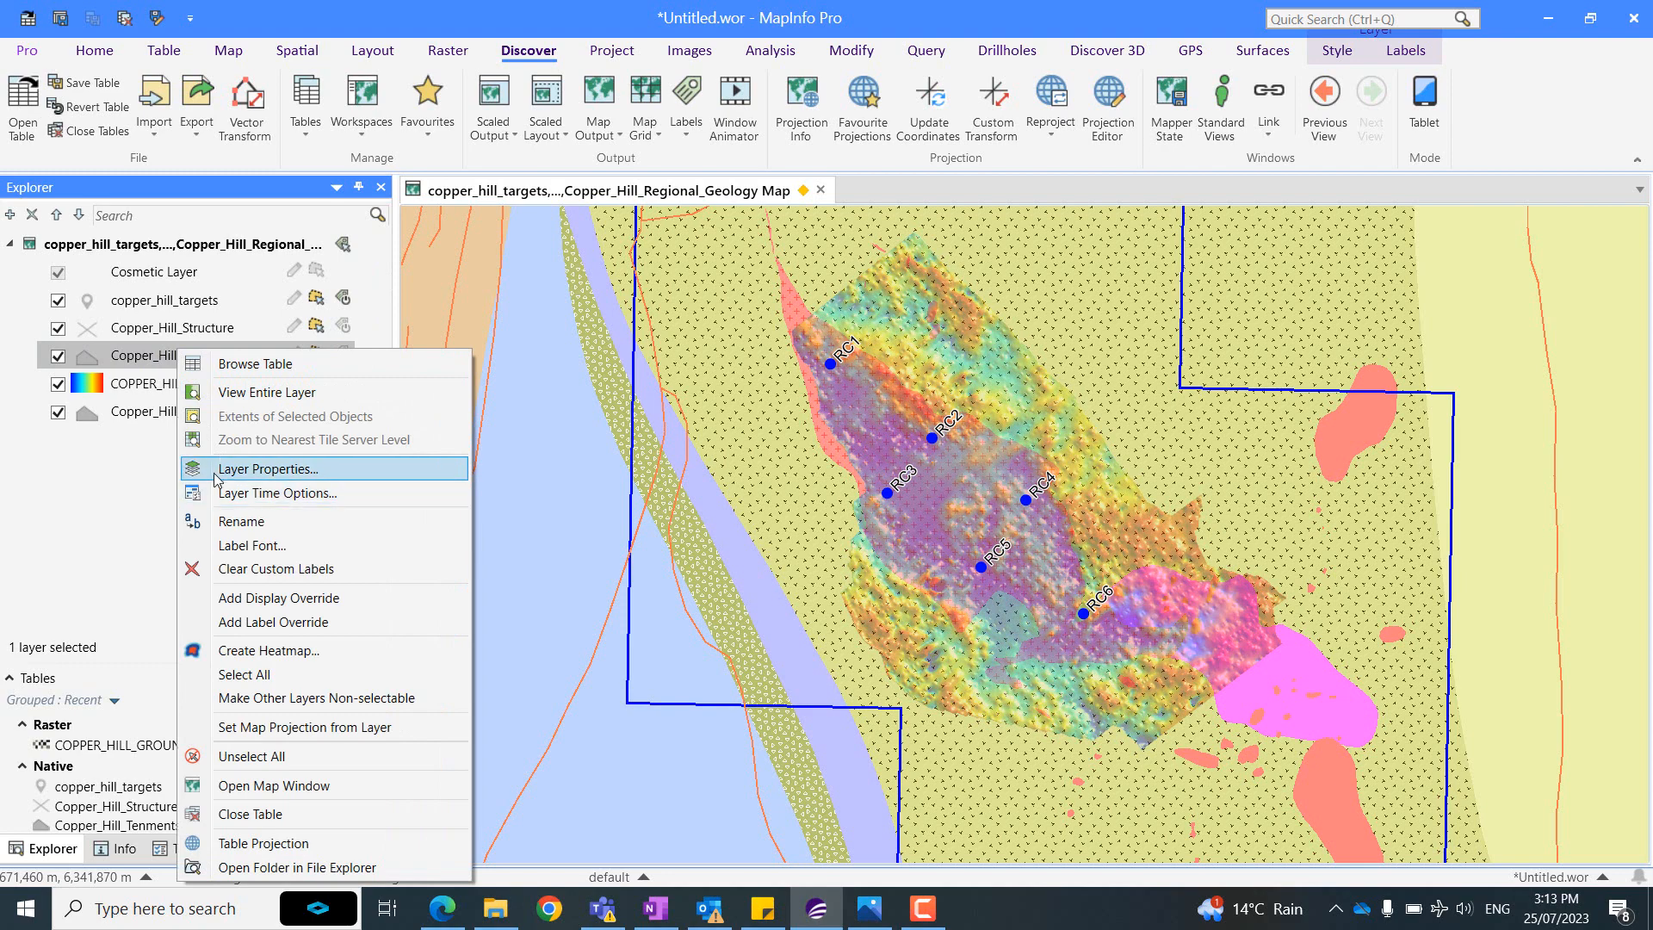
pyautogui.click(215, 473)
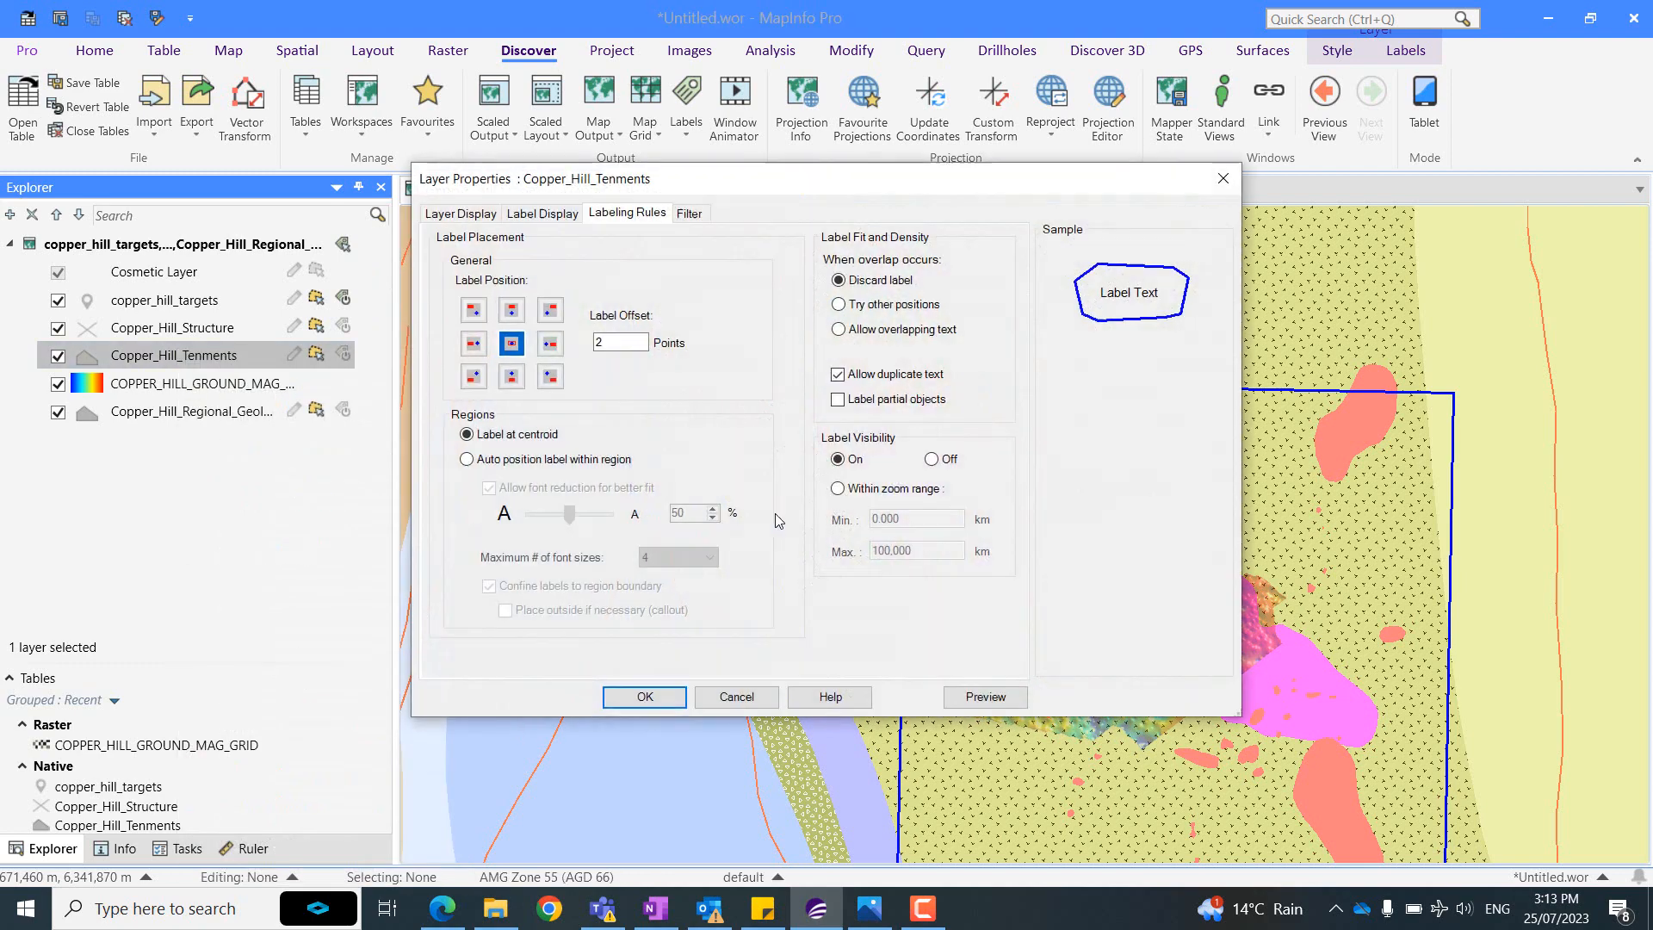
pyautogui.click(457, 214)
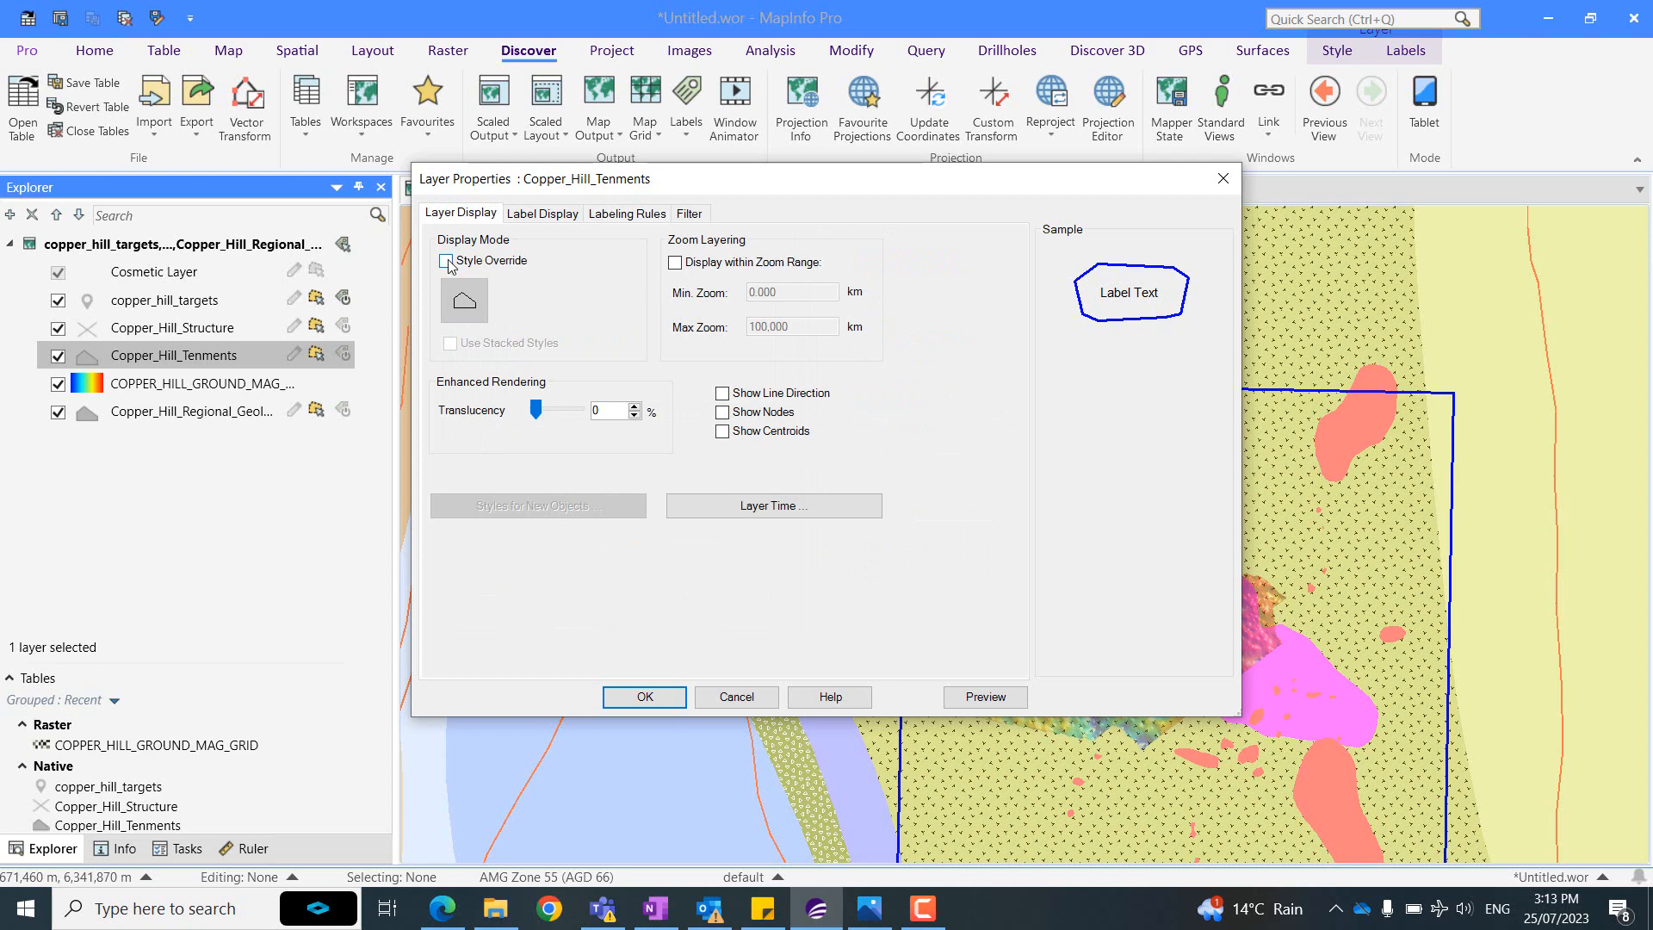
pyautogui.click(446, 260)
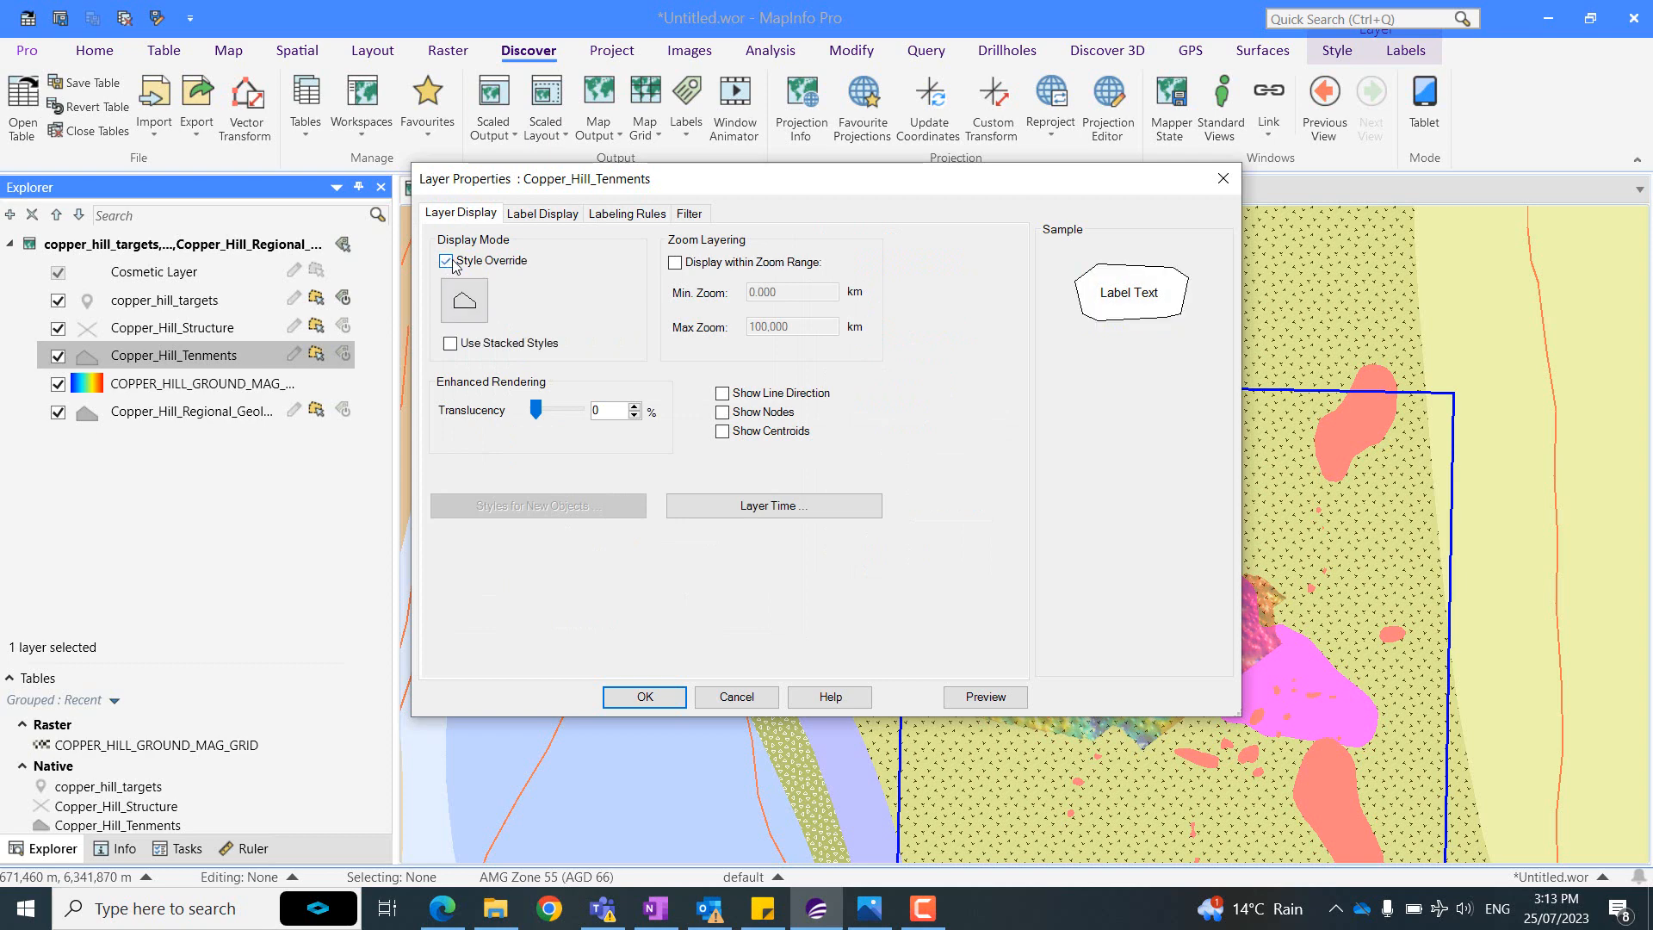
pyautogui.click(469, 308)
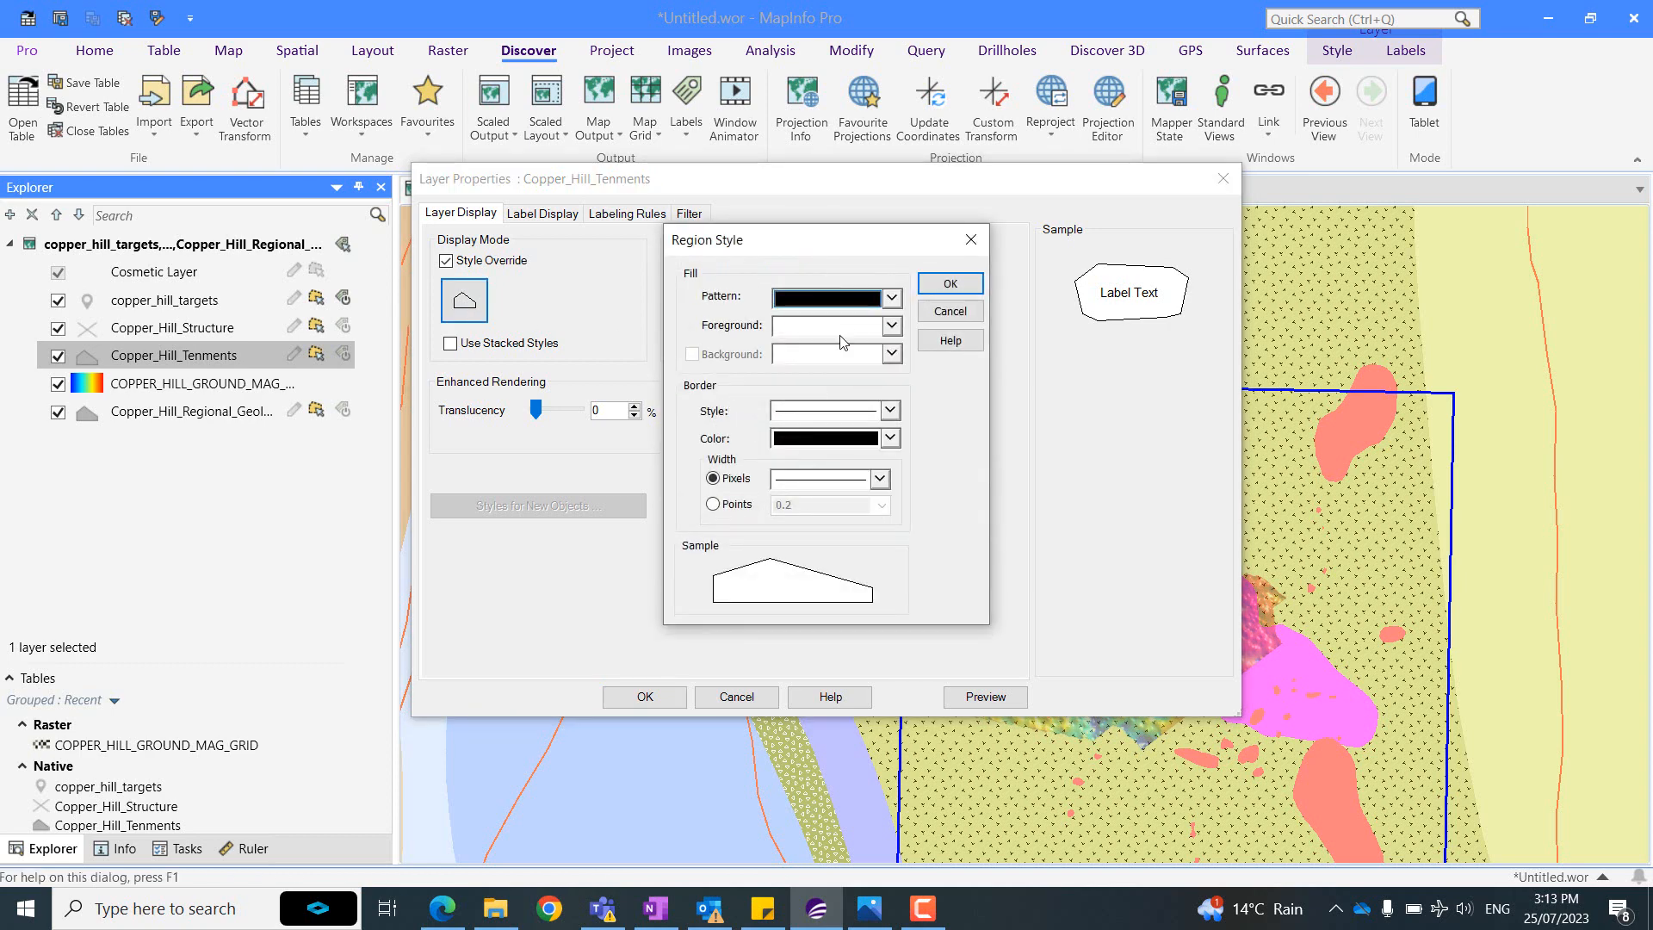
pyautogui.click(893, 297)
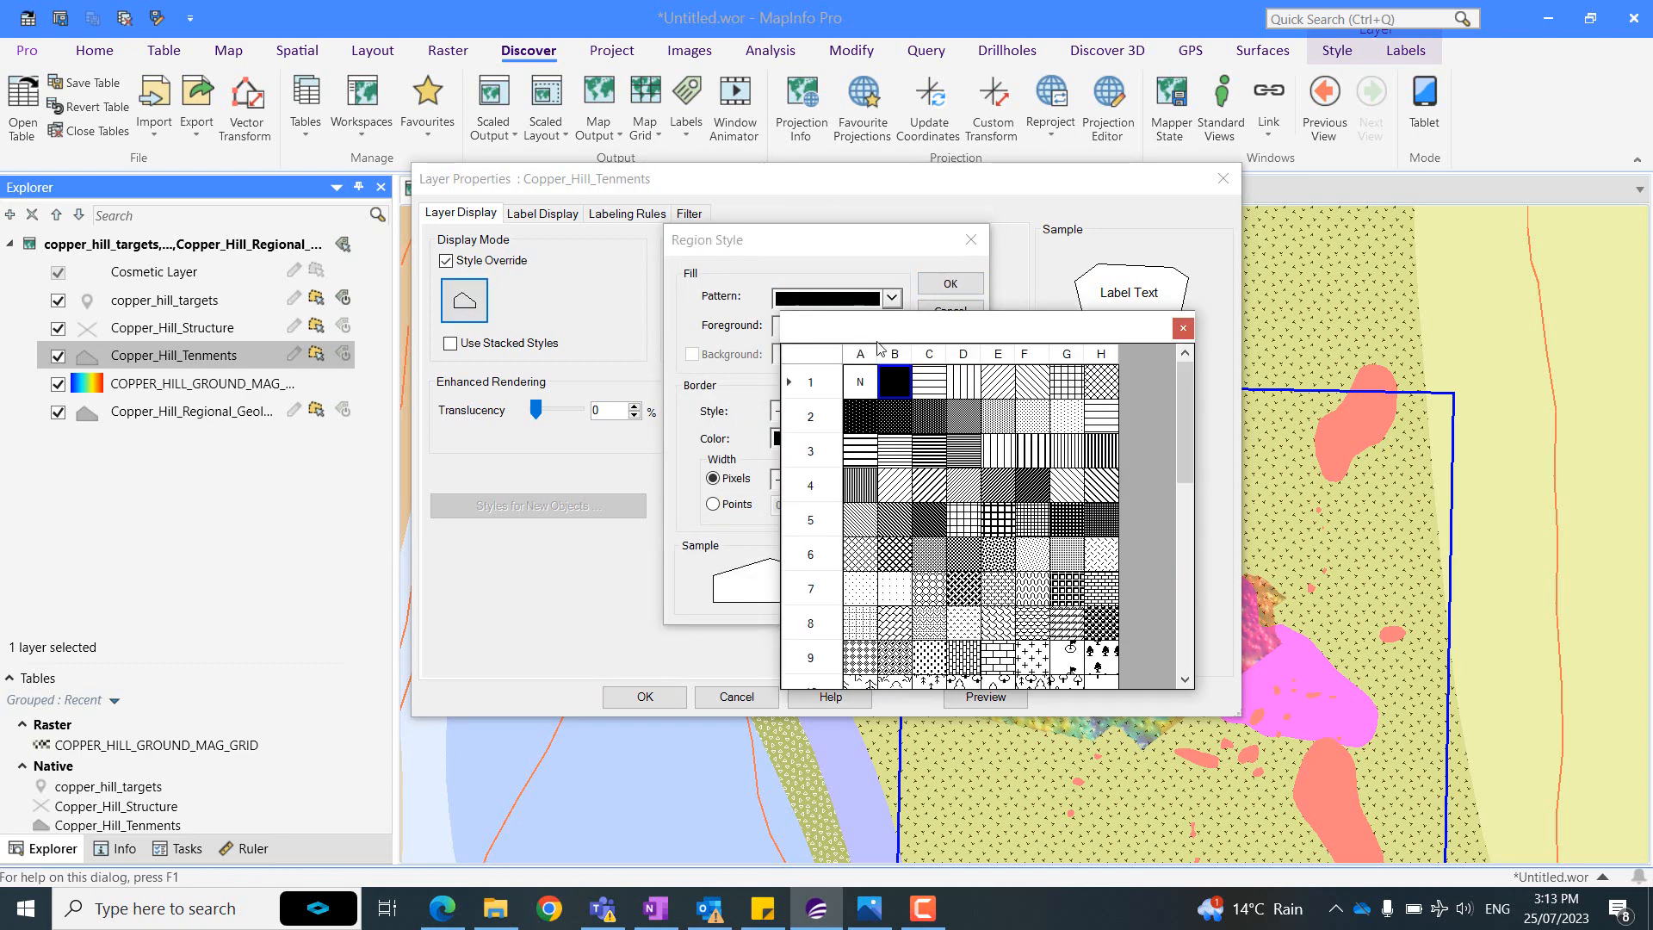
pyautogui.click(889, 388)
pyautogui.click(892, 325)
pyautogui.click(871, 416)
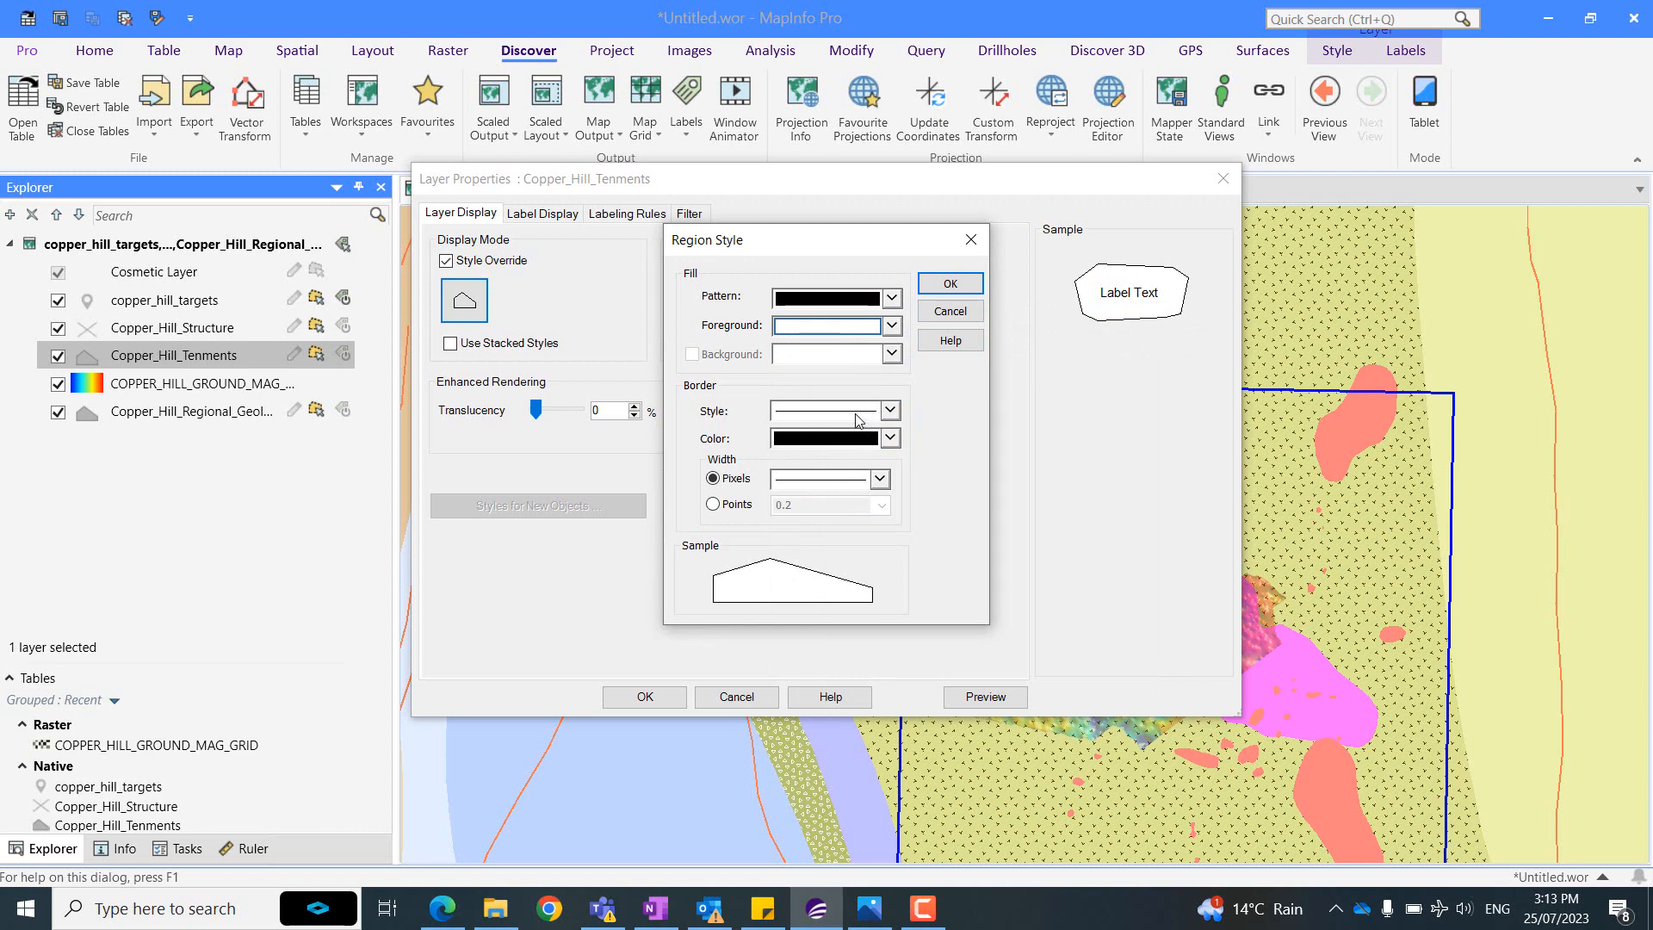
# Give the tenement regions a thicker border line and make the Copper_Hill_Tenments layer partly translucent.
pyautogui.click(879, 479)
pyautogui.click(834, 543)
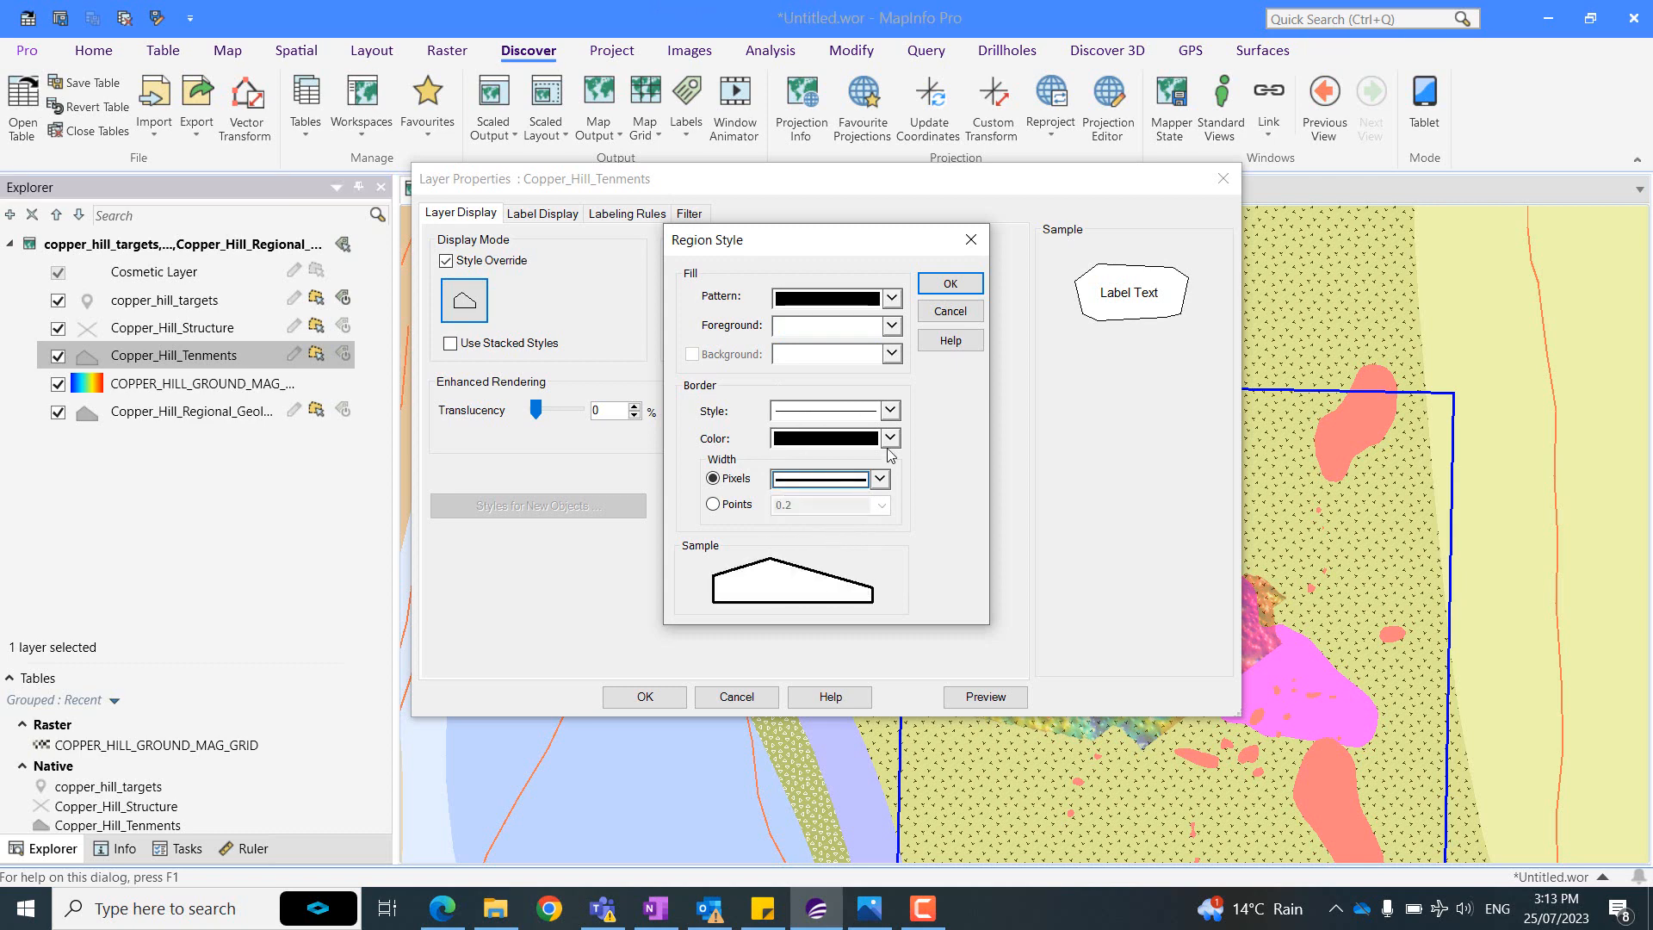
pyautogui.click(950, 285)
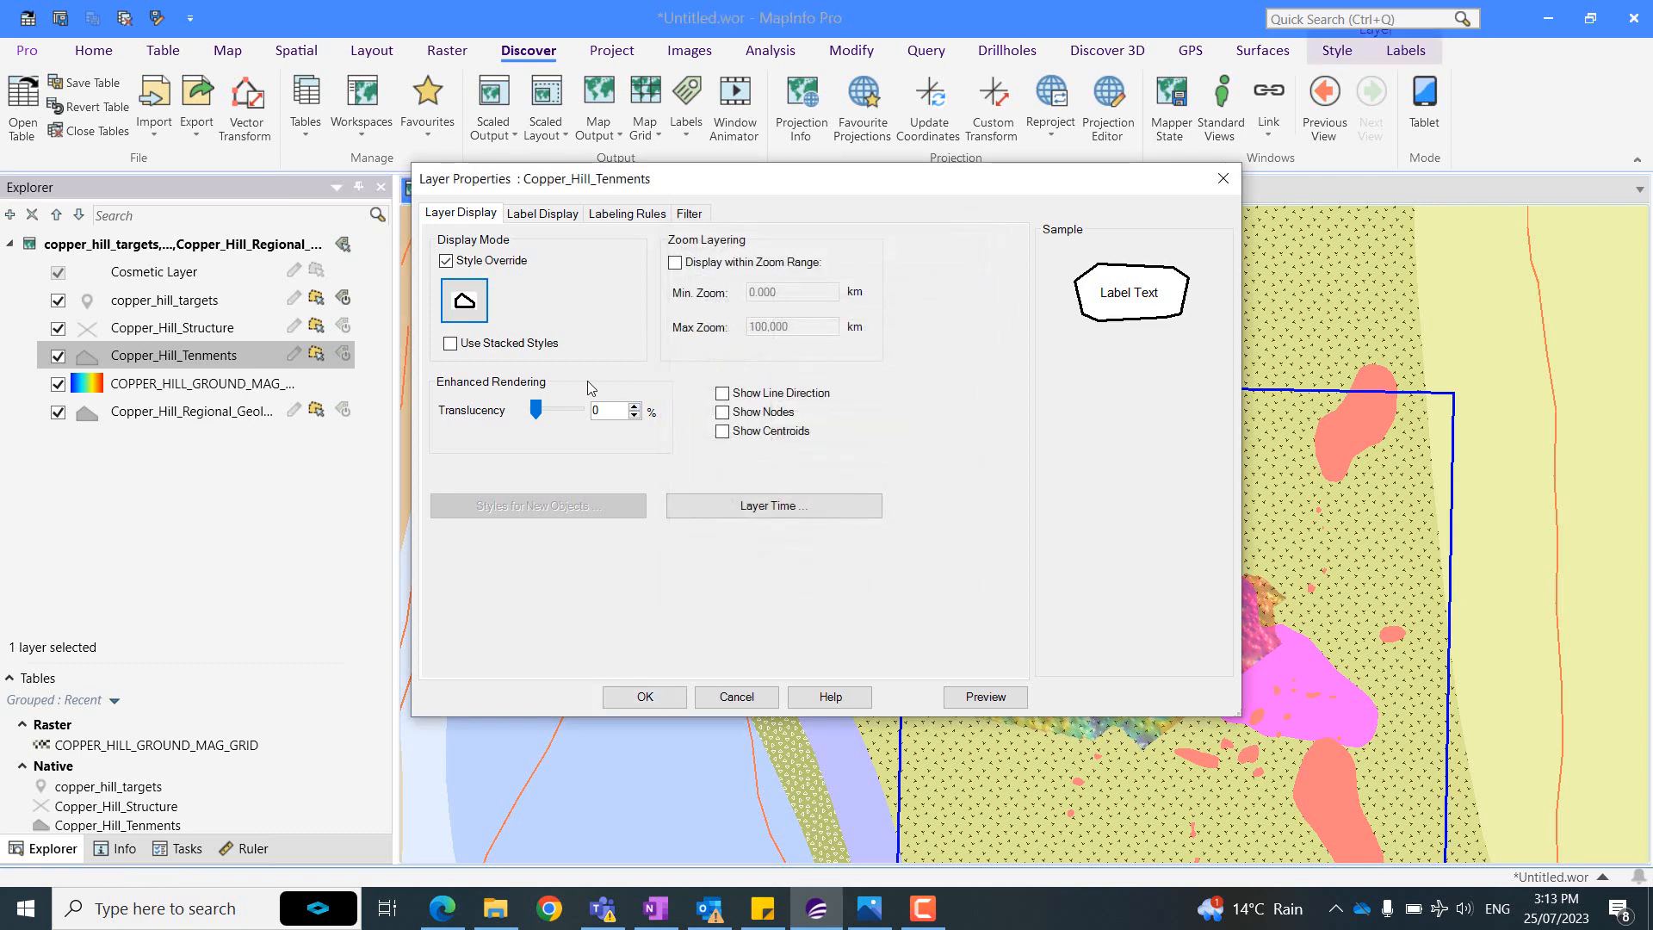
pyautogui.moveTo(540, 412); pyautogui.dragTo(574, 416)
pyautogui.click(660, 695)
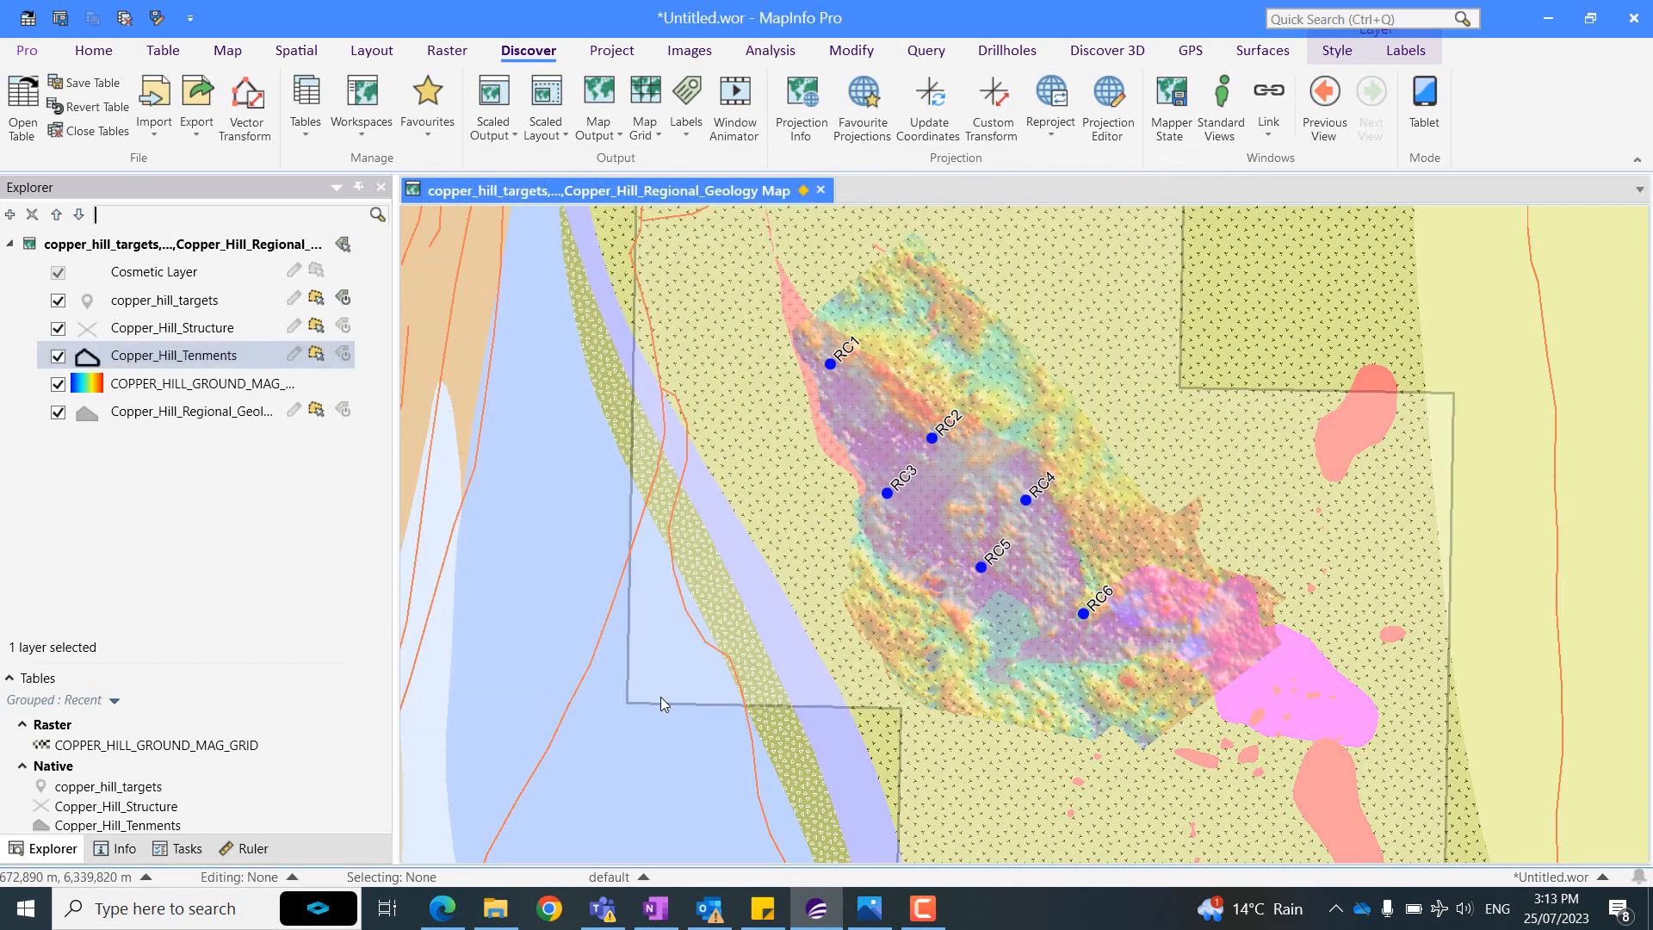
# Examine the tenement within its regional geology and browse the records of the Copper_Hill_Structure table, returning to the map.
pyautogui.scroll(-1, 1275, 384)
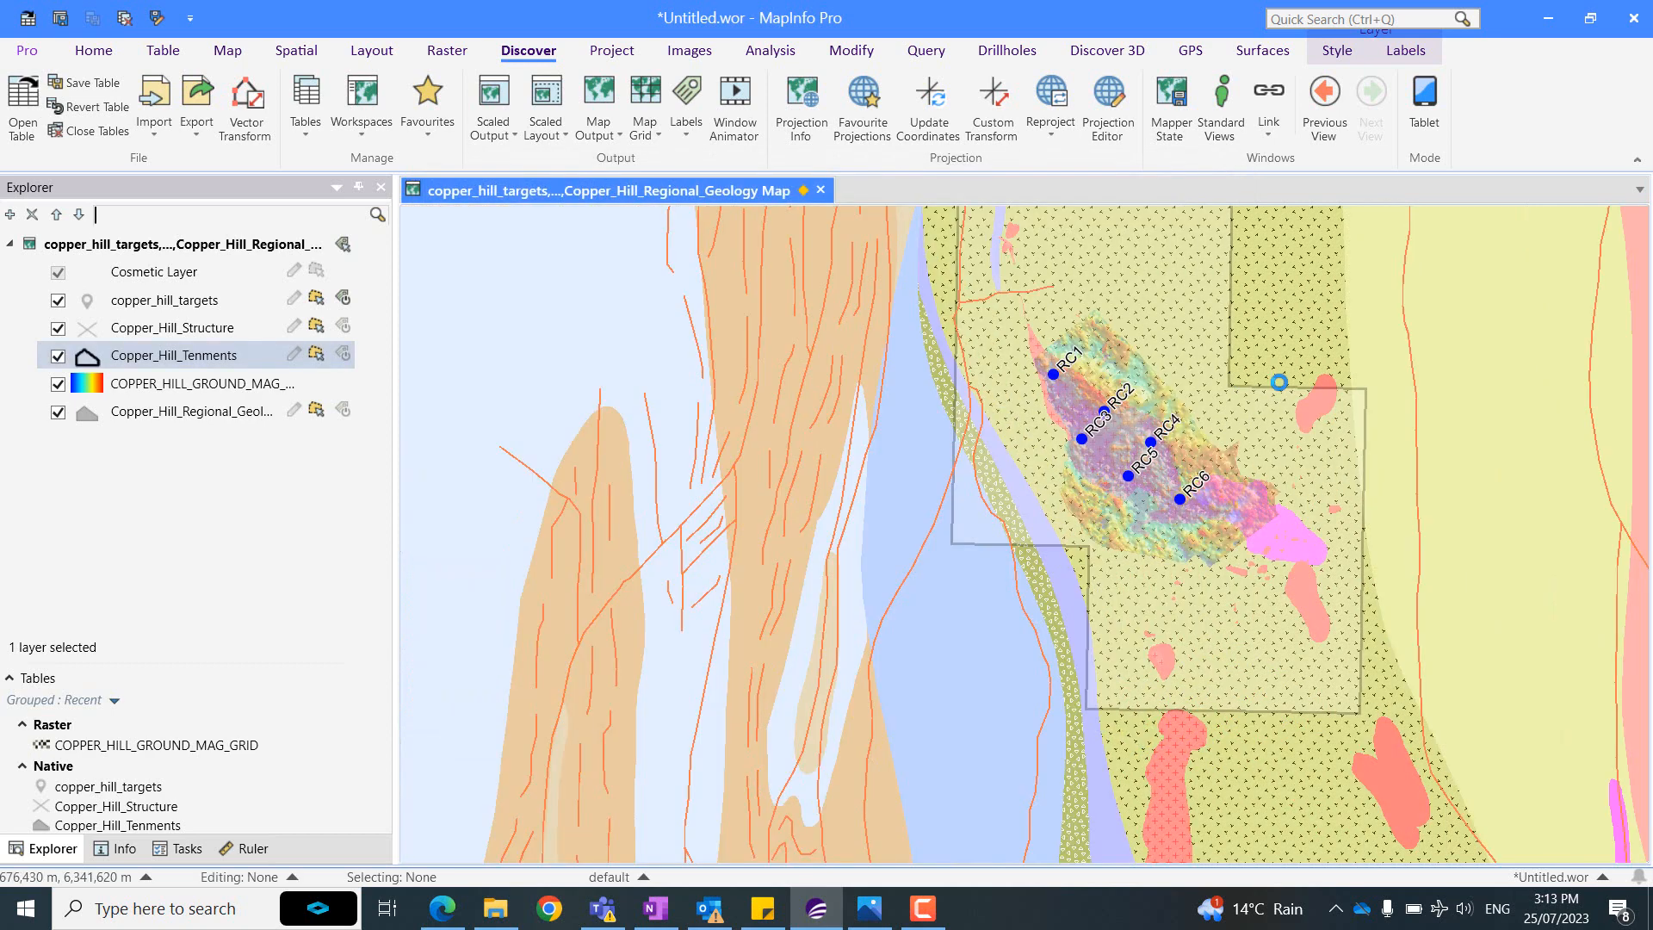
pyautogui.moveTo(1279, 382); pyautogui.dragTo(1049, 510)
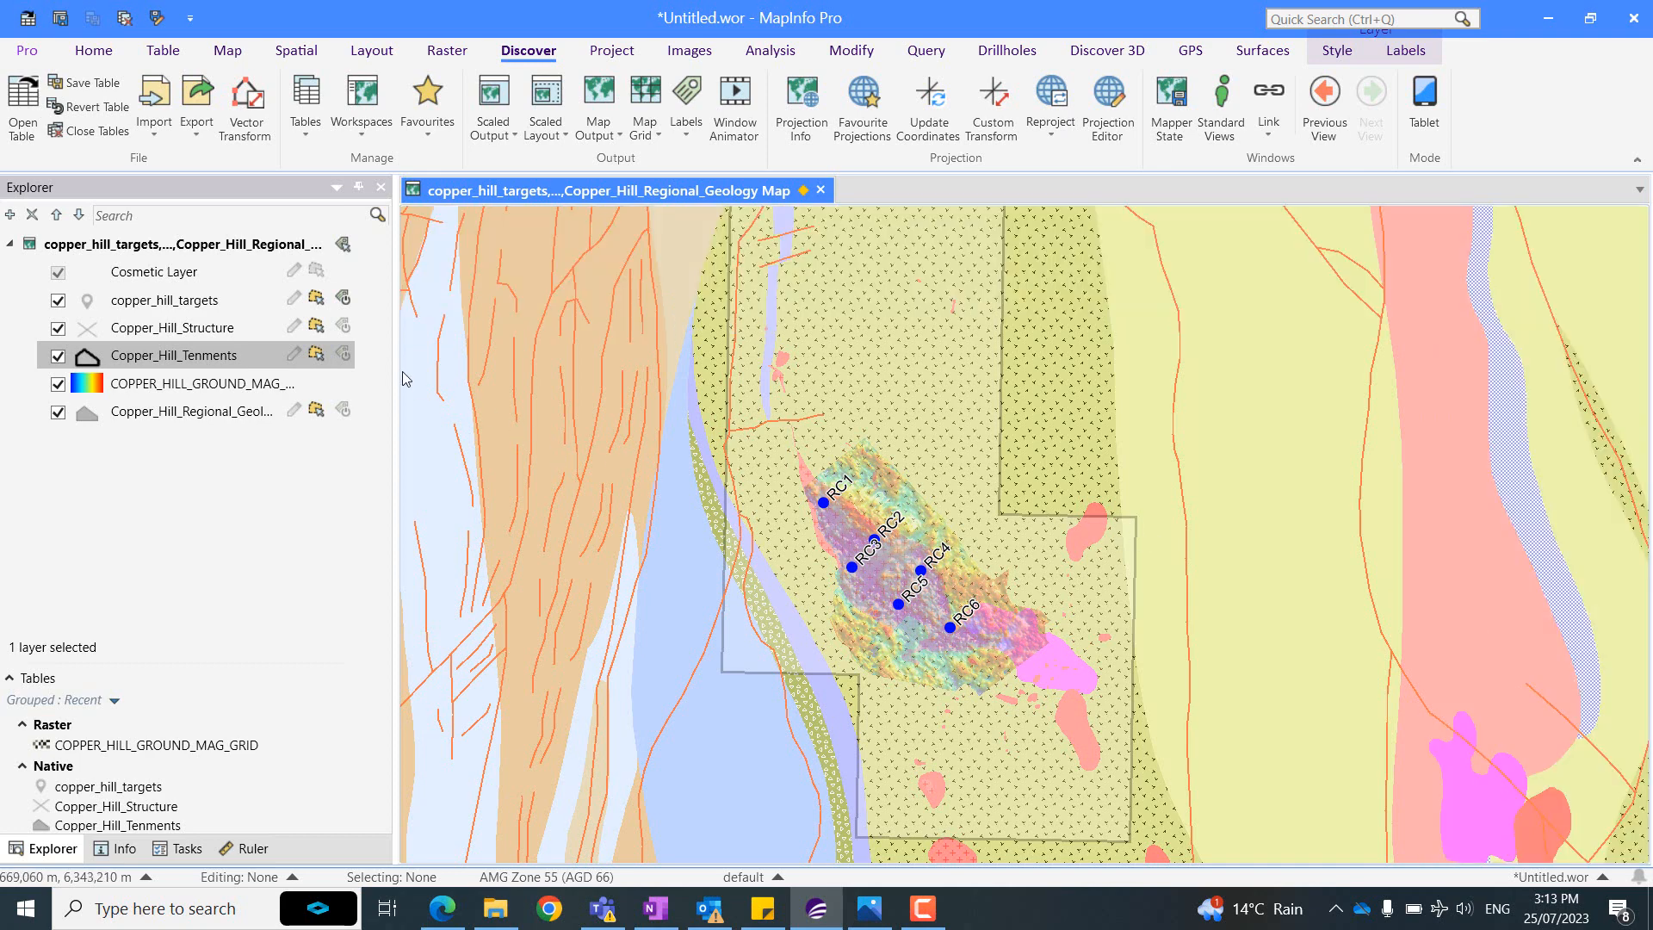
pyautogui.moveTo(396, 370); pyautogui.dragTo(373, 370)
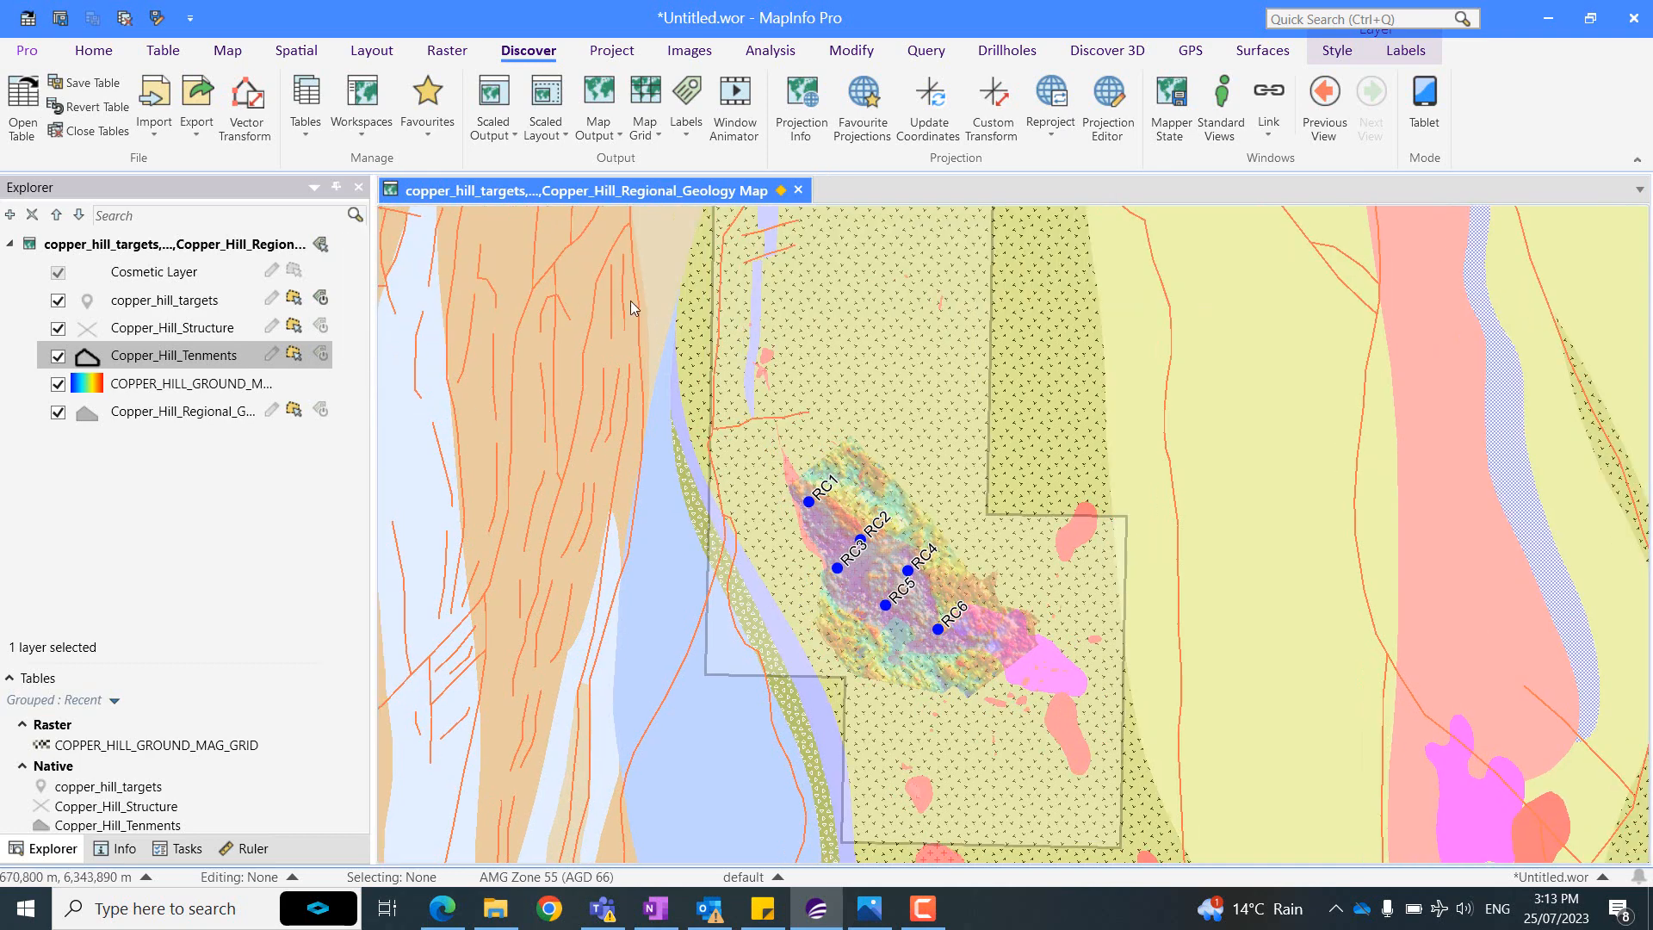
pyautogui.scroll(-1, 660, 304)
pyautogui.moveTo(686, 332); pyautogui.dragTo(840, 483)
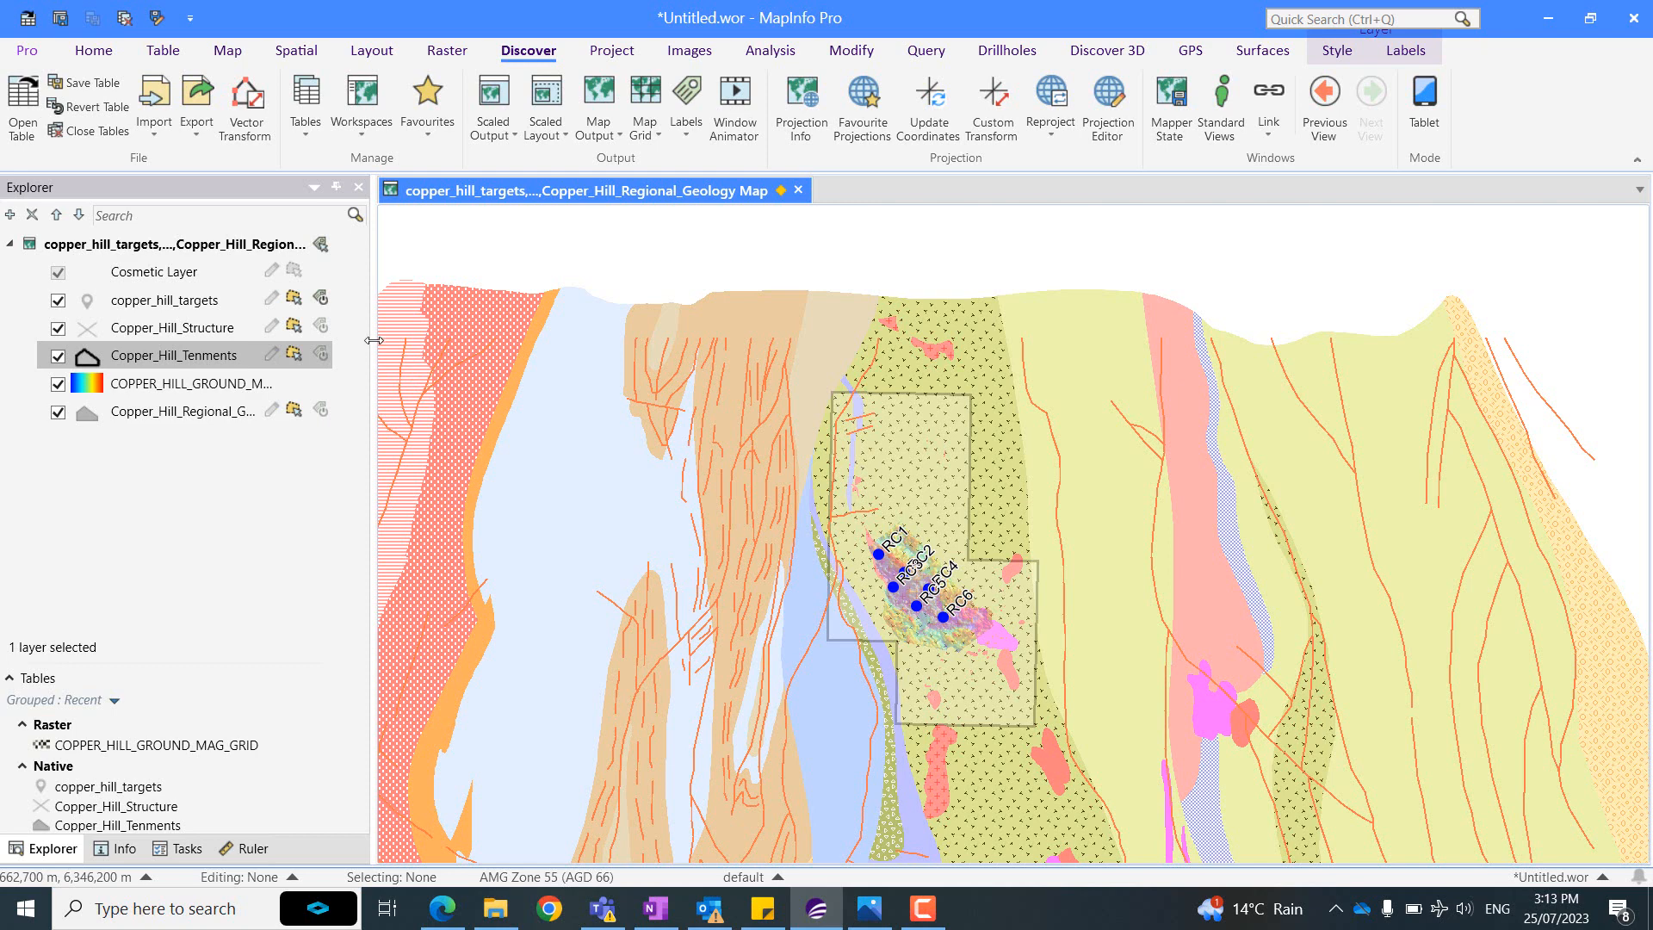
pyautogui.moveTo(374, 340); pyautogui.dragTo(369, 335)
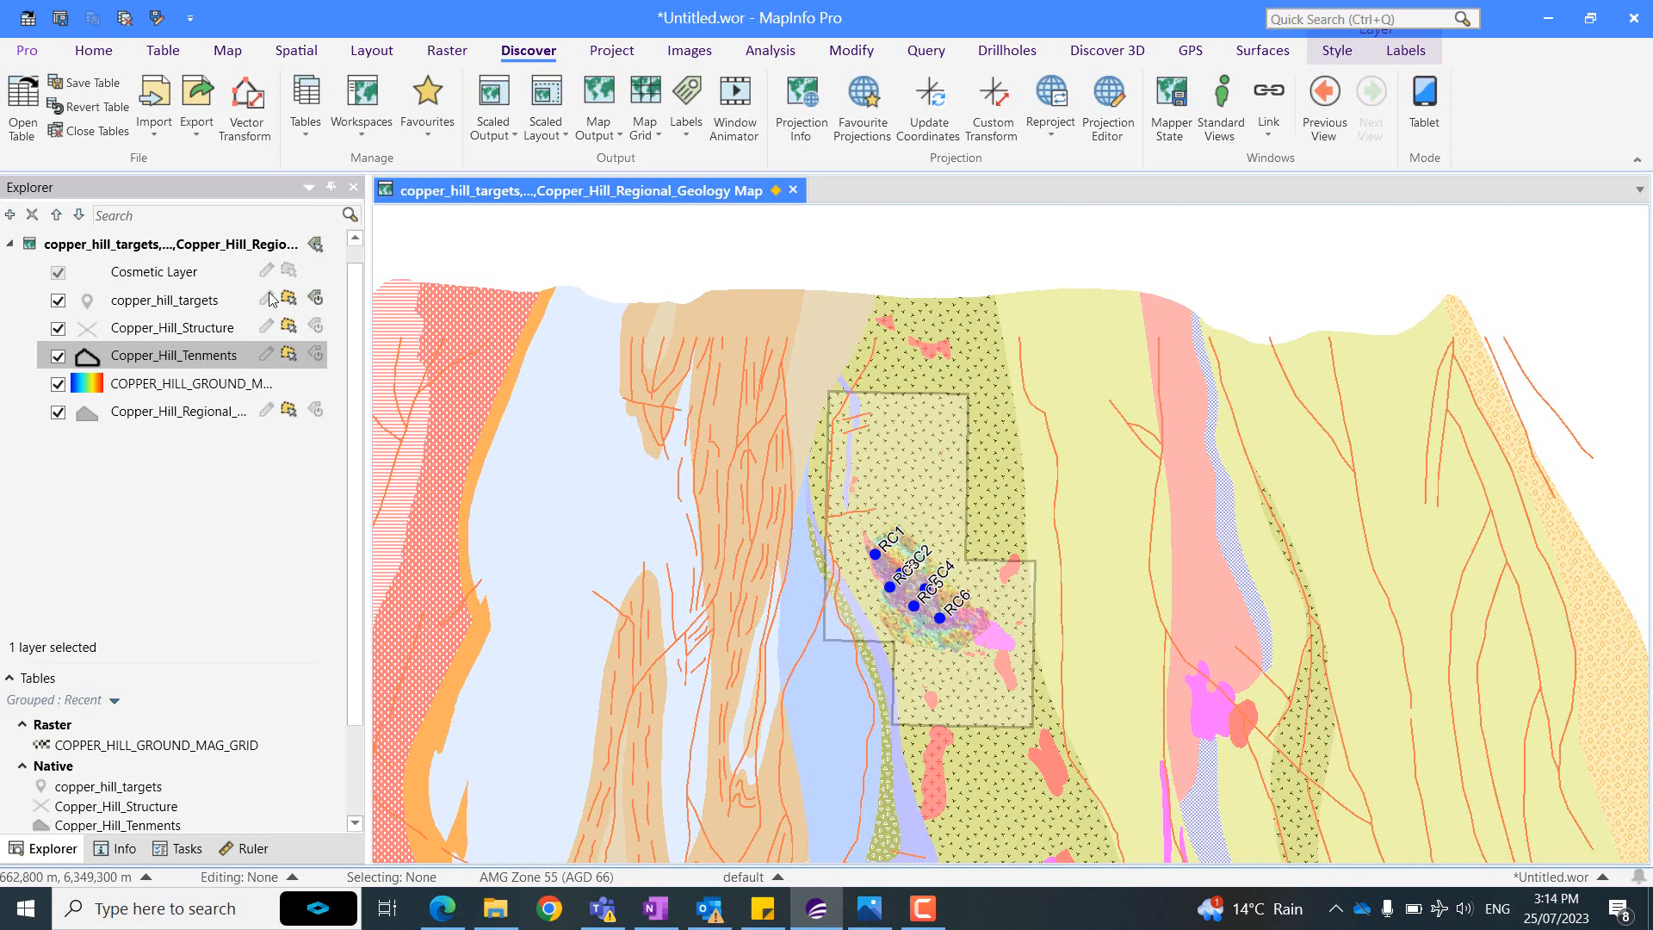
pyautogui.rightClick(197, 328)
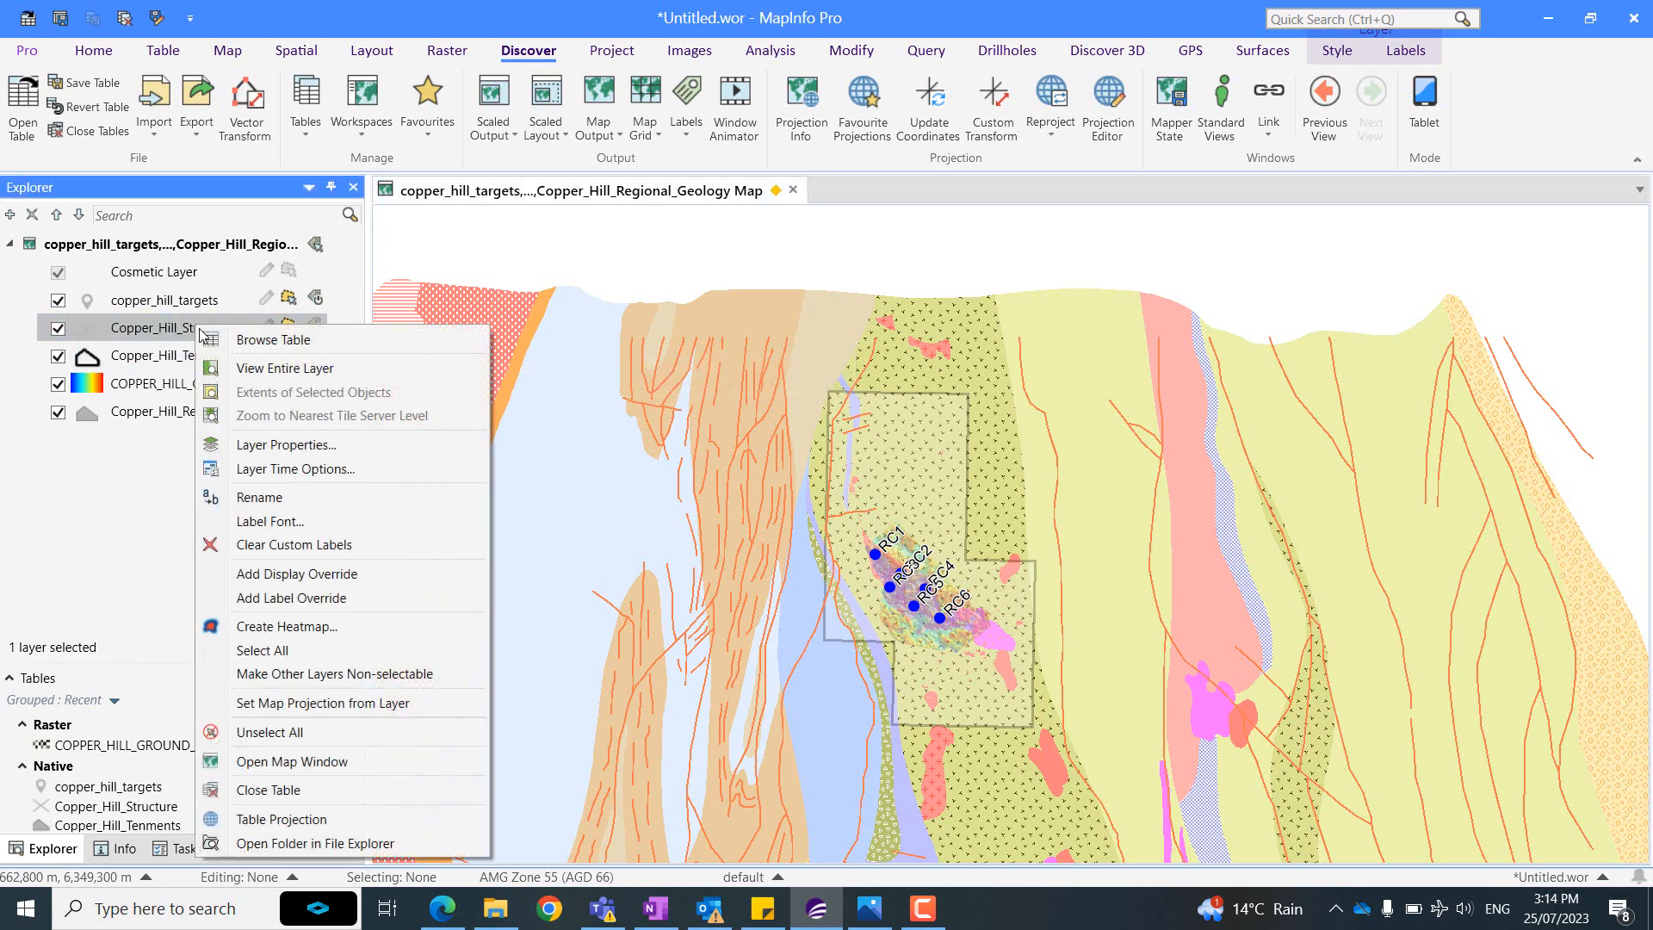
pyautogui.click(224, 342)
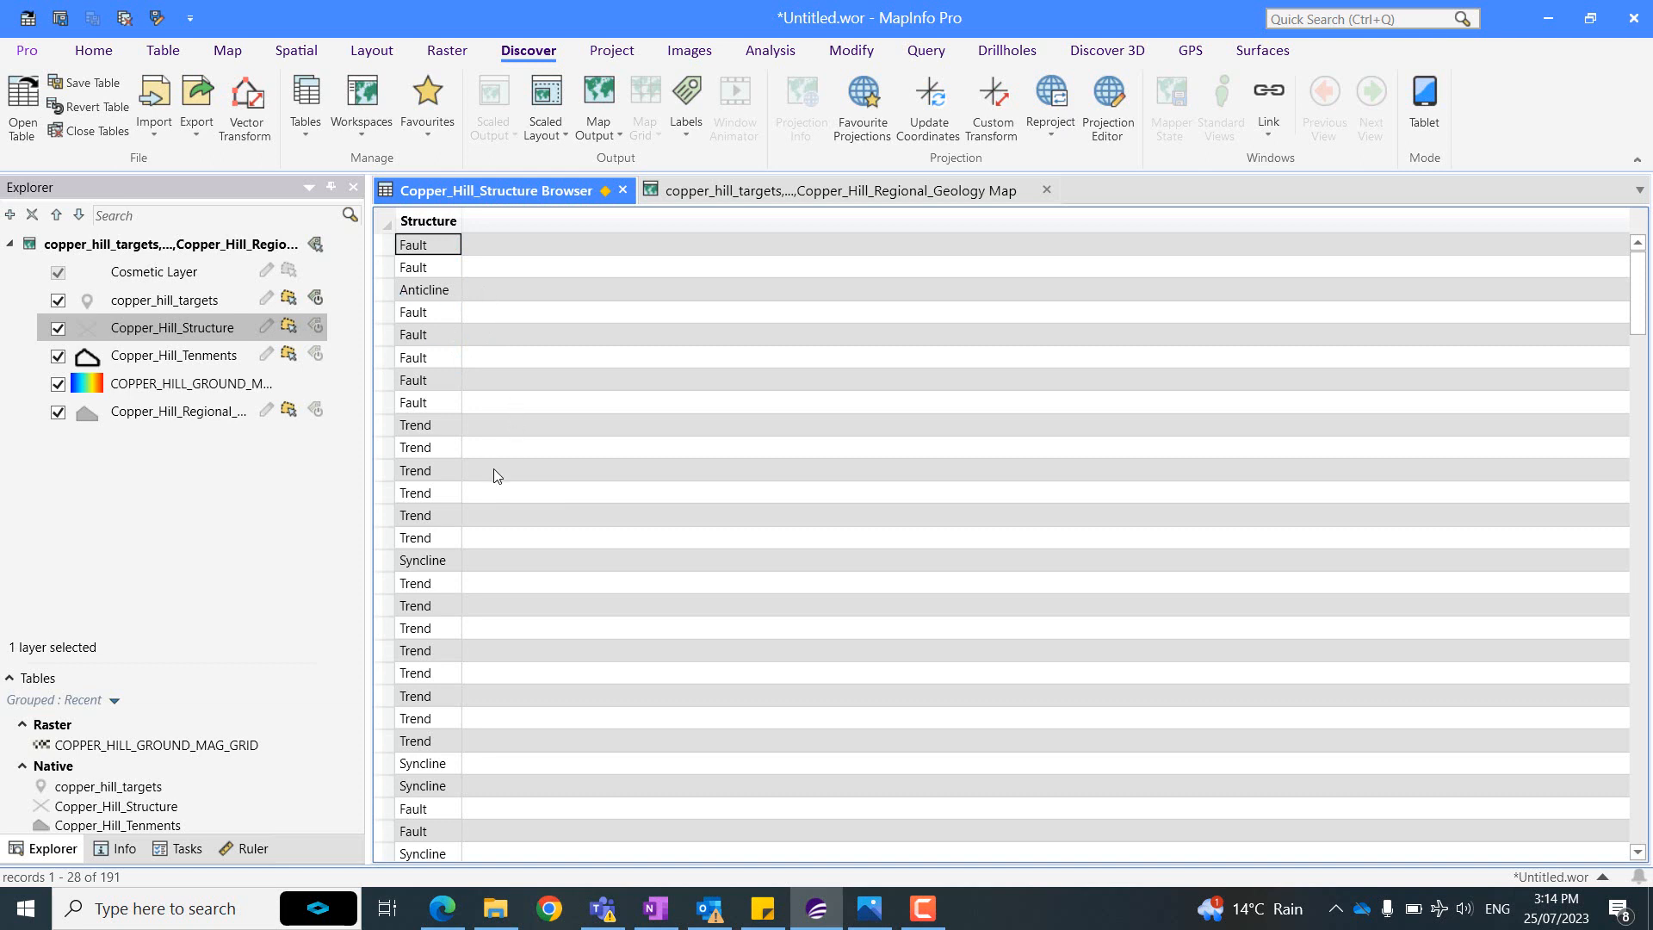
pyautogui.scroll(-20, 496, 663)
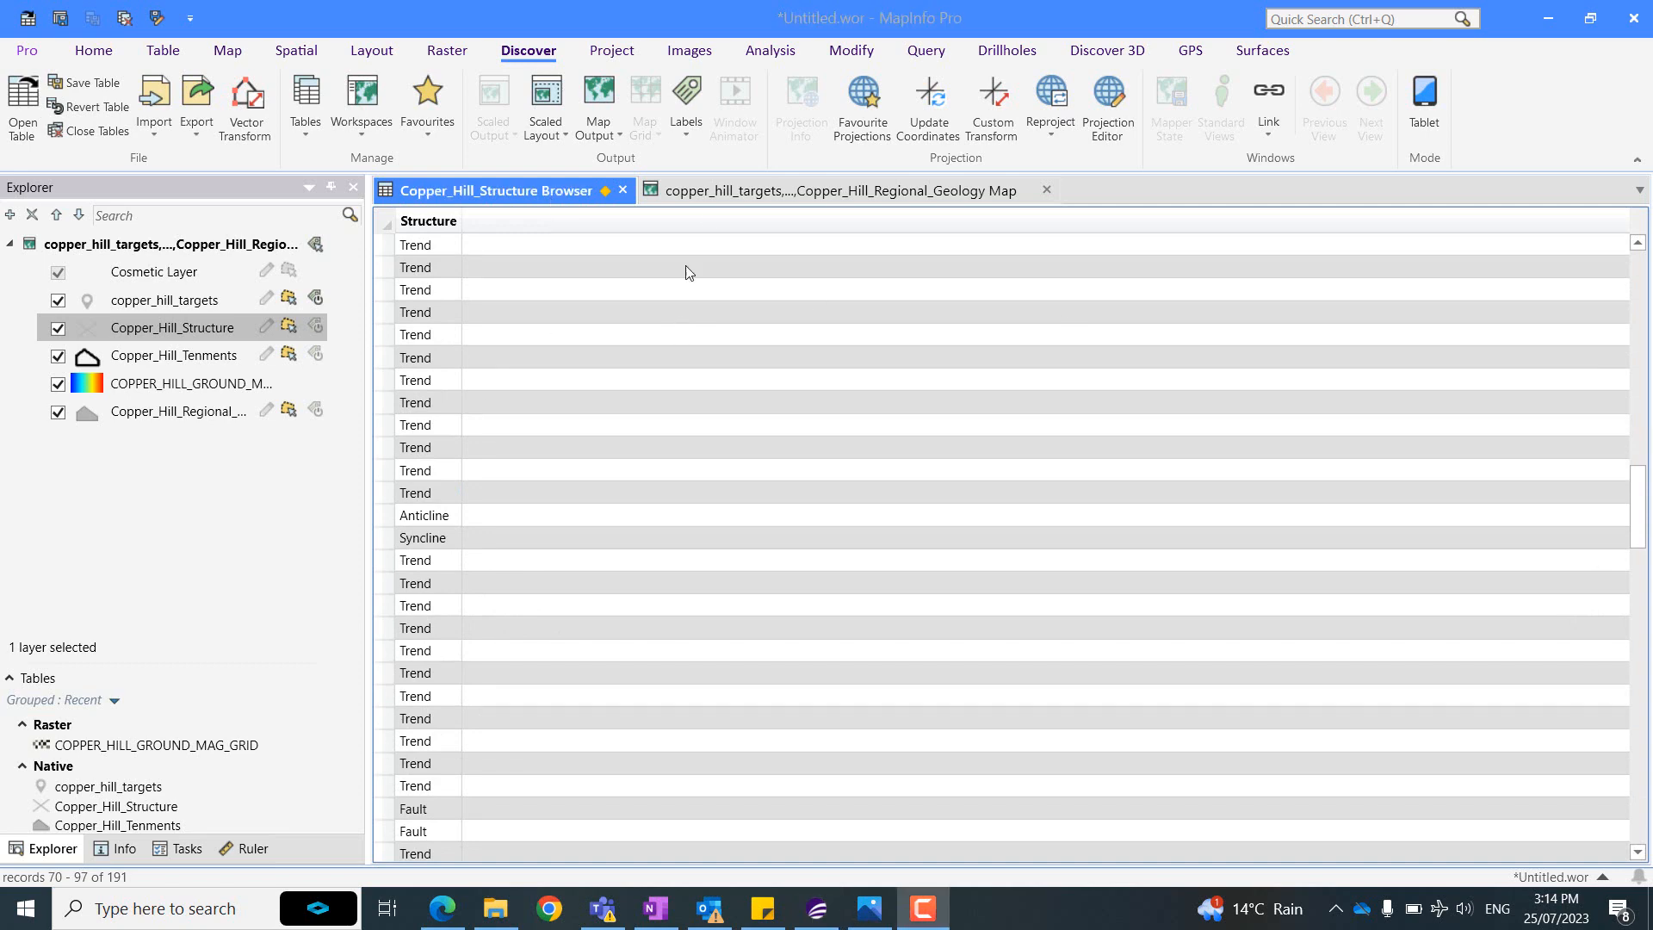
pyautogui.click(713, 201)
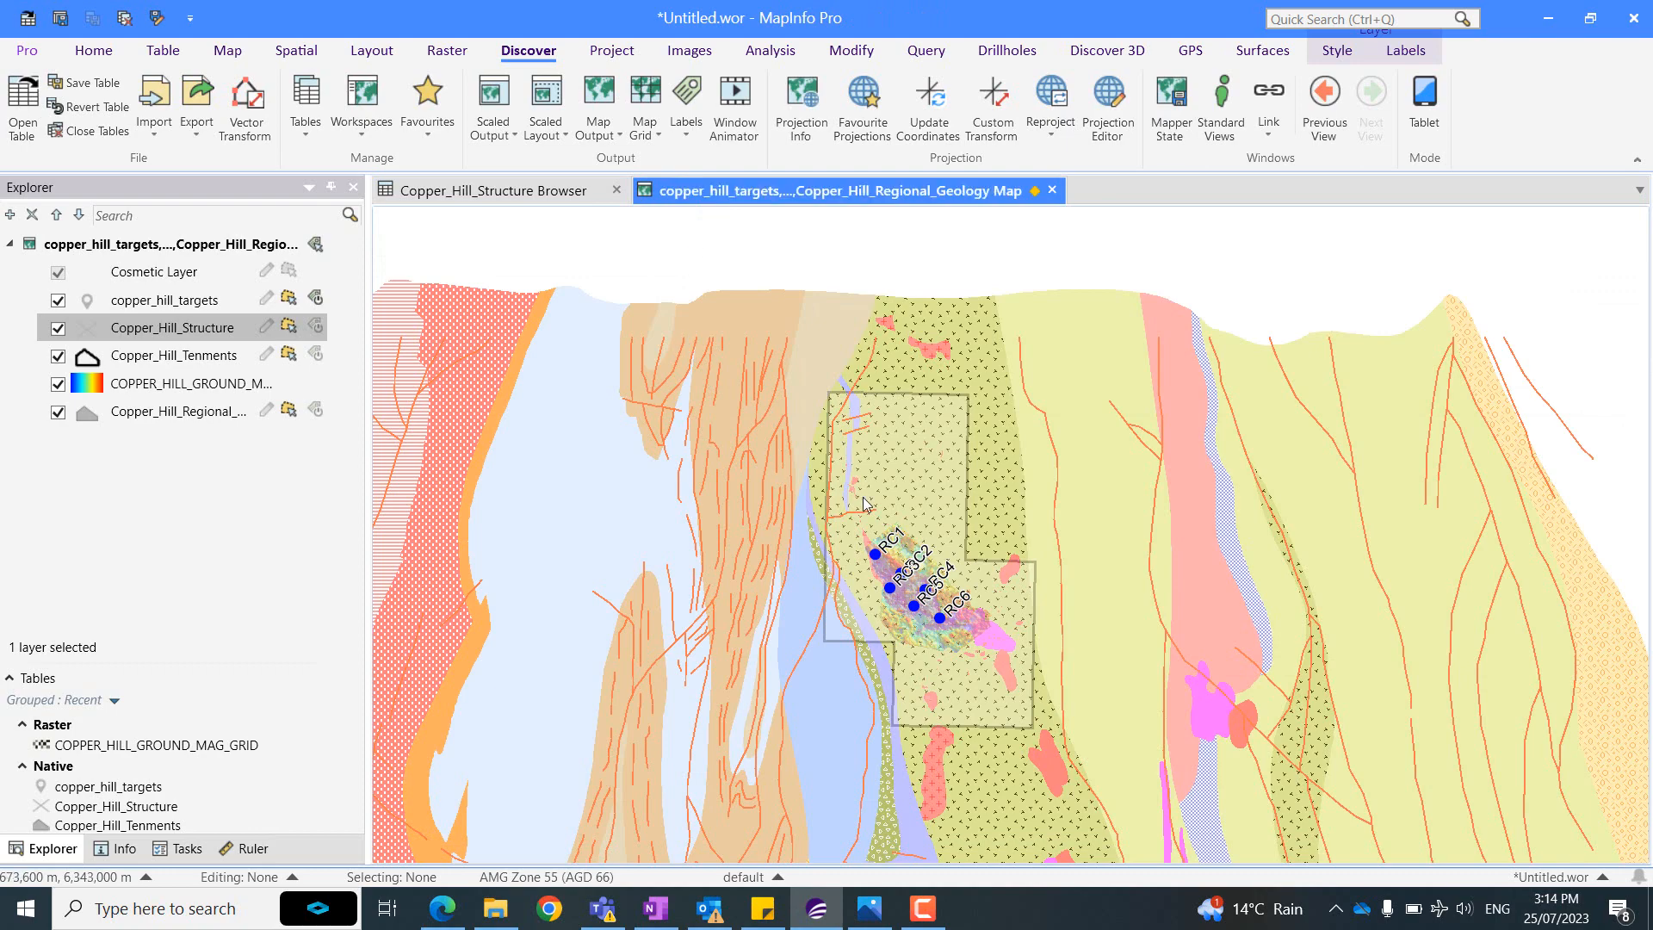
# Start an individual-value thematic map using the Line IndValue Default template on the Structure field of the Copper_Hill_Structure table.
pyautogui.scroll(-2, 865, 504)
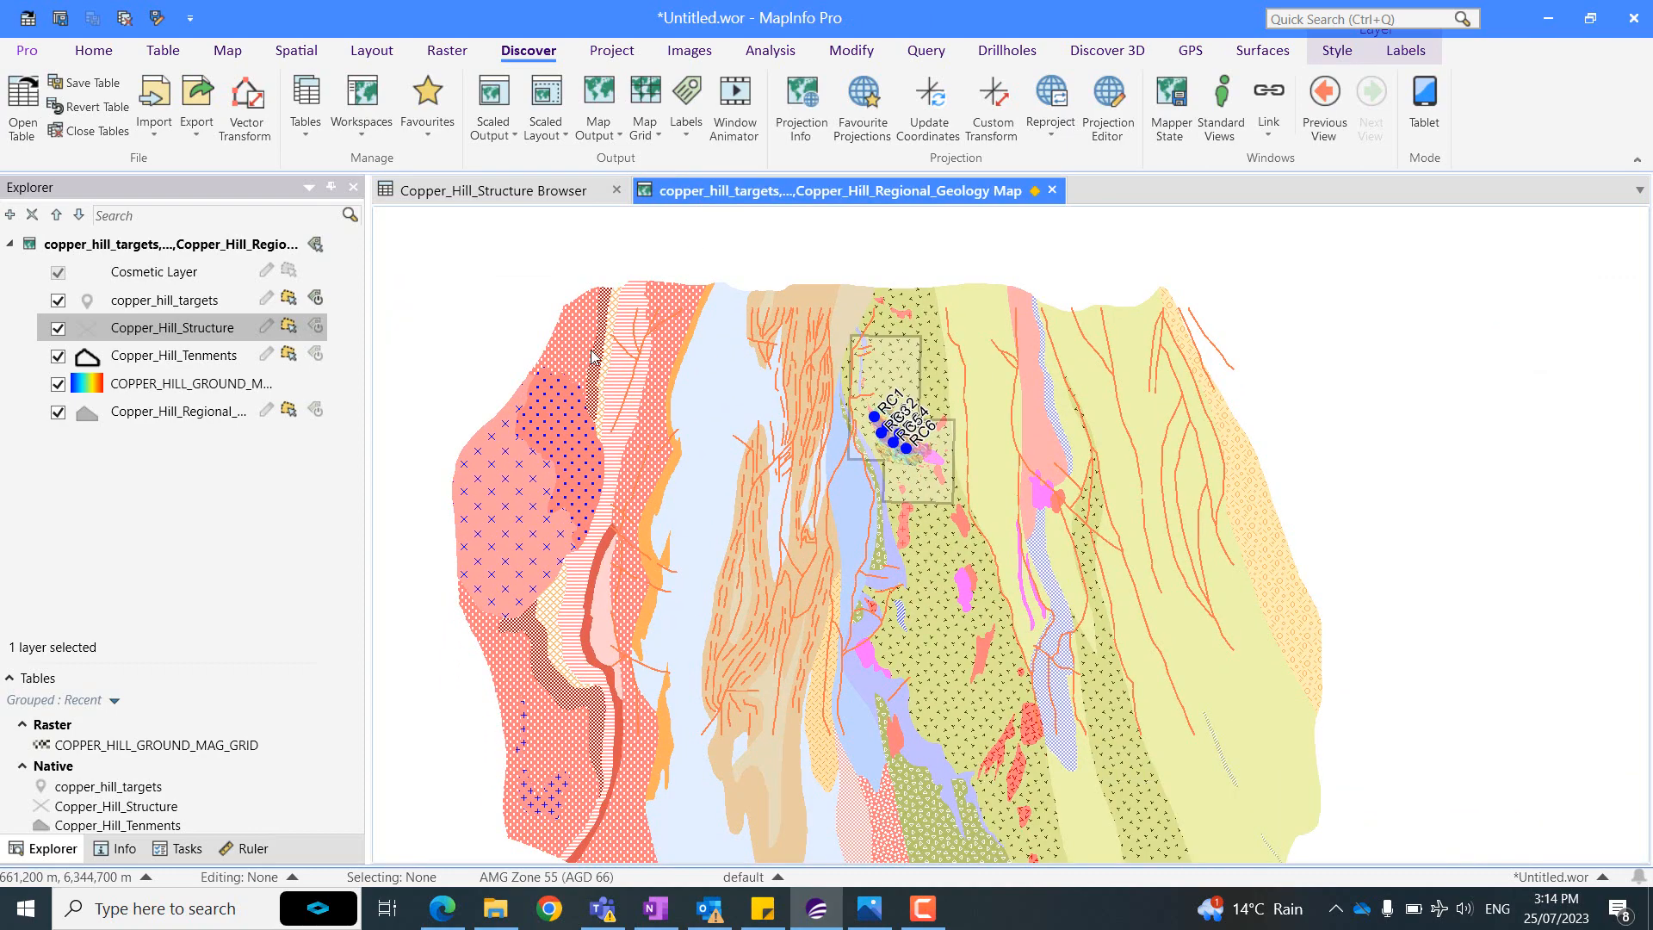
pyautogui.scroll(1, 594, 357)
pyautogui.moveTo(1505, 386); pyautogui.dragTo(1196, 375)
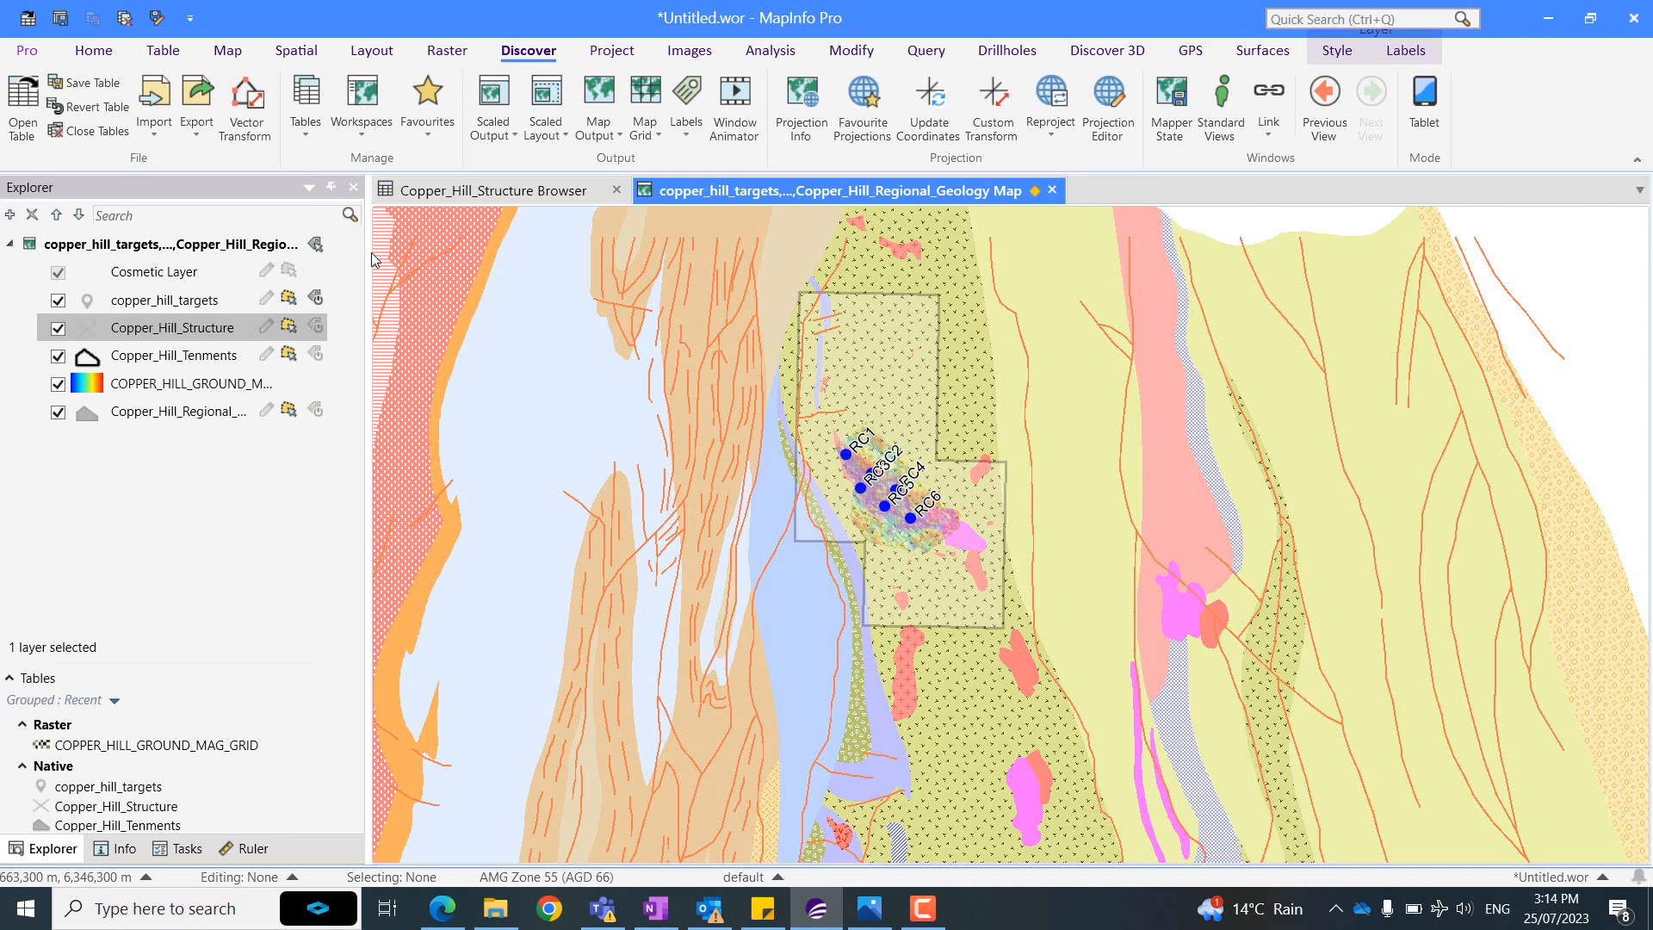
pyautogui.moveTo(367, 243); pyautogui.dragTo(337, 244)
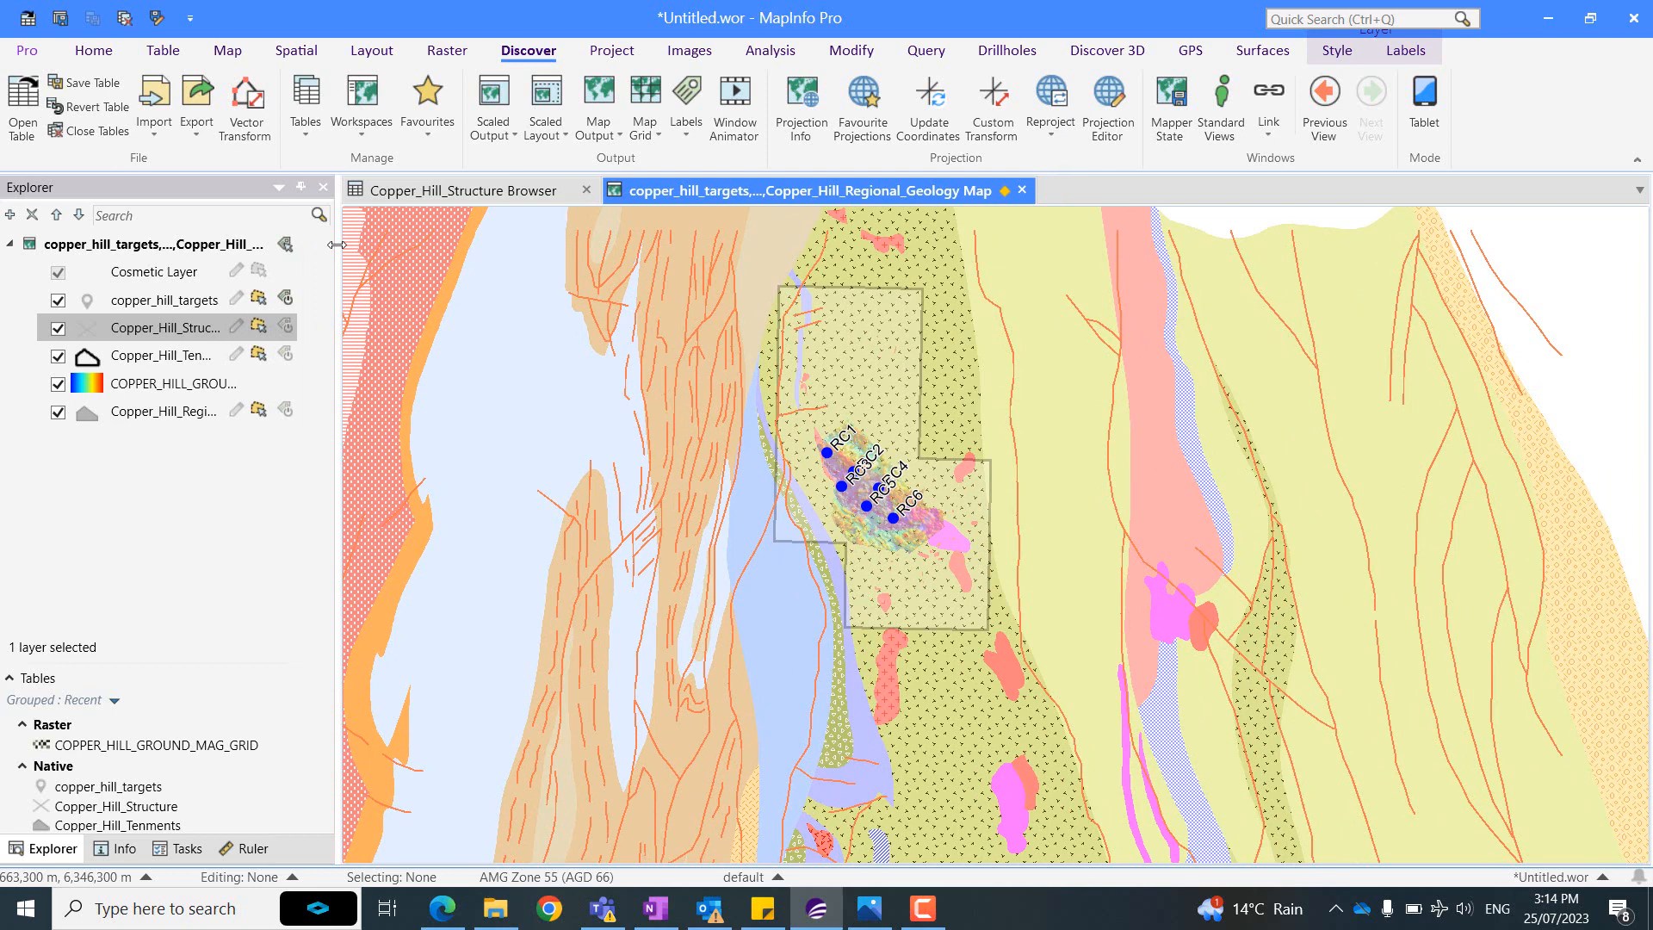
pyautogui.click(229, 51)
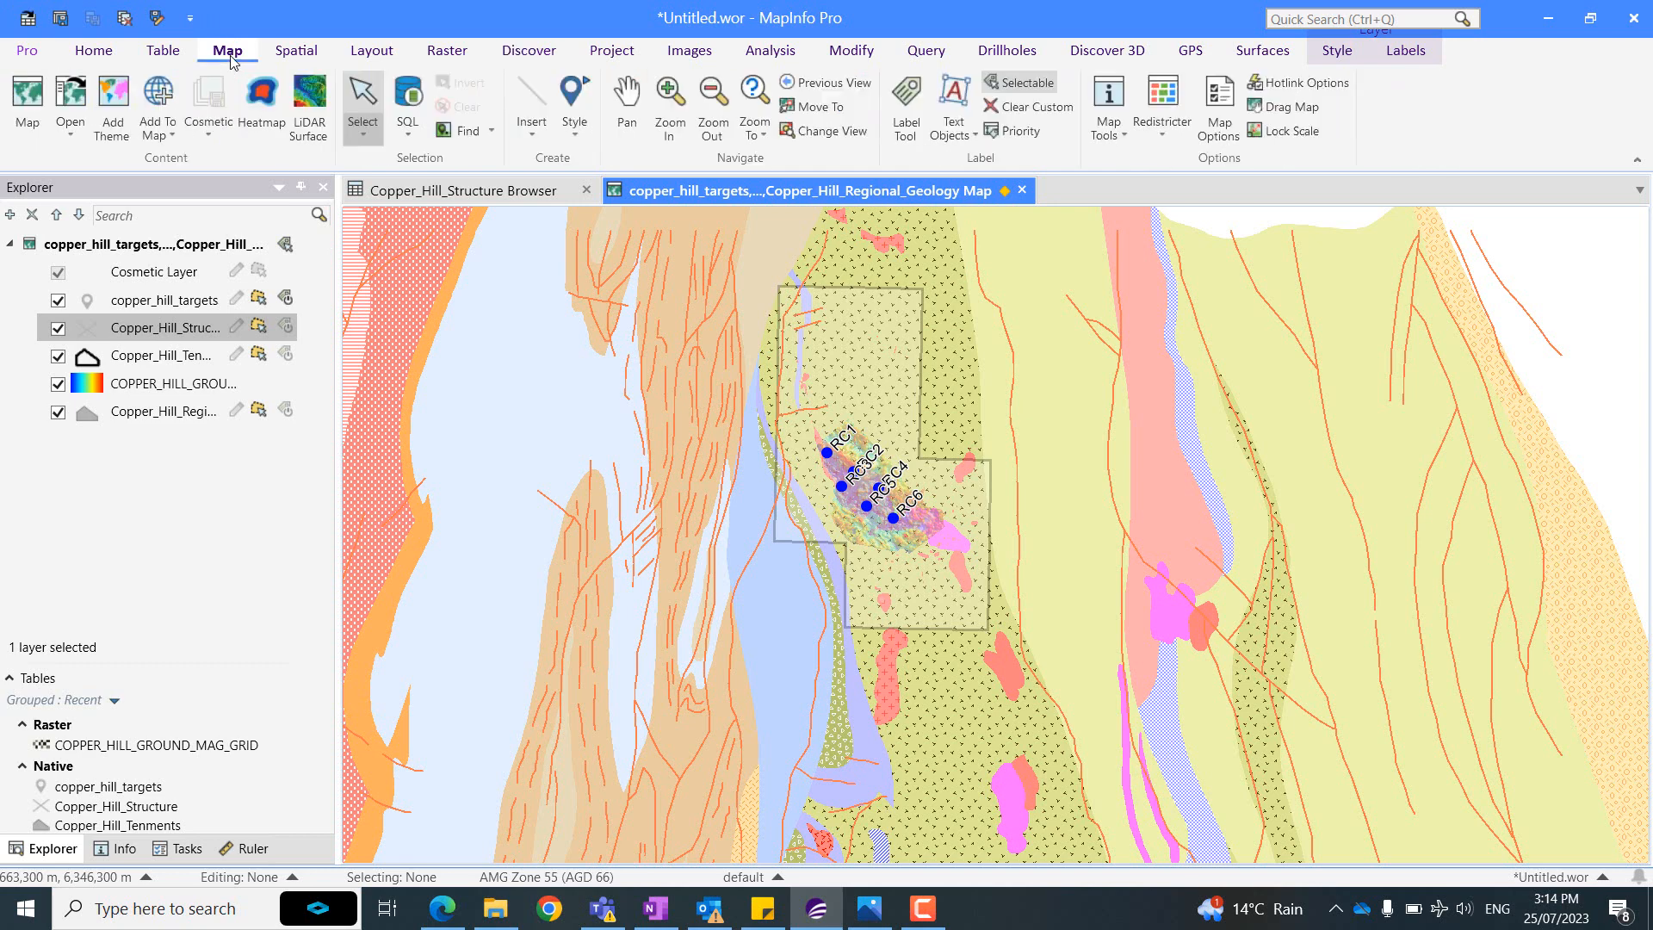
pyautogui.click(114, 102)
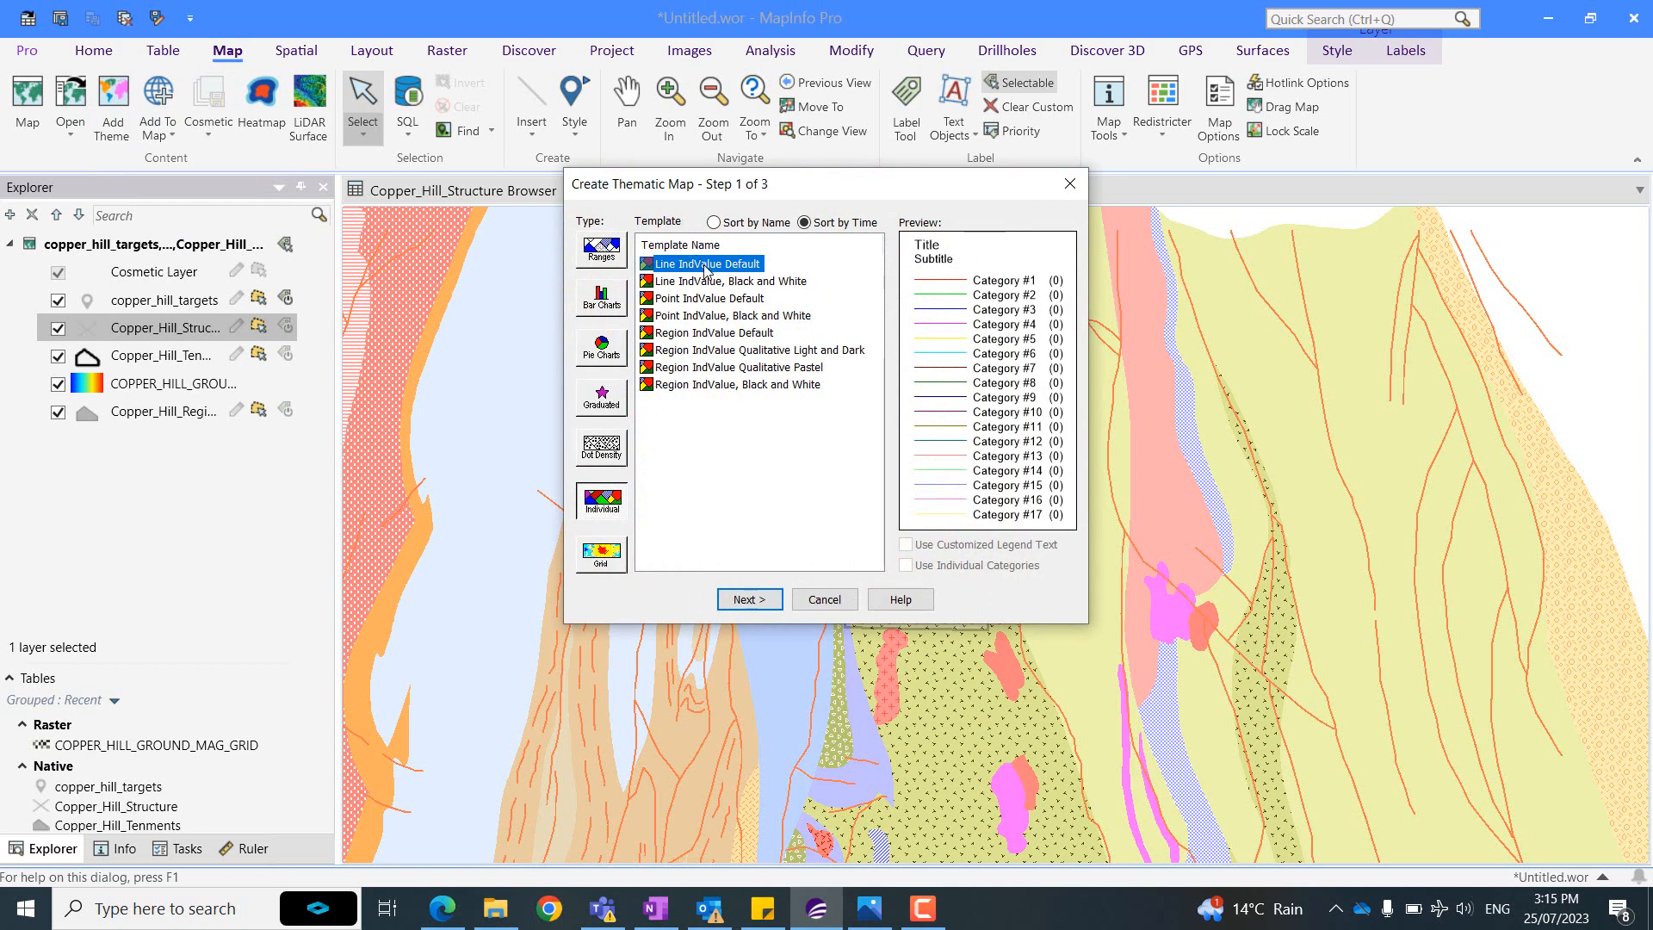
pyautogui.click(750, 601)
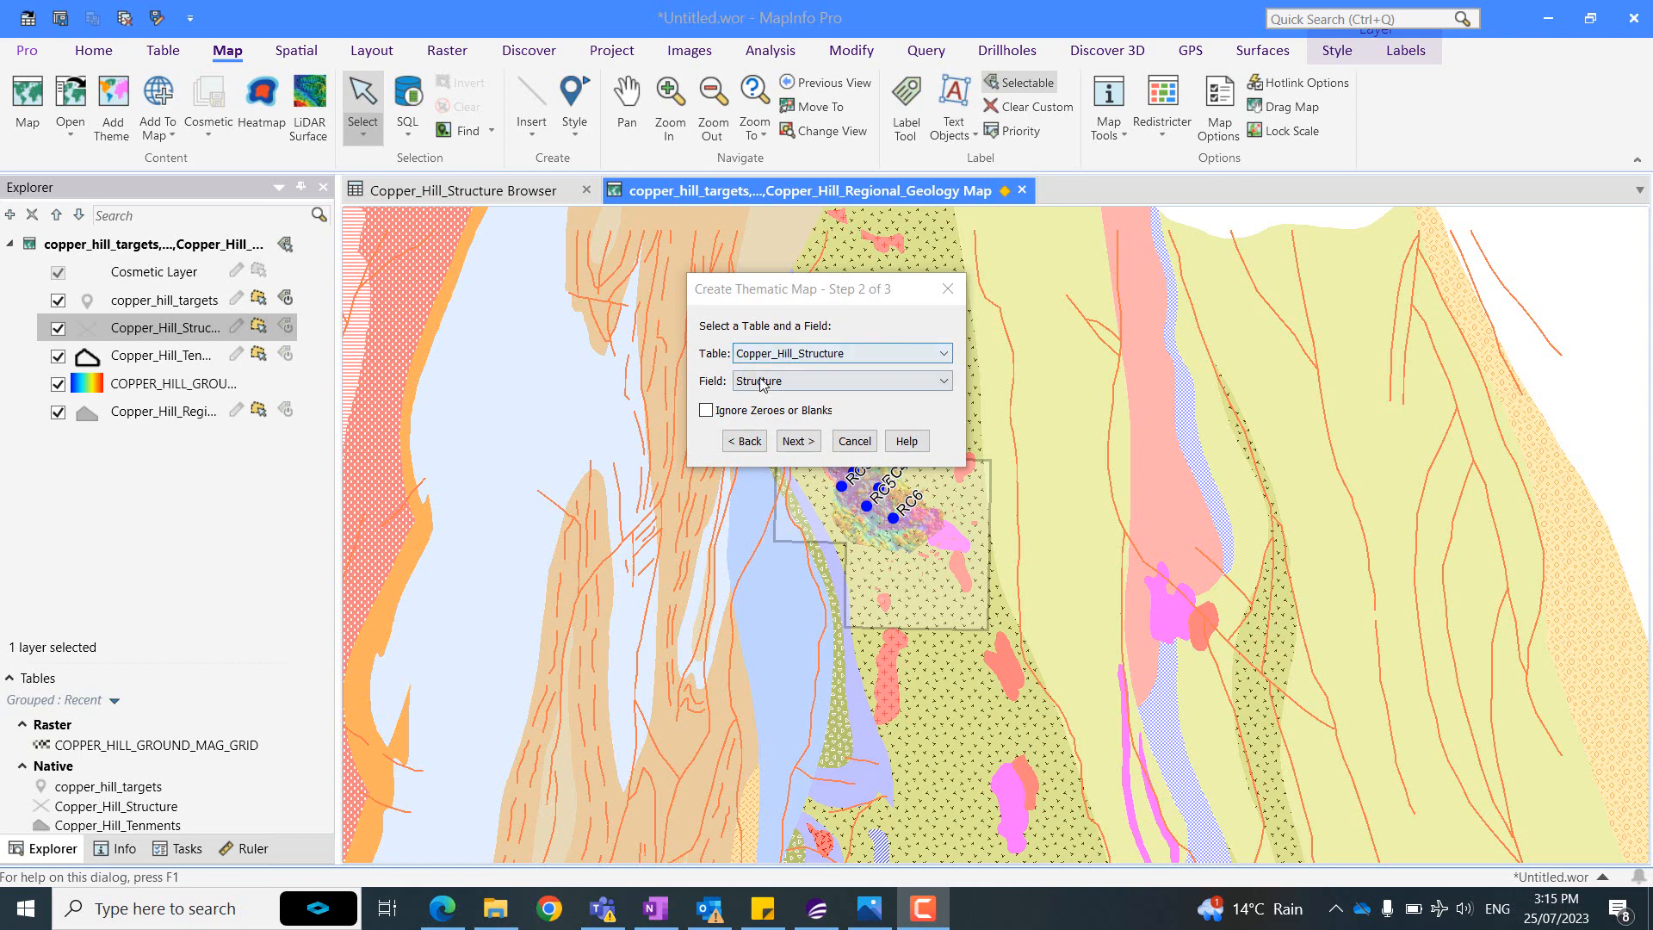
pyautogui.click(796, 441)
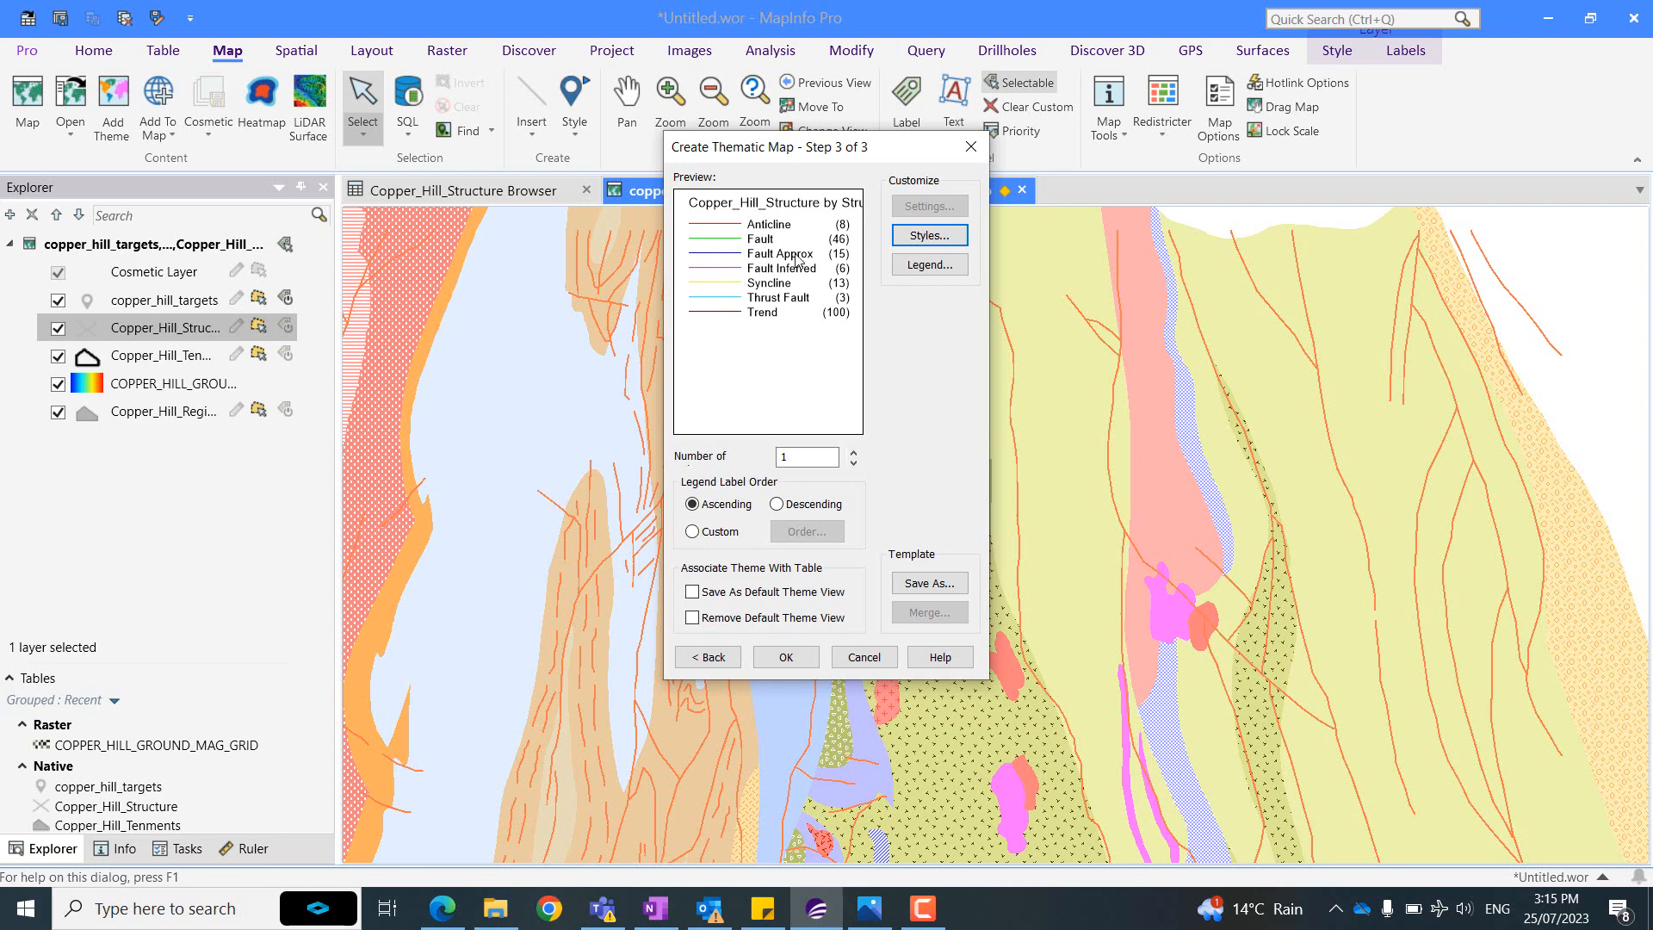
# Customize the structure theme's individual styles by setting the Fault line colour to red.
pyautogui.click(930, 239)
pyautogui.click(654, 270)
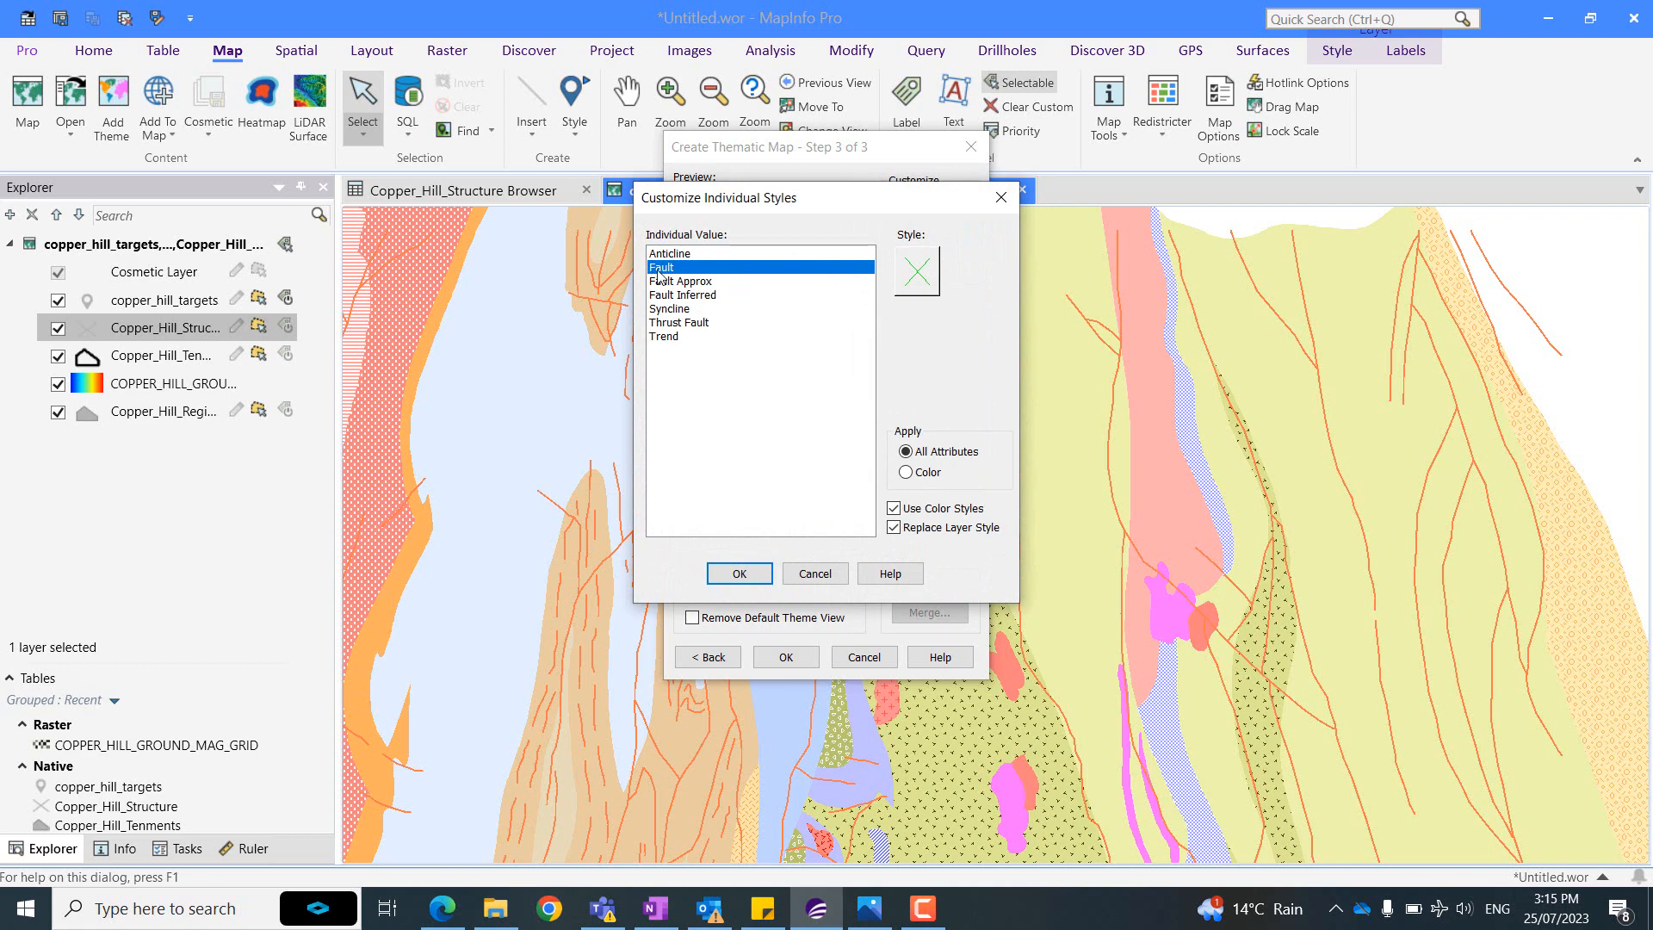
pyautogui.click(918, 273)
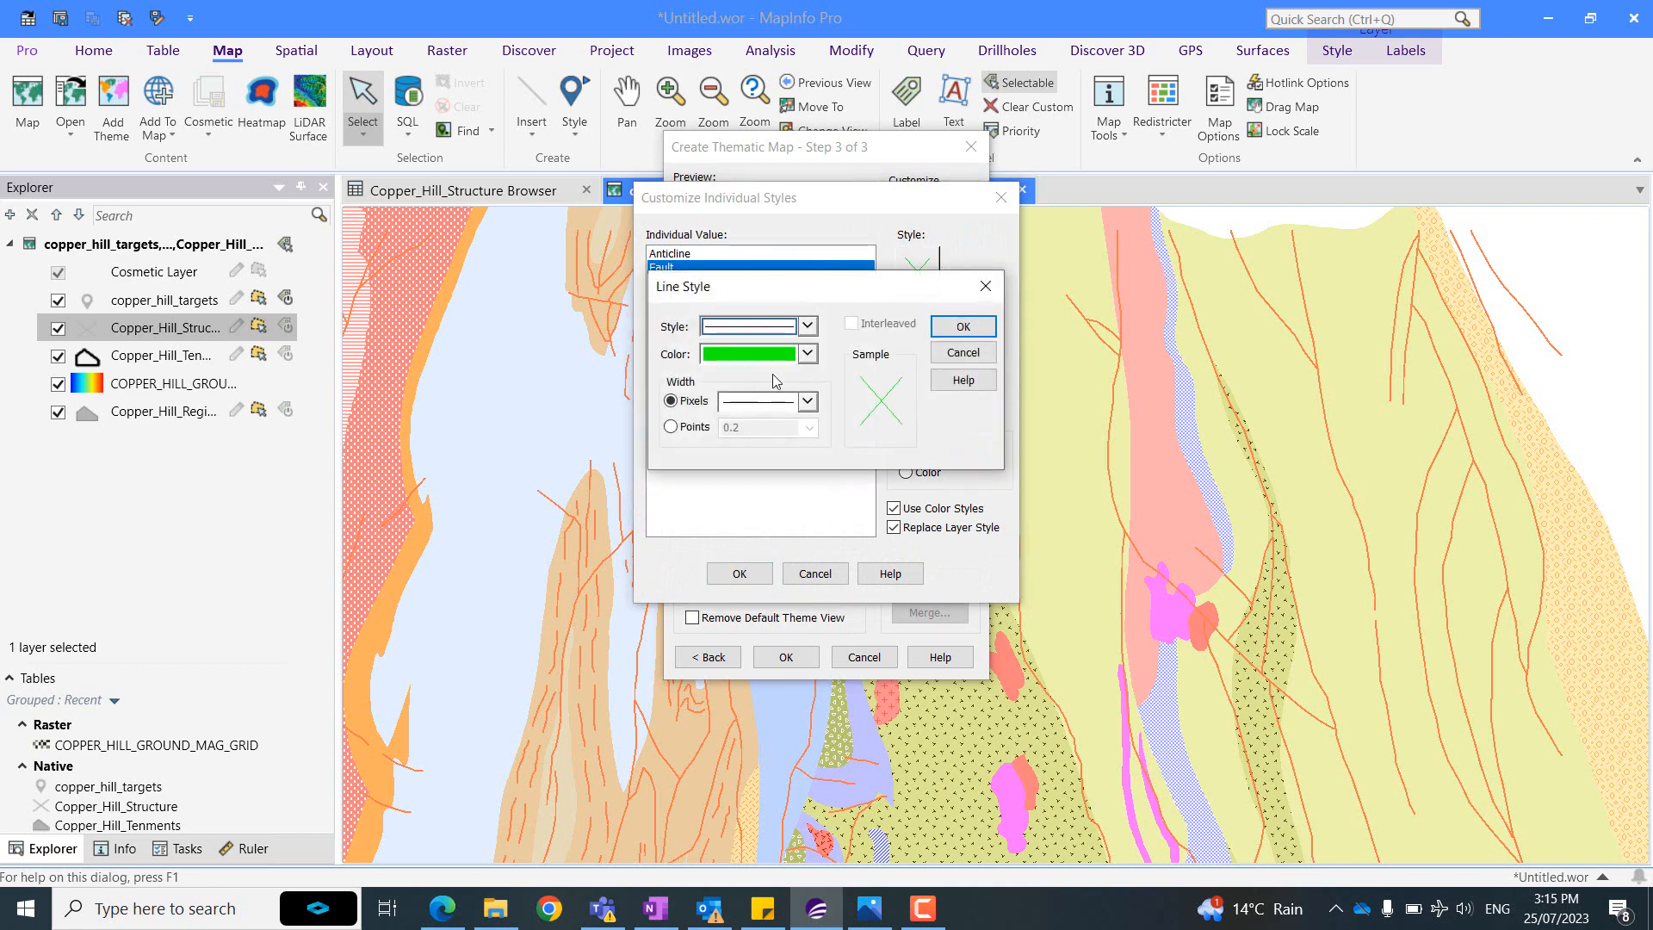
pyautogui.click(807, 354)
pyautogui.click(887, 402)
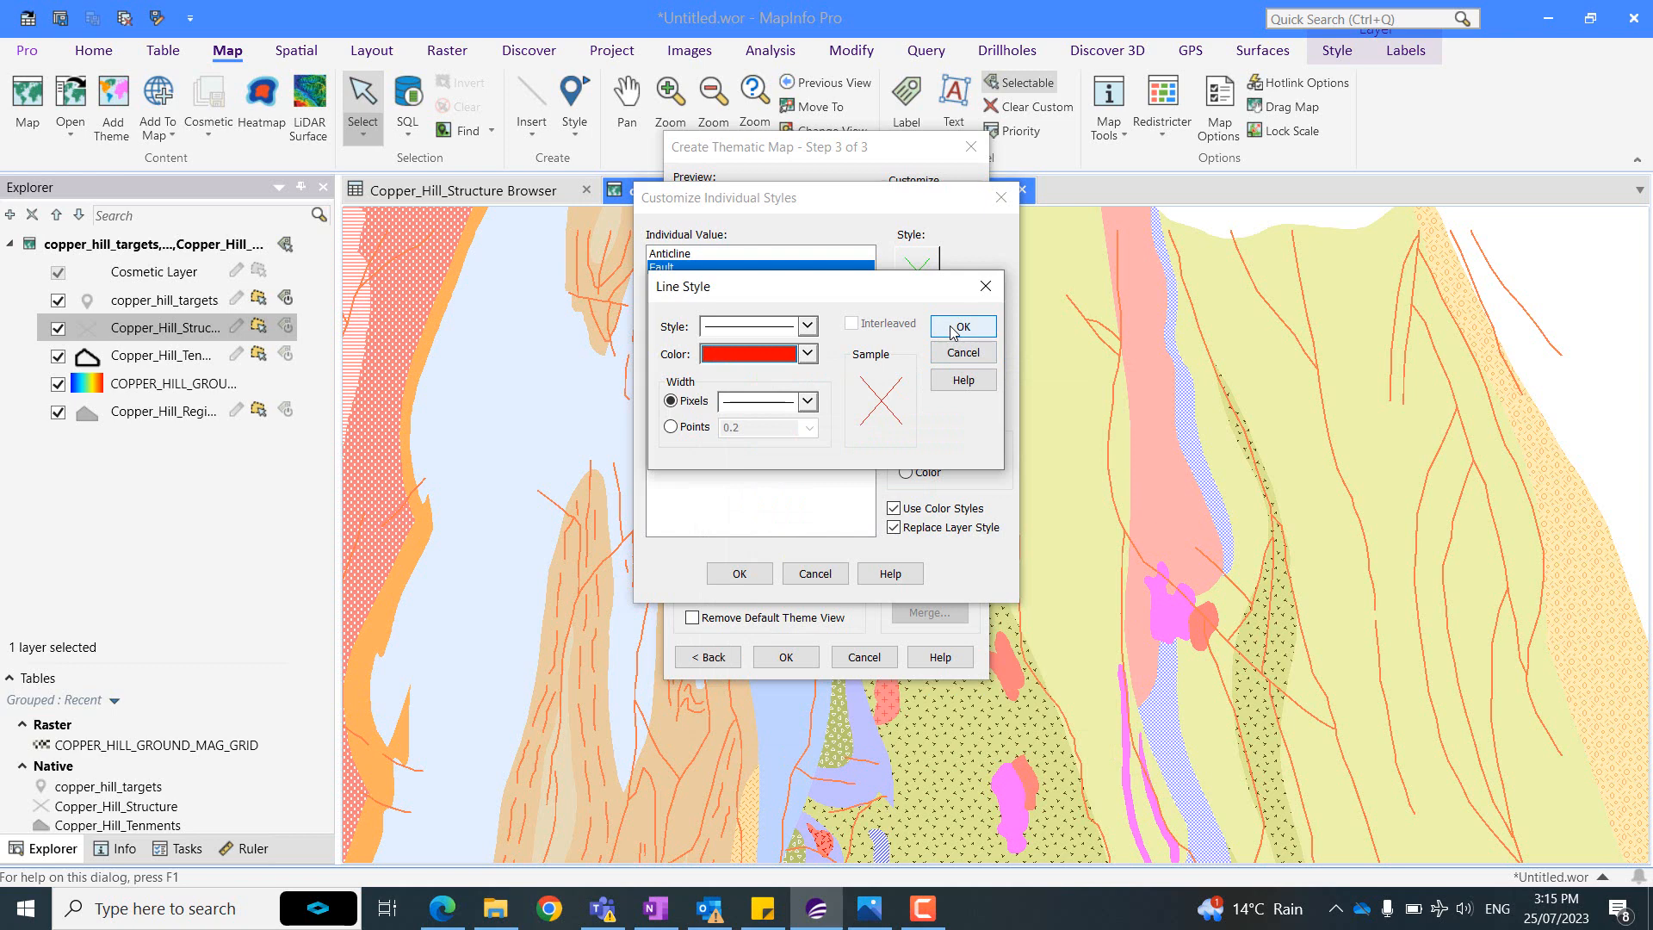
pyautogui.click(808, 401)
pyautogui.click(808, 403)
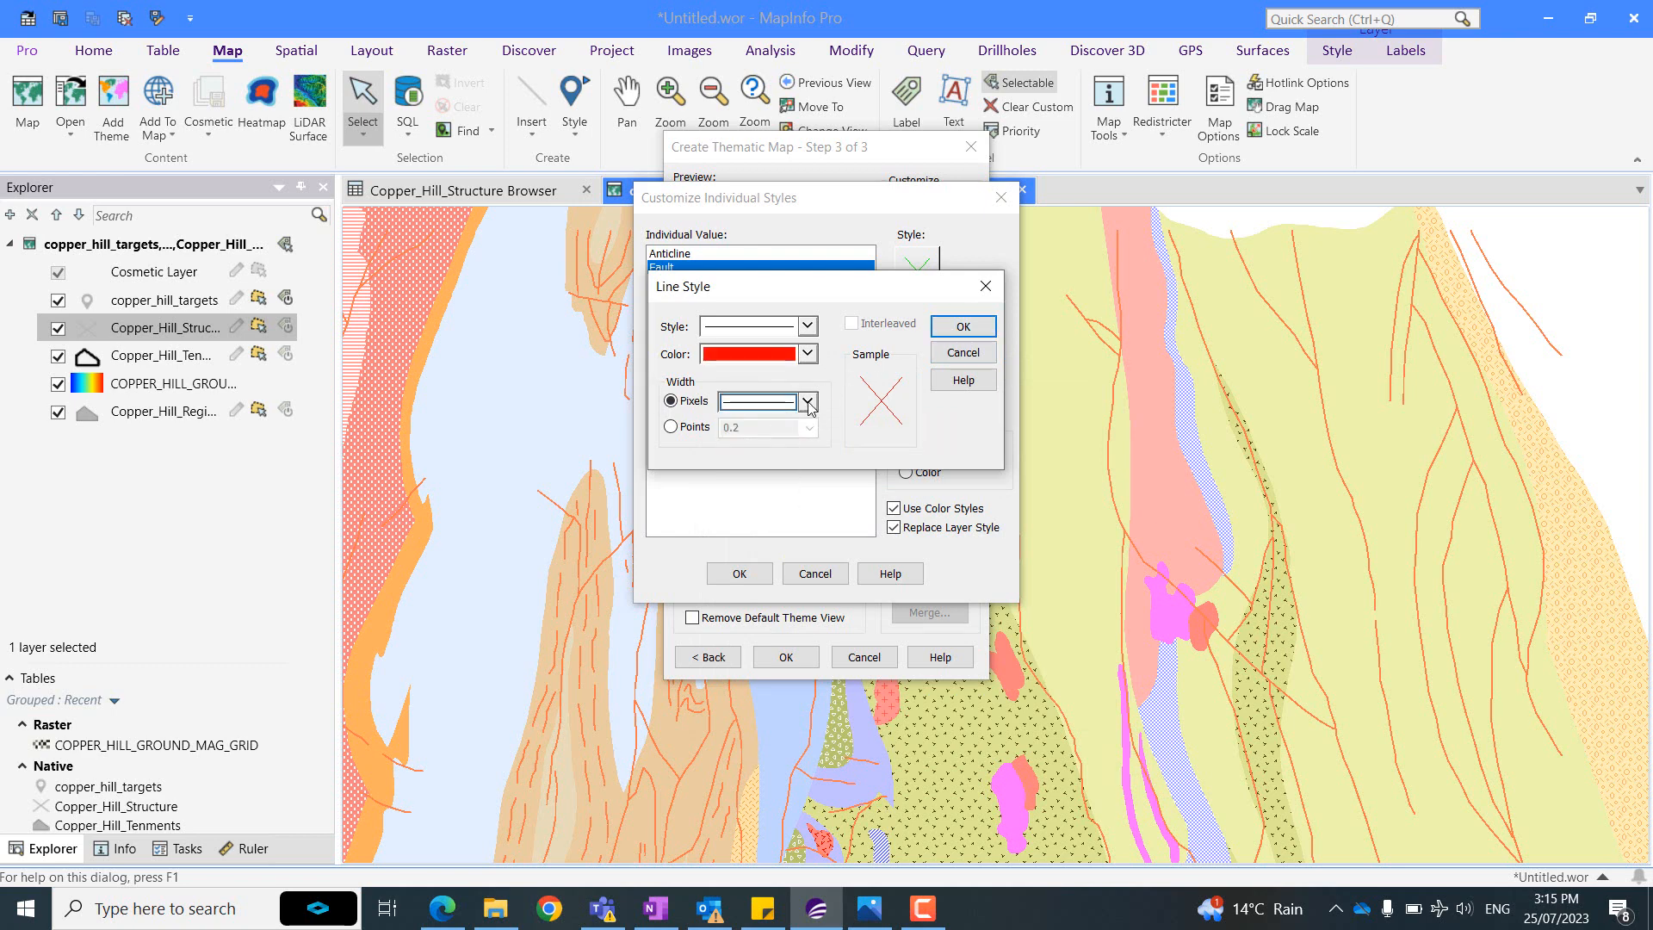
pyautogui.click(963, 327)
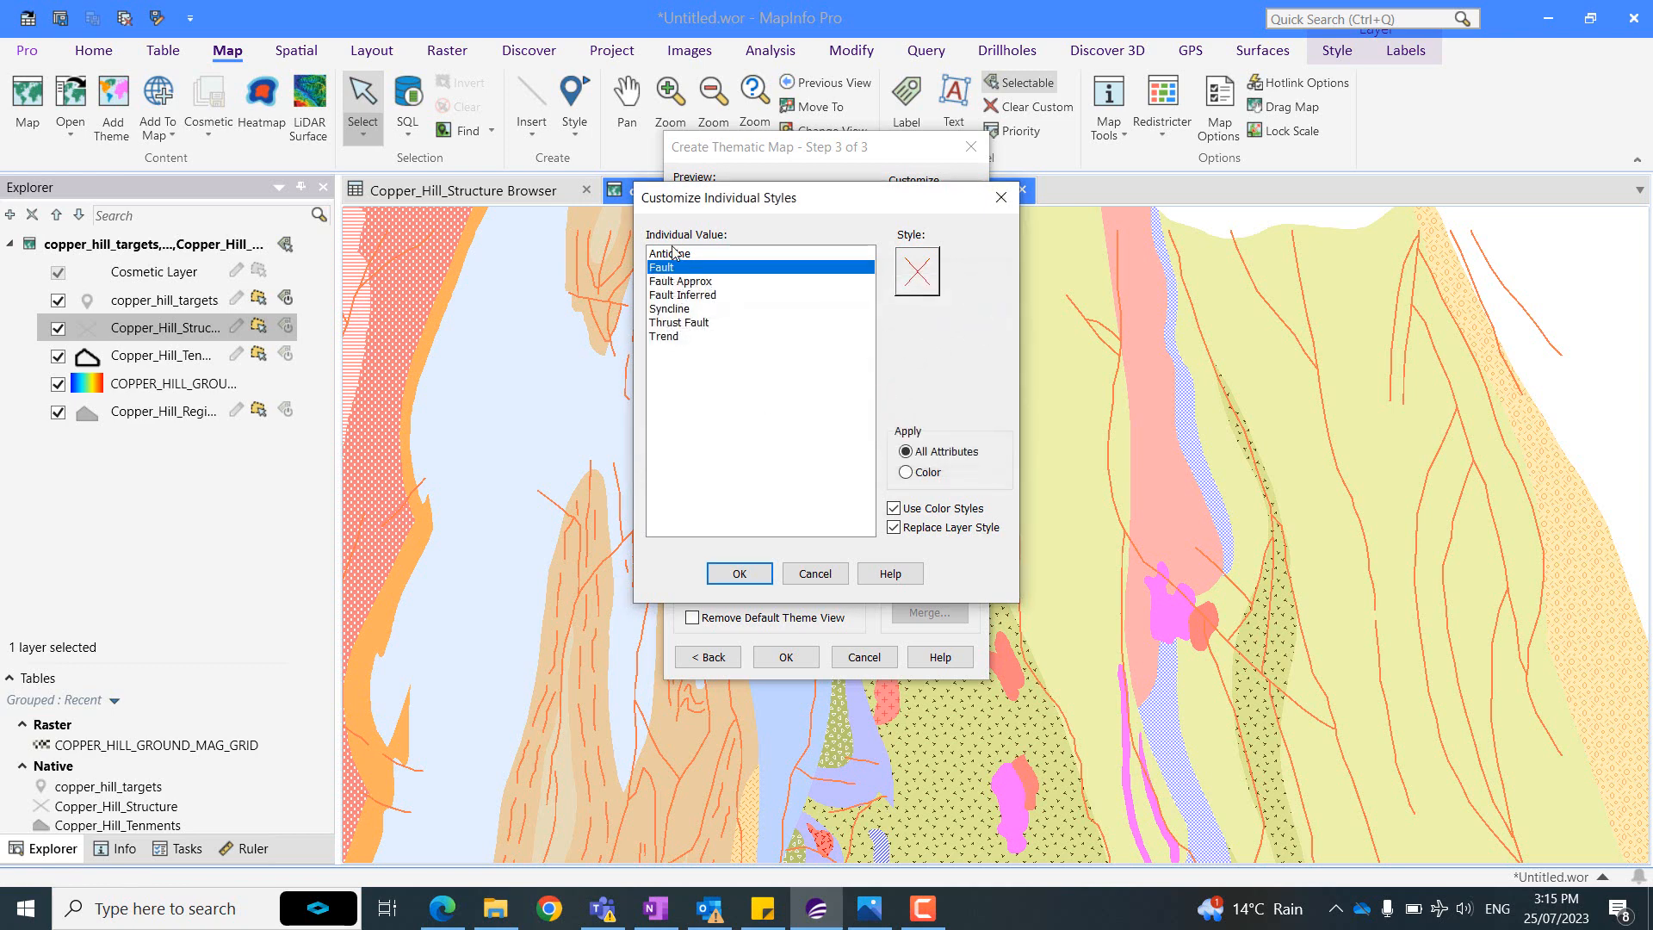
# Set the Anticline line colour to orange in the structure theme's individual styles.
pyautogui.click(674, 253)
pyautogui.click(908, 285)
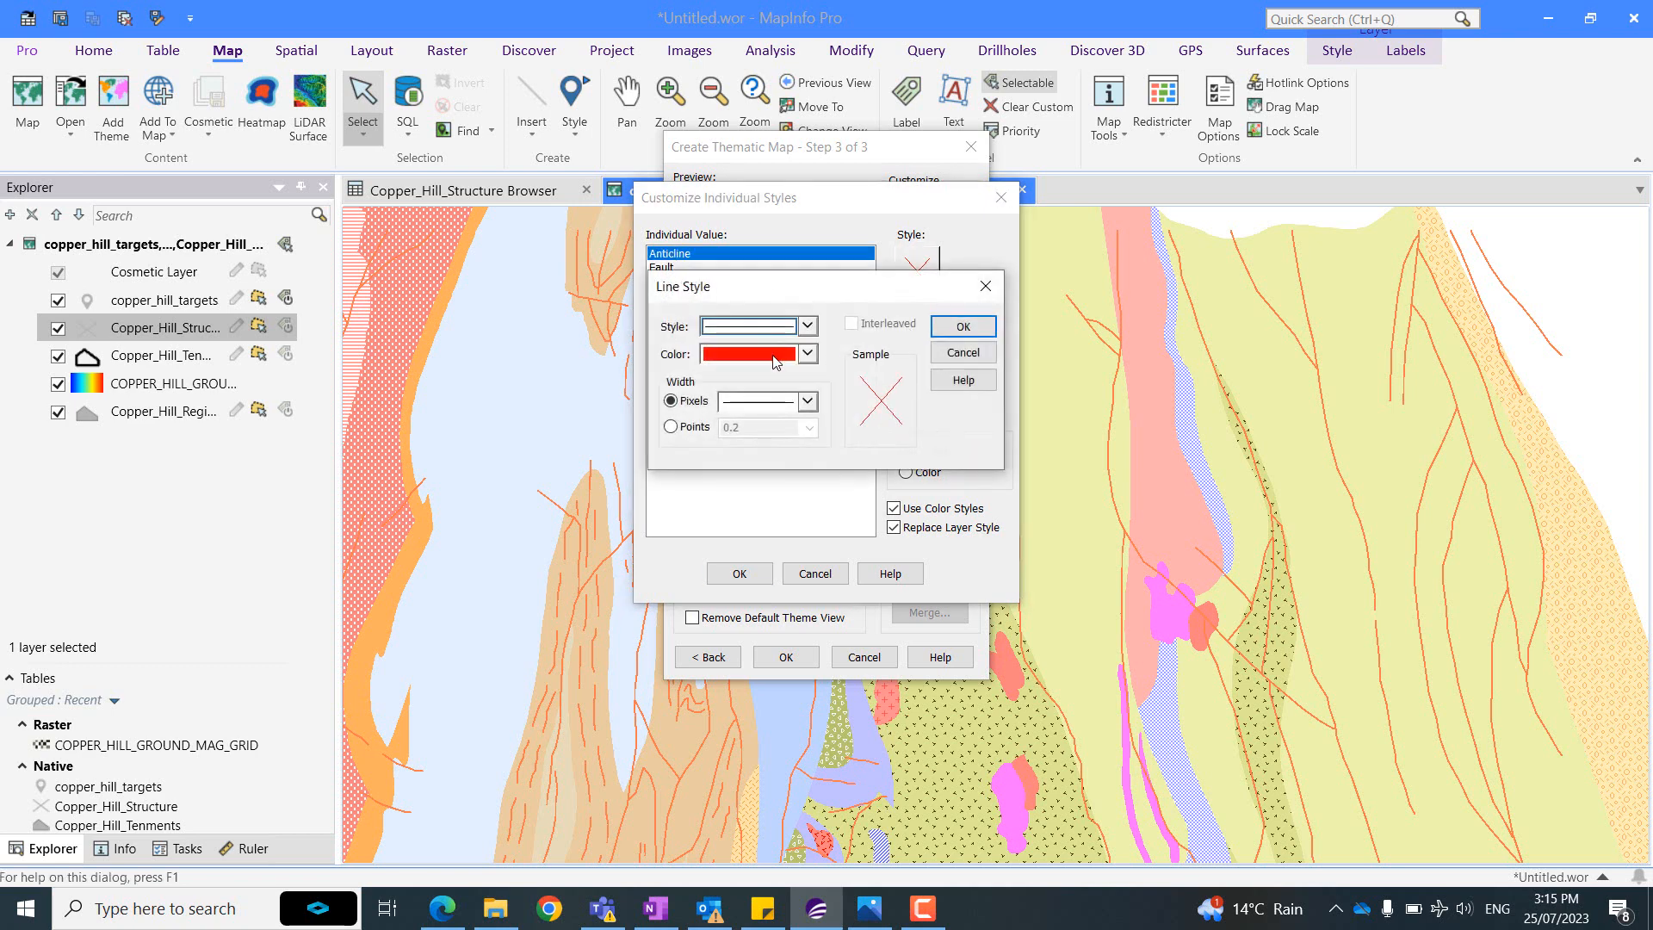
pyautogui.click(807, 354)
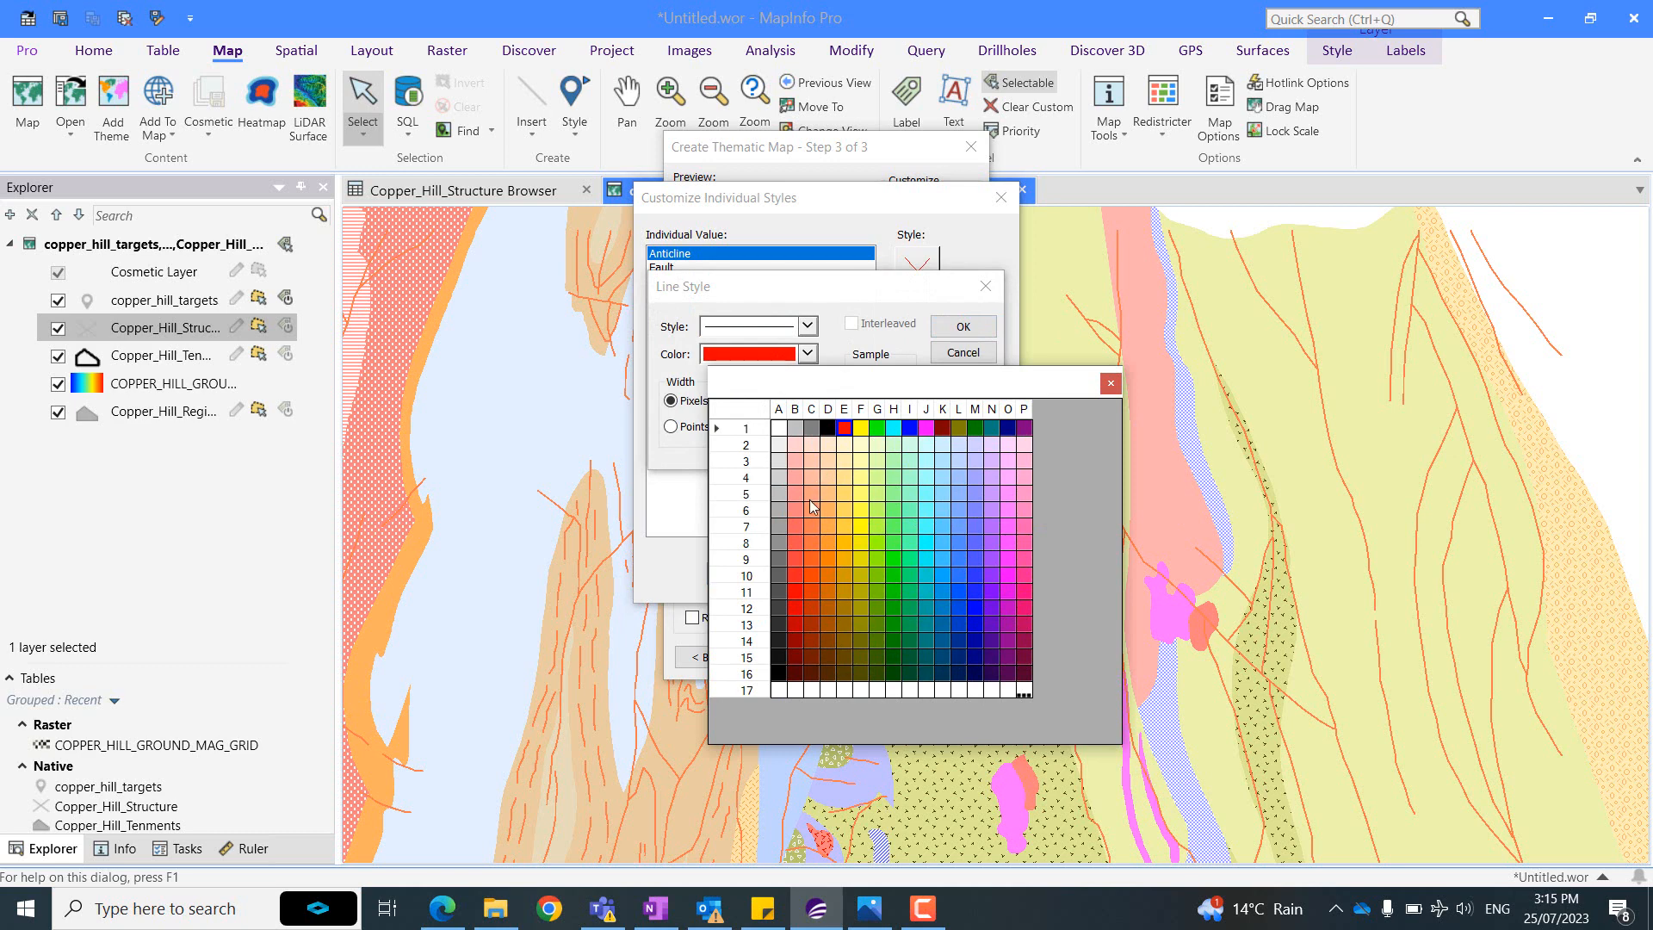
pyautogui.click(826, 560)
pyautogui.click(961, 334)
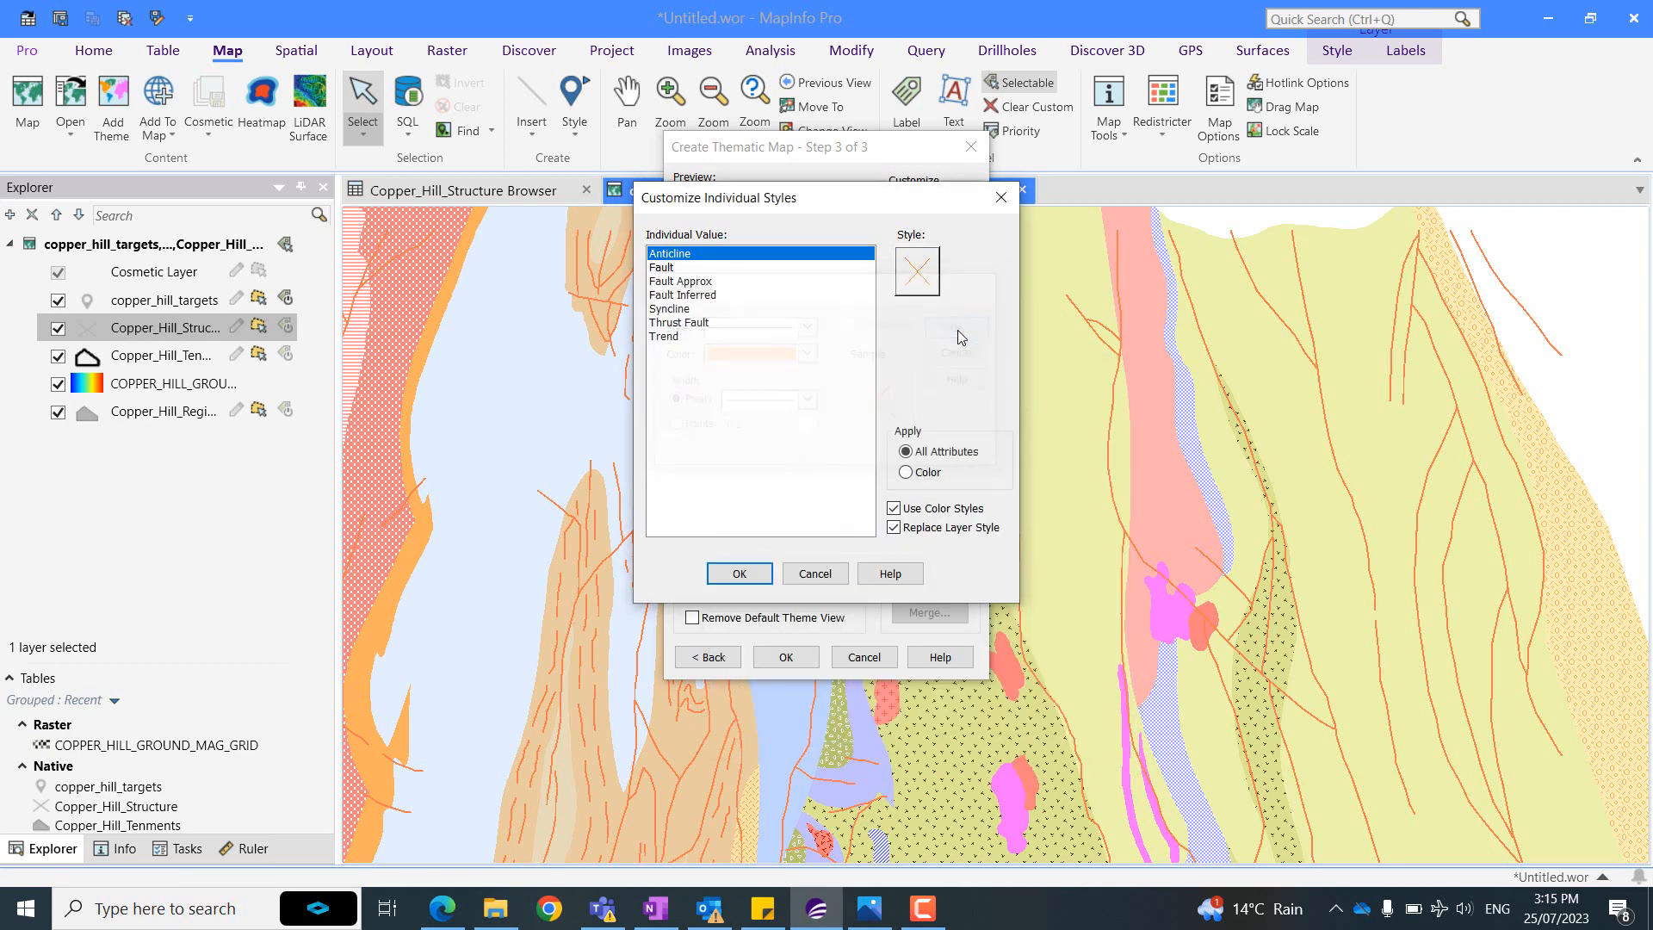
# Apply the customized structure theme to the map, close the Legend Designer and give the map more room beside the Explorer.
pyautogui.click(738, 573)
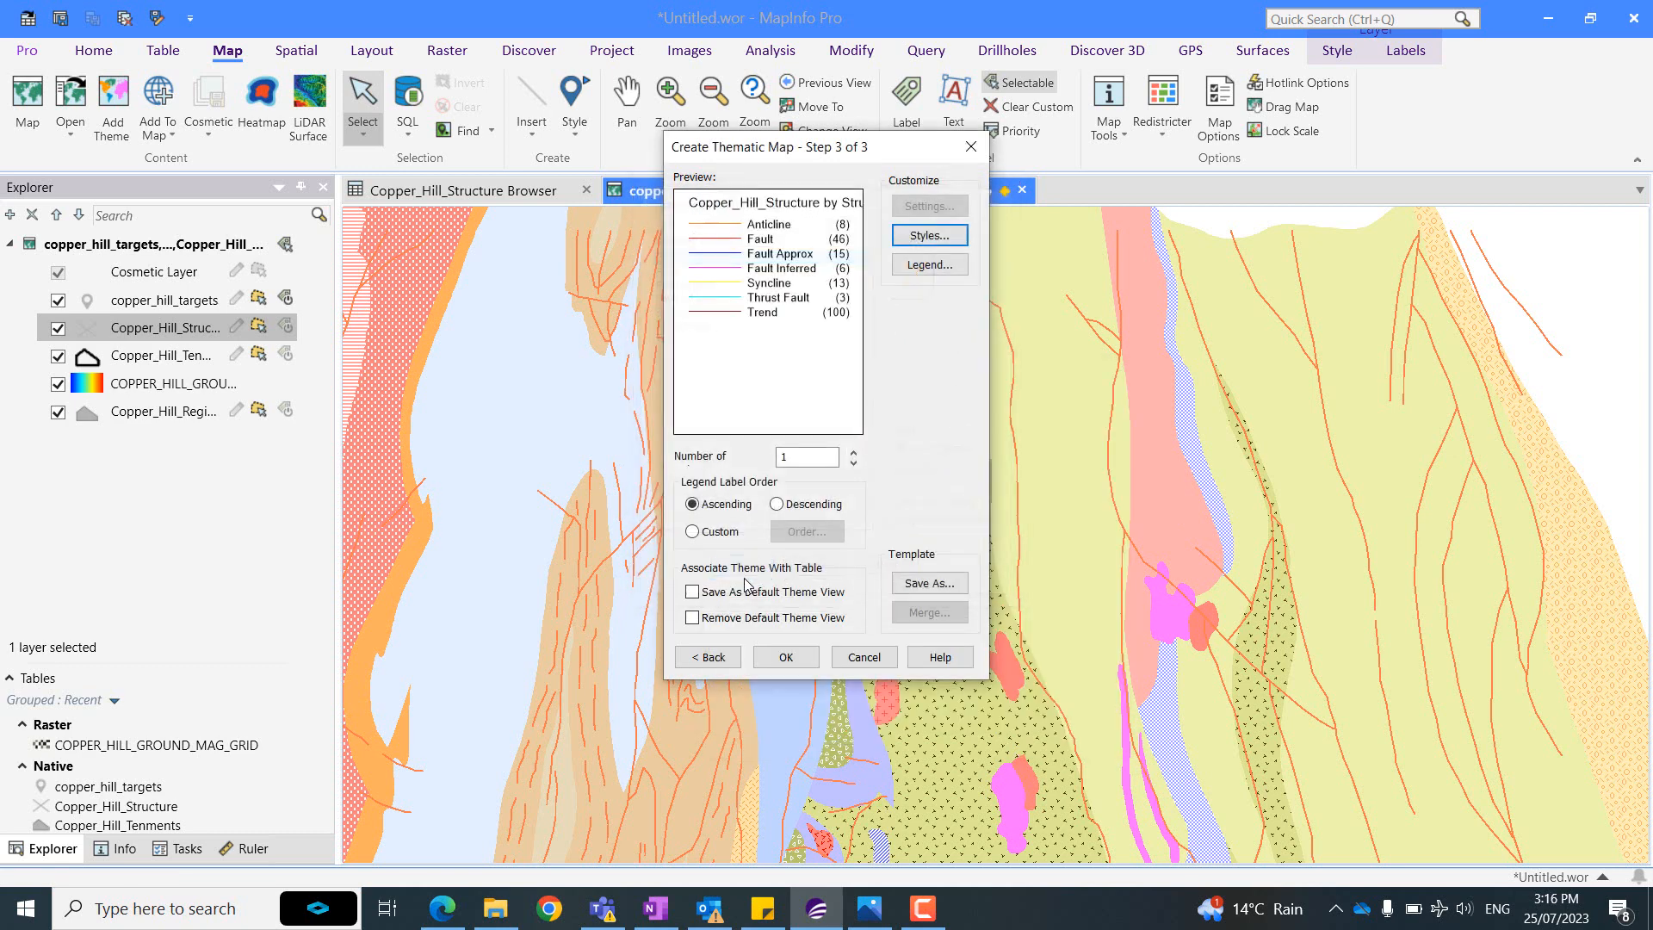
pyautogui.click(783, 656)
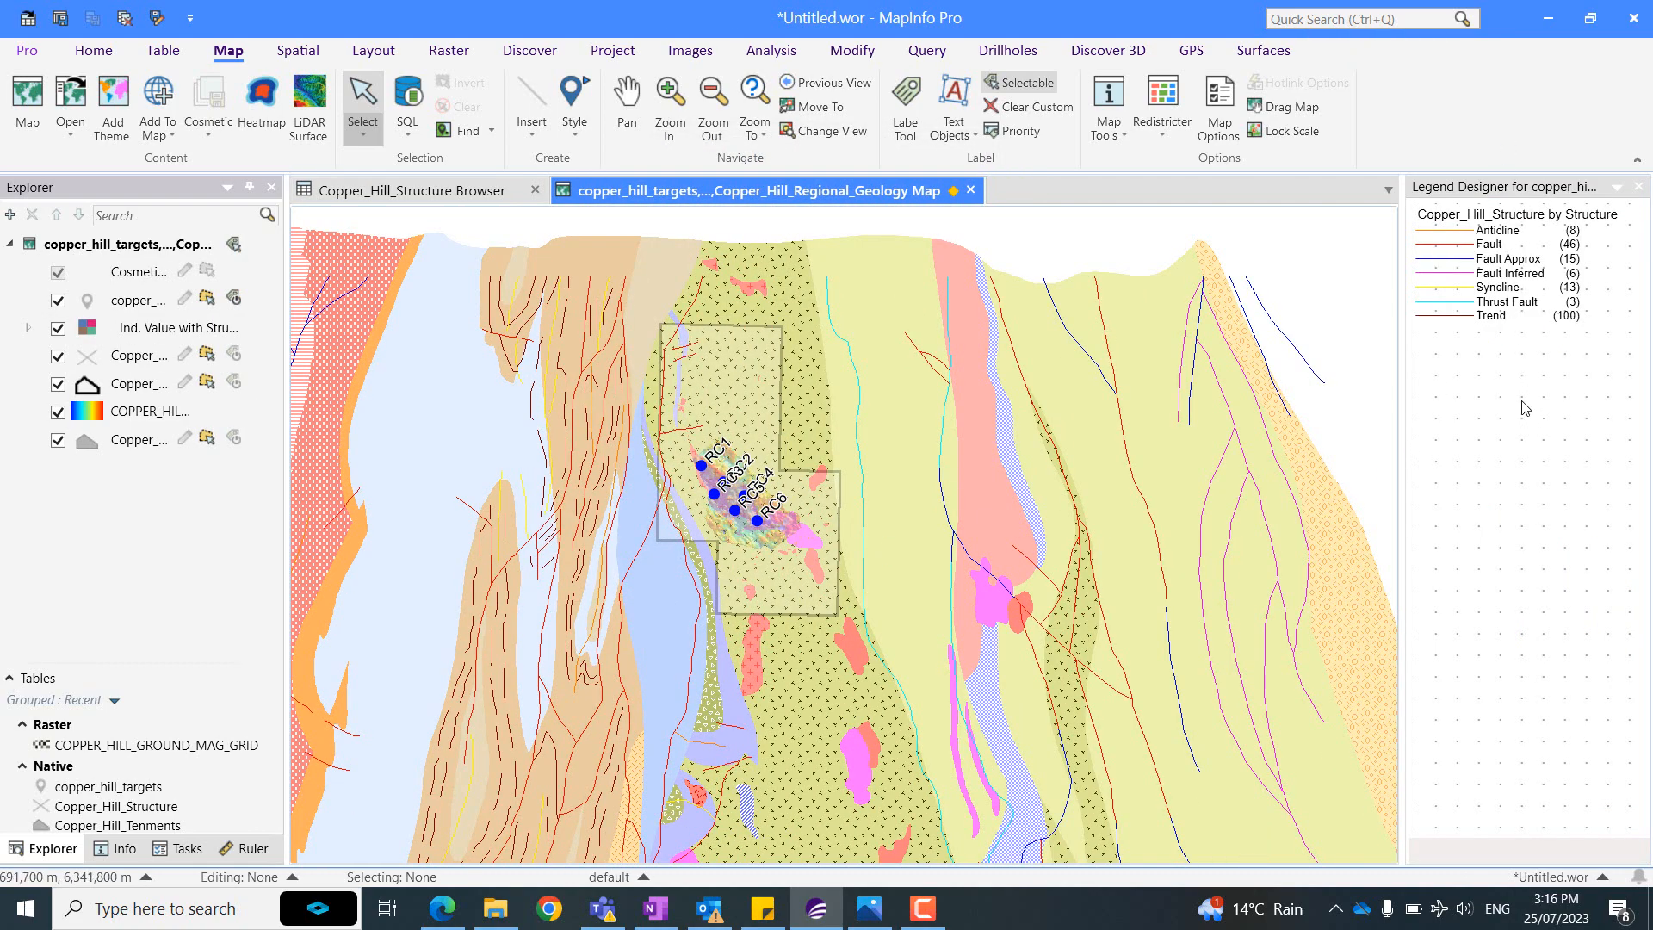
pyautogui.click(1640, 188)
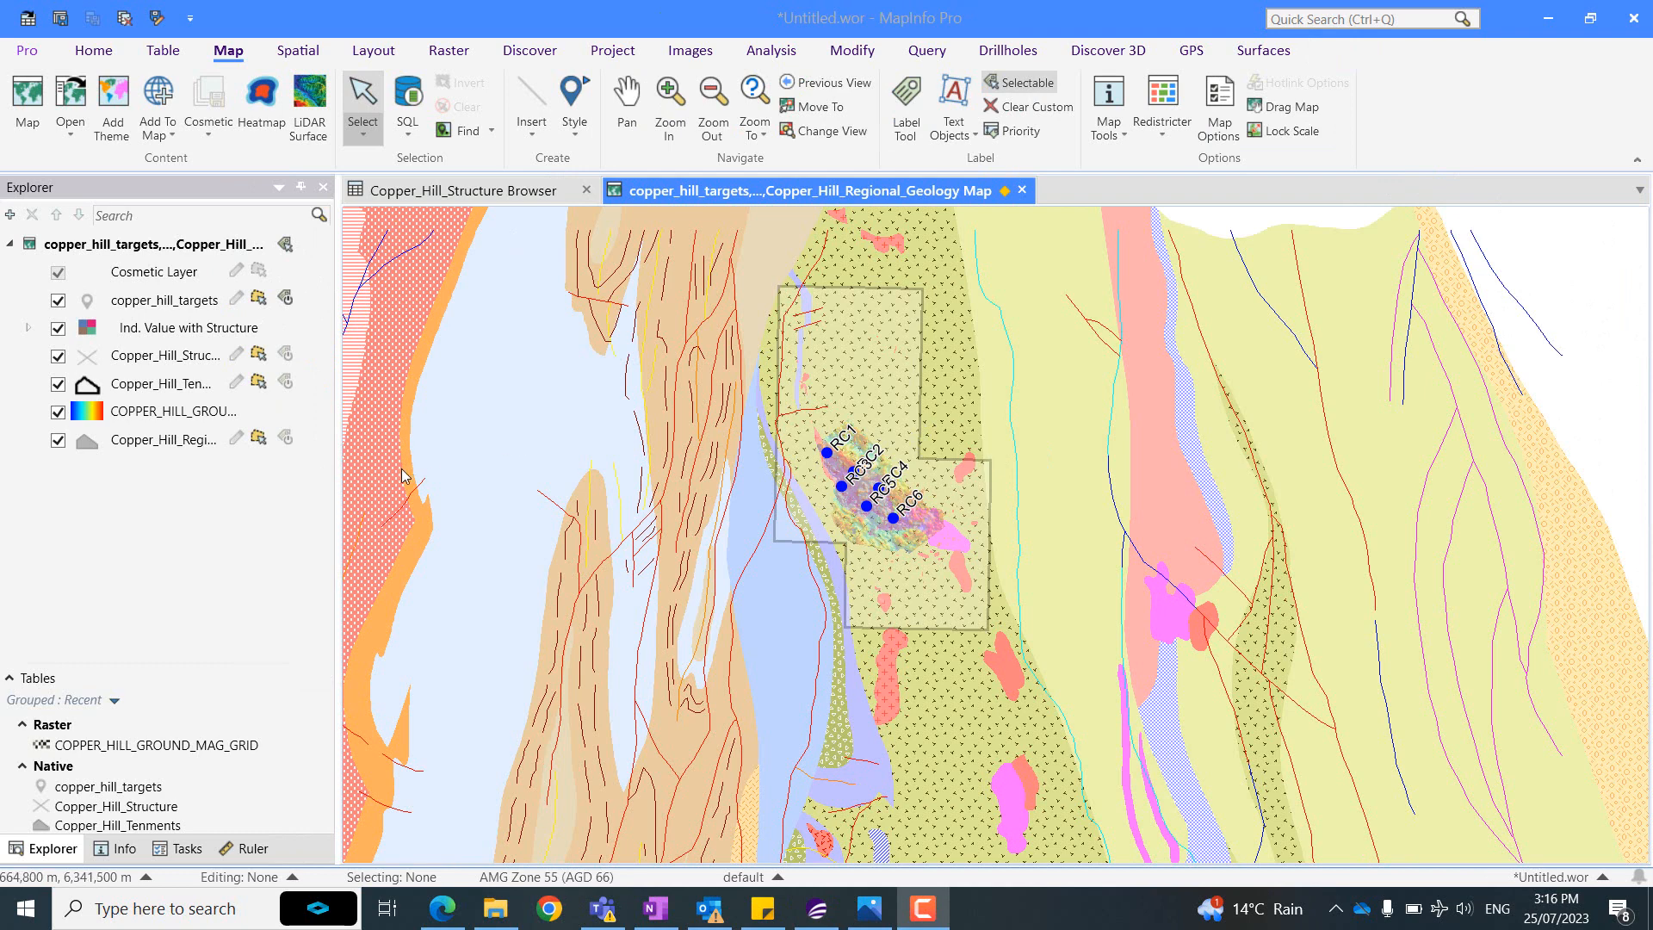
pyautogui.moveTo(338, 295); pyautogui.dragTo(312, 293)
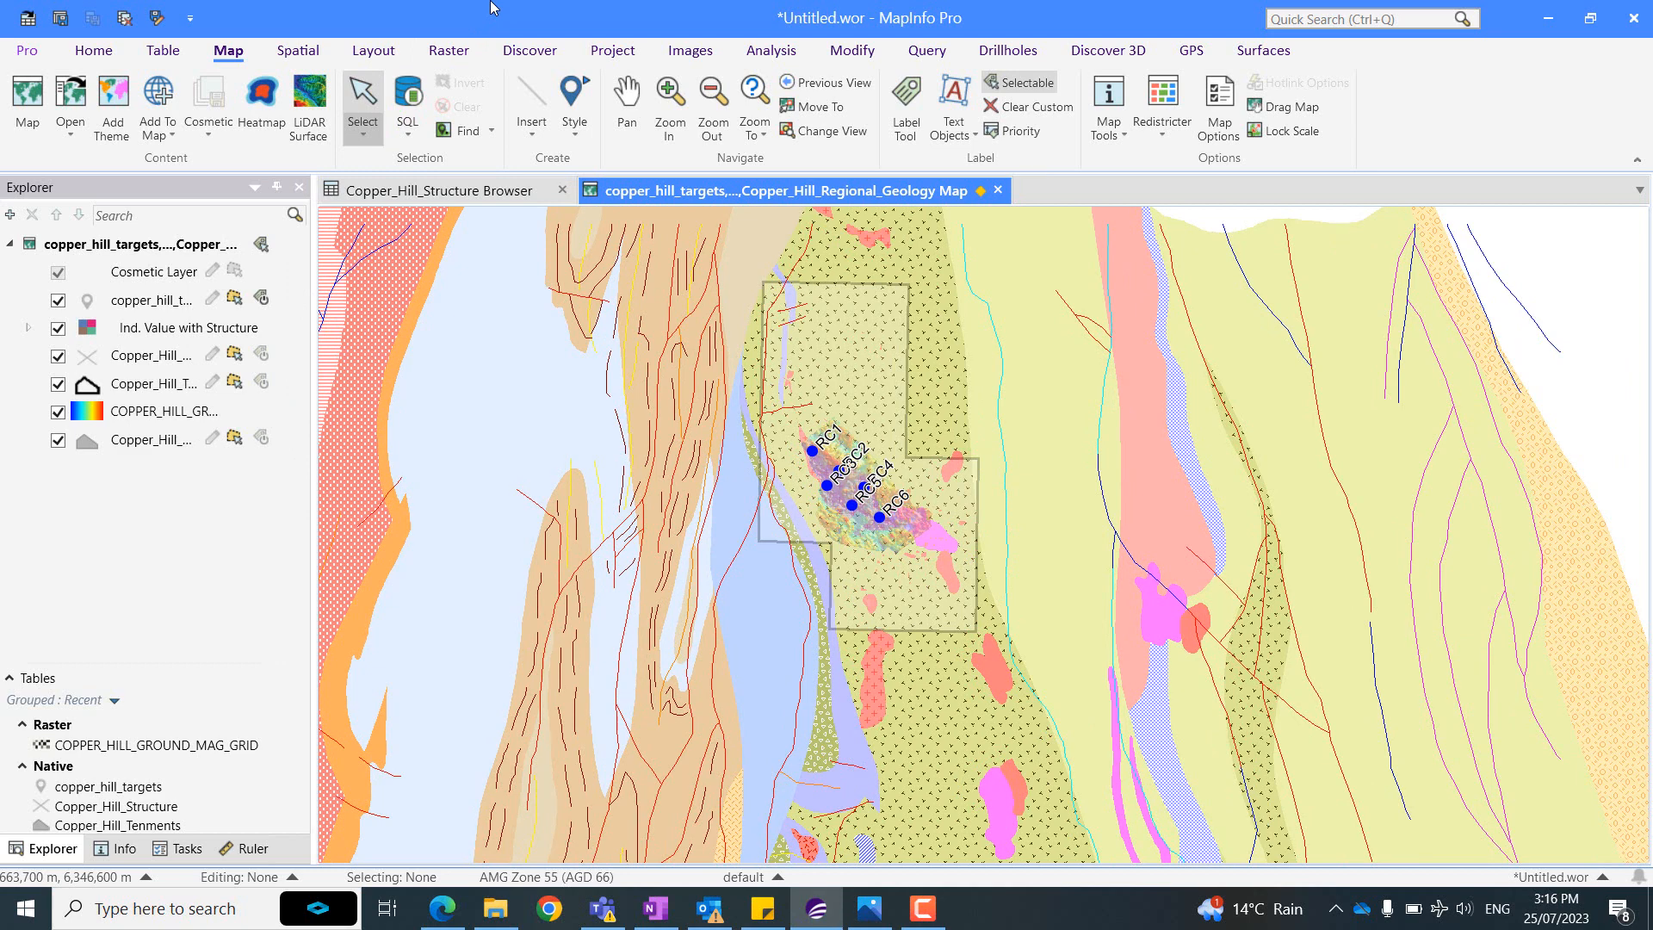
# Review the Scaled Layout templates and start a new layout from the Map Landscape Legend template.
pyautogui.click(538, 57)
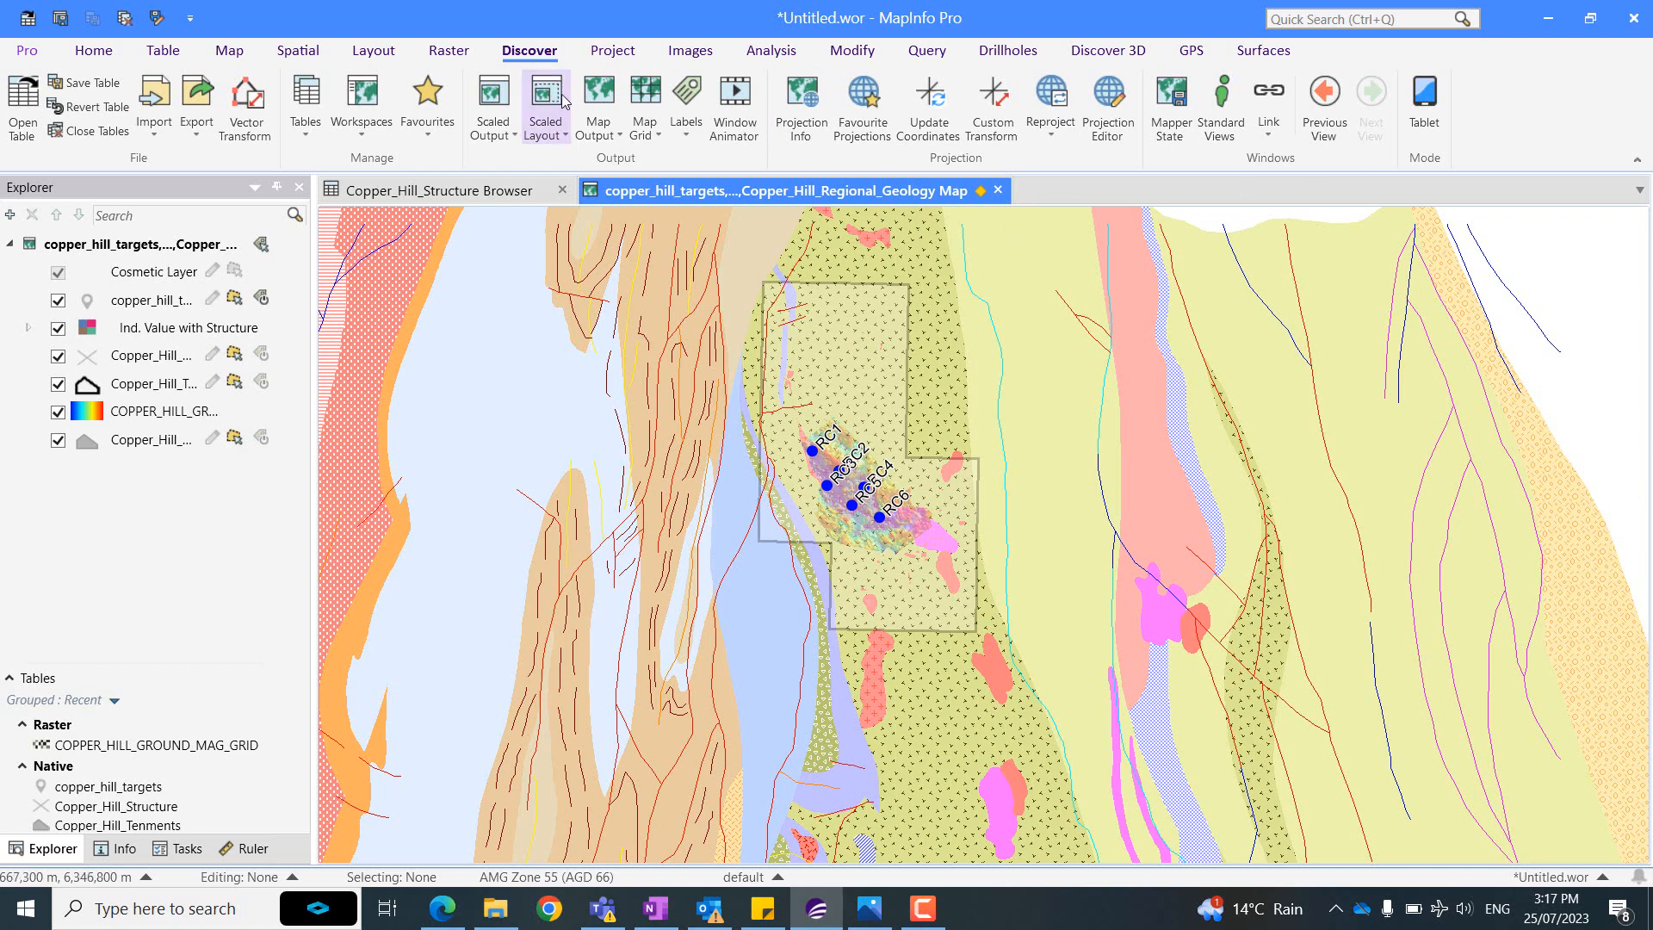
pyautogui.click(564, 138)
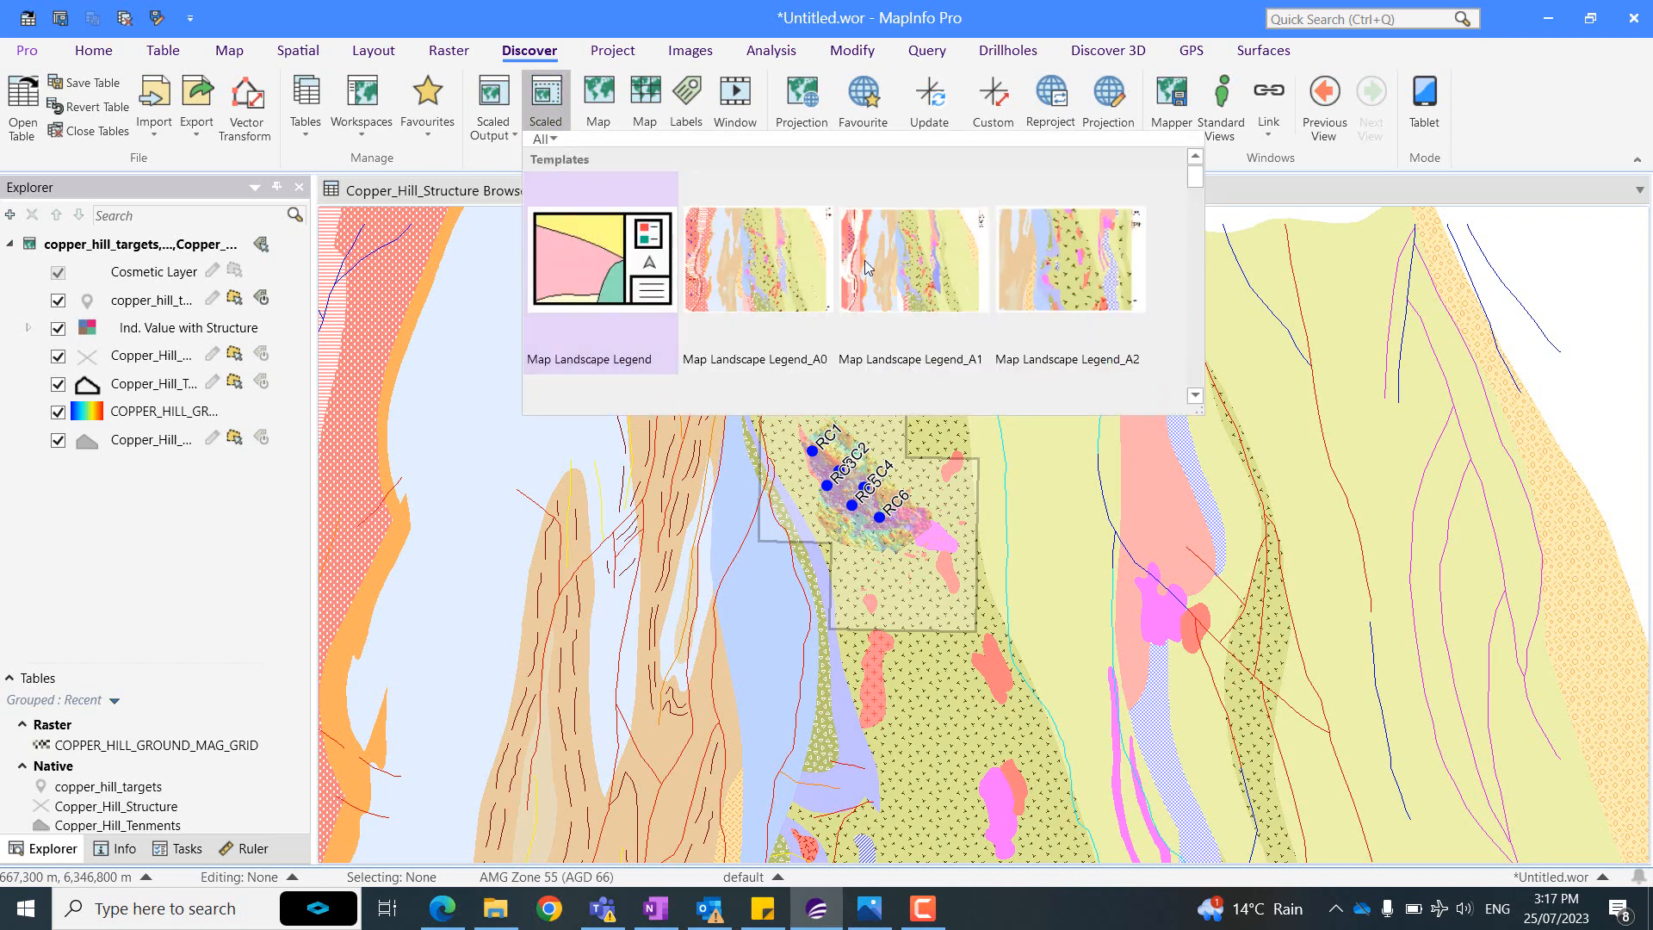
pyautogui.click(1195, 397)
pyautogui.click(1195, 397)
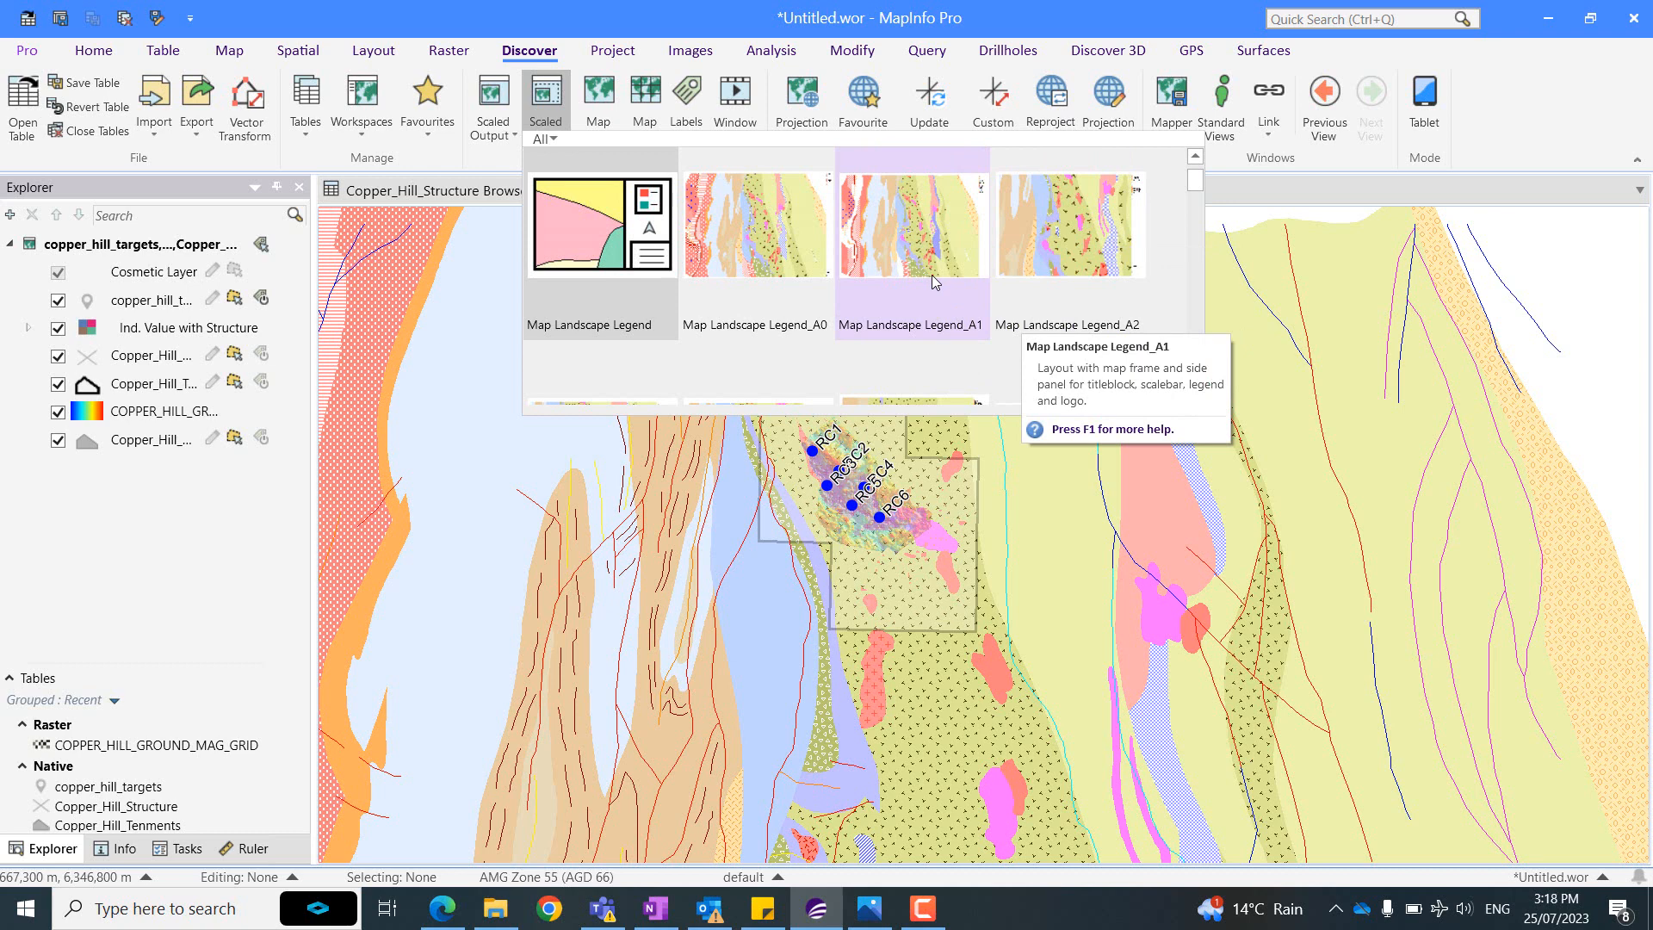
pyautogui.scroll(-3, 935, 282)
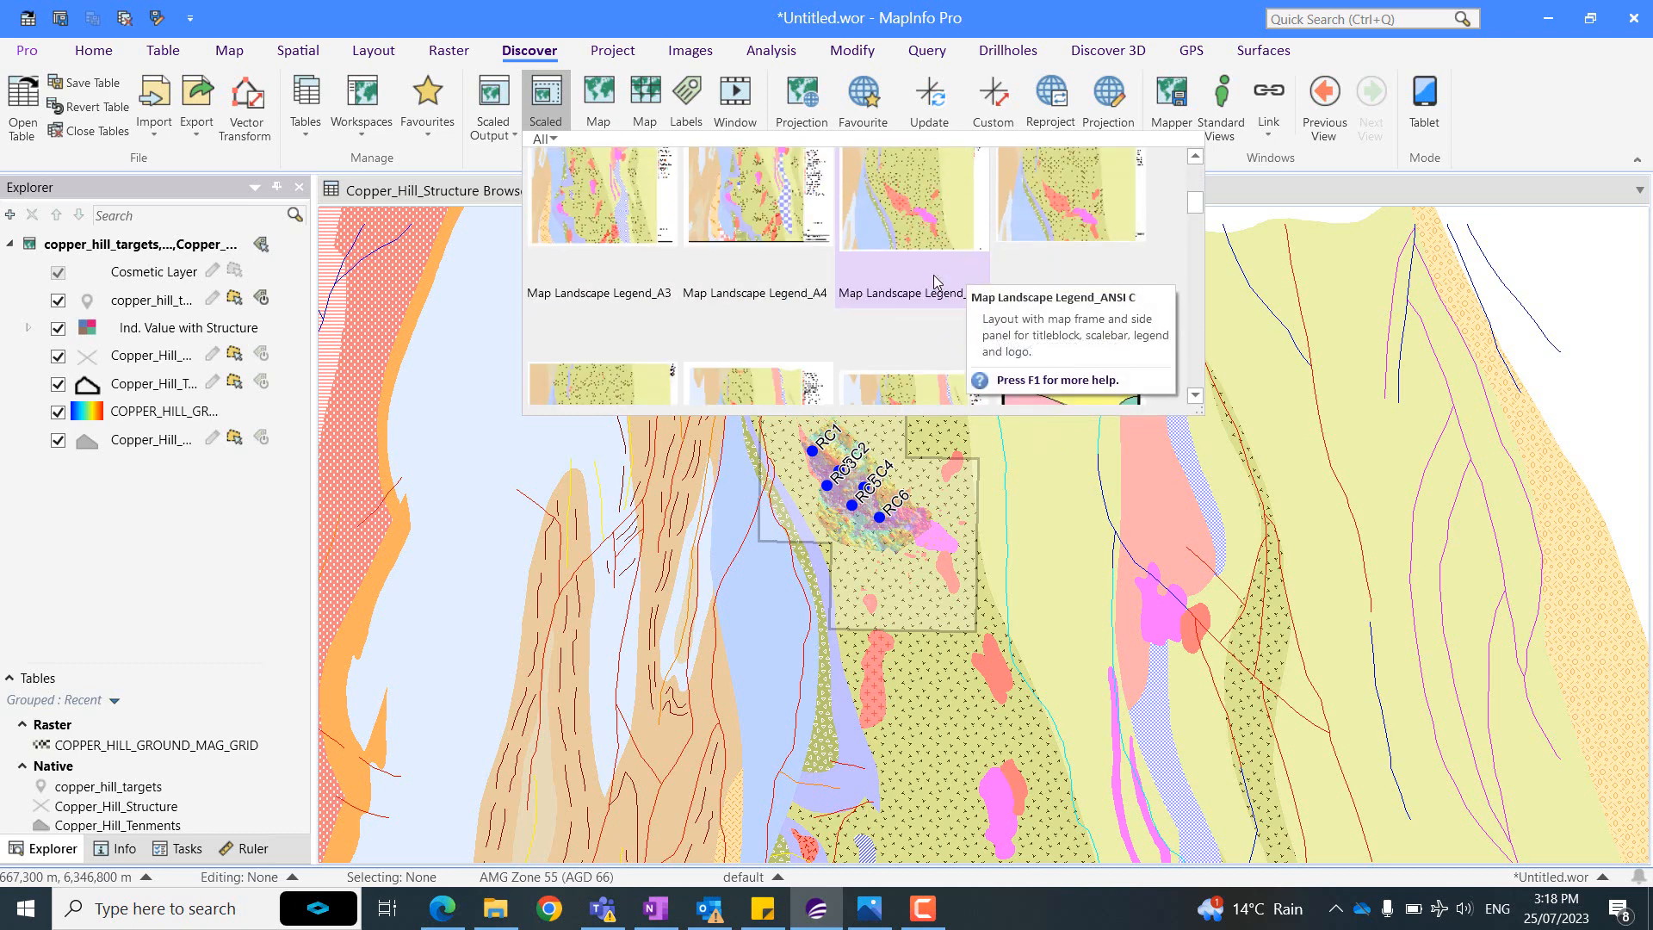
pyautogui.scroll(-3, 935, 281)
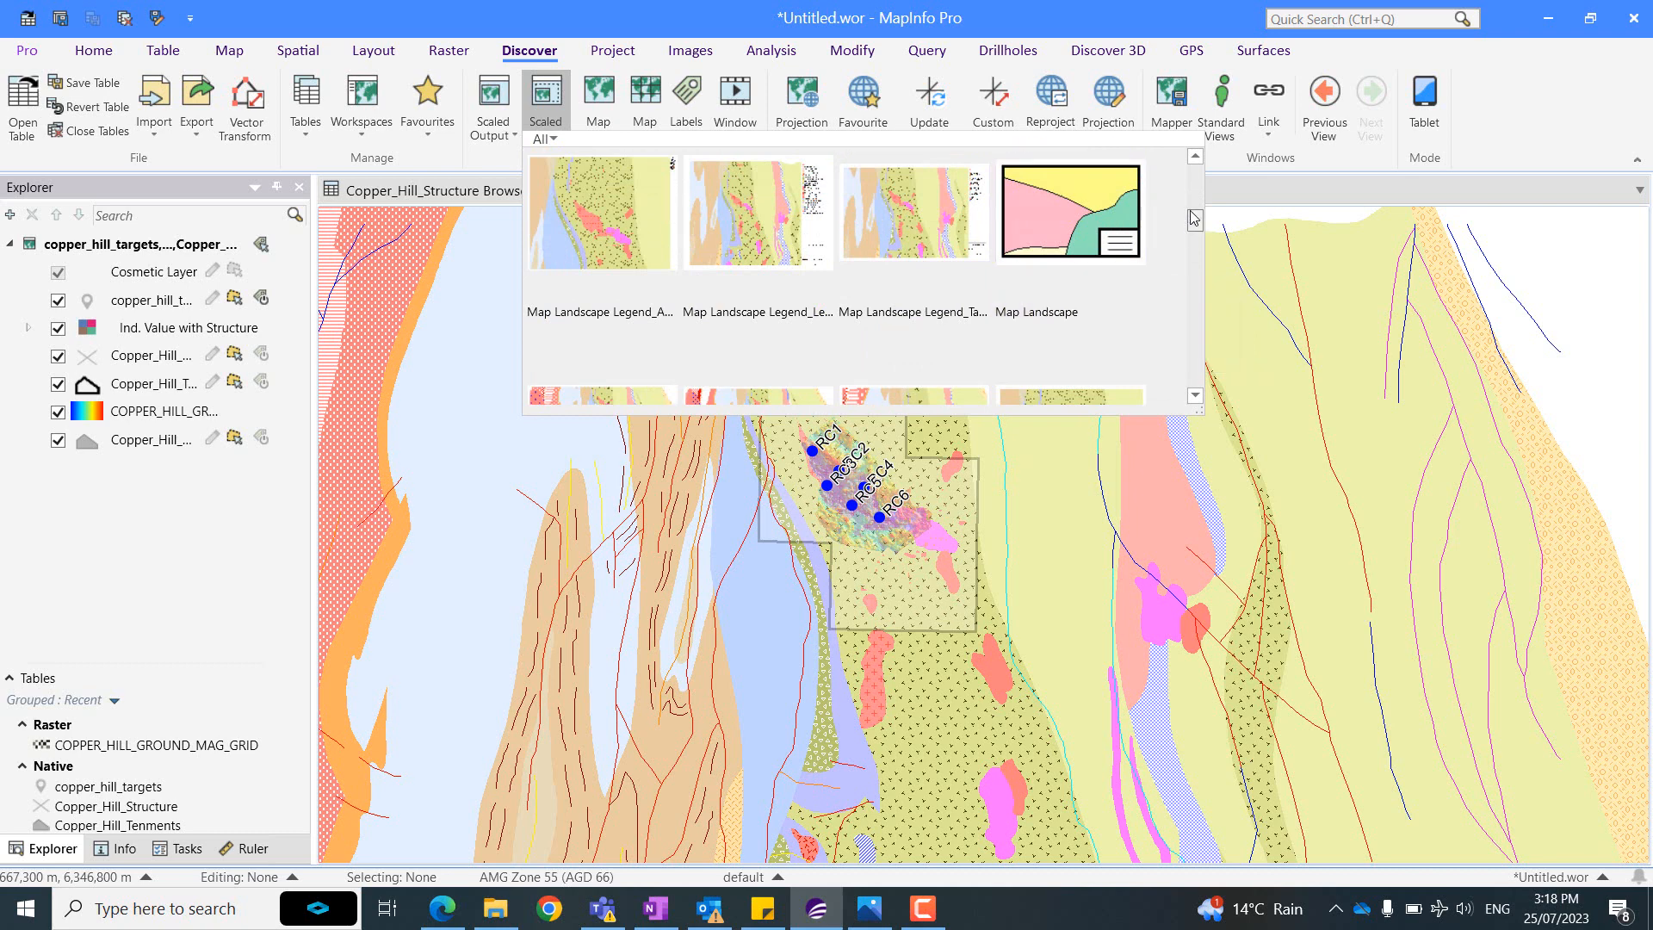
pyautogui.moveTo(1194, 222); pyautogui.dragTo(1193, 179)
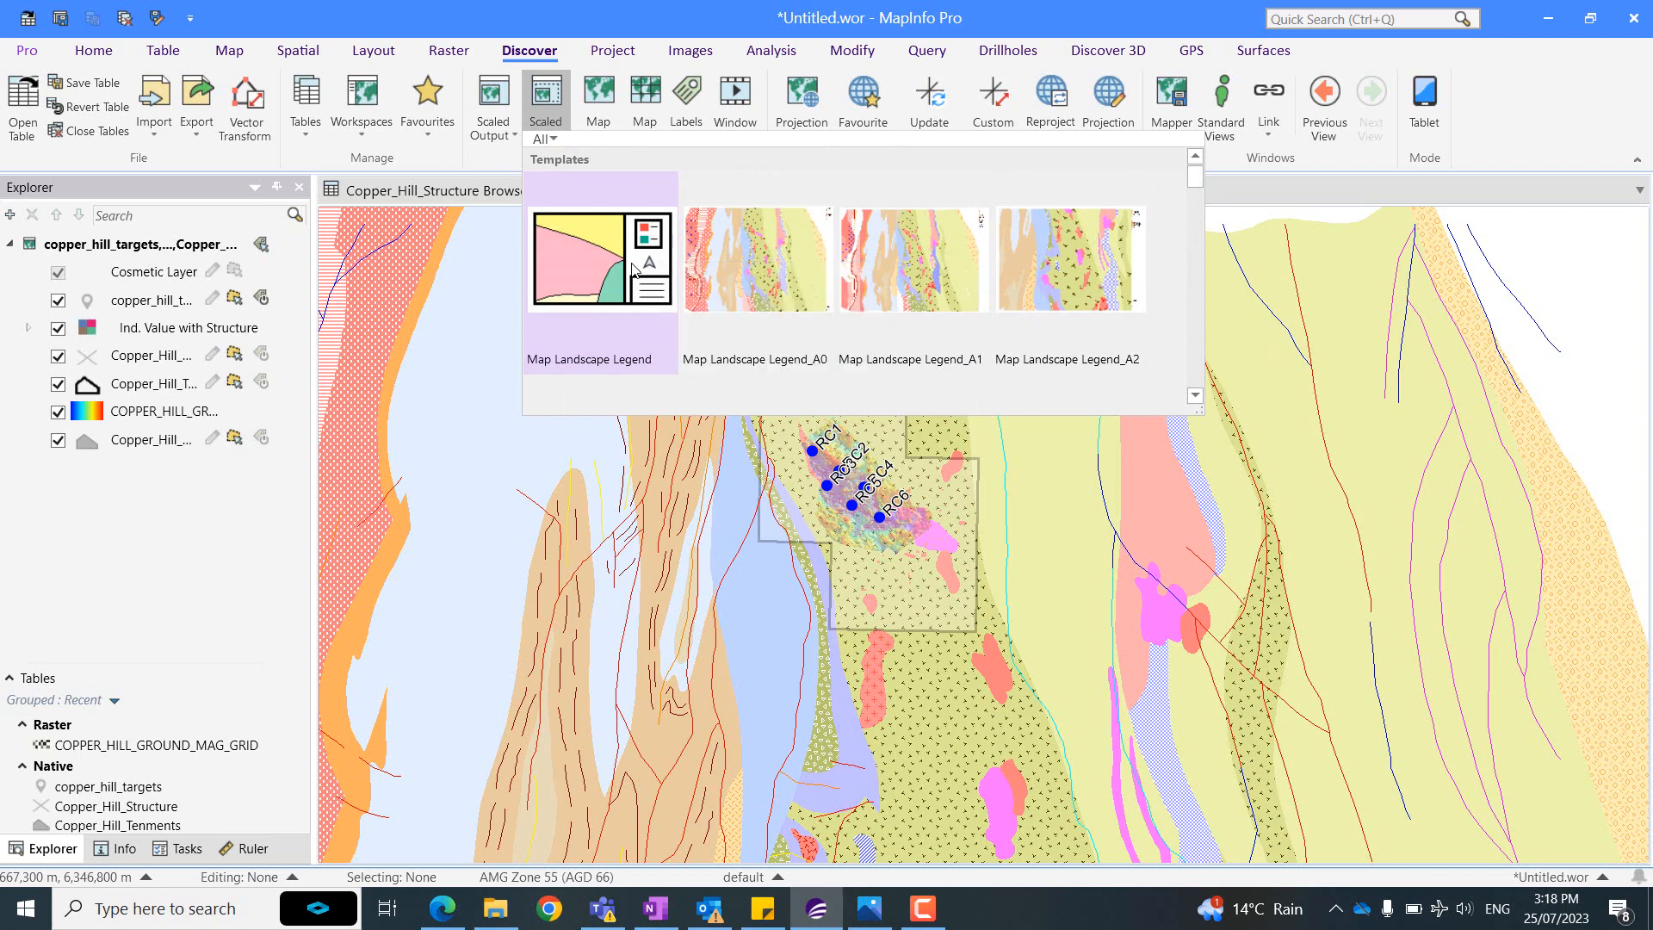
pyautogui.click(623, 269)
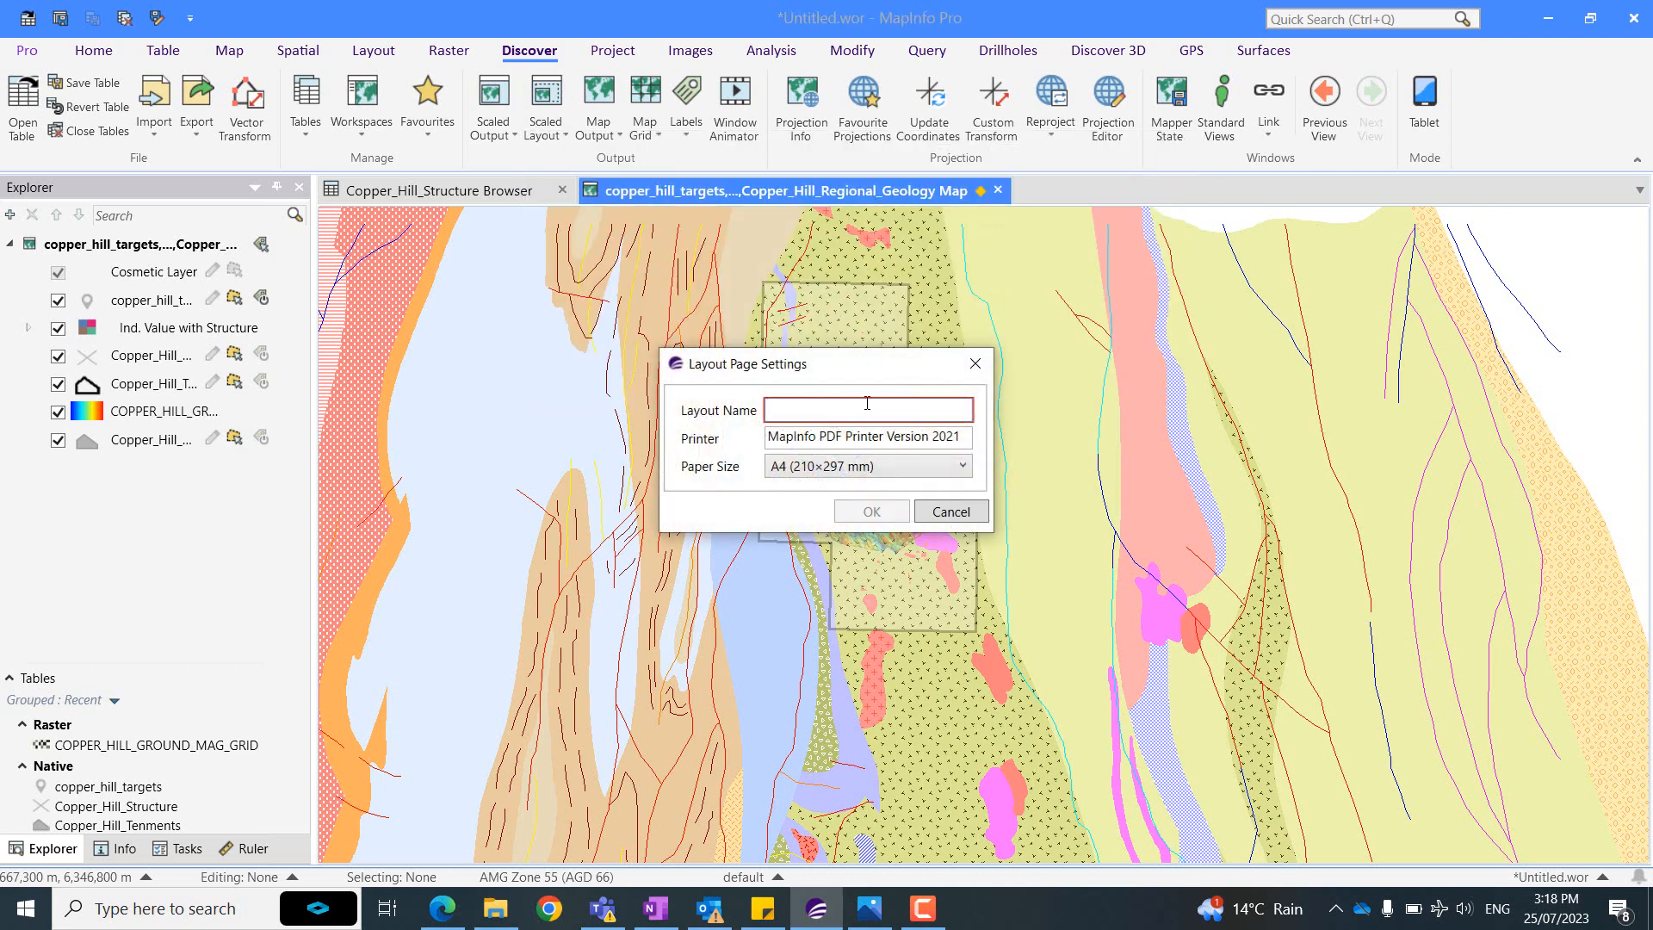
# Name the layout Copper_Hill_Targets on A4 (210×297 mm) paper and give it a Standard Title Block.
pyautogui.write('Copper_Hill_Targets')
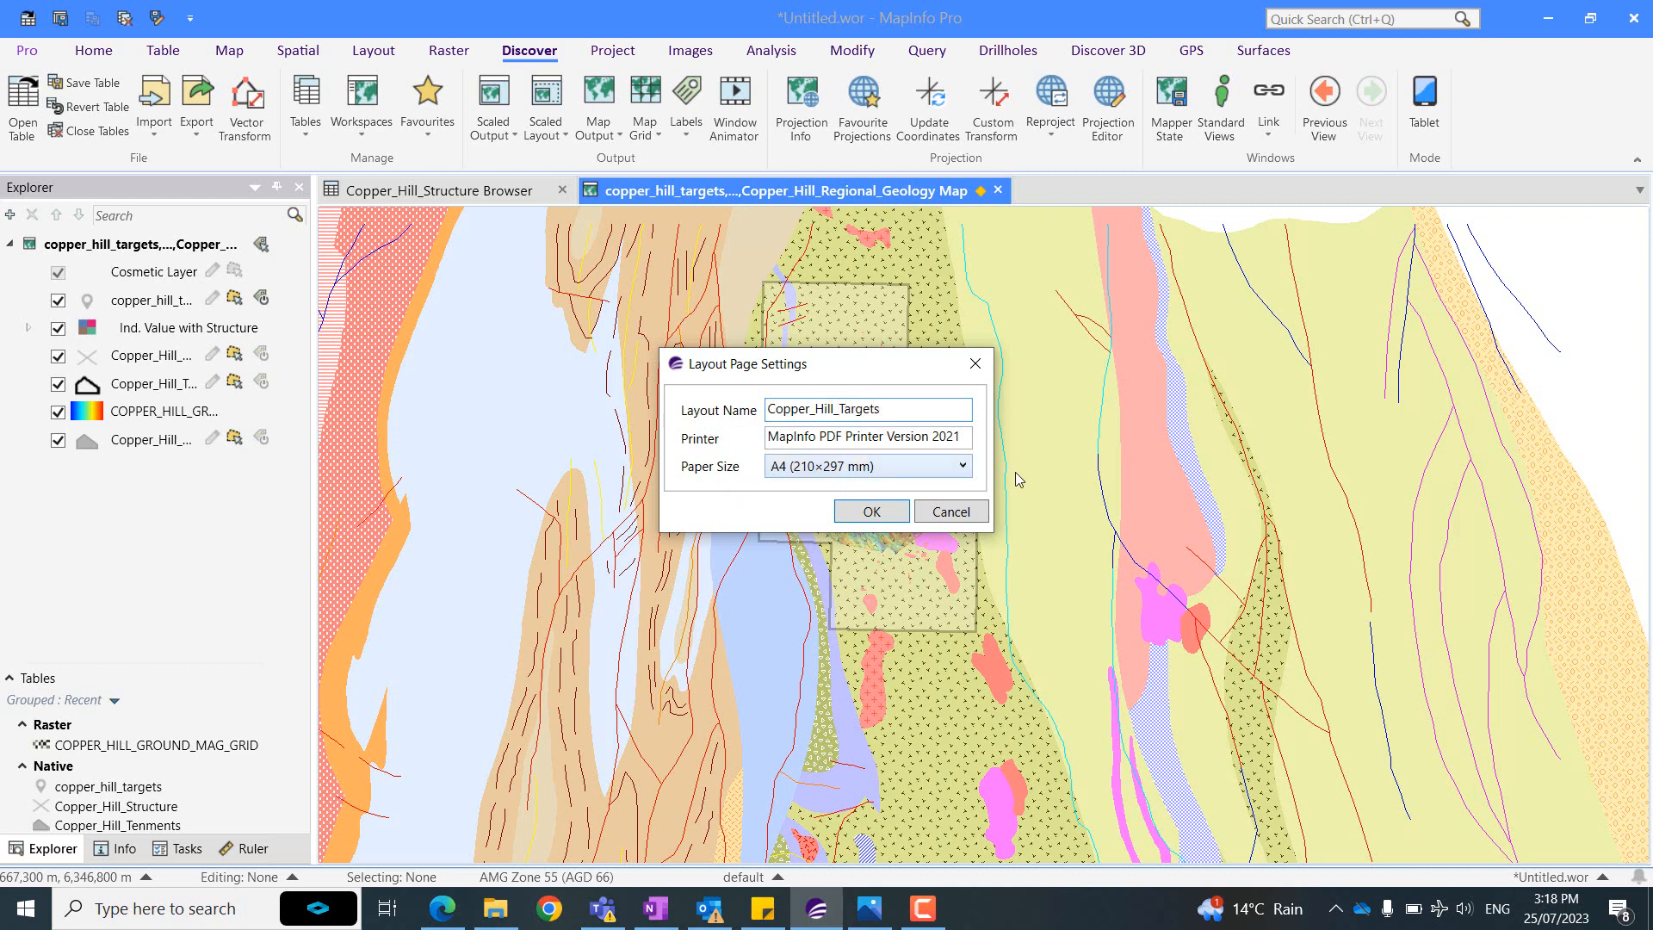
pyautogui.click(934, 473)
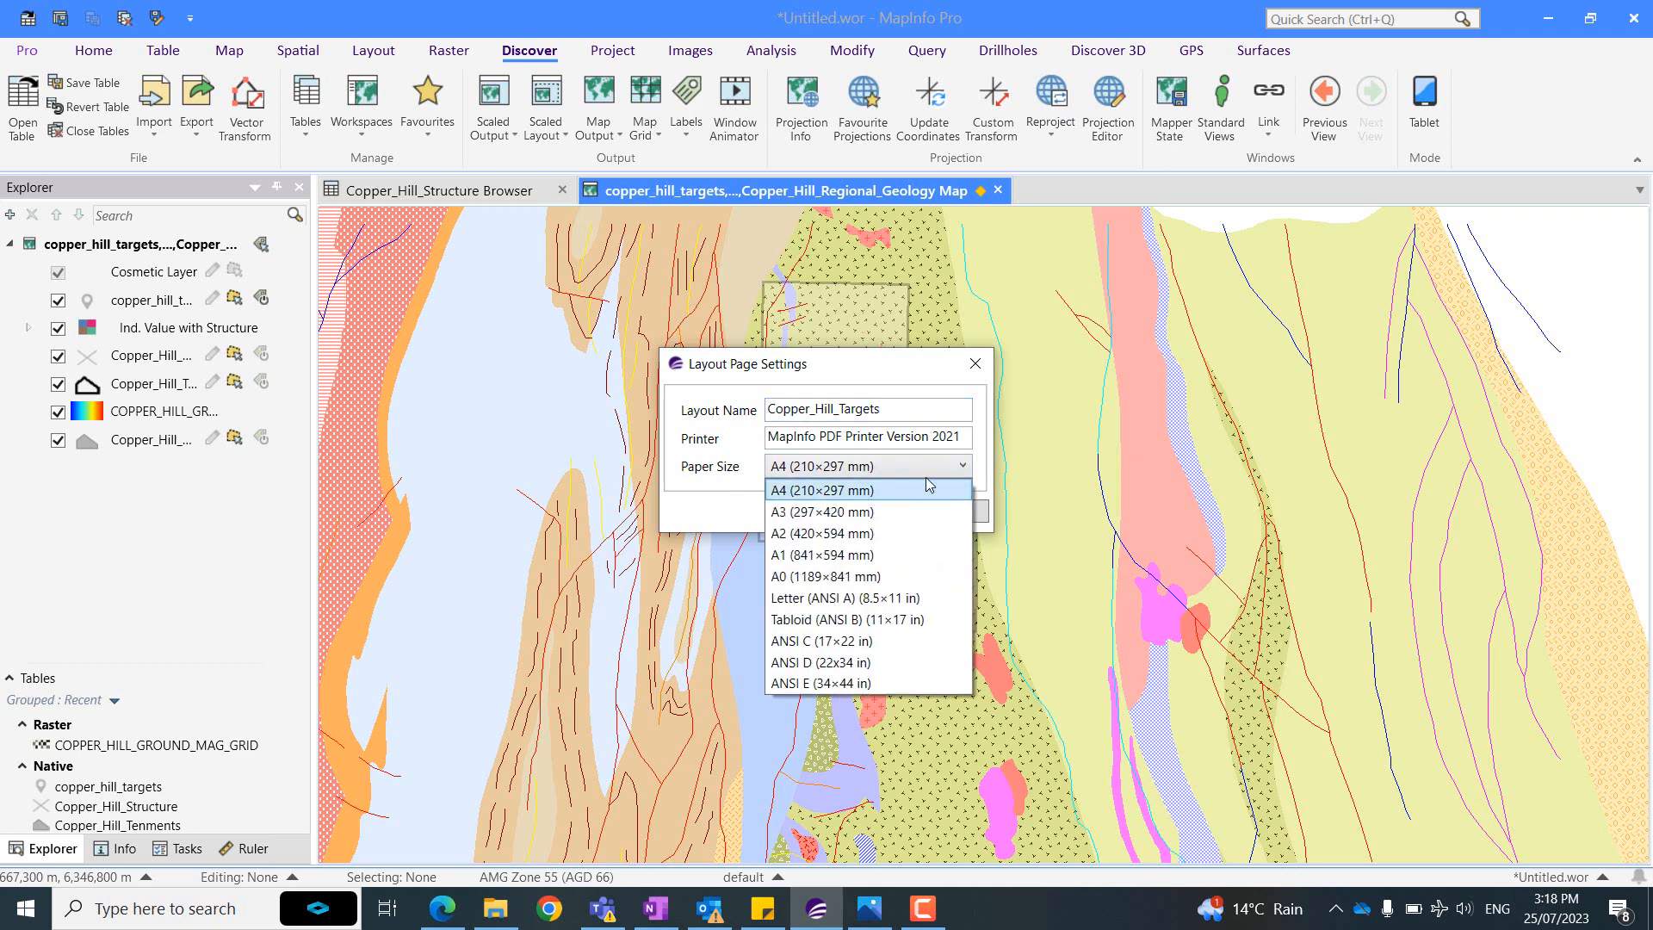
pyautogui.click(923, 466)
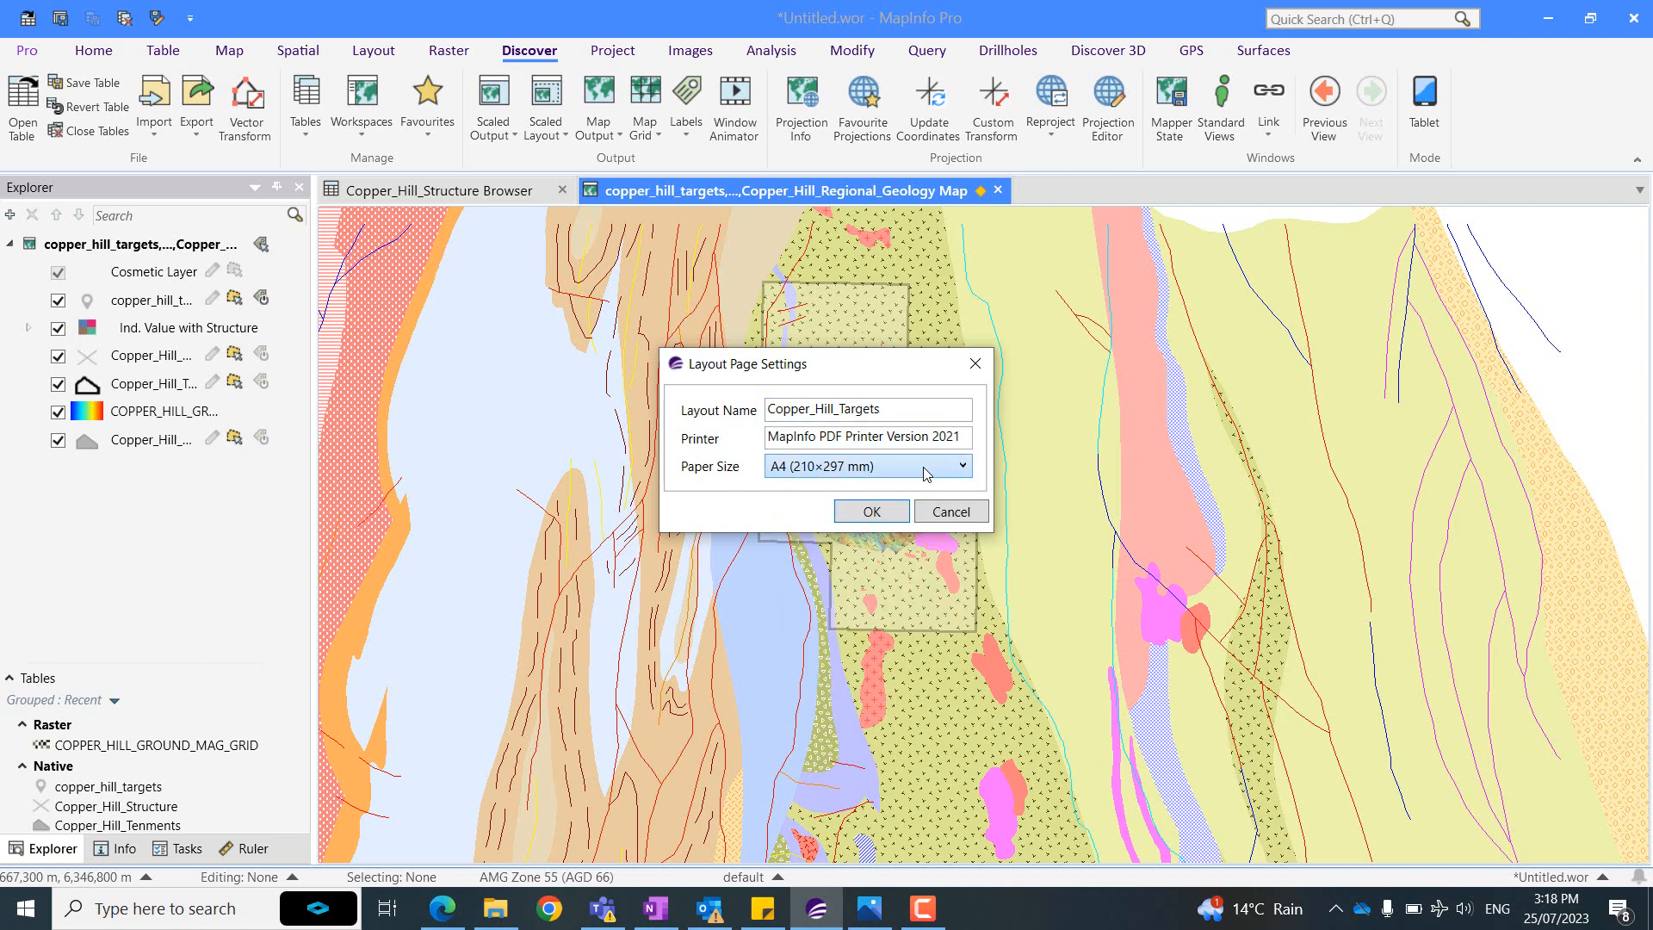
pyautogui.click(871, 511)
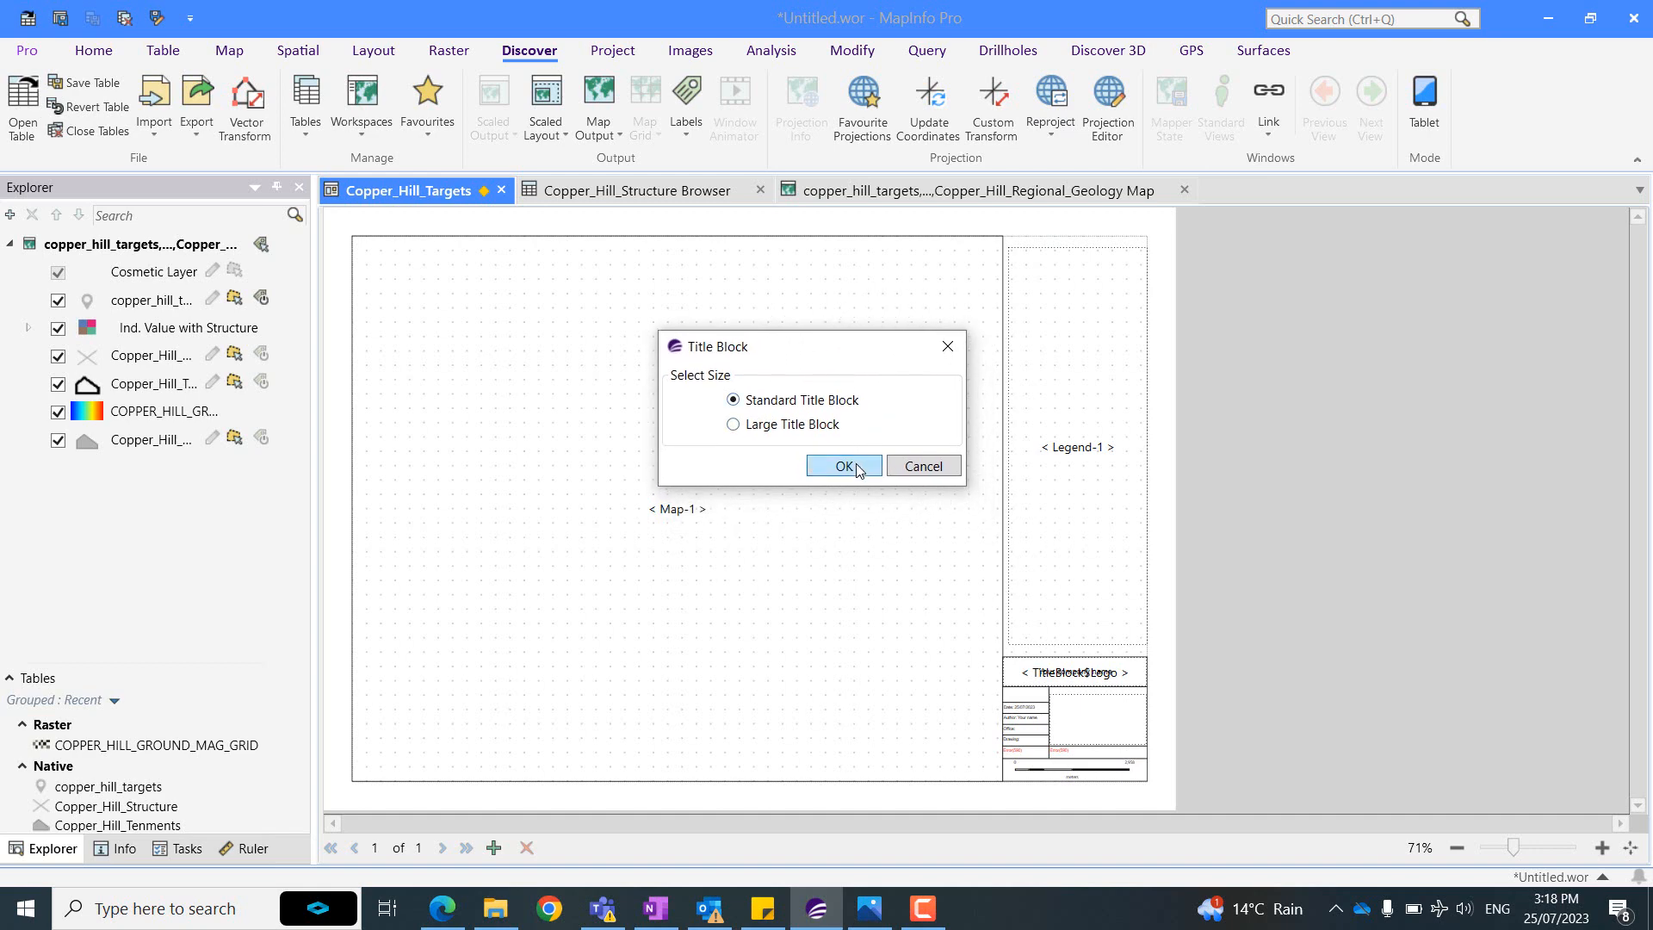
pyautogui.click(833, 465)
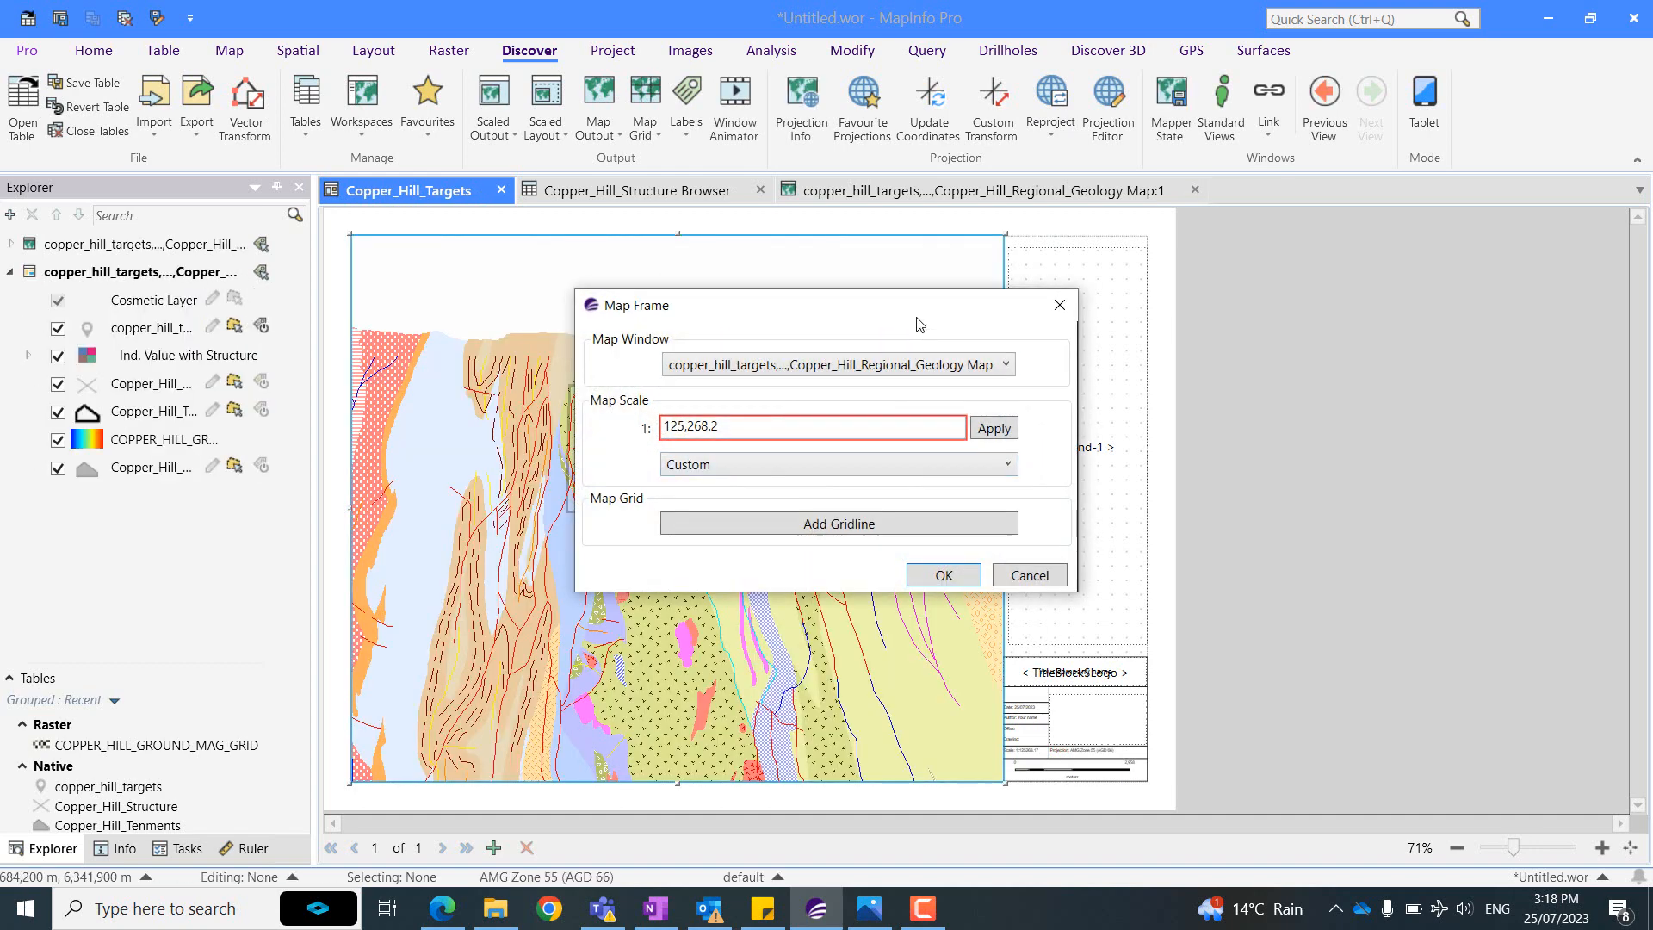
# Move the Map Frame dialog off the map, set the map scale to 1:48,000 and reposition the map within the frame.
pyautogui.moveTo(861, 325); pyautogui.dragTo(910, 330)
pyautogui.moveTo(1230, 322); pyautogui.dragTo(1304, 293)
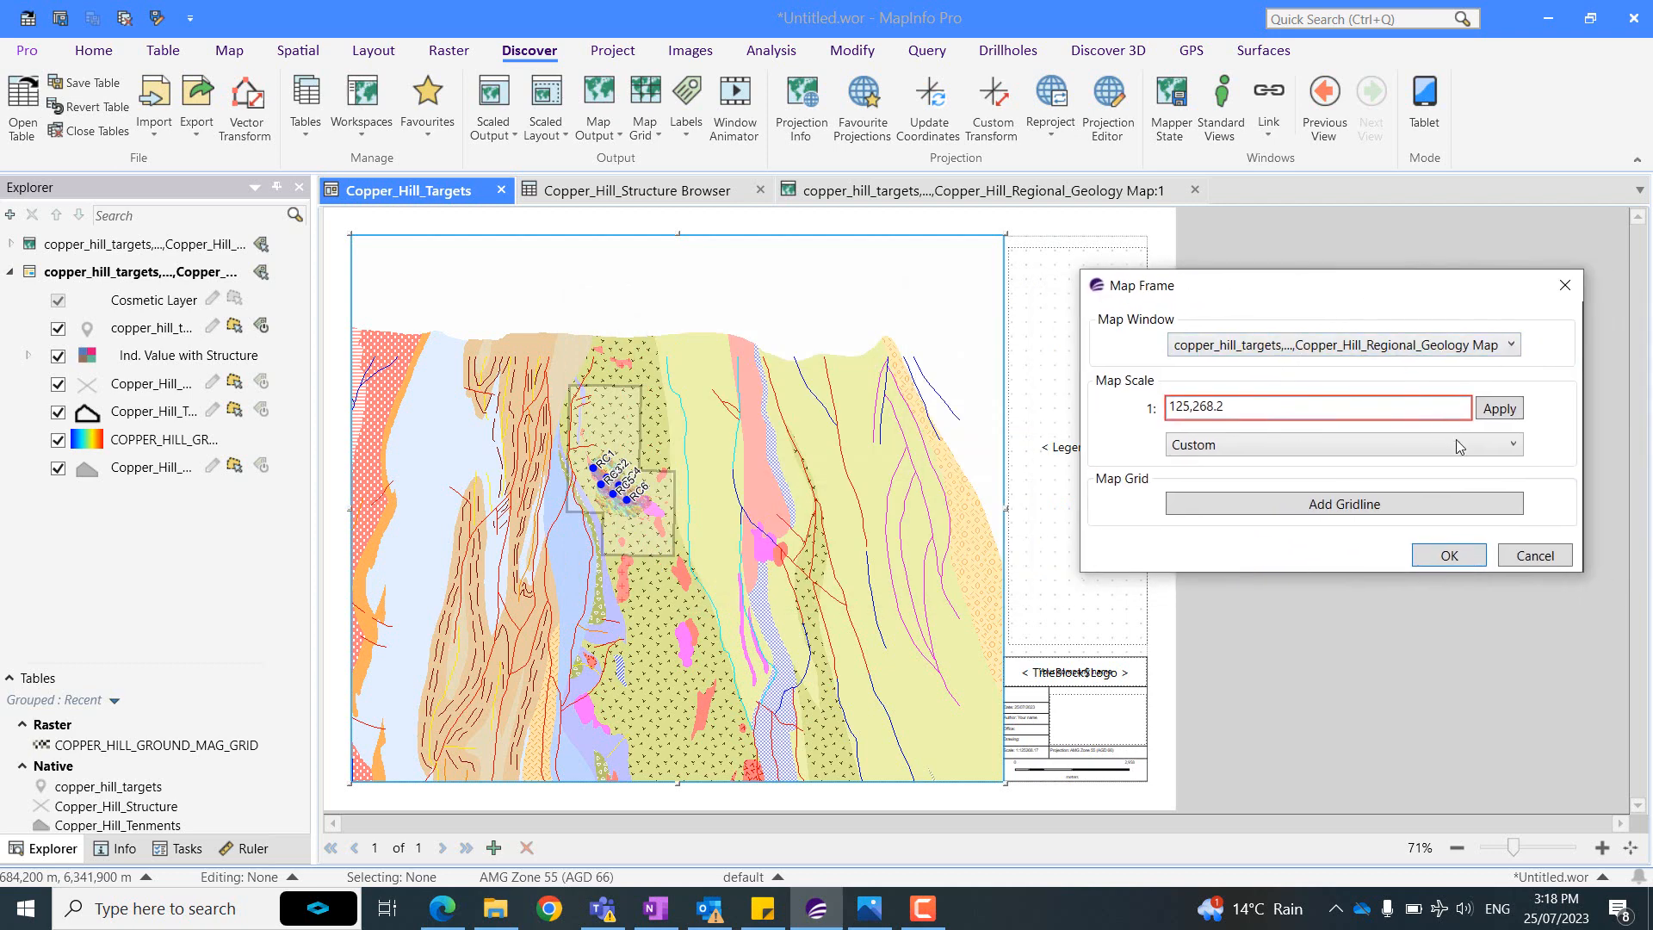
pyautogui.click(1504, 454)
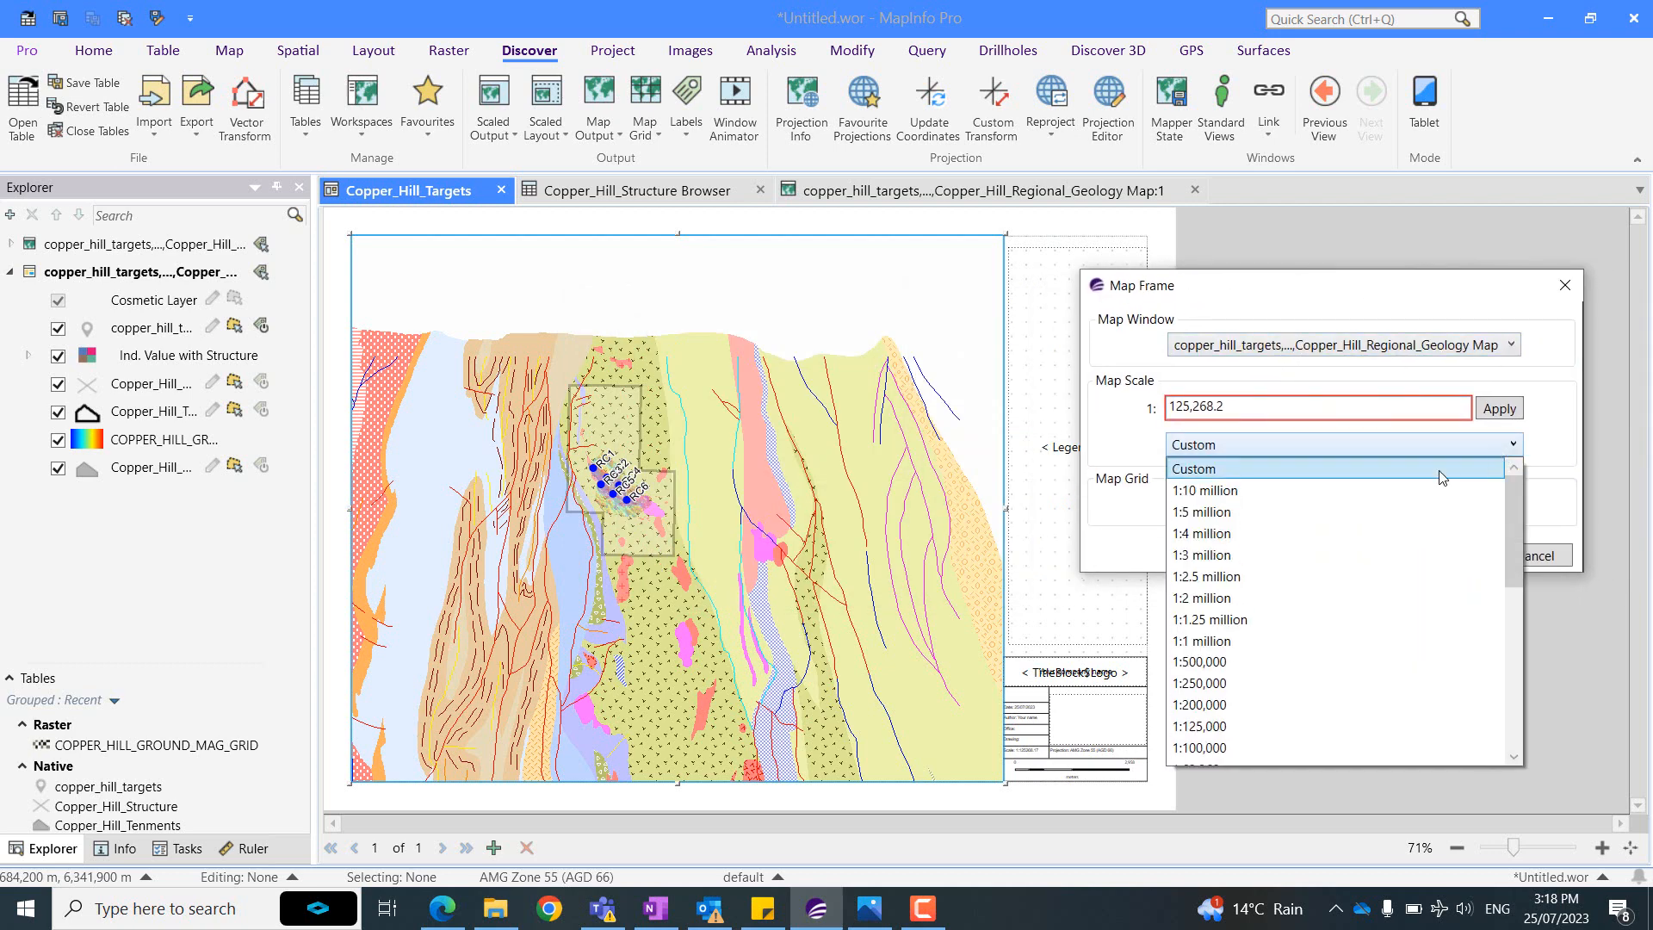
pyautogui.scroll(-4, 1306, 702)
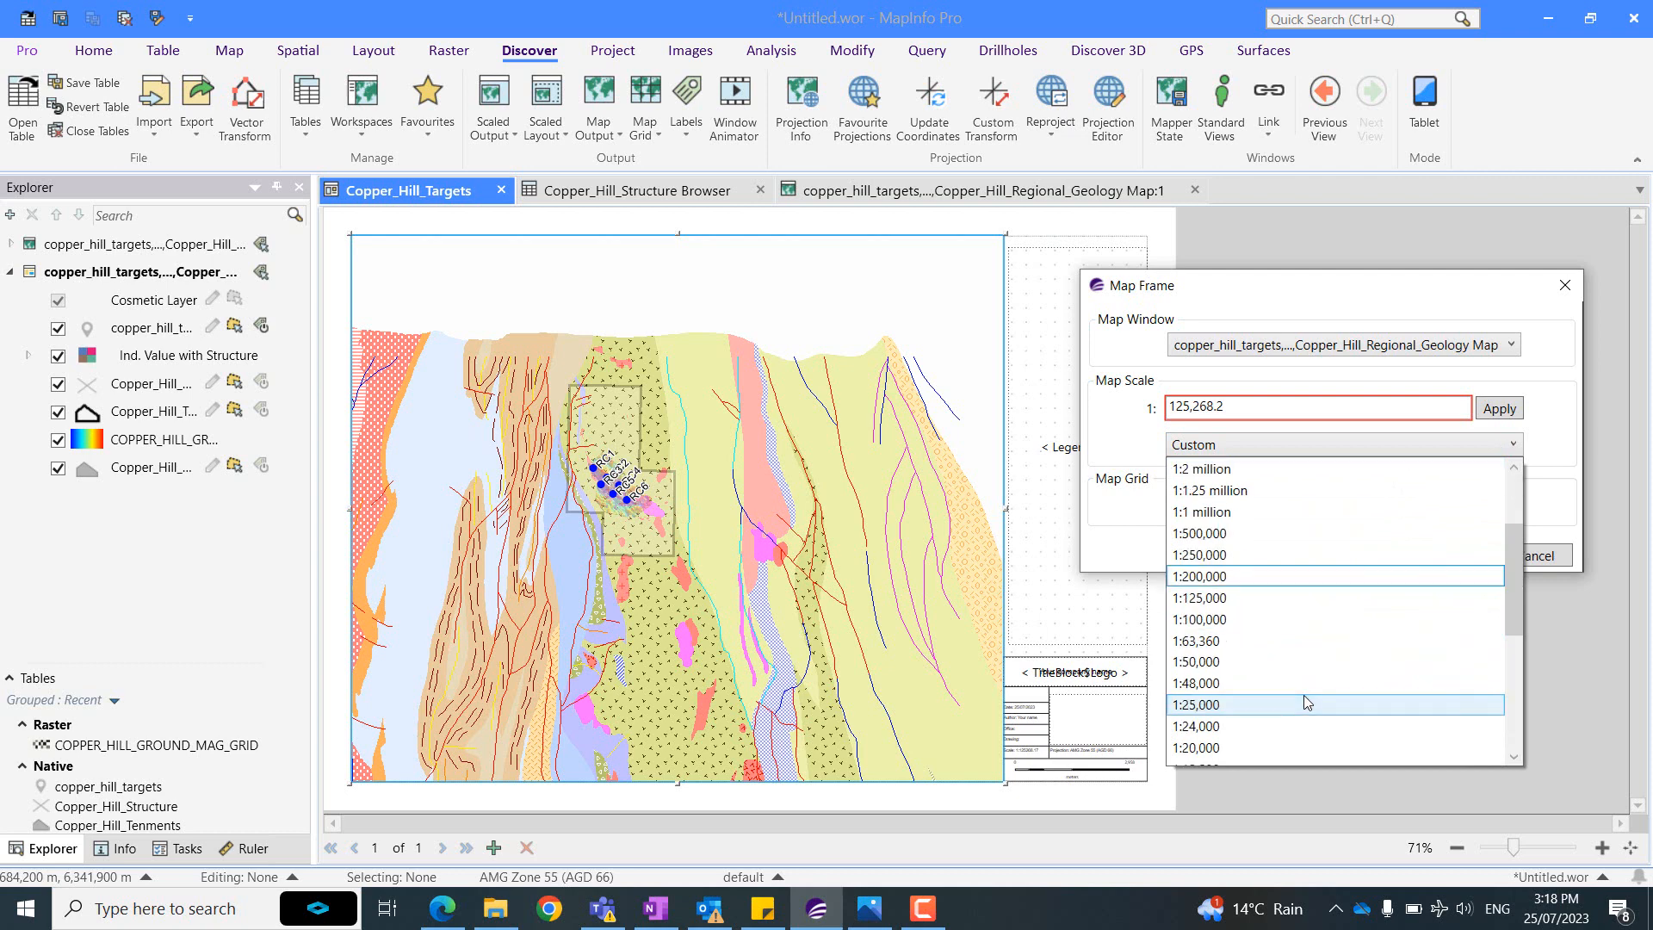
pyautogui.click(1306, 674)
pyautogui.moveTo(673, 379); pyautogui.dragTo(762, 478)
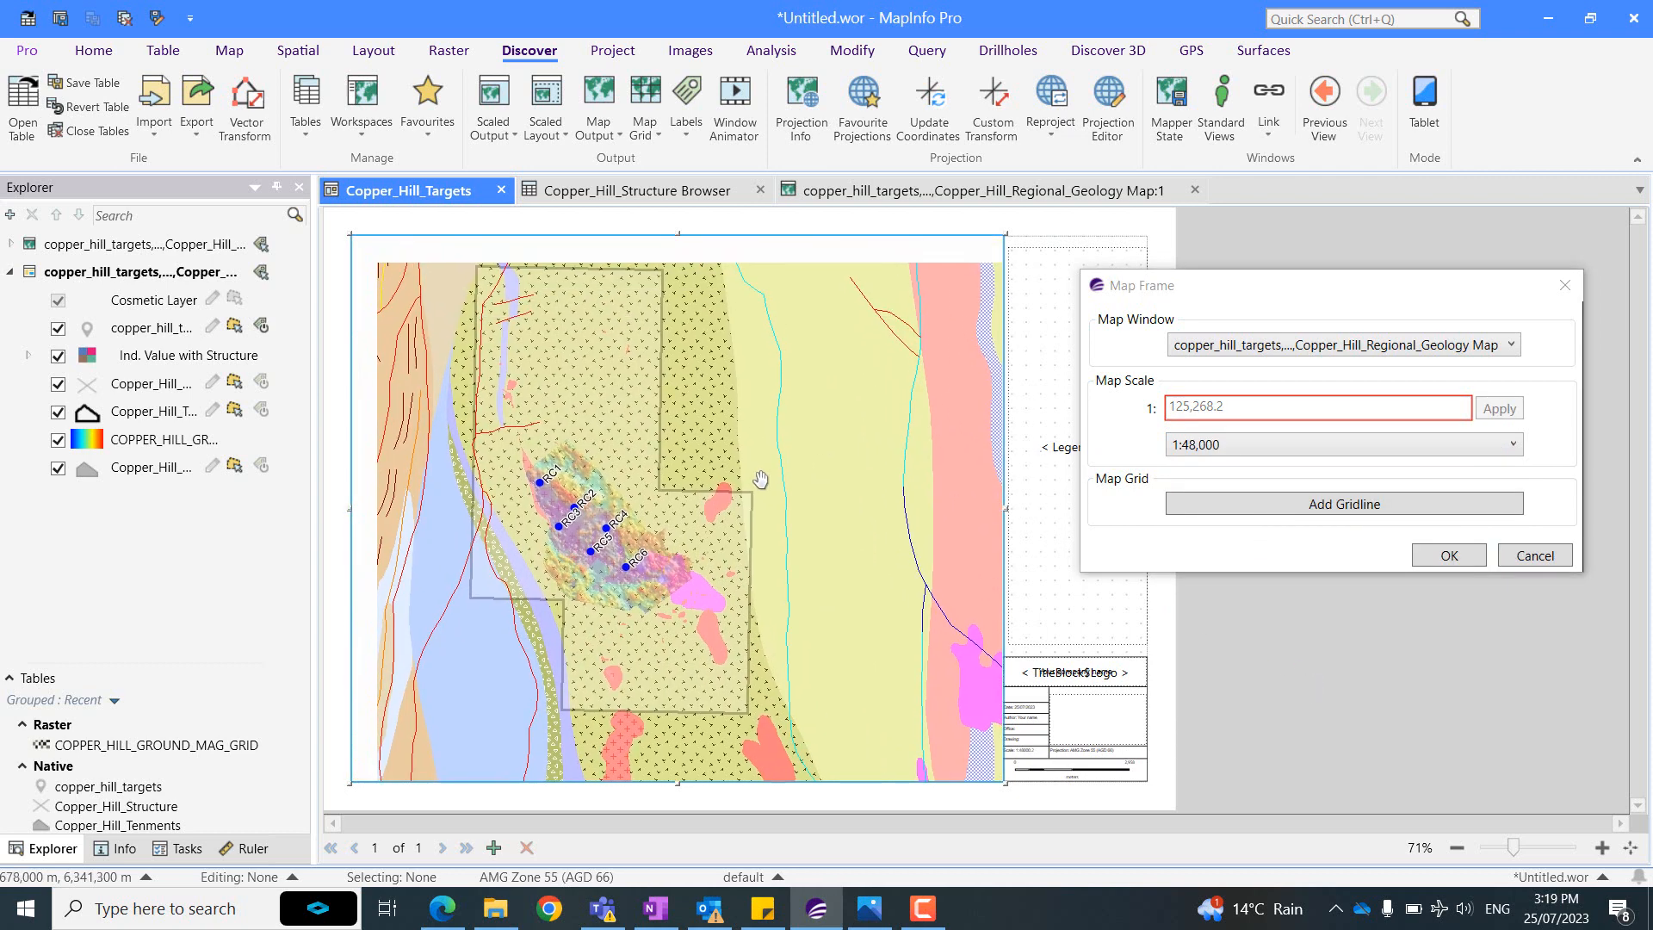
# Change the map frame's scale to 1:50,000 and try zooming the map inside the frame.
pyautogui.click(1388, 444)
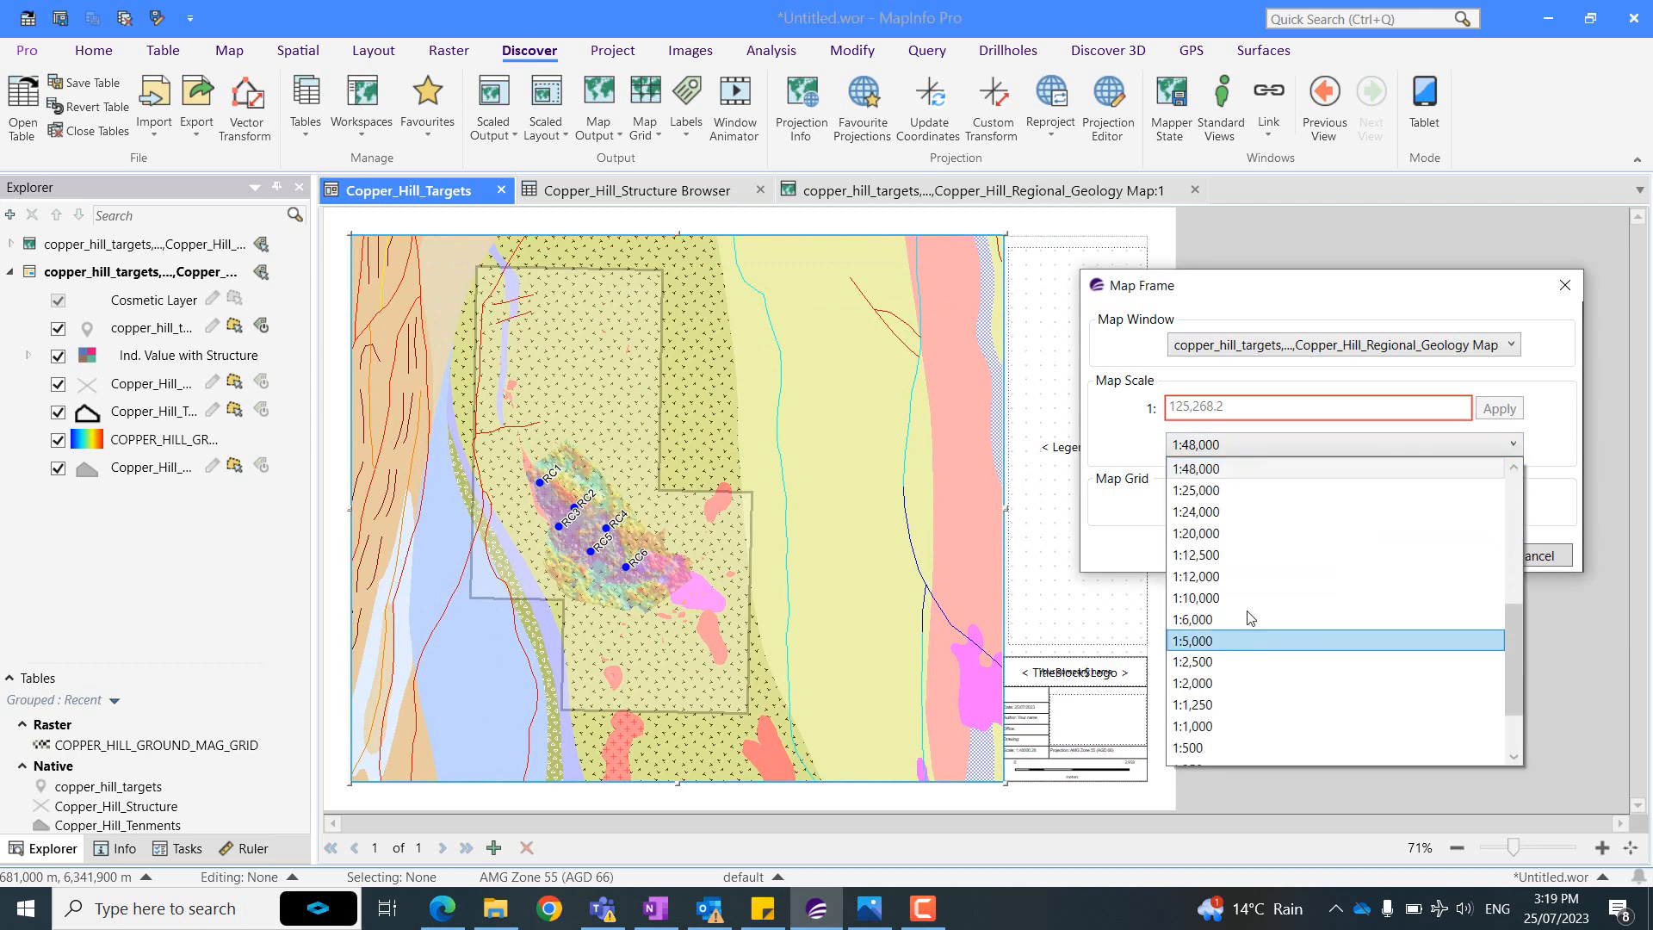
pyautogui.scroll(2, 1239, 667)
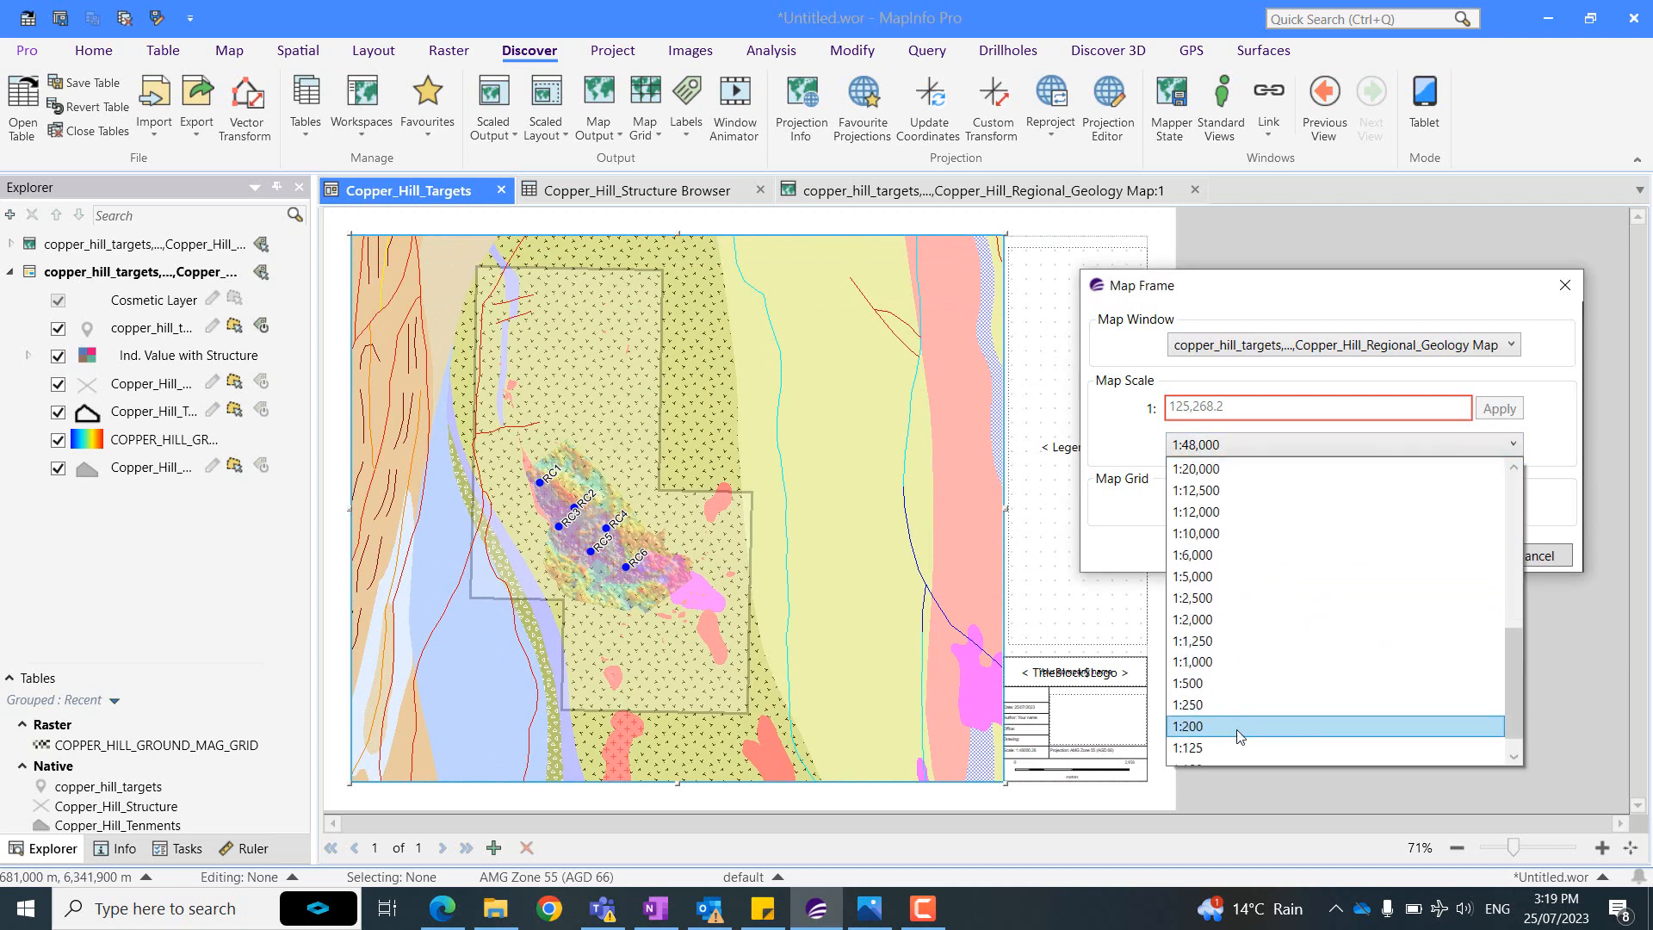
pyautogui.click(1250, 556)
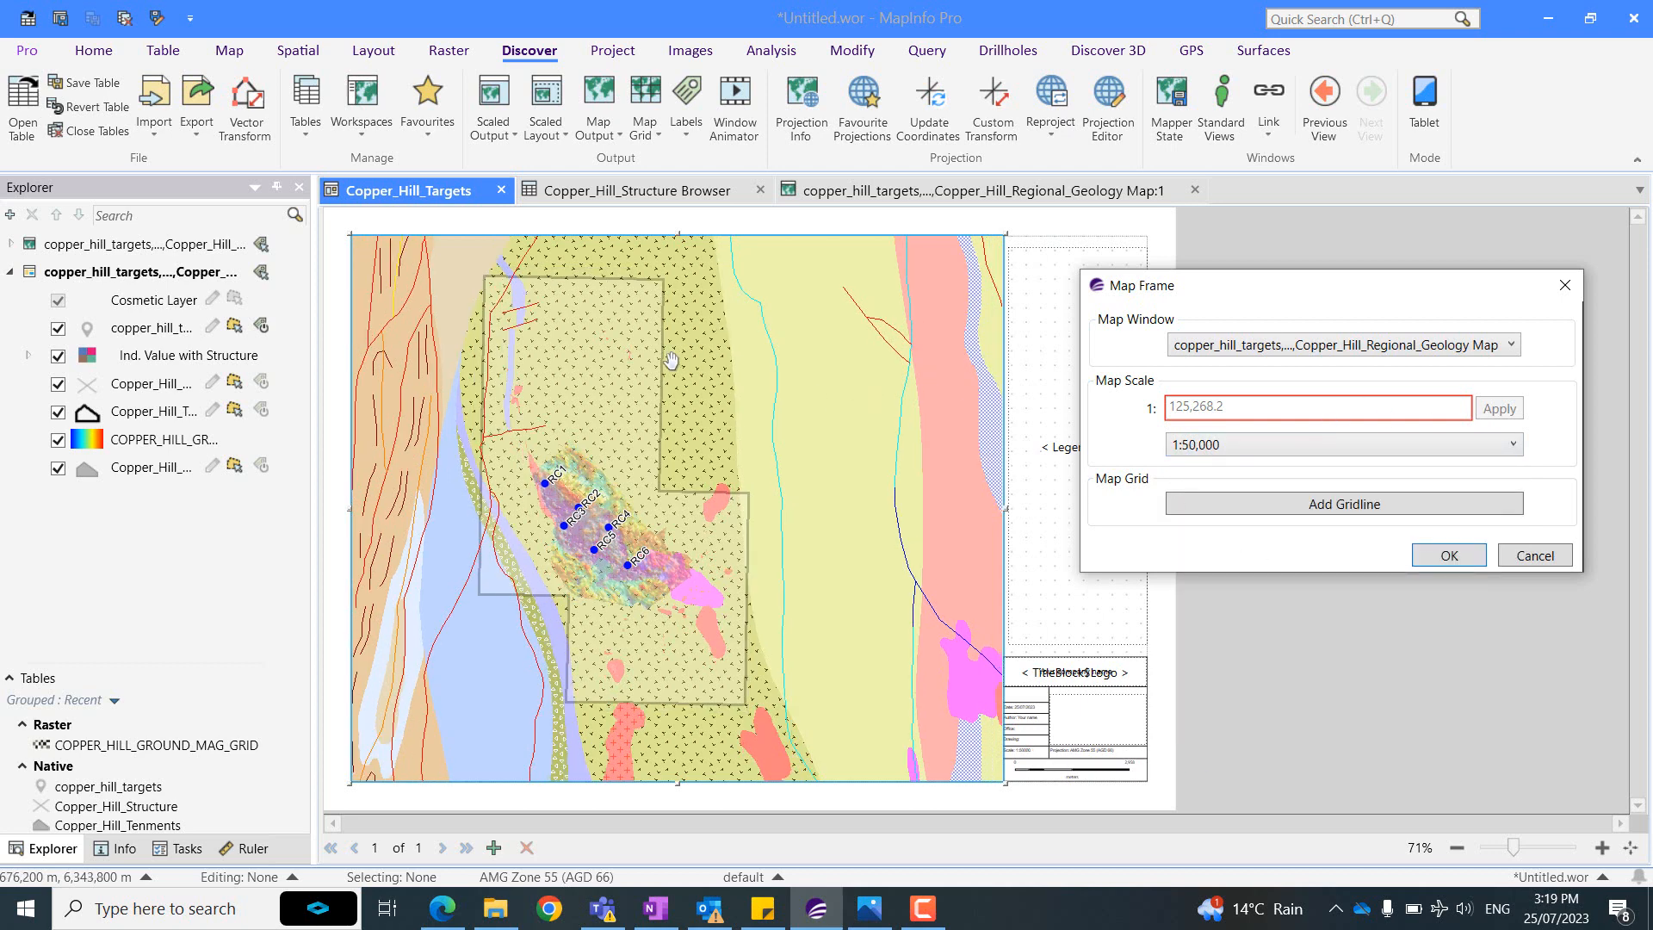
pyautogui.scroll(2, 530, 389)
pyautogui.scroll(-2, 542, 383)
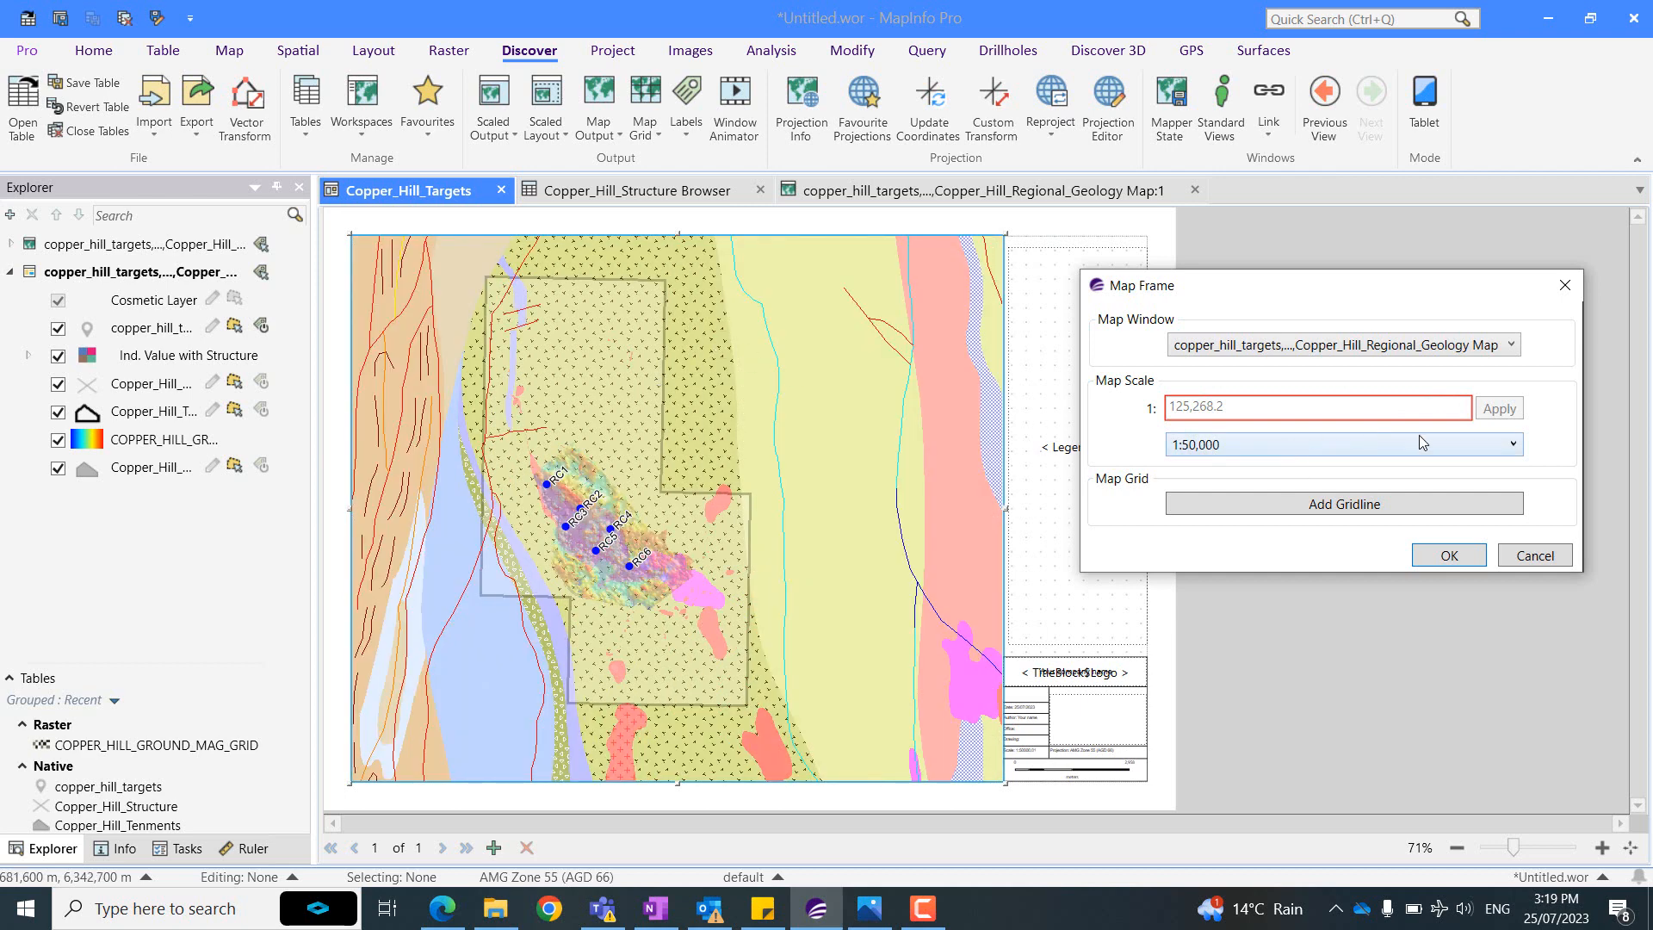
# Switch the map frame's scale to Custom and zoom freely around the drill targets.
pyautogui.click(1509, 453)
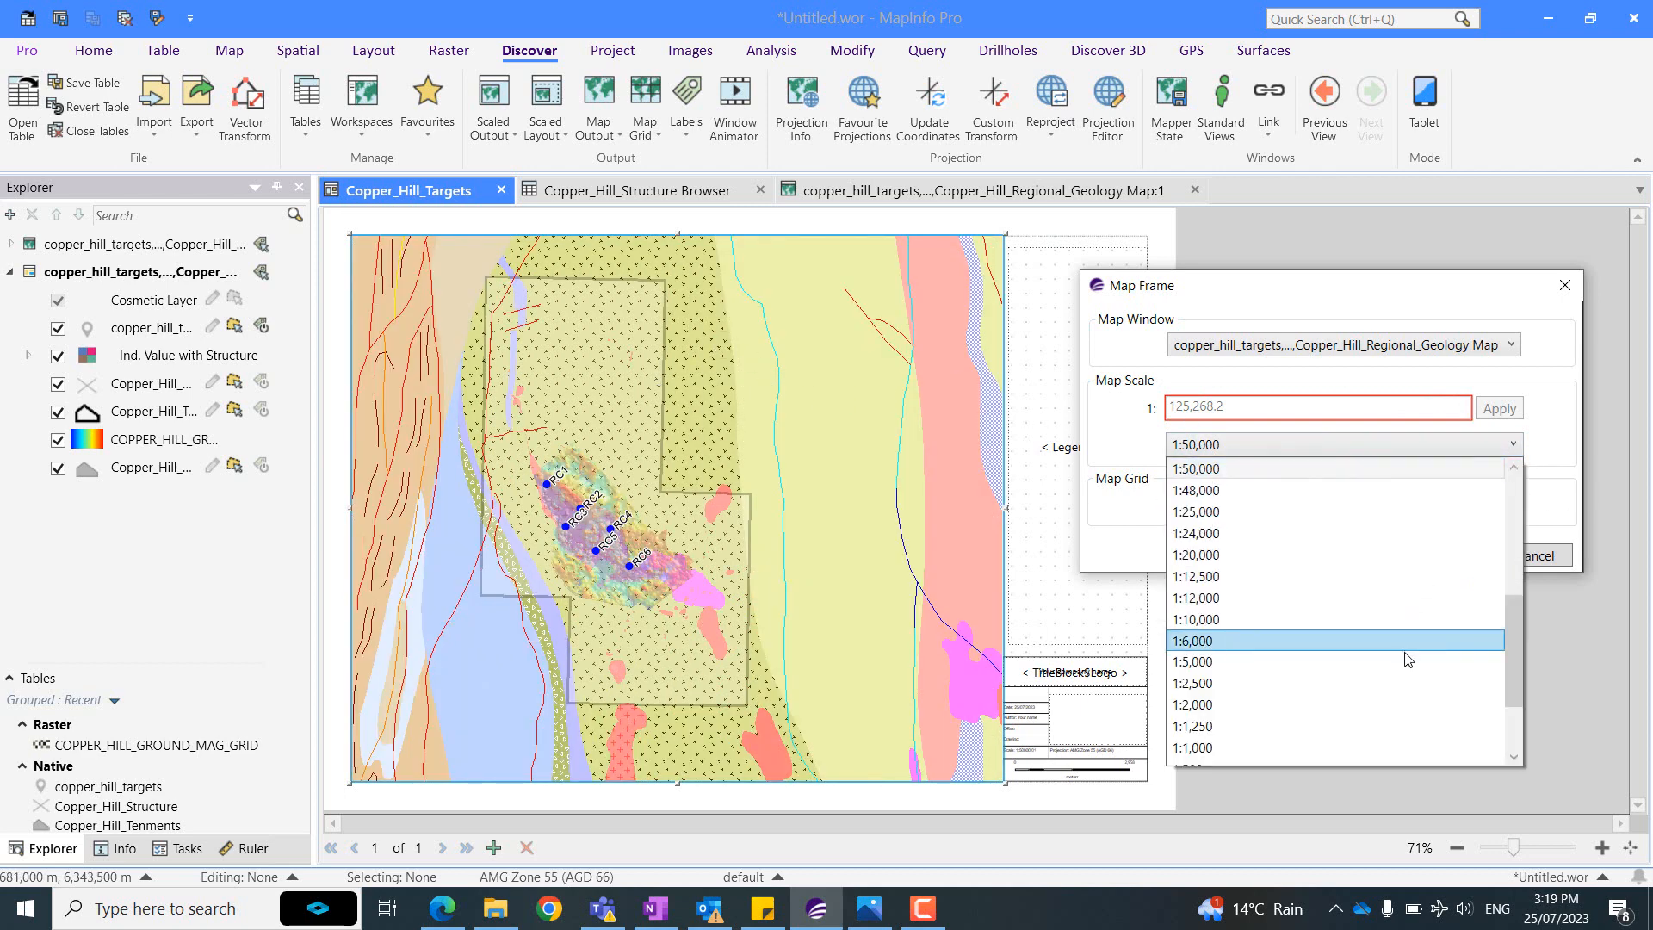
pyautogui.scroll(-4, 1398, 693)
pyautogui.scroll(8, 1401, 694)
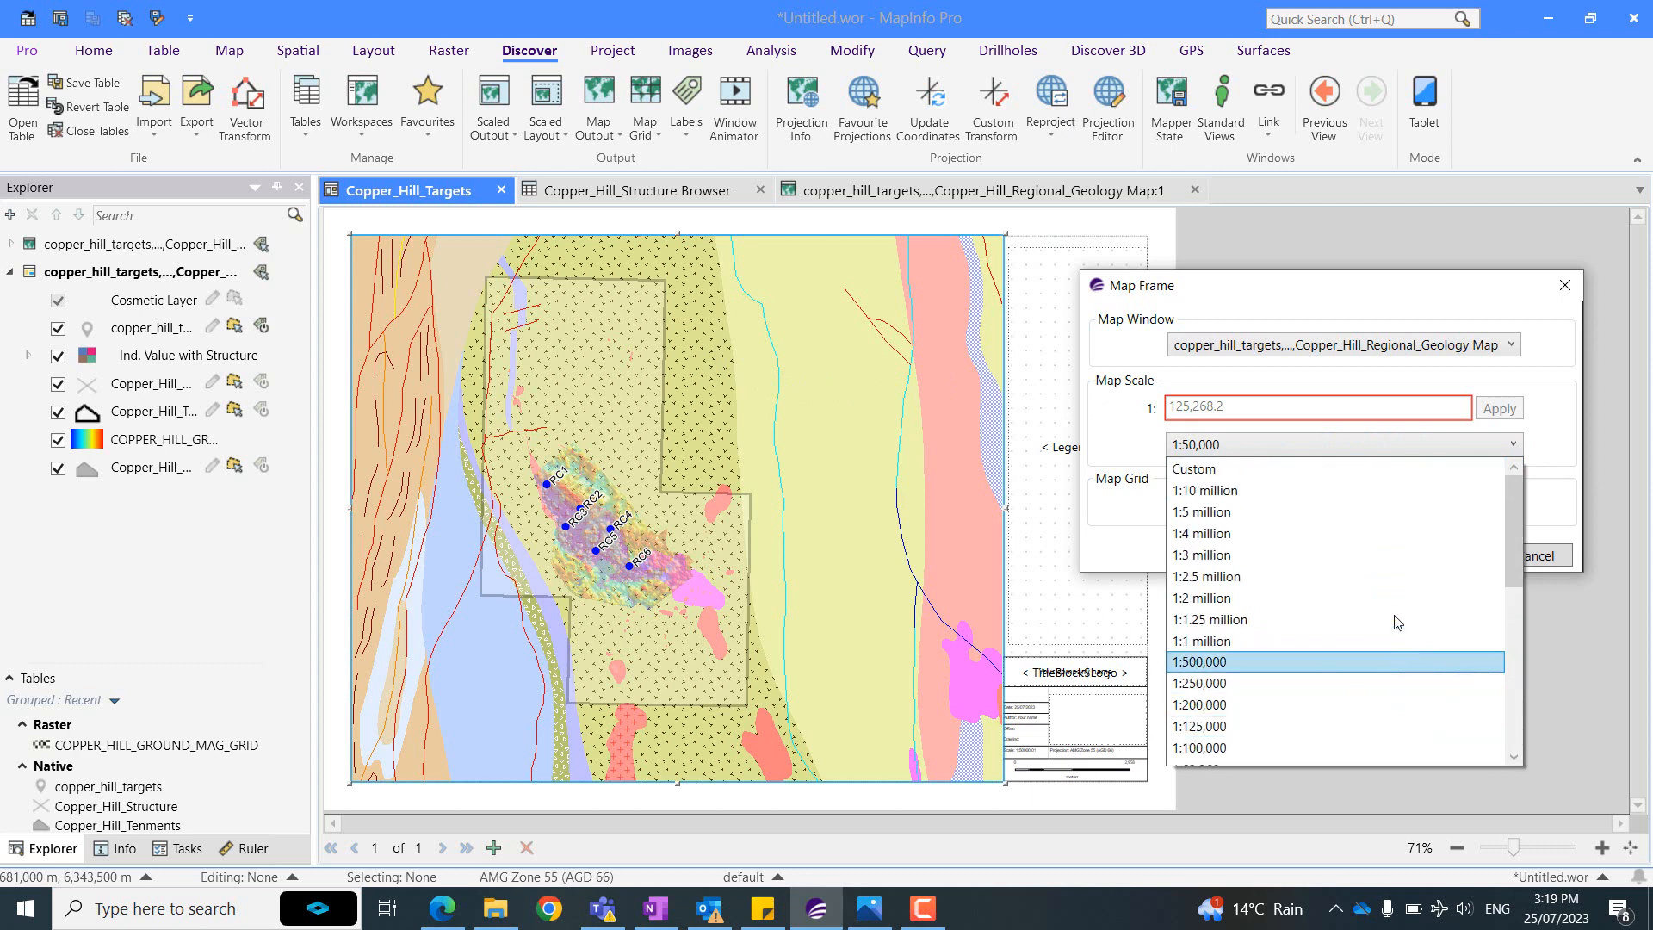
pyautogui.click(1272, 466)
pyautogui.scroll(1, 702, 534)
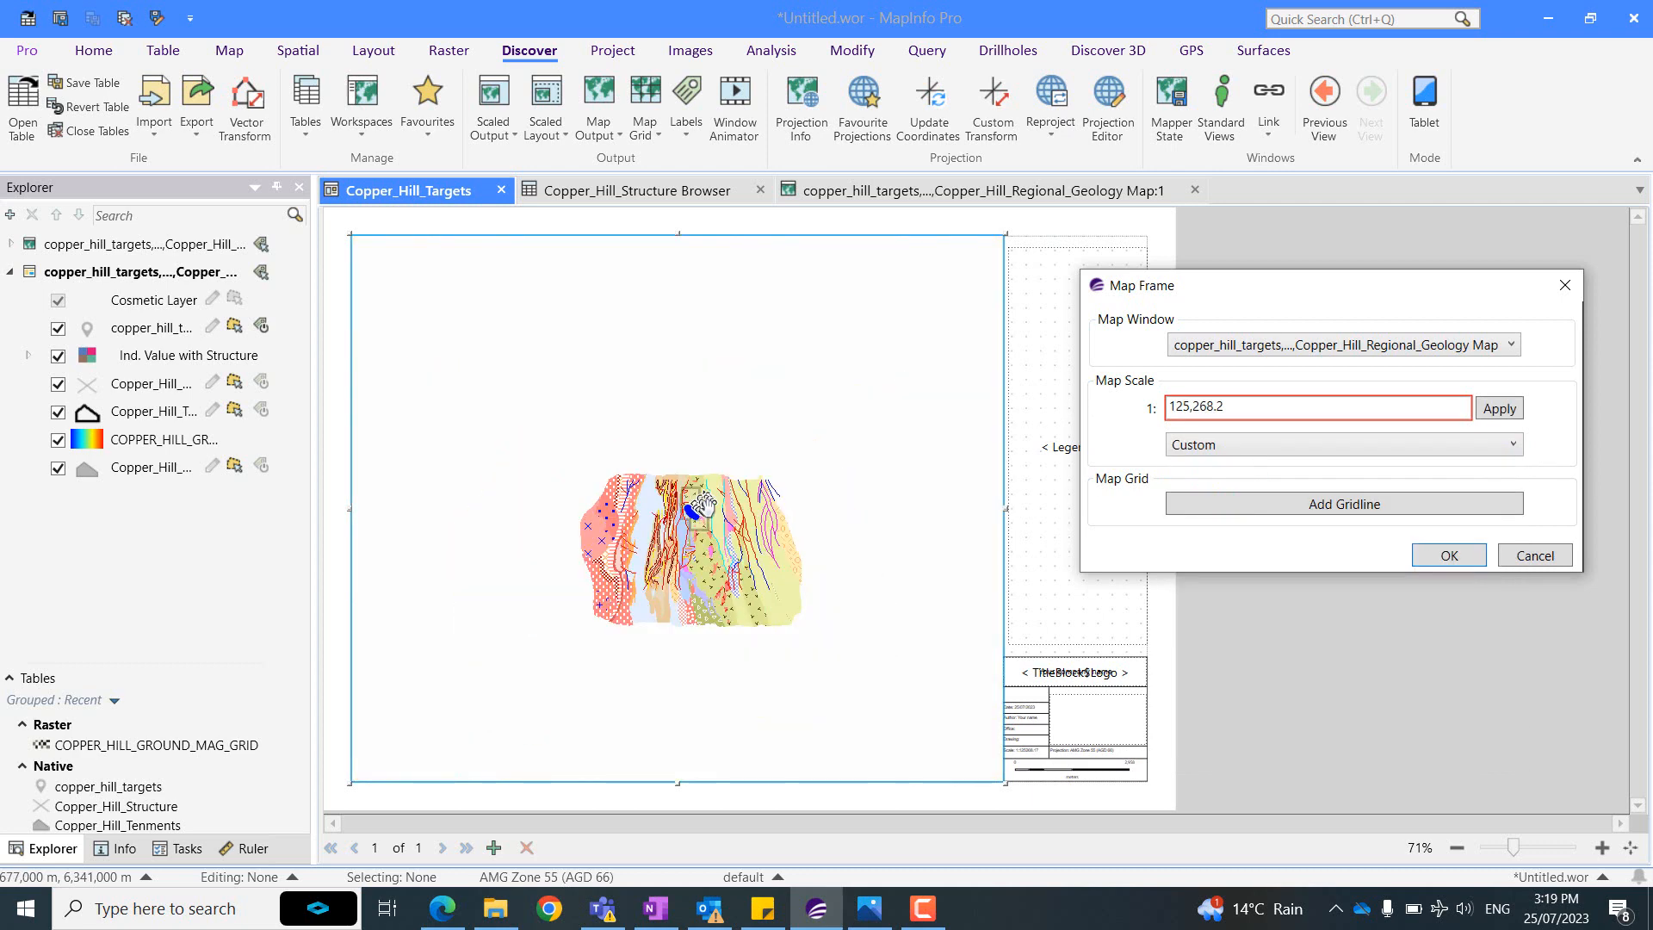
pyautogui.scroll(1, 723, 448)
pyautogui.scroll(-2, 723, 447)
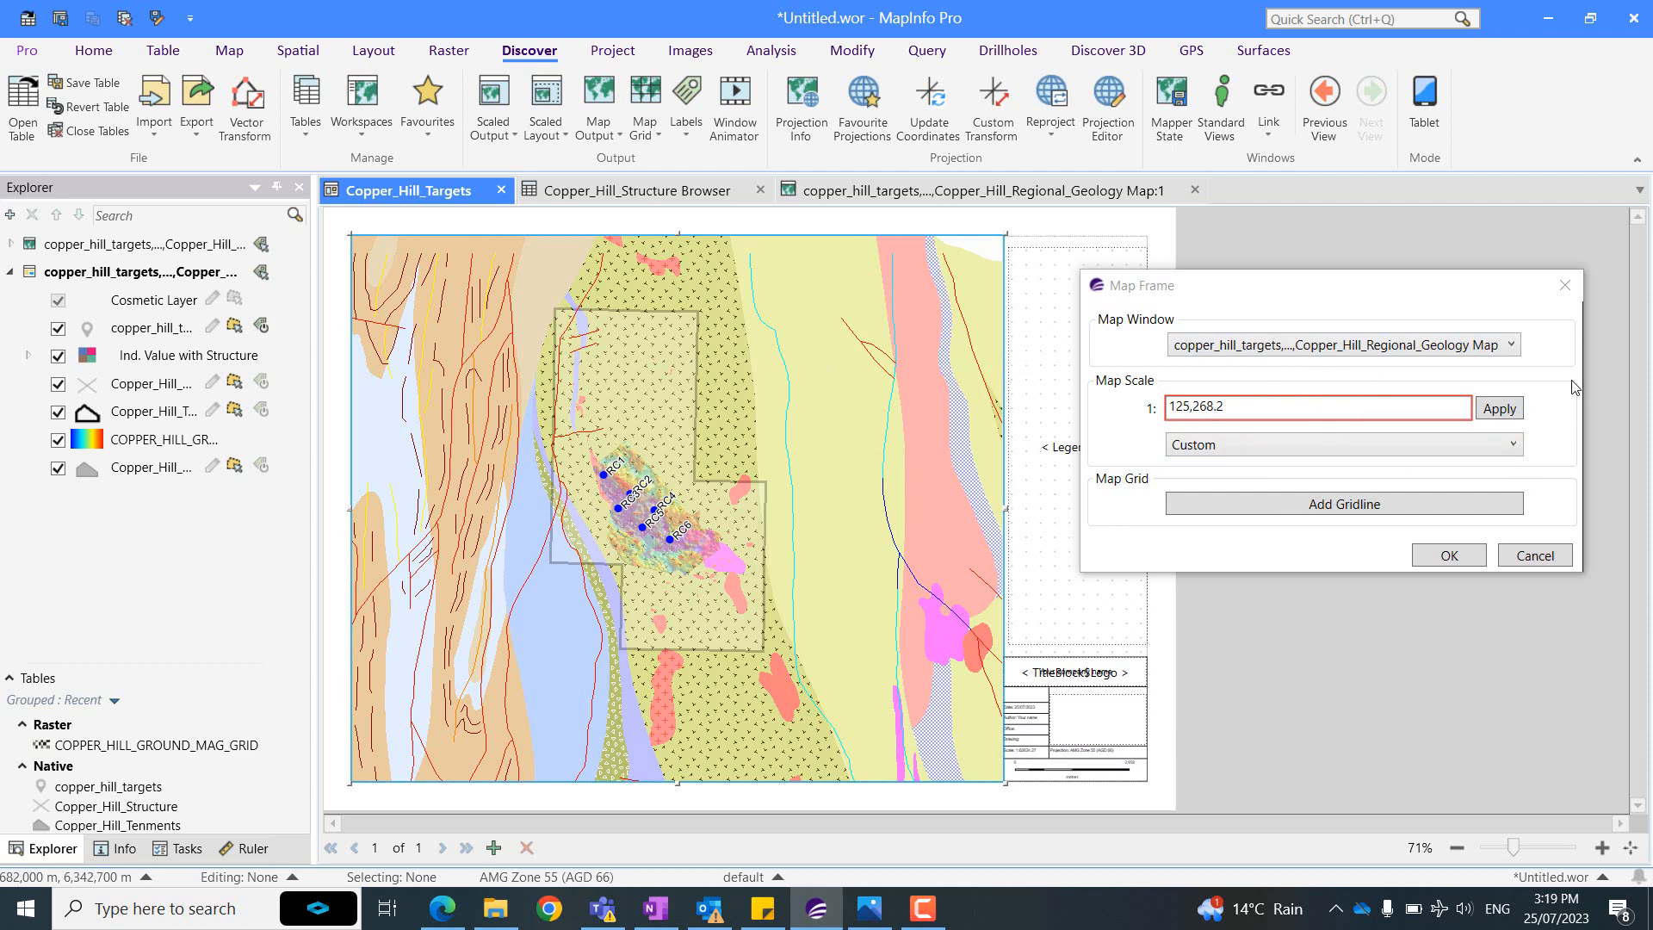
# Apply the custom scale of 1:125,268.2, then zoom and reposition the map around the tenement.
pyautogui.click(1499, 408)
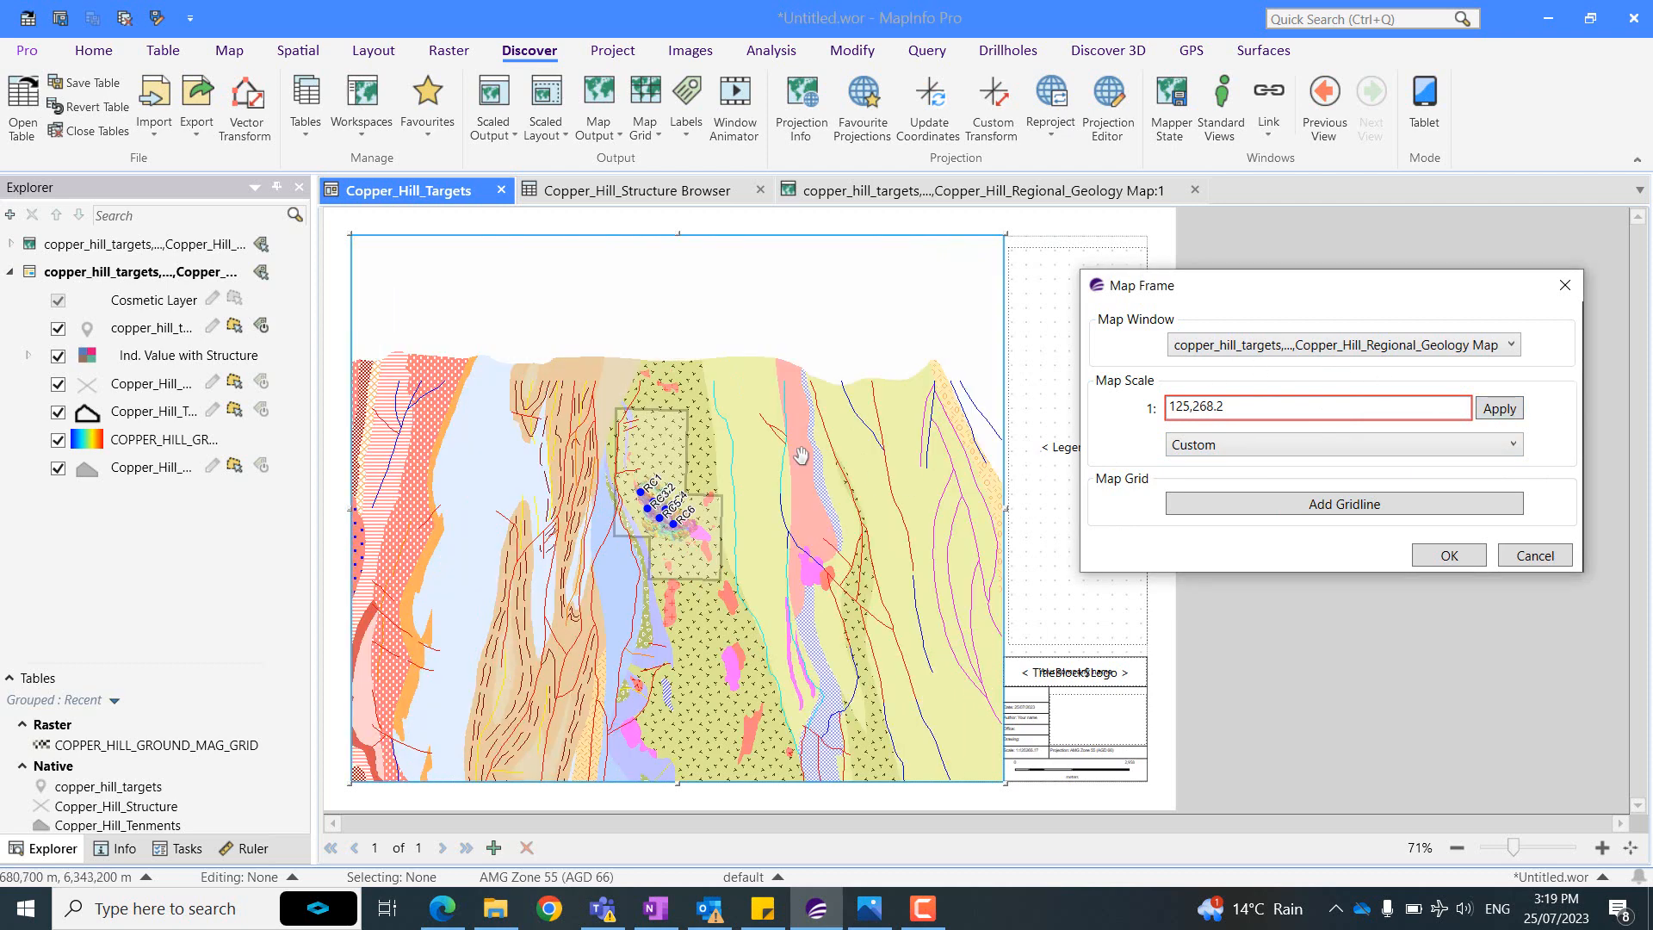
pyautogui.scroll(1, 690, 380)
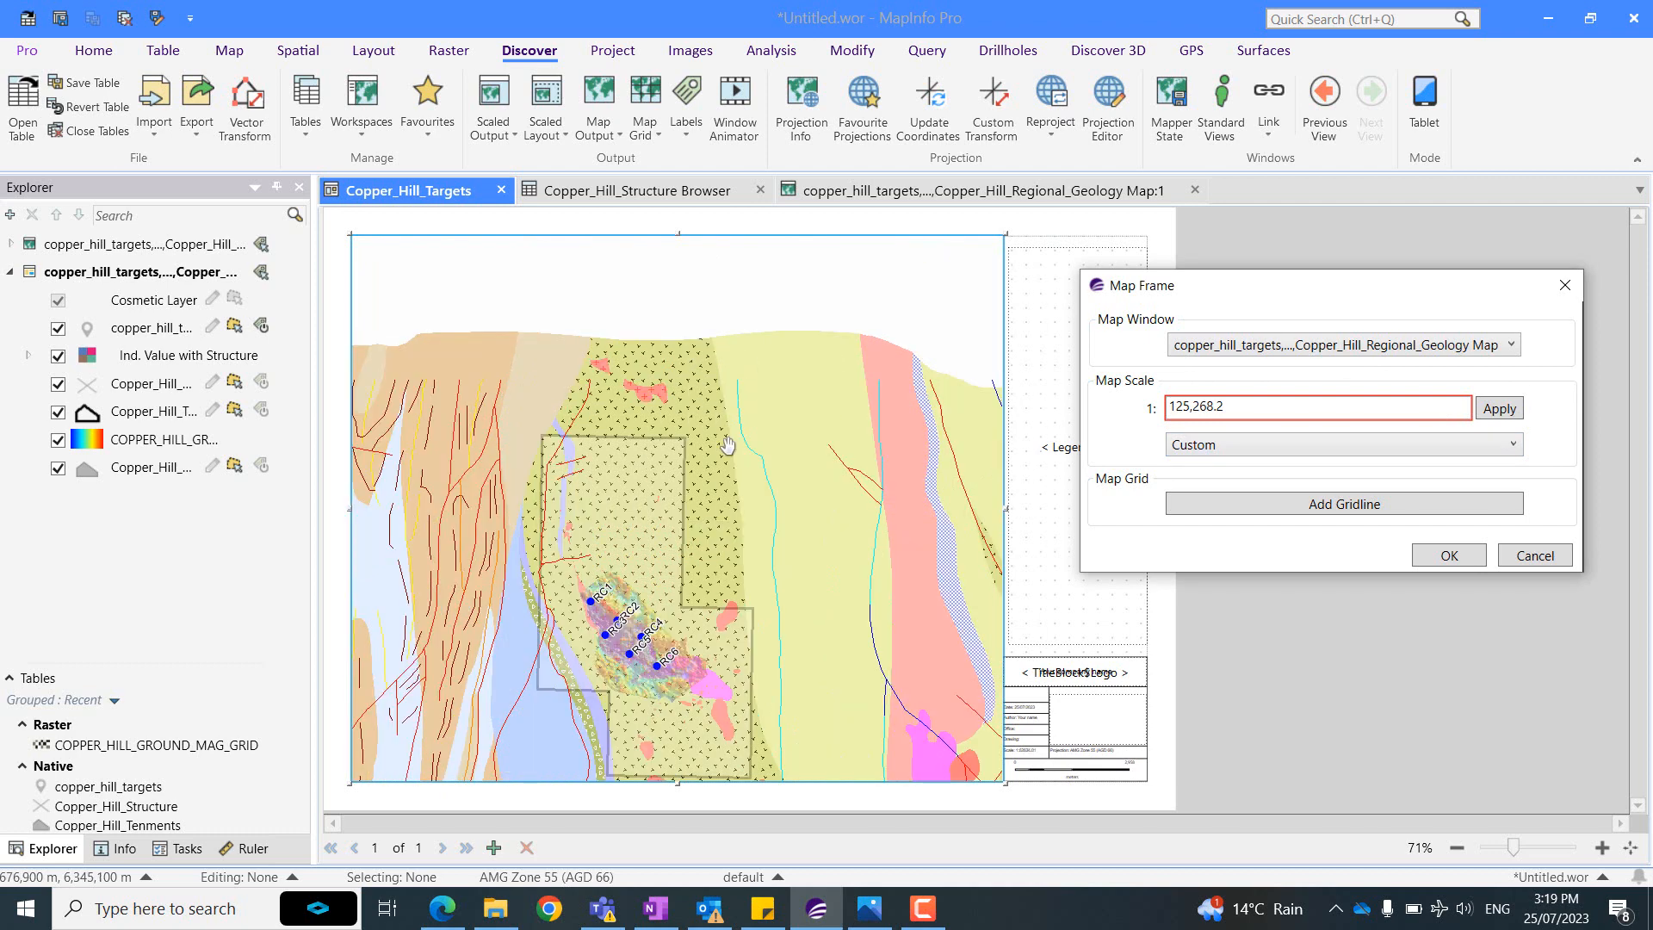
pyautogui.moveTo(733, 468); pyautogui.dragTo(849, 350)
pyautogui.scroll(1, 751, 422)
# Set the map frame's scale to 1:50,000 and centre the tenement and drill targets in the frame.
pyautogui.click(1311, 445)
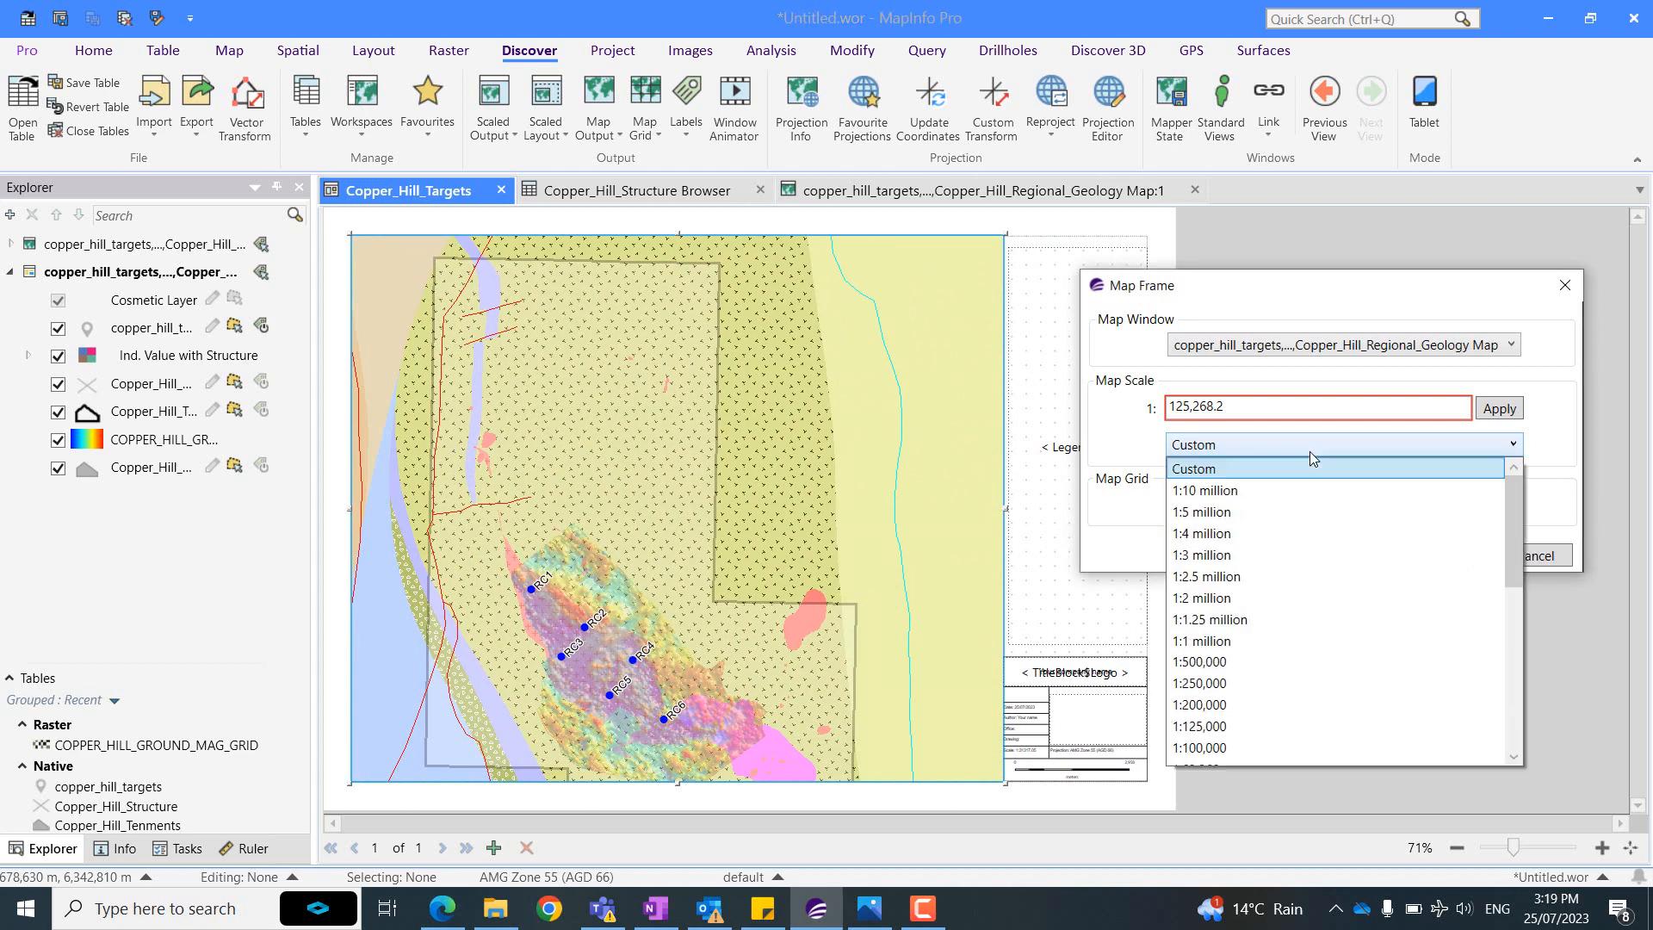
pyautogui.scroll(-1, 1333, 731)
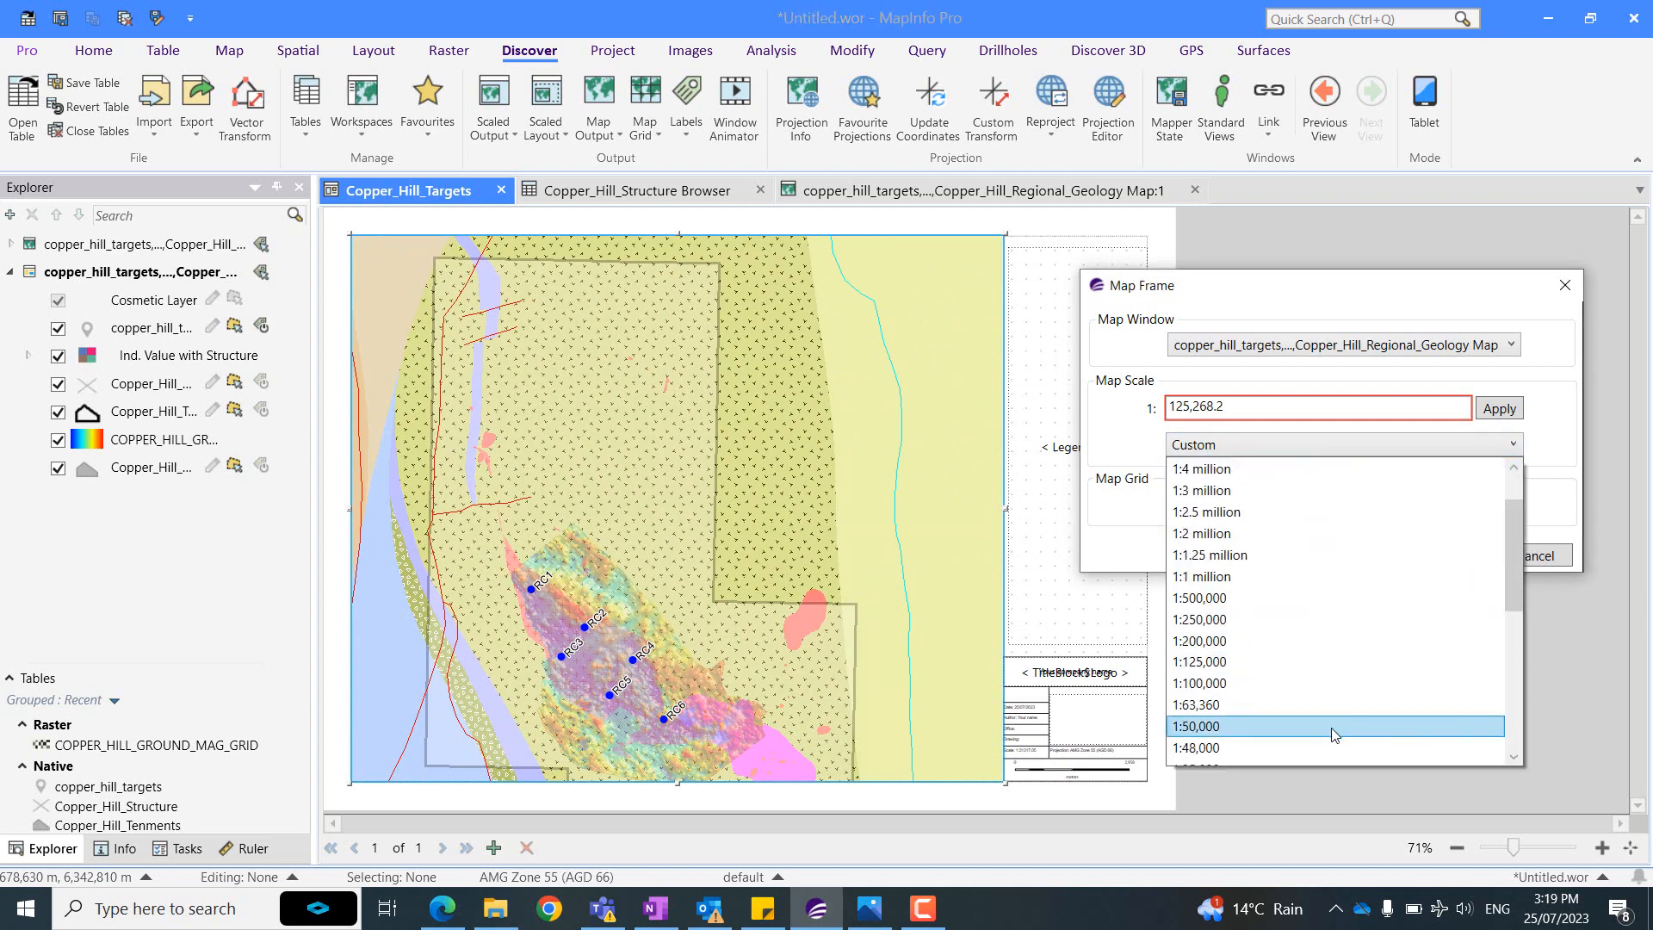
pyautogui.click(1331, 727)
pyautogui.moveTo(799, 572); pyautogui.dragTo(806, 507)
pyautogui.moveTo(805, 622); pyautogui.dragTo(802, 578)
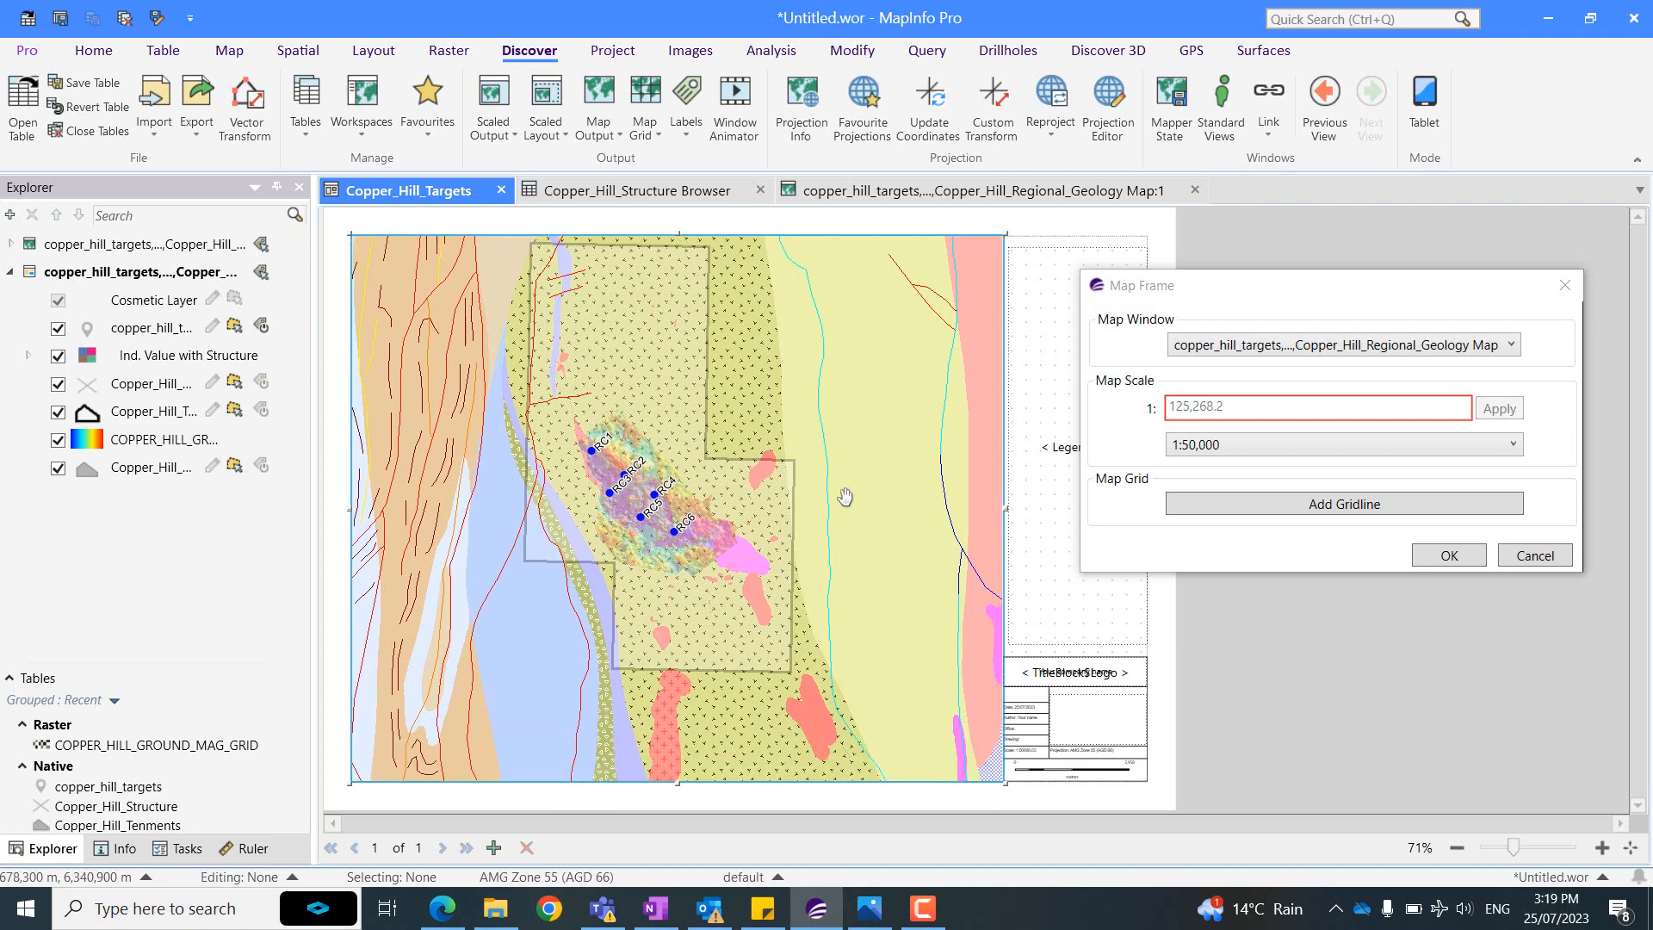
pyautogui.scroll(1, 822, 515)
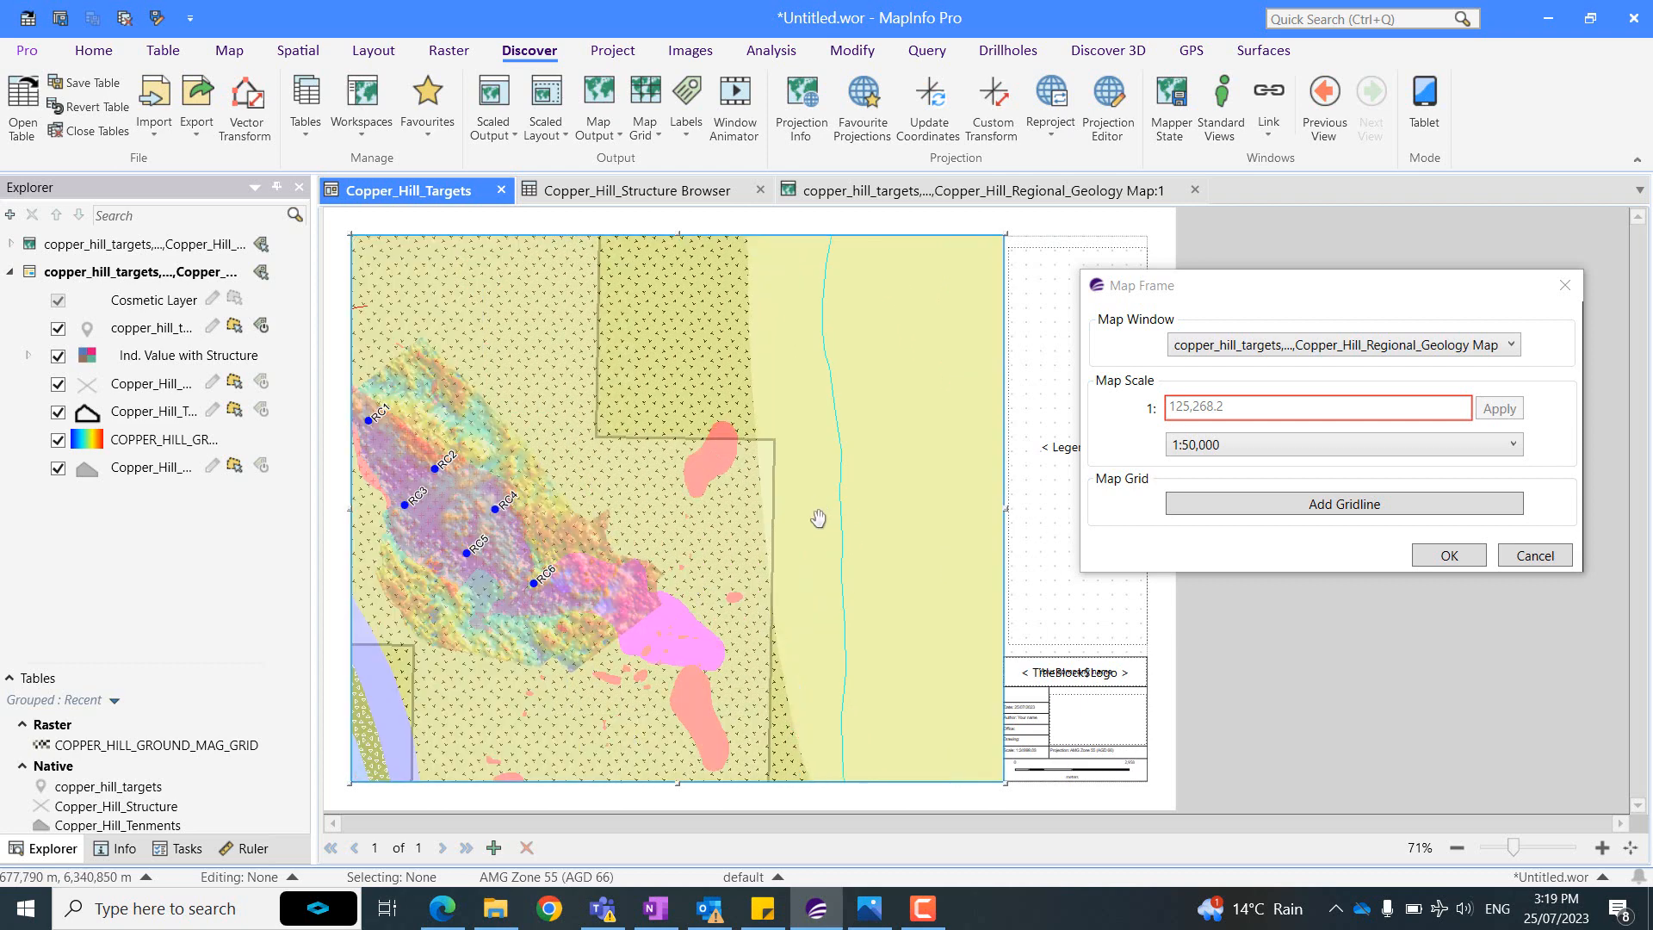
pyautogui.scroll(-1, 822, 512)
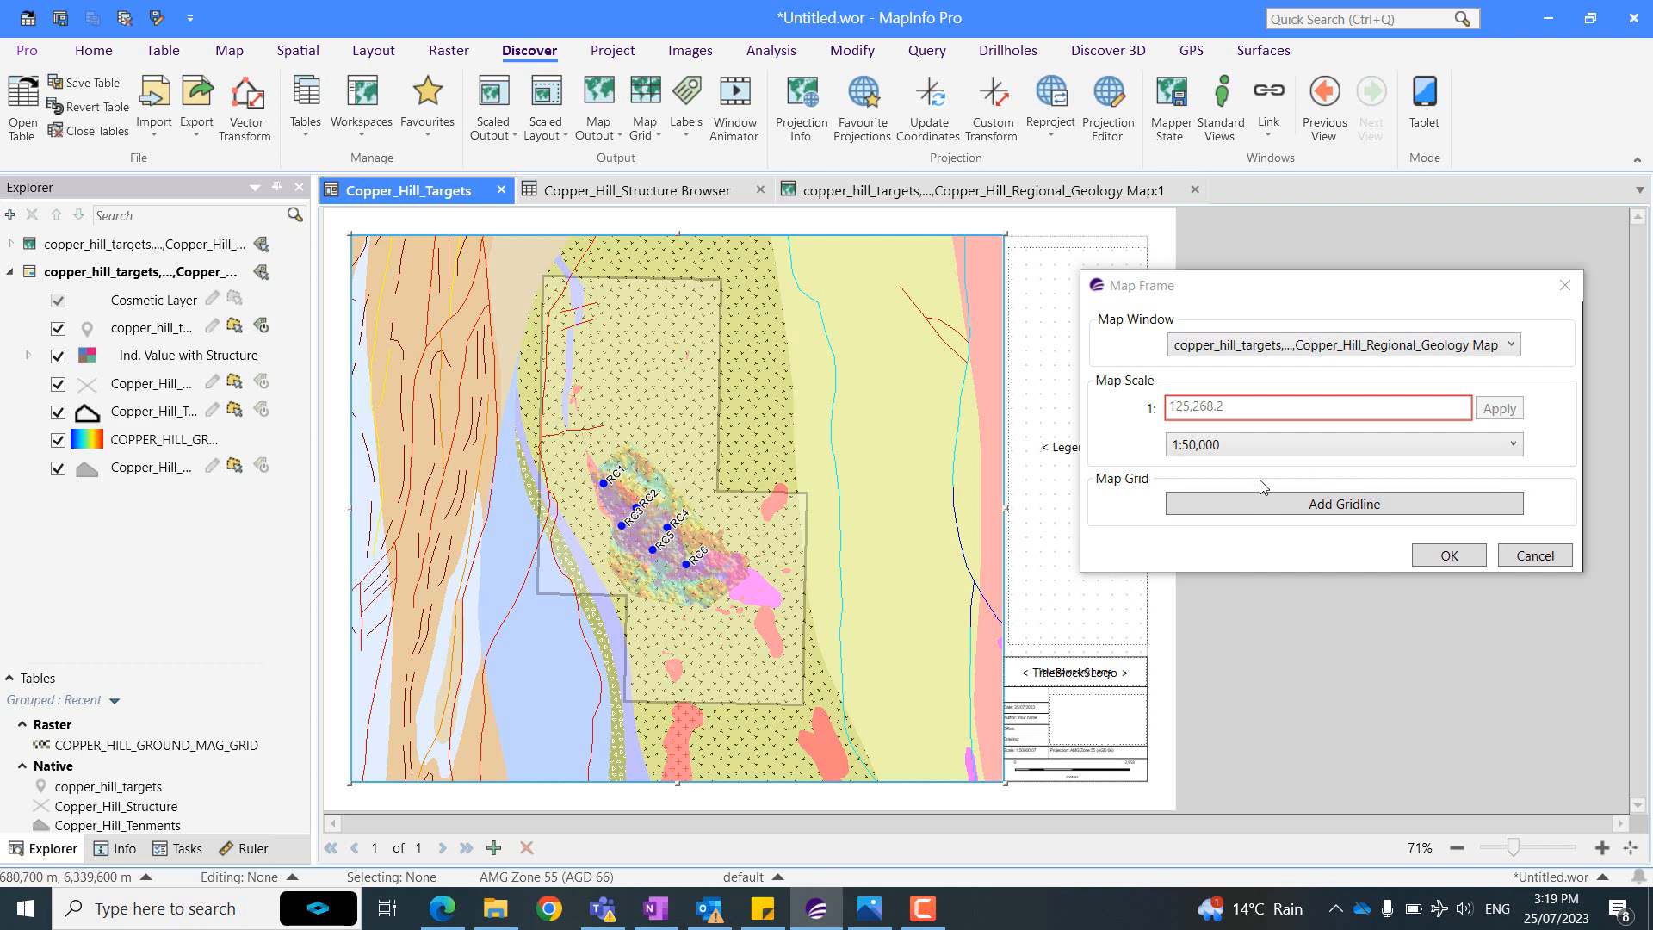
# Start adding a map gridline and browse the other available projections, keeping Same as Map Projection as its coordinate system.
pyautogui.click(1299, 514)
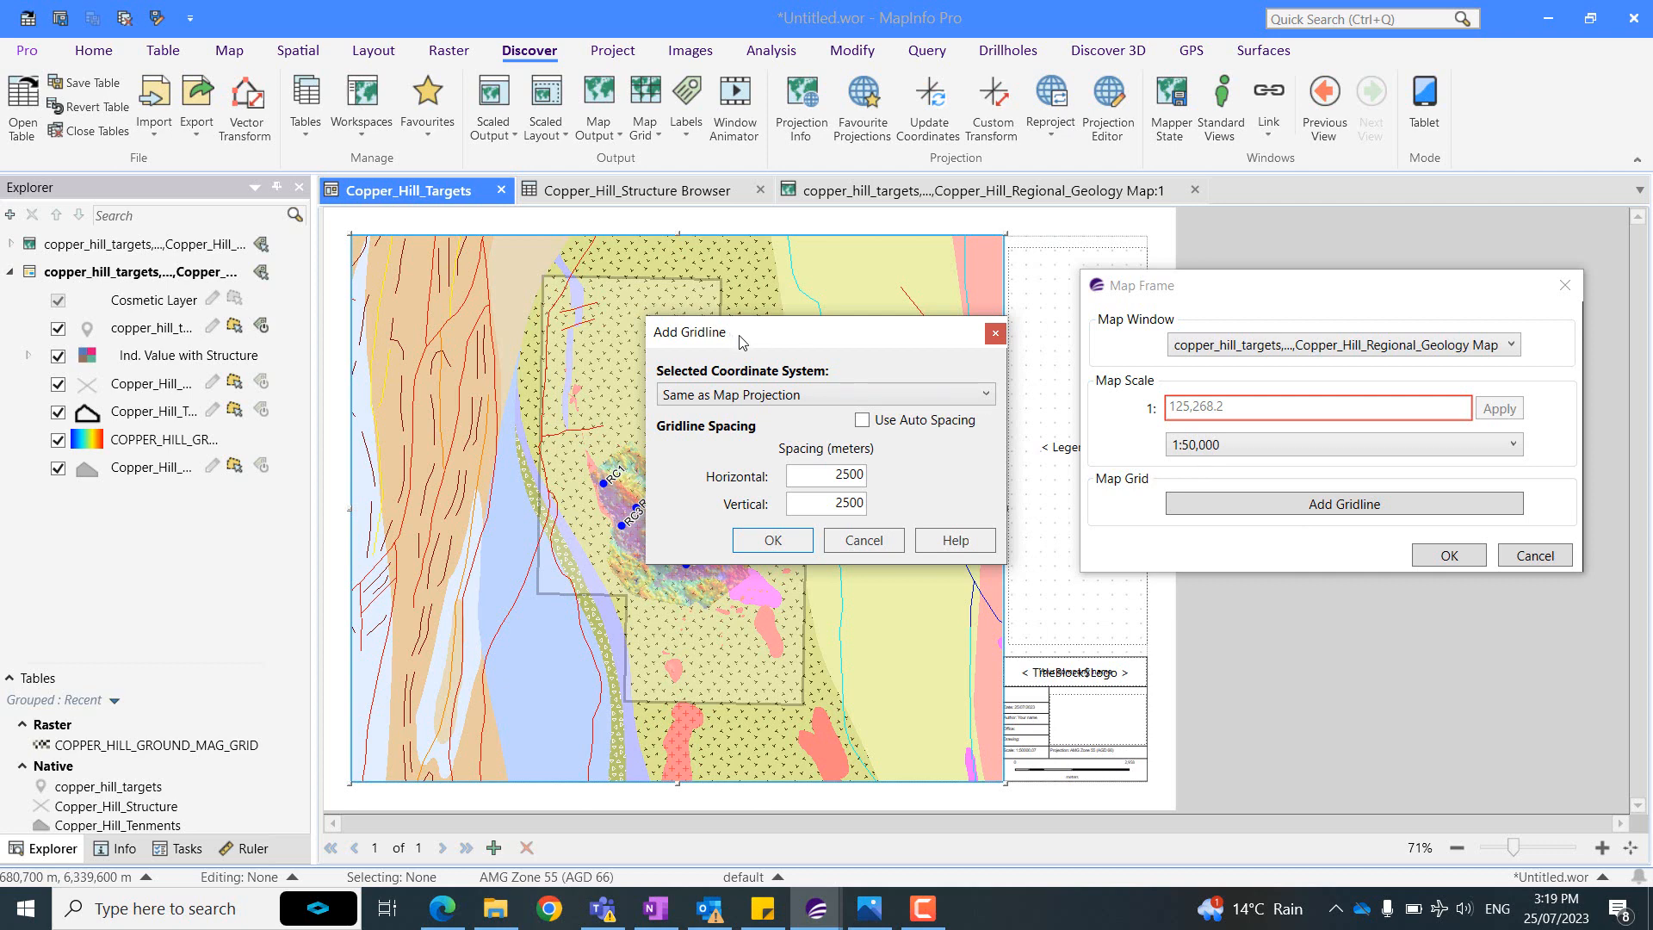
pyautogui.moveTo(742, 340); pyautogui.dragTo(829, 309)
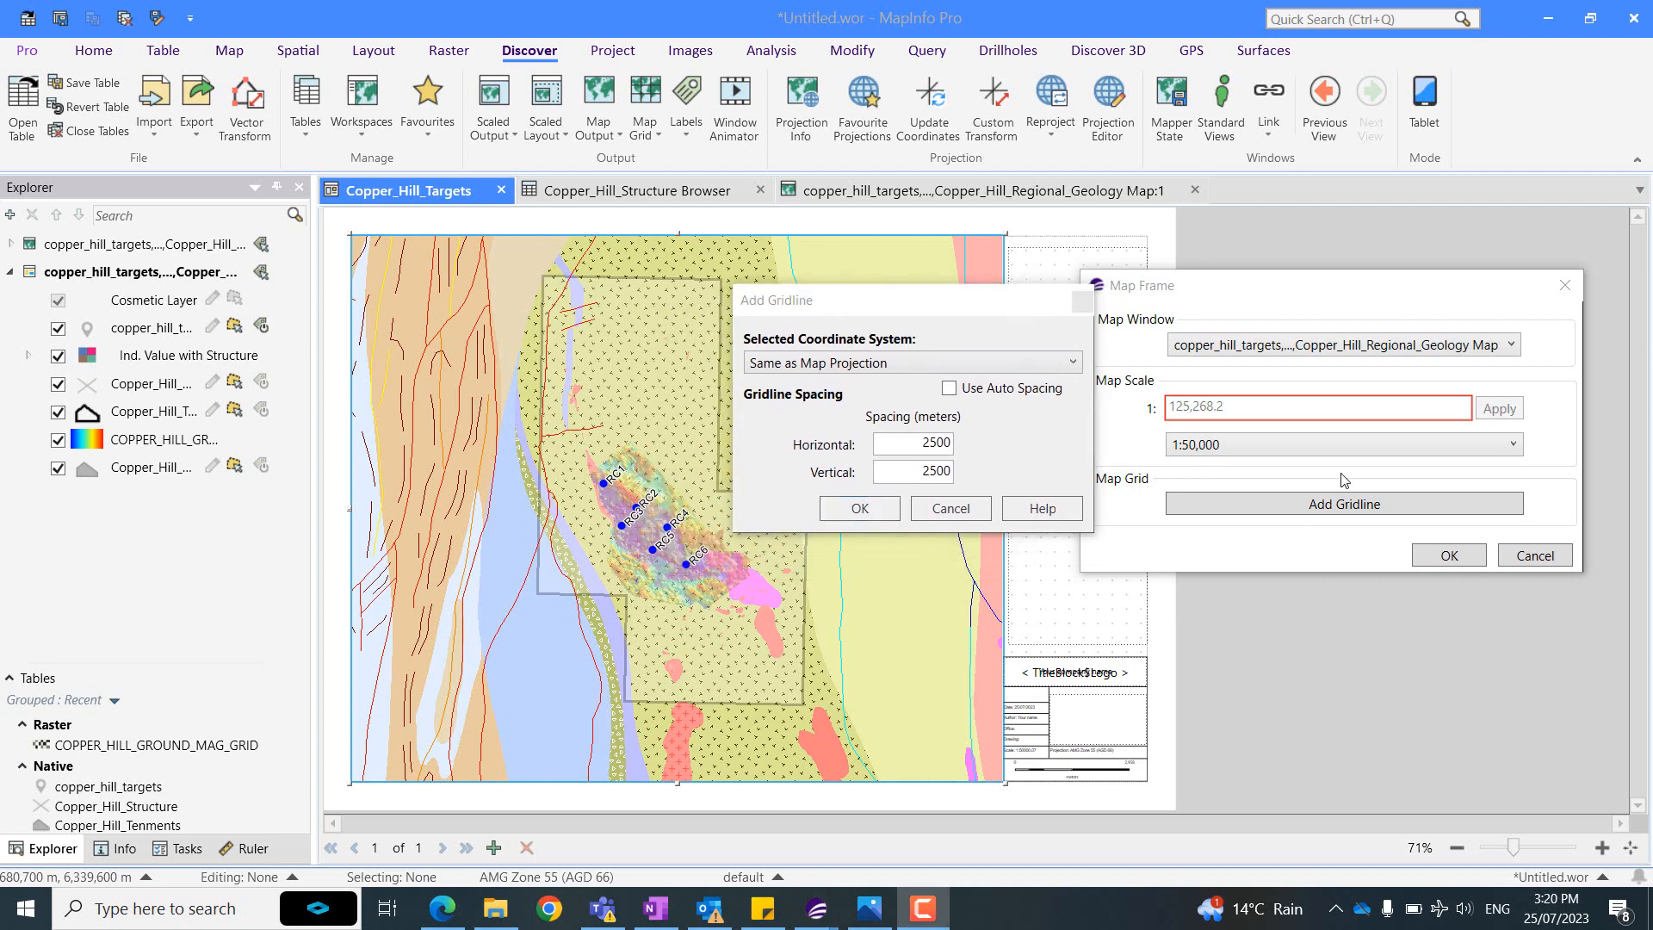
pyautogui.click(857, 372)
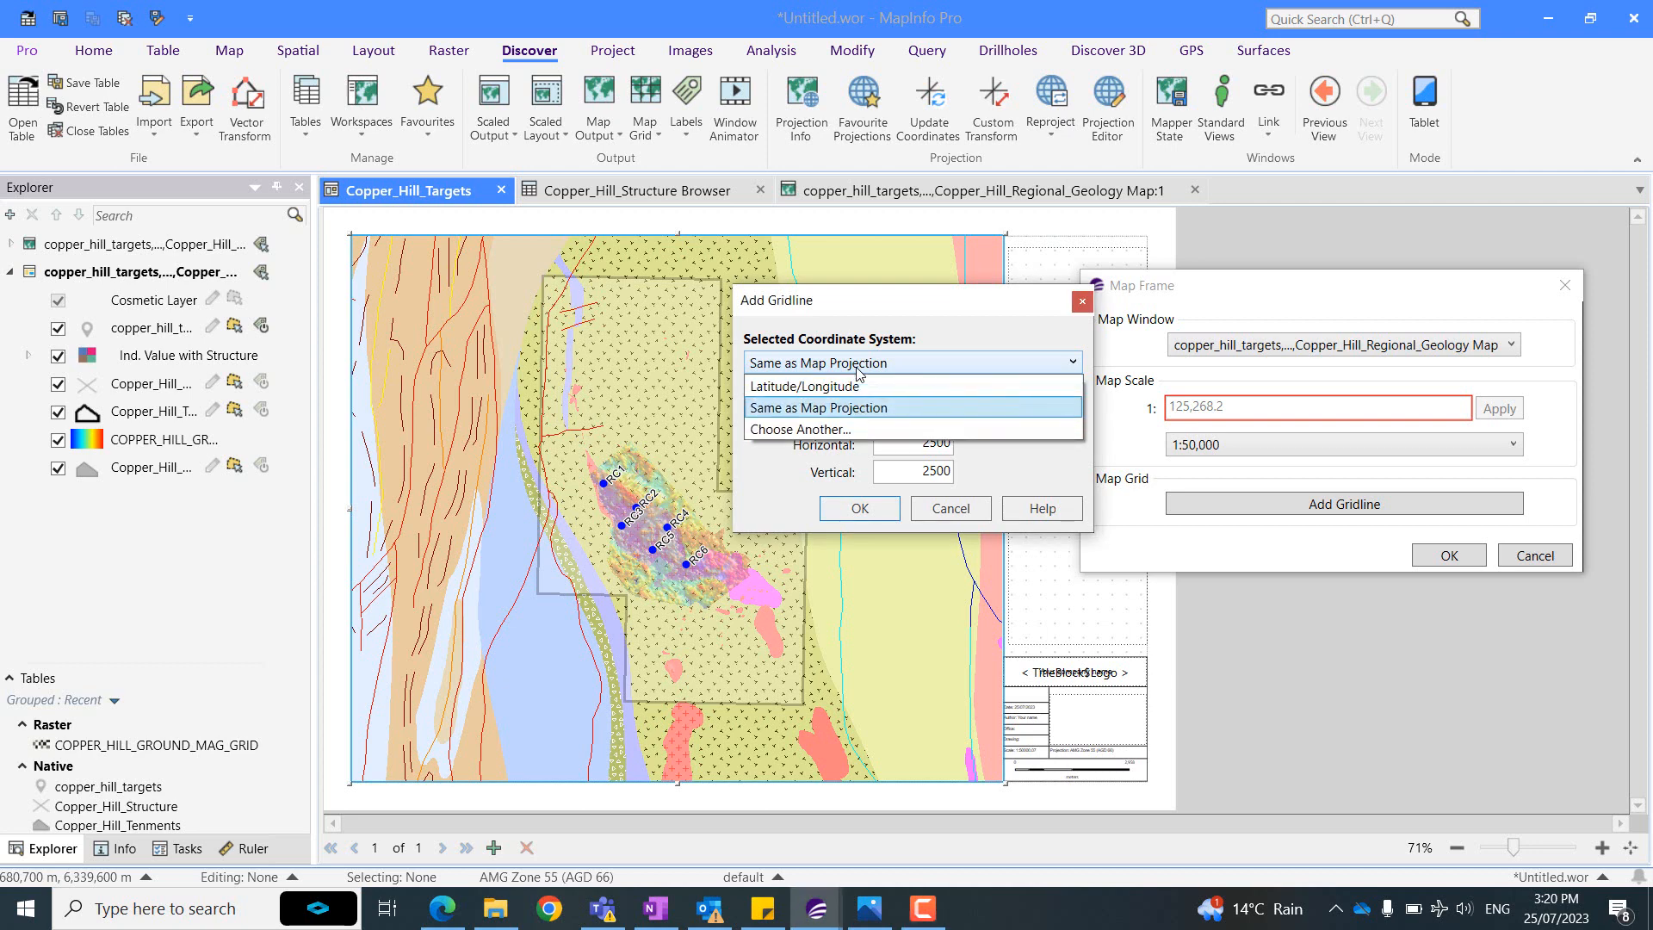
pyautogui.click(837, 430)
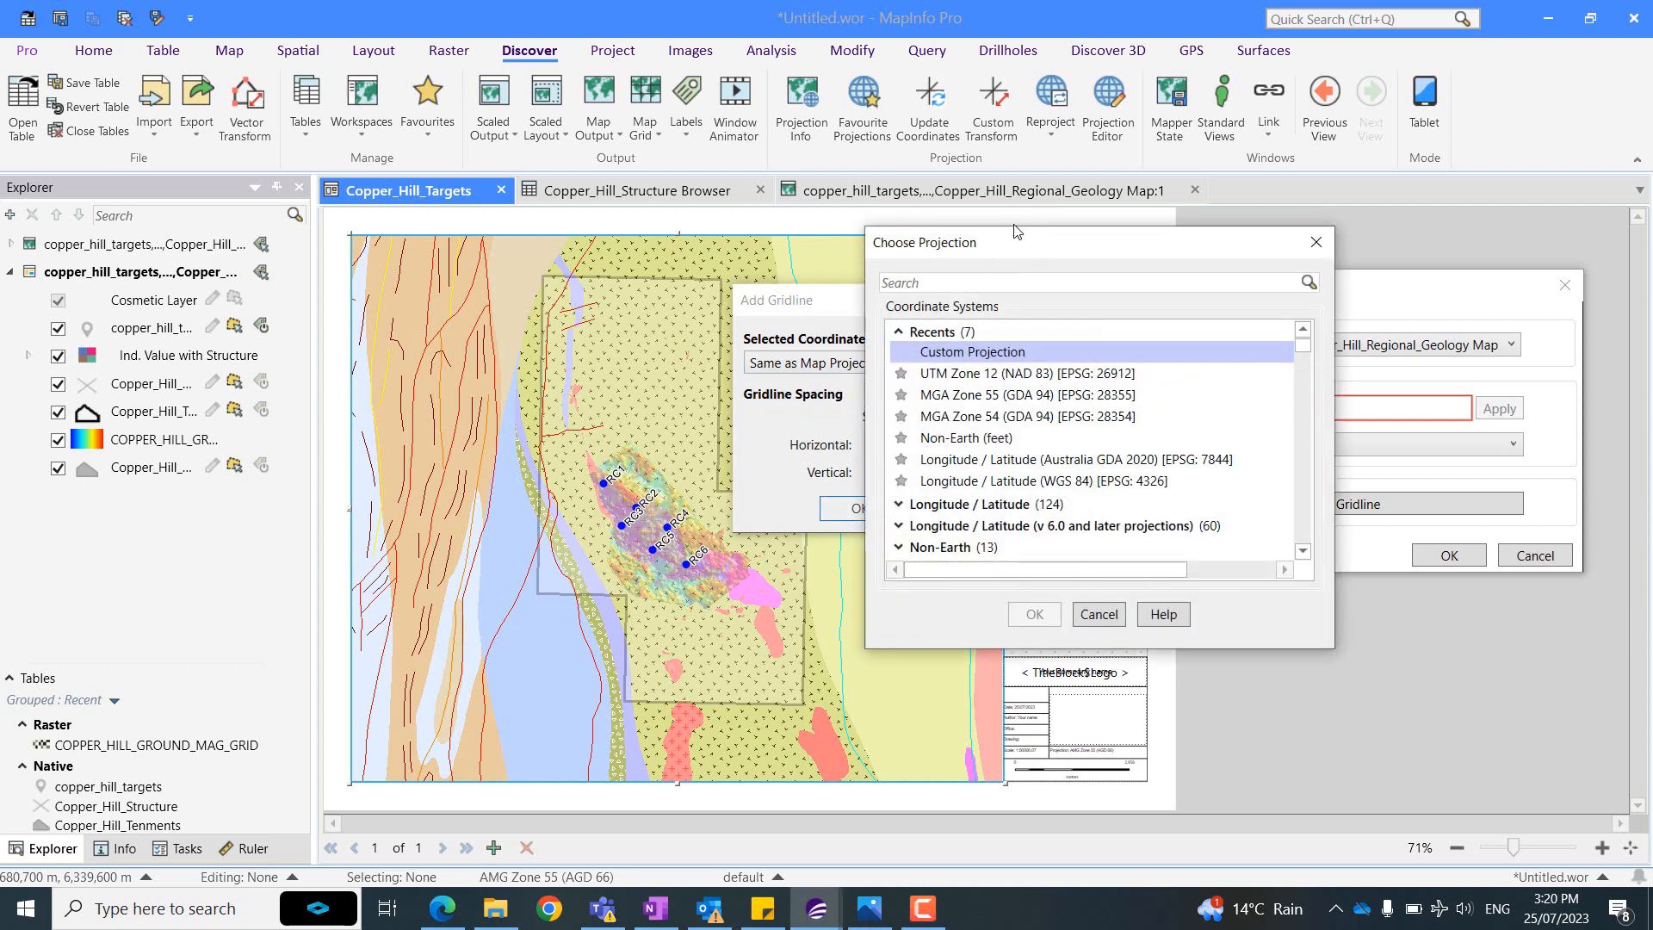
pyautogui.scroll(-2, 1020, 454)
pyautogui.scroll(-5, 1021, 455)
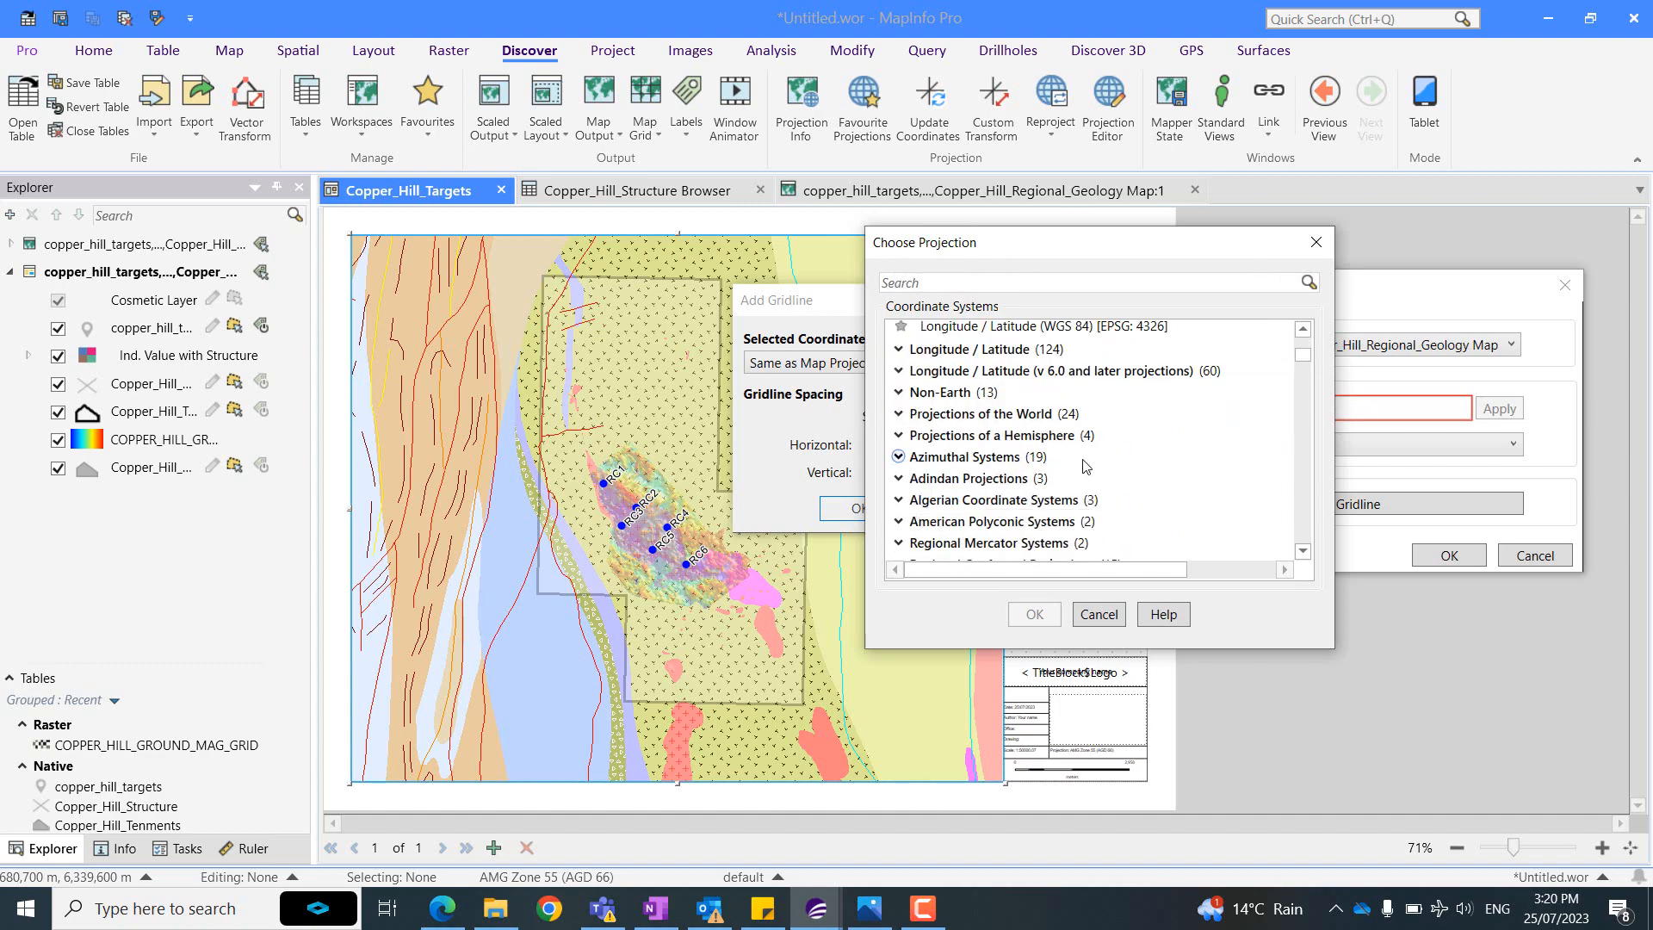
pyautogui.moveTo(1303, 352)
pyautogui.mouseDown()
pyautogui.moveTo(1301, 555)
pyautogui.moveTo(1312, 355)
pyautogui.mouseUp()
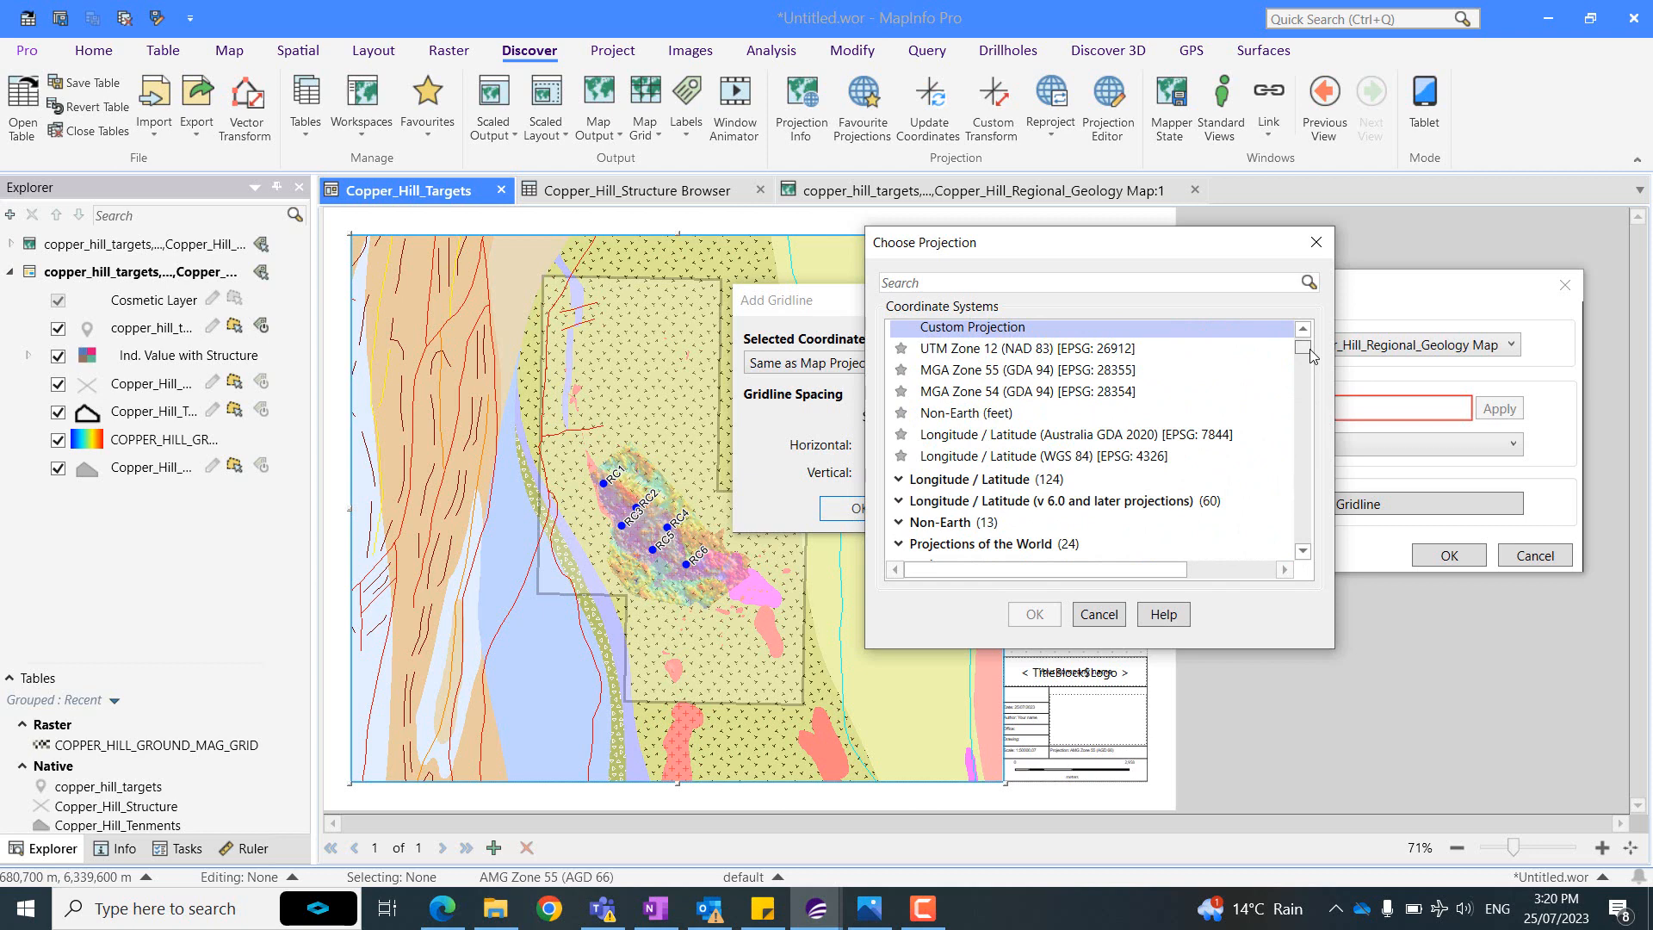
pyautogui.scroll(1, 938, 344)
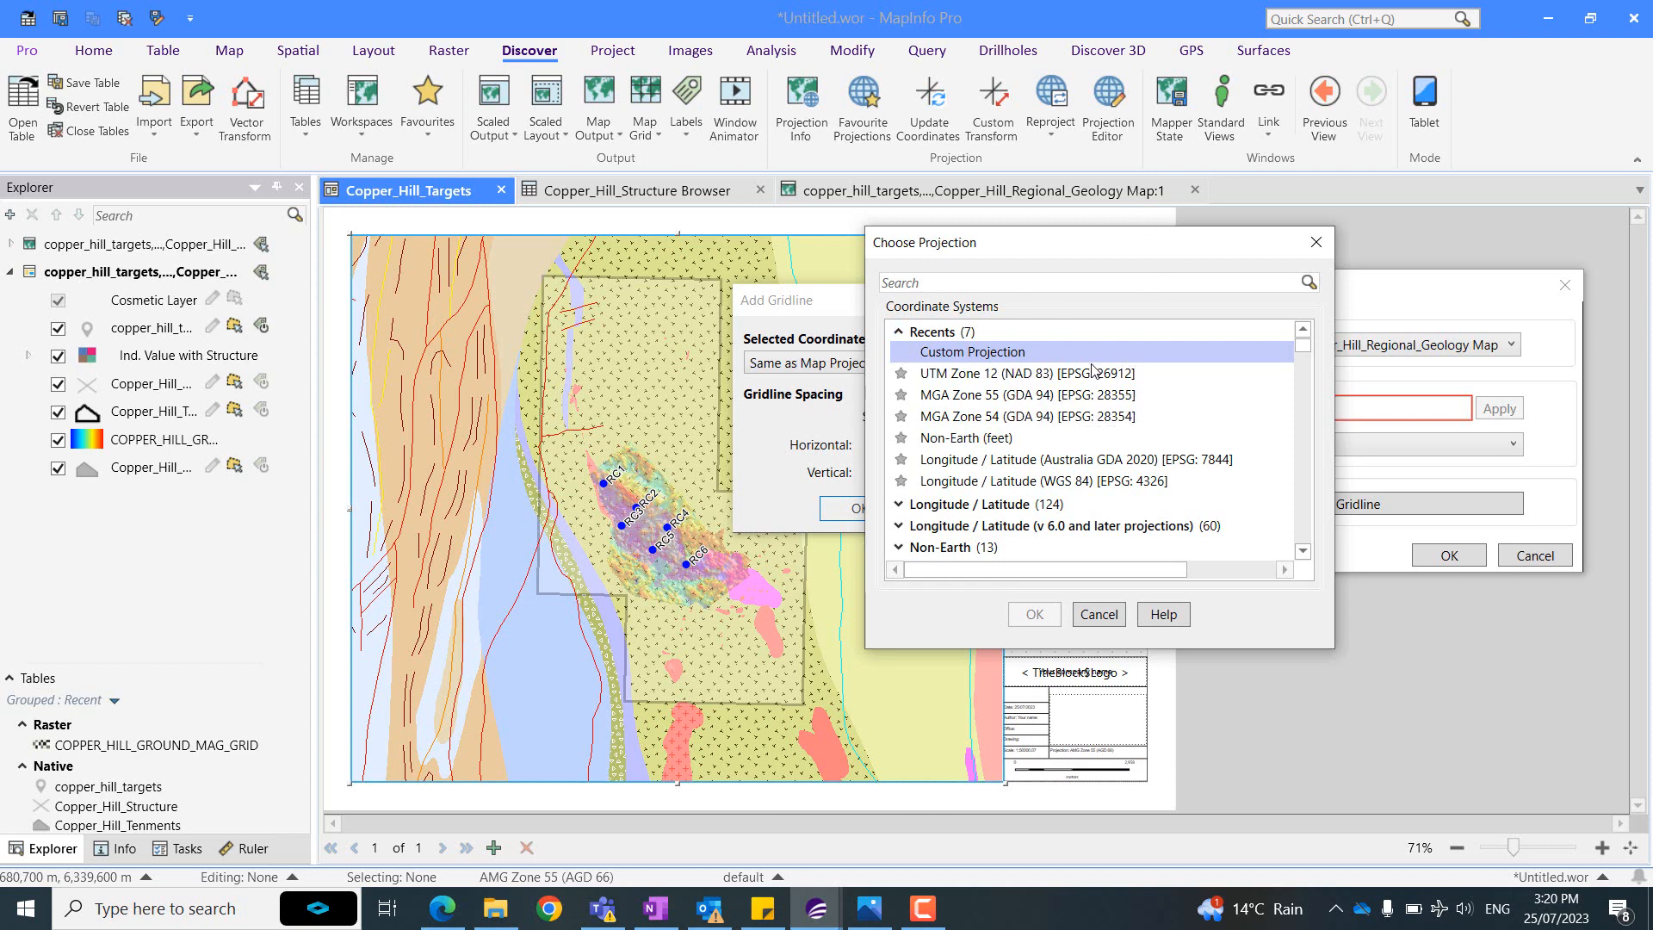
pyautogui.click(1113, 616)
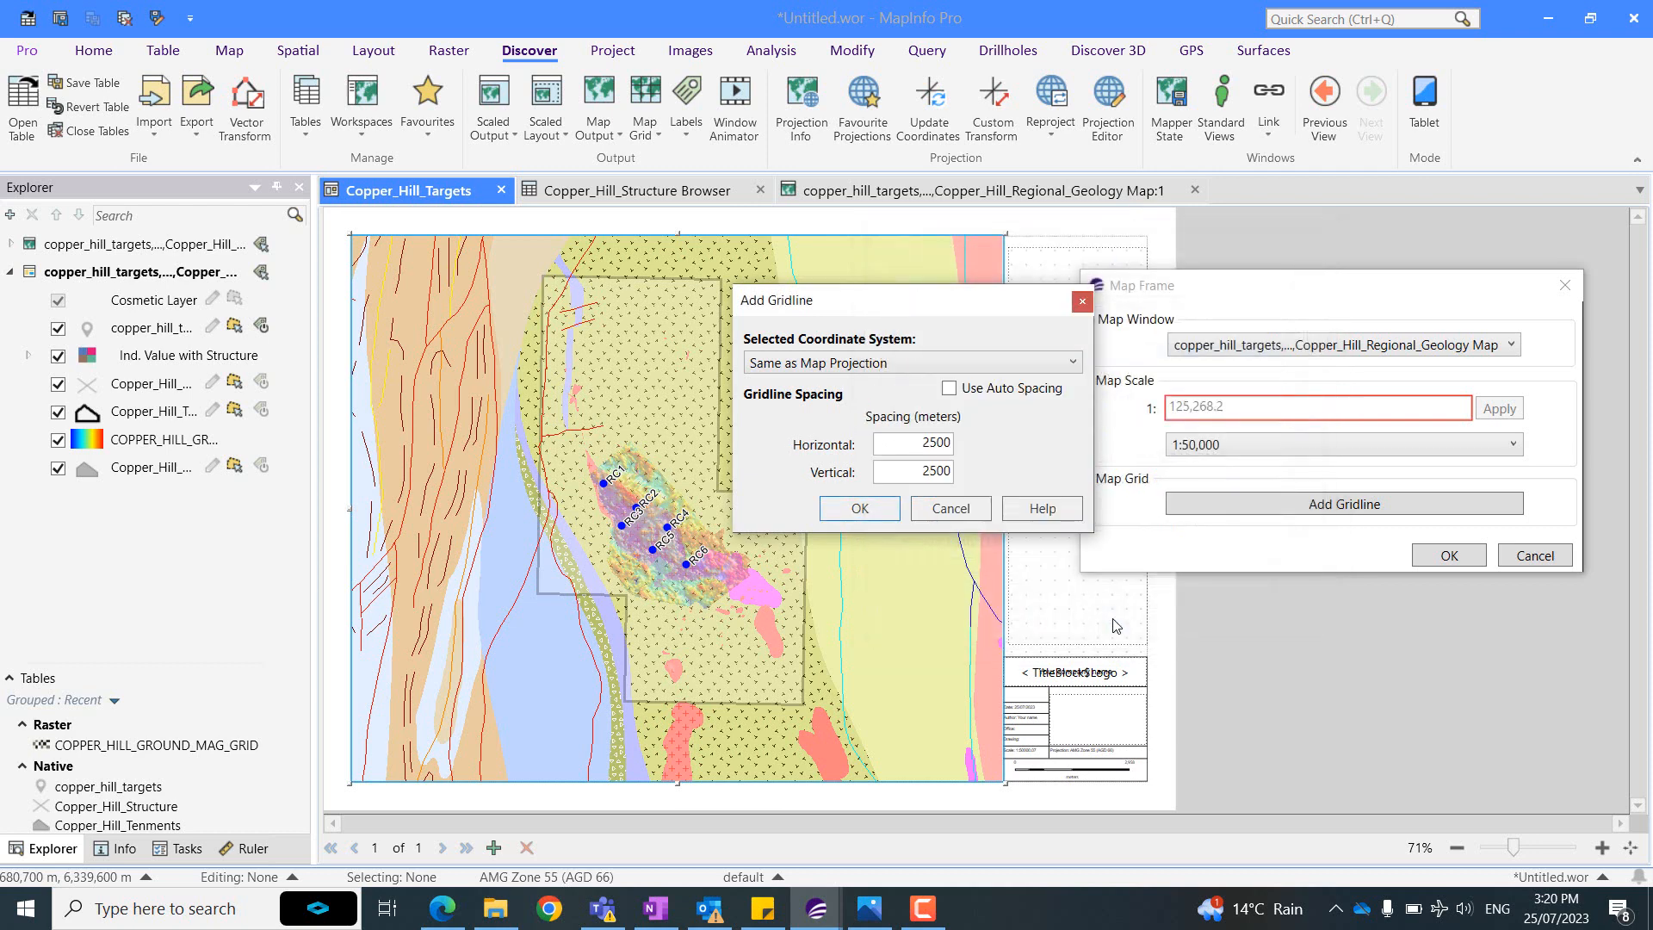
# Add the gridlines with auto spacing of 5 centimeters horizontally and vertically, and accept the map frame settings.
pyautogui.click(949, 389)
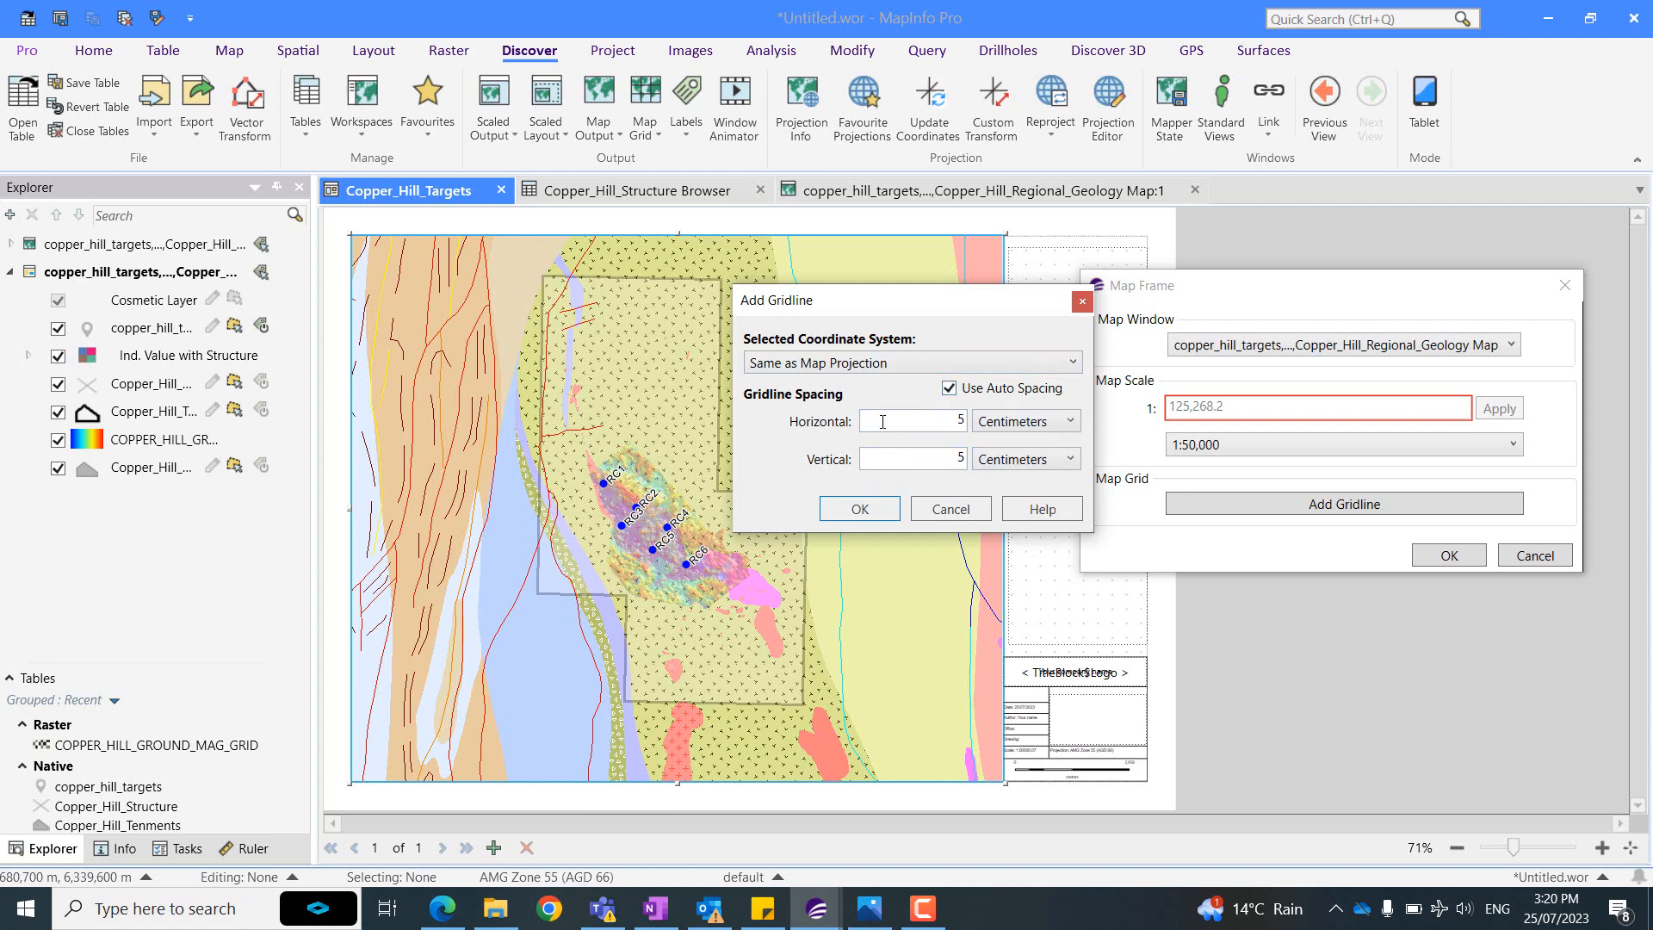
pyautogui.click(888, 515)
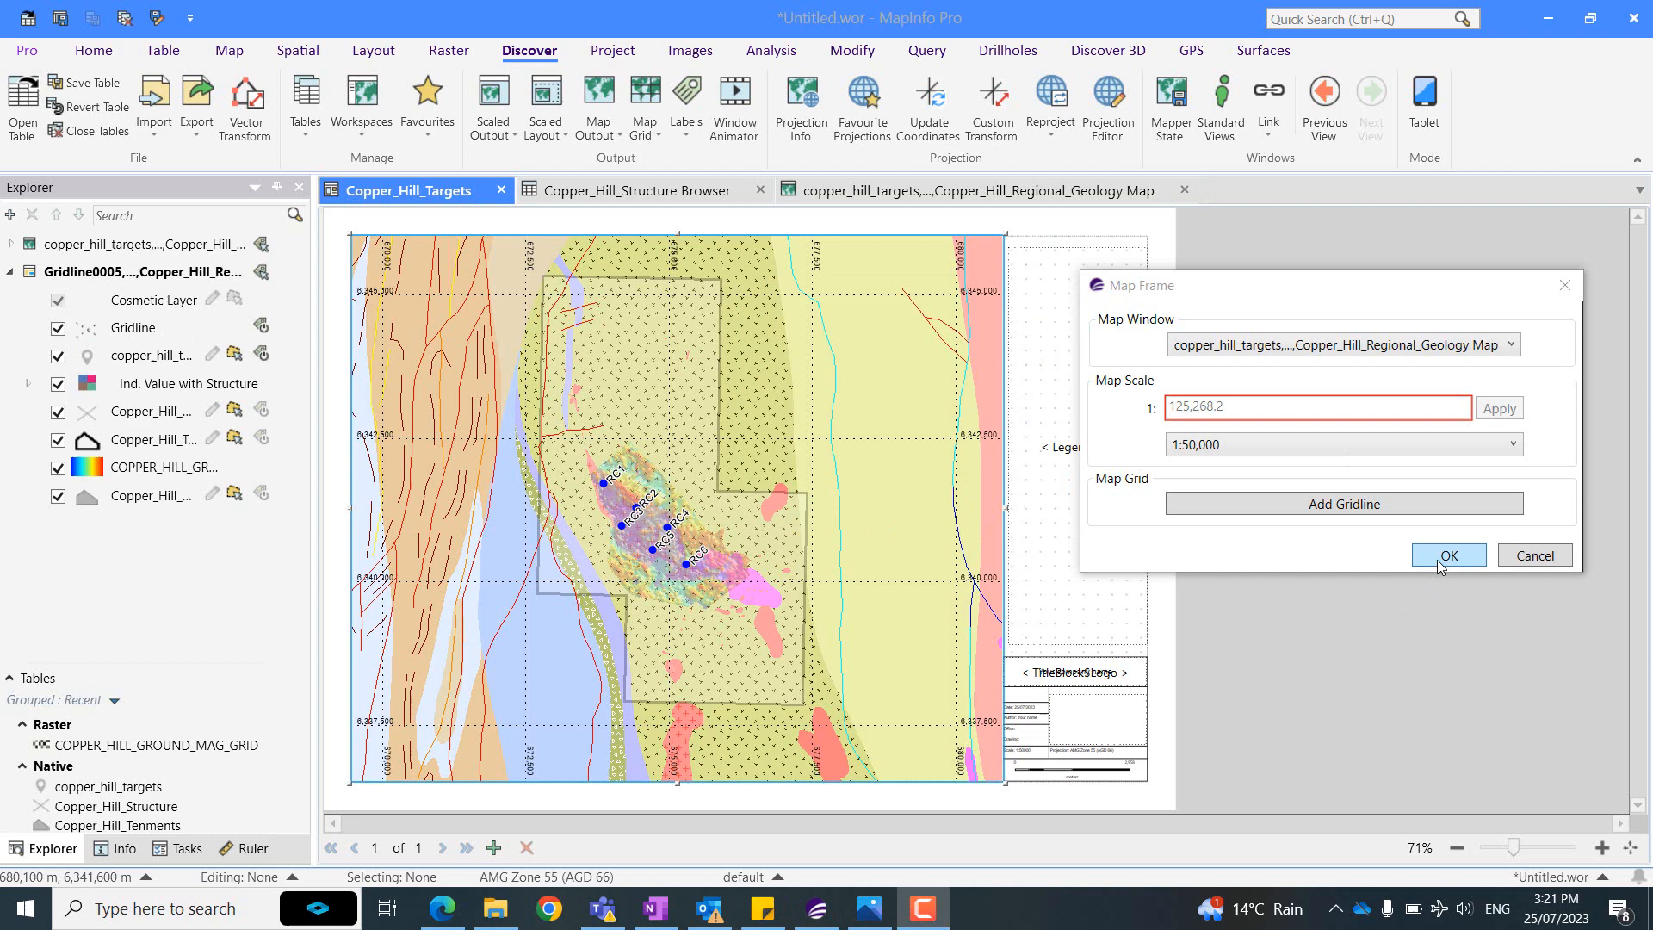
pyautogui.click(1438, 560)
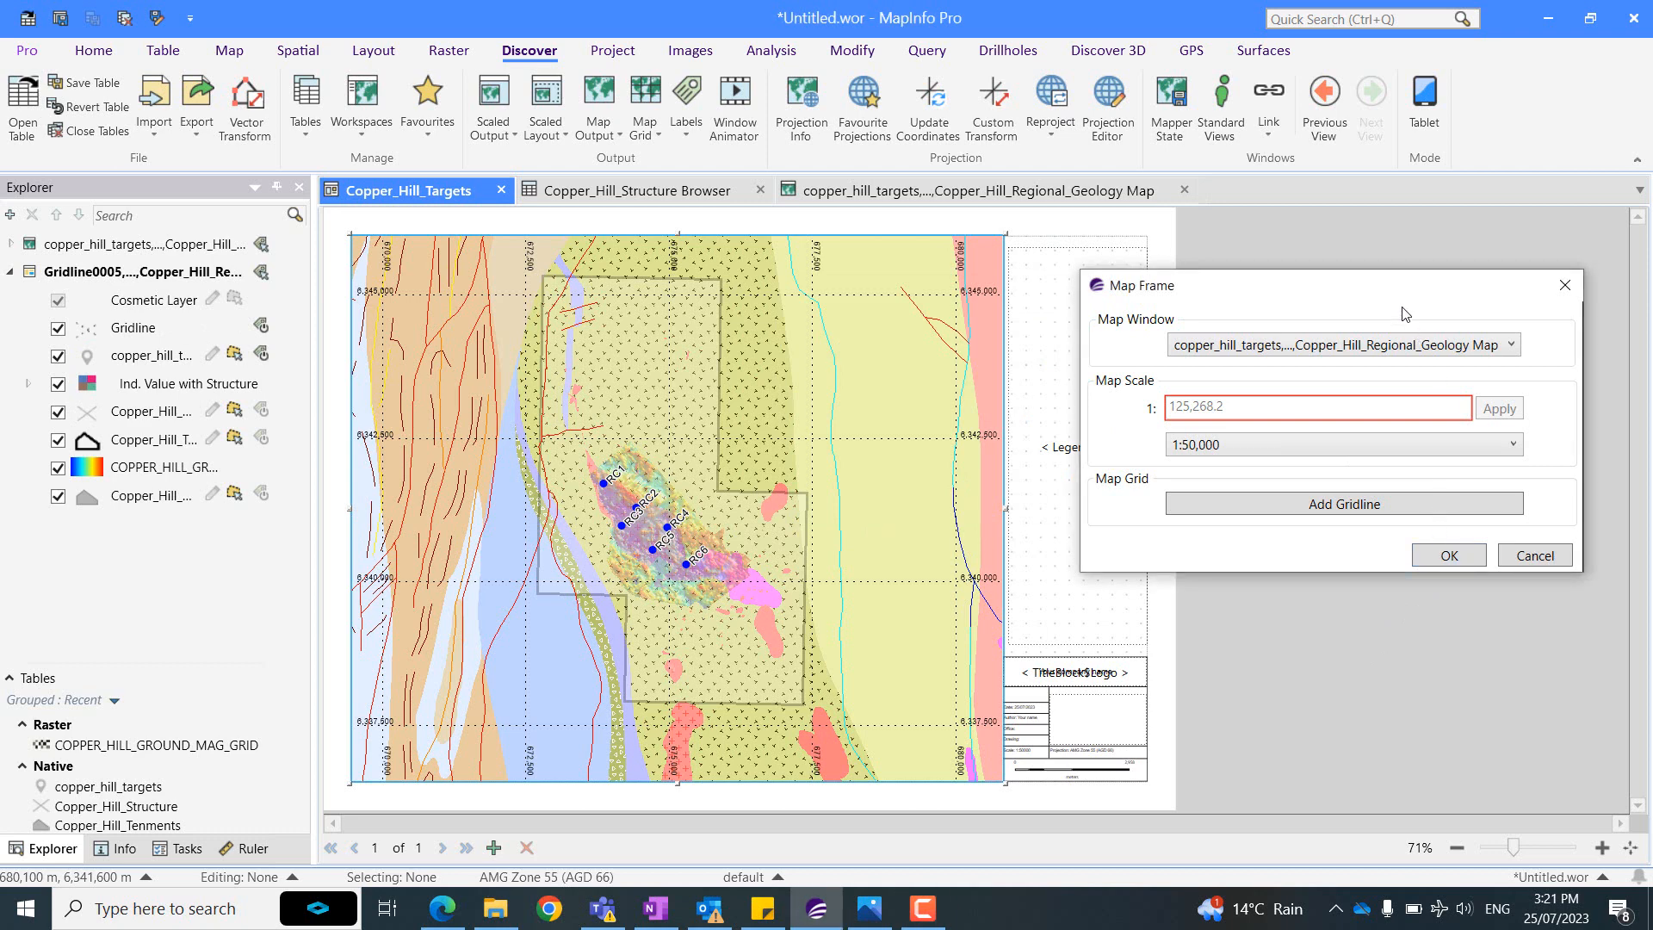
pyautogui.moveTo(1401, 293); pyautogui.dragTo(1223, 284)
pyautogui.click(1269, 556)
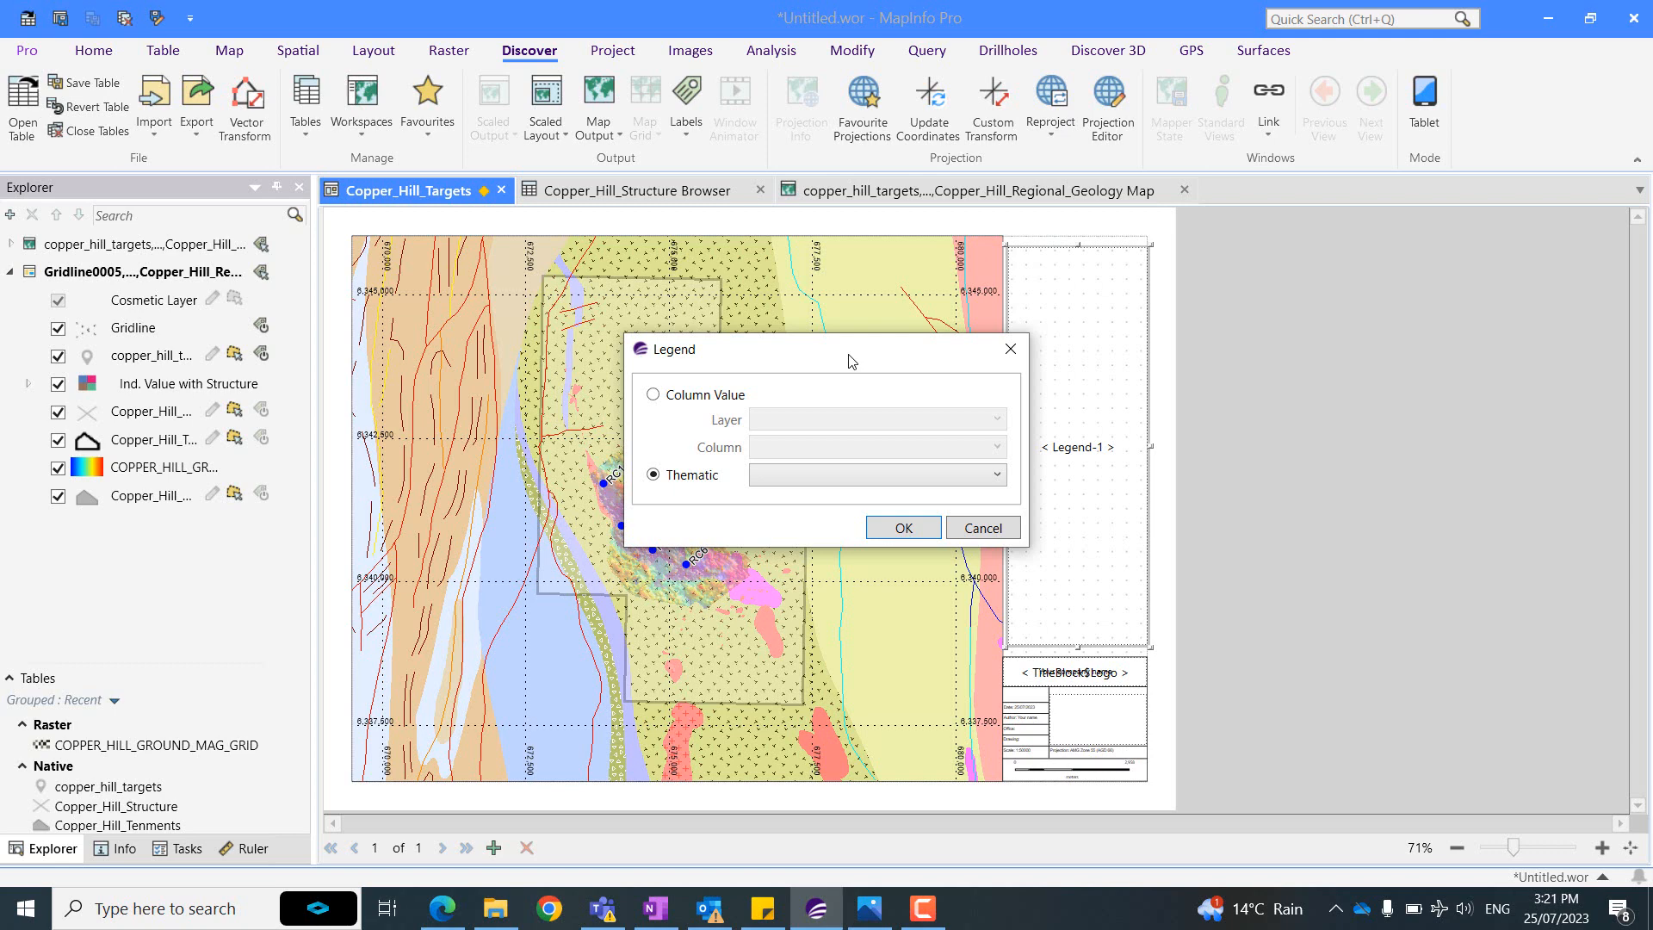
# Create the layout legend from column values, using the HoleID column of the copper_hill_targets layer.
pyautogui.click(653, 394)
pyautogui.click(788, 420)
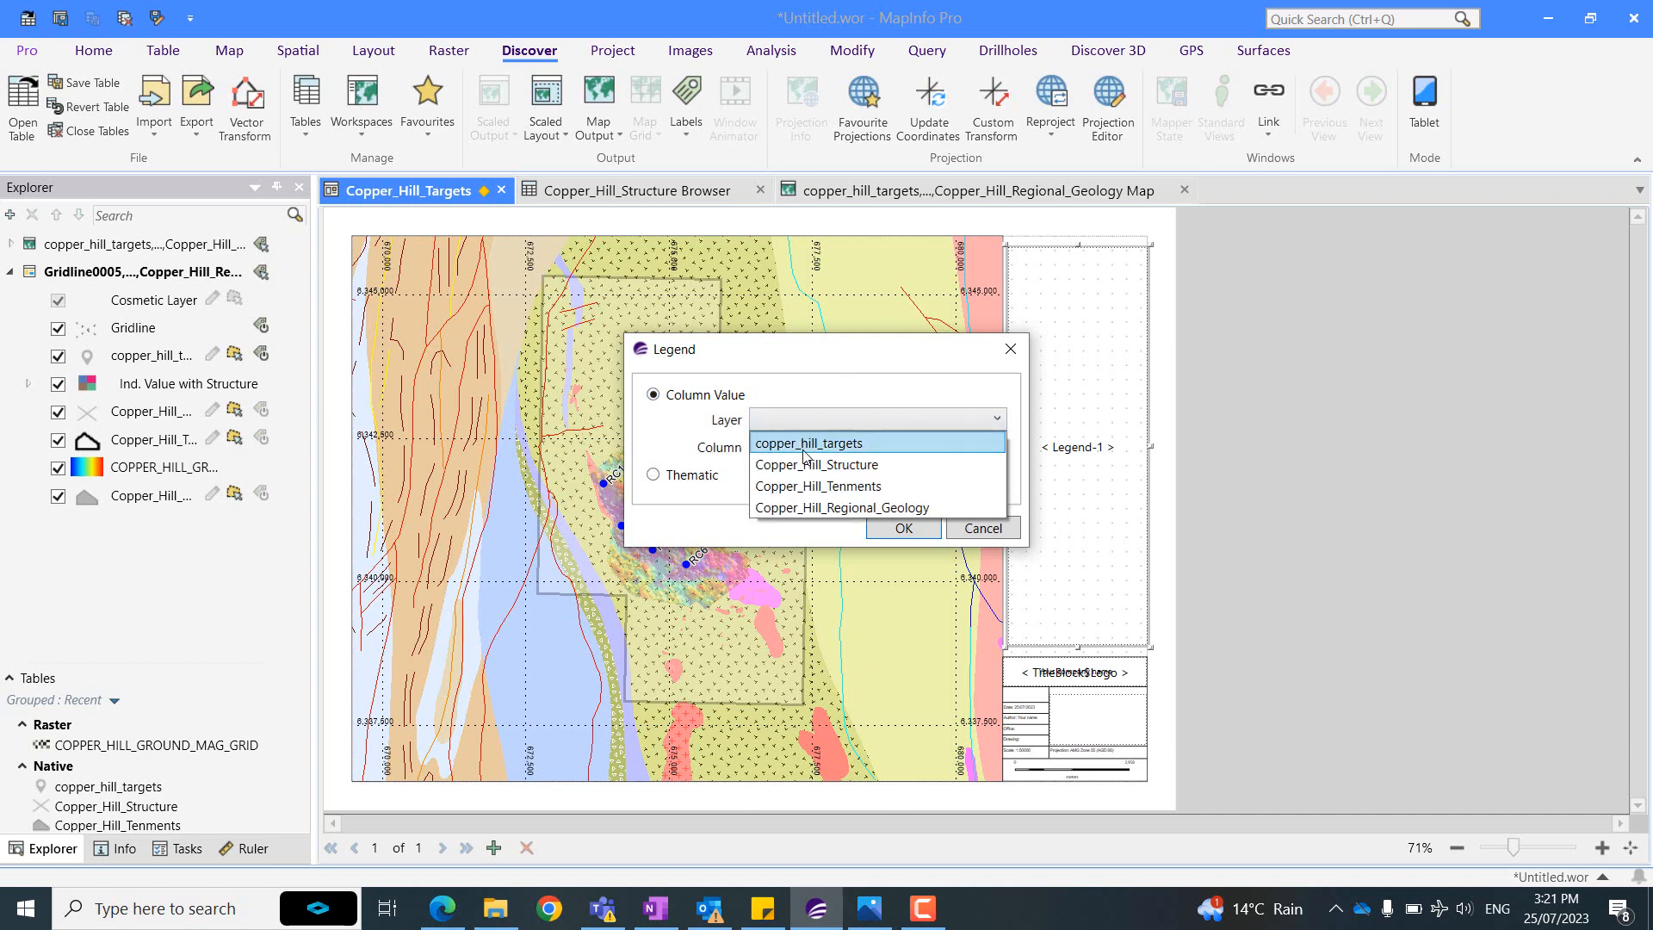
pyautogui.click(805, 436)
pyautogui.click(804, 445)
pyautogui.click(790, 473)
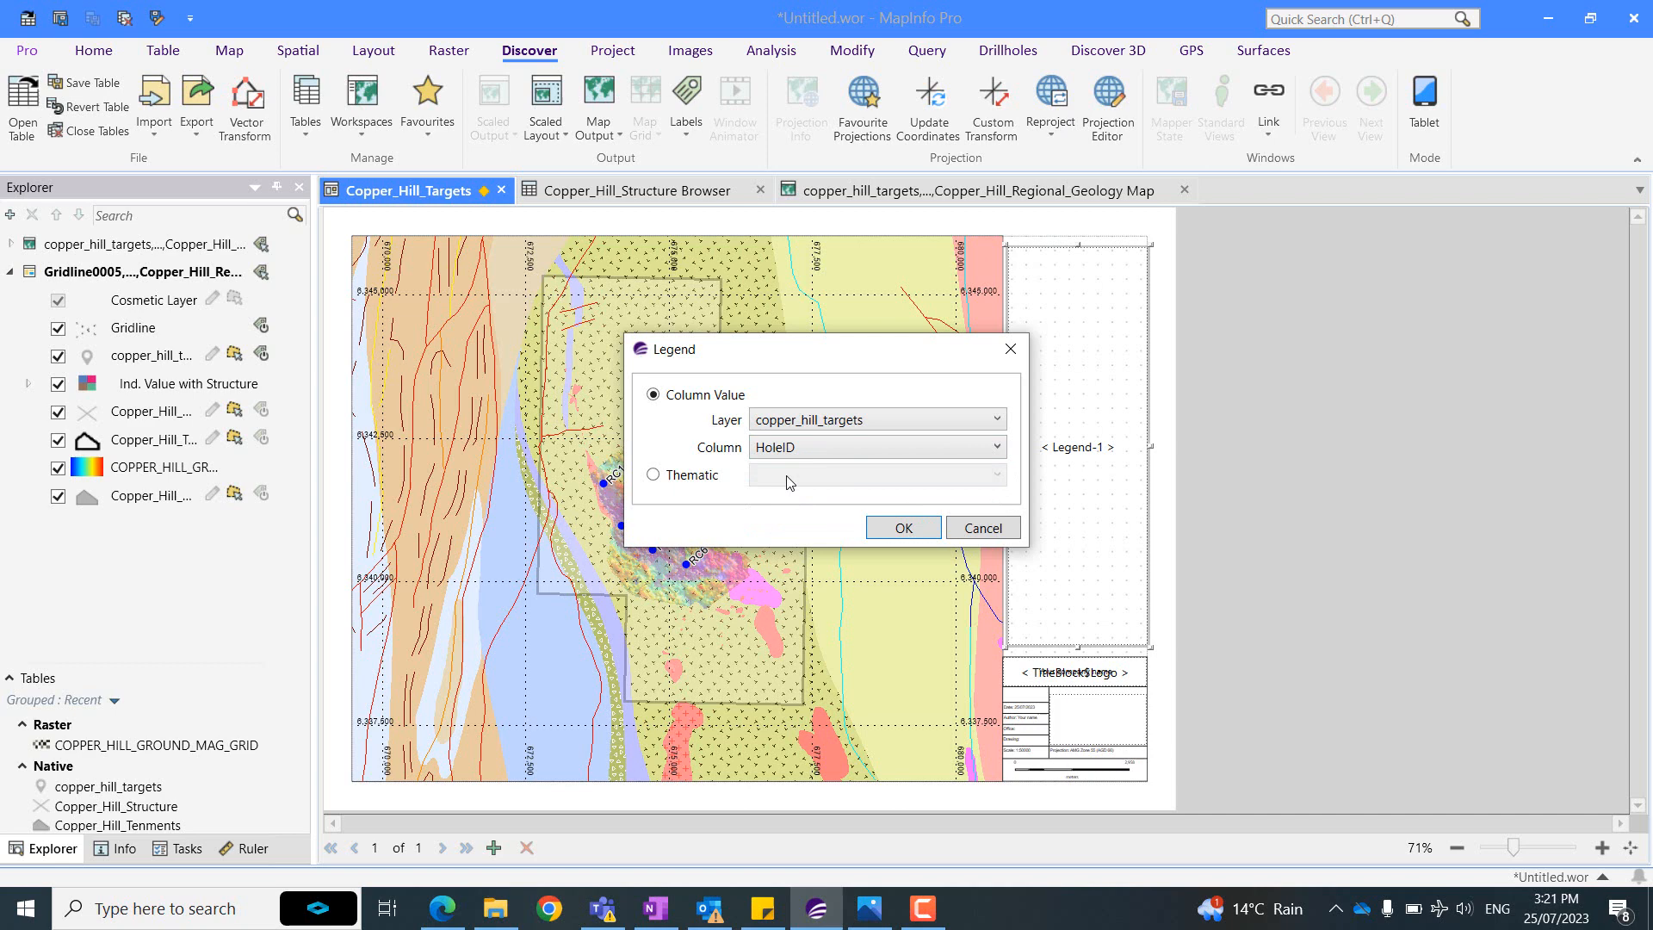
pyautogui.click(900, 527)
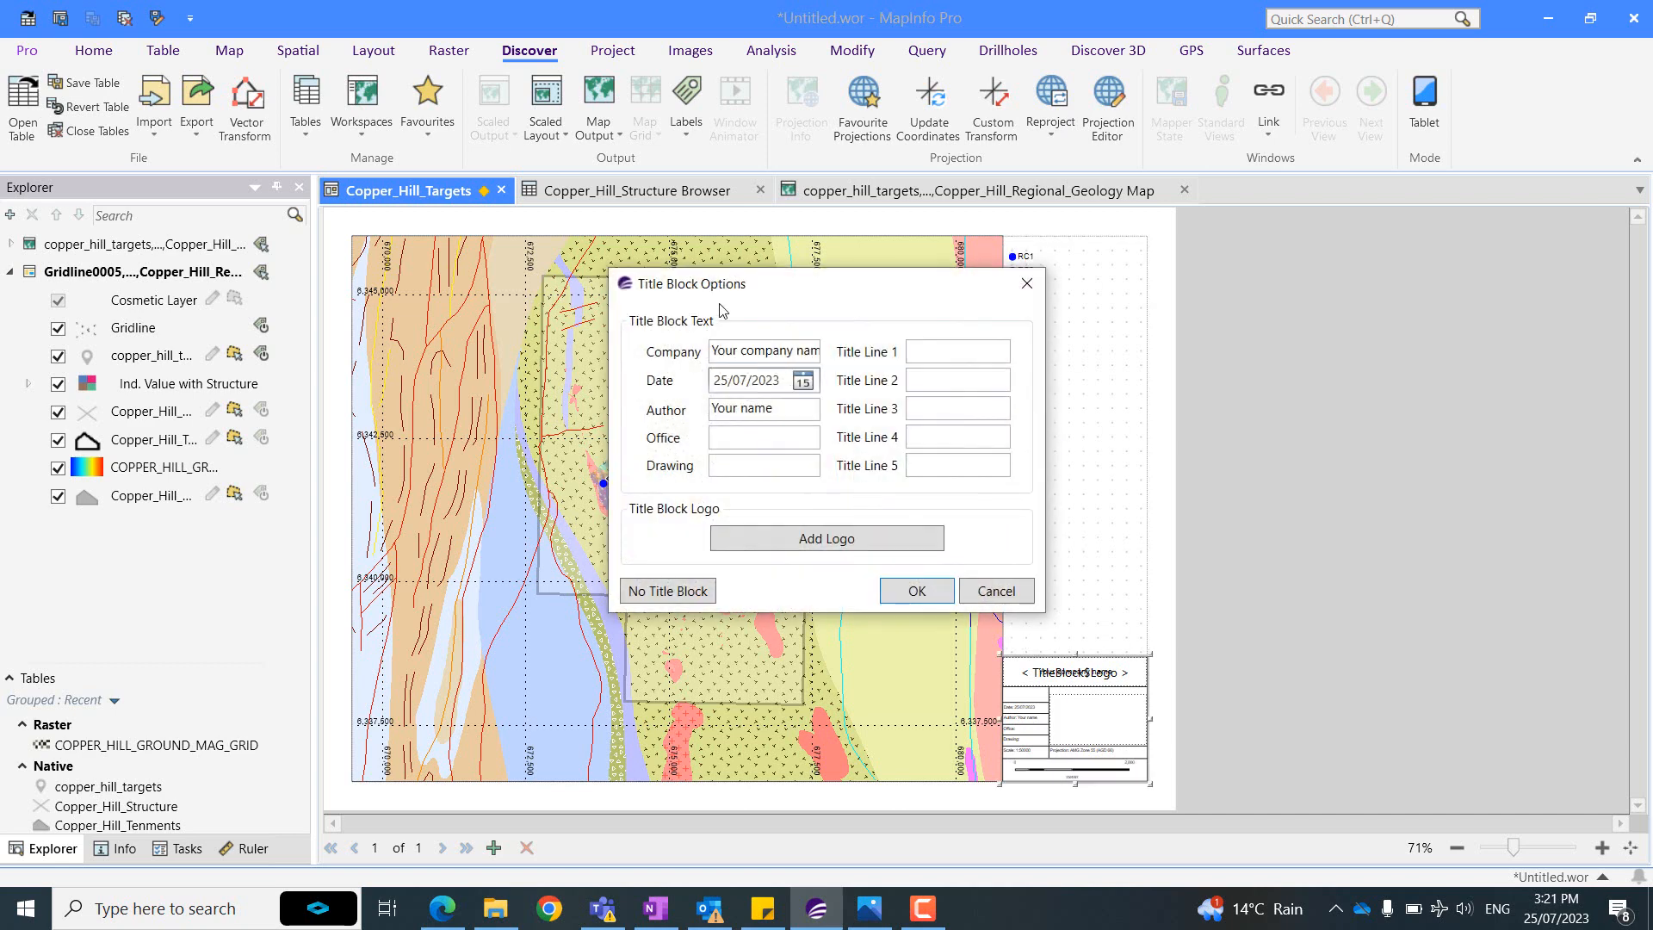
# Fill in the title block's company as Datamine, the author's name, and the office as Perth.
pyautogui.moveTo(713, 352); pyautogui.dragTo(839, 360)
pyautogui.press('BackSpace')
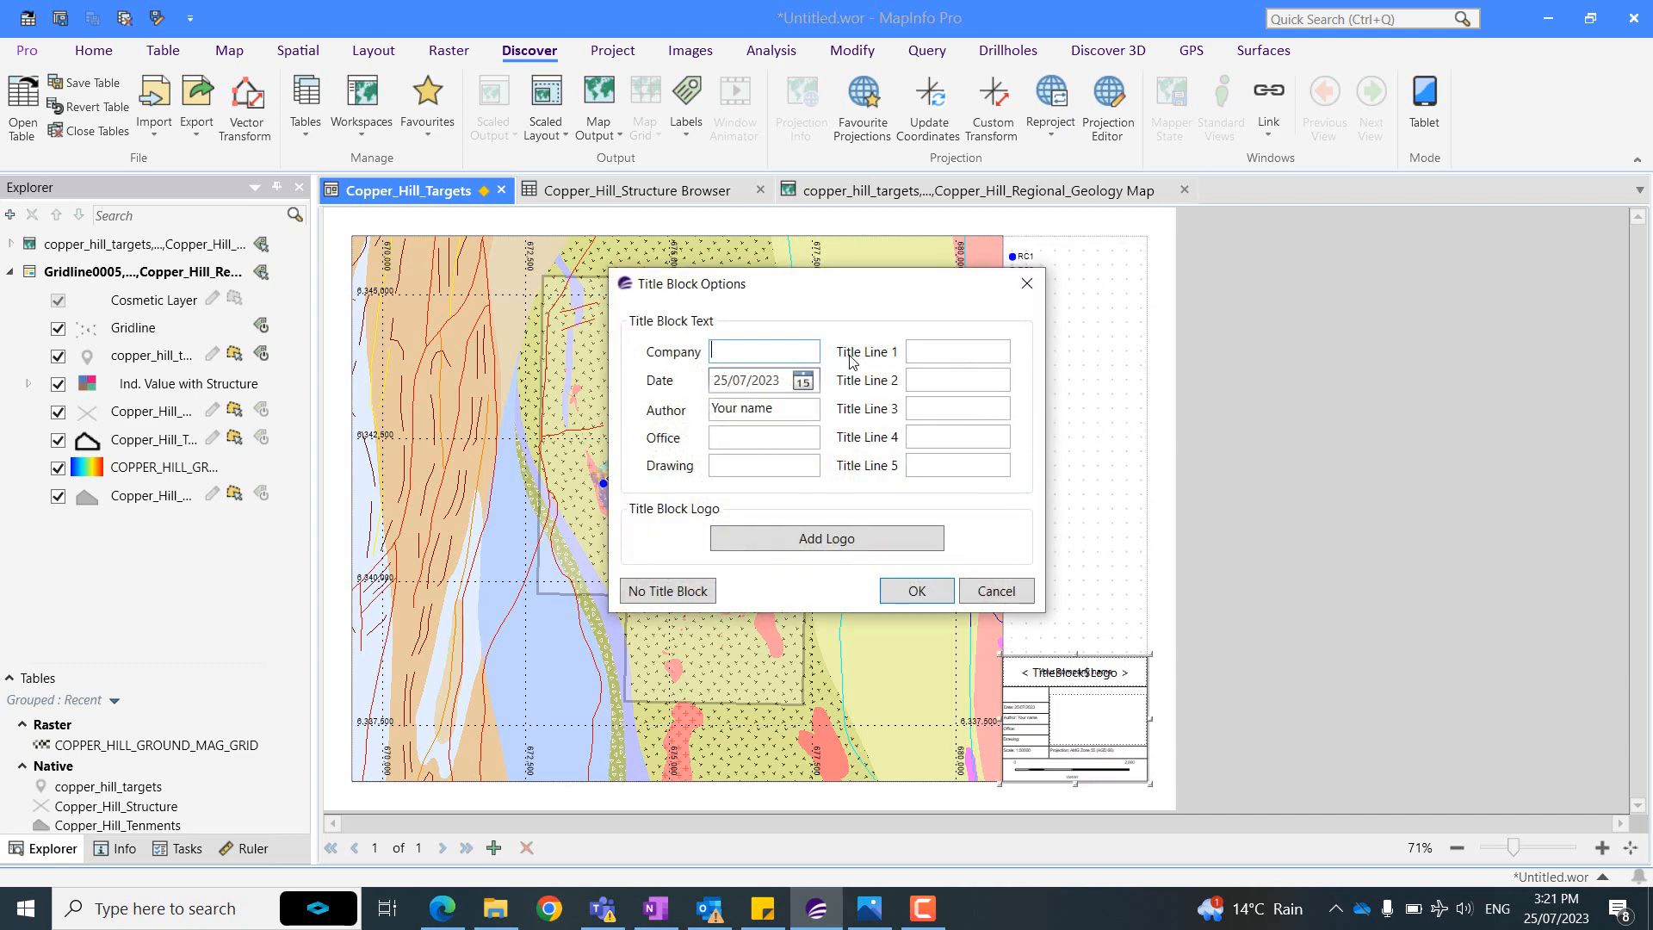
pyautogui.write('Datamine')
pyautogui.moveTo(792, 408); pyautogui.dragTo(713, 411)
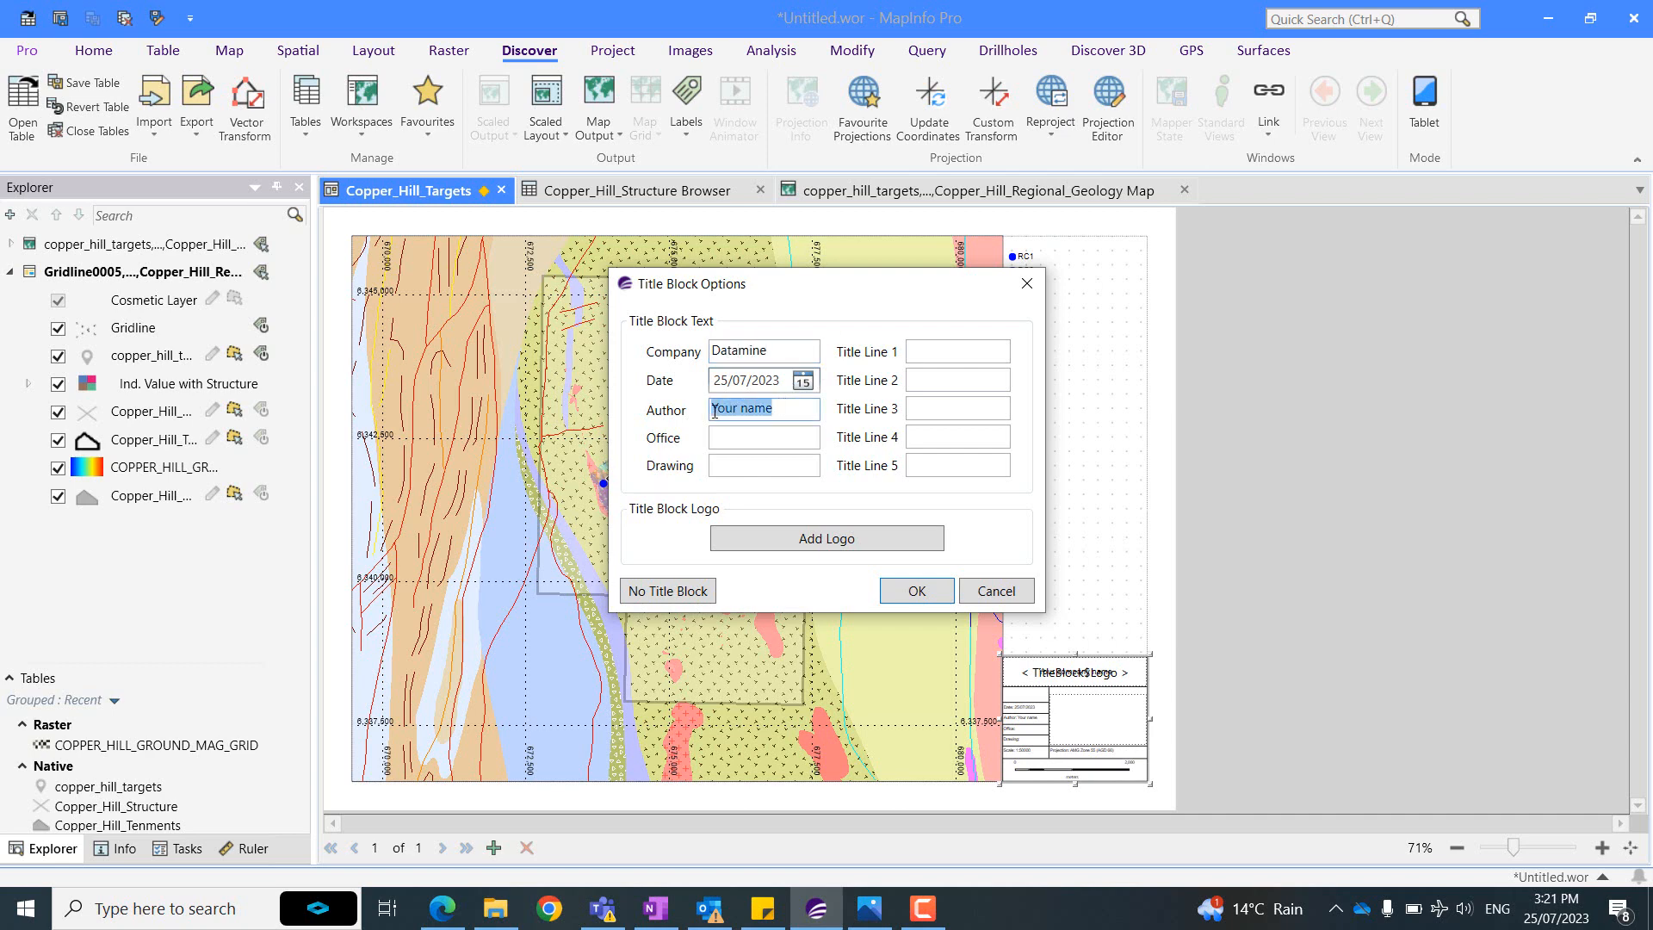
pyautogui.write('Natalia V')
pyautogui.click(766, 432)
pyautogui.write('pERTH')
pyautogui.press('BackSpace')
pyautogui.press('BackSpace')
pyautogui.press('BackSpace')
pyautogui.press('BackSpace')
pyautogui.press('BackSpace')
pyautogui.write('Perth')
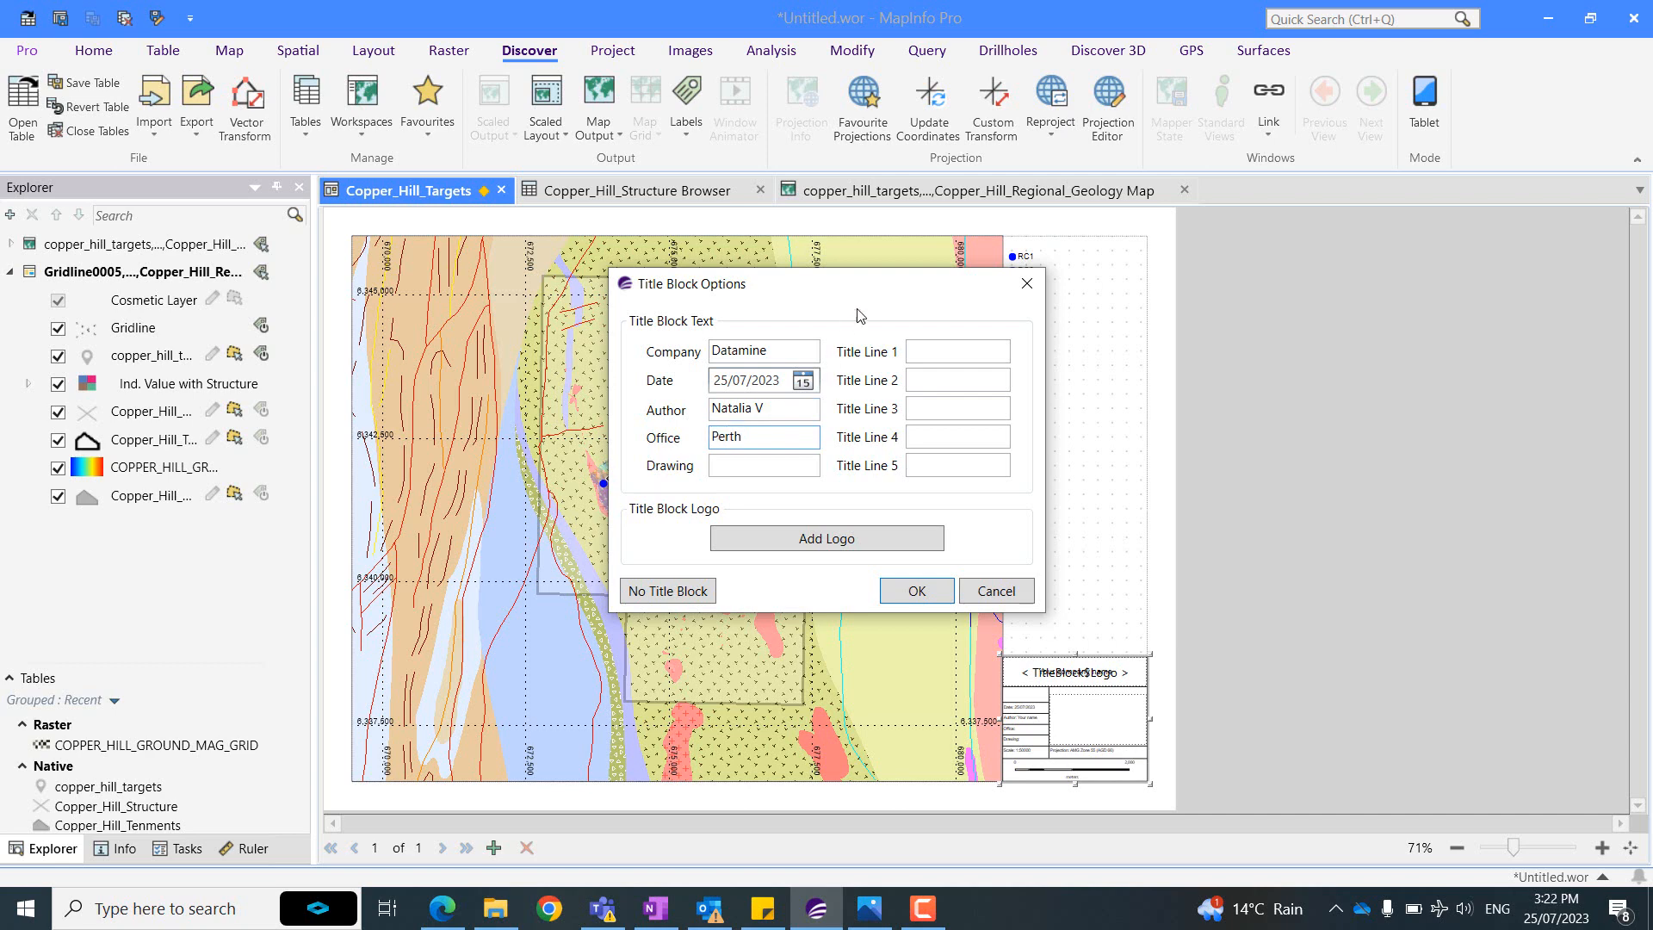
# Set the title block's Title Line 1 to Copper Hill Targets.
pyautogui.click(932, 350)
pyautogui.write('Copper Hill Ta')
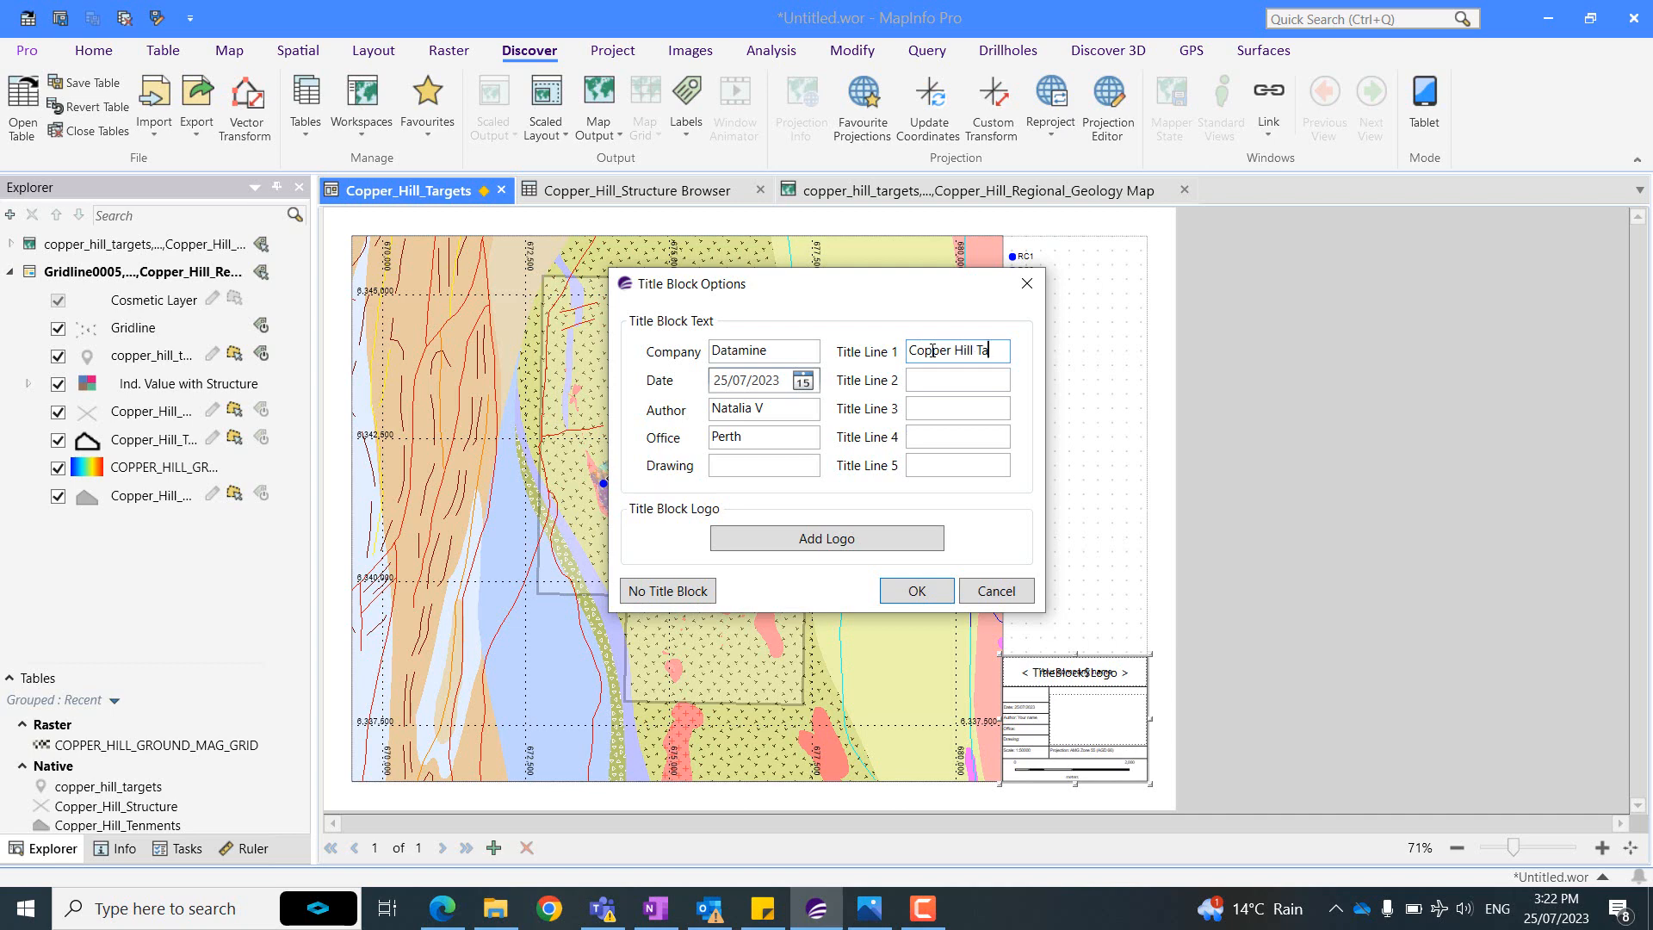
pyautogui.write('rgets')
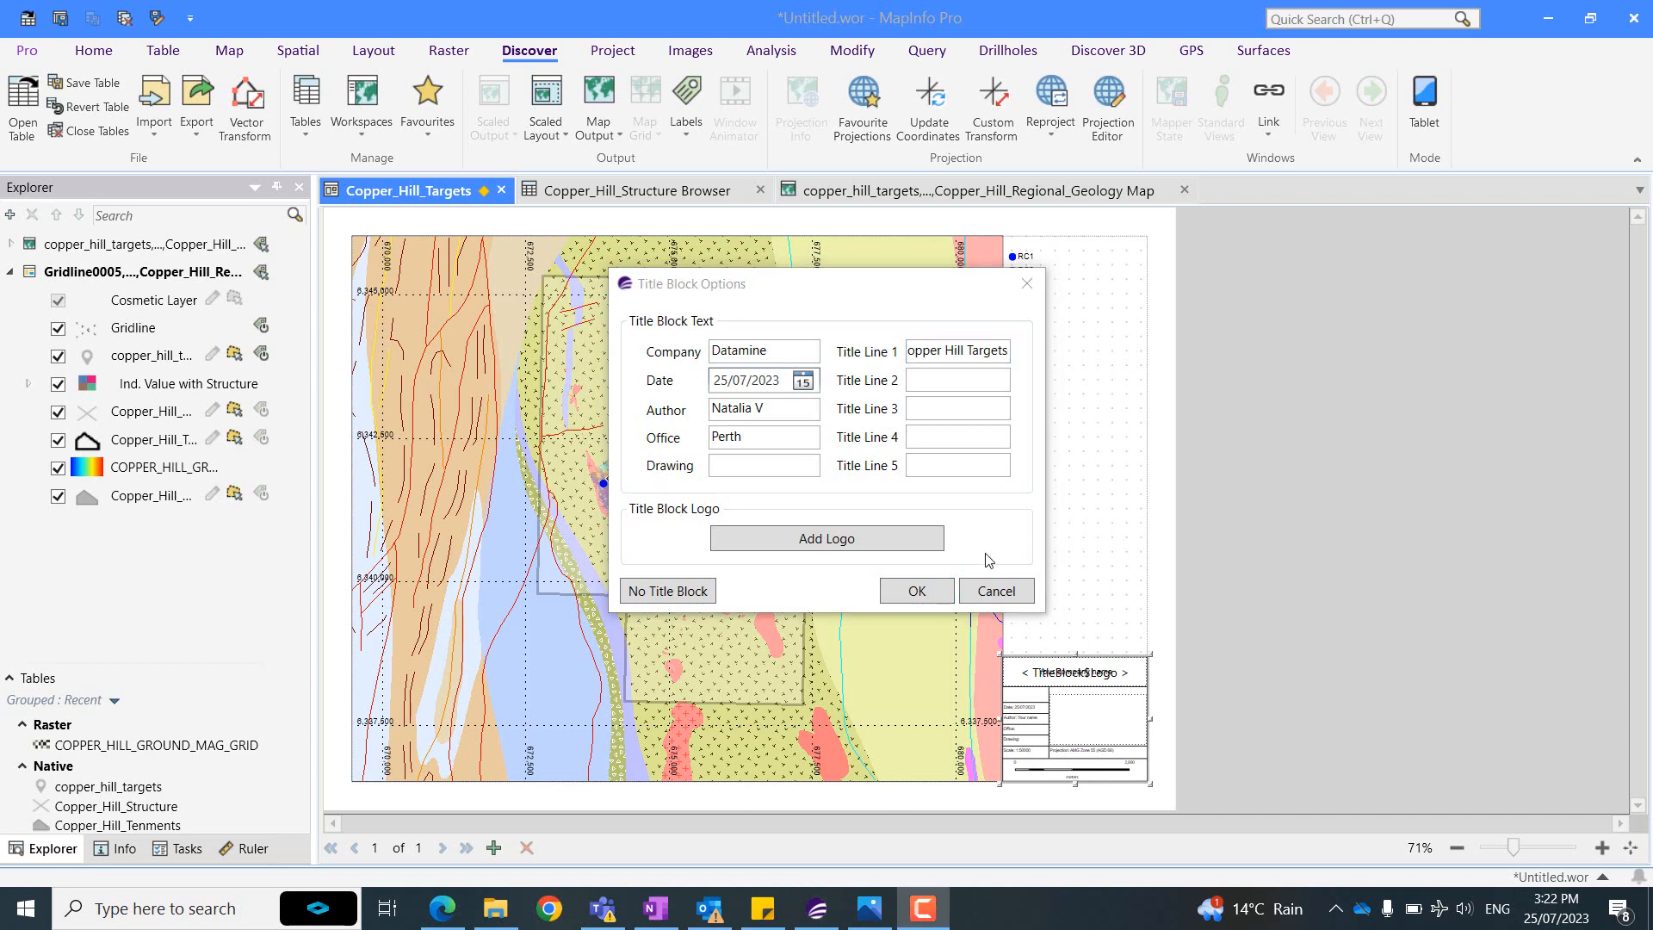
# Add the Datamine logo PNG from the DATAMINE TRAINING 2023 folder to the title block and accept the title block options.
pyautogui.click(813, 540)
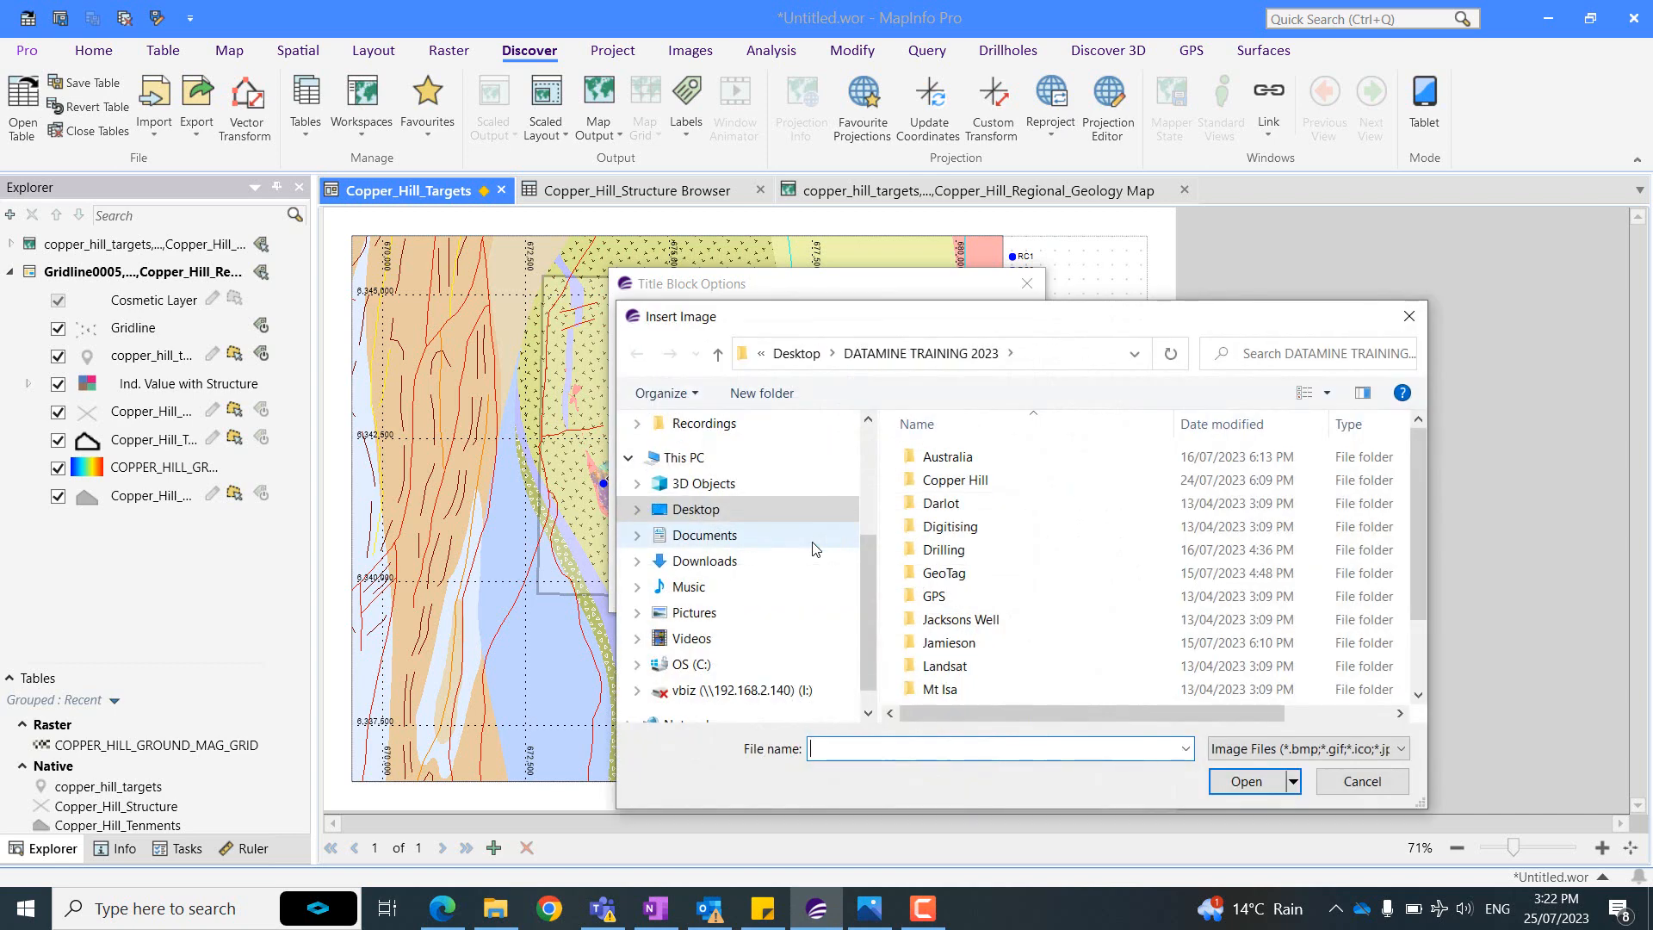
pyautogui.moveTo(1067, 327); pyautogui.dragTo(971, 231)
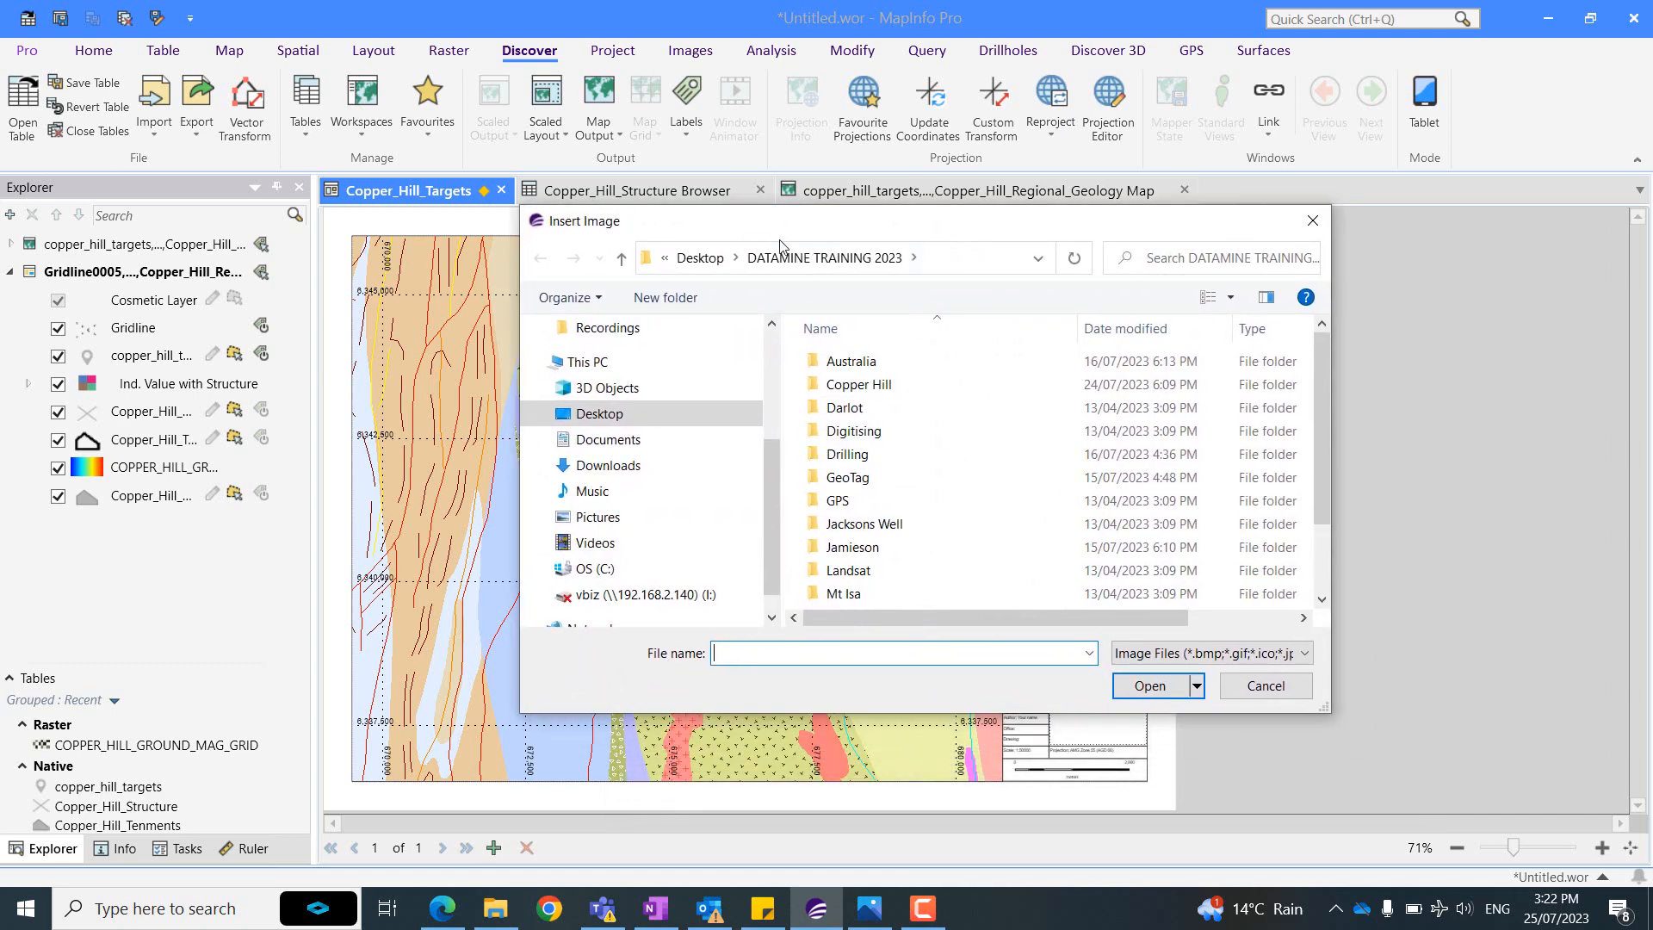
pyautogui.moveTo(1323, 348); pyautogui.dragTo(1325, 436)
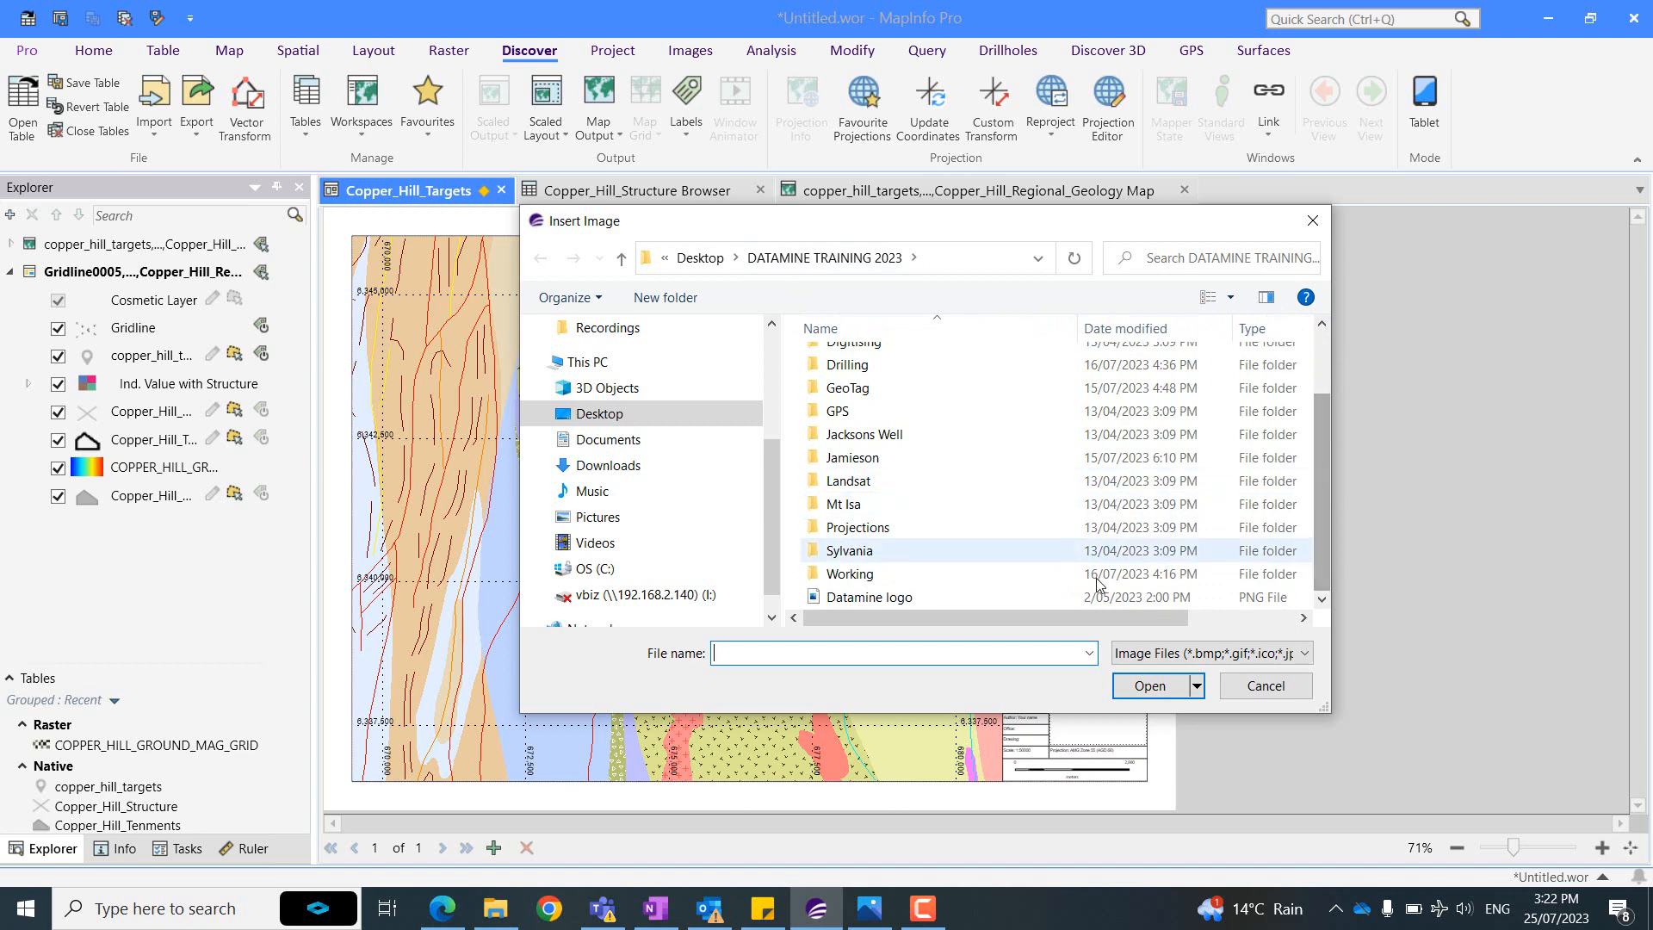
pyautogui.moveTo(943, 600)
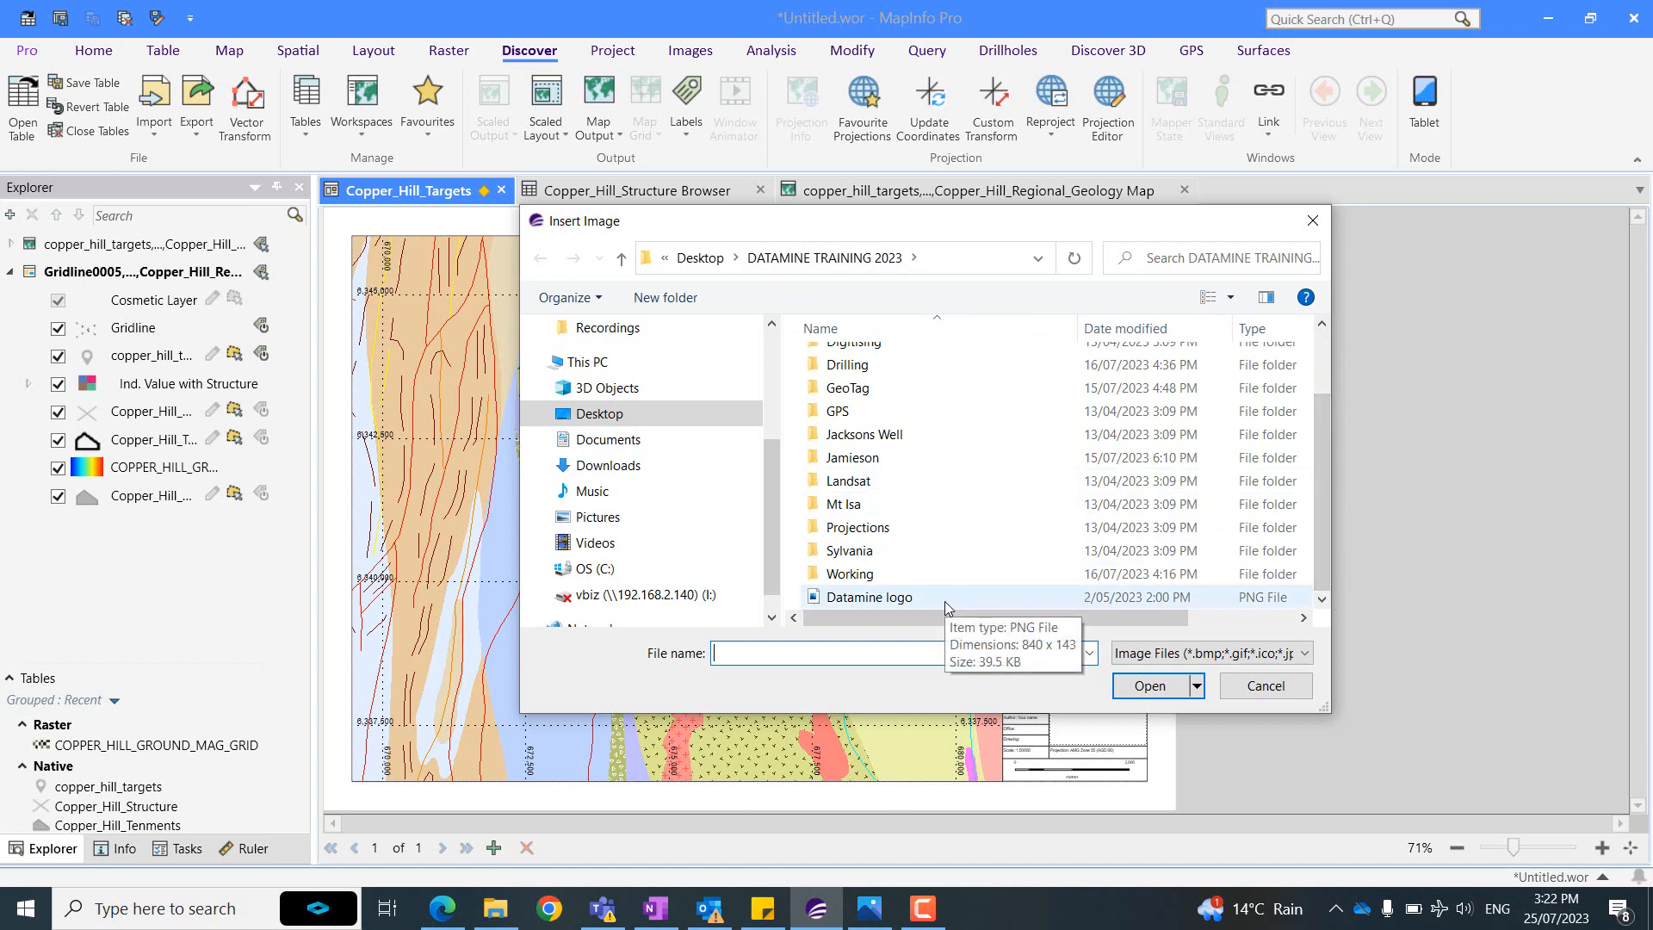
pyautogui.click(944, 603)
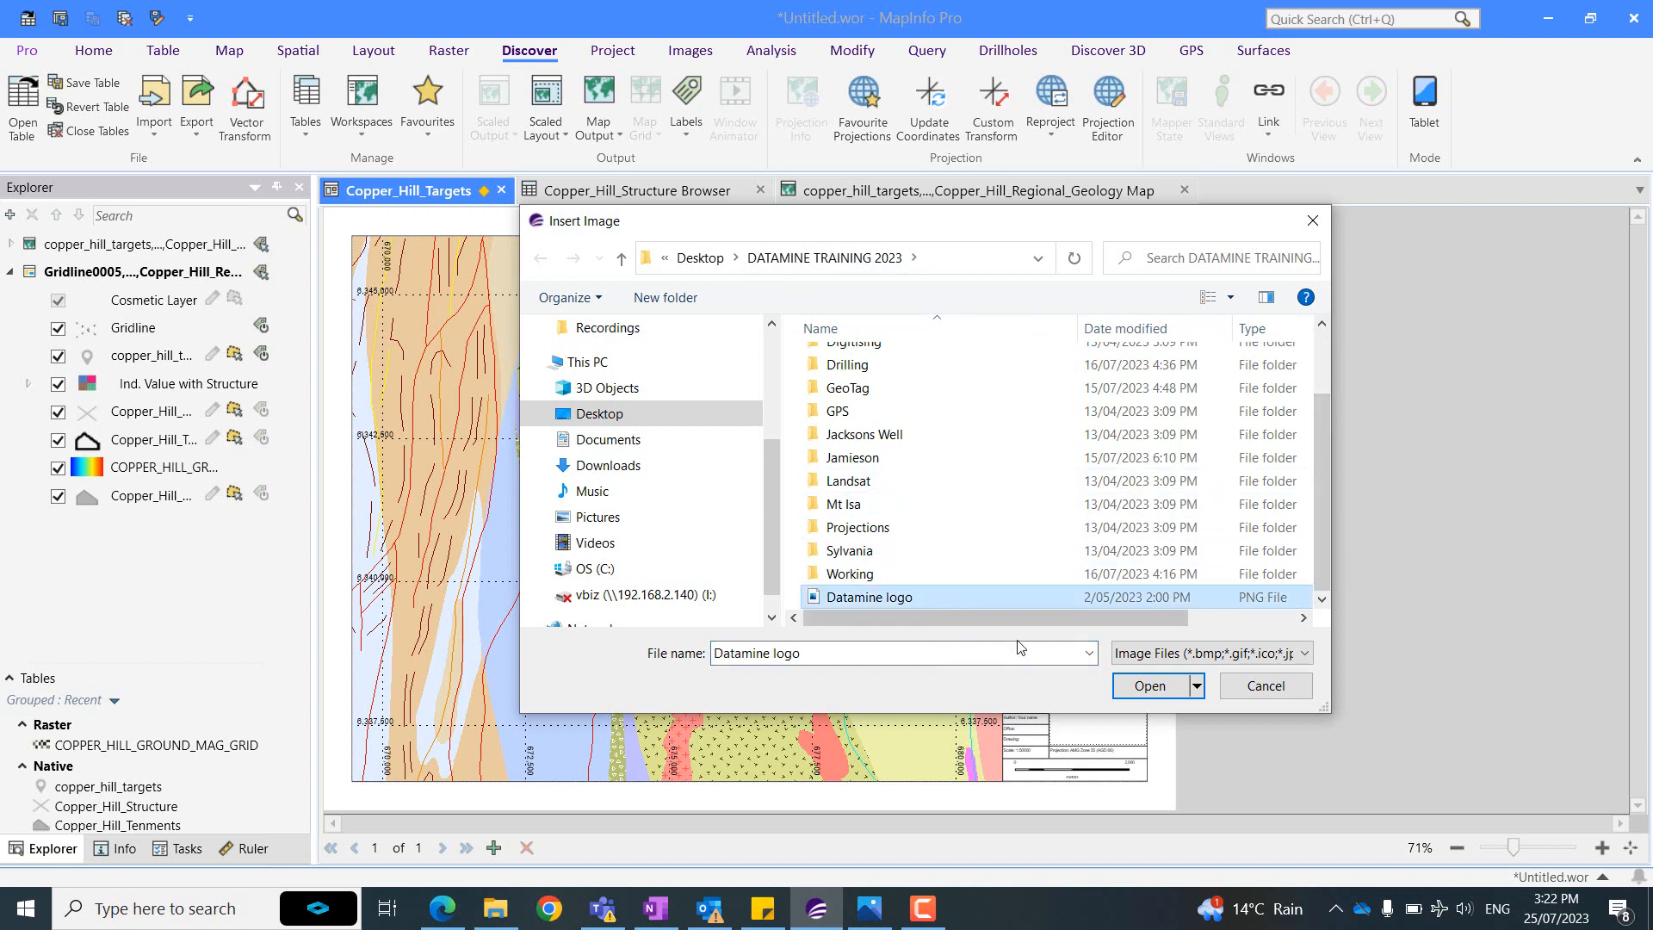
pyautogui.click(1149, 686)
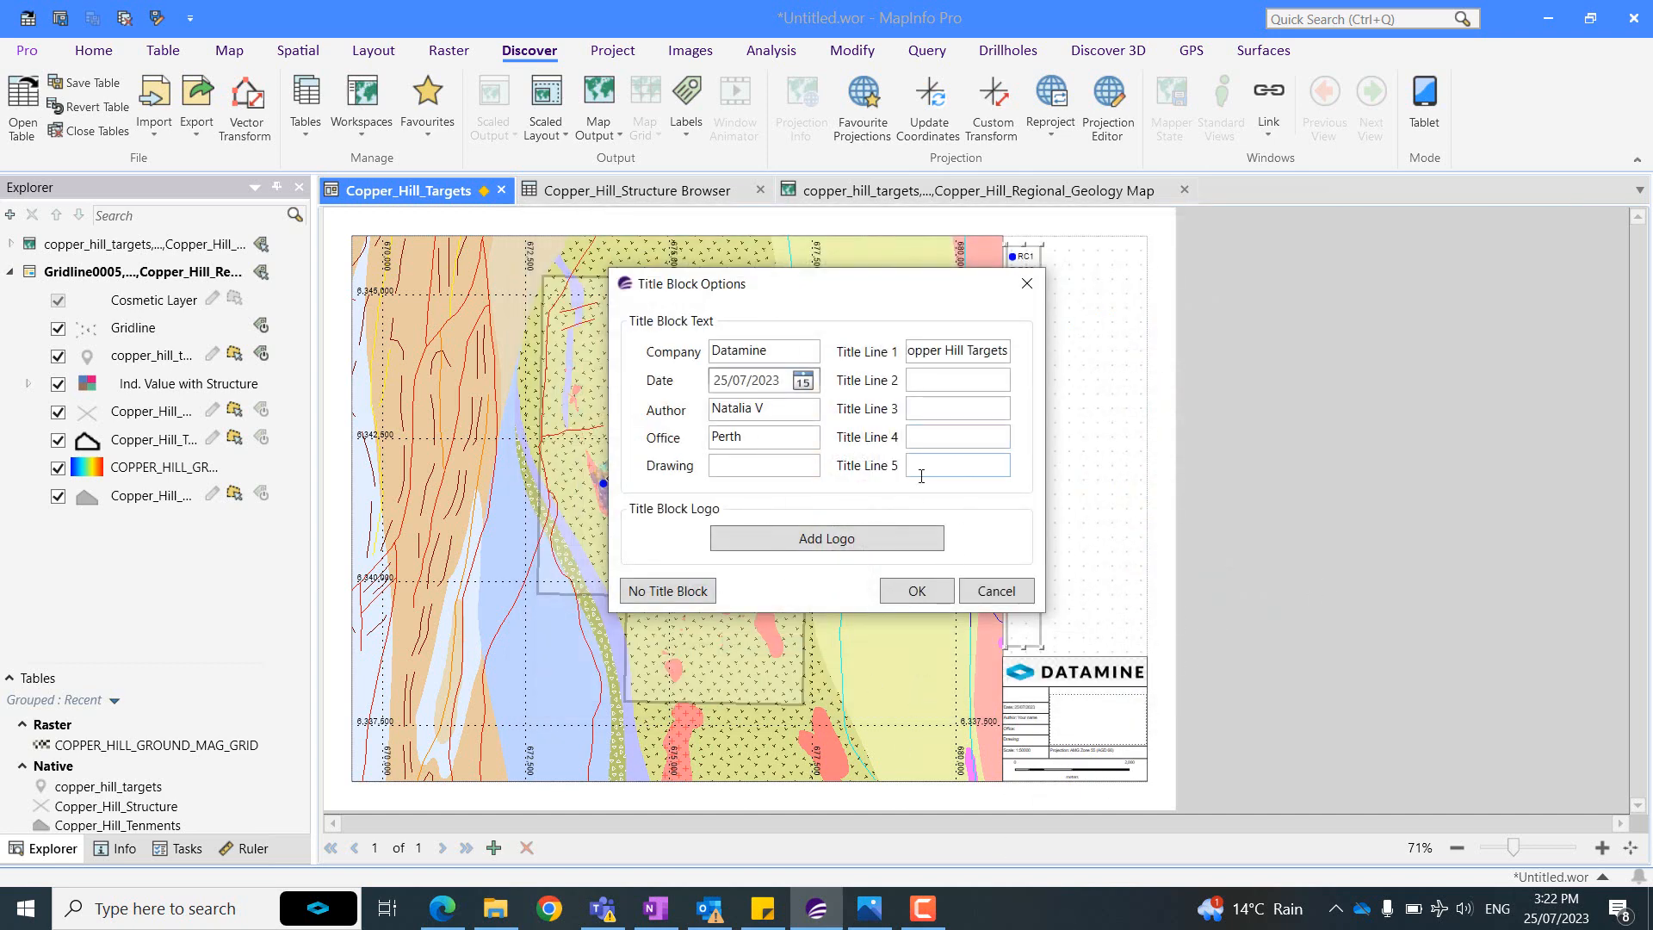
pyautogui.click(908, 594)
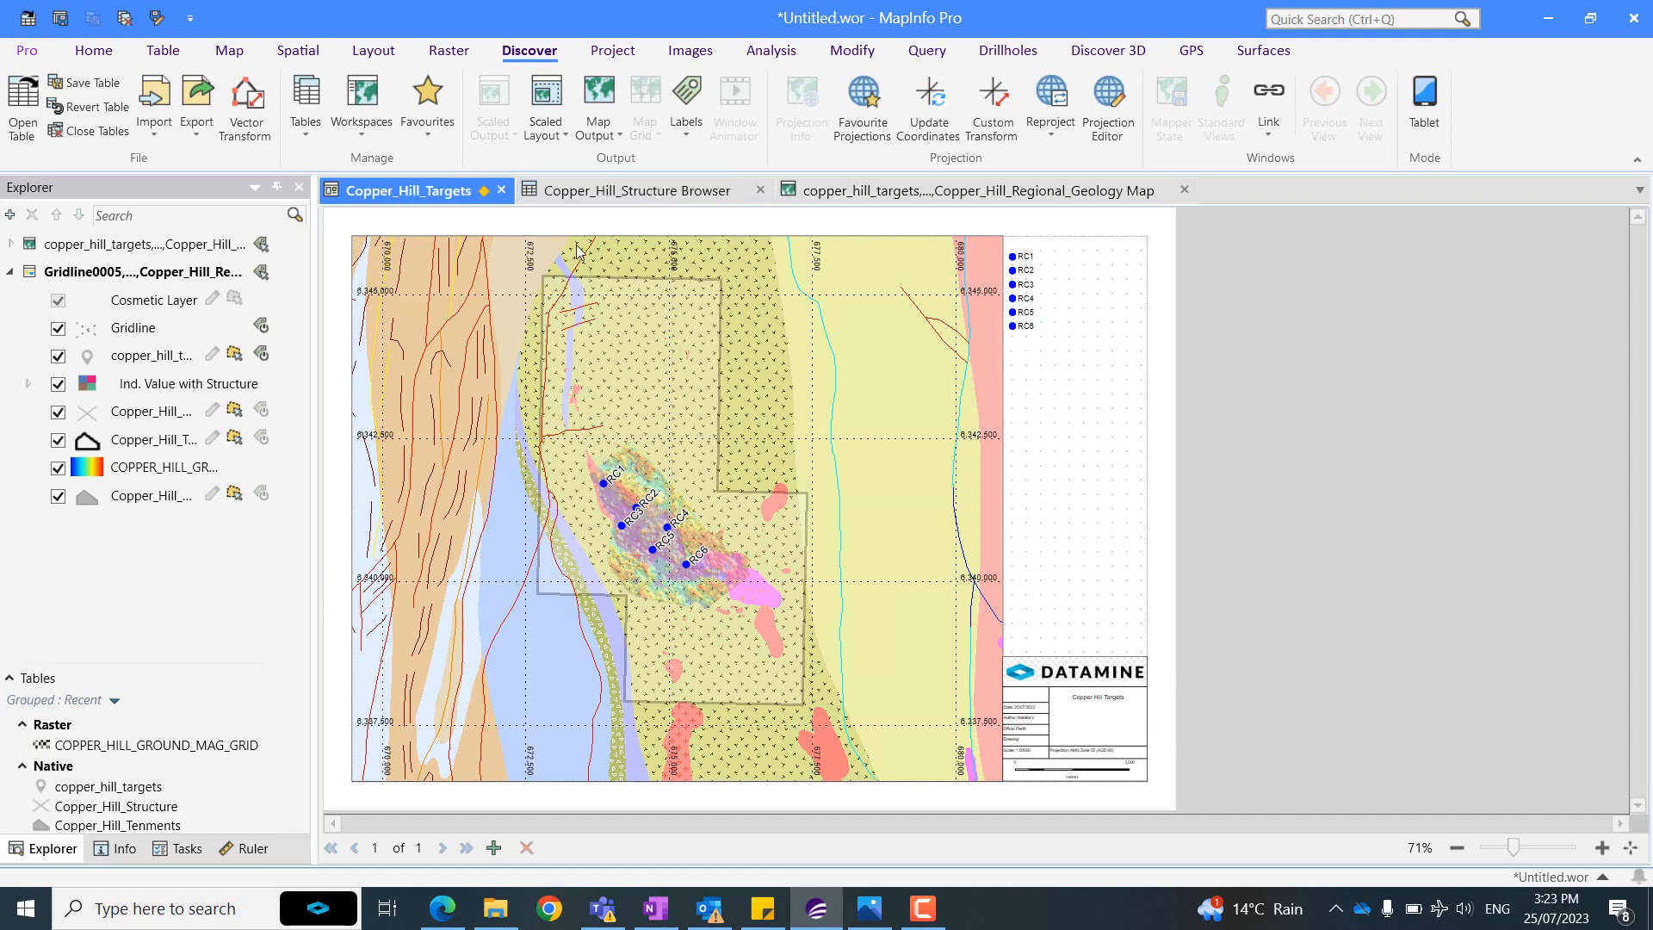
# Narrow the Explorer pane and widen the map frame to the full width of the layout border.
pyautogui.click(992, 239)
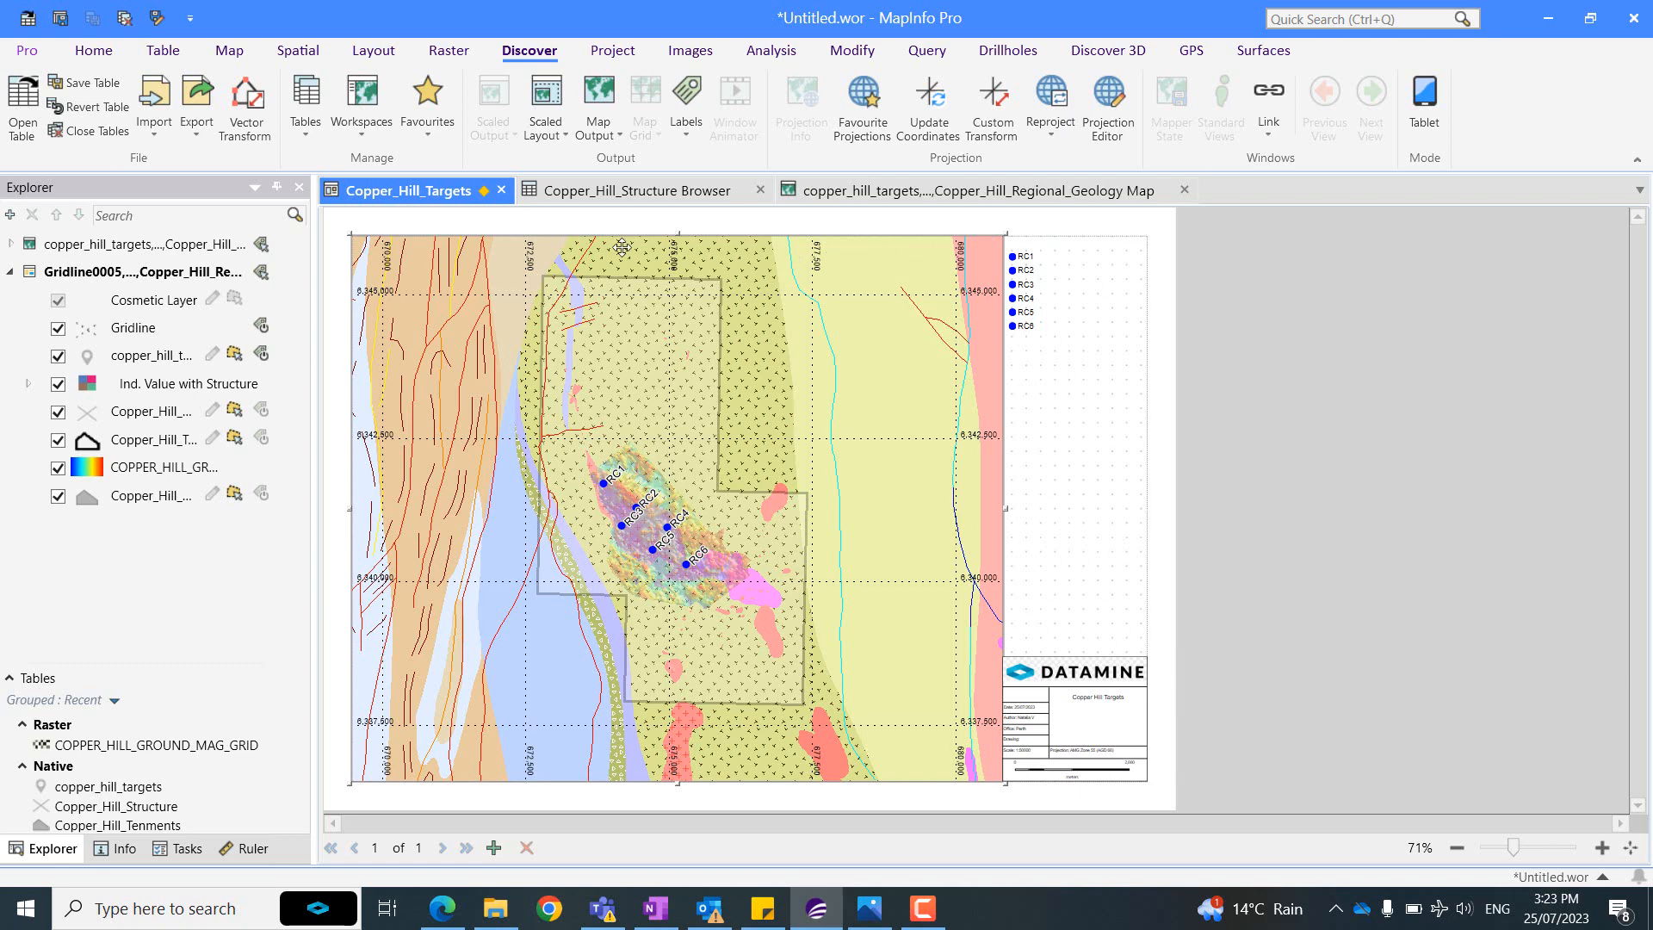
pyautogui.moveTo(312, 211); pyautogui.dragTo(247, 213)
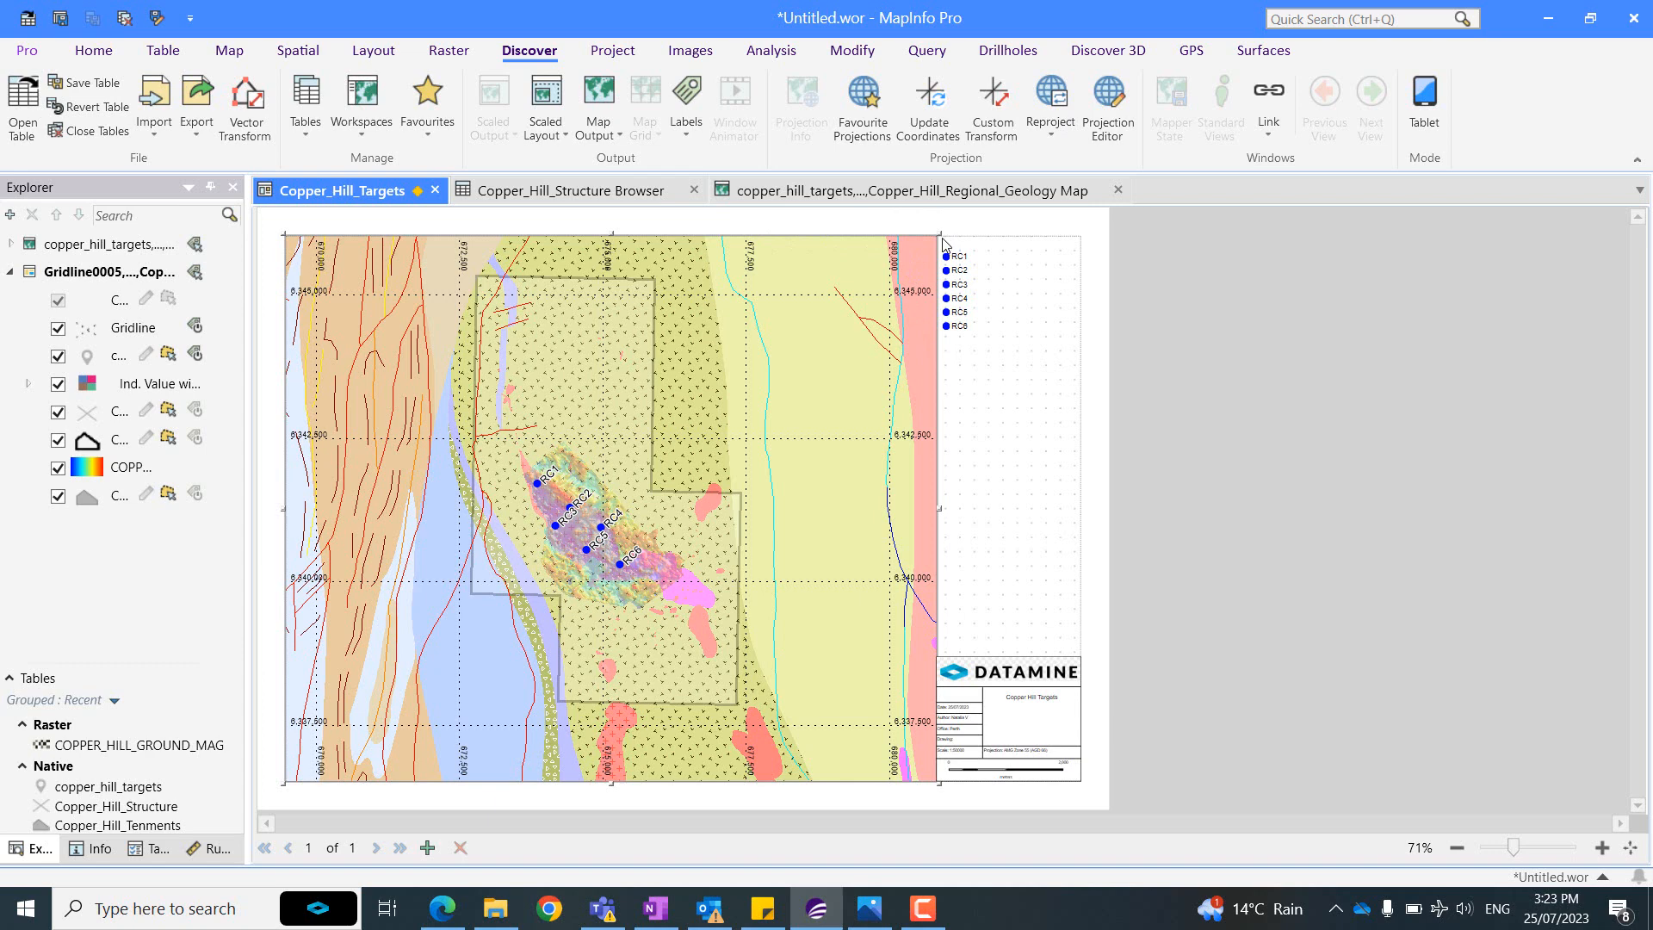
pyautogui.moveTo(938, 234); pyautogui.dragTo(1081, 237)
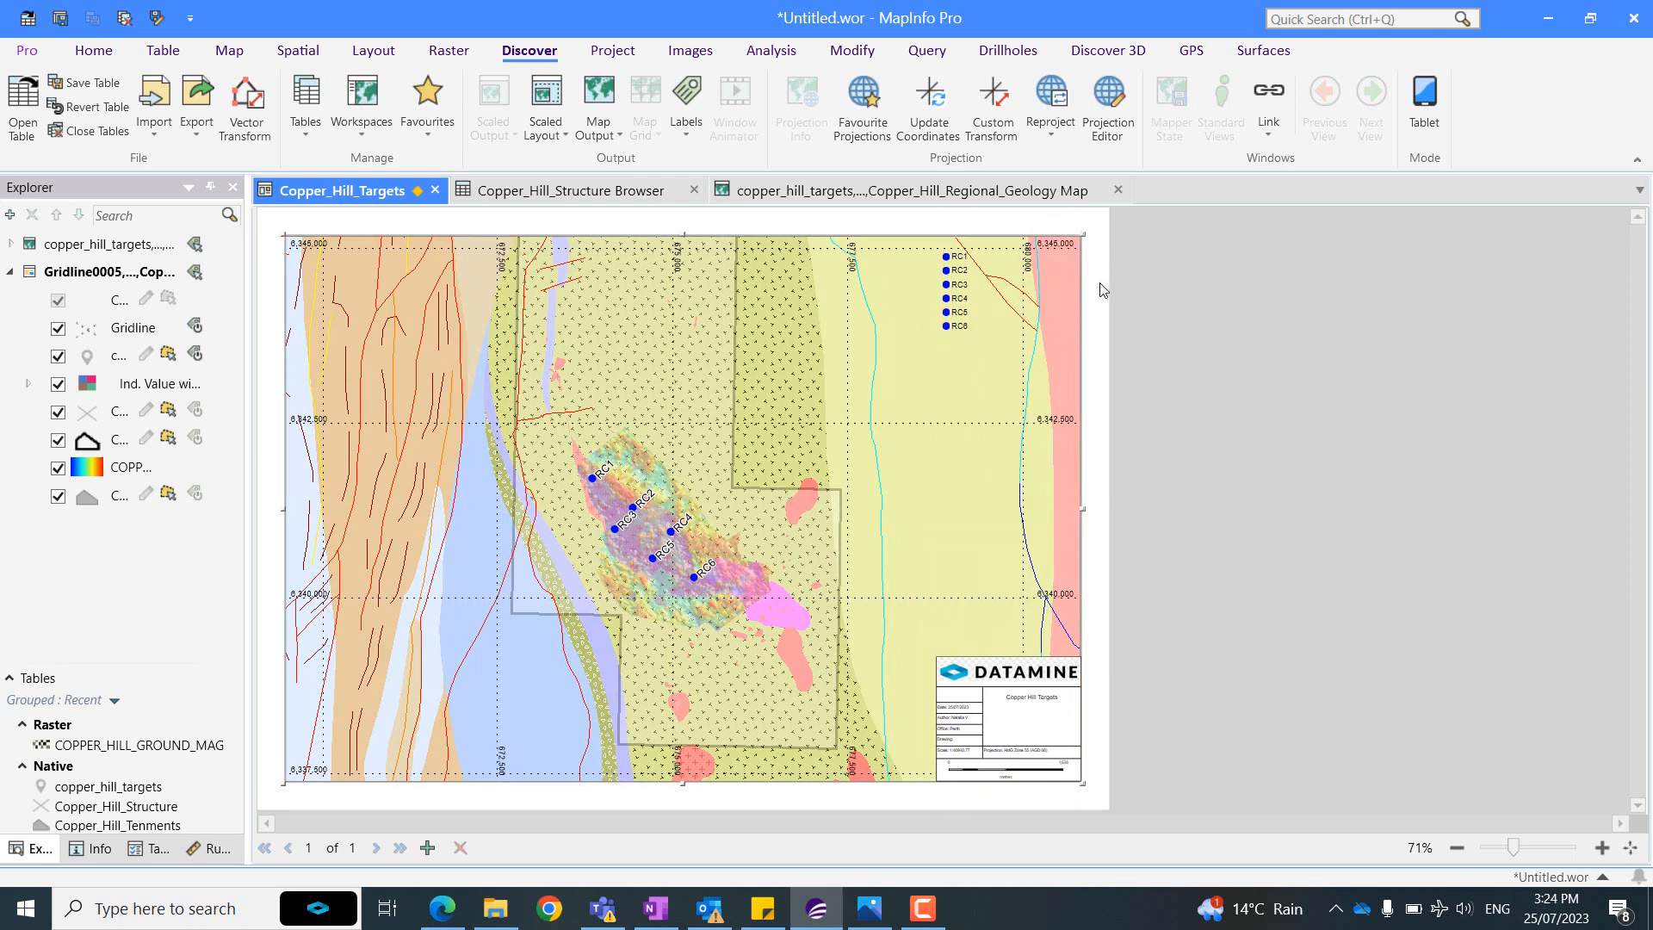
# Activate the map frame and reposition its map so the tenement and drill targets stay in view.
pyautogui.doubleClick(770, 382)
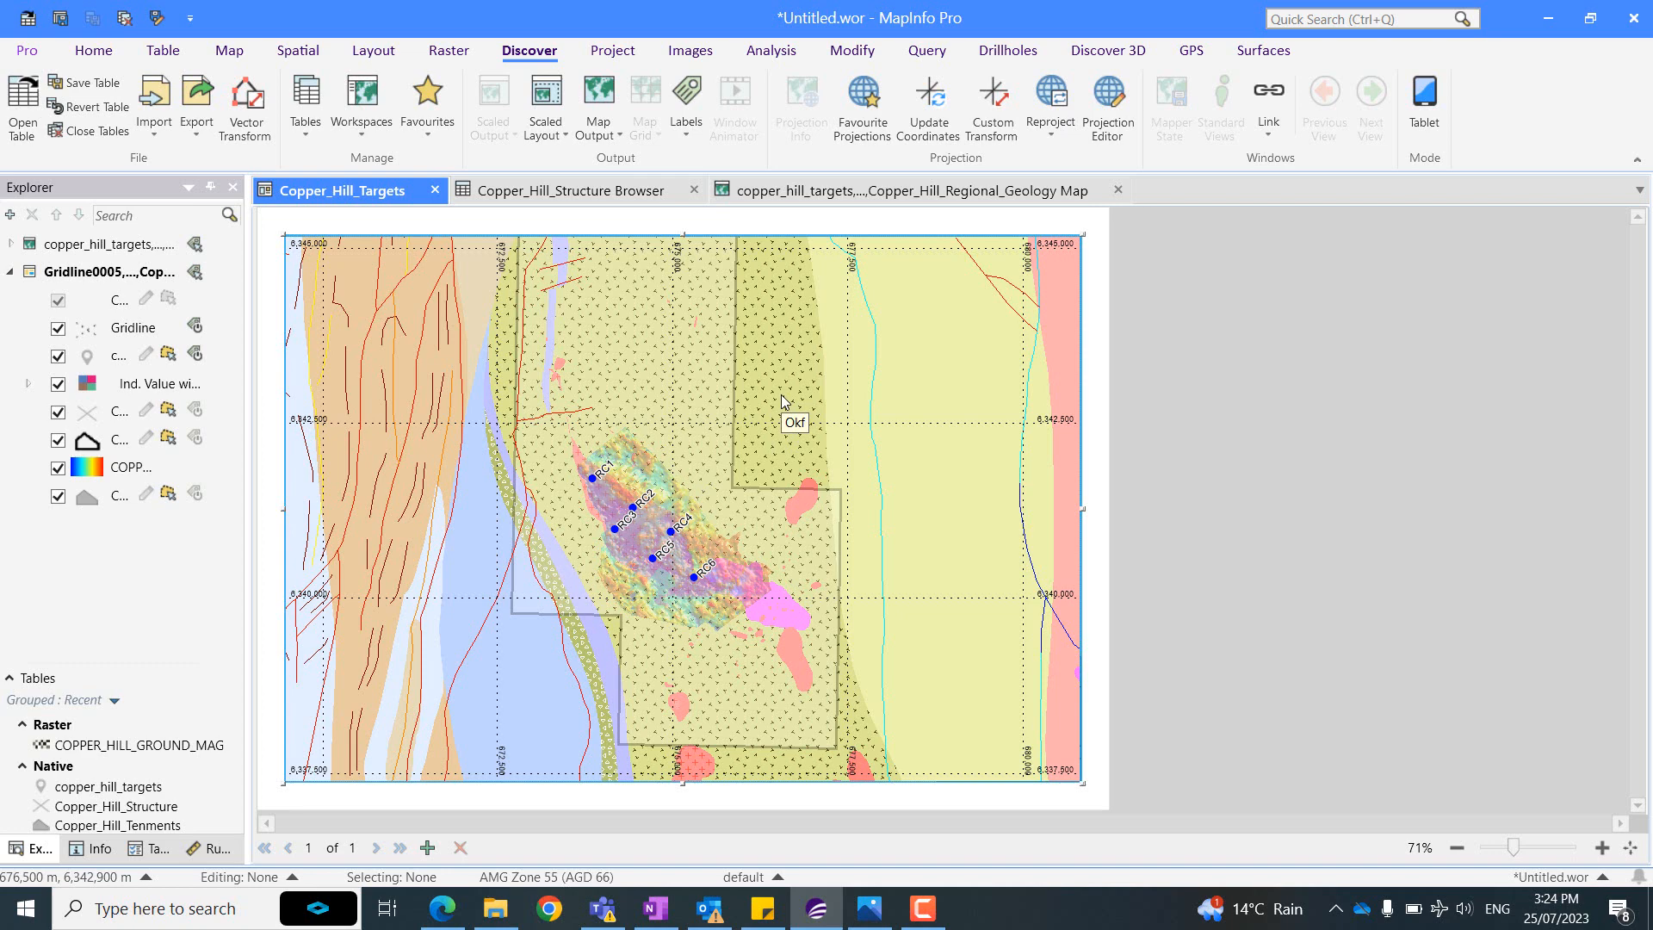
pyautogui.scroll(-1, 782, 394)
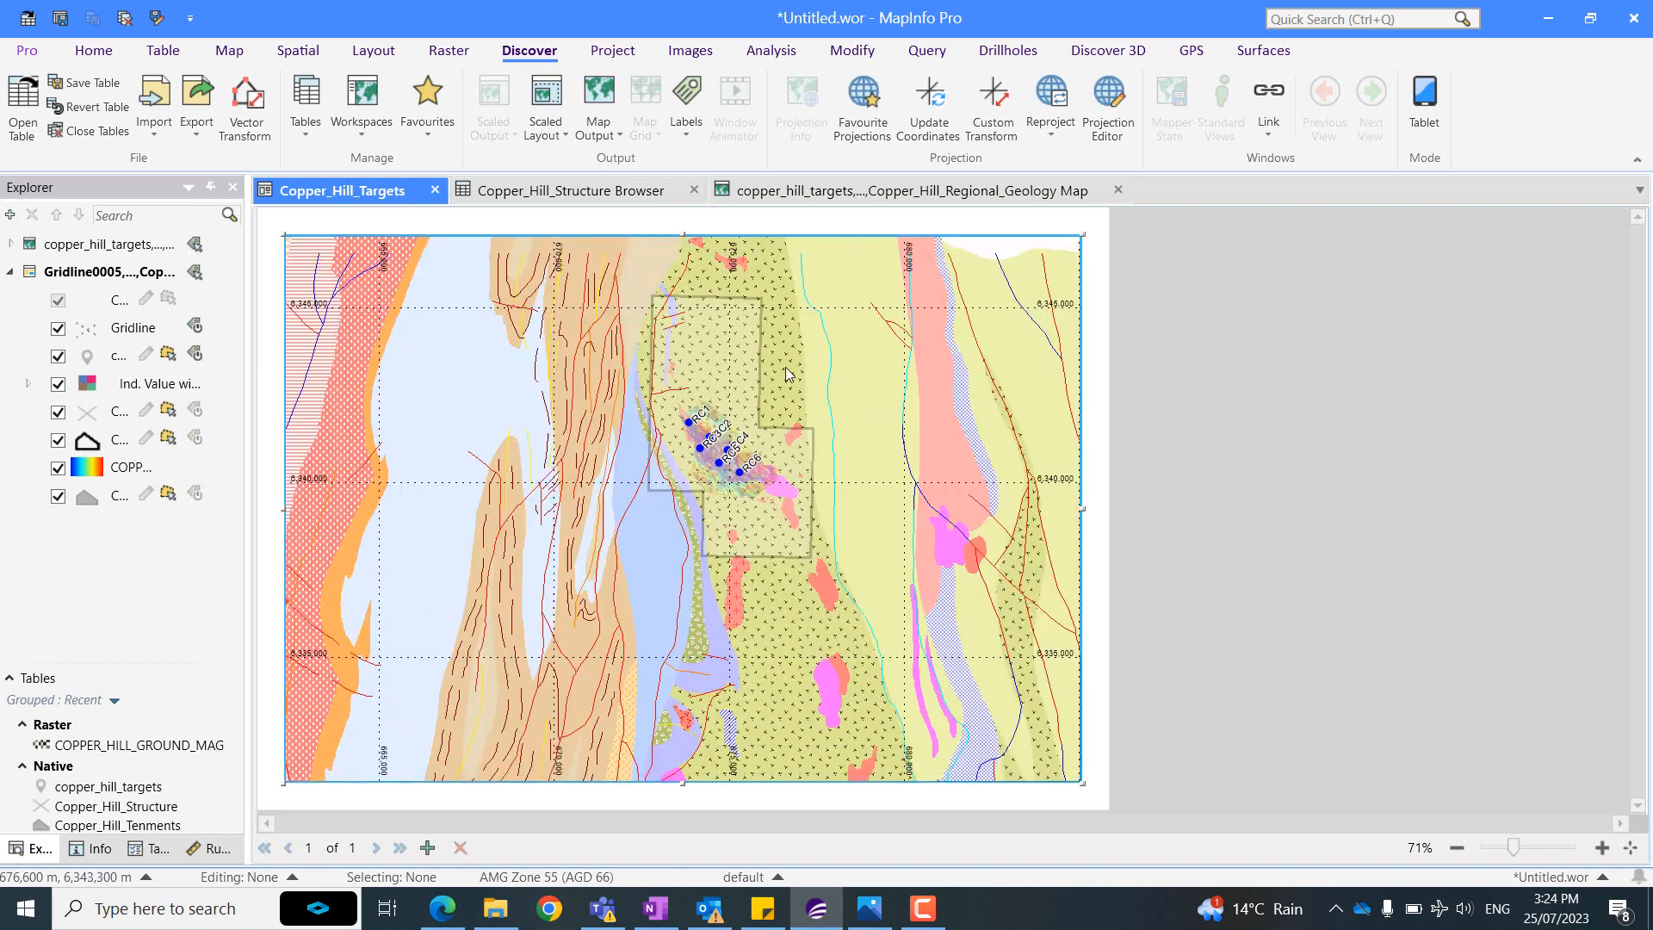
pyautogui.scroll(2, 783, 368)
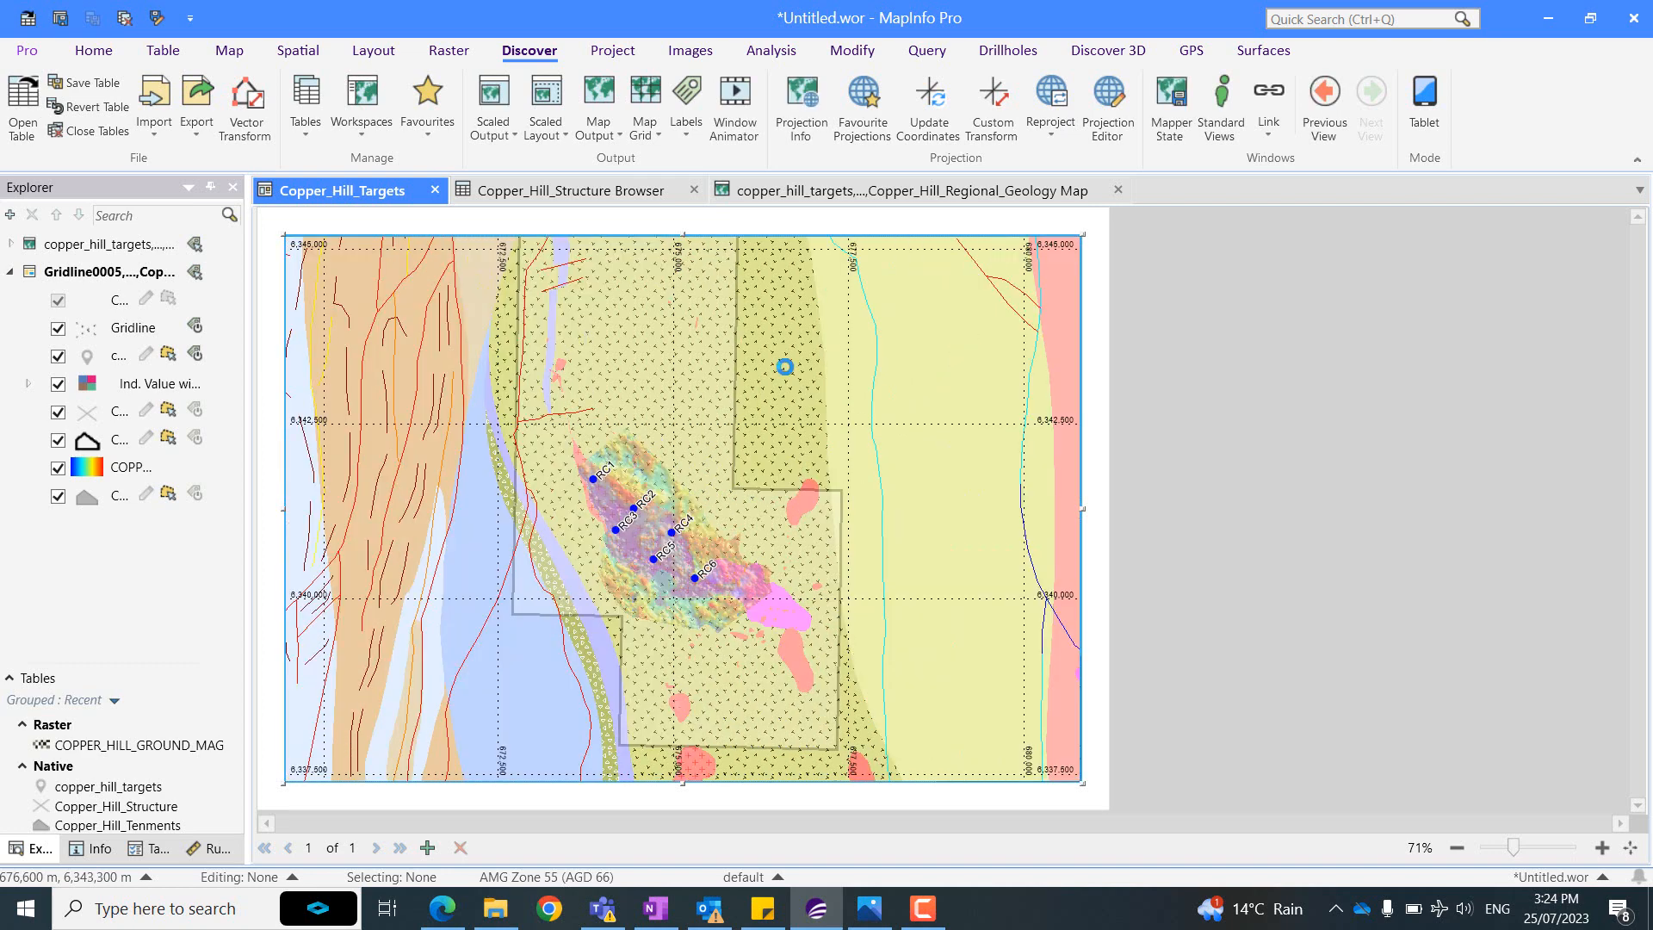
pyautogui.scroll(-1, 785, 375)
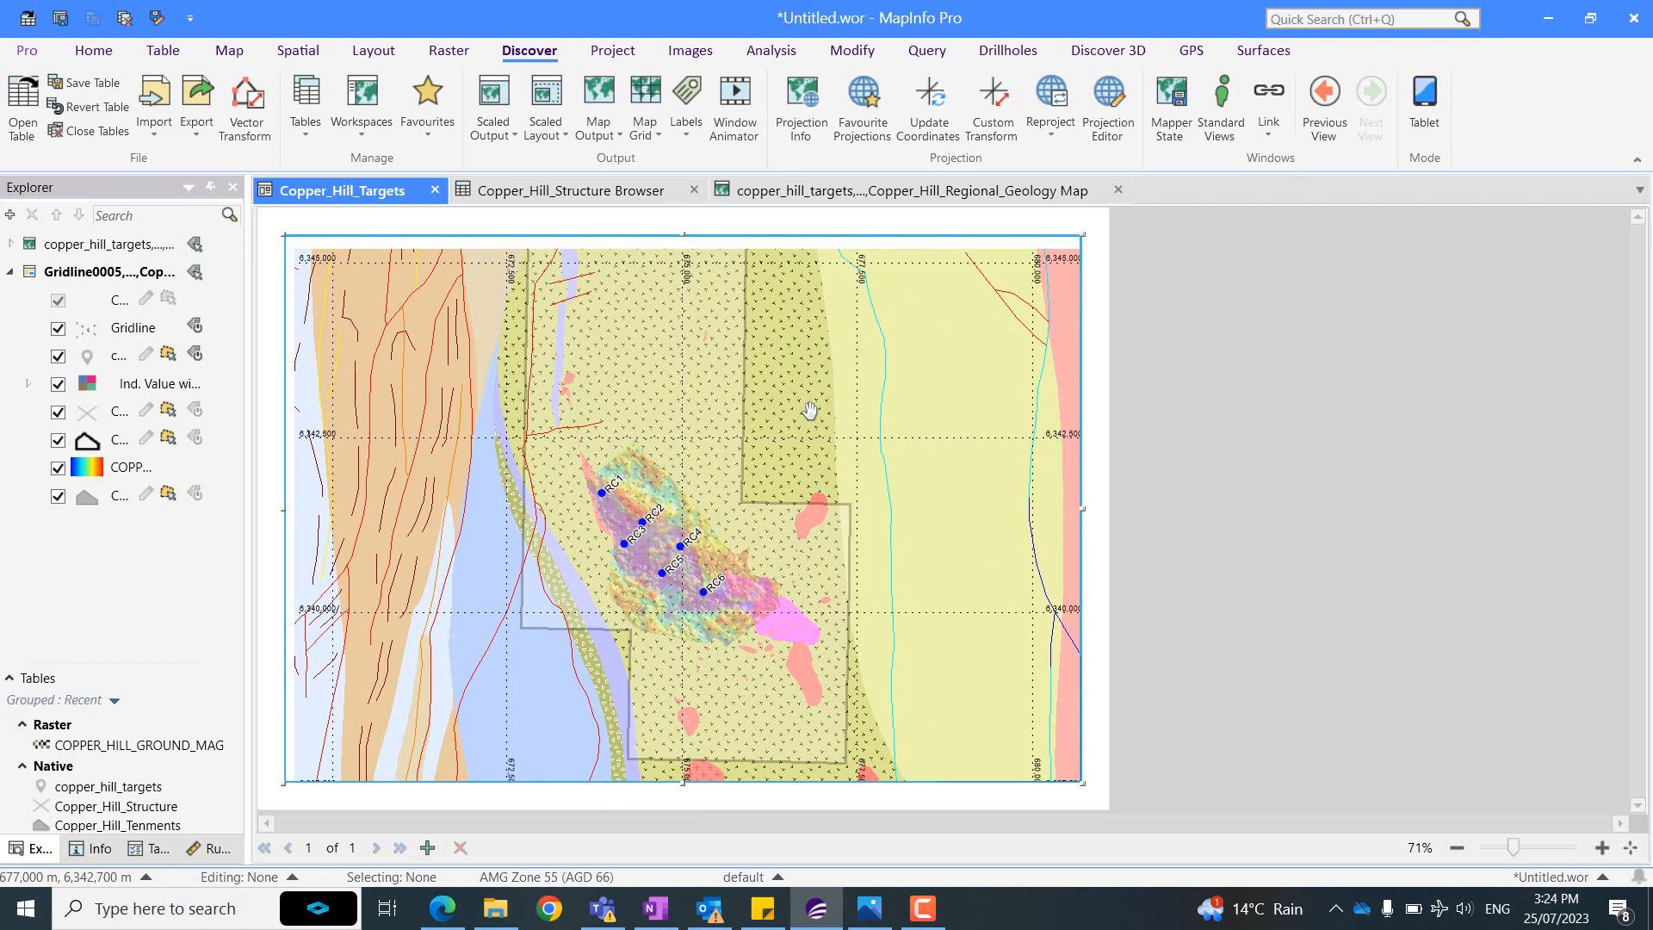
pyautogui.scroll(-1, 808, 388)
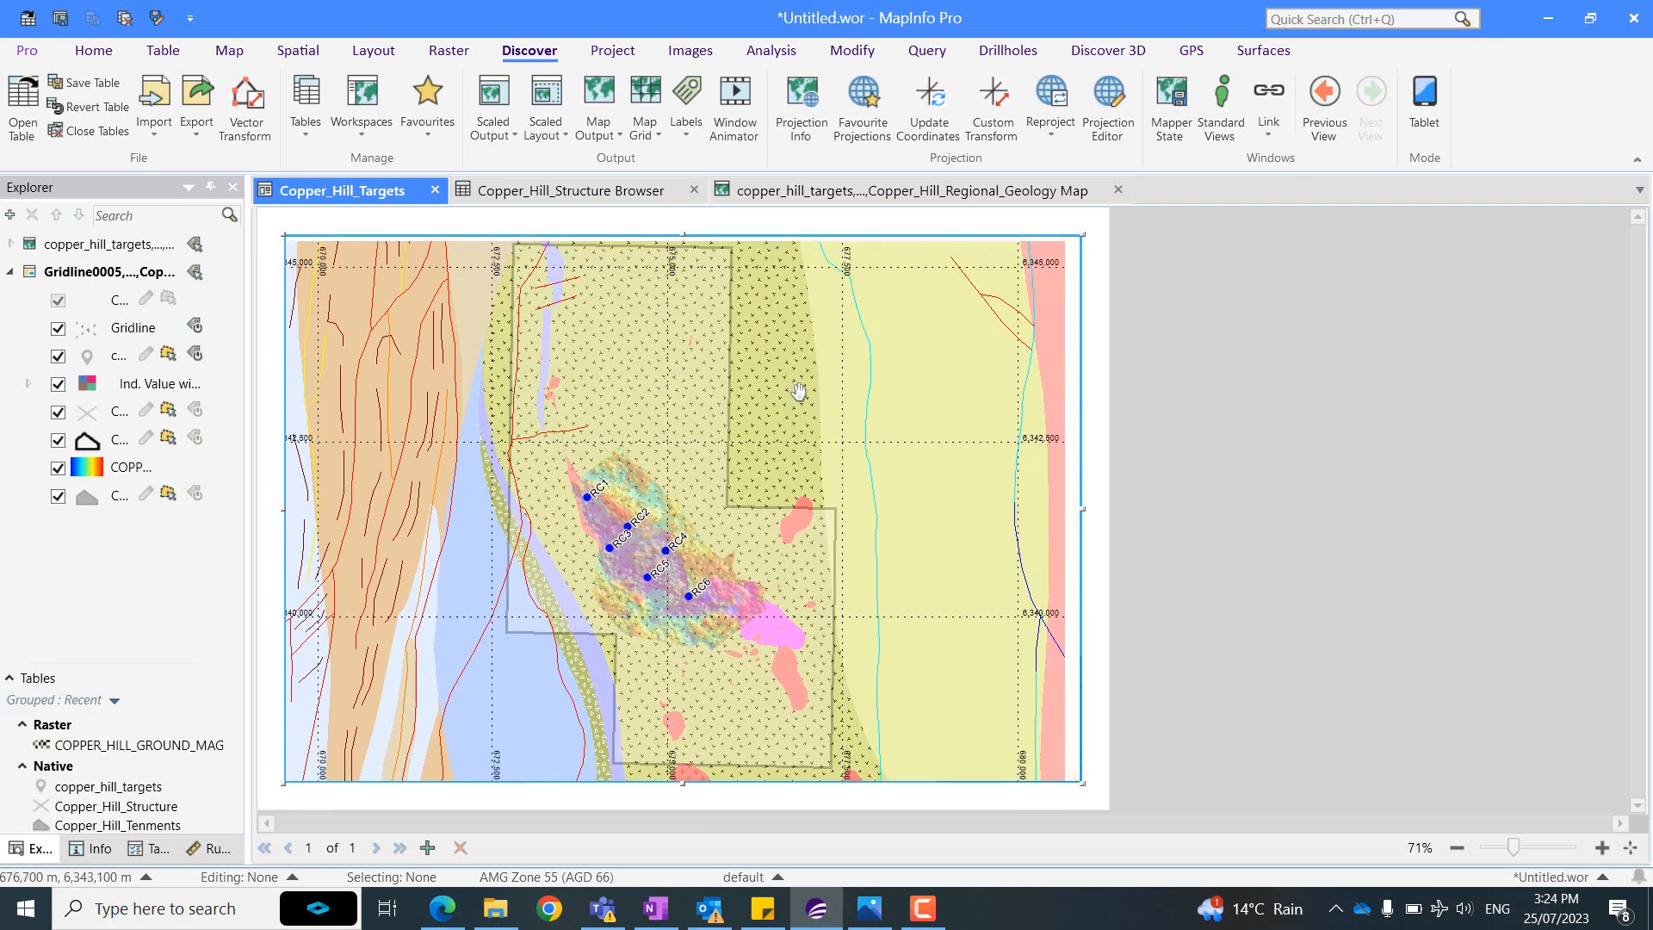
pyautogui.scroll(1, 814, 397)
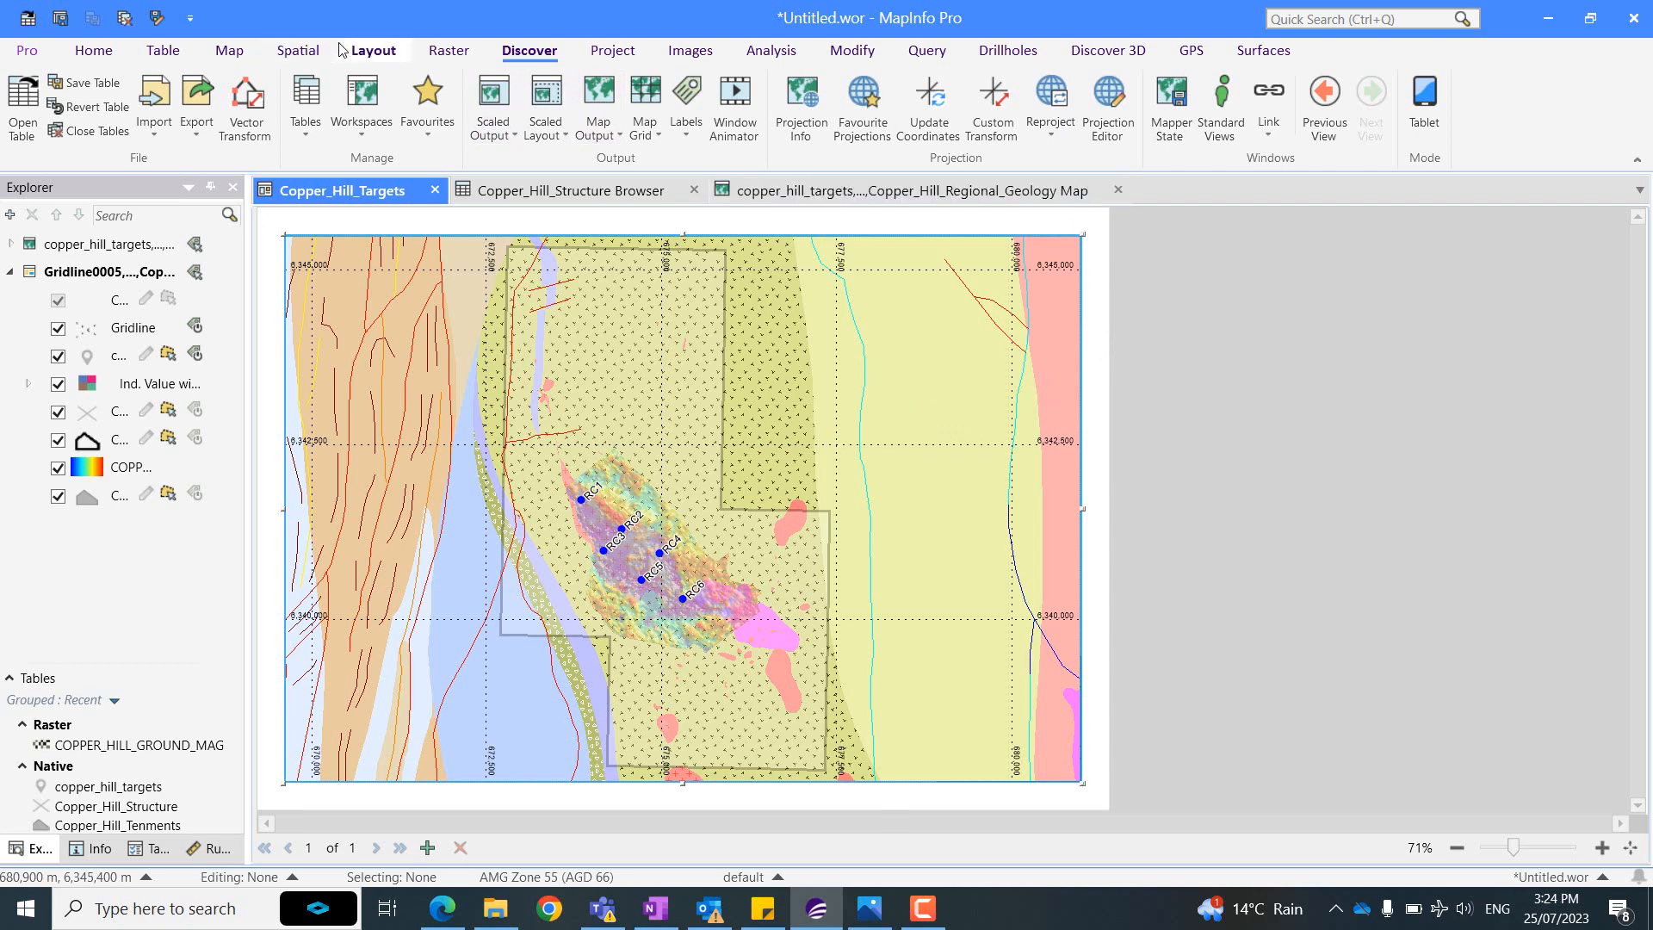
# Return to the layout page, then briefly activate the map frame and leave it again.
pyautogui.click(364, 54)
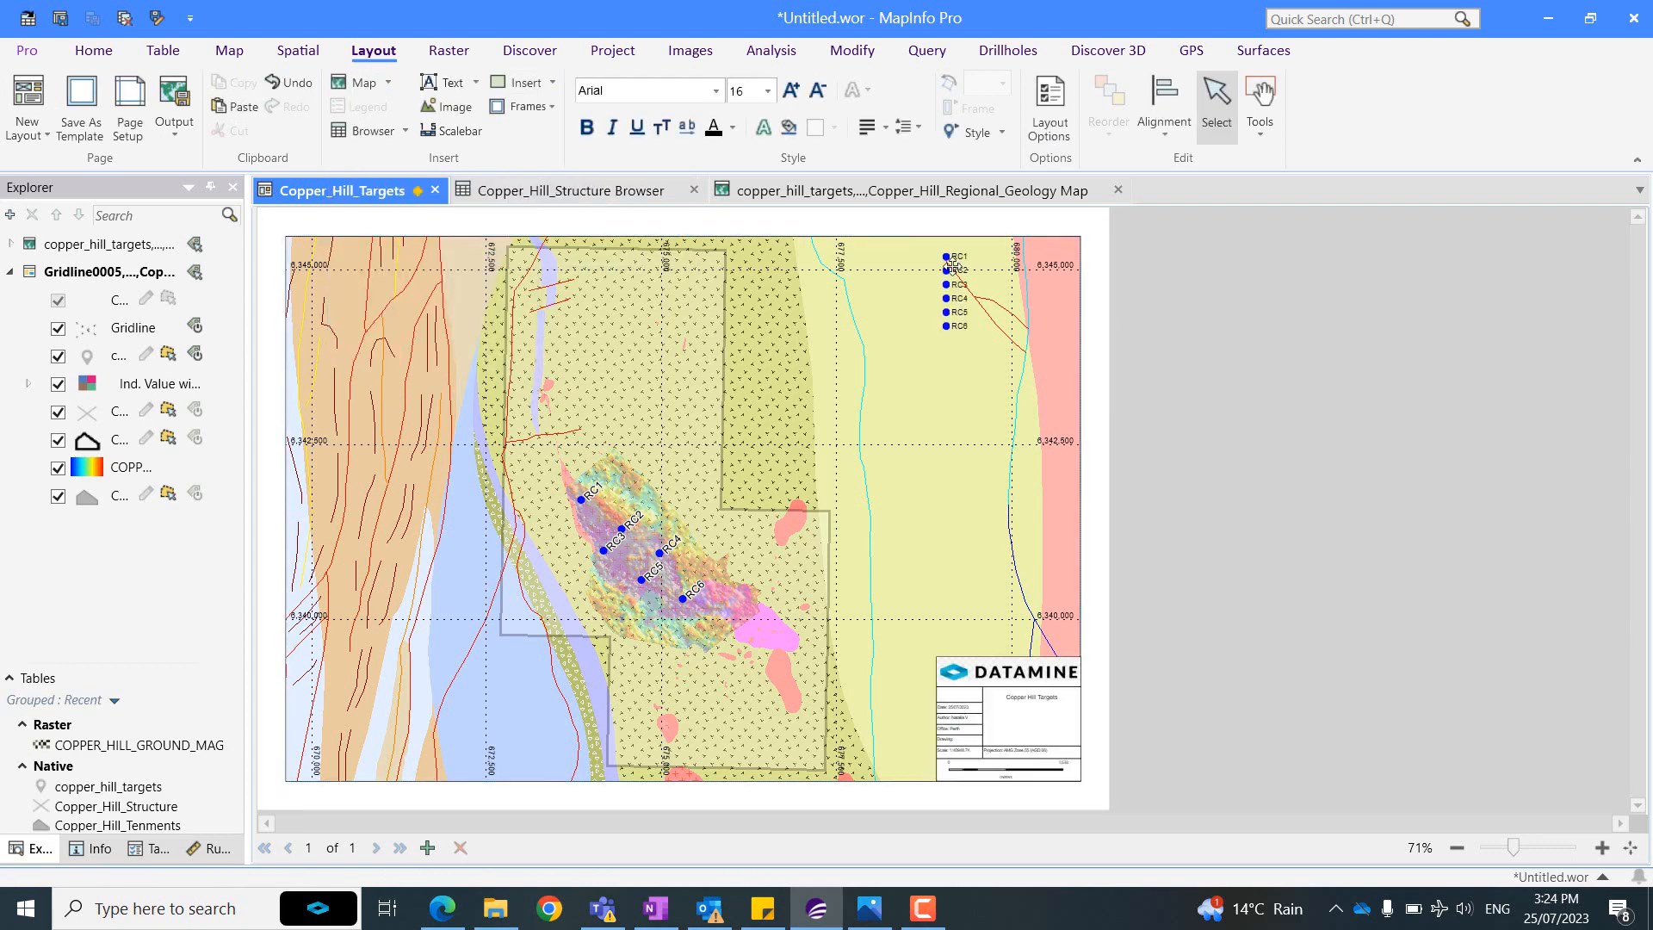
pyautogui.click(895, 263)
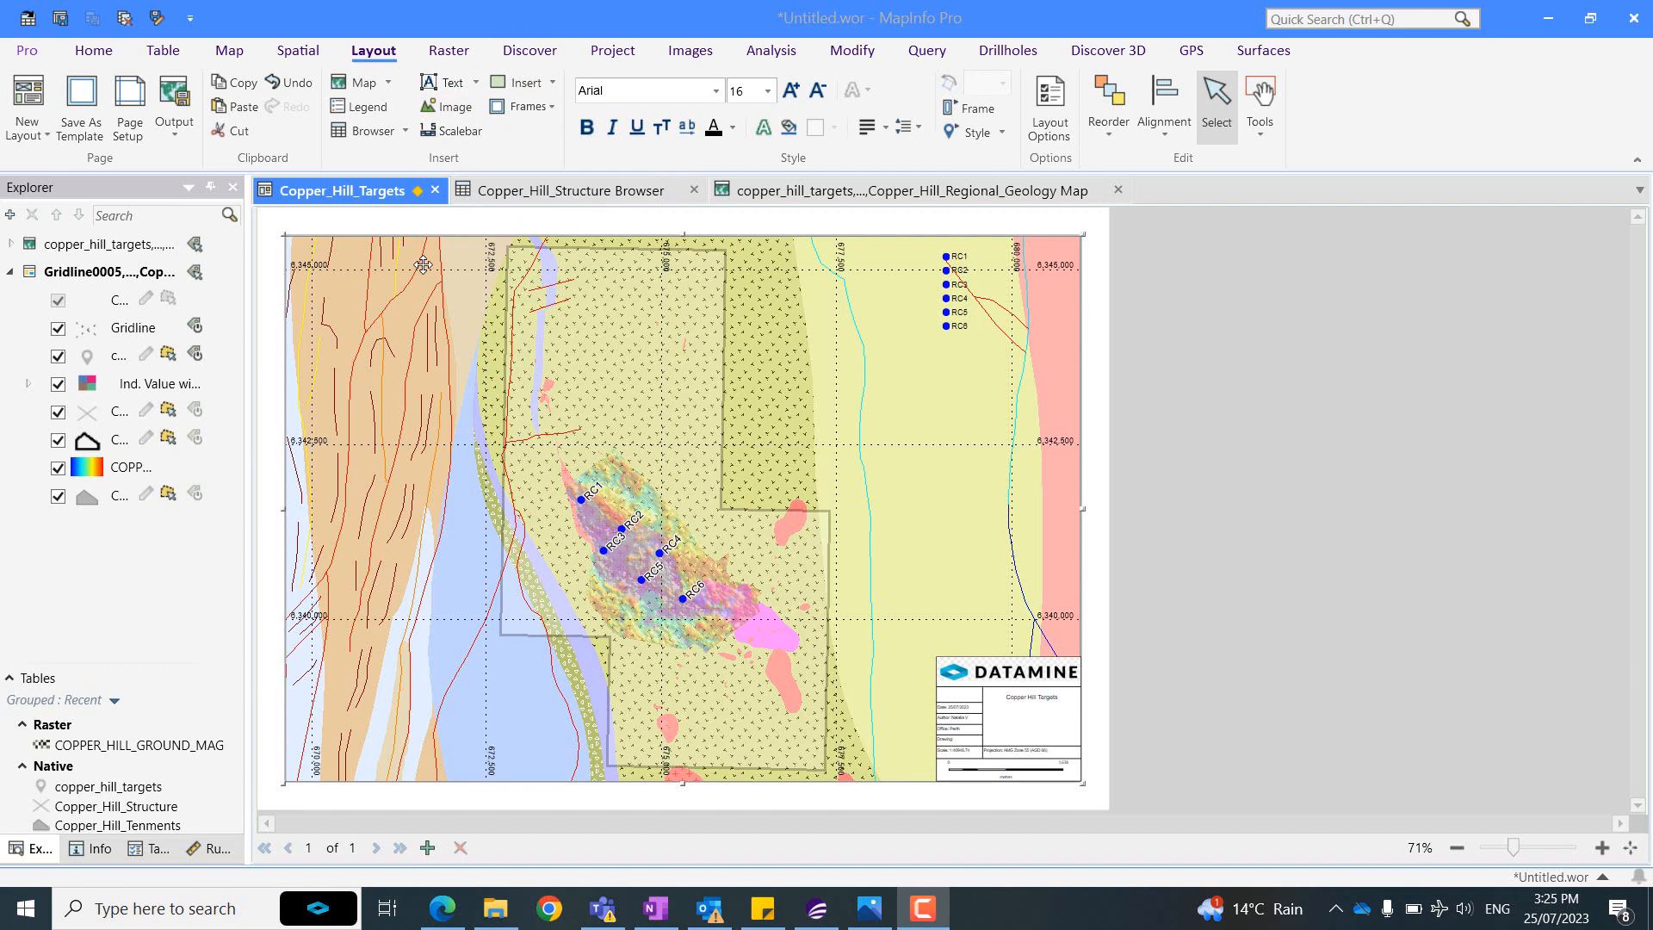
pyautogui.doubleClick(917, 260)
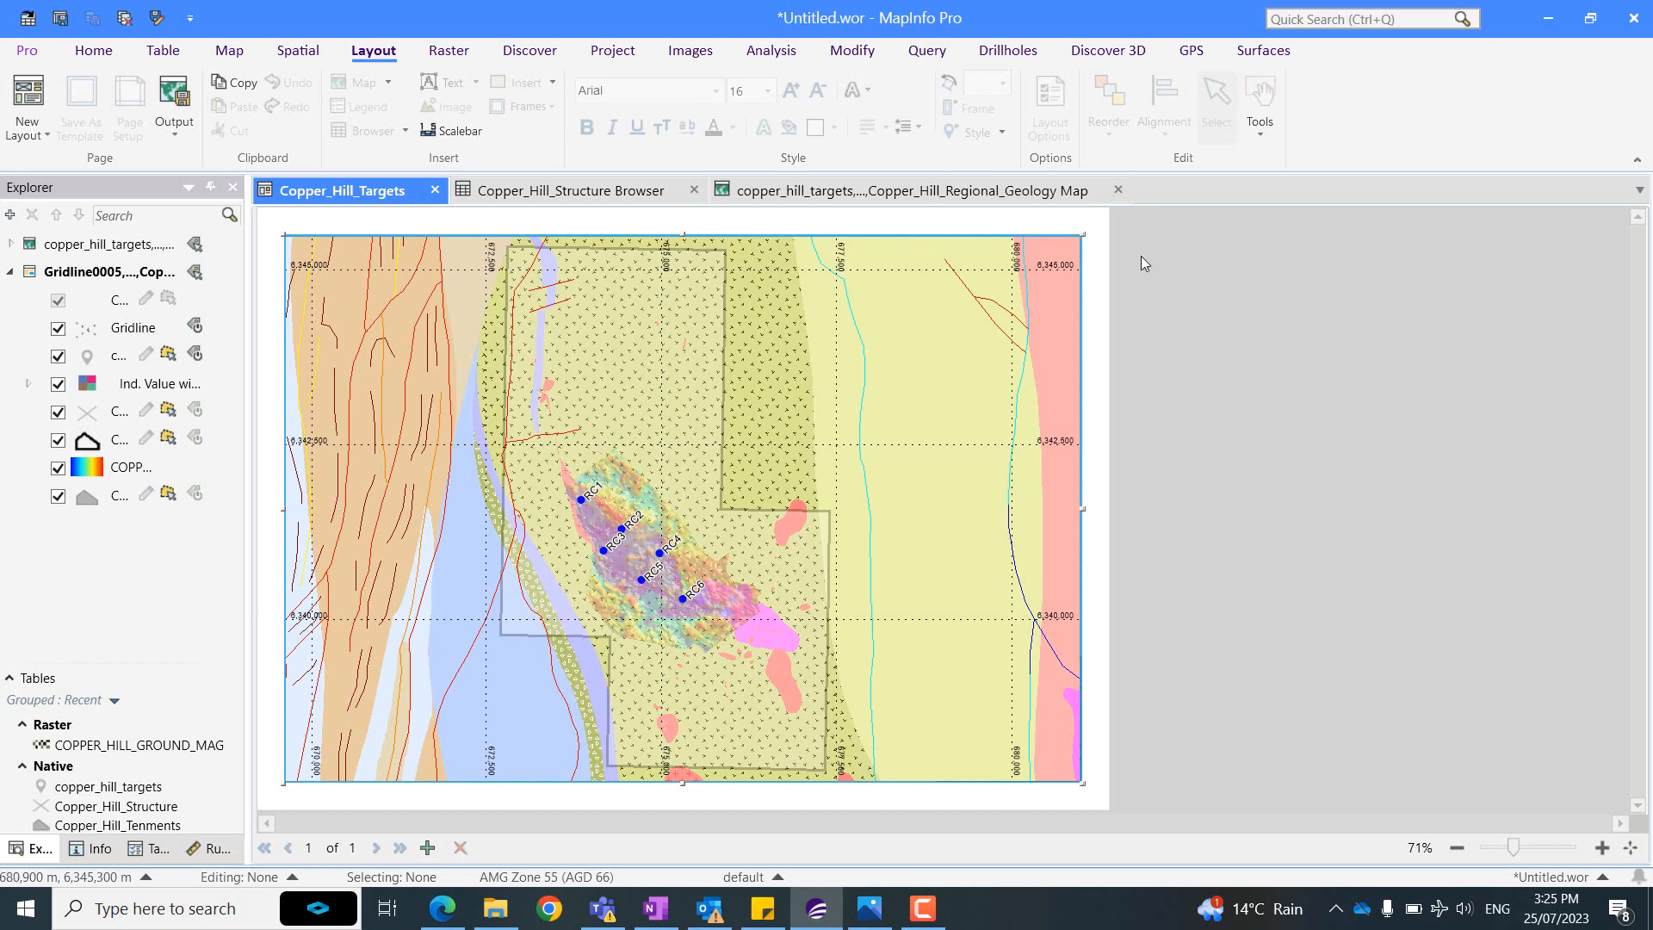
pyautogui.click(1095, 260)
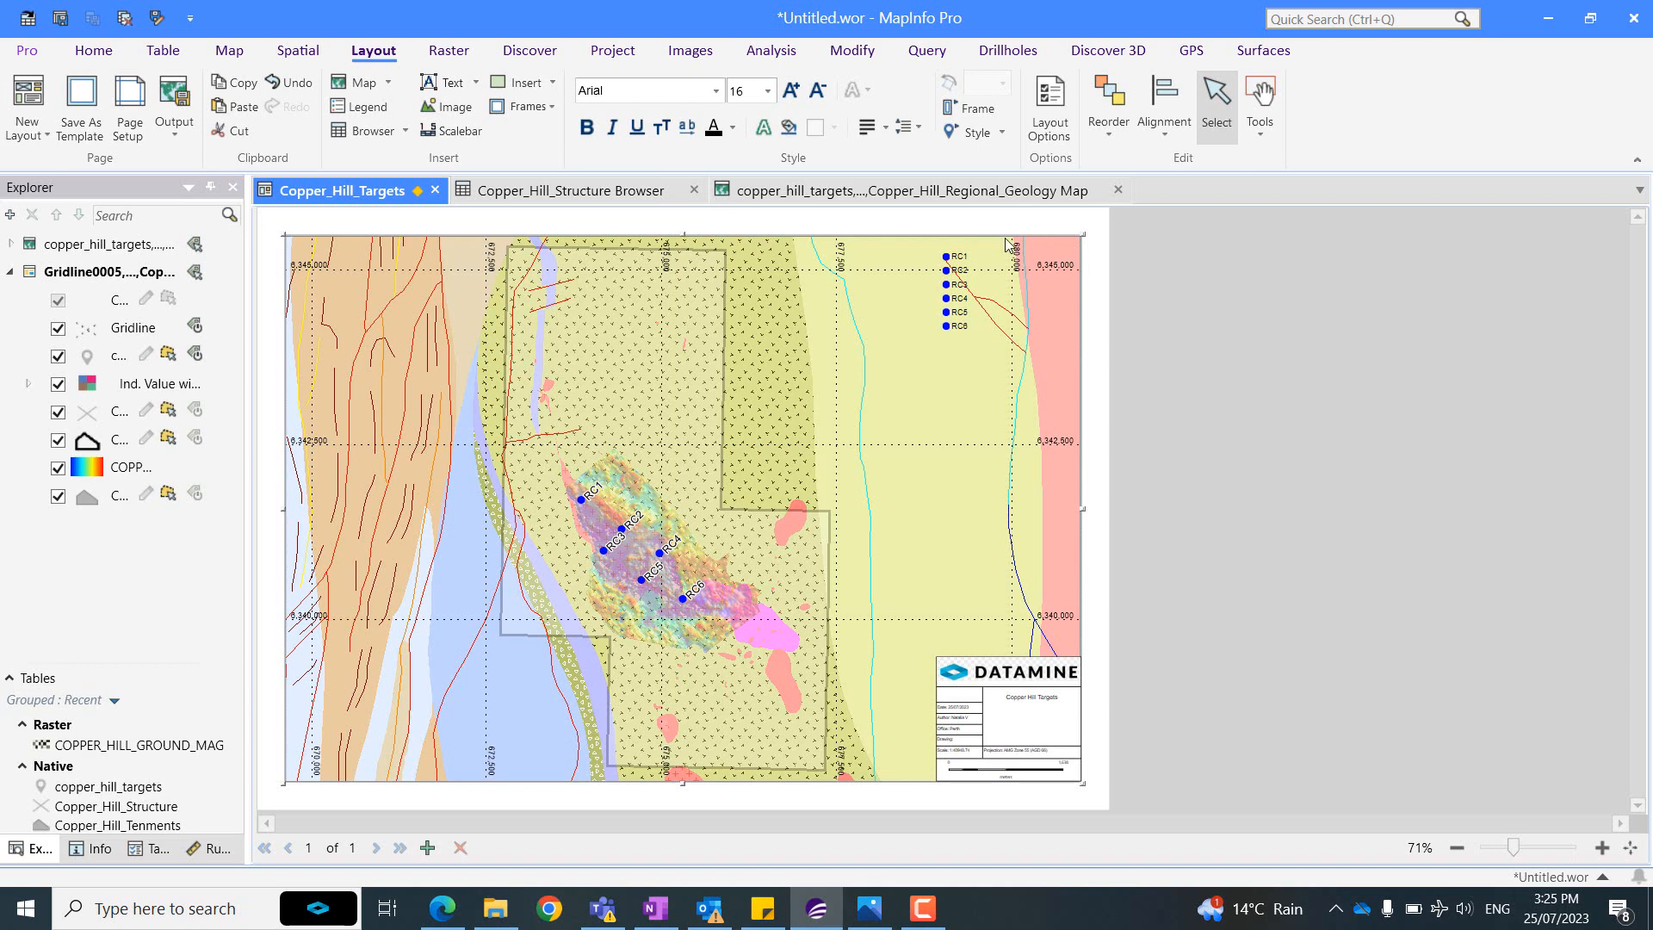
# Delete the RC drill-target legend frame from the layout and confirm its removal.
pyautogui.click(957, 287)
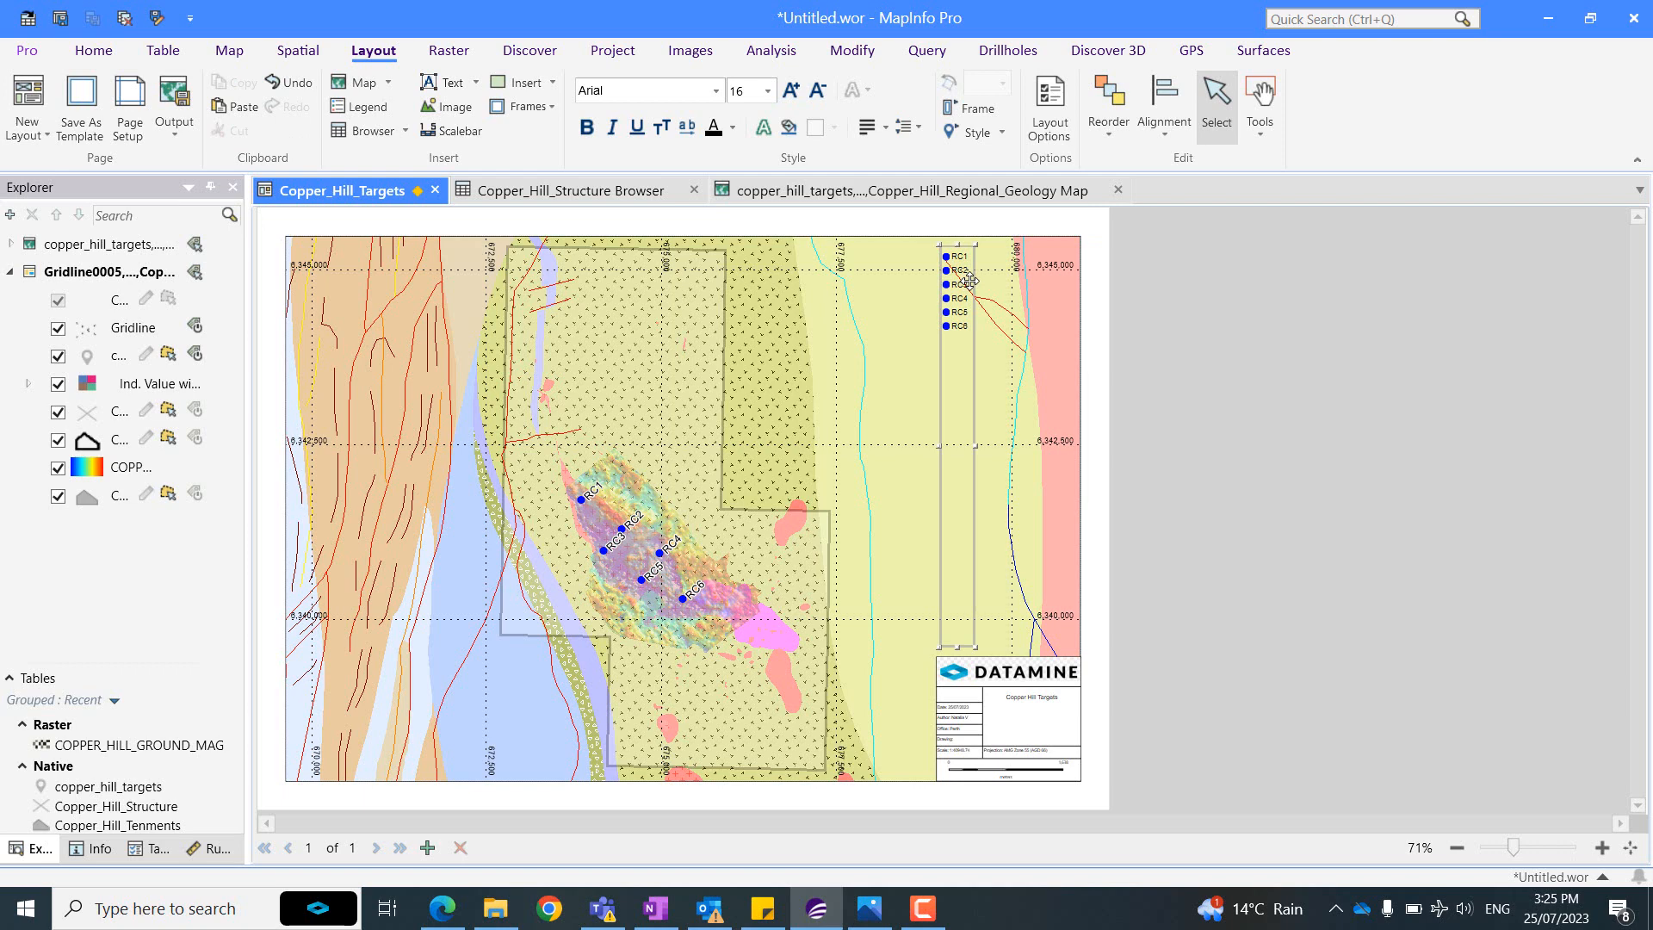
pyautogui.press('Delete')
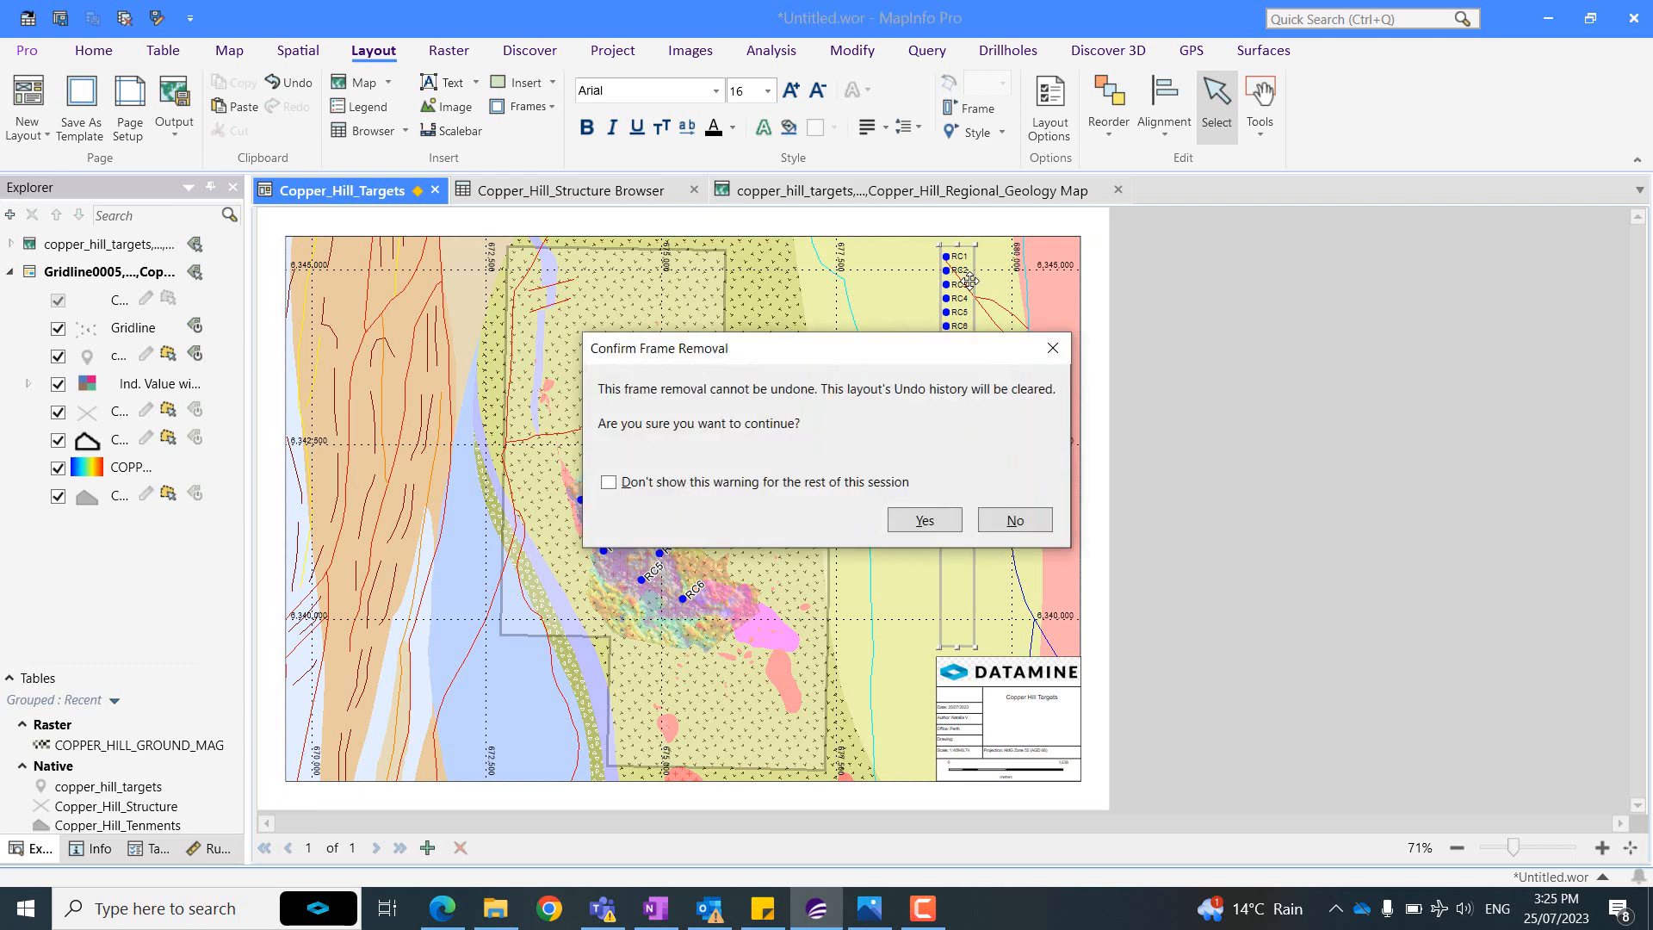
pyautogui.click(926, 521)
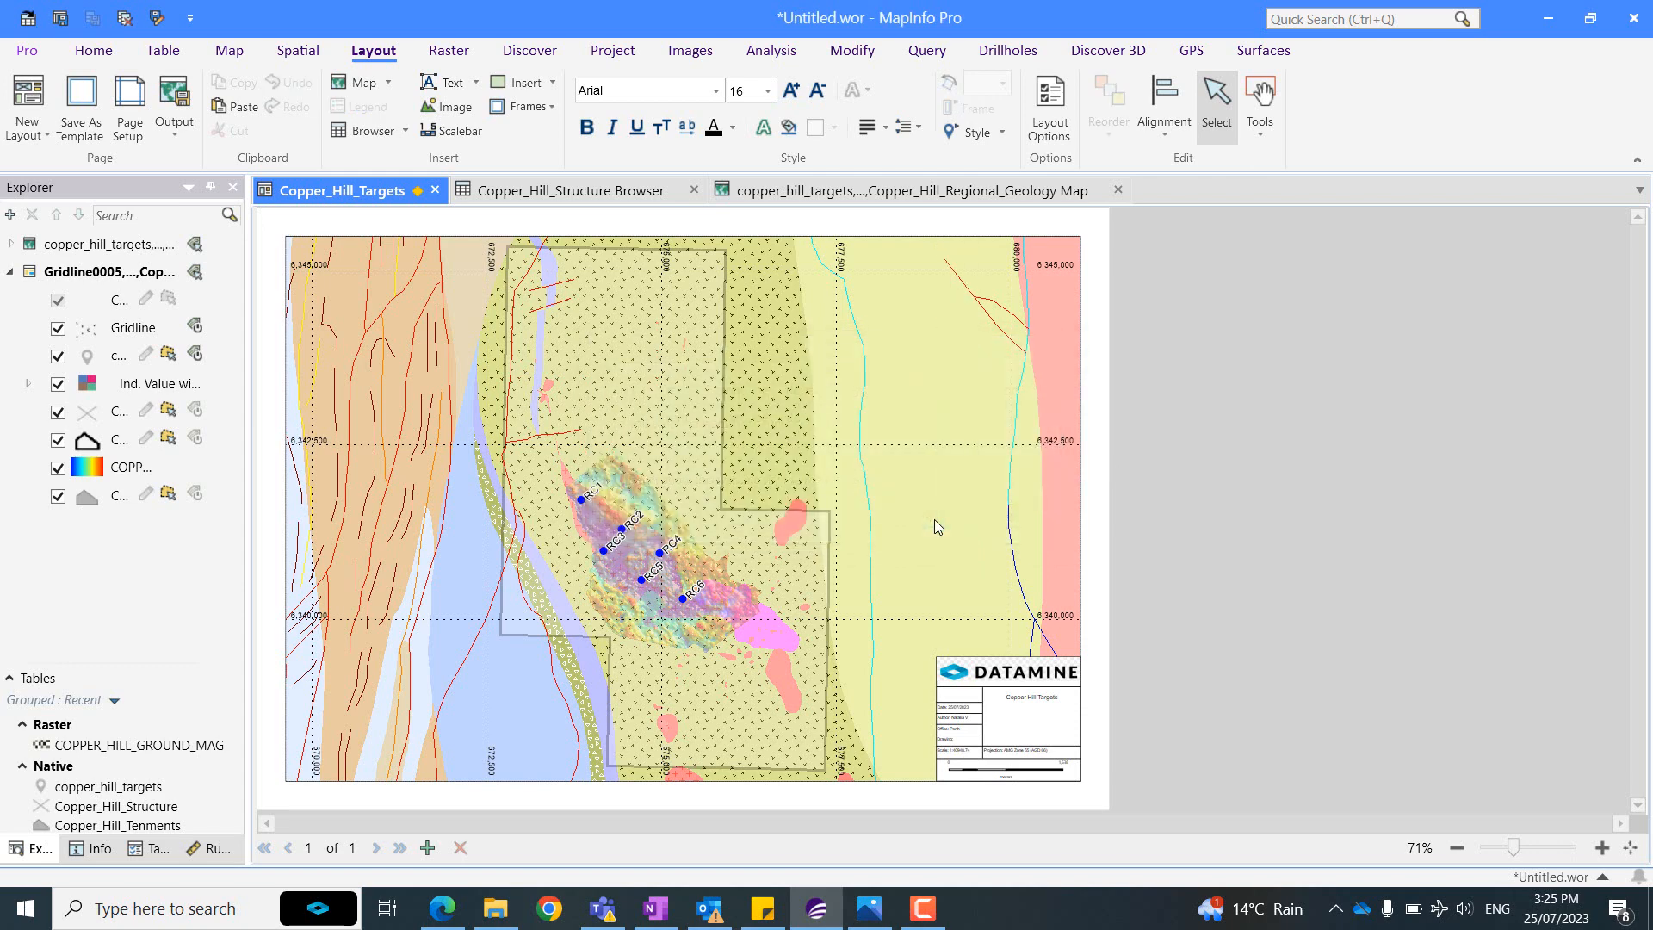
# Start a new legend for the map frame and remove Gridline and Copper_Hill_Structure from its legend frames.
pyautogui.click(945, 251)
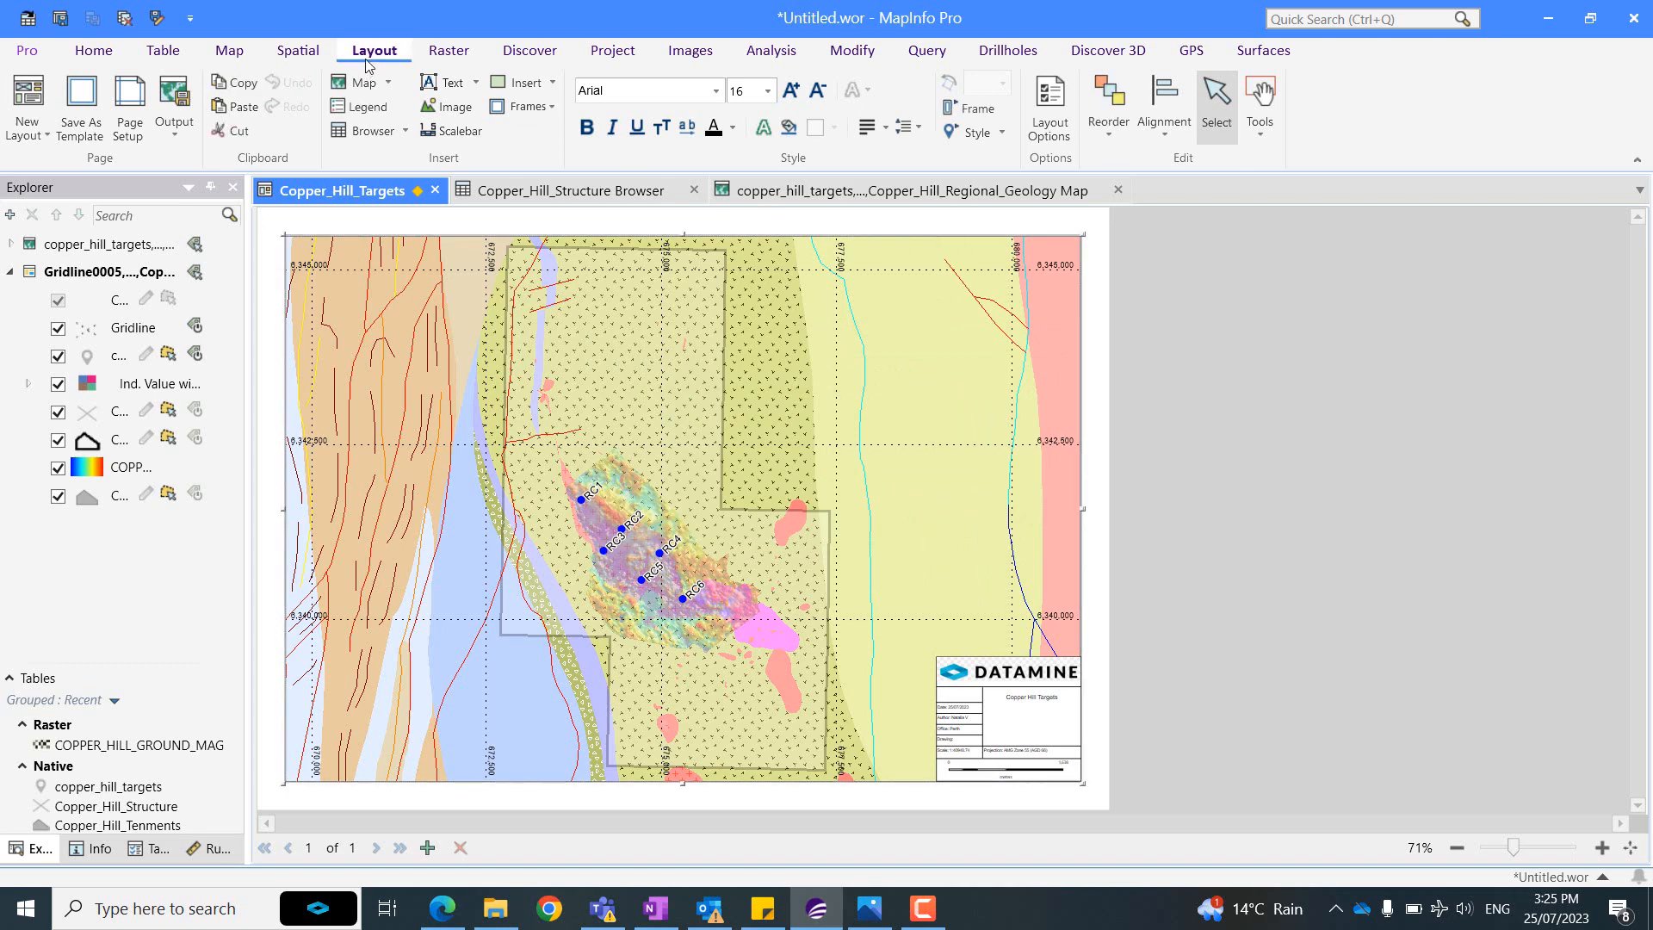
pyautogui.click(367, 107)
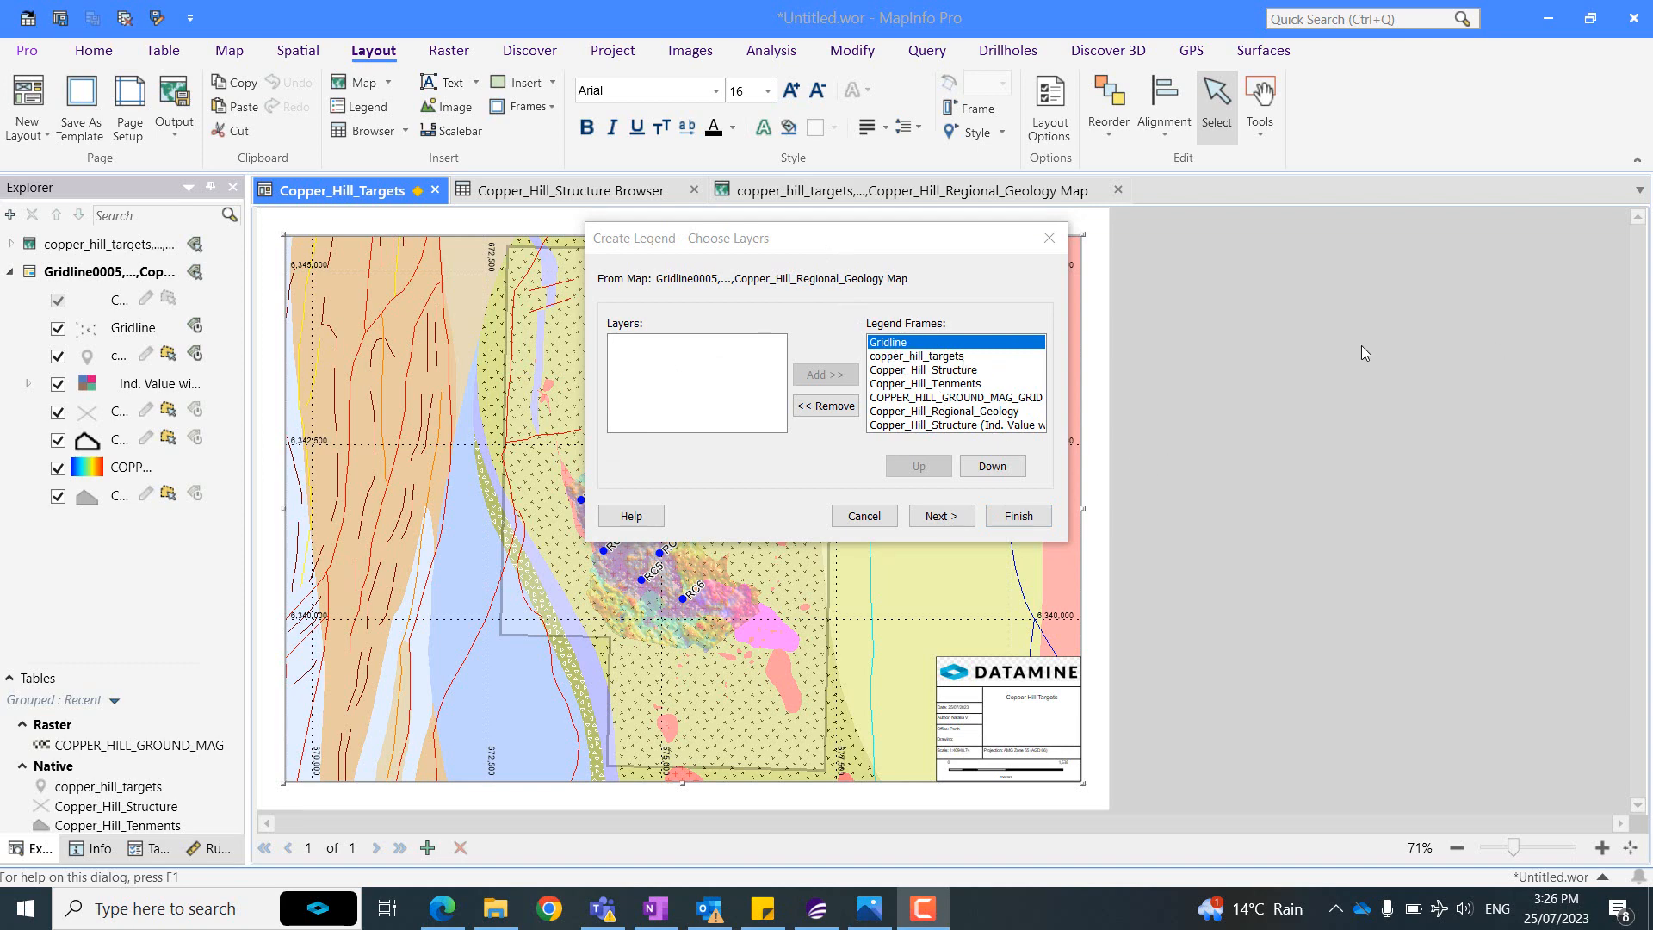
pyautogui.click(853, 406)
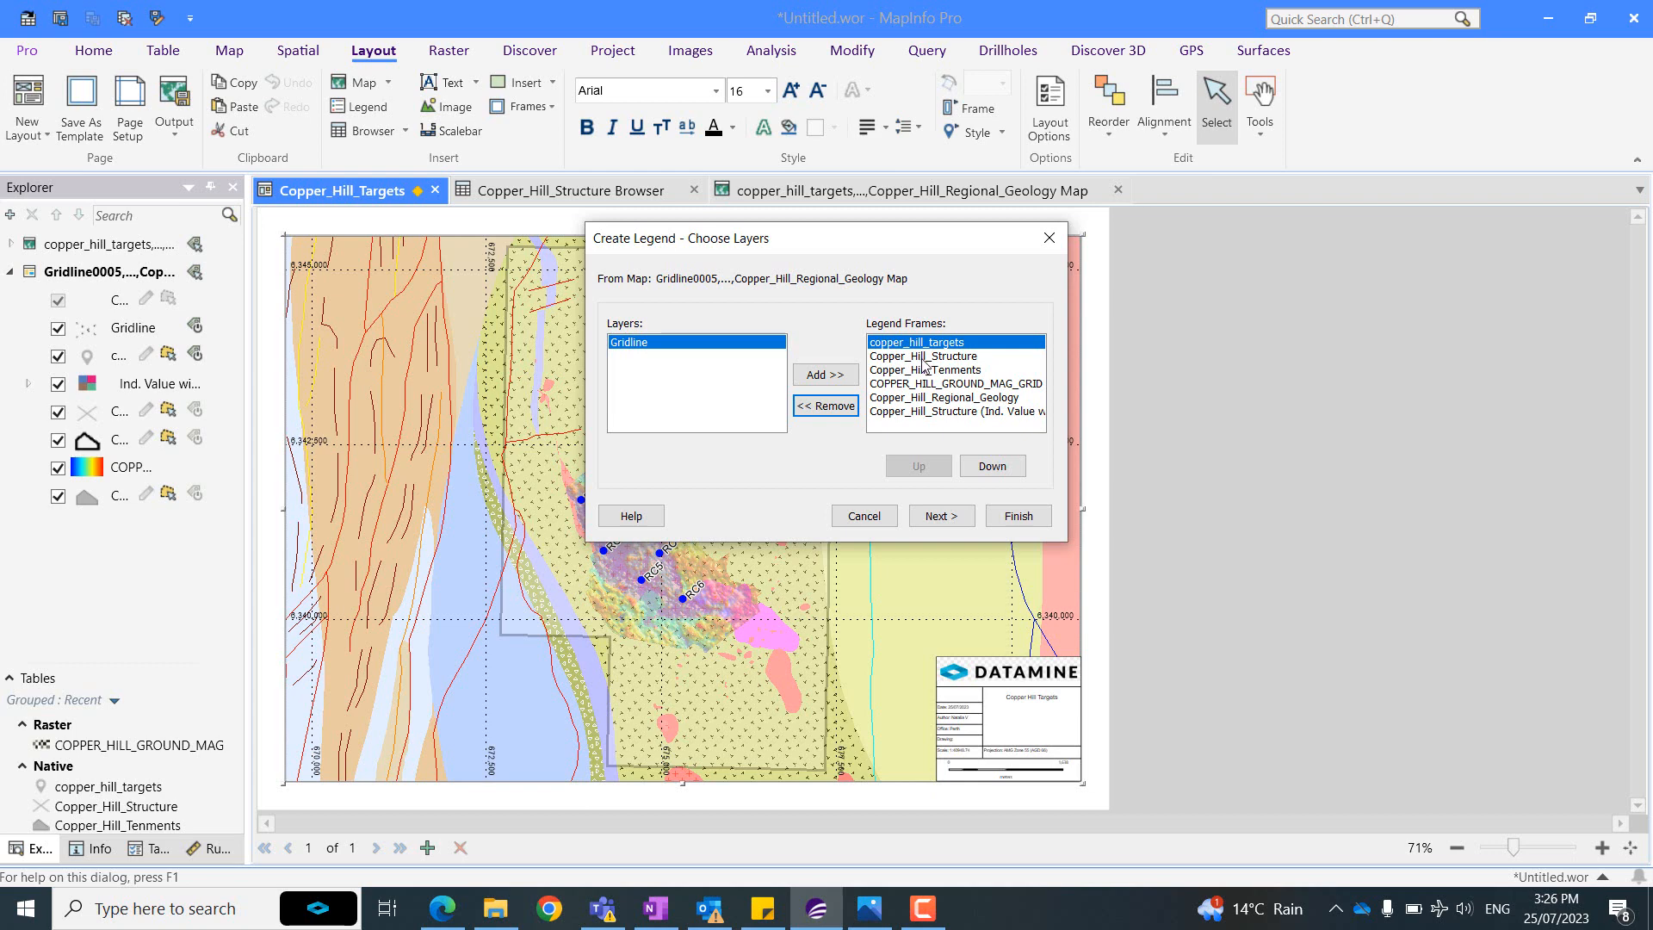
pyautogui.click(925, 362)
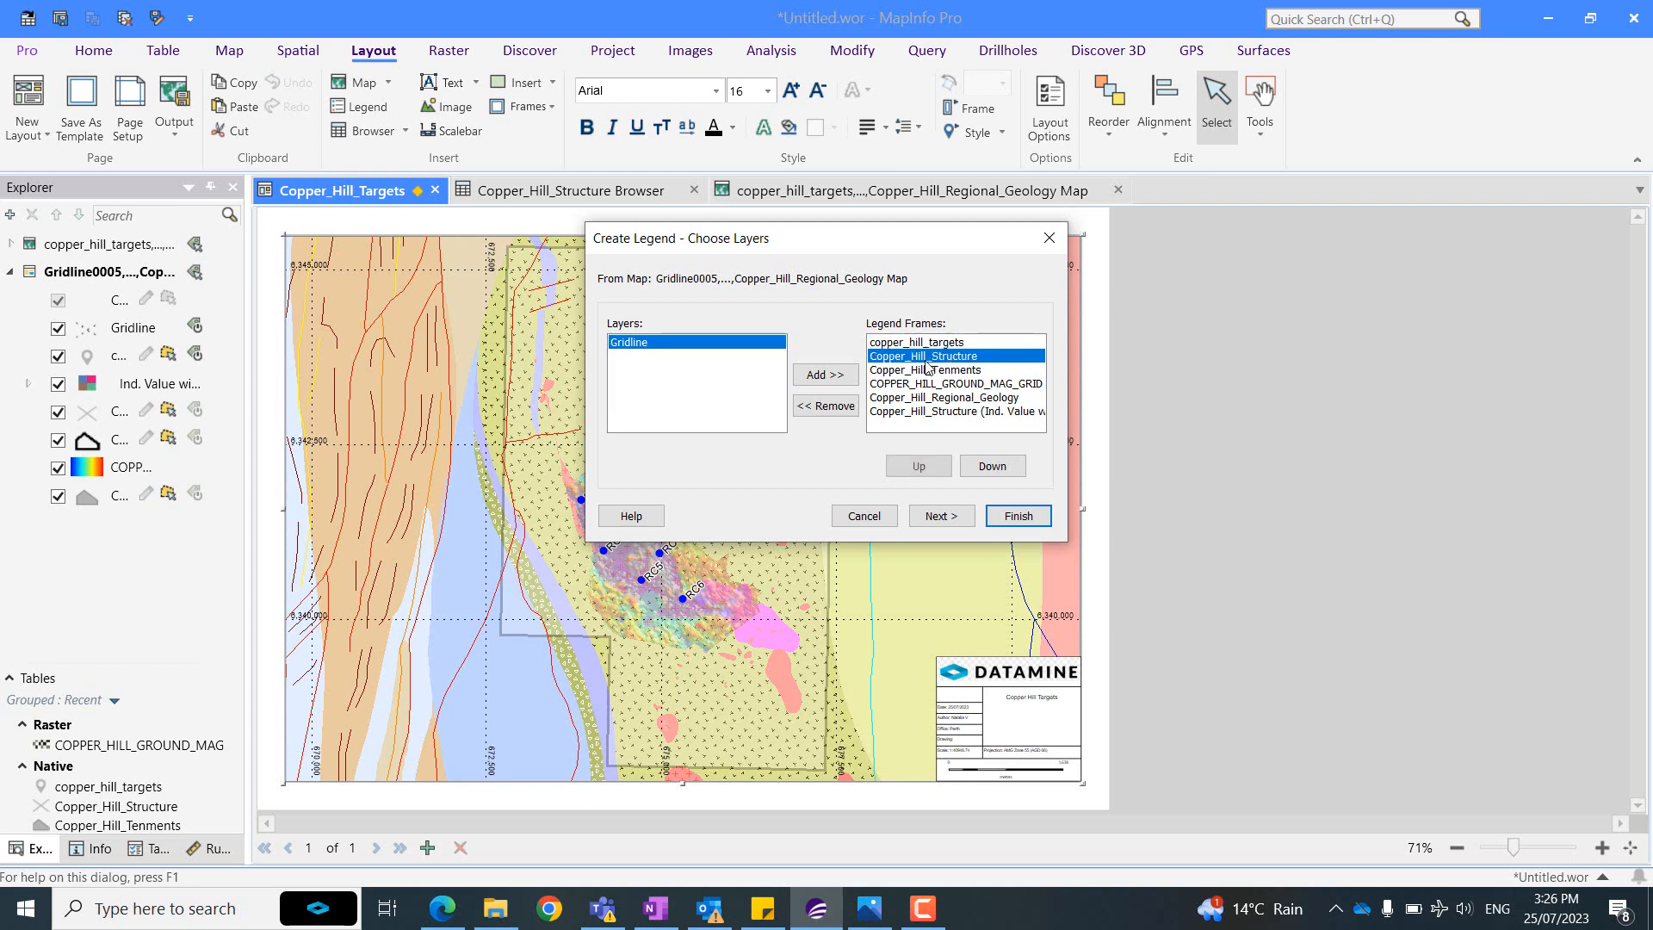
pyautogui.click(822, 408)
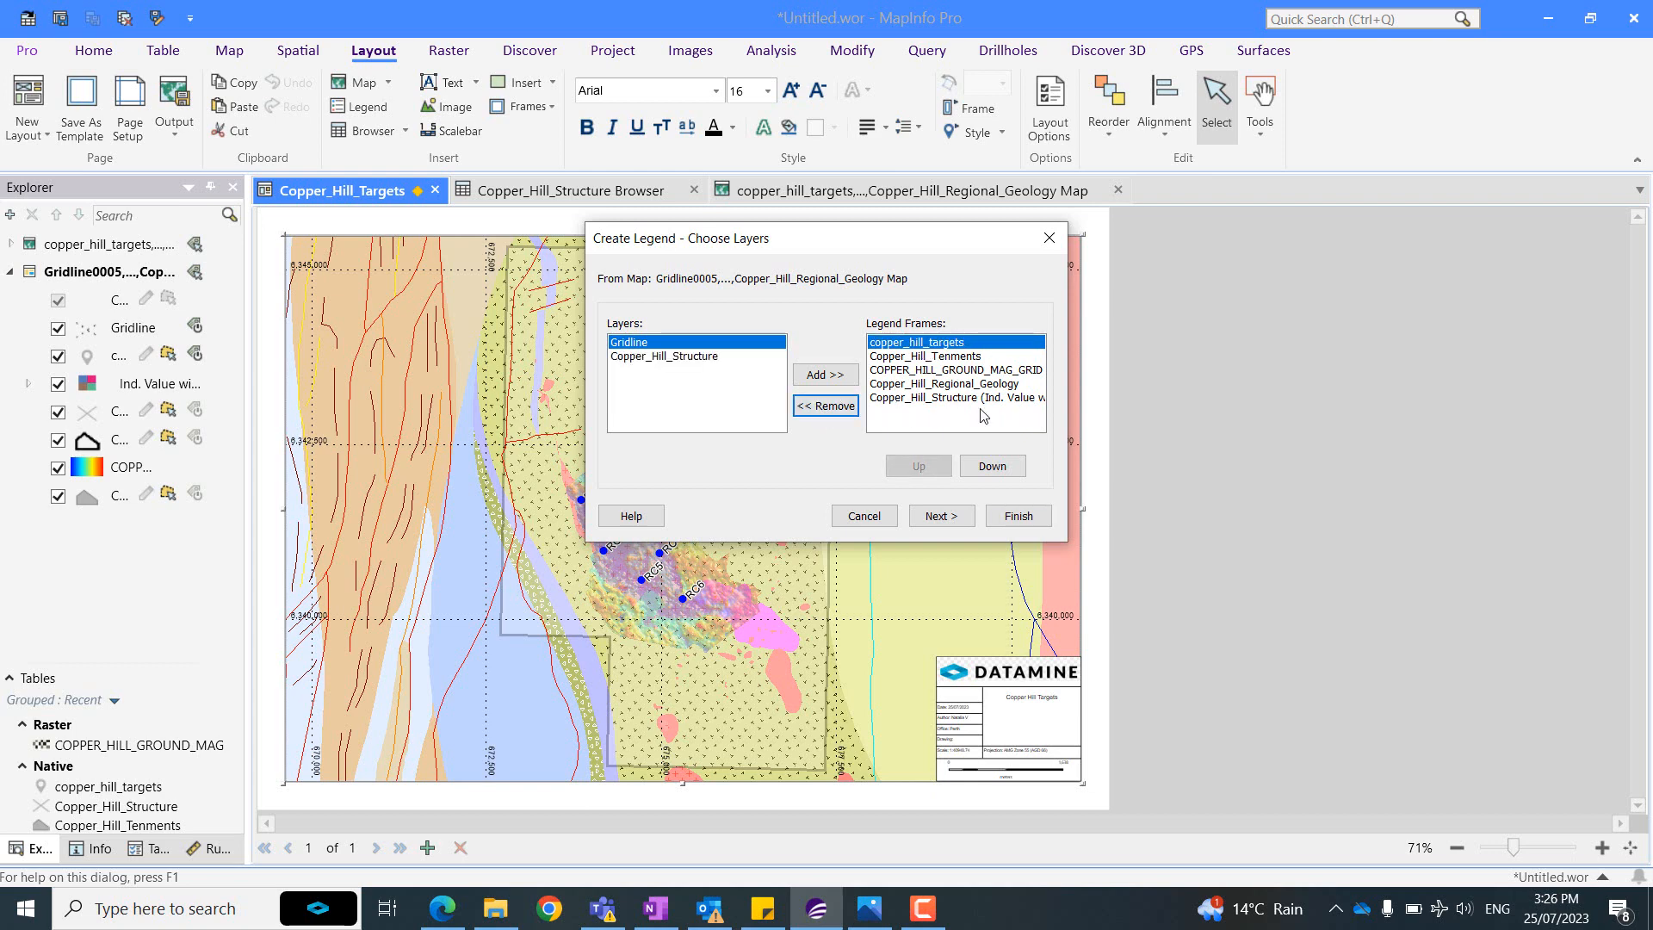
# Clear the legend window name, set the default legend frame title to "Legend", and continue to the individual frame properties.
pyautogui.click(937, 516)
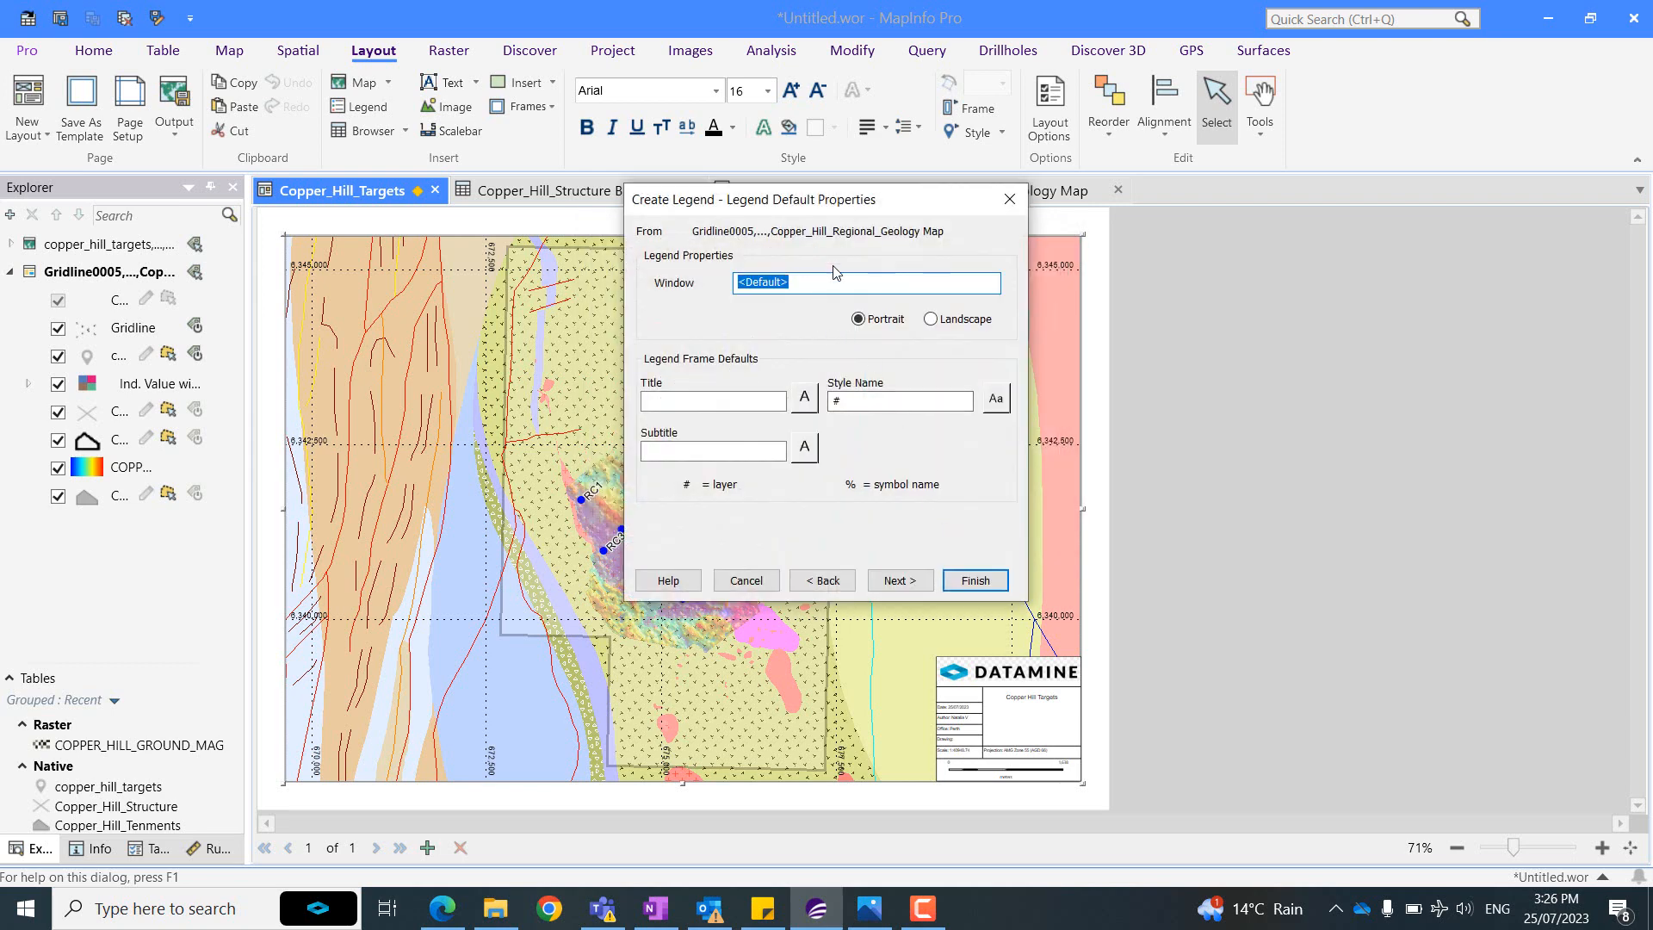
pyautogui.click(802, 284)
pyautogui.moveTo(802, 284); pyautogui.dragTo(728, 284)
pyautogui.press('BackSpace')
pyautogui.click(711, 402)
pyautogui.write('Len')
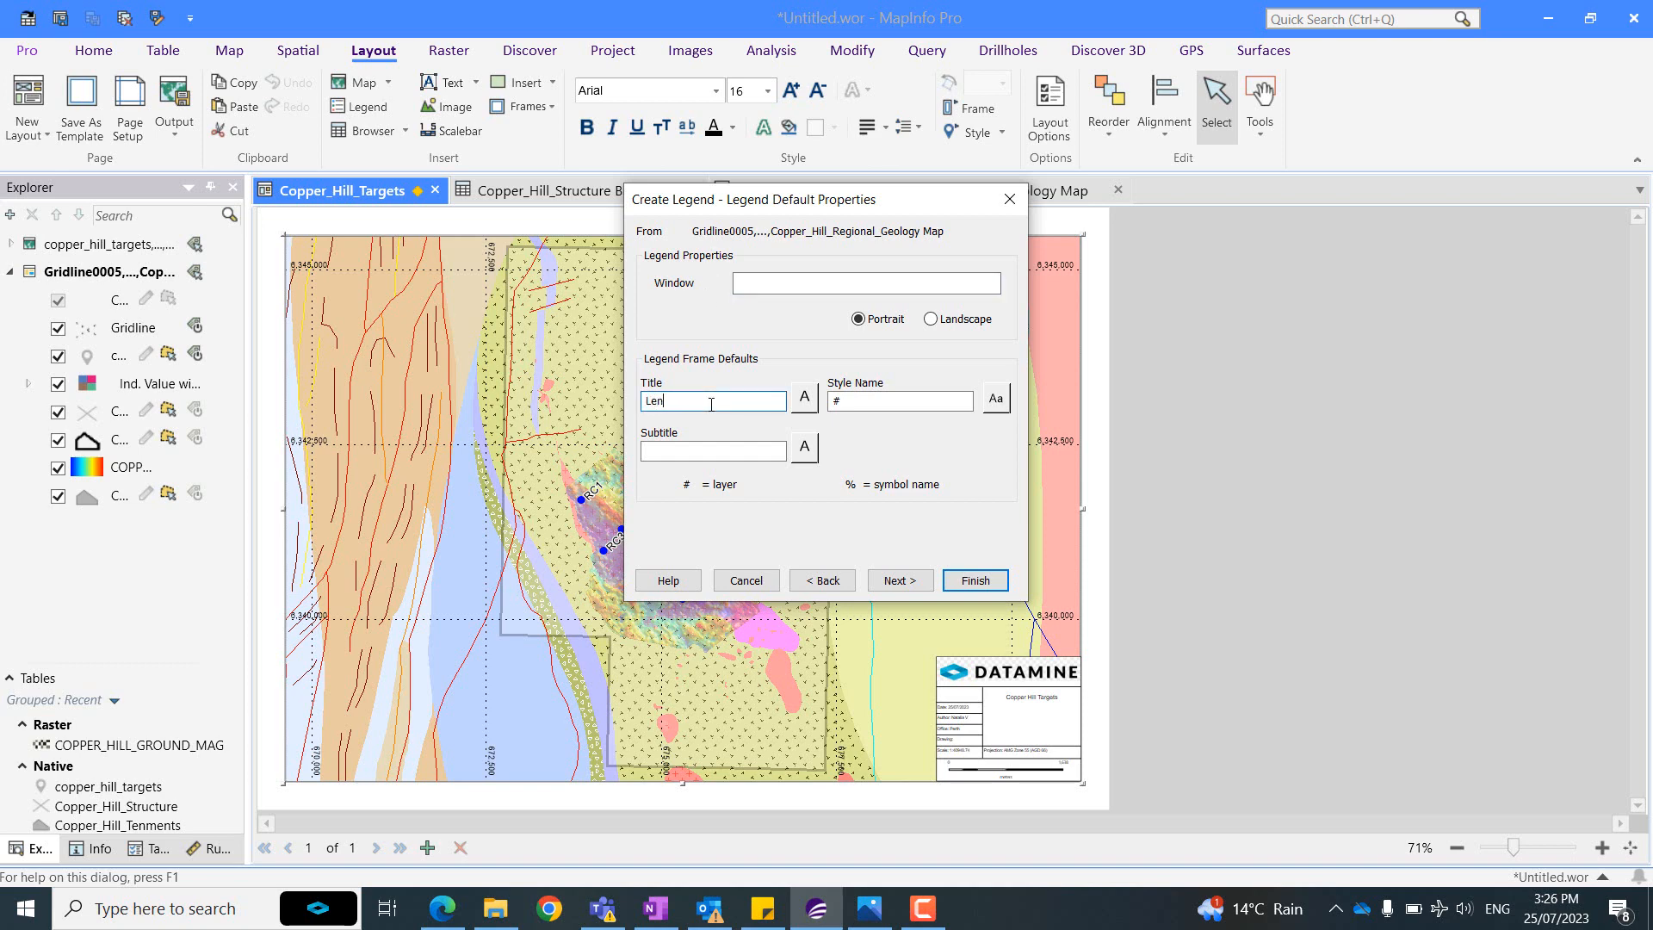
pyautogui.press('BackSpace')
pyautogui.write('gend')
pyautogui.click(923, 581)
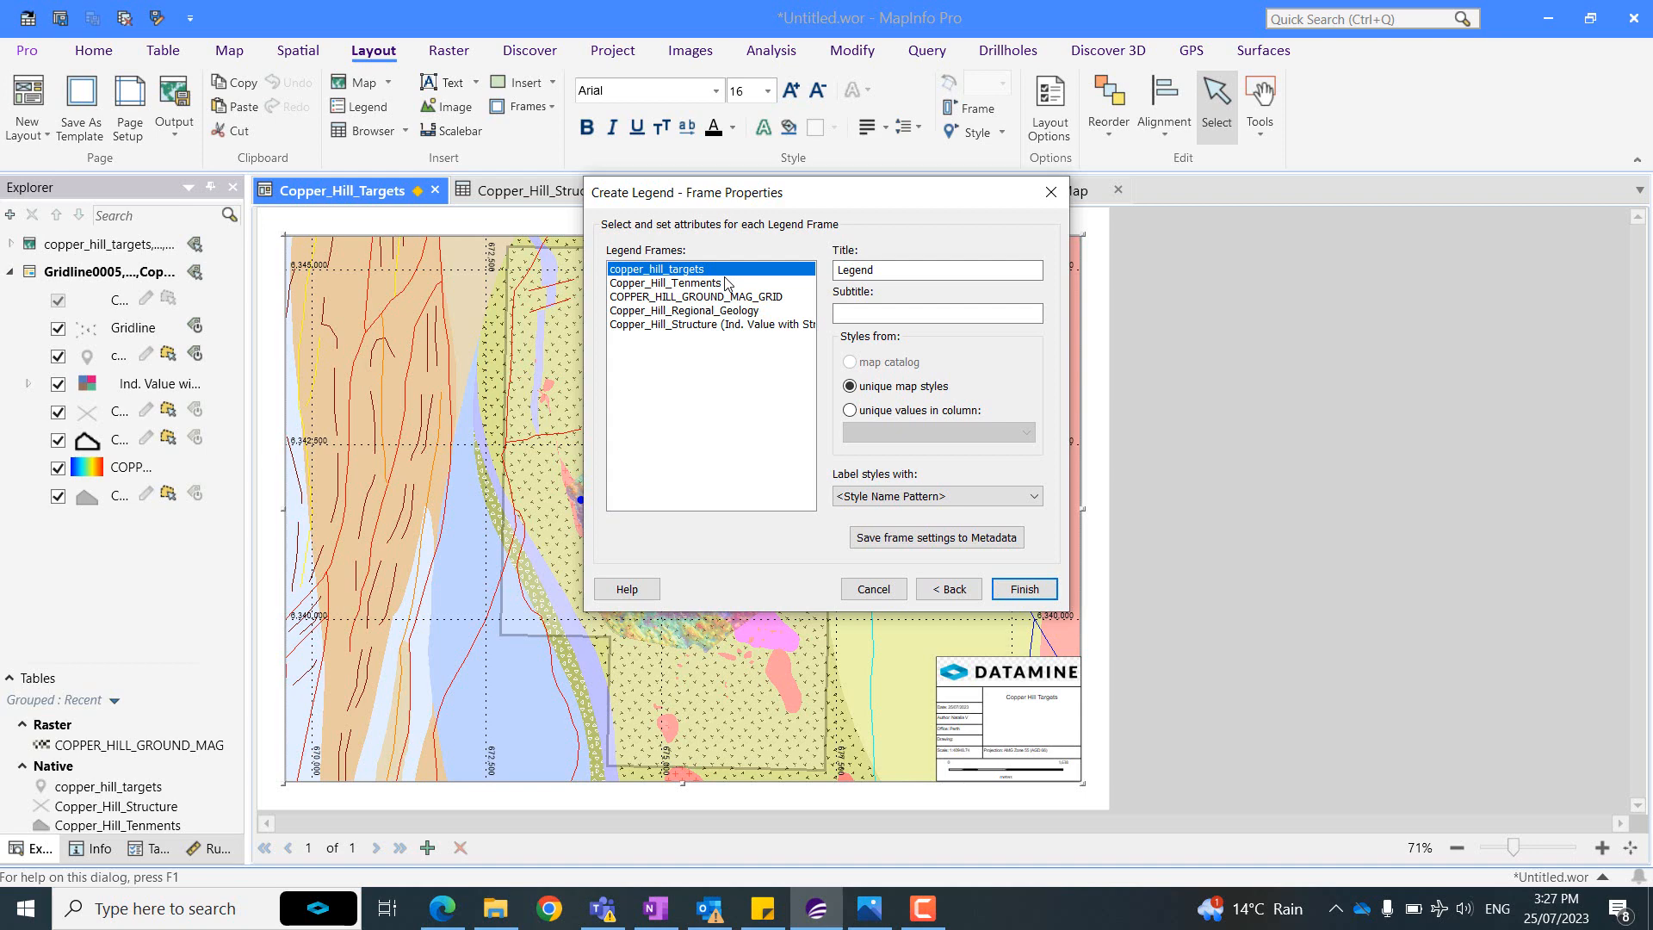
# Remove the titles from the copper_hill_targets and Copper_Hill_Tenments legend frames.
pyautogui.moveTo(886, 269); pyautogui.dragTo(825, 274)
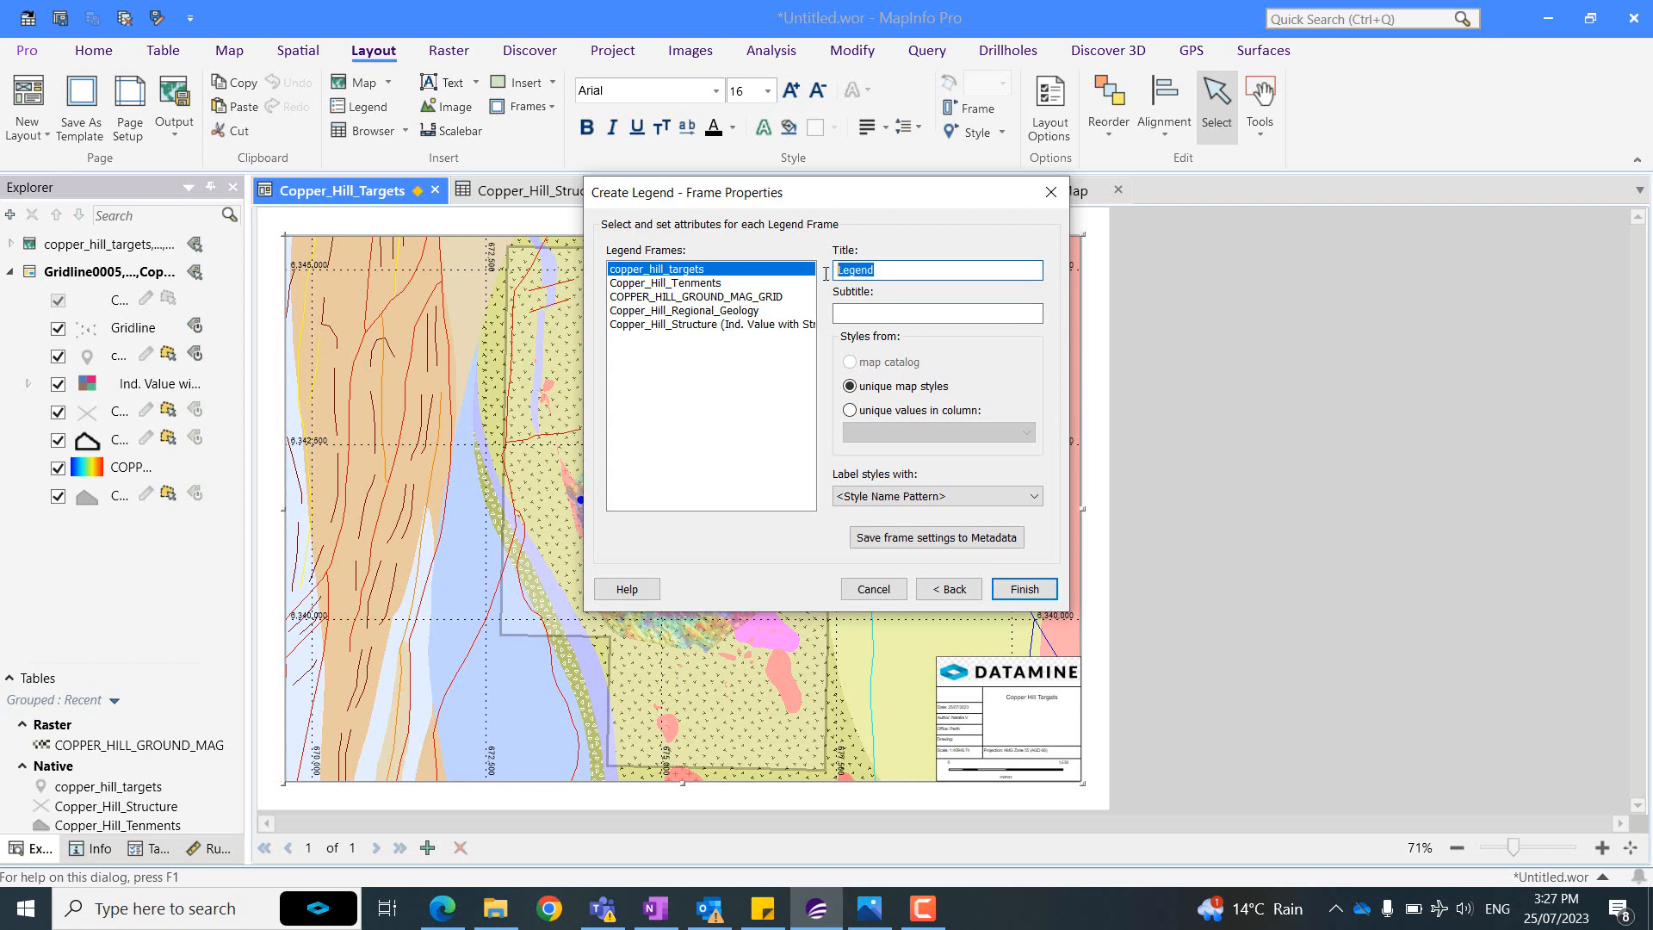
pyautogui.press('BackSpace')
pyautogui.click(697, 290)
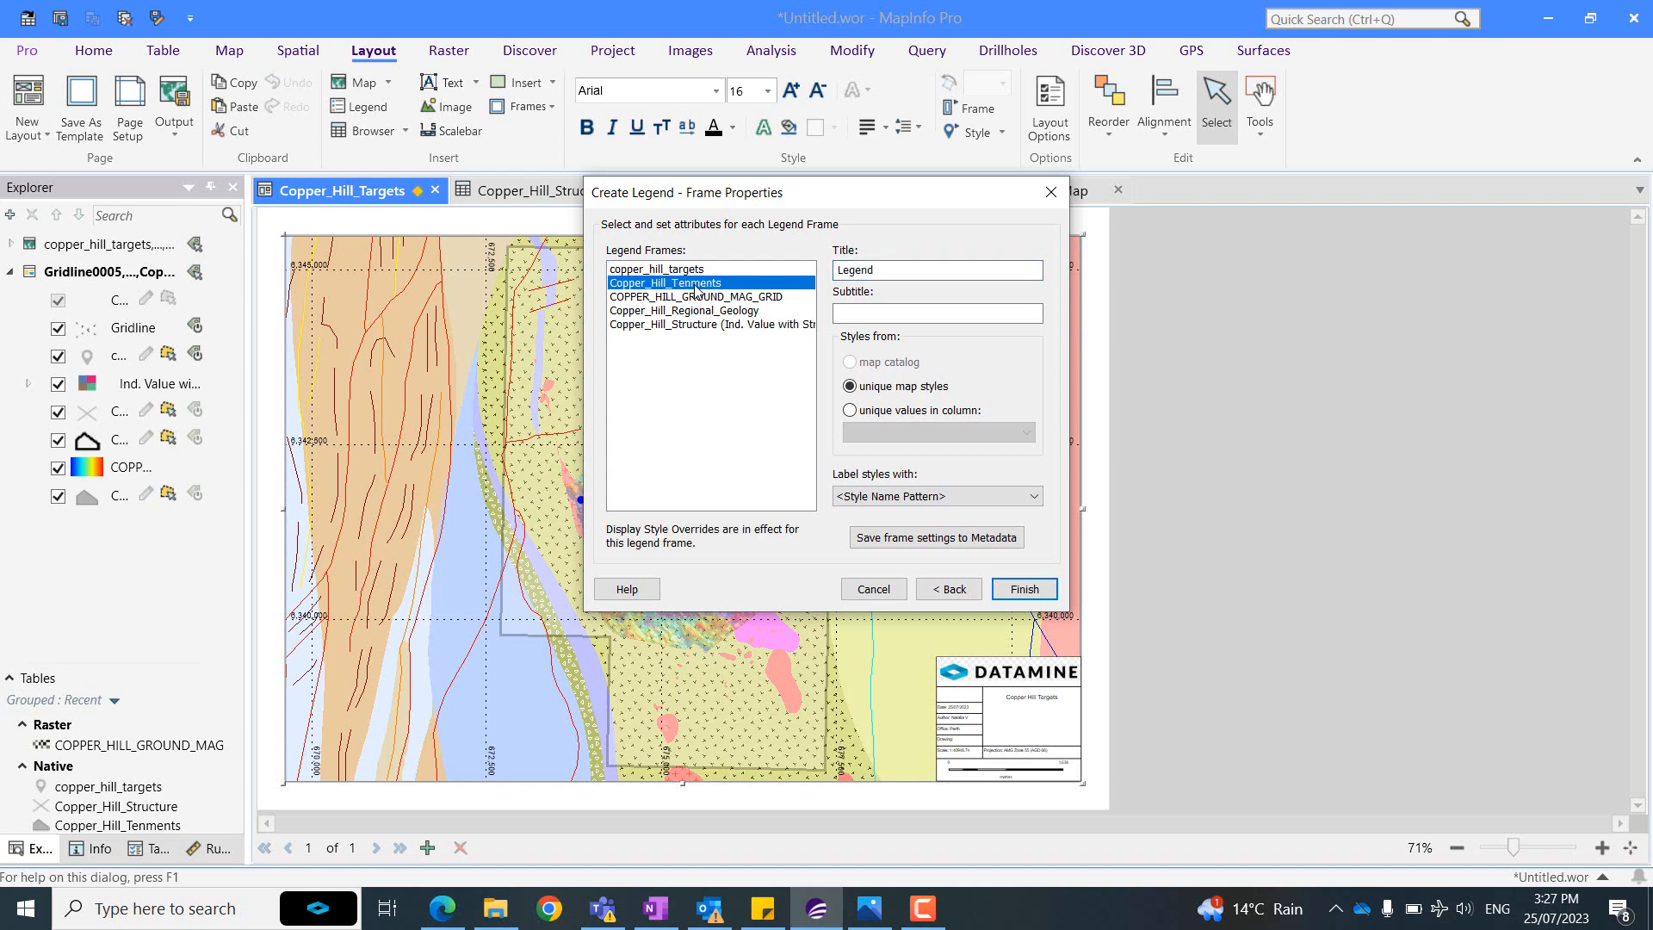
pyautogui.doubleClick(857, 271)
pyautogui.press('BackSpace')
# Title the COPPER_HILL_GROUND_MAG_GRID legend frame "Ground mag".
pyautogui.click(647, 299)
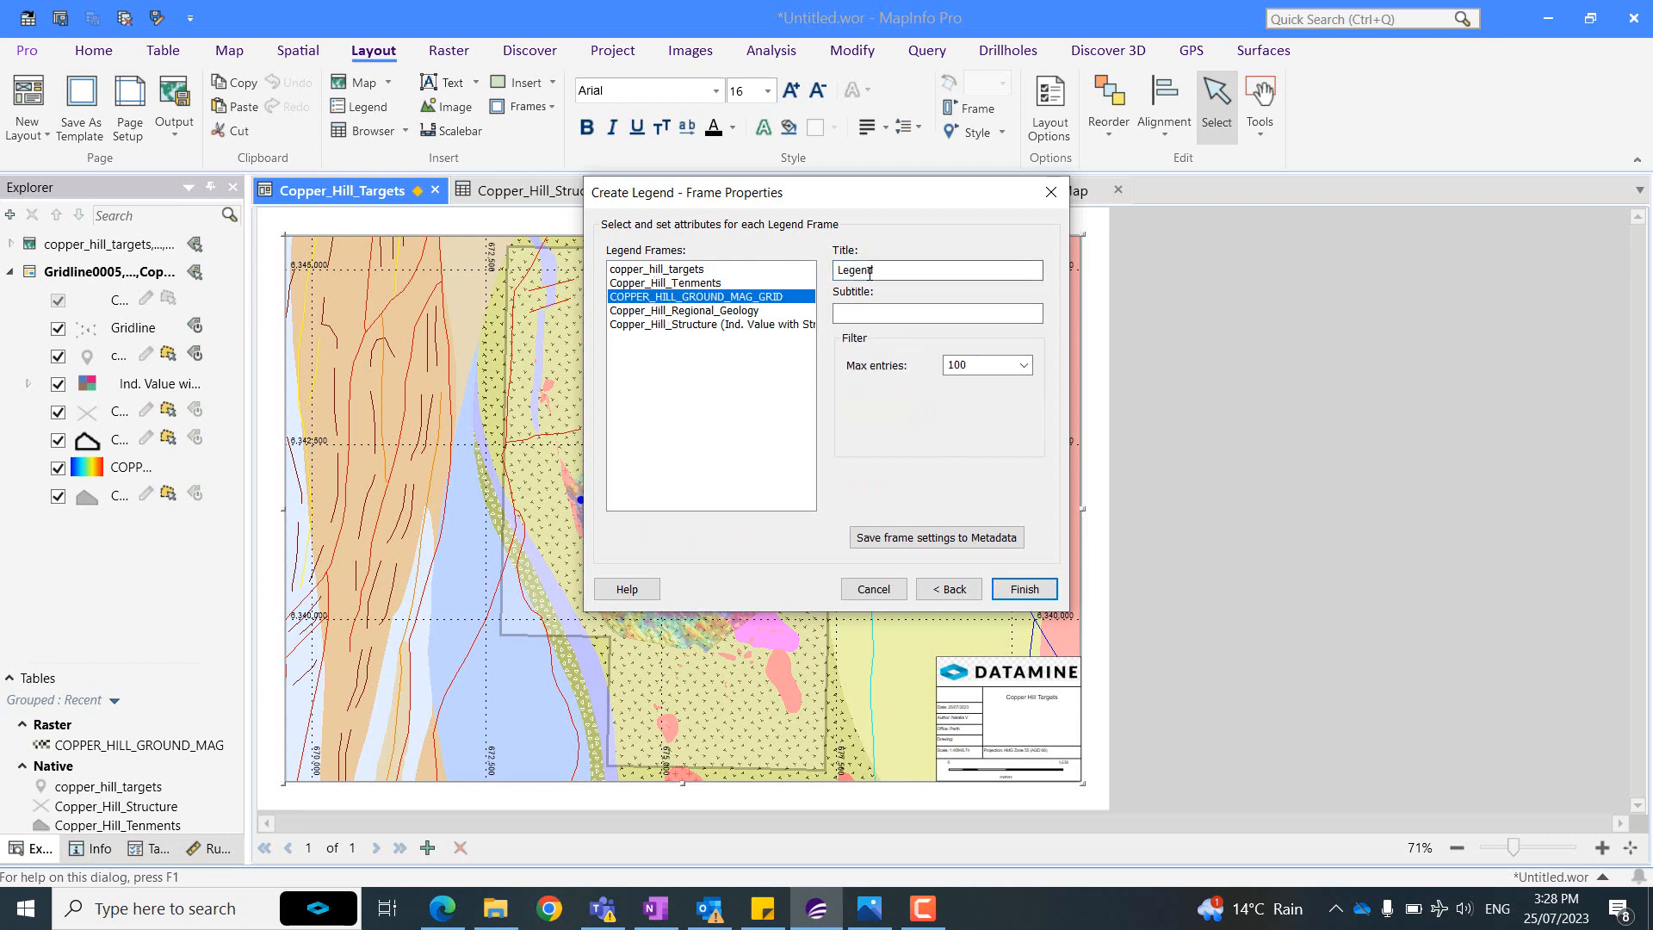
pyautogui.moveTo(877, 270); pyautogui.dragTo(835, 272)
pyautogui.press('BackSpace')
pyautogui.write('Ground mag')
# Title the Copper_Hill_Regional_Geology legend frame "Geology", using unique values from the Geology column for its styles and Geology for its labels.
pyautogui.click(713, 312)
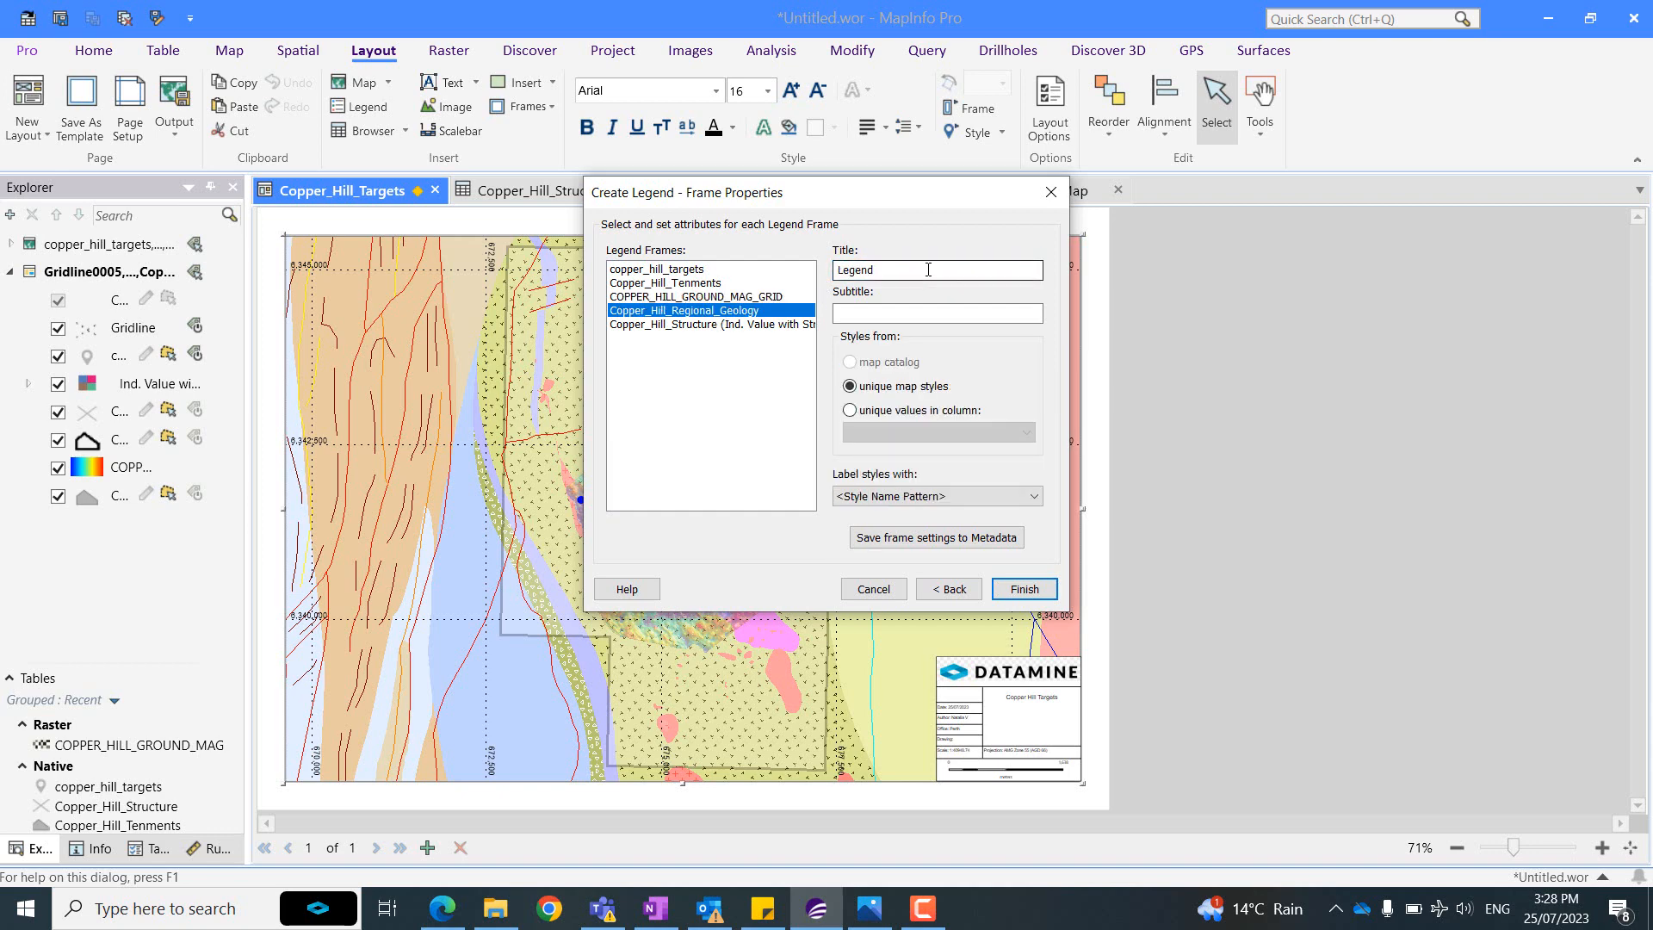
pyautogui.moveTo(876, 270); pyautogui.dragTo(830, 269)
pyautogui.press('BackSpace')
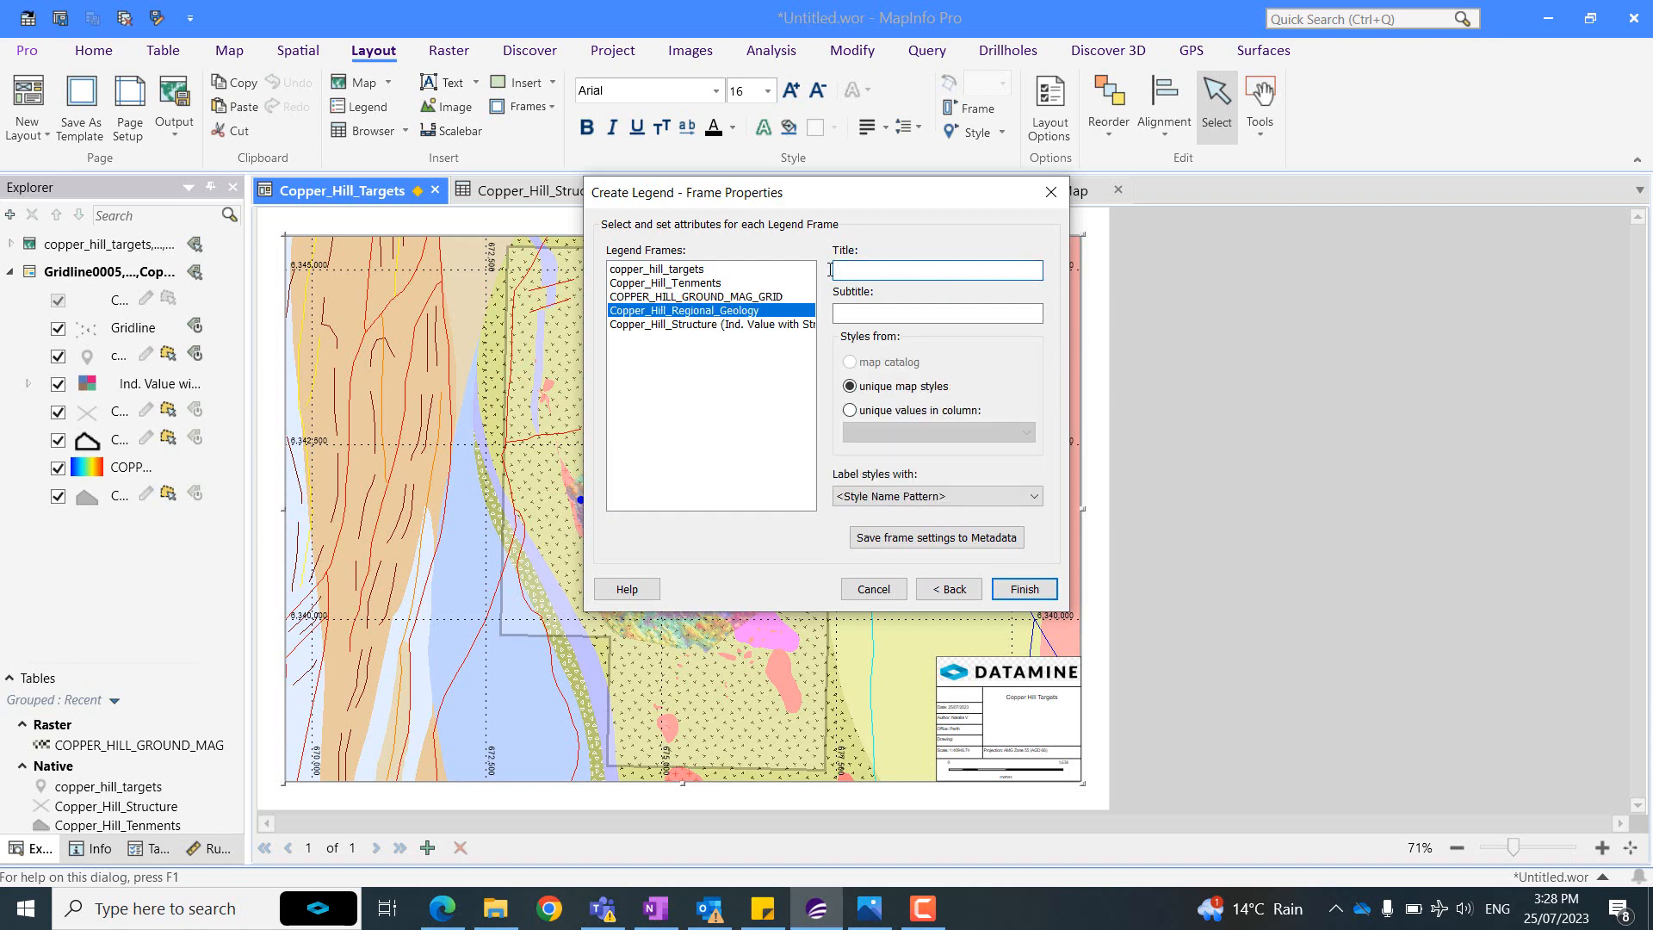
pyautogui.write('Geology')
pyautogui.click(850, 411)
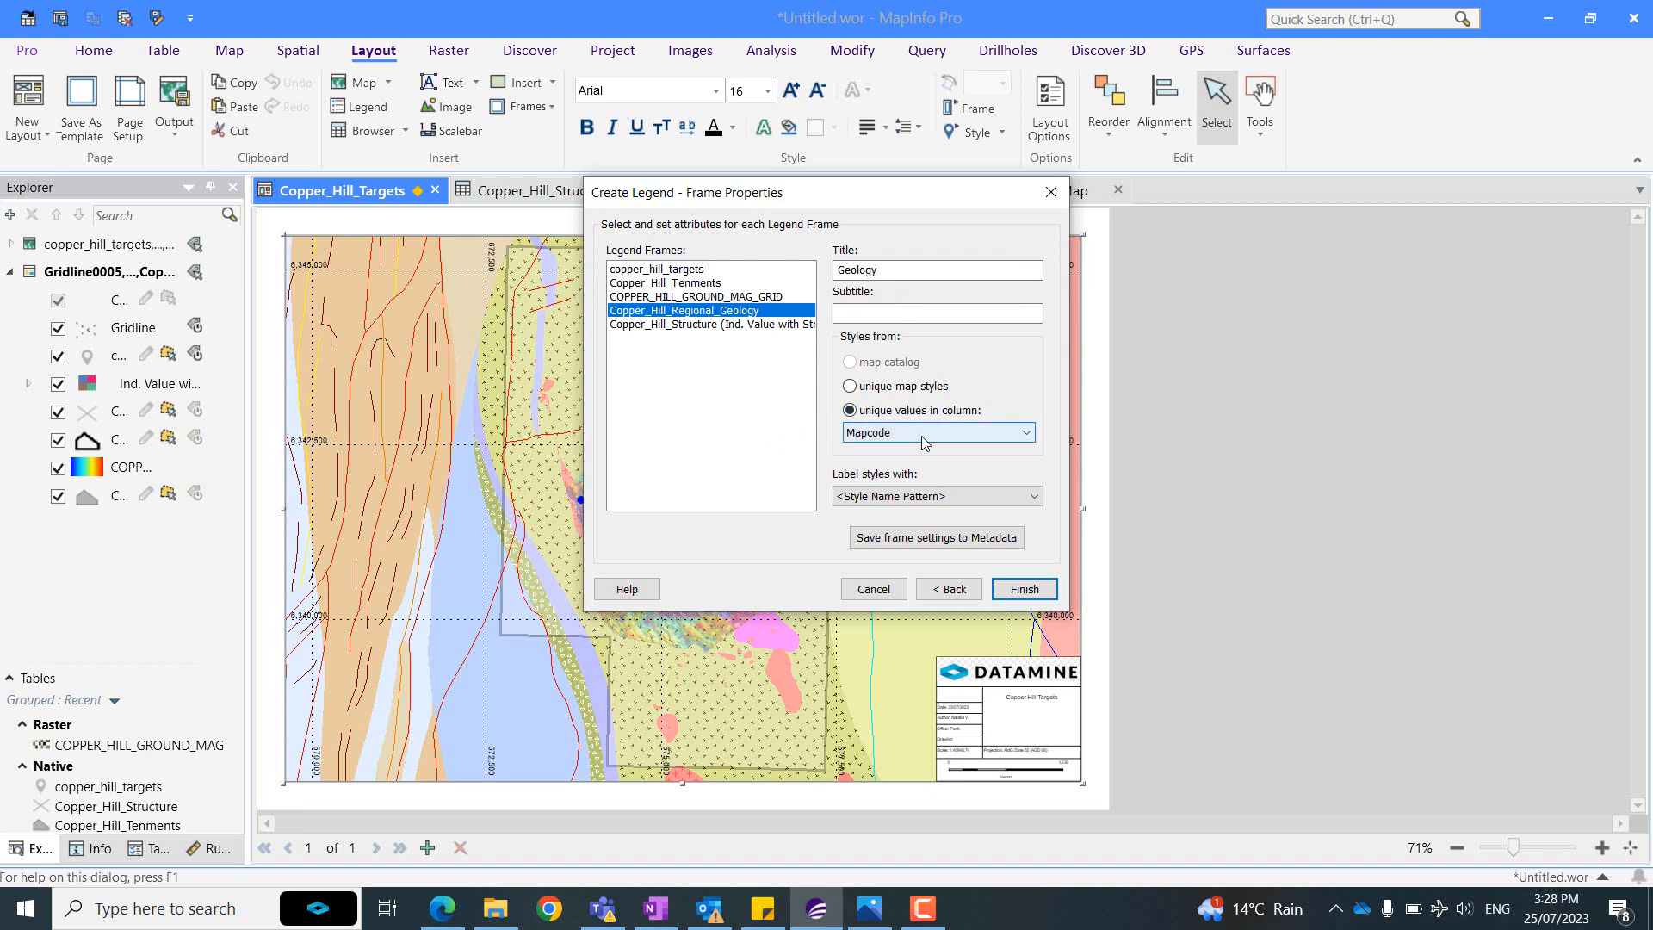
pyautogui.click(923, 441)
pyautogui.click(882, 492)
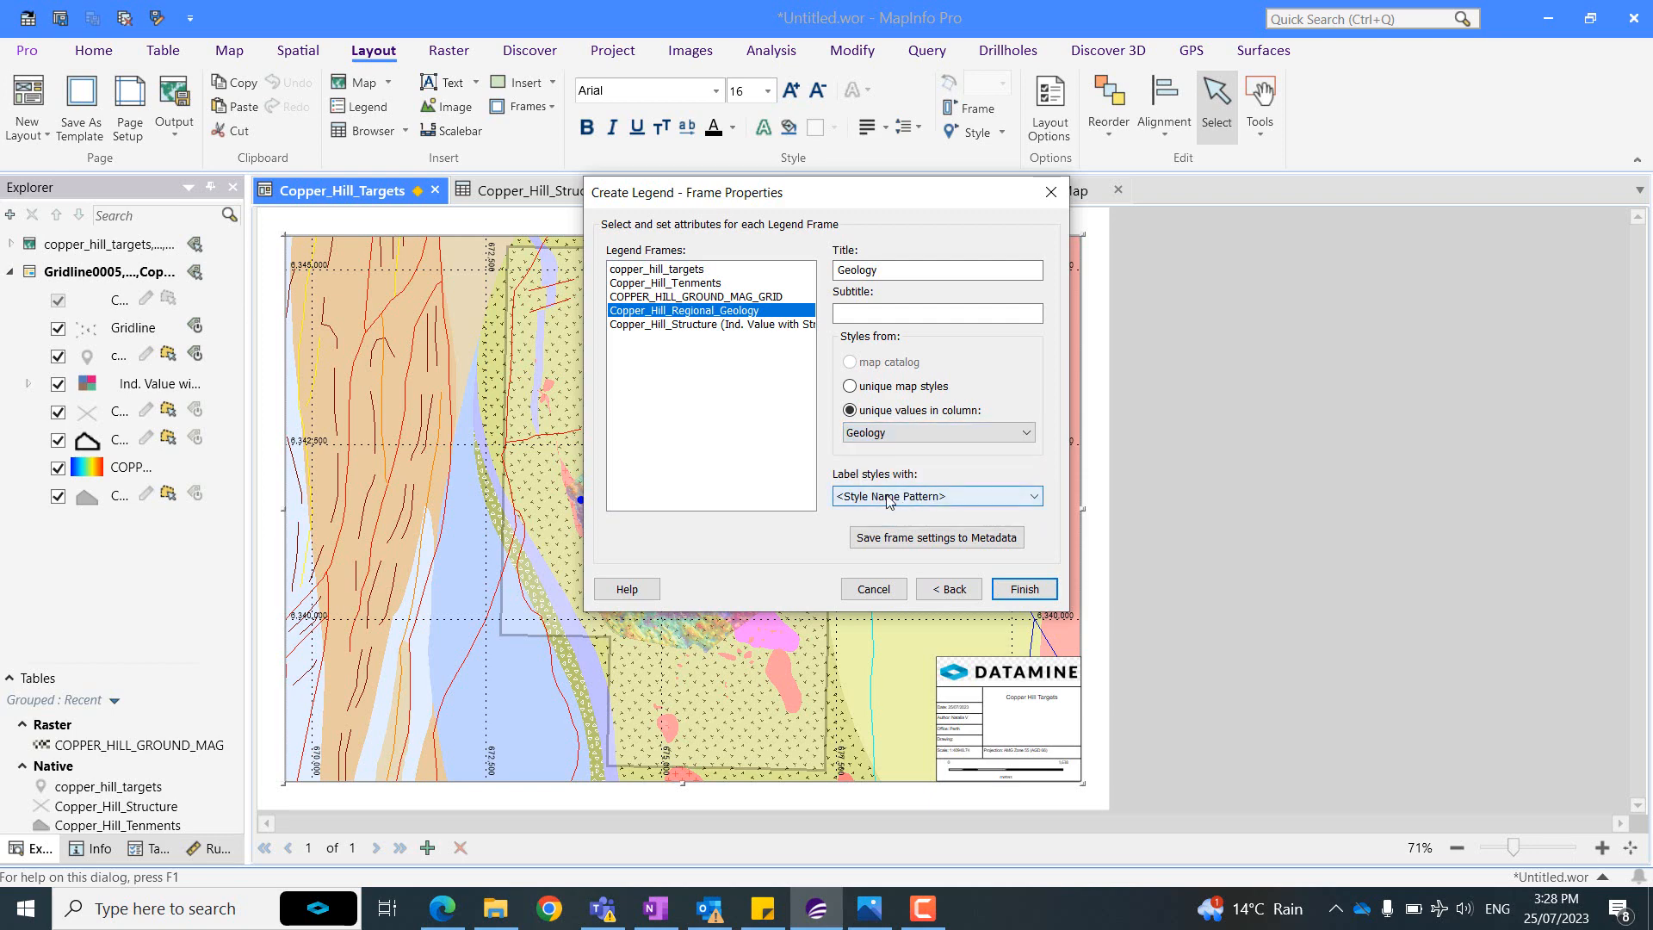
pyautogui.click(888, 497)
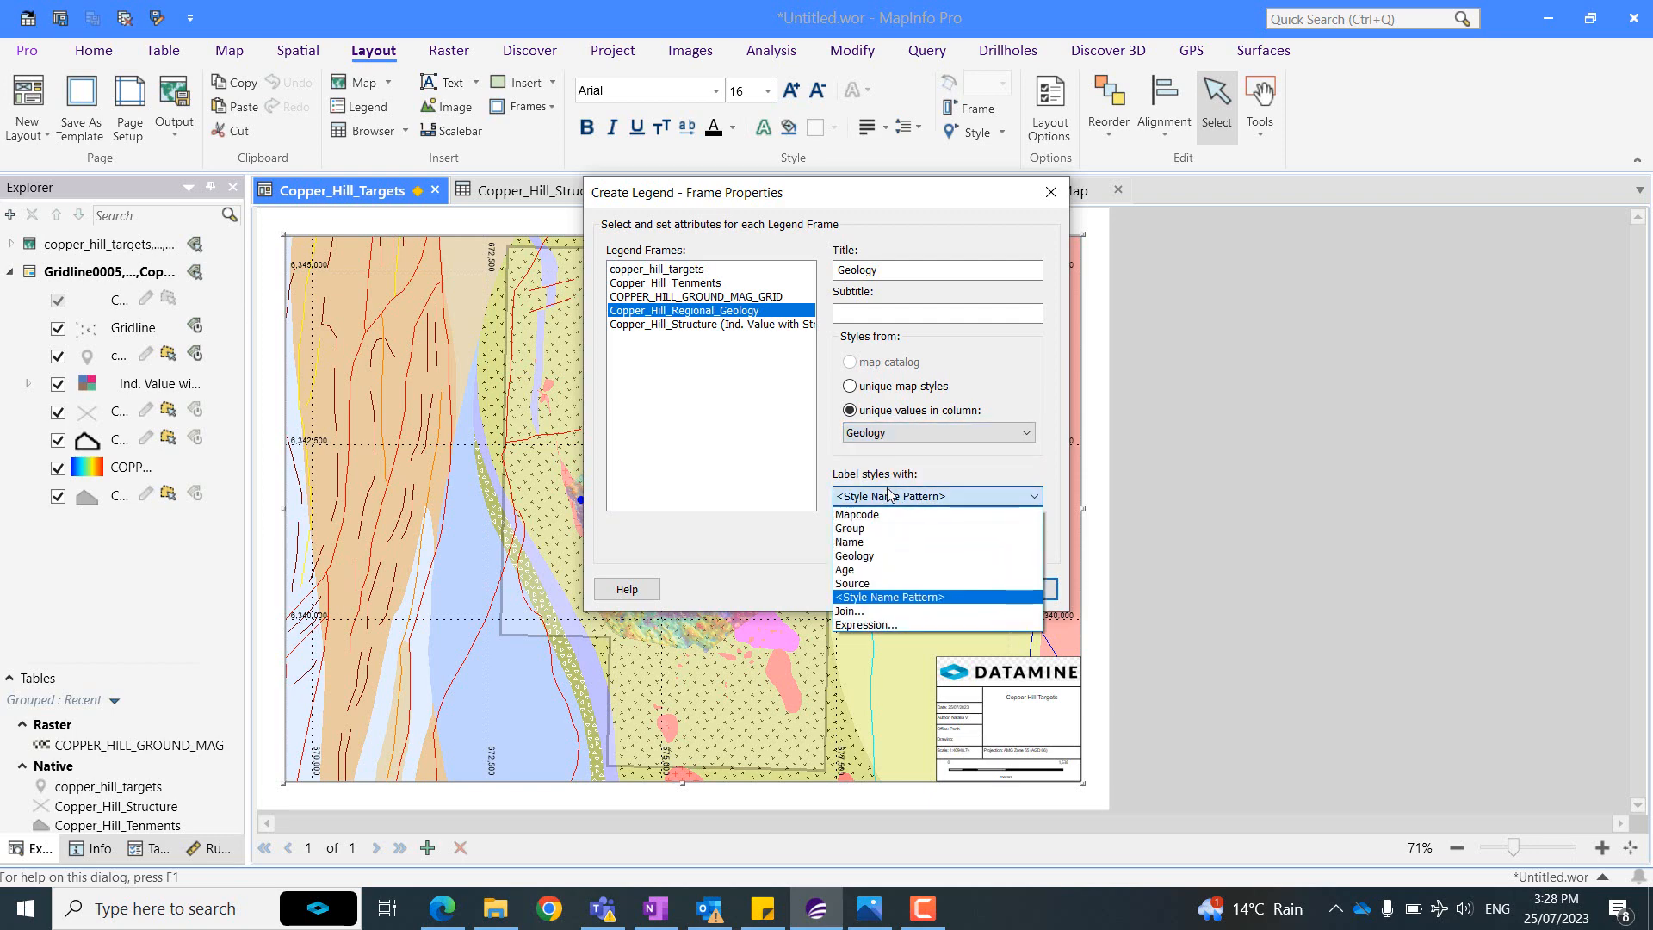
pyautogui.click(870, 555)
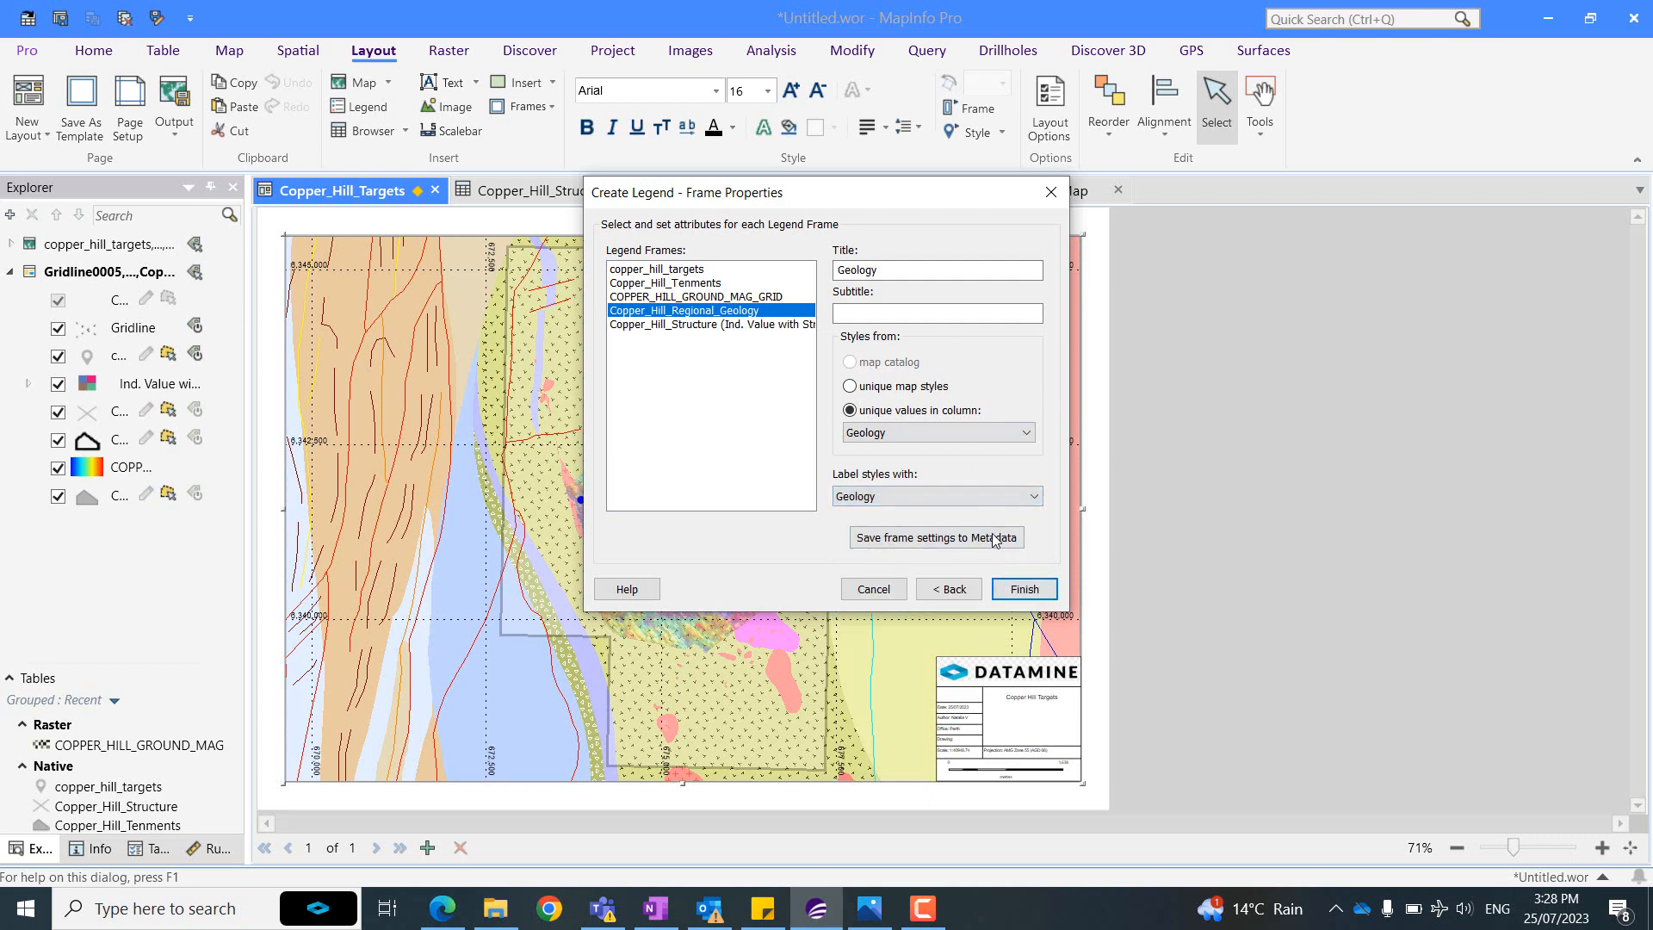
# Check the Copper_Hill_Structure frame settings, create the legend, and move its frames together onto the eastern side of the map.
pyautogui.click(688, 328)
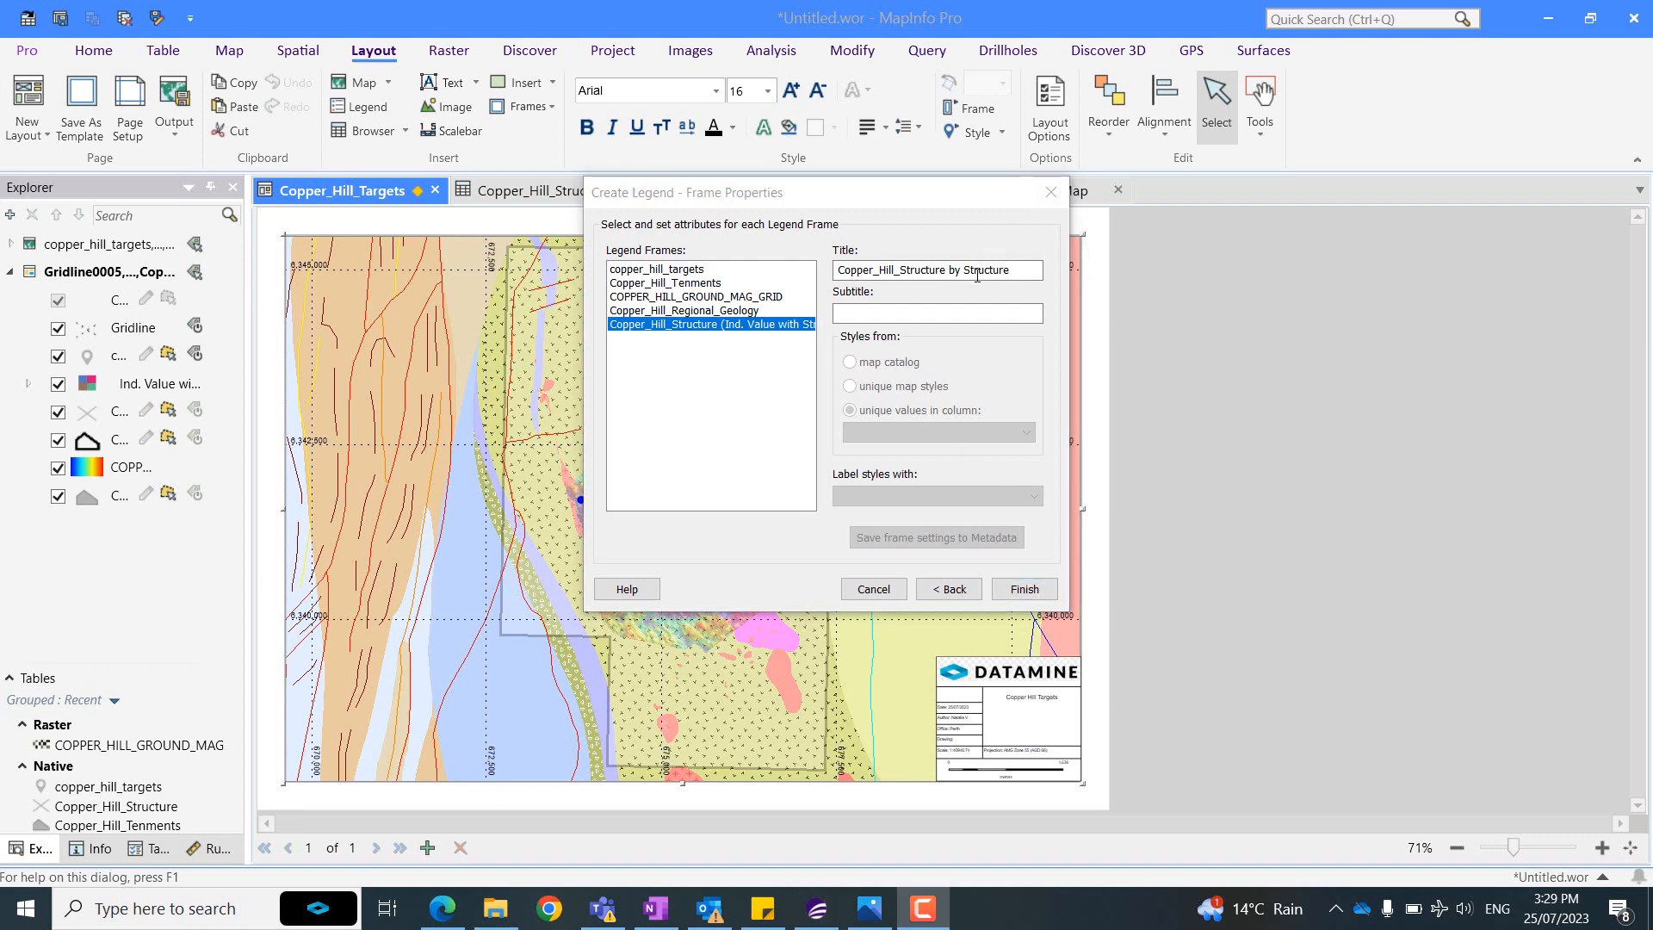
pyautogui.click(1051, 583)
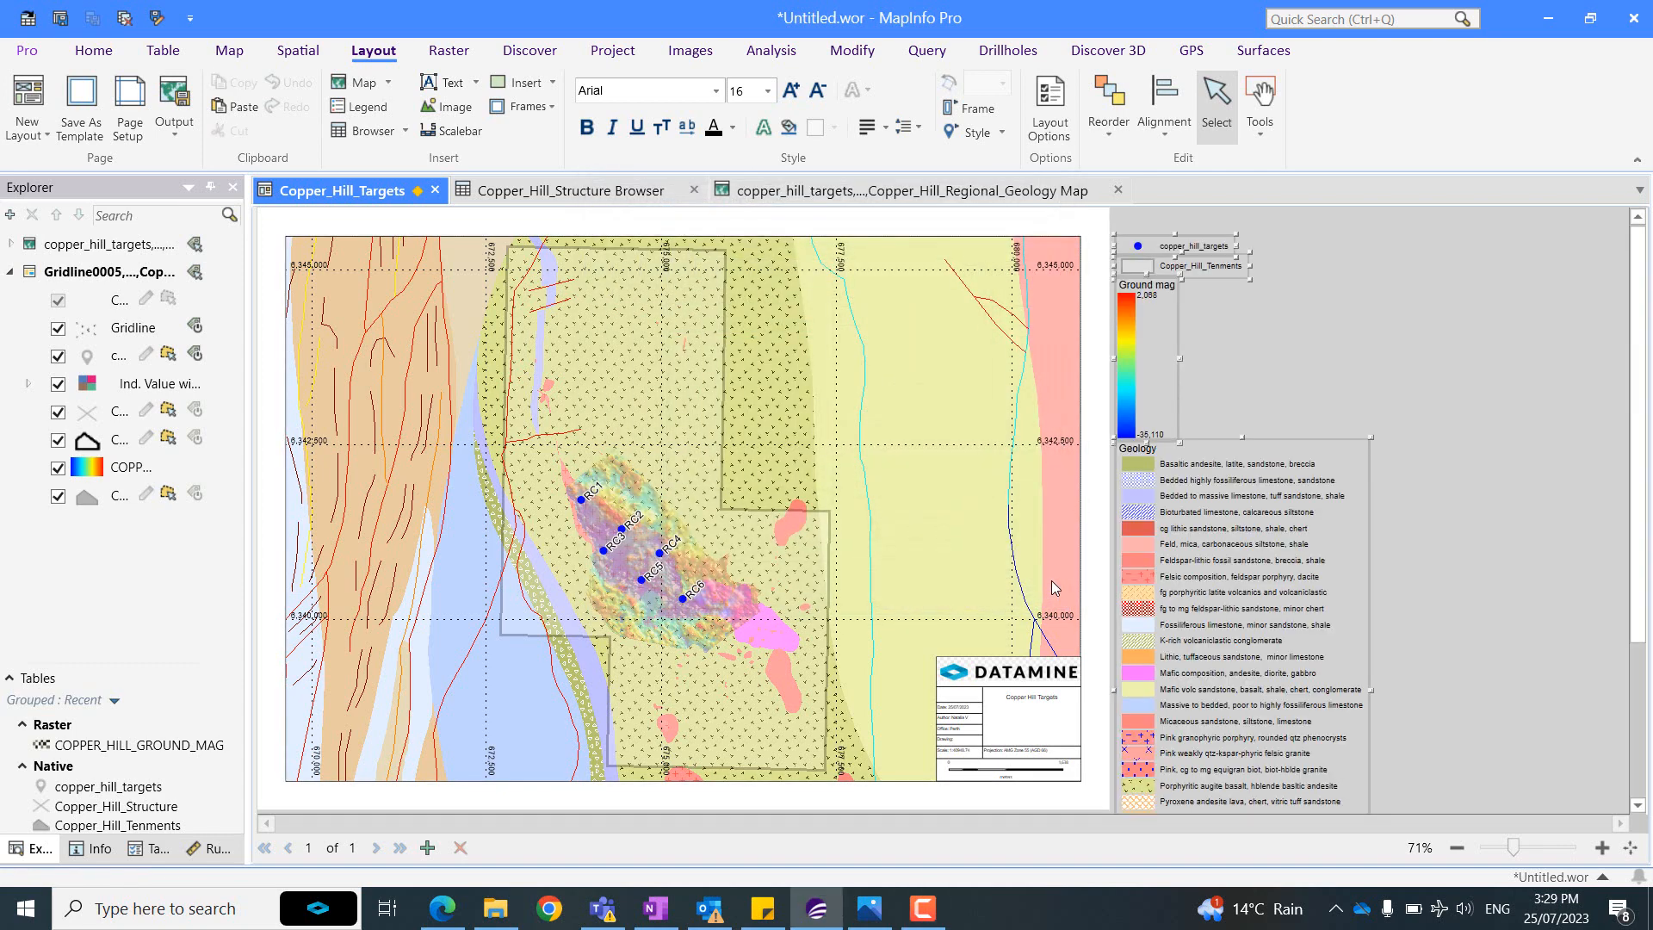
pyautogui.moveTo(1366, 446); pyautogui.dragTo(1105, 462)
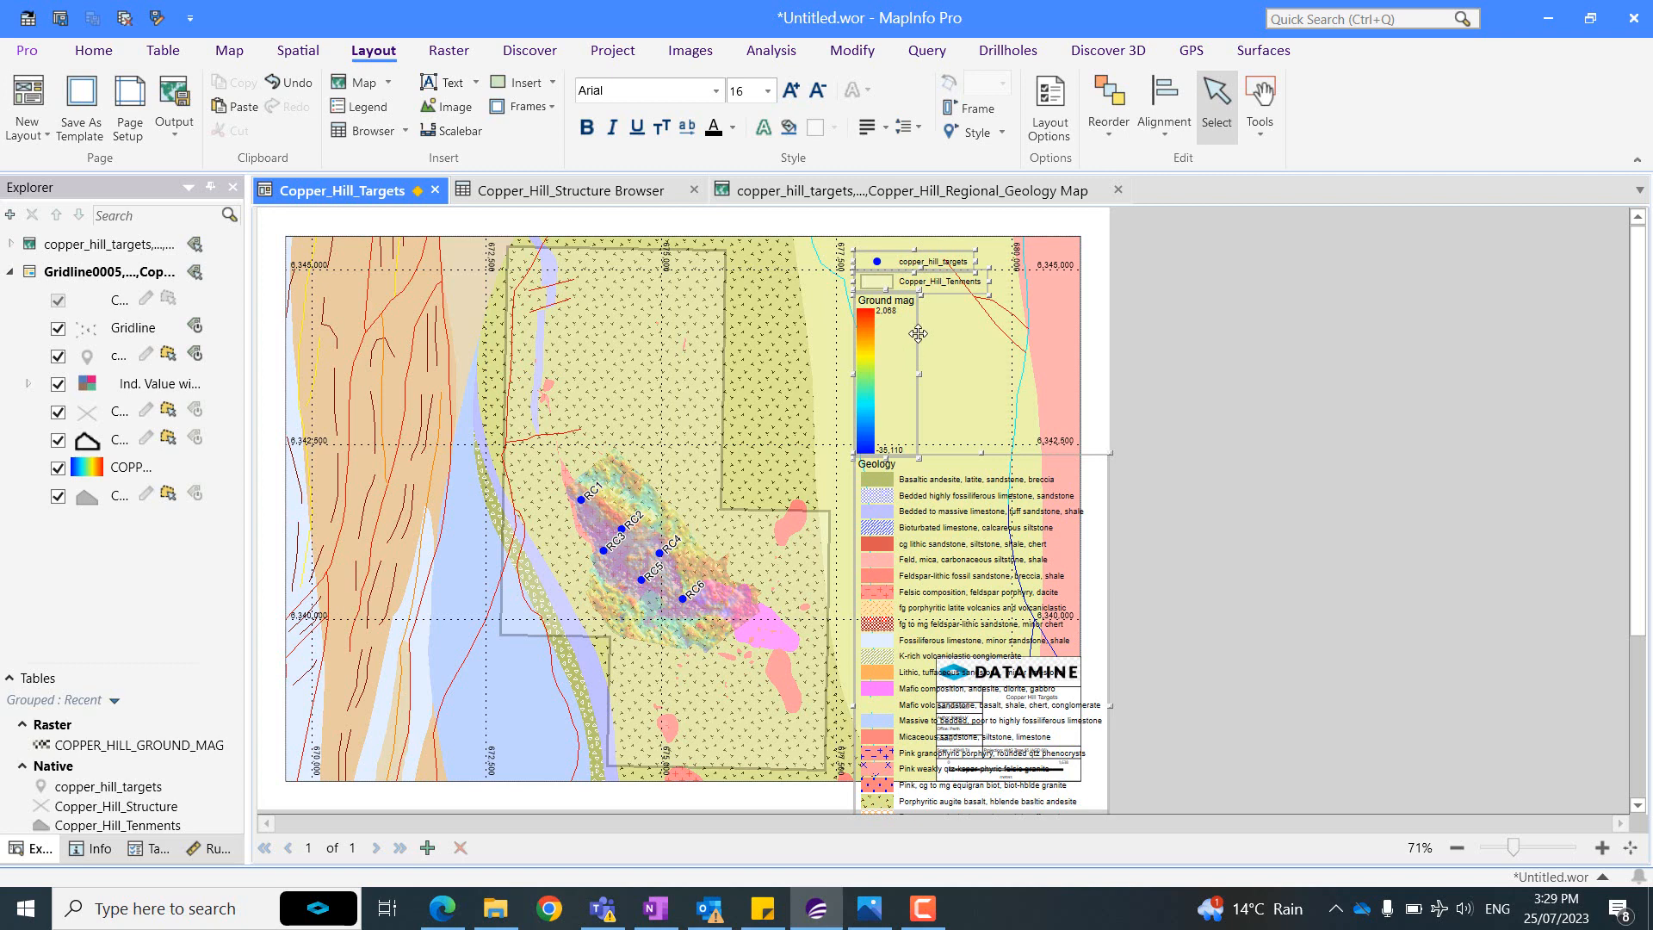
# Make the Ground mag legend's color bar horizontal with a thickness of 12 points.
pyautogui.doubleClick(917, 333)
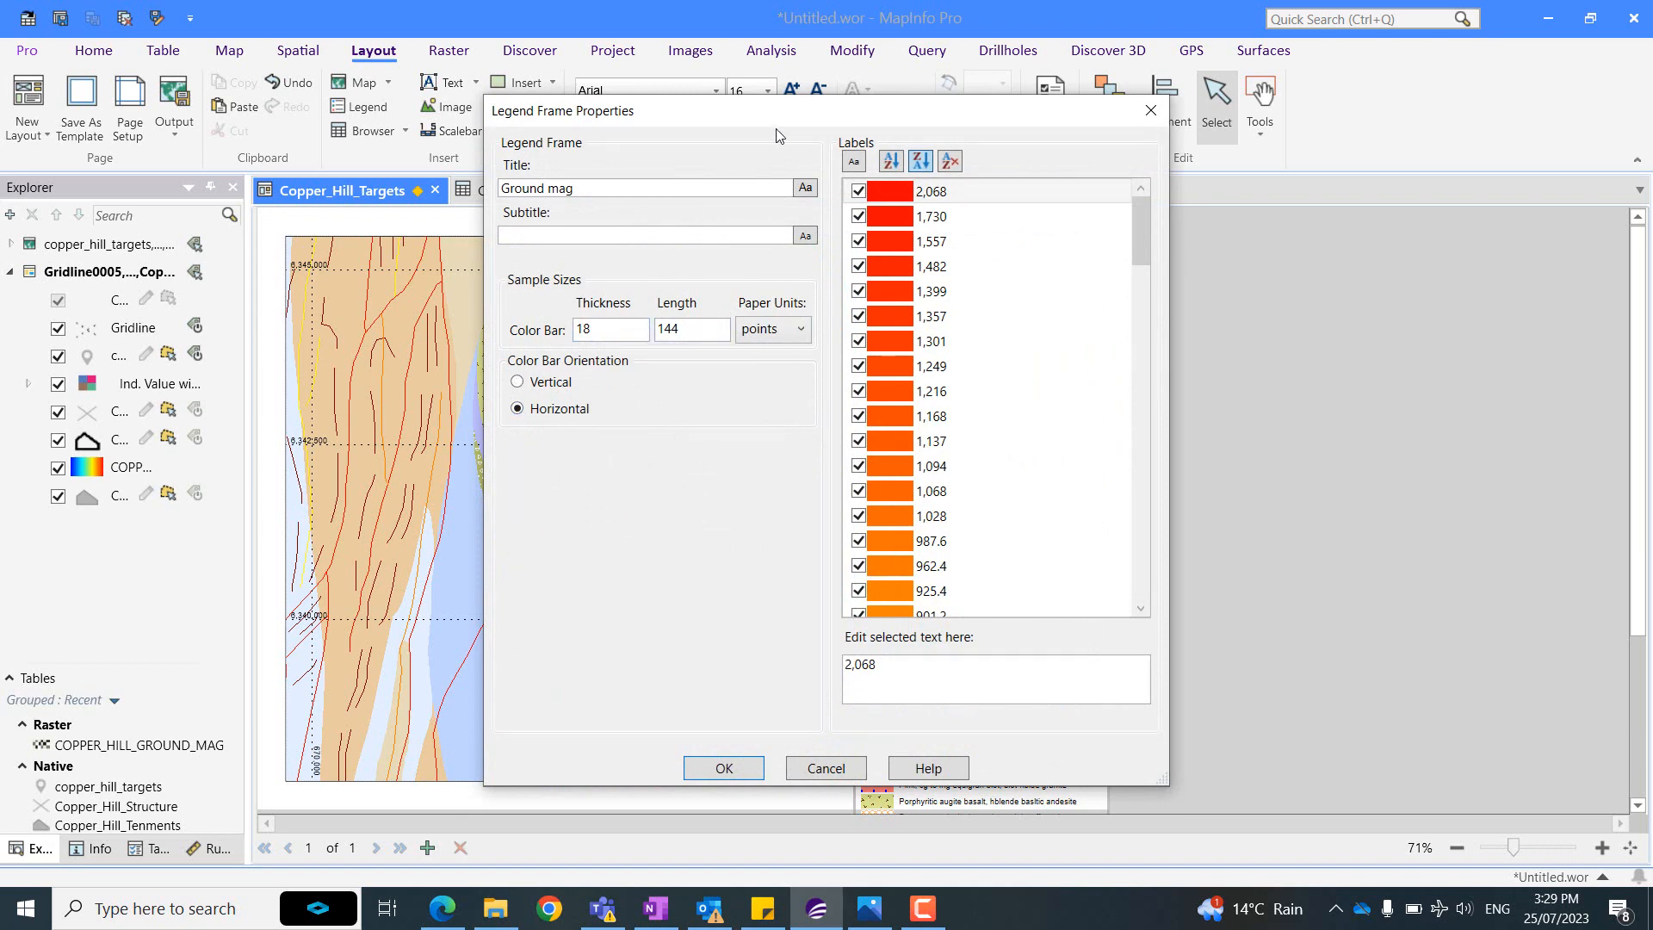
pyautogui.moveTo(787, 123); pyautogui.dragTo(823, 206)
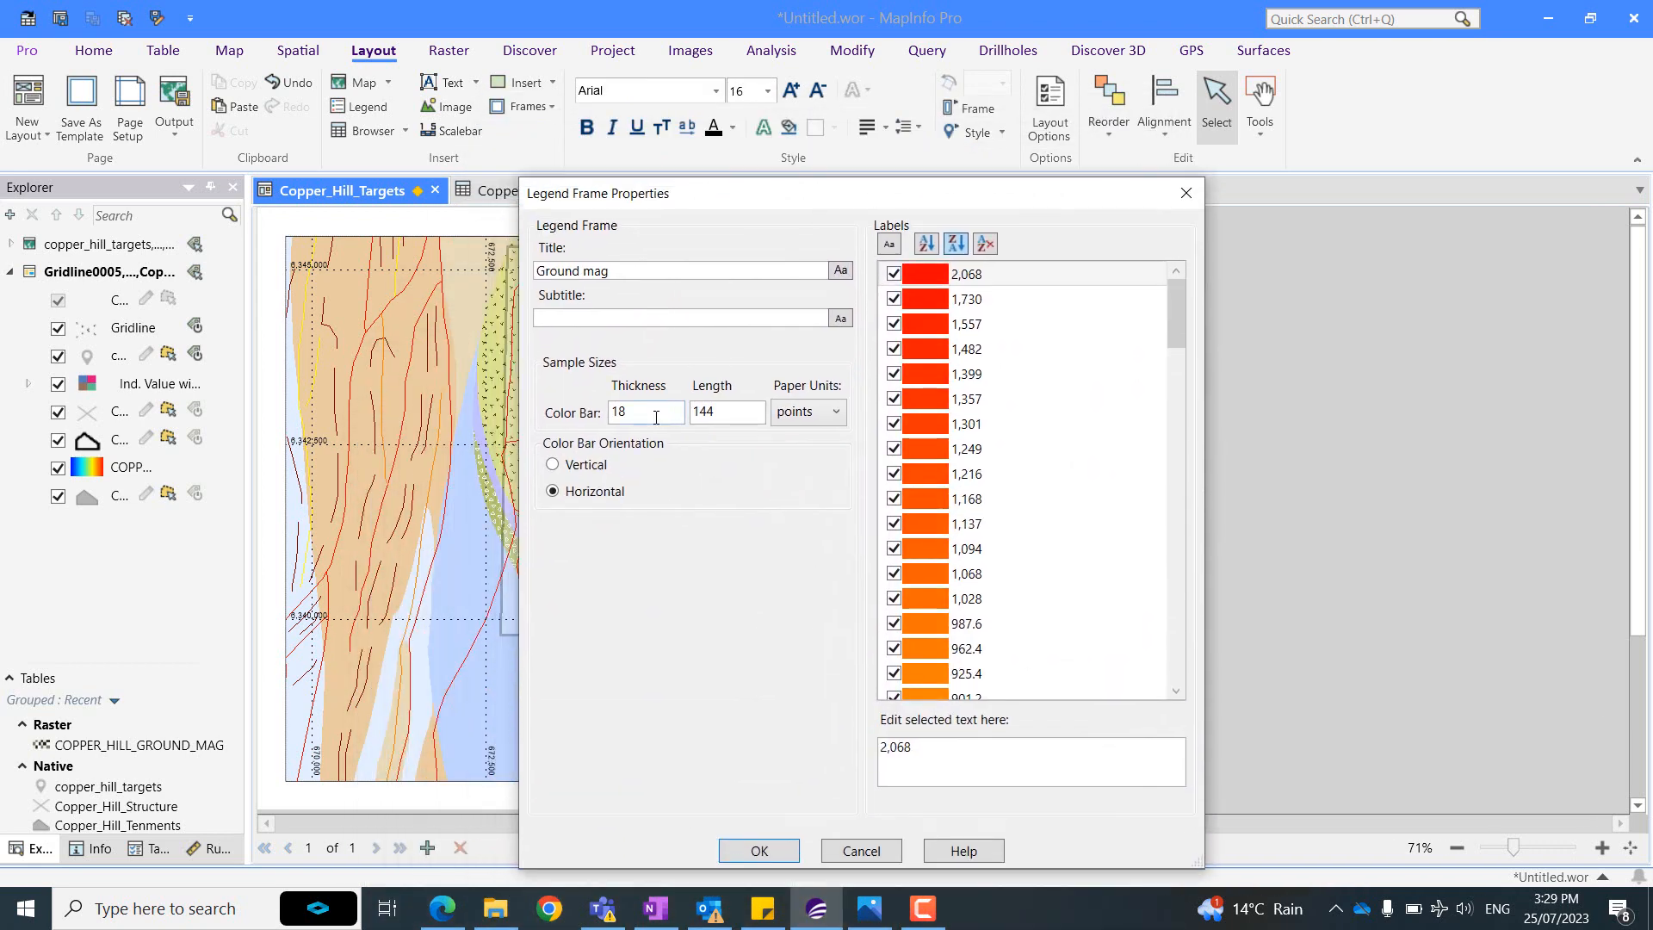
pyautogui.moveTo(655, 415); pyautogui.dragTo(600, 419)
pyautogui.write('12')
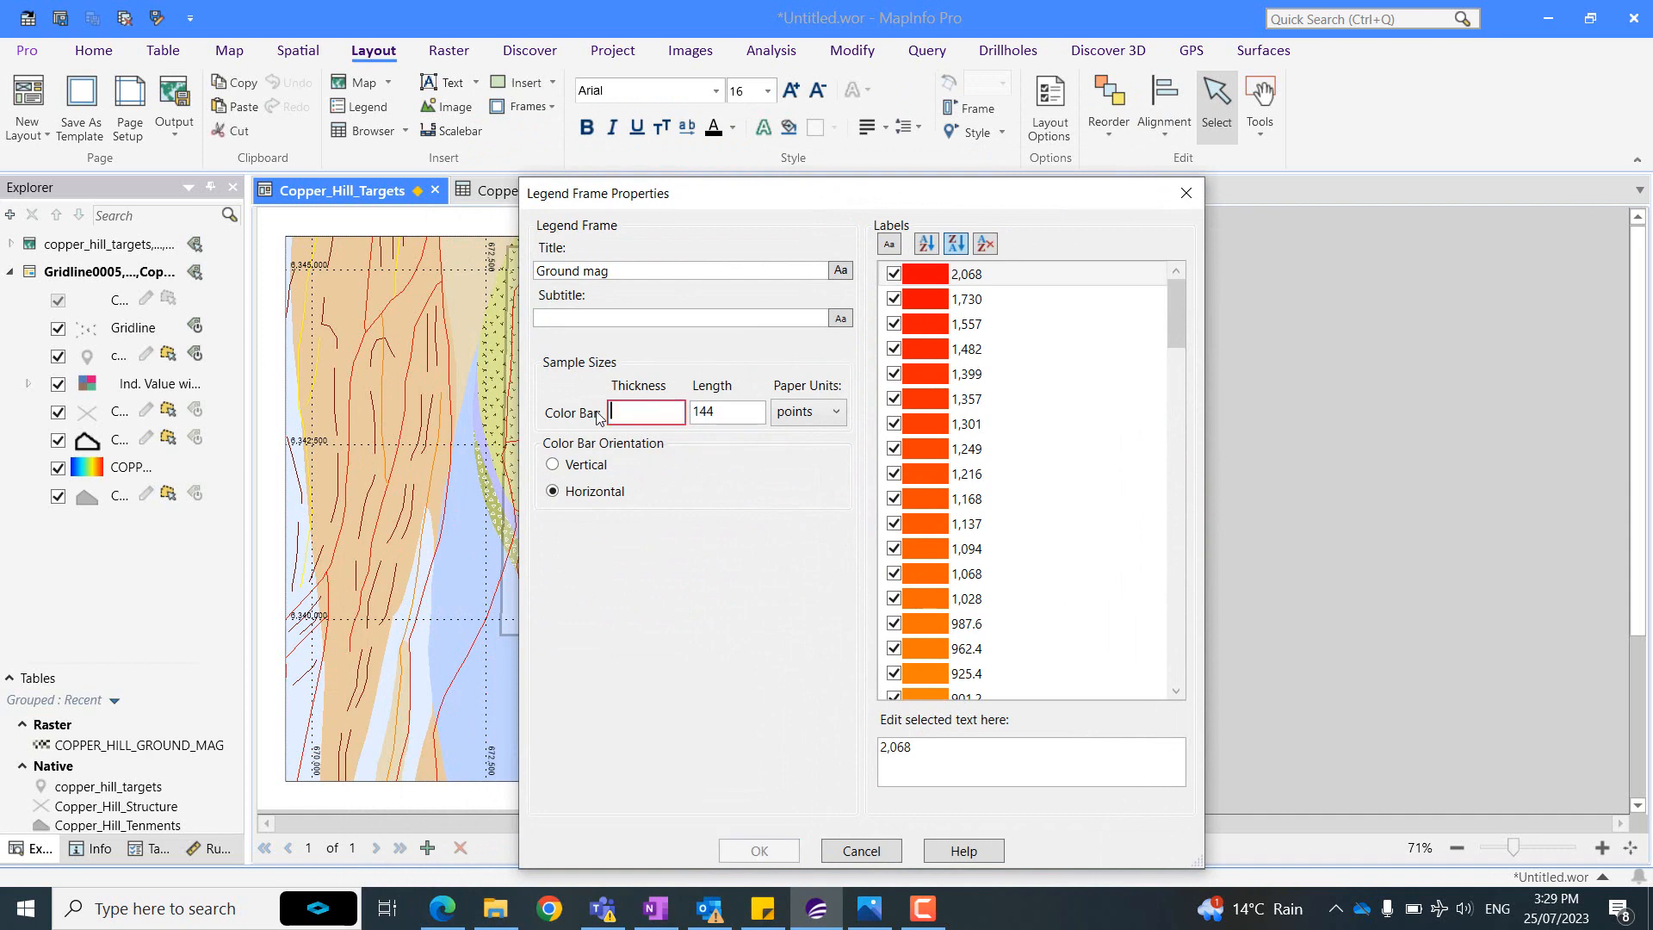
pyautogui.click(759, 850)
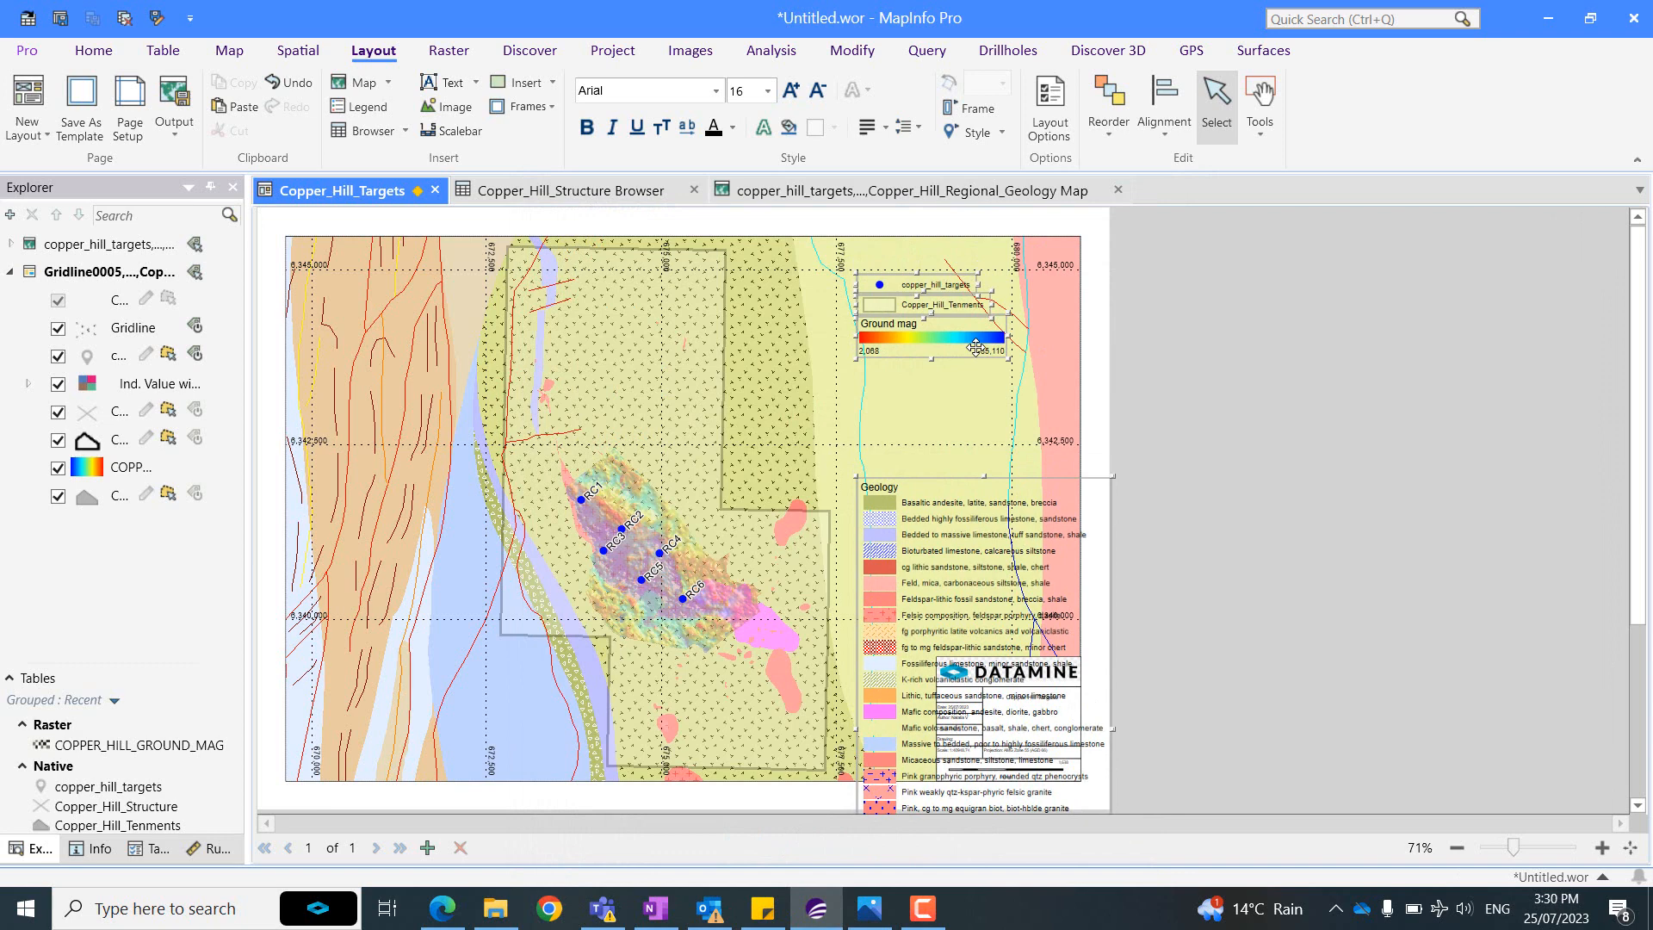
# Move the Geology legend frame up on its own so it sits directly beneath the Ground mag color bar.
pyautogui.click(1143, 441)
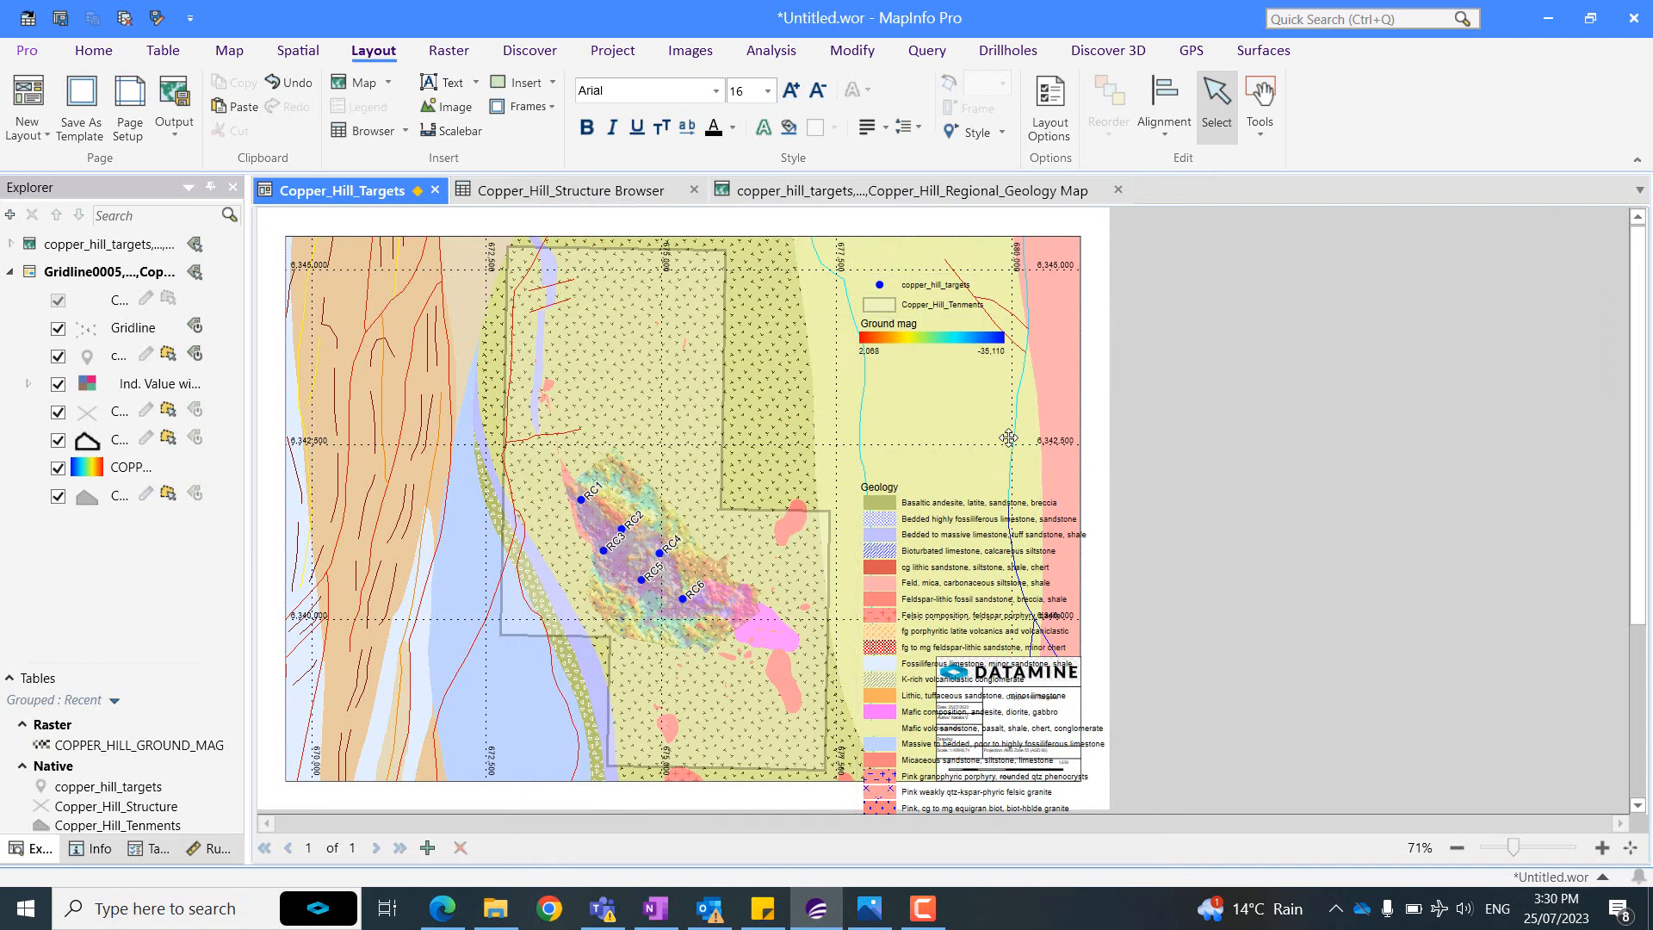
pyautogui.moveTo(1009, 480); pyautogui.dragTo(1015, 367)
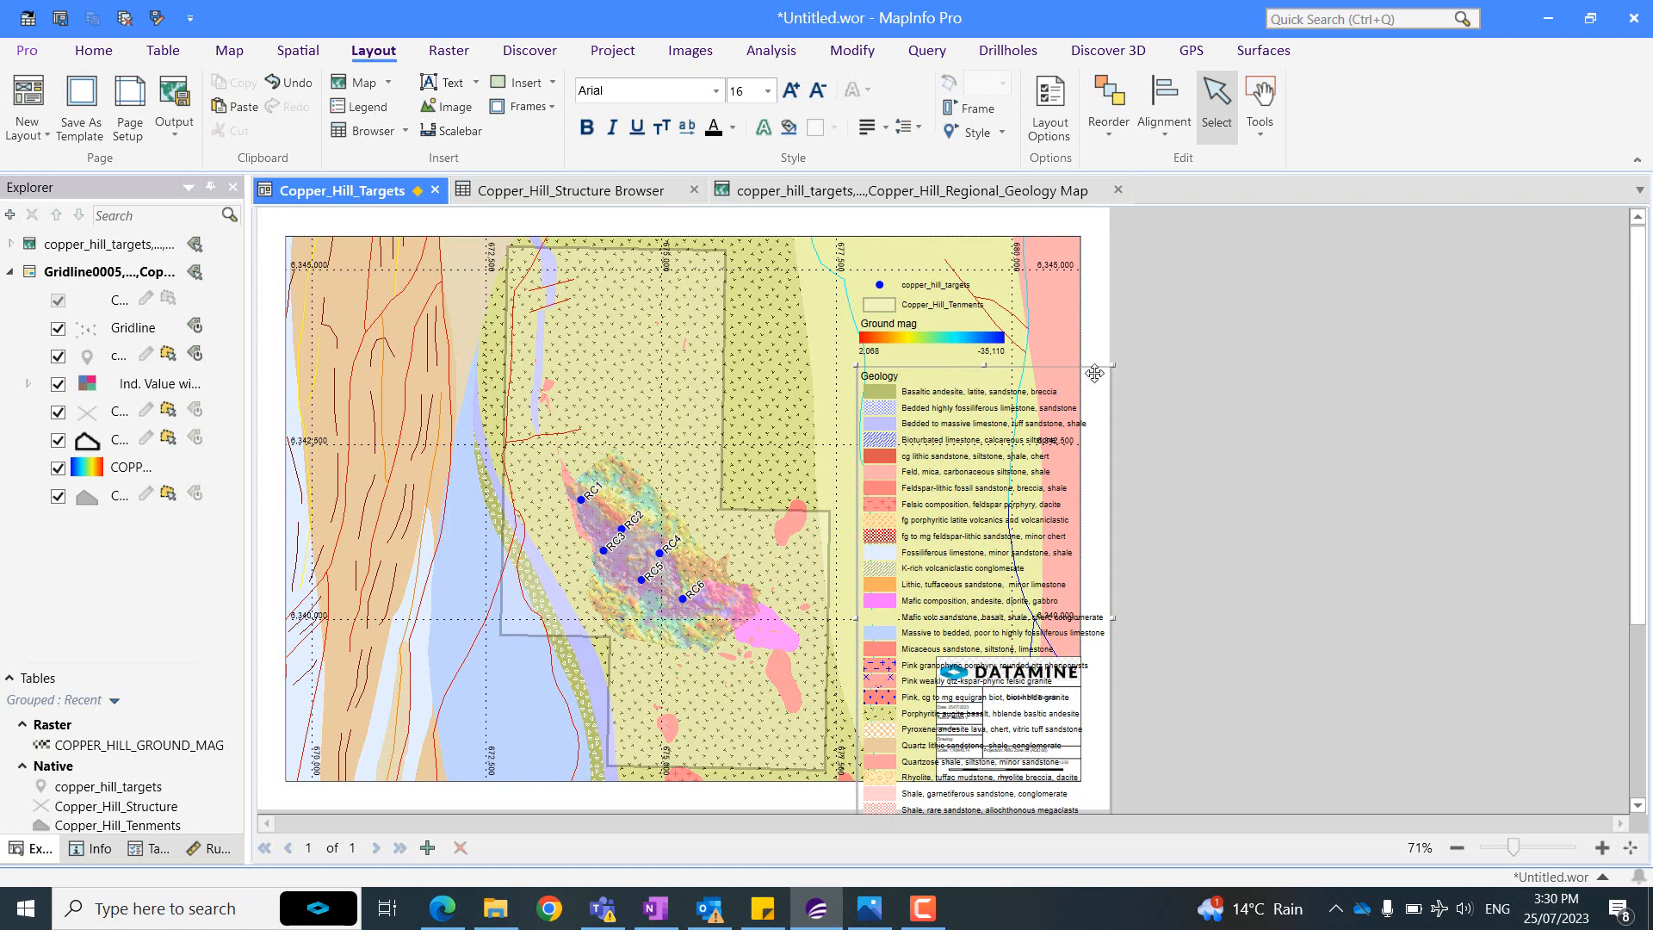
pyautogui.moveTo(1094, 373); pyautogui.dragTo(1117, 361)
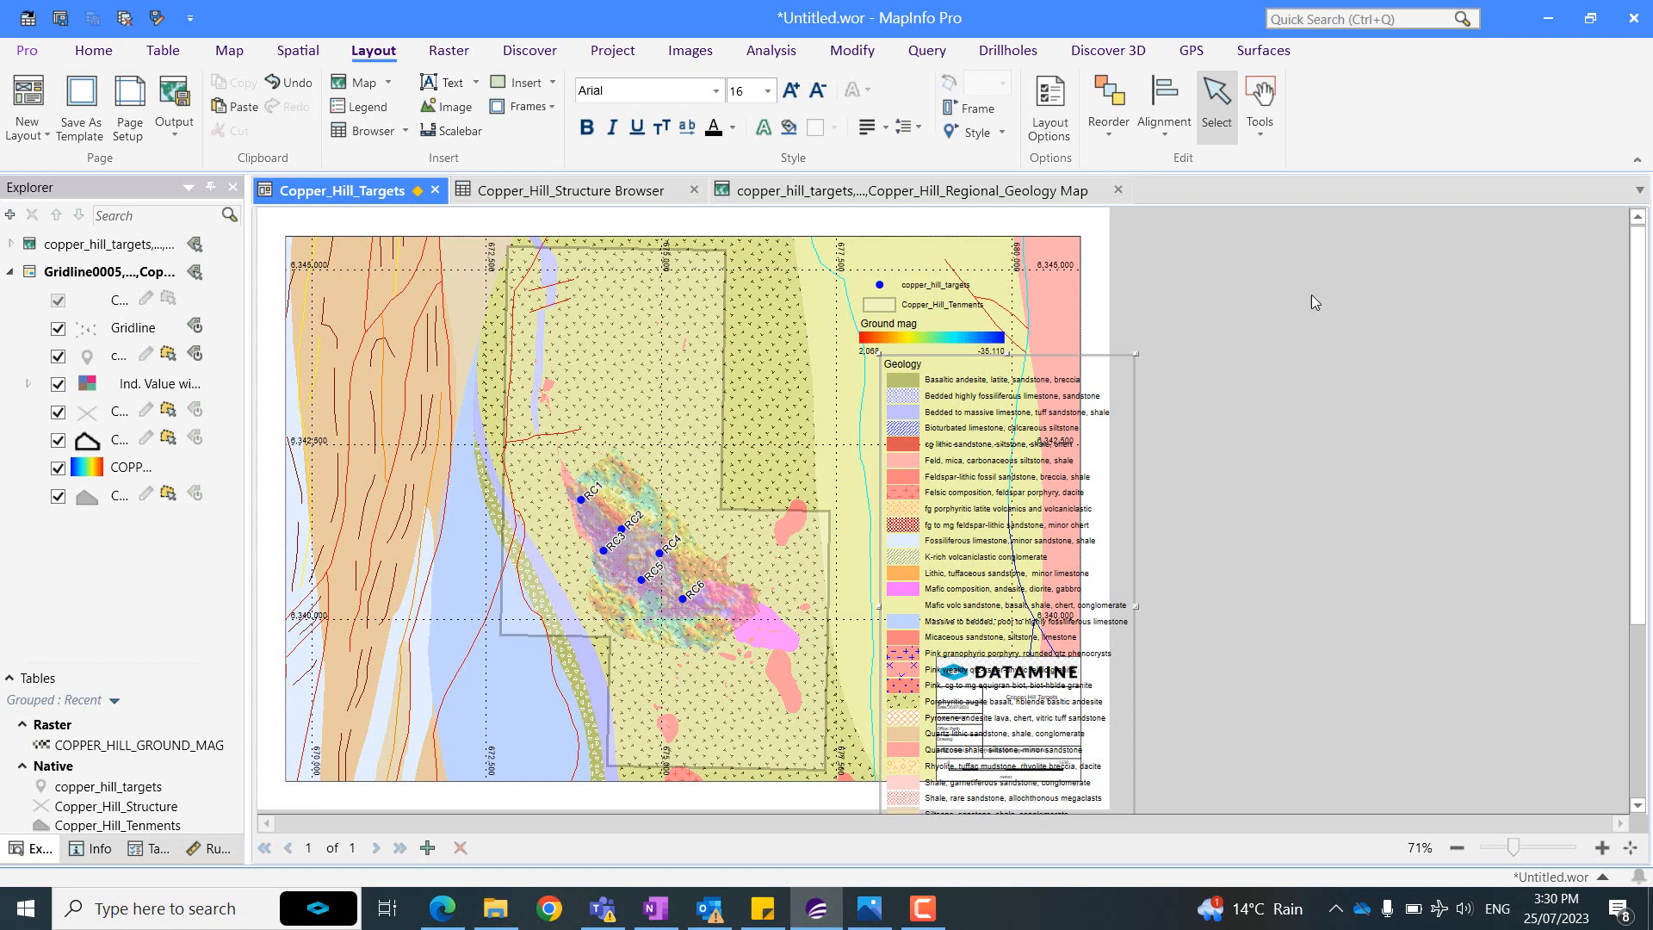
# In the Copper_Hill_Regional_Geology map window, examine the attributes of several geology polygons around the tenement with the Info tool.
pyautogui.click(769, 193)
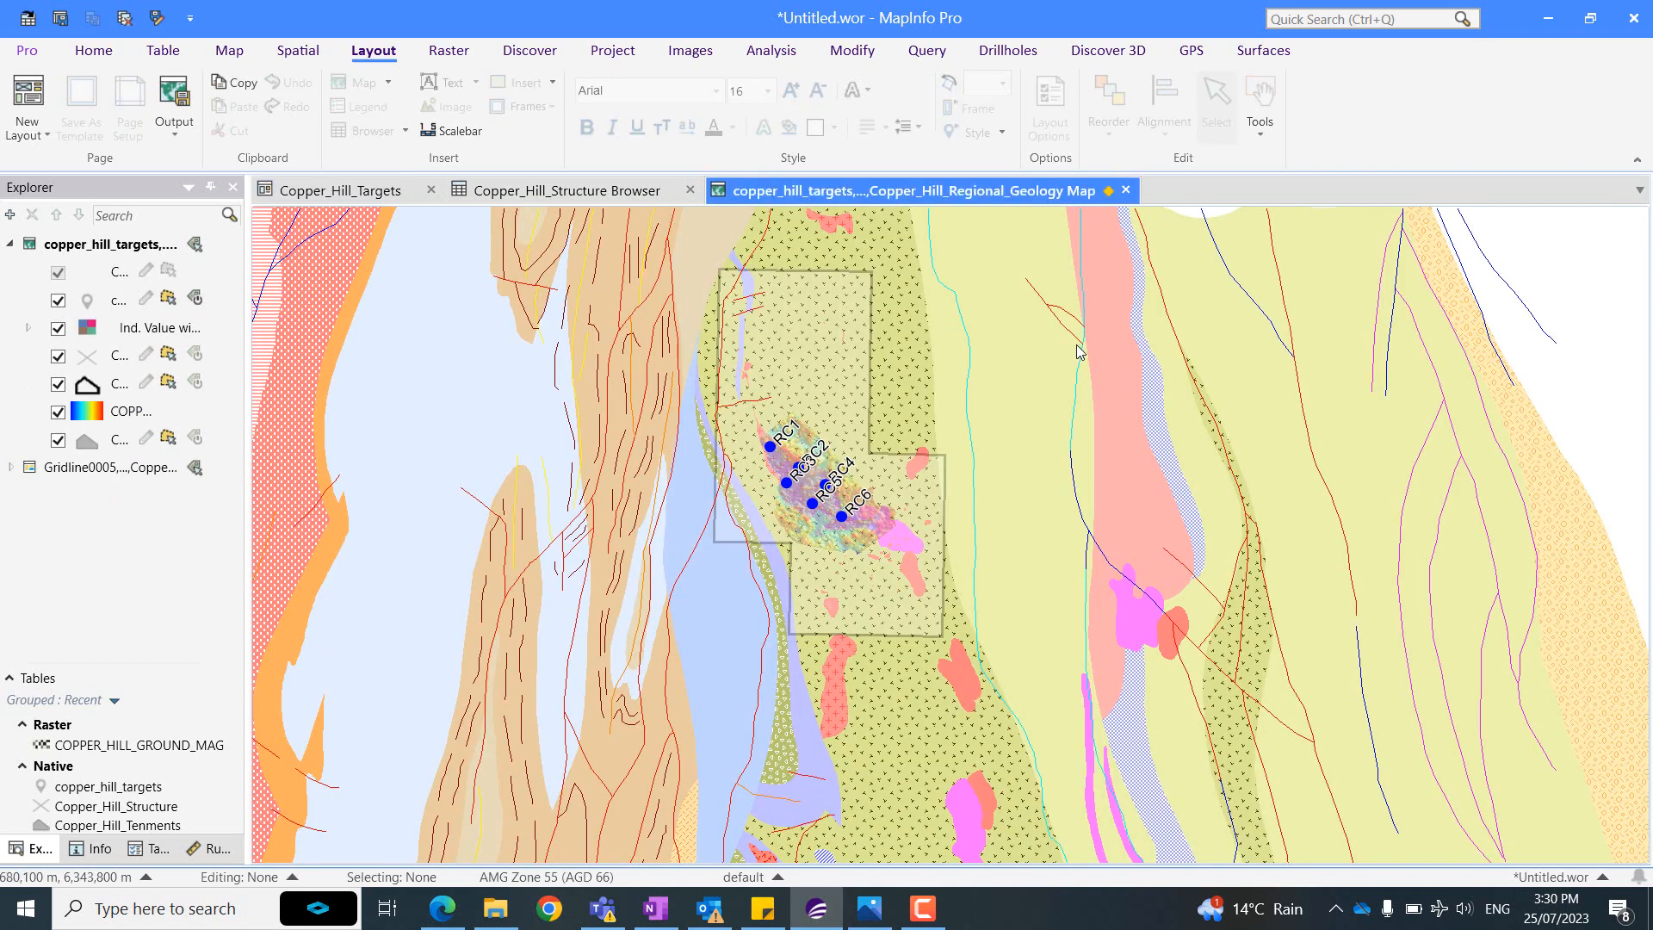
pyautogui.moveTo(1077, 344); pyautogui.dragTo(1065, 443)
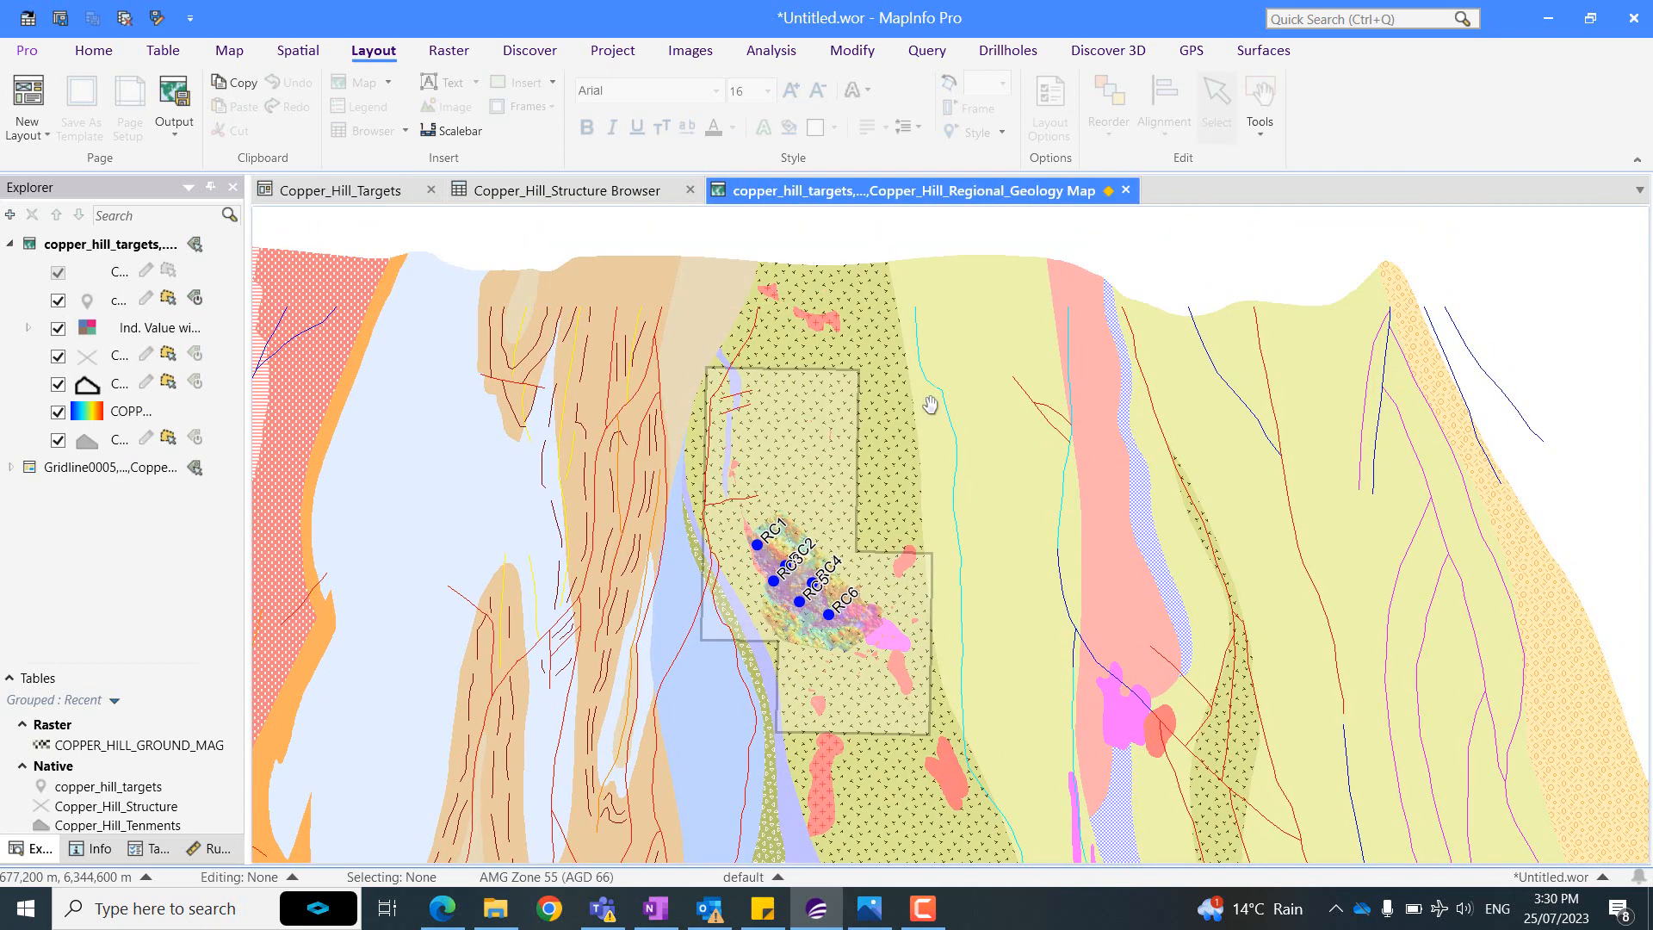
pyautogui.scroll(1, 948, 398)
pyautogui.moveTo(957, 418); pyautogui.dragTo(1108, 312)
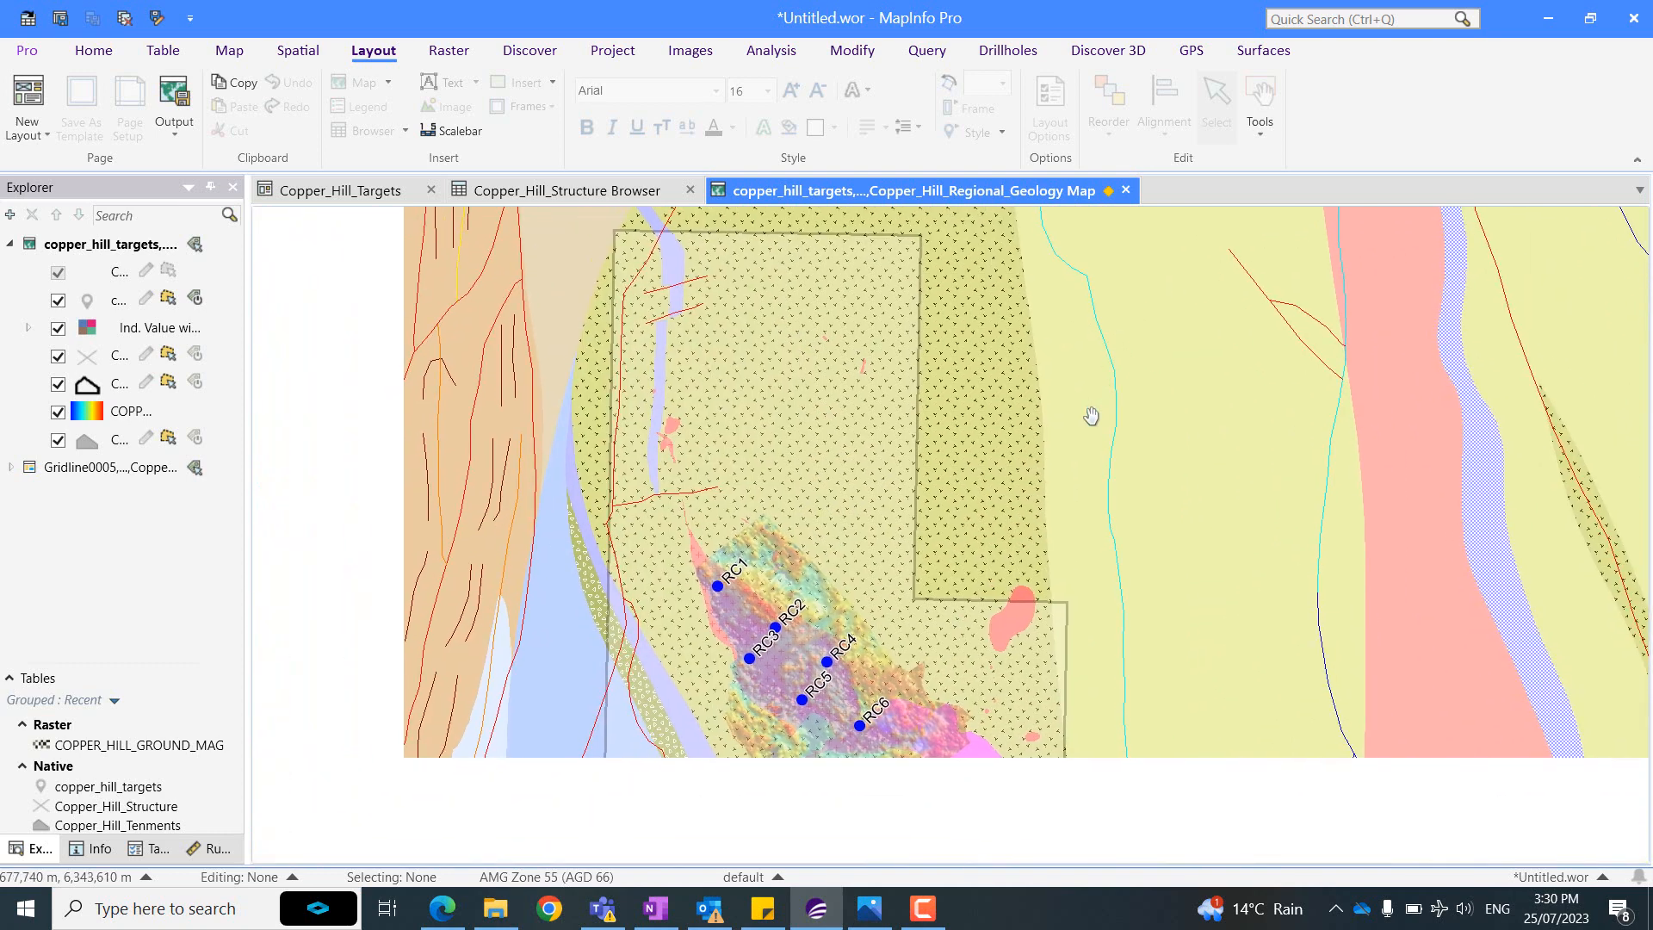
pyautogui.moveTo(1073, 520); pyautogui.dragTo(1101, 488)
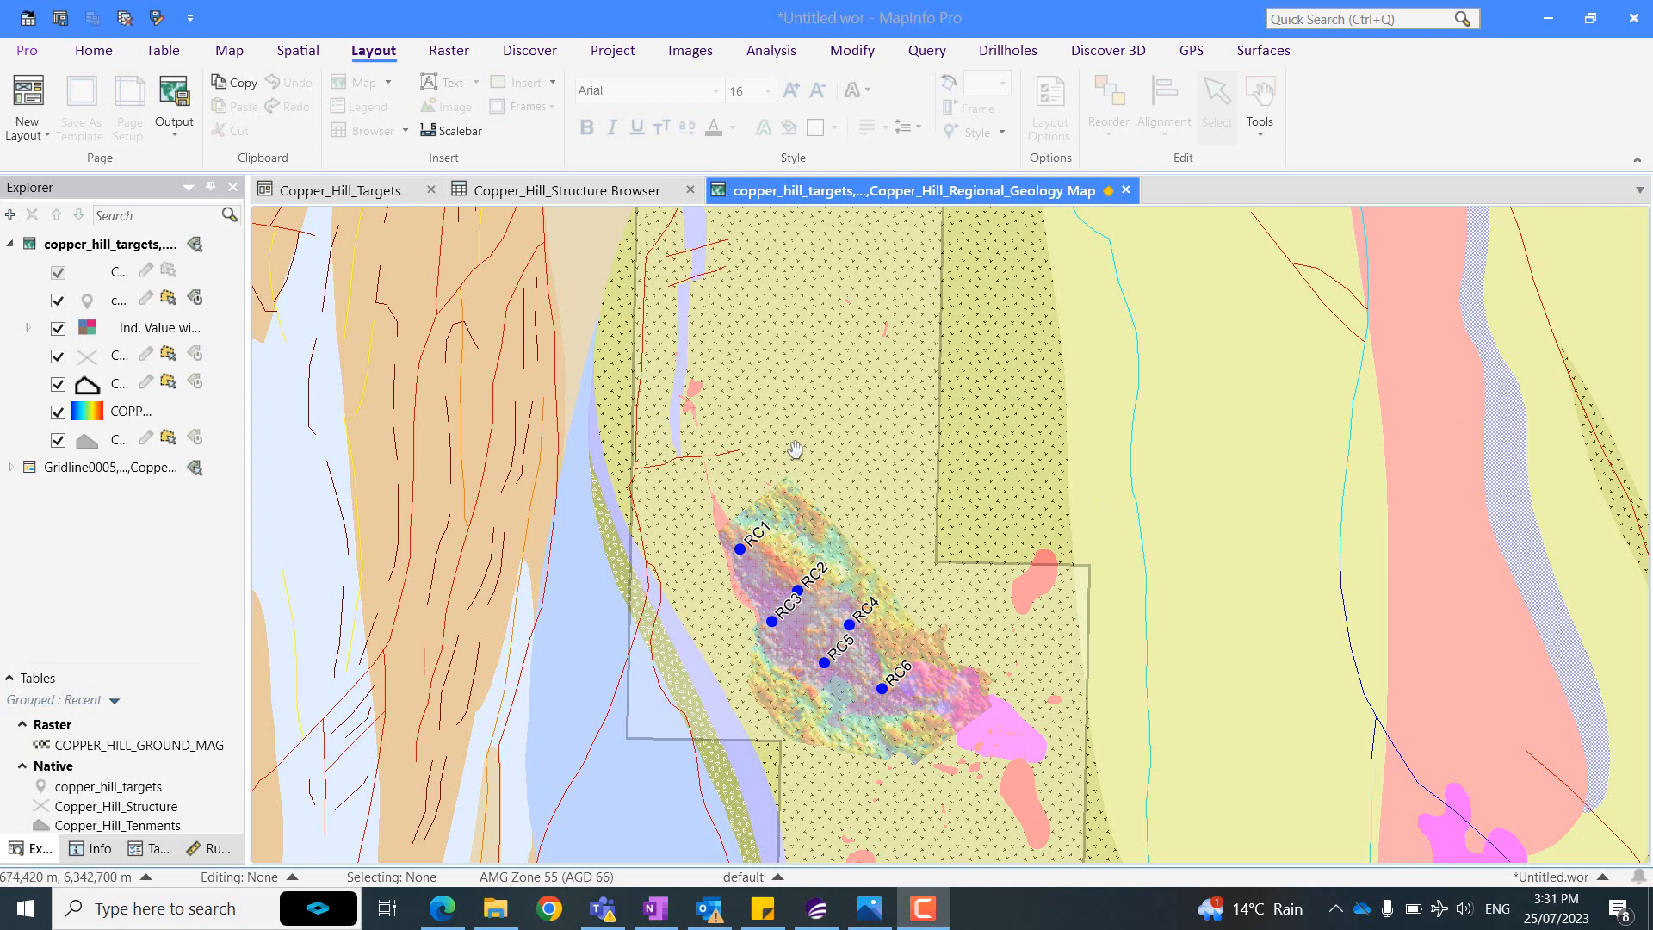
pyautogui.rightClick(1102, 278)
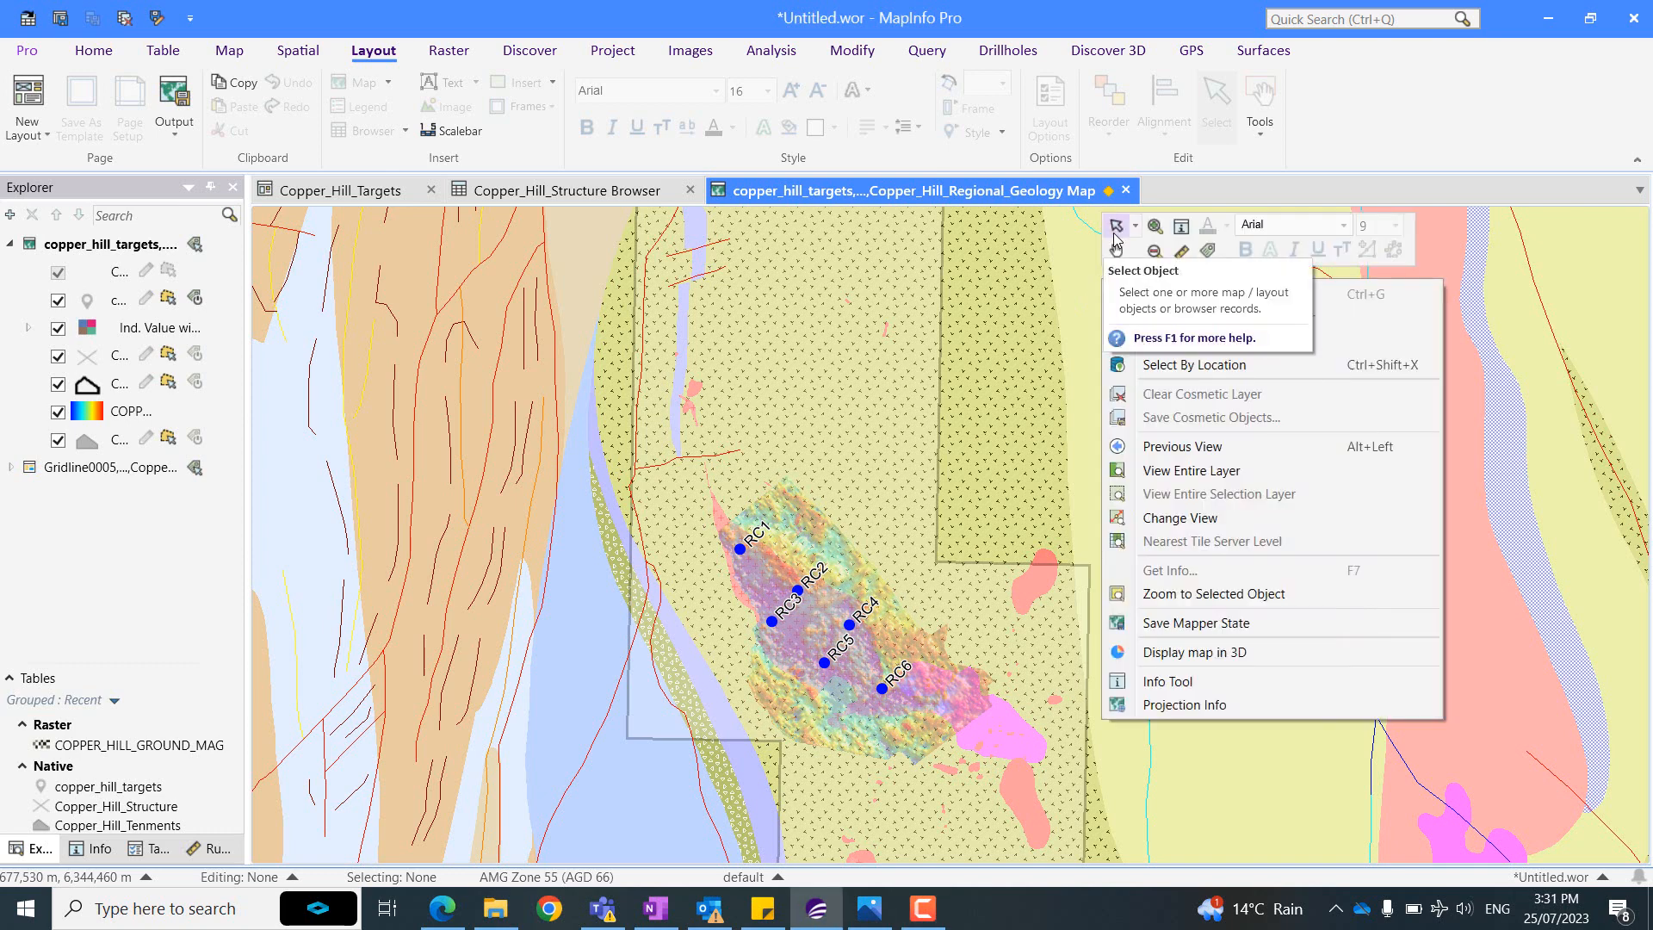
pyautogui.click(1179, 232)
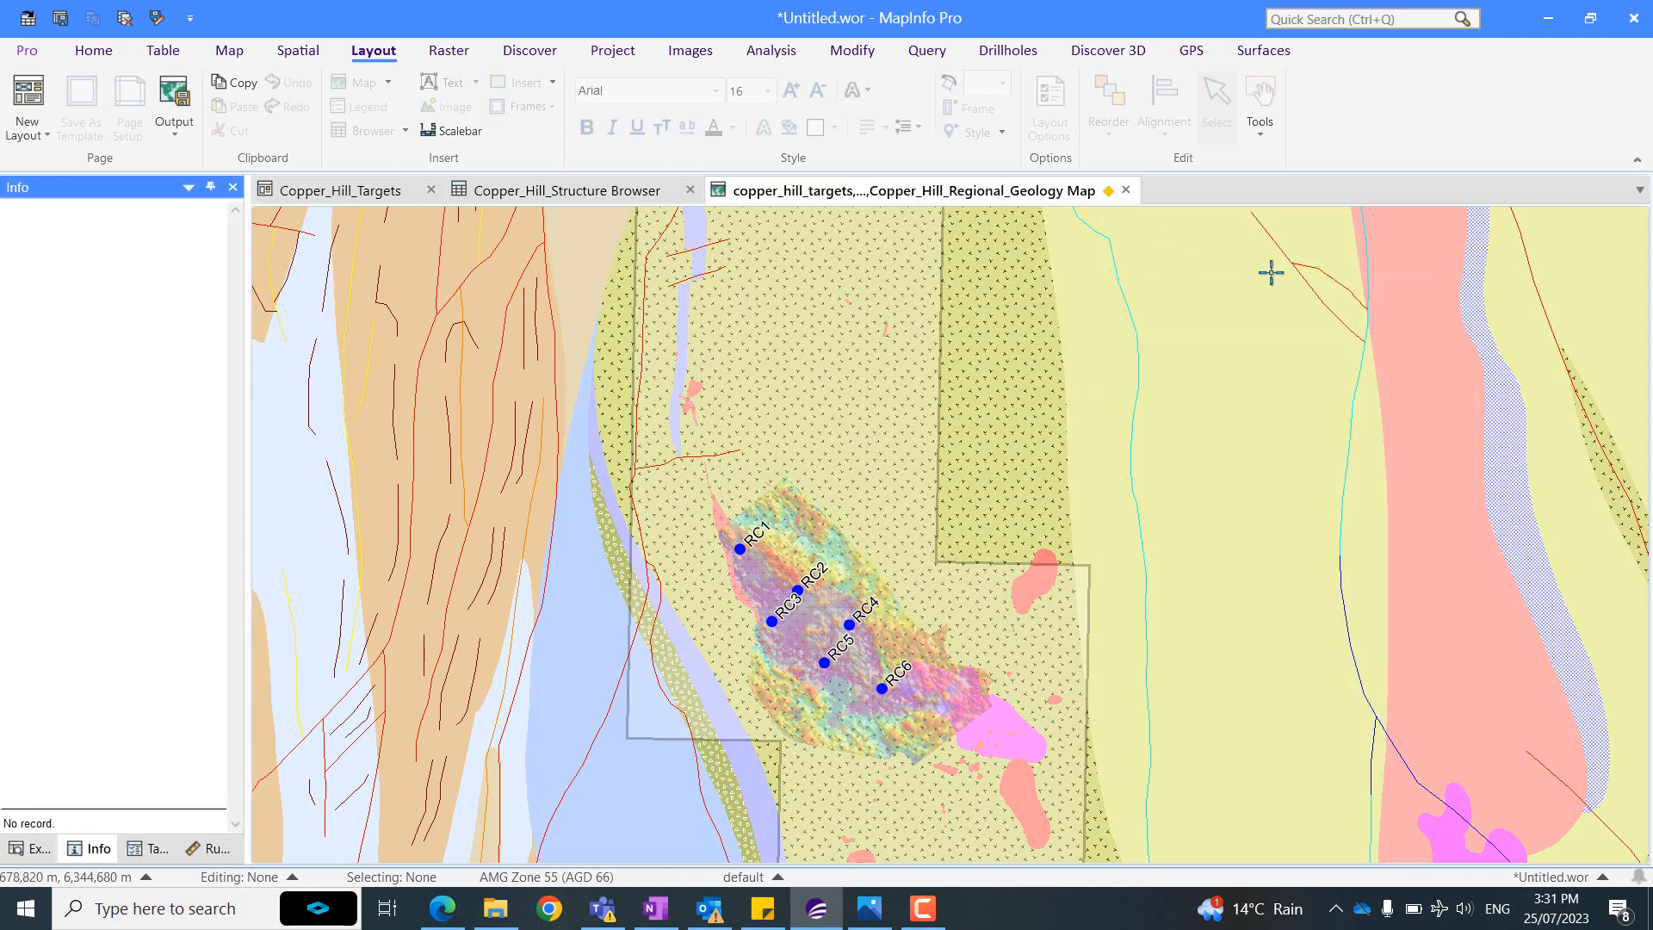
pyautogui.click(1390, 278)
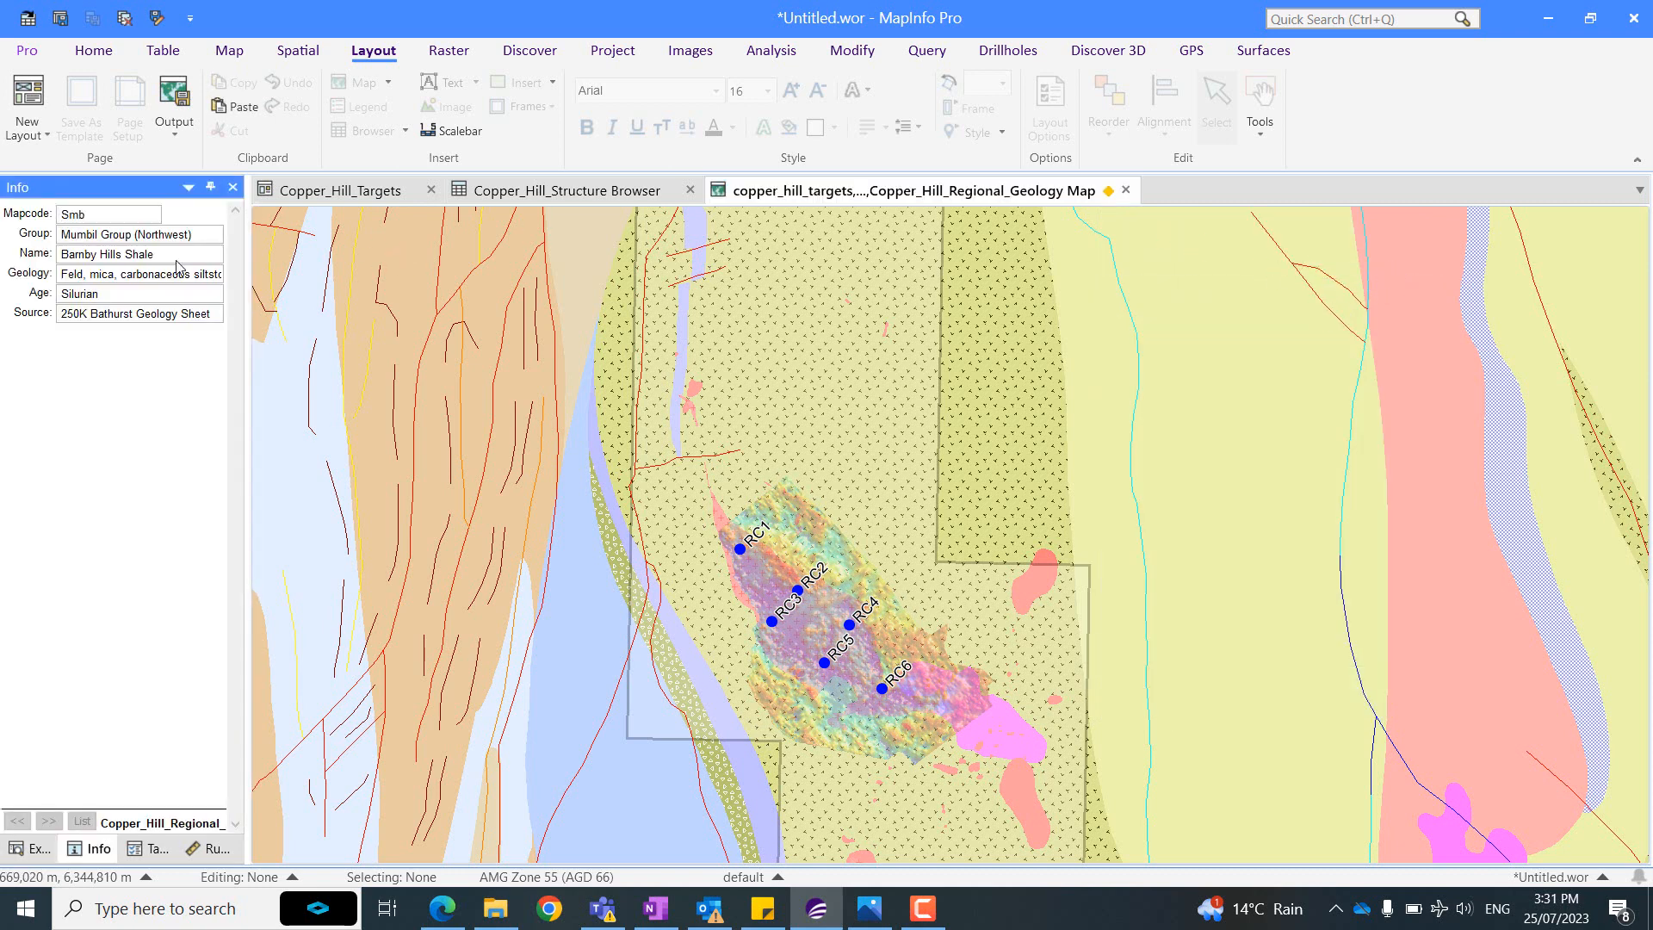
pyautogui.moveTo(246, 257); pyautogui.dragTo(275, 258)
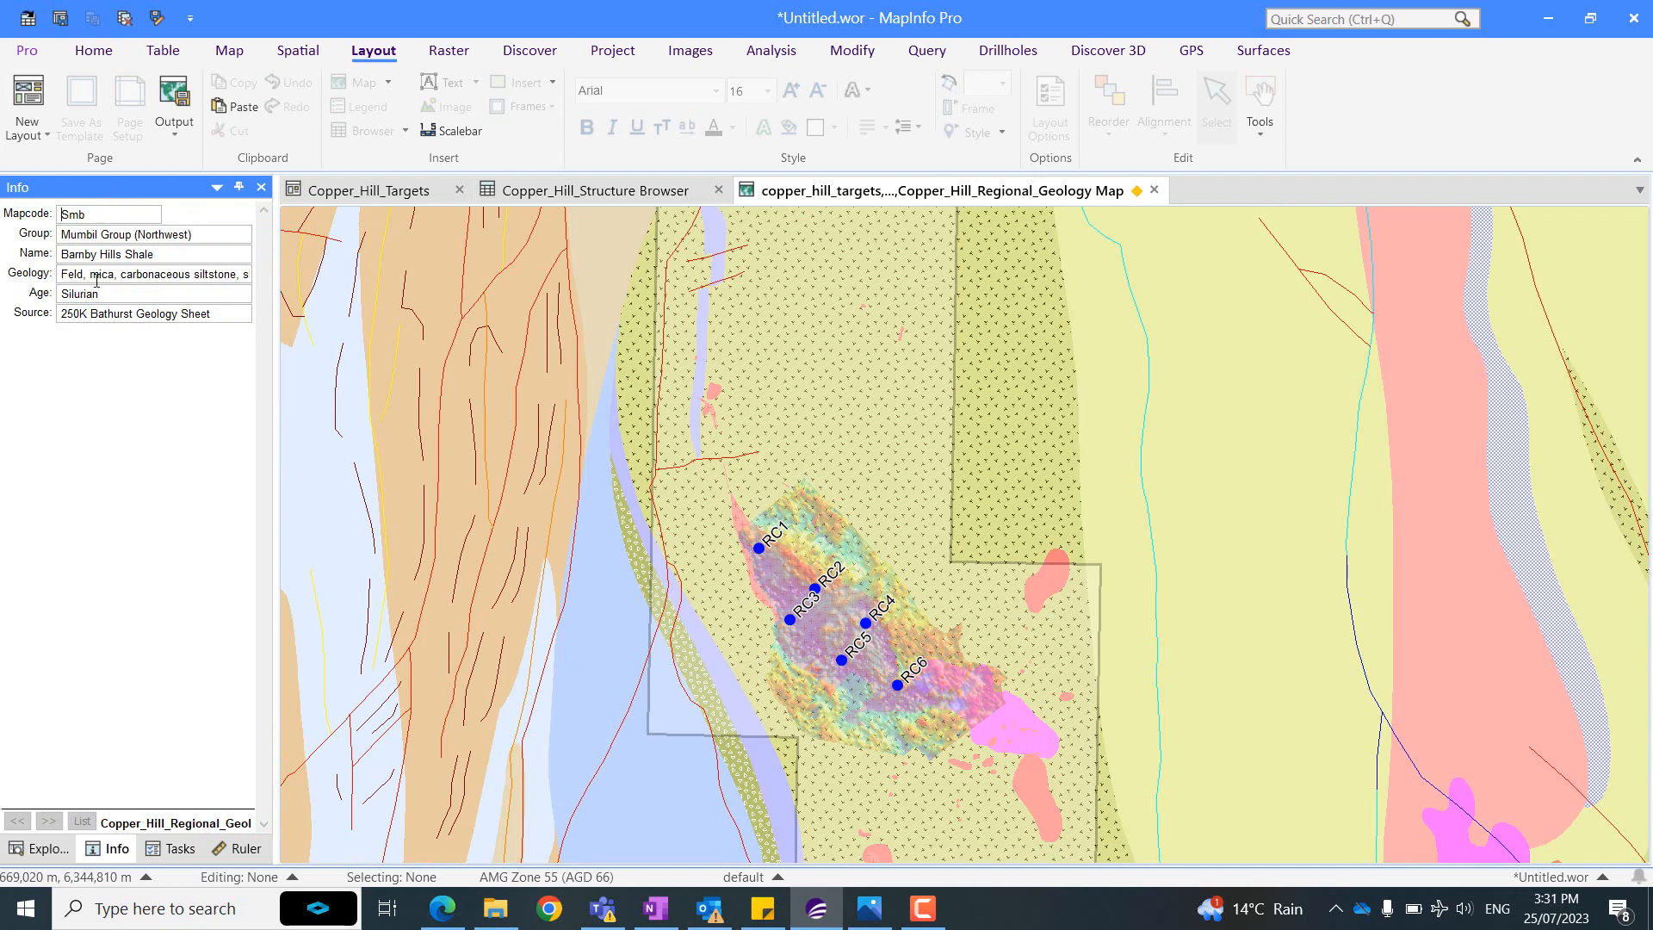
pyautogui.click(1185, 394)
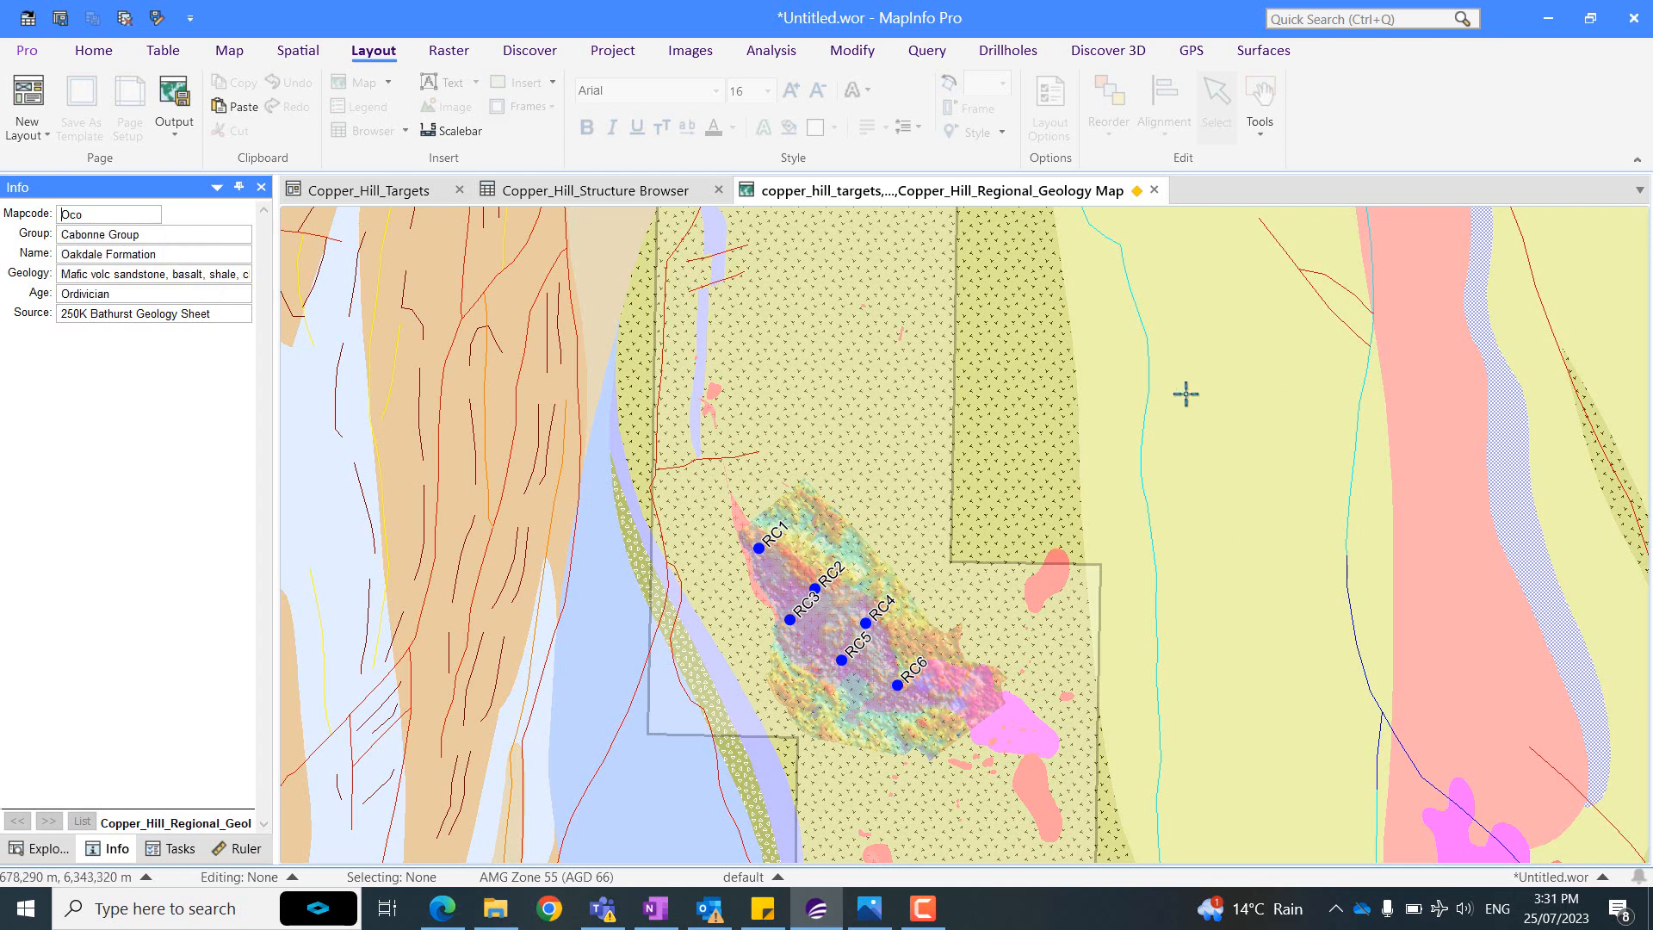
pyautogui.click(1006, 479)
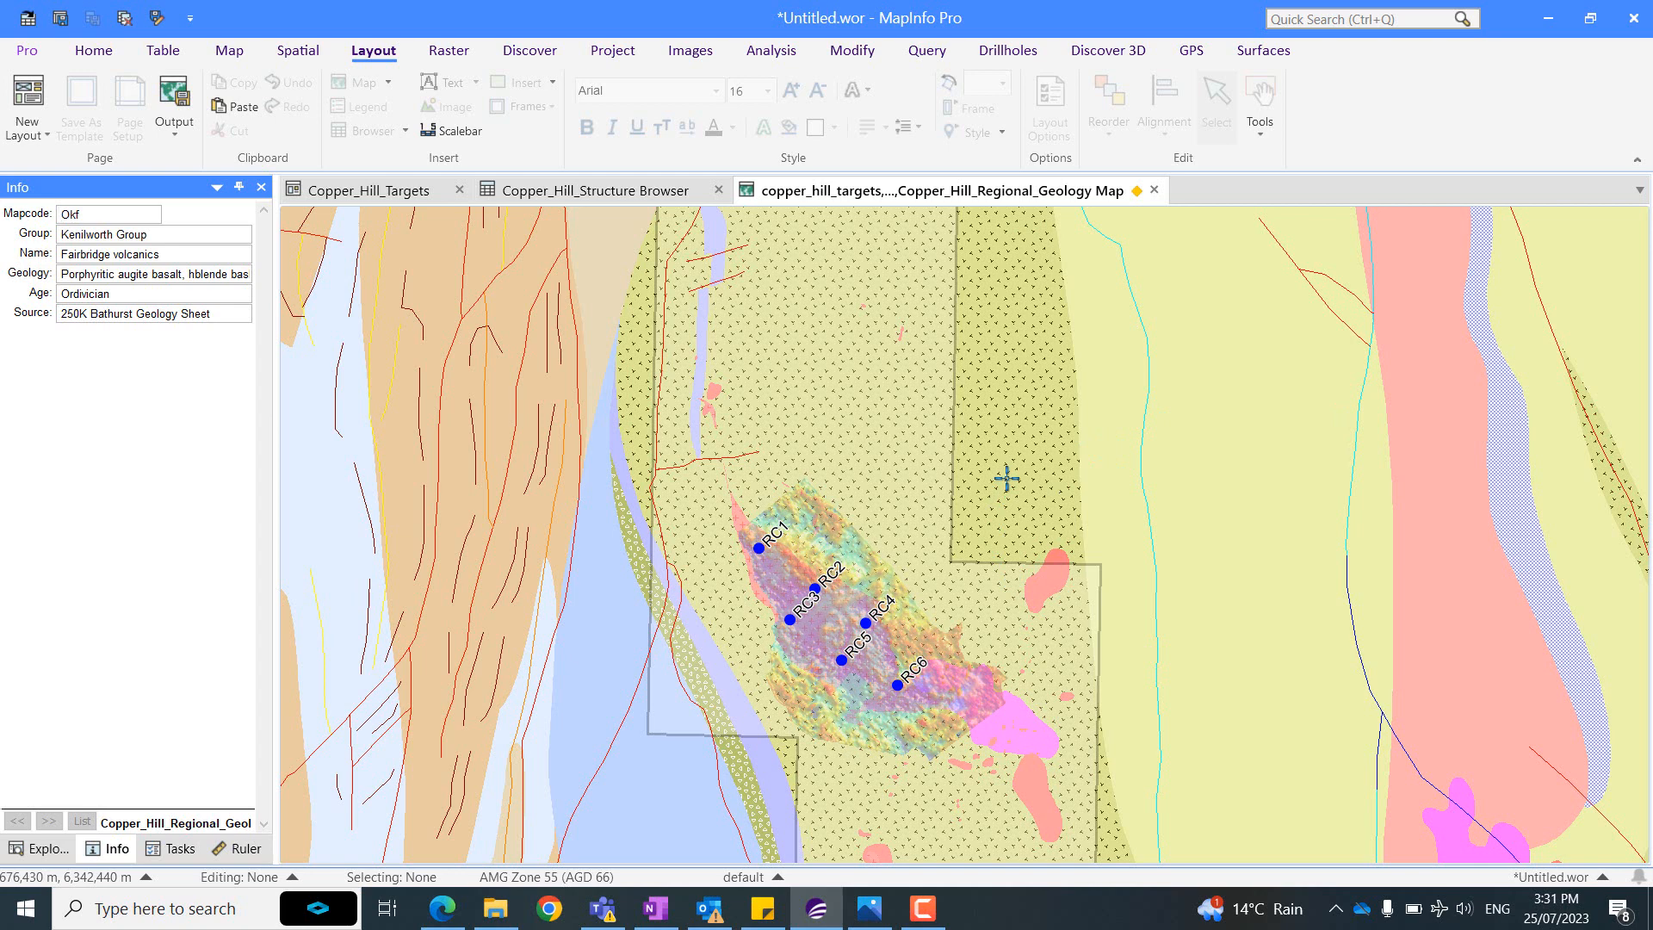
pyautogui.click(590, 605)
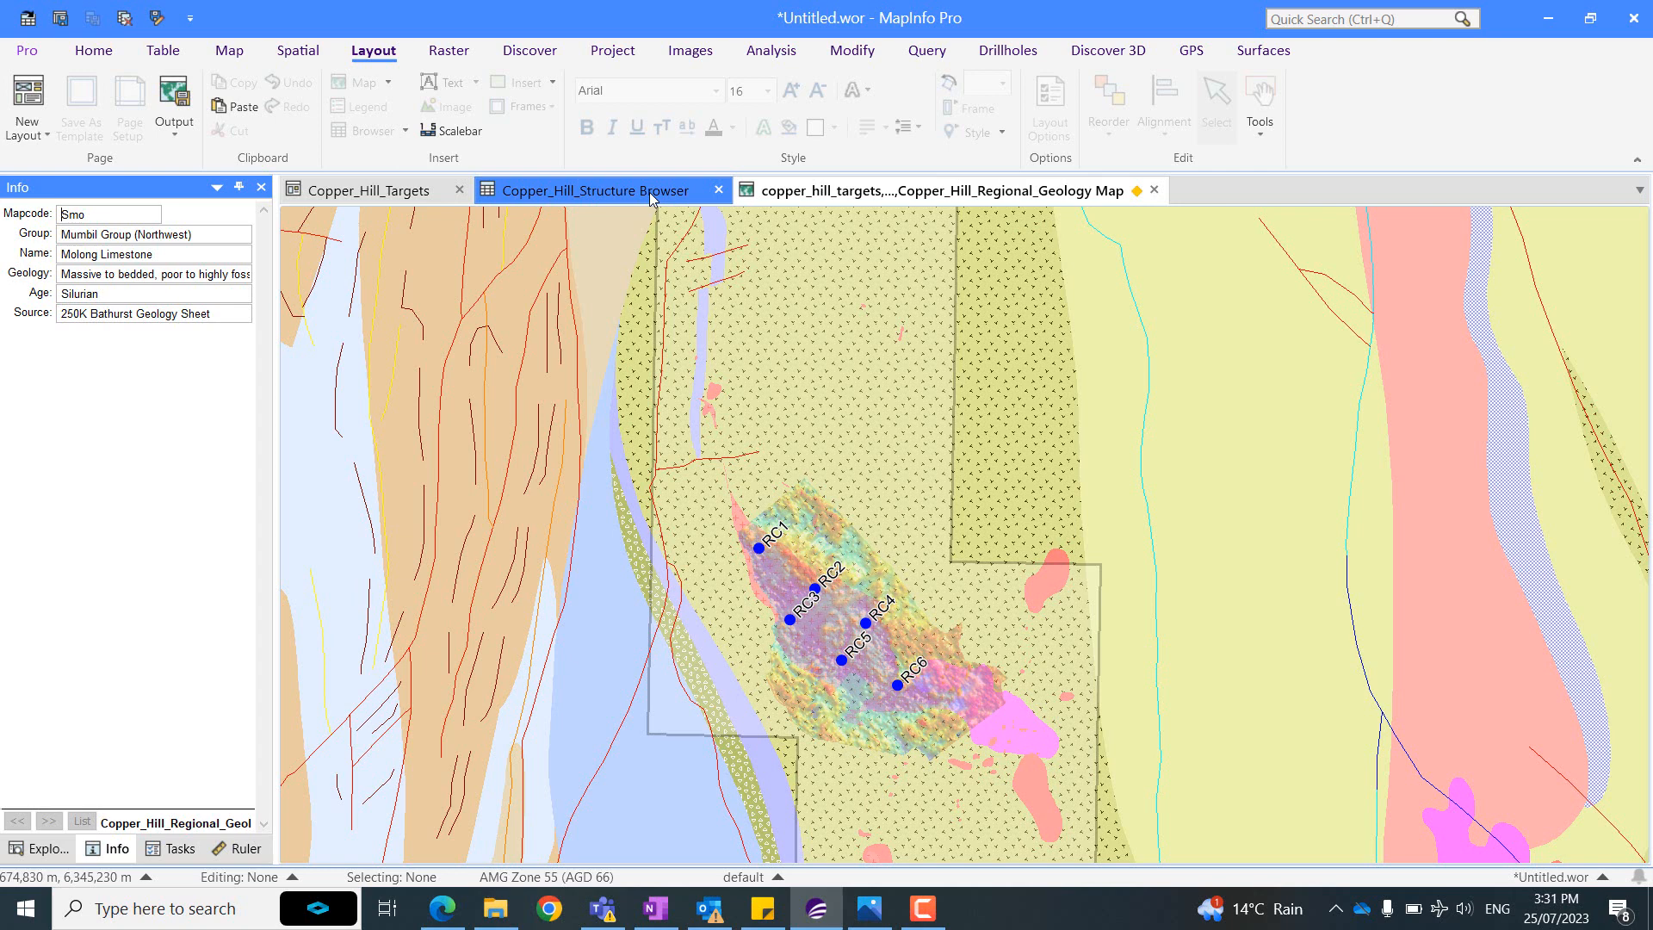
# In the layout's Geology legend, hide the Bedded highly fossiliferous, Bioturbated, cg lithic, Feld mica, Feldspar-lithic, fg porphyritic and fg to mg feldspar-lithic entries.
pyautogui.click(353, 191)
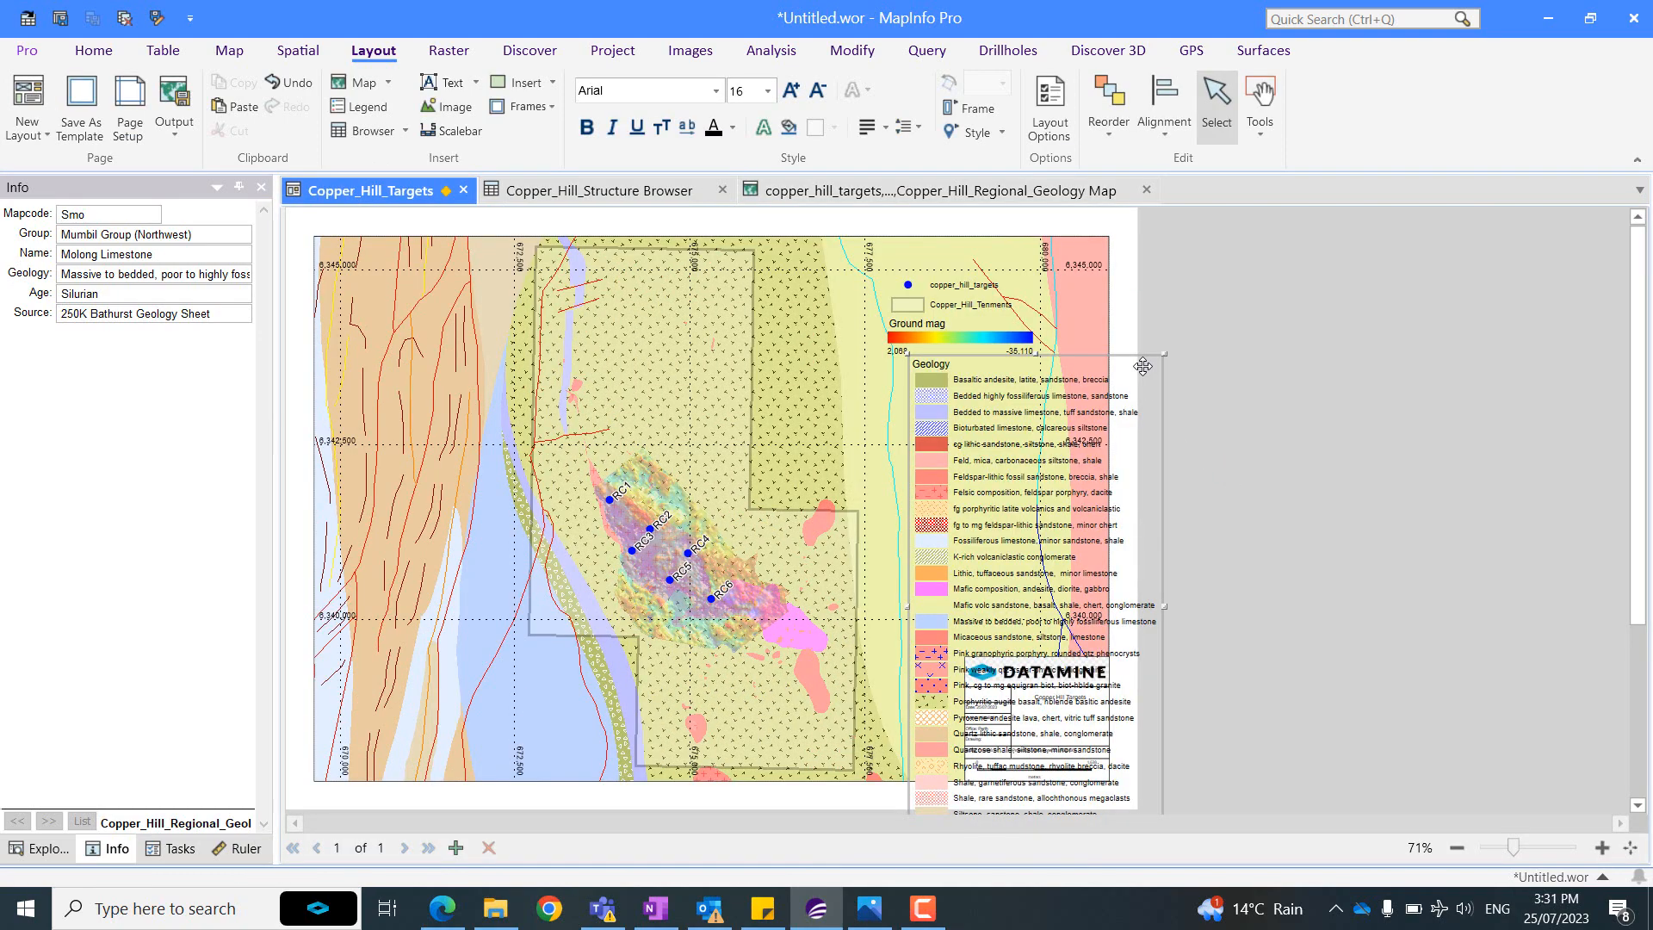
pyautogui.doubleClick(1143, 367)
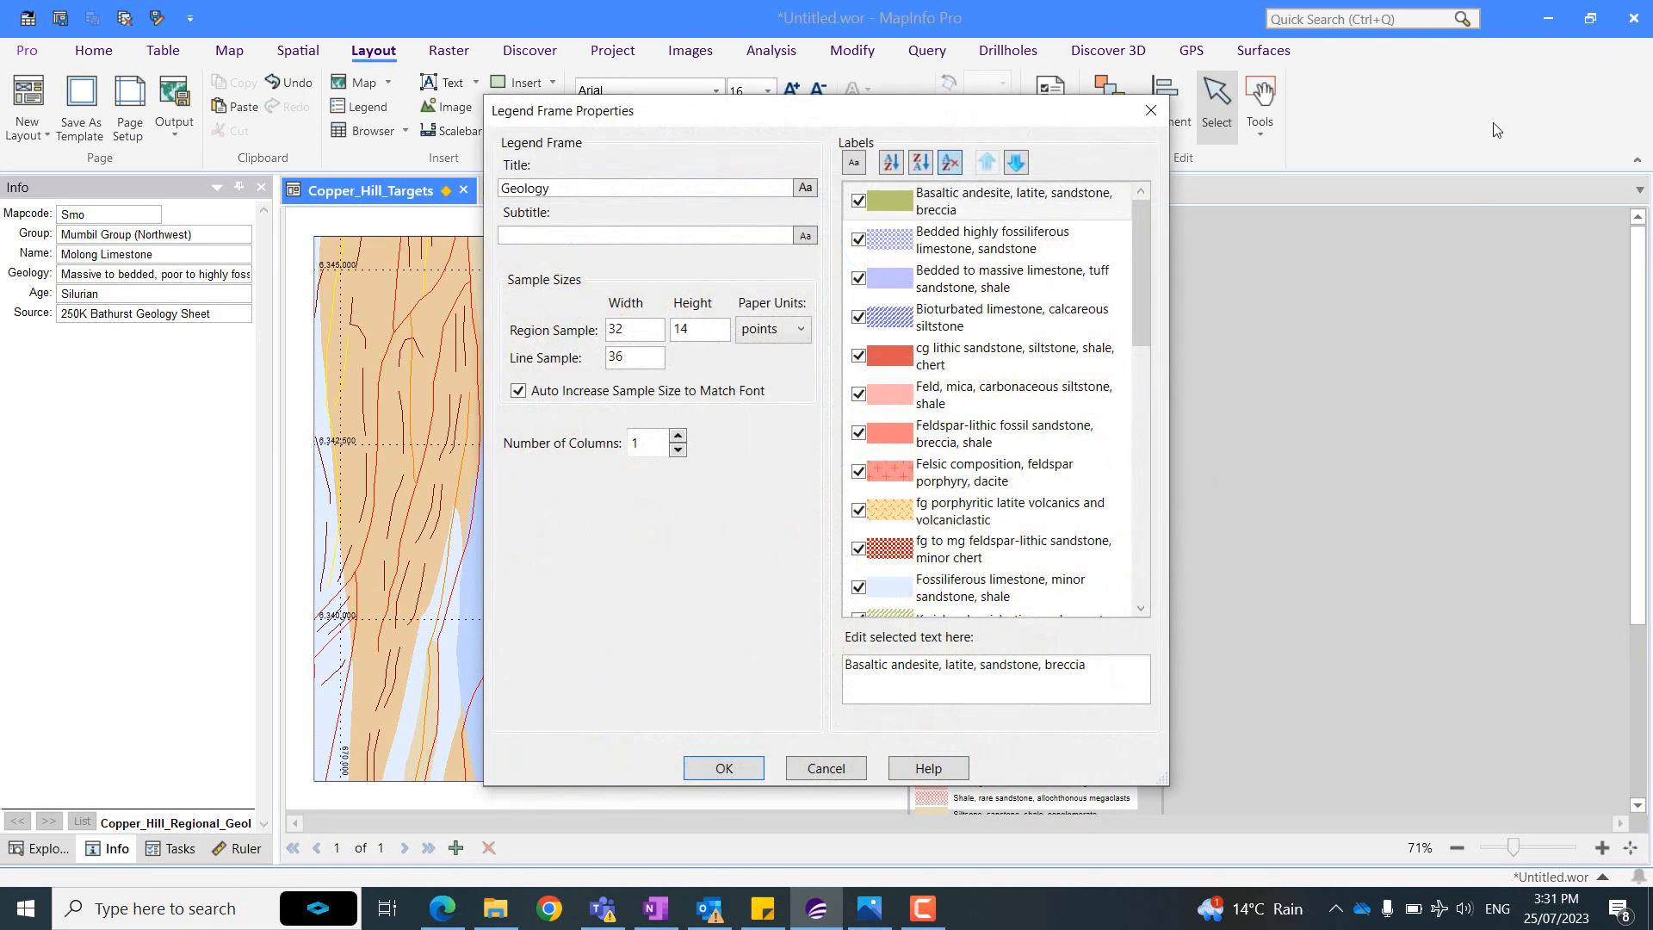
pyautogui.click(859, 241)
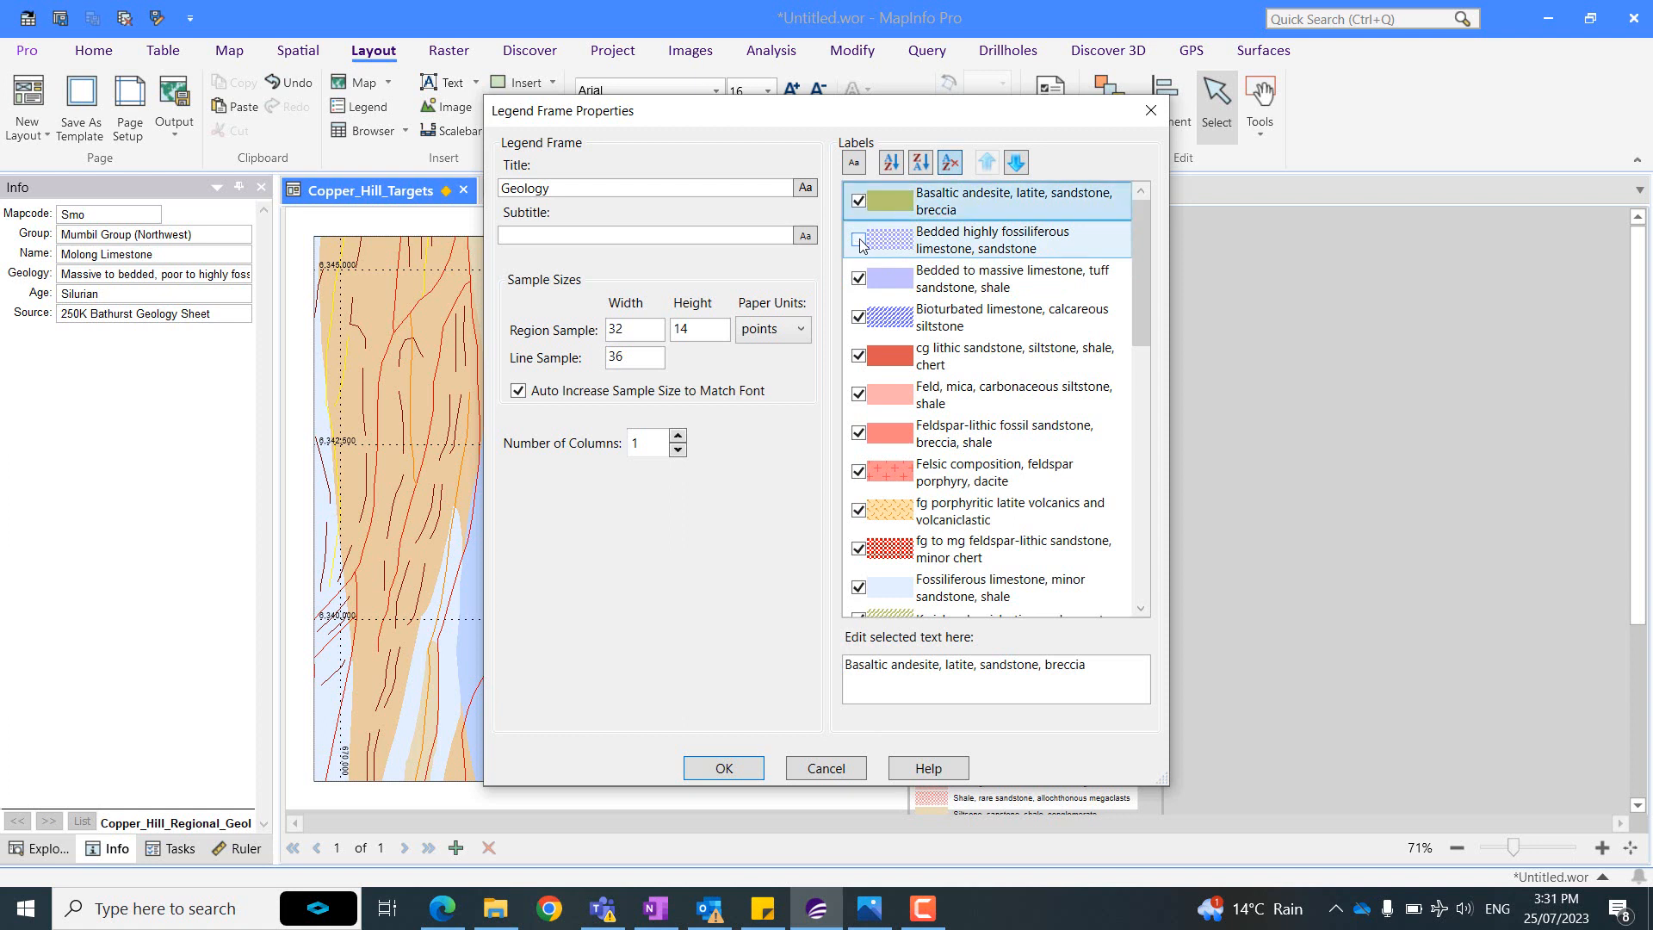
pyautogui.click(857, 317)
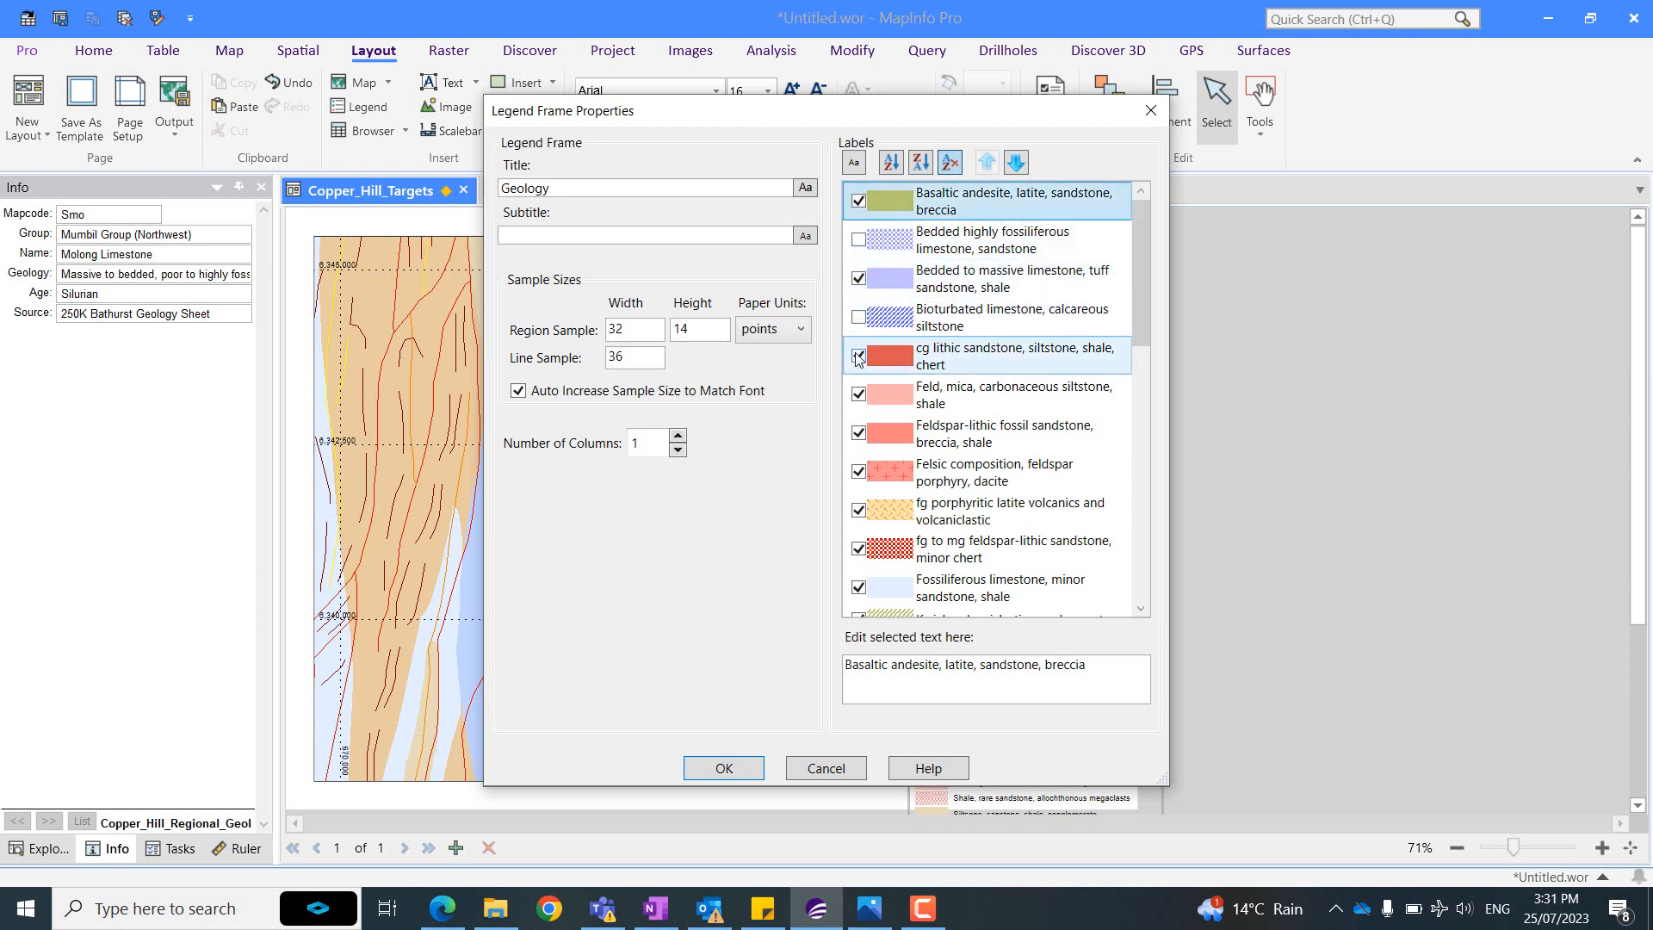
pyautogui.click(858, 355)
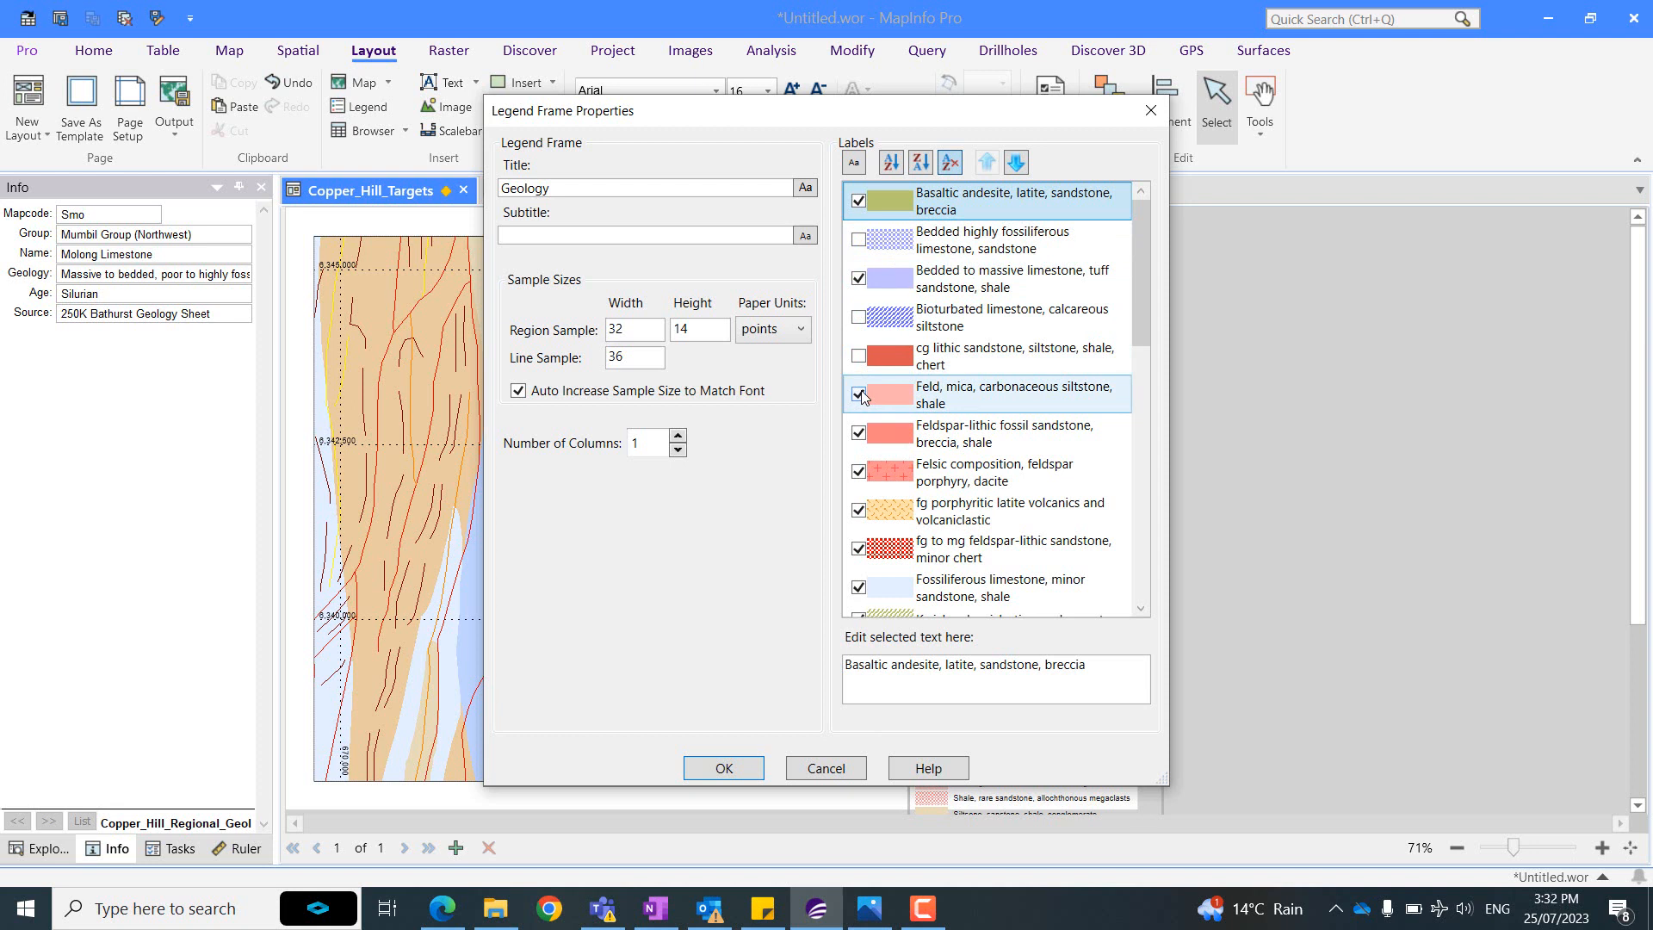
pyautogui.click(858, 394)
pyautogui.click(859, 434)
pyautogui.click(859, 511)
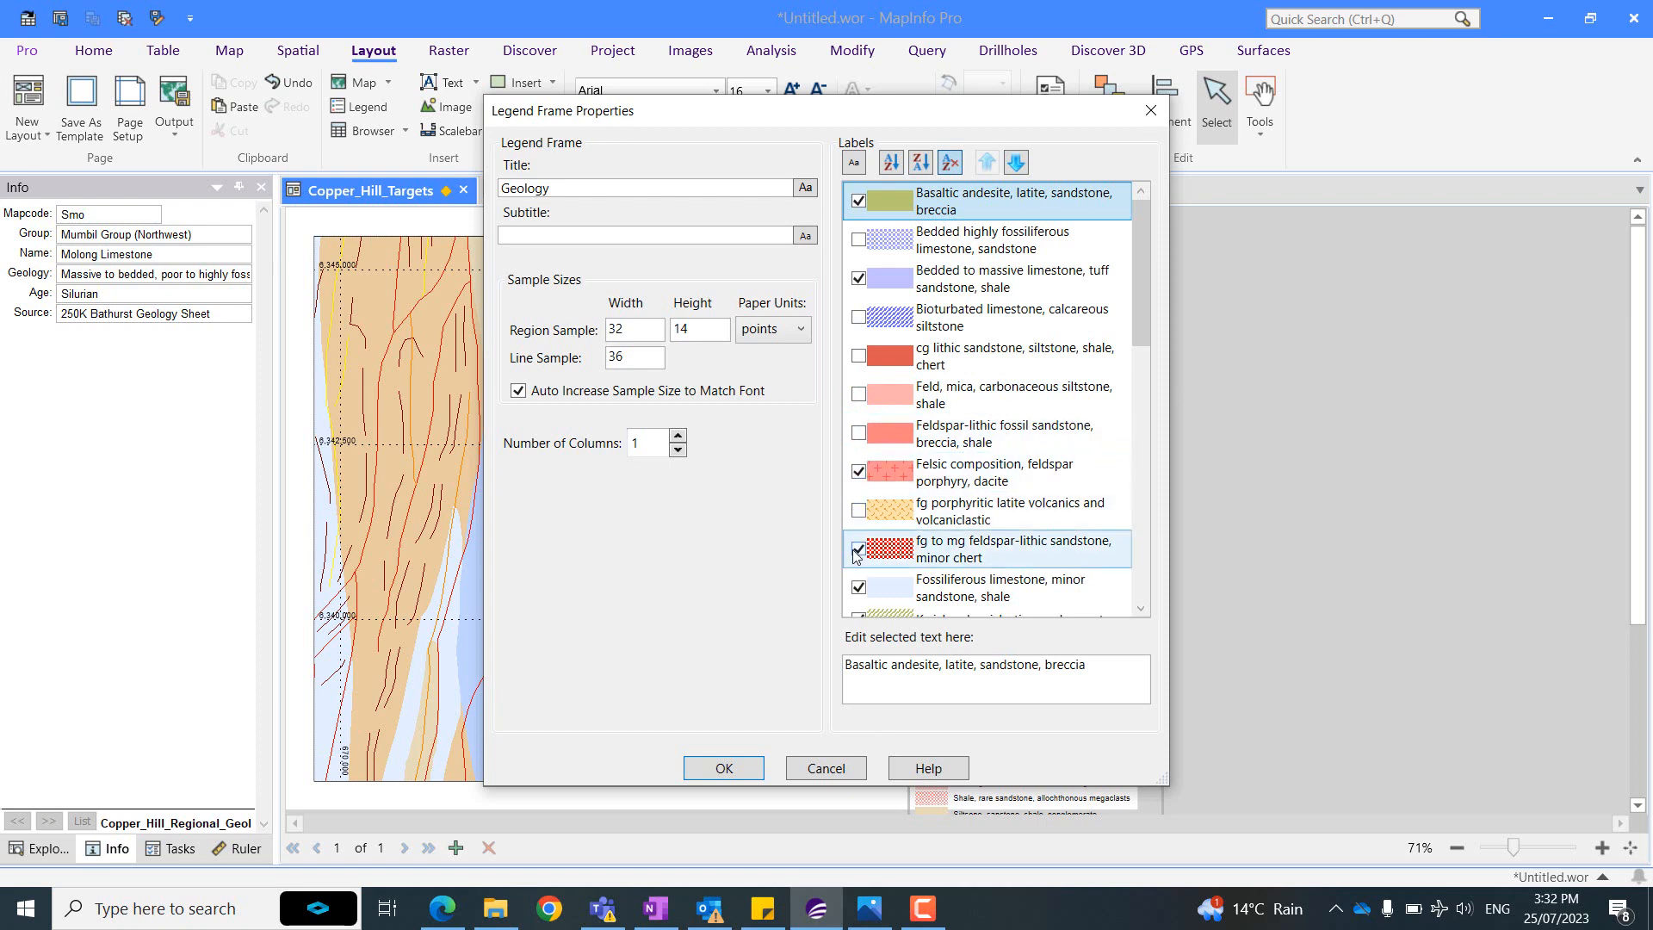
pyautogui.click(858, 550)
# Hide the Geology legend's K-rich volcaniclastic conglomerate, Lithic tuffaceous sandstone and Micaceous sandstone entries, plus all three Pink porphyry and granite entries.
pyautogui.scroll(-1, 858, 551)
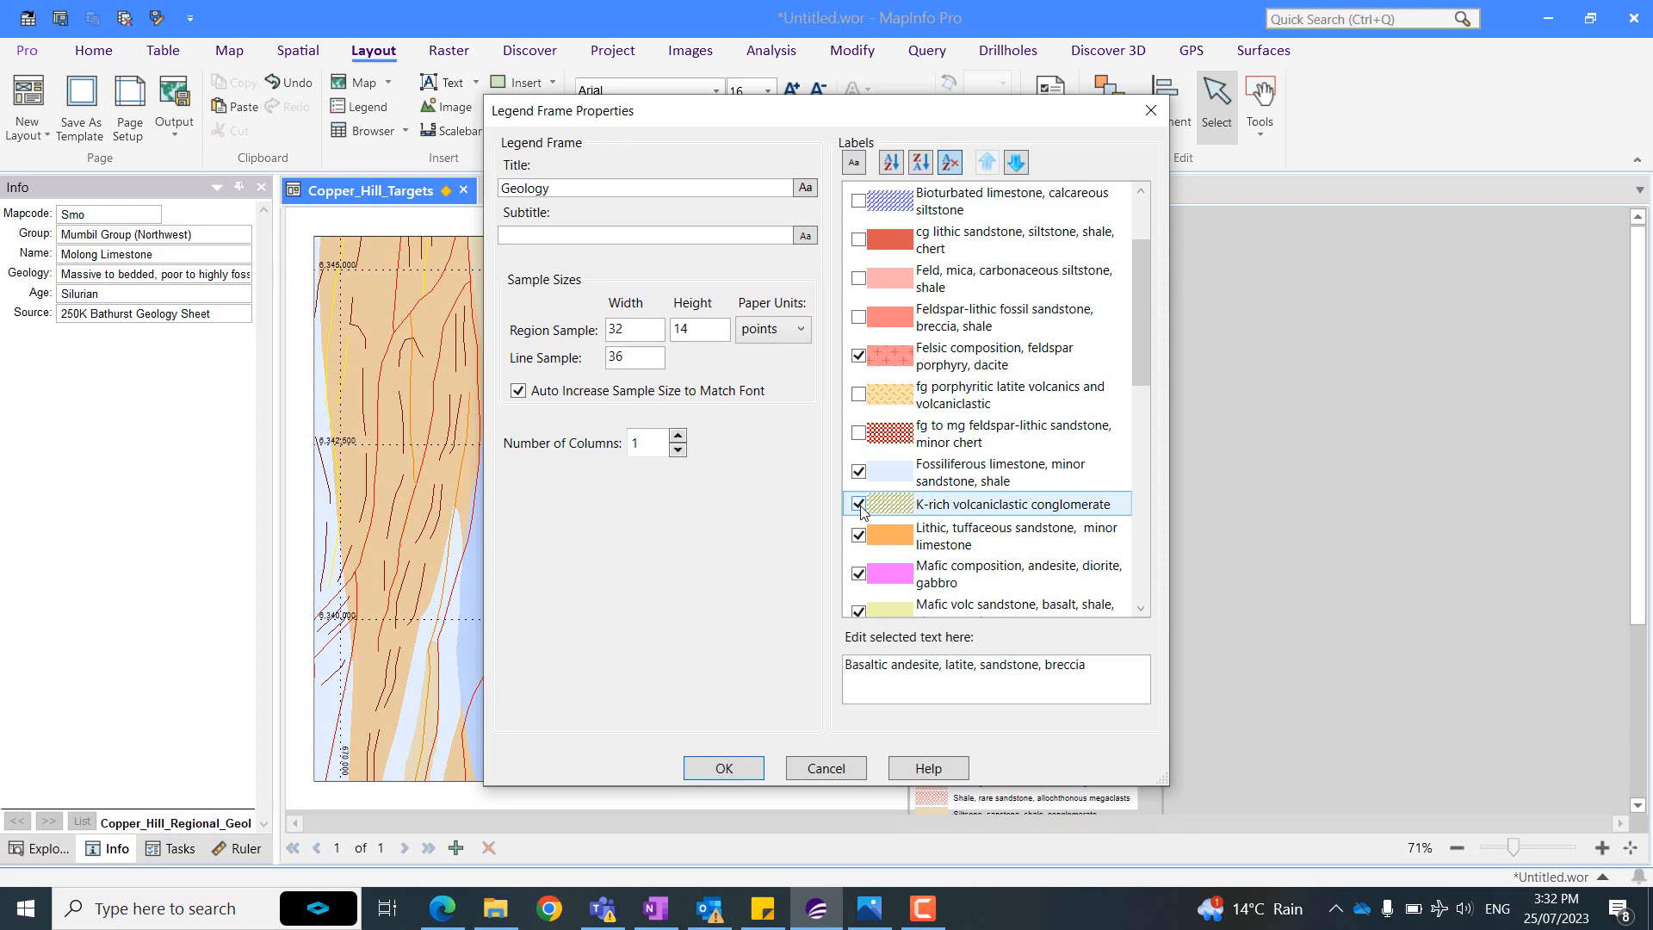
pyautogui.click(858, 505)
pyautogui.click(858, 535)
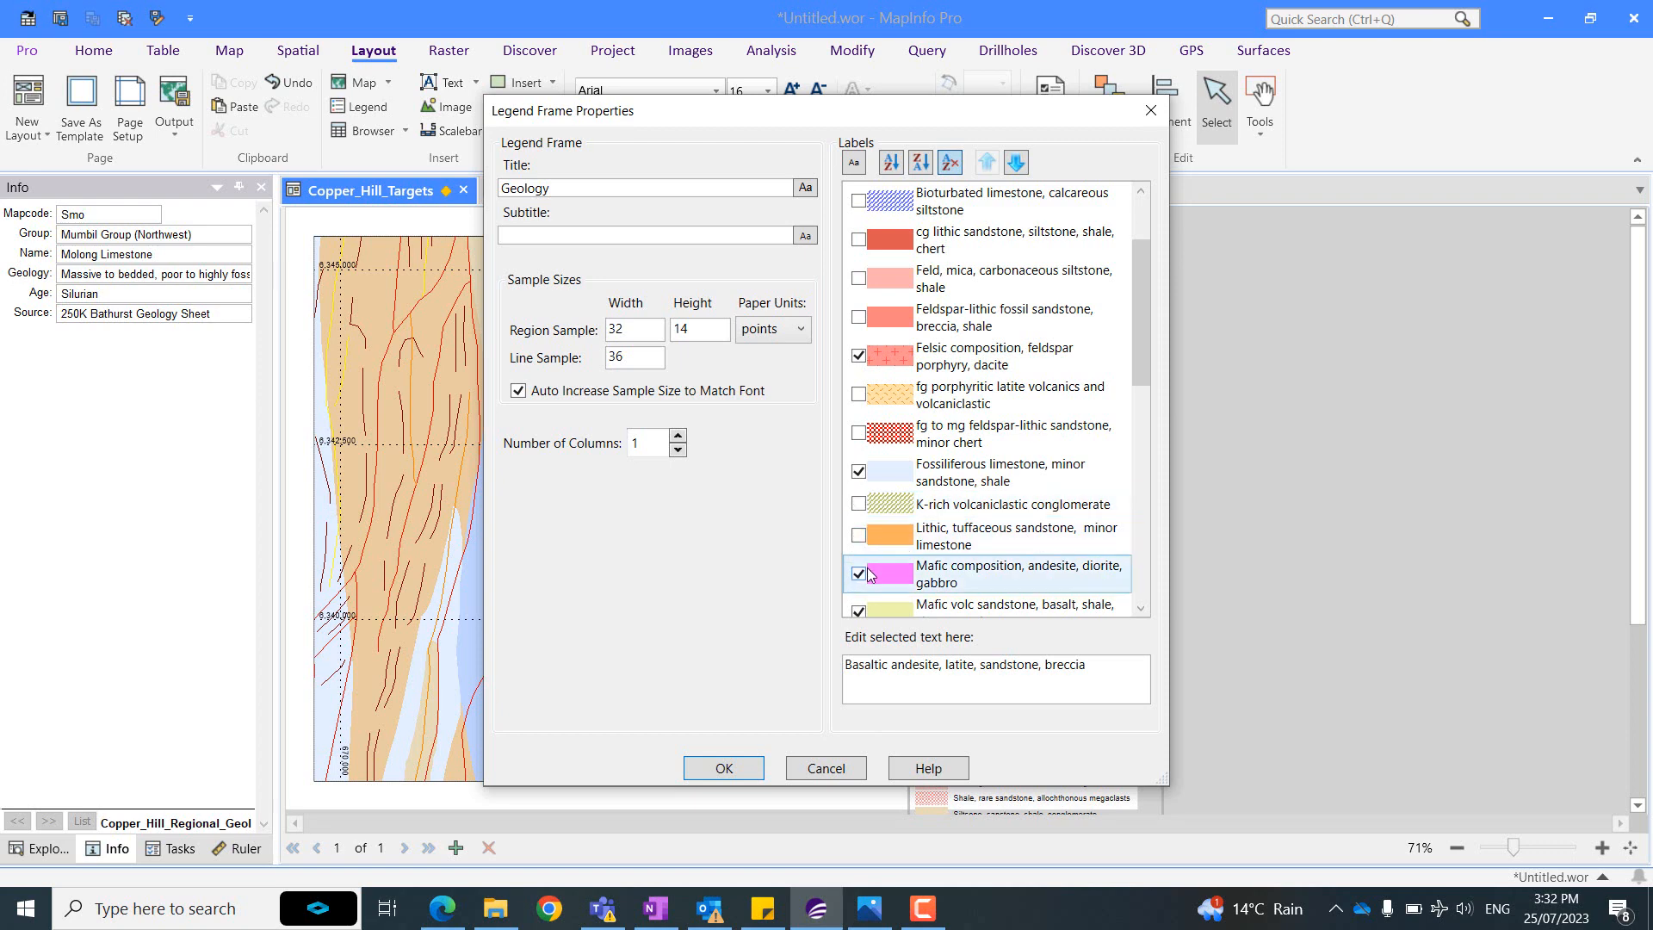
pyautogui.scroll(-1, 919, 469)
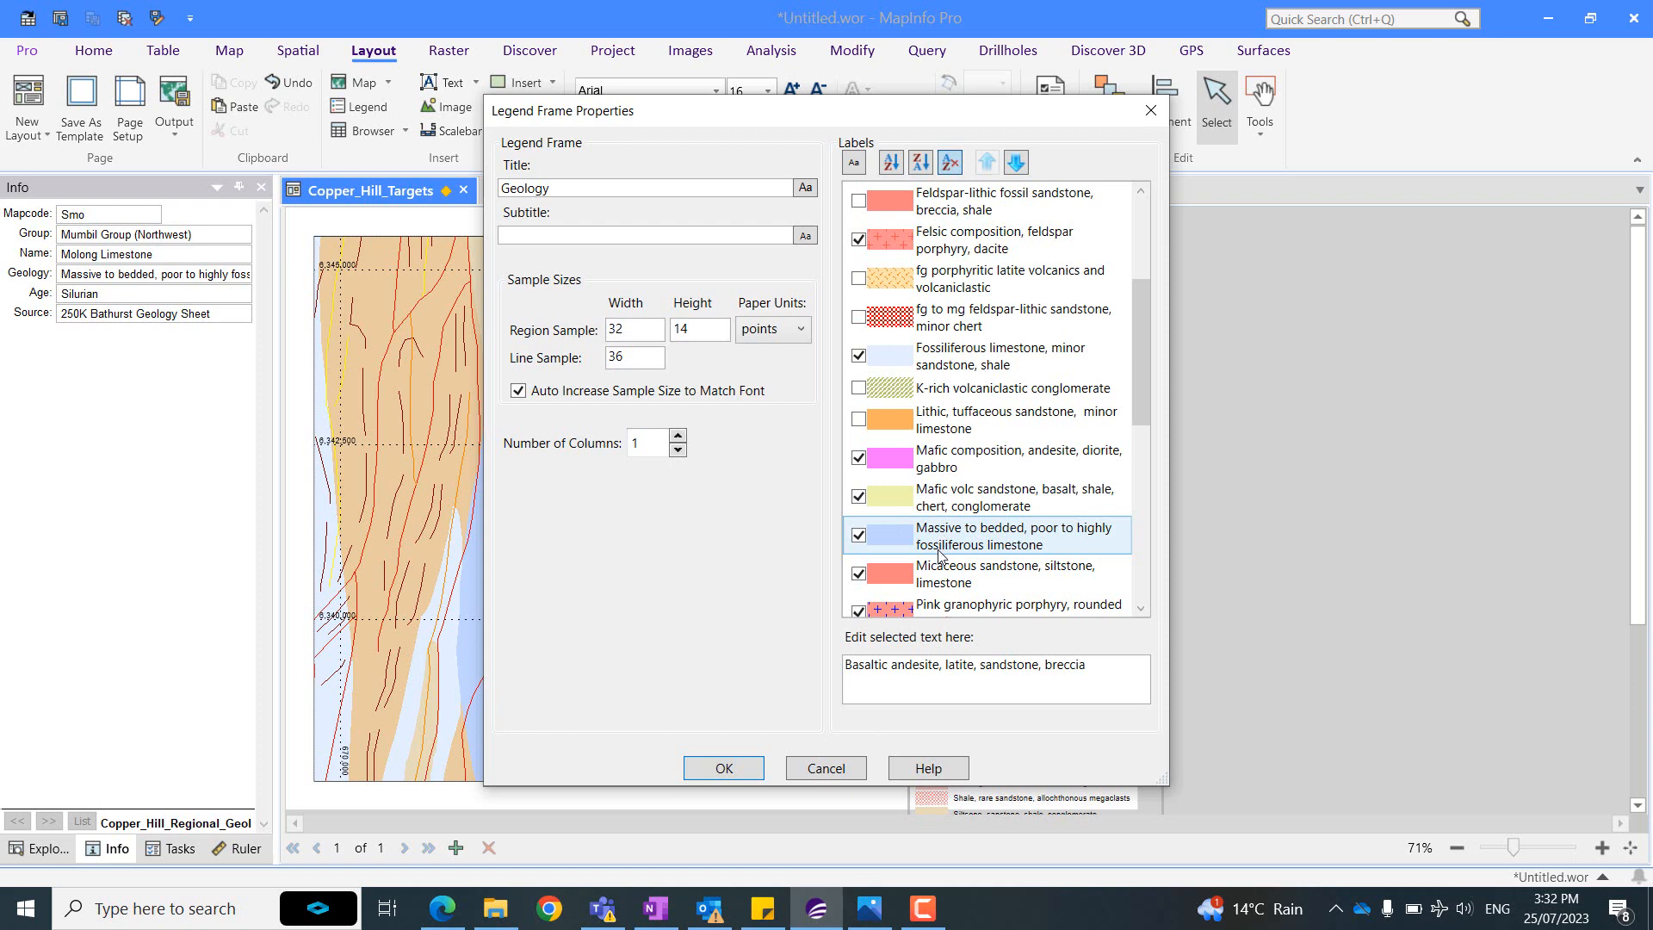
pyautogui.click(859, 574)
pyautogui.scroll(-1, 863, 575)
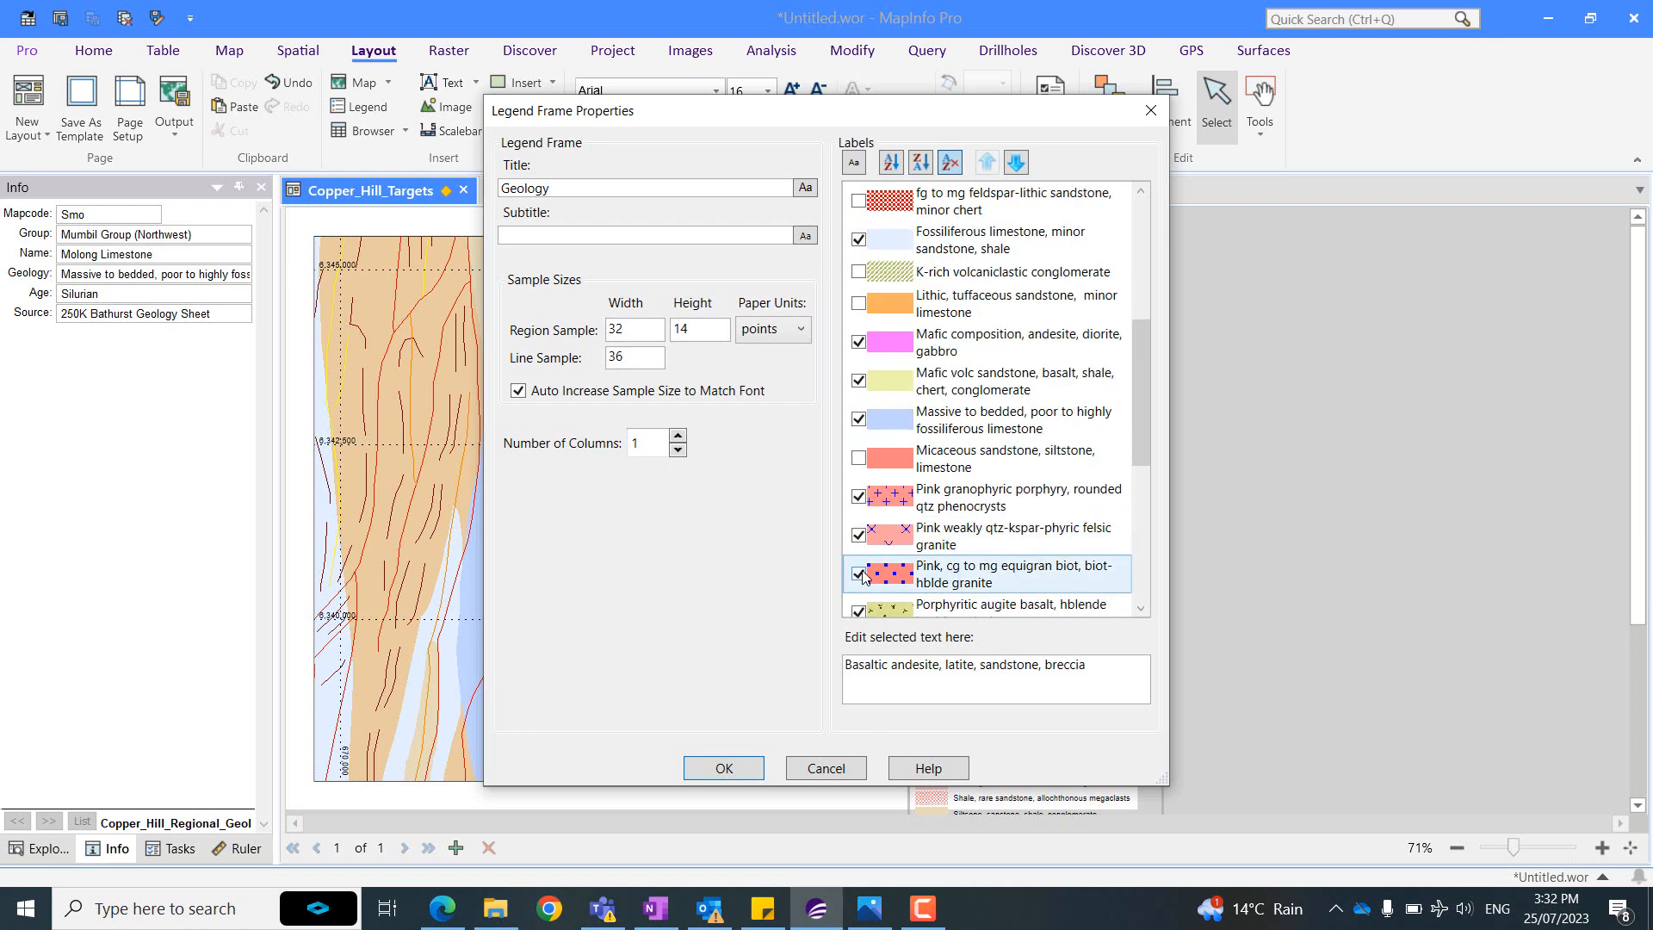
pyautogui.click(858, 496)
pyautogui.scroll(-1, 863, 575)
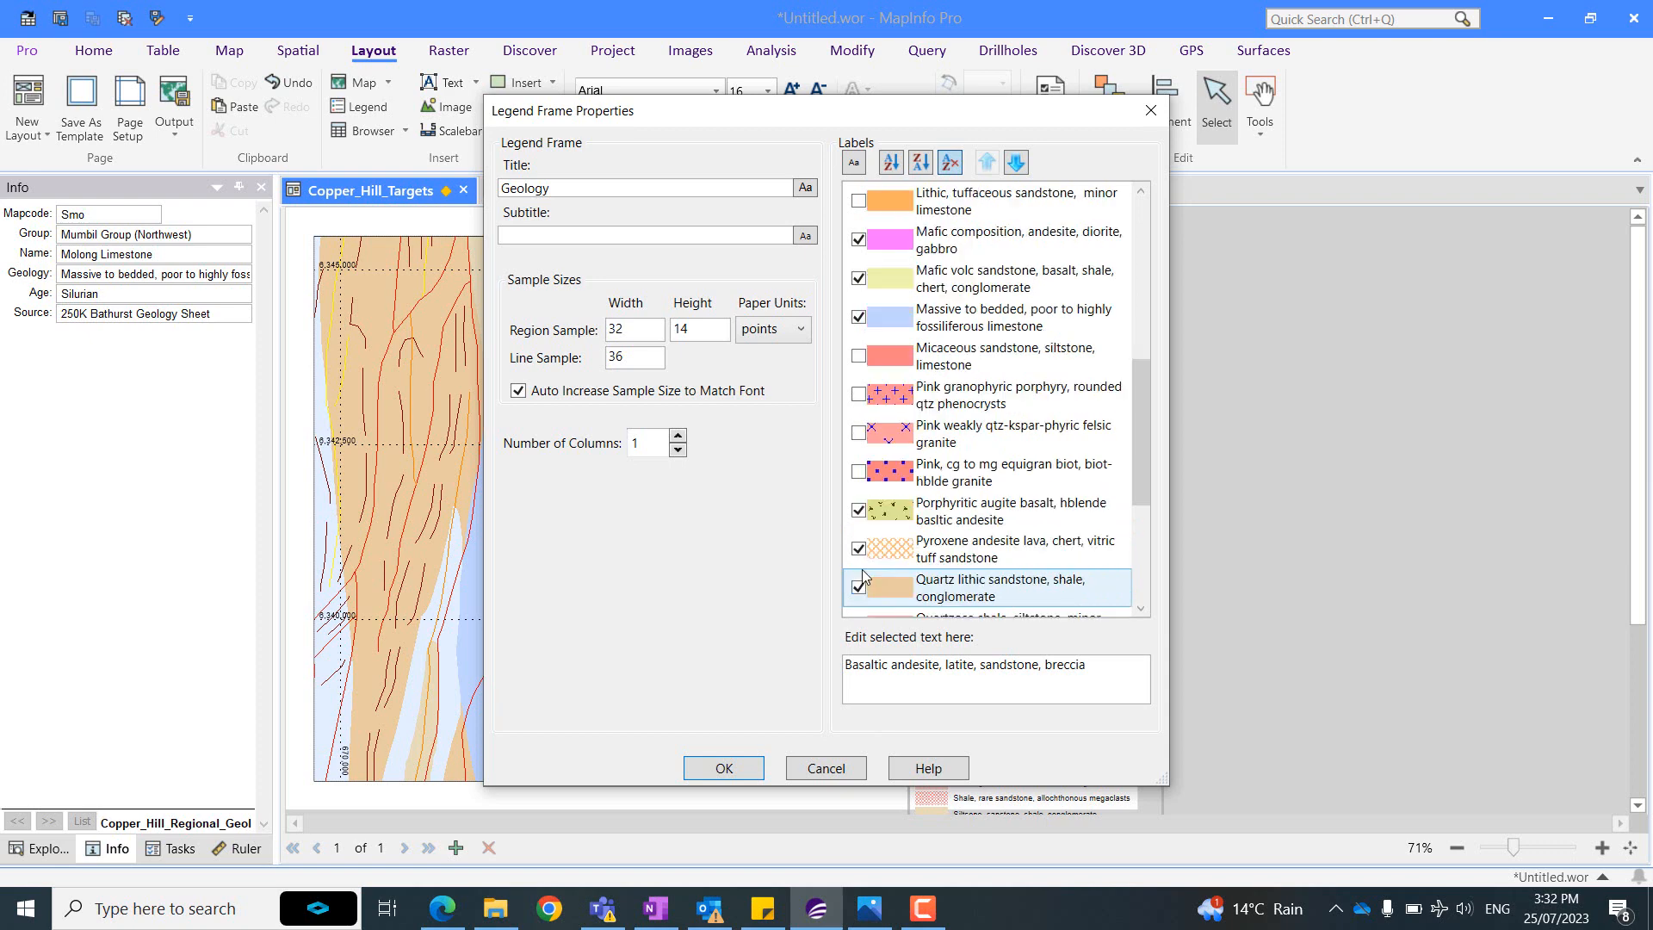
pyautogui.click(858, 471)
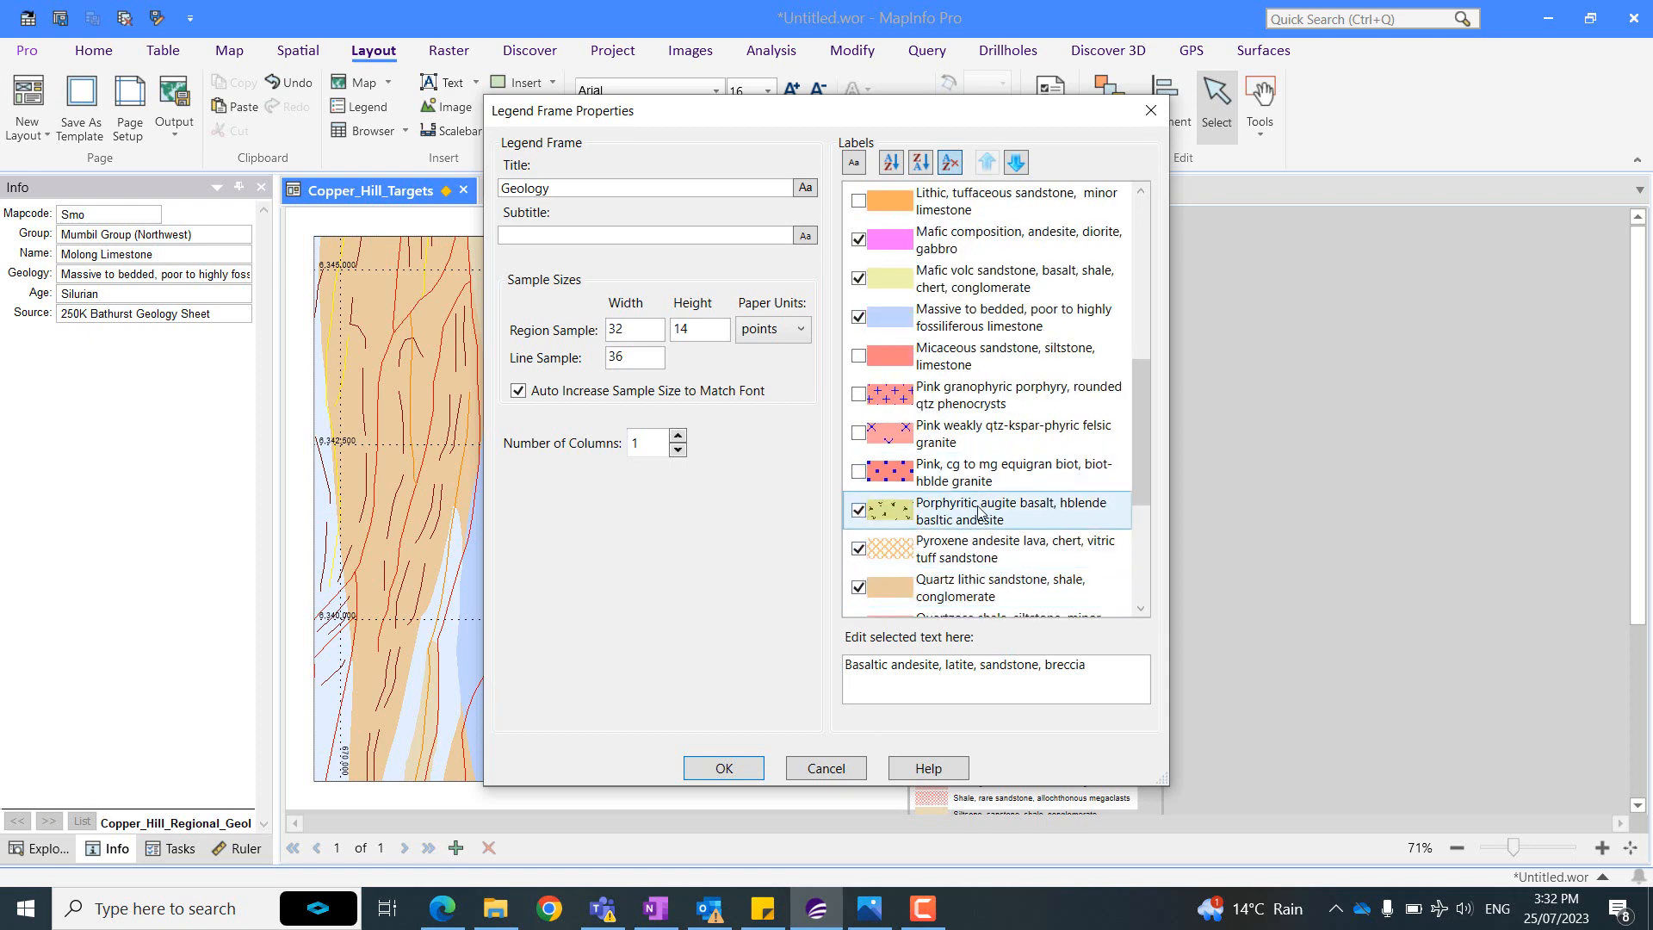
# Hide the Pyroxene andesite lava, Quartzose shale, Rhyolite, garnetiferous Shale, rare sandstone Shale, Siltsone and Syenite entries from the Geology legend.
pyautogui.click(858, 551)
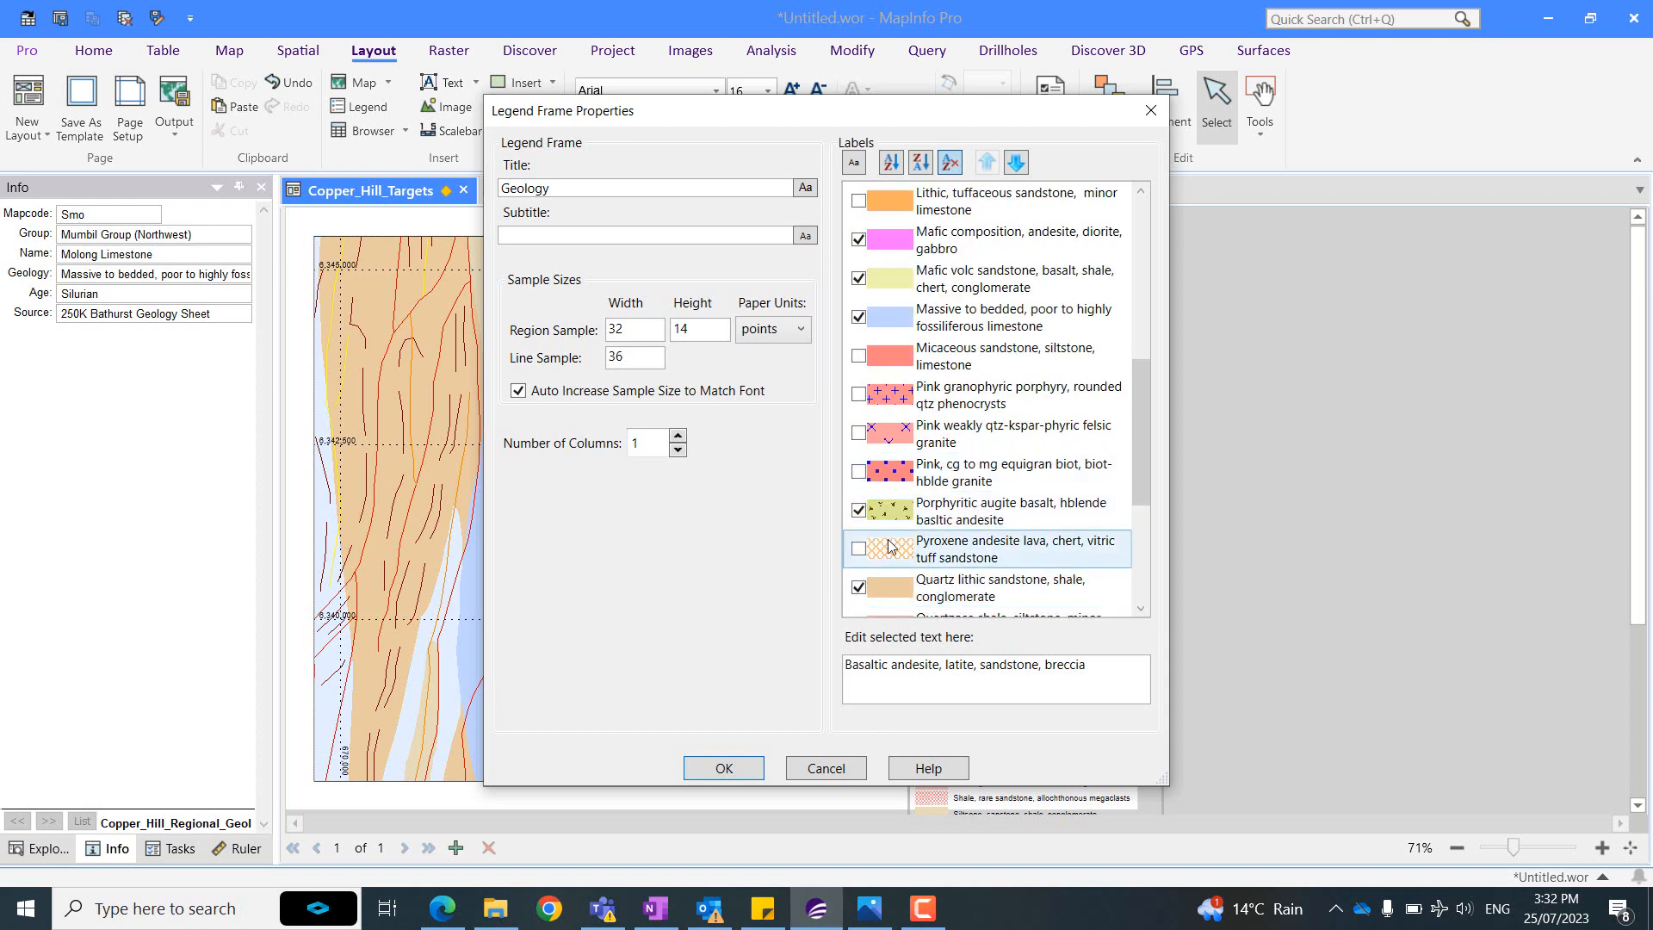
pyautogui.scroll(-1, 861, 517)
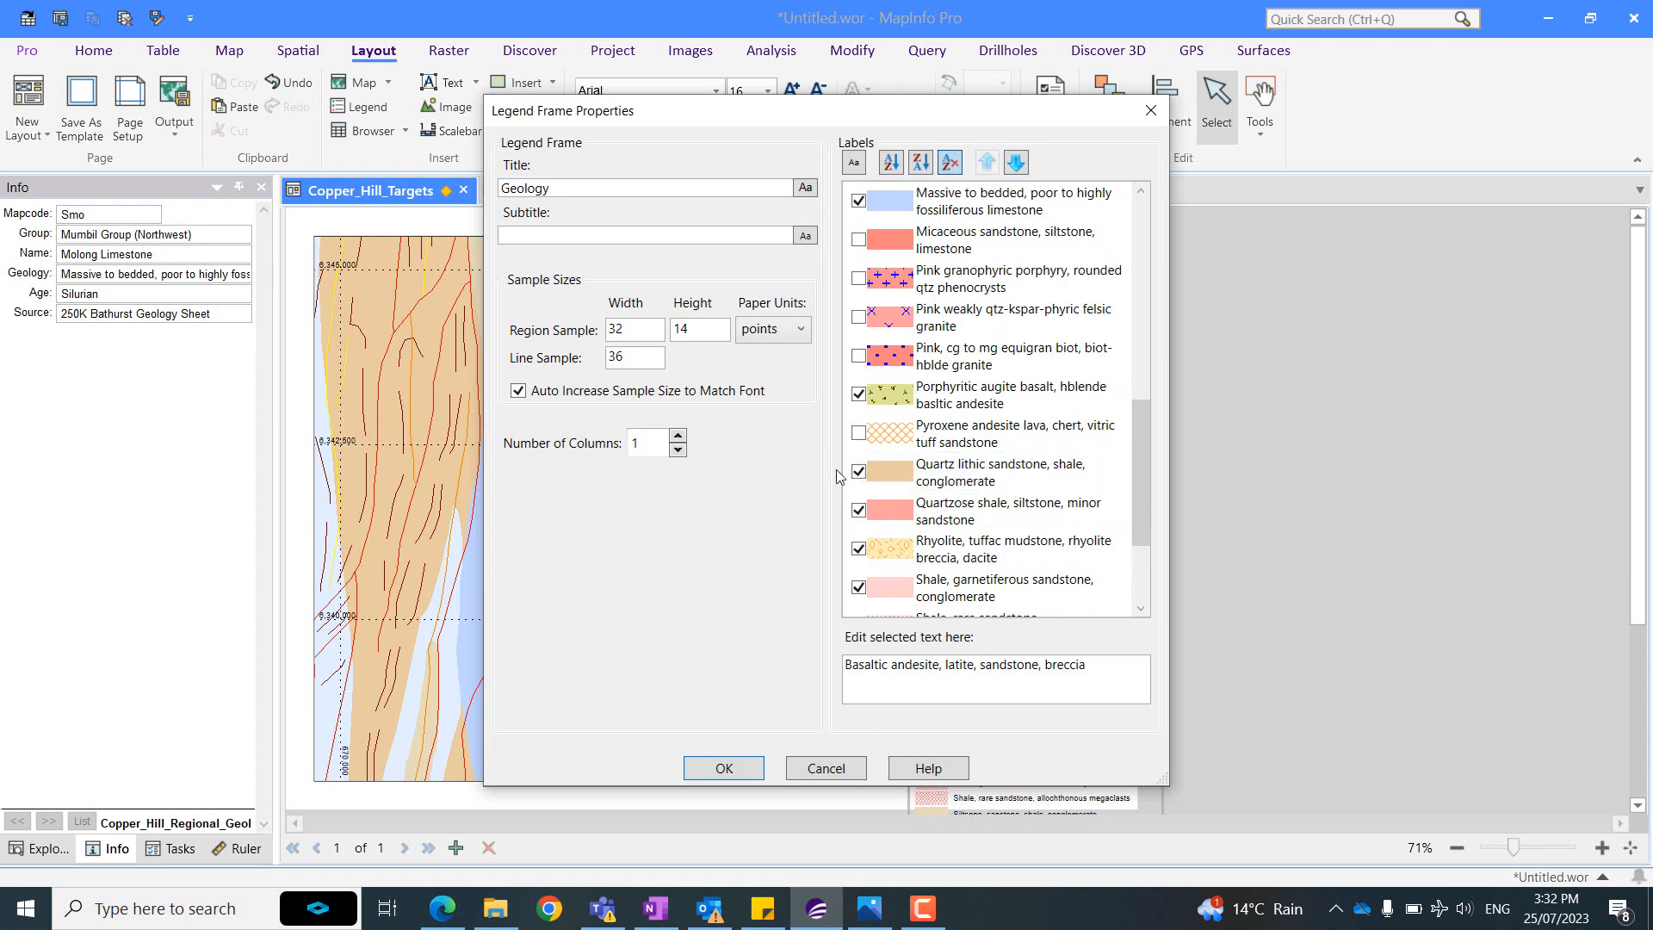
pyautogui.click(859, 511)
pyautogui.click(858, 548)
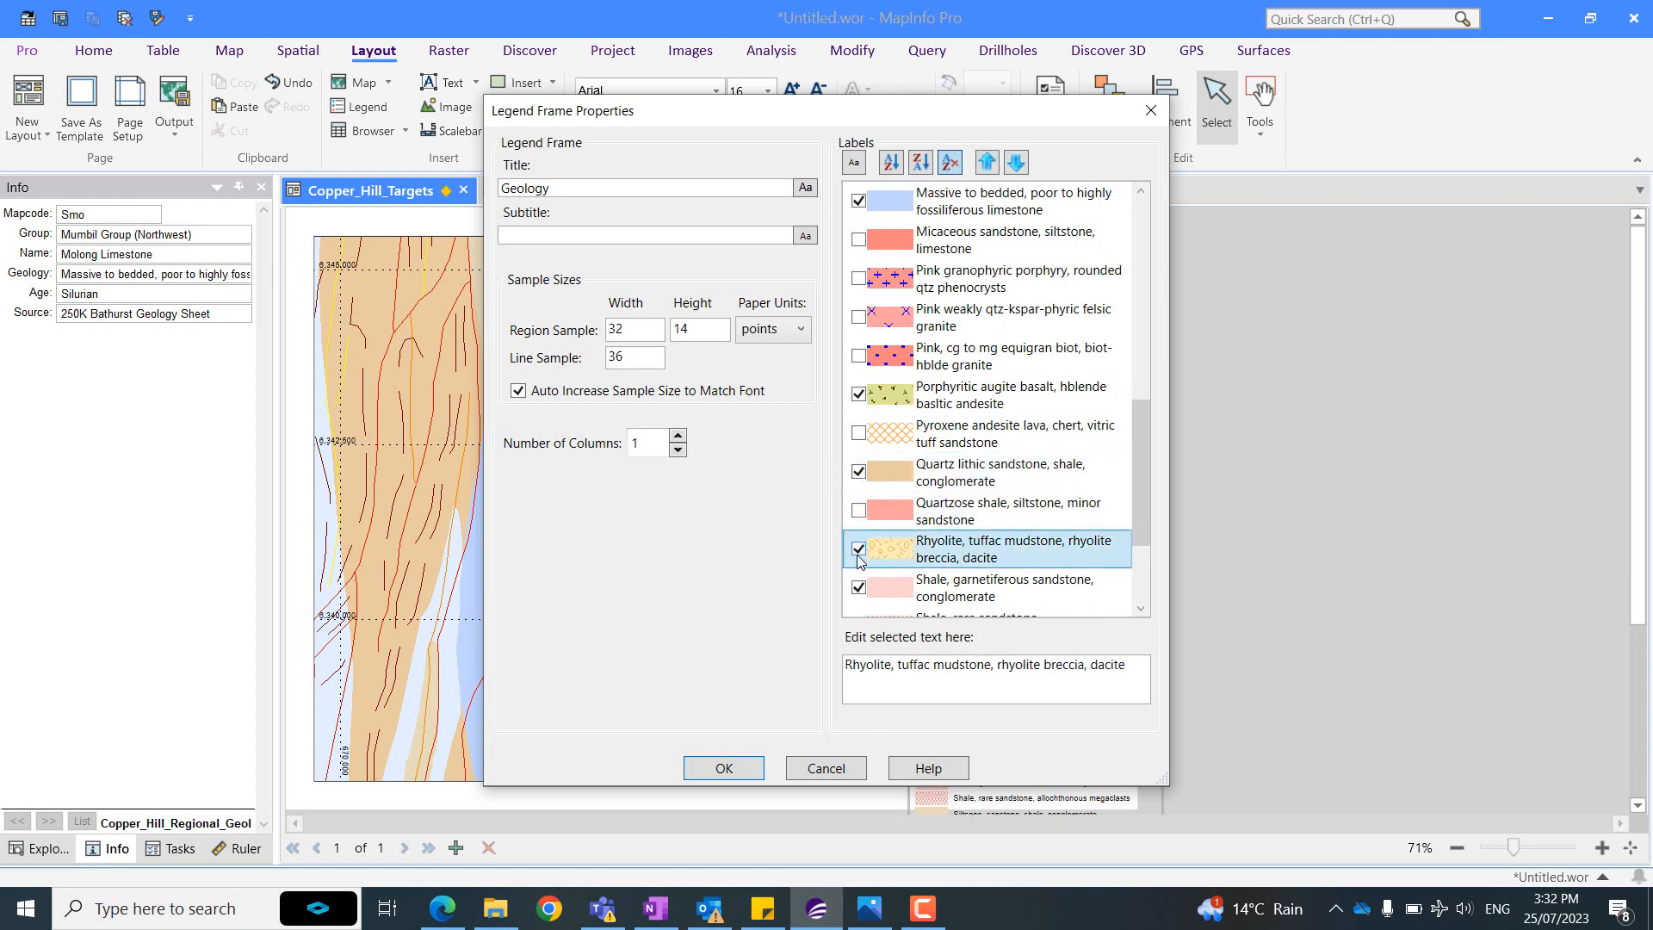
pyautogui.click(858, 588)
pyautogui.scroll(-1, 858, 588)
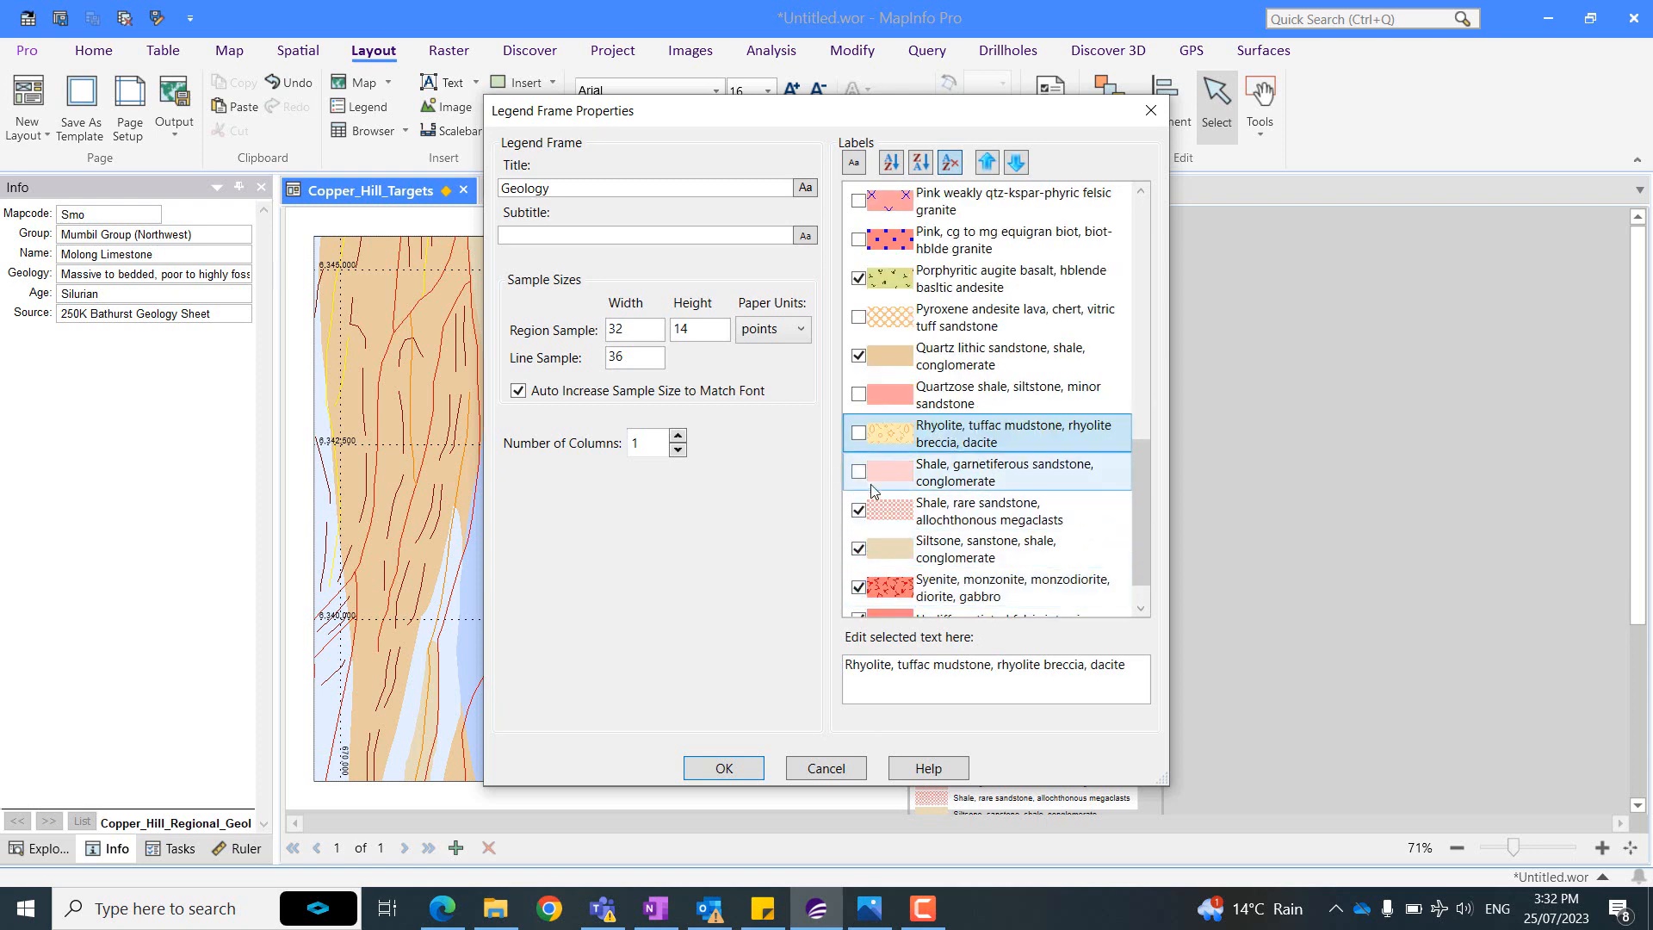
pyautogui.click(858, 550)
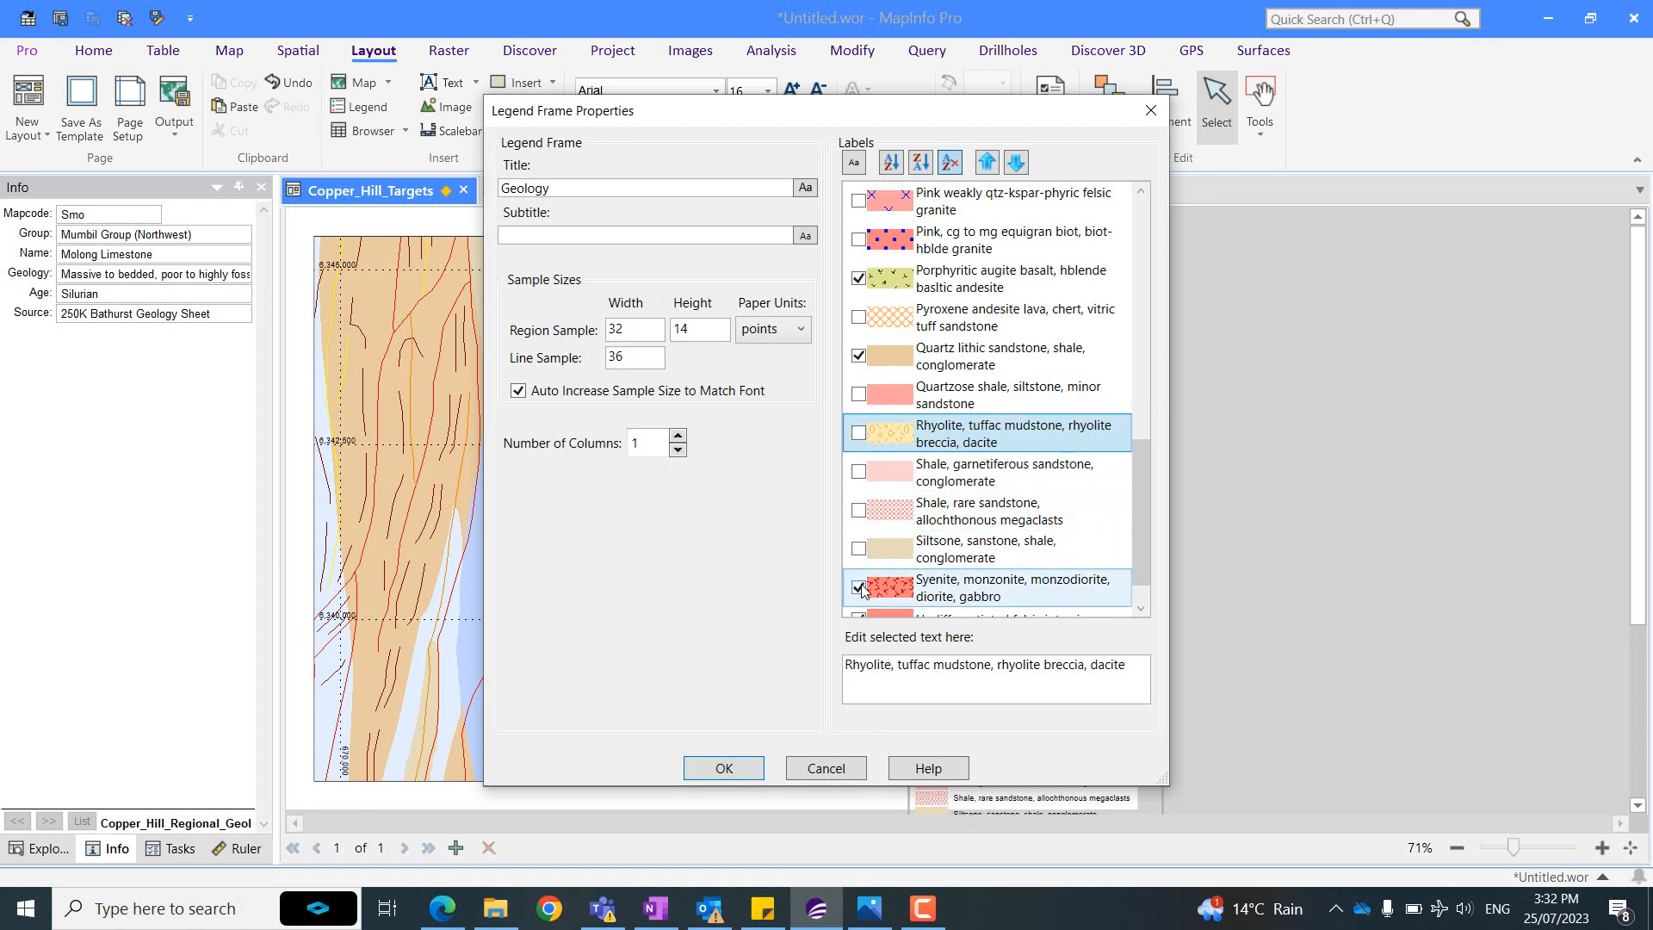
pyautogui.scroll(-1, 861, 592)
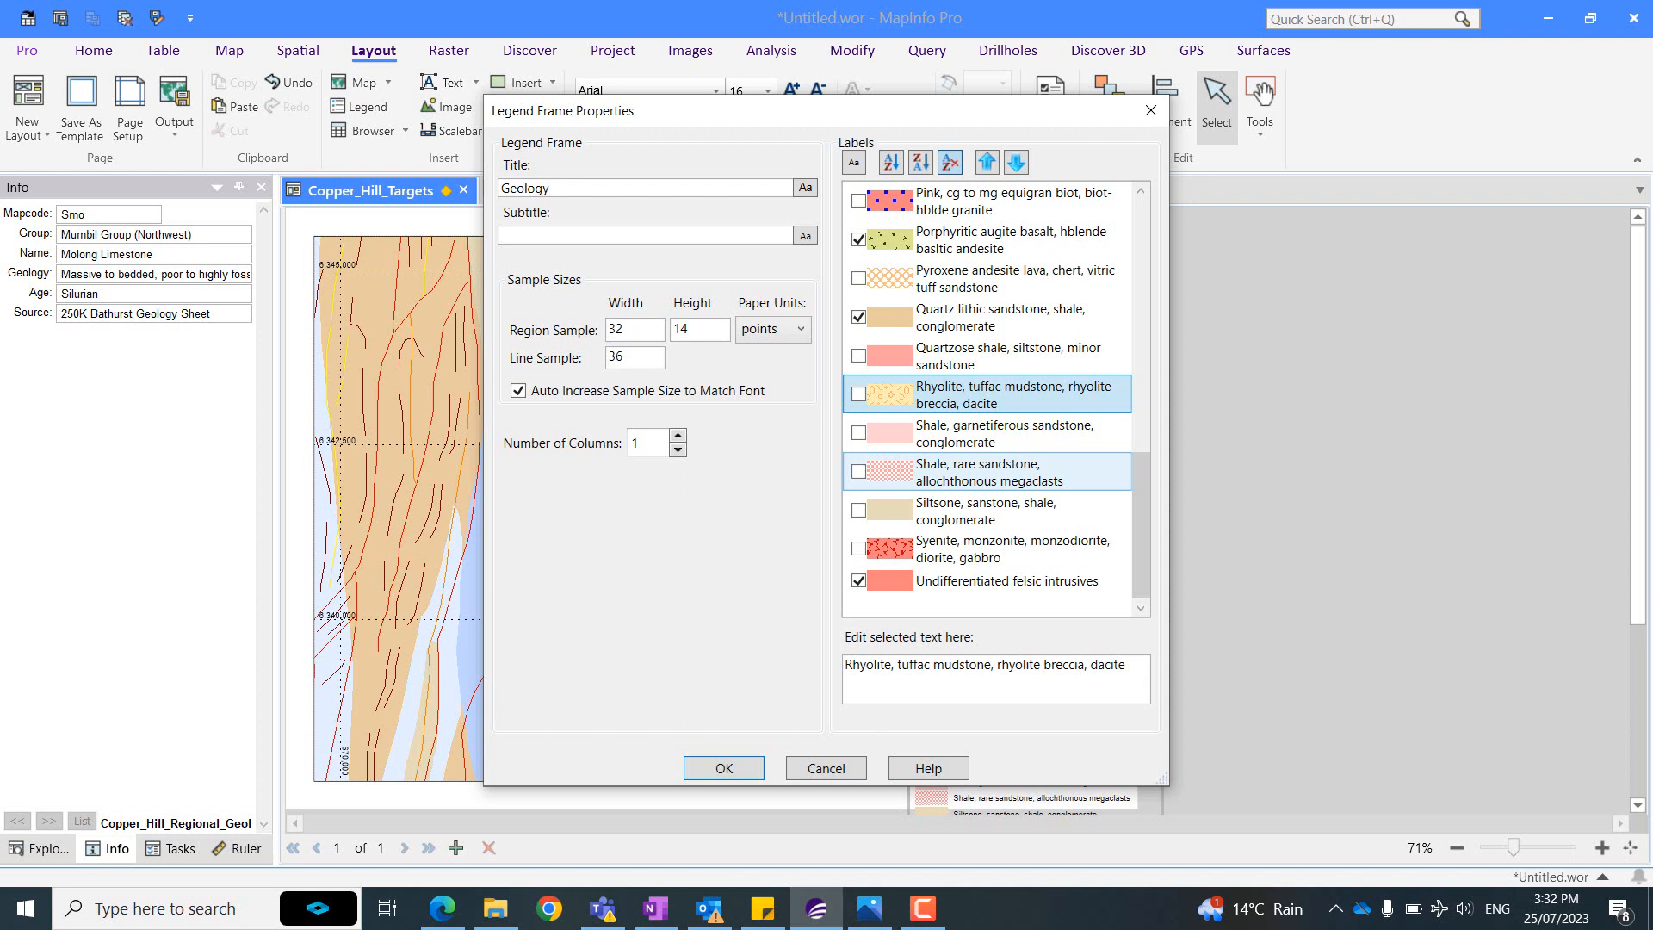
# Set the Geology legend's region sample height to 12 points and apply the legend frame changes.
pyautogui.click(698, 328)
pyautogui.press('BackSpace')
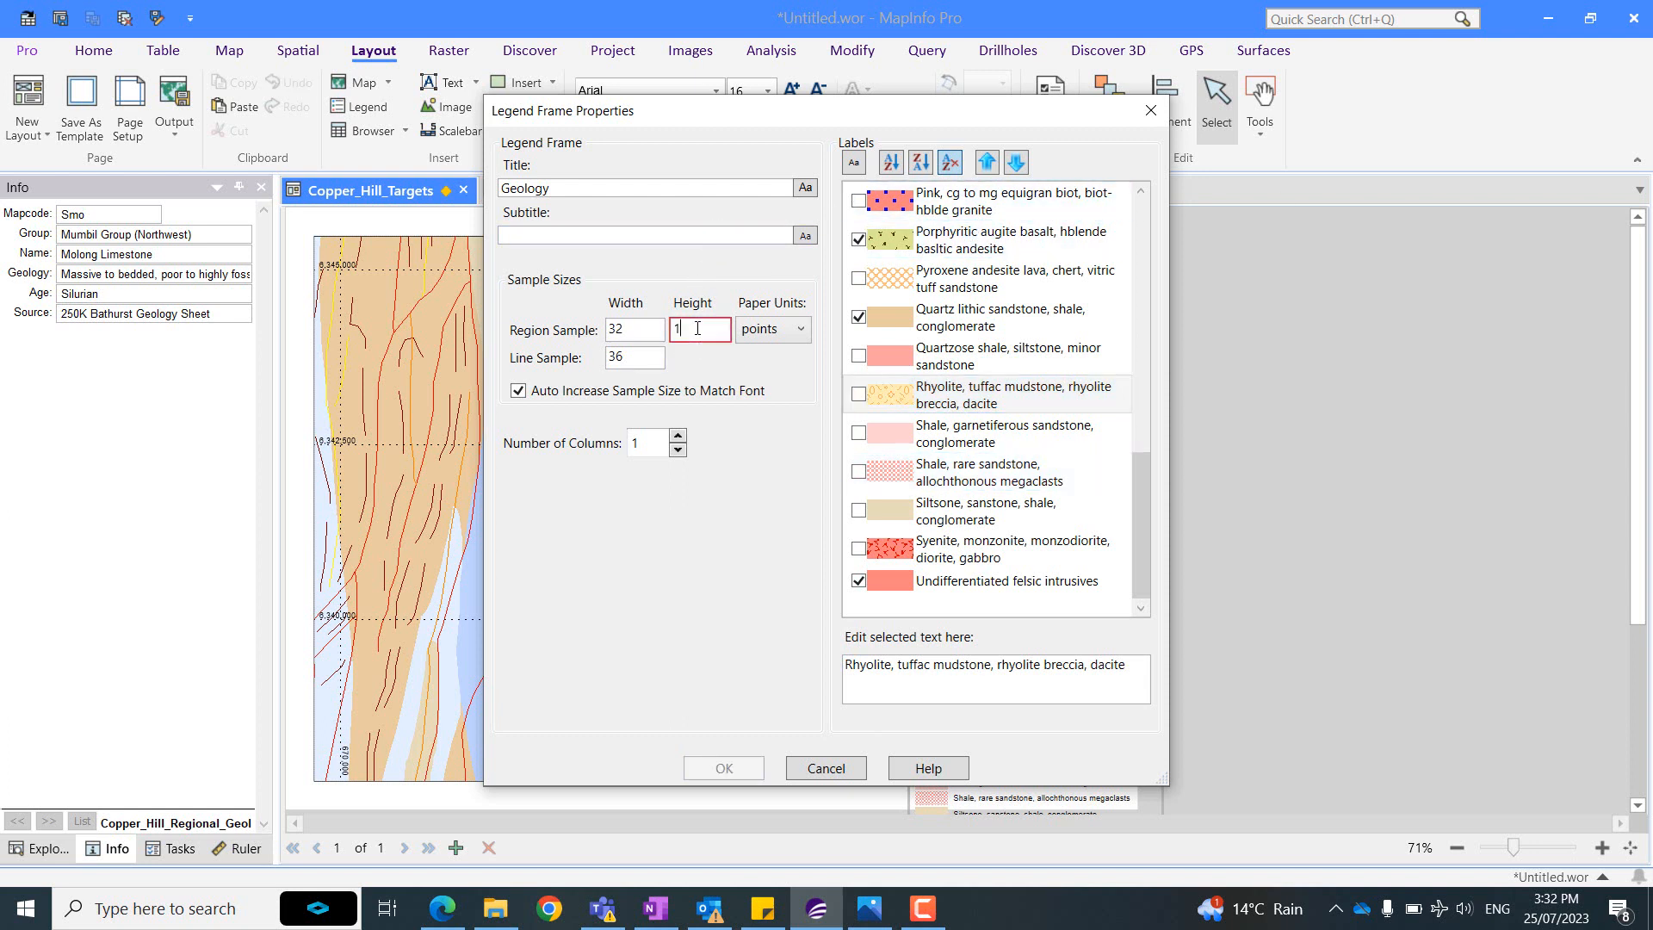
pyautogui.write('2')
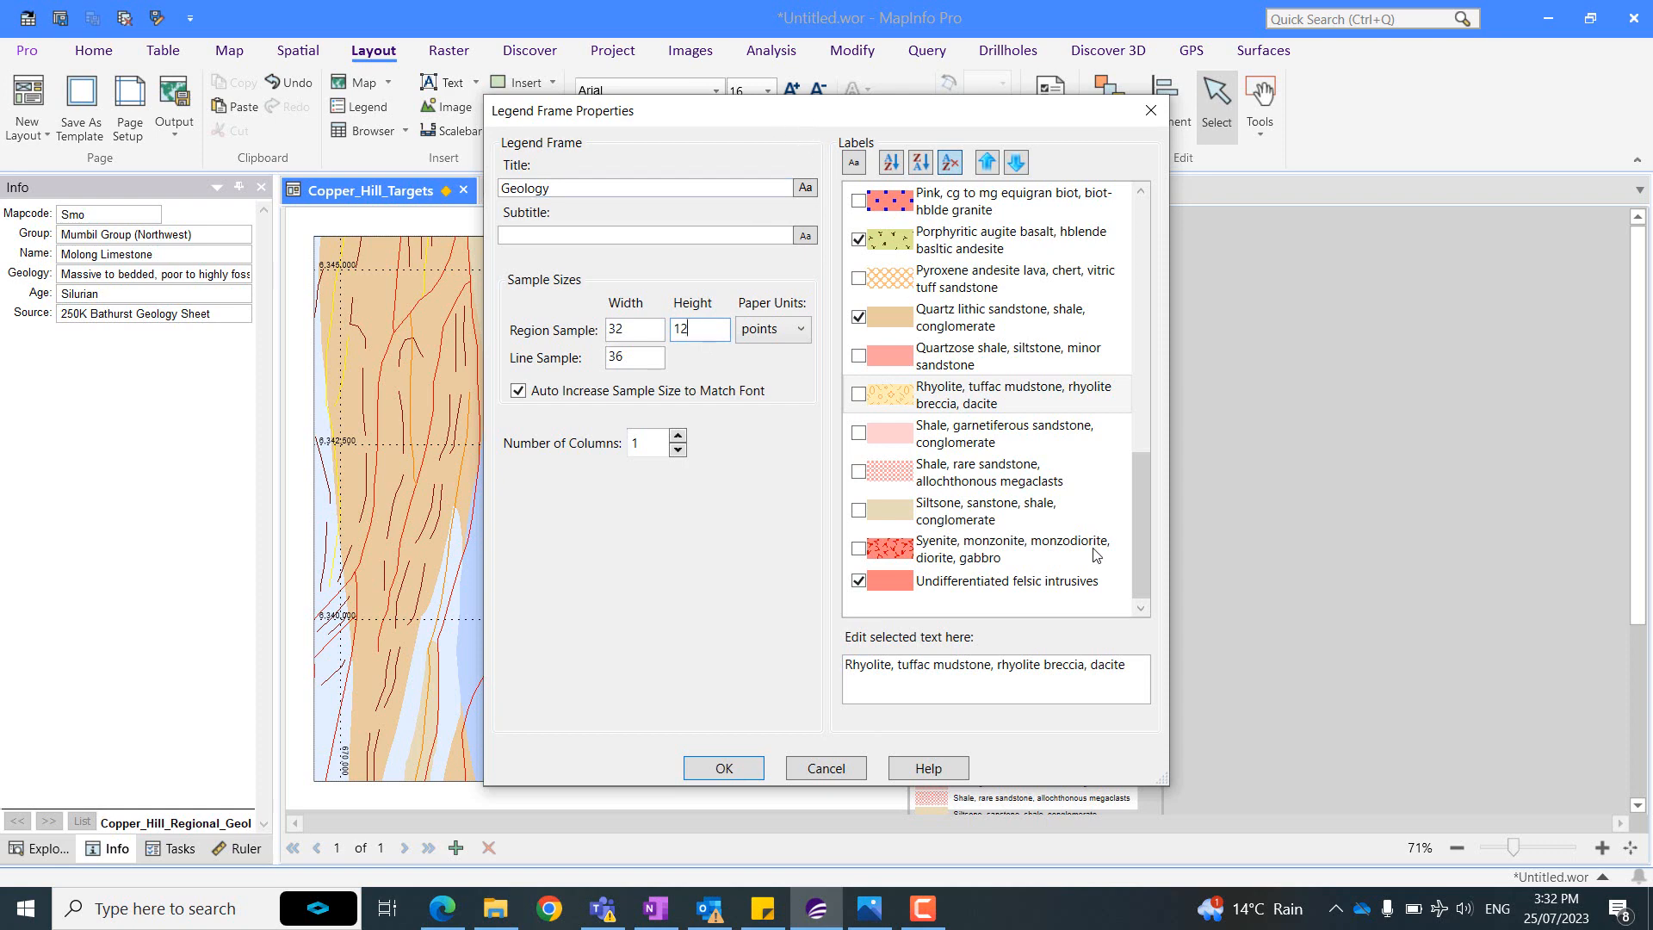
pyautogui.click(744, 769)
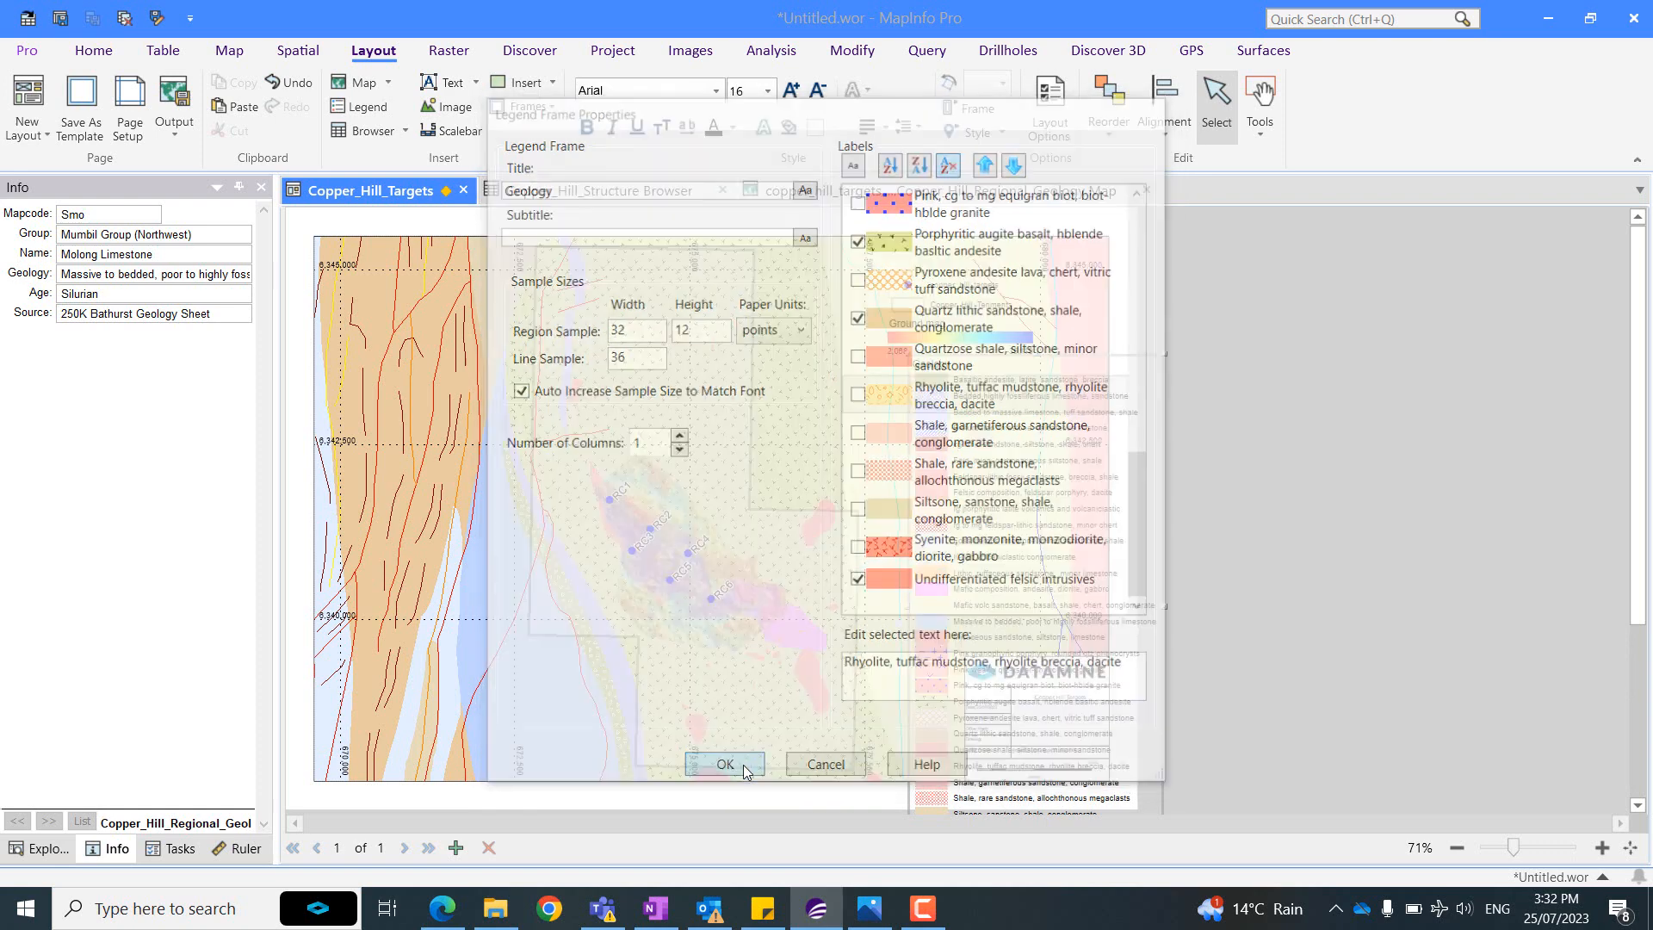
# Narrow the Geology legend frame so its longer labels wrap, and align it beneath the Ground mag color bar.
pyautogui.moveTo(1041, 508); pyautogui.dragTo(1001, 511)
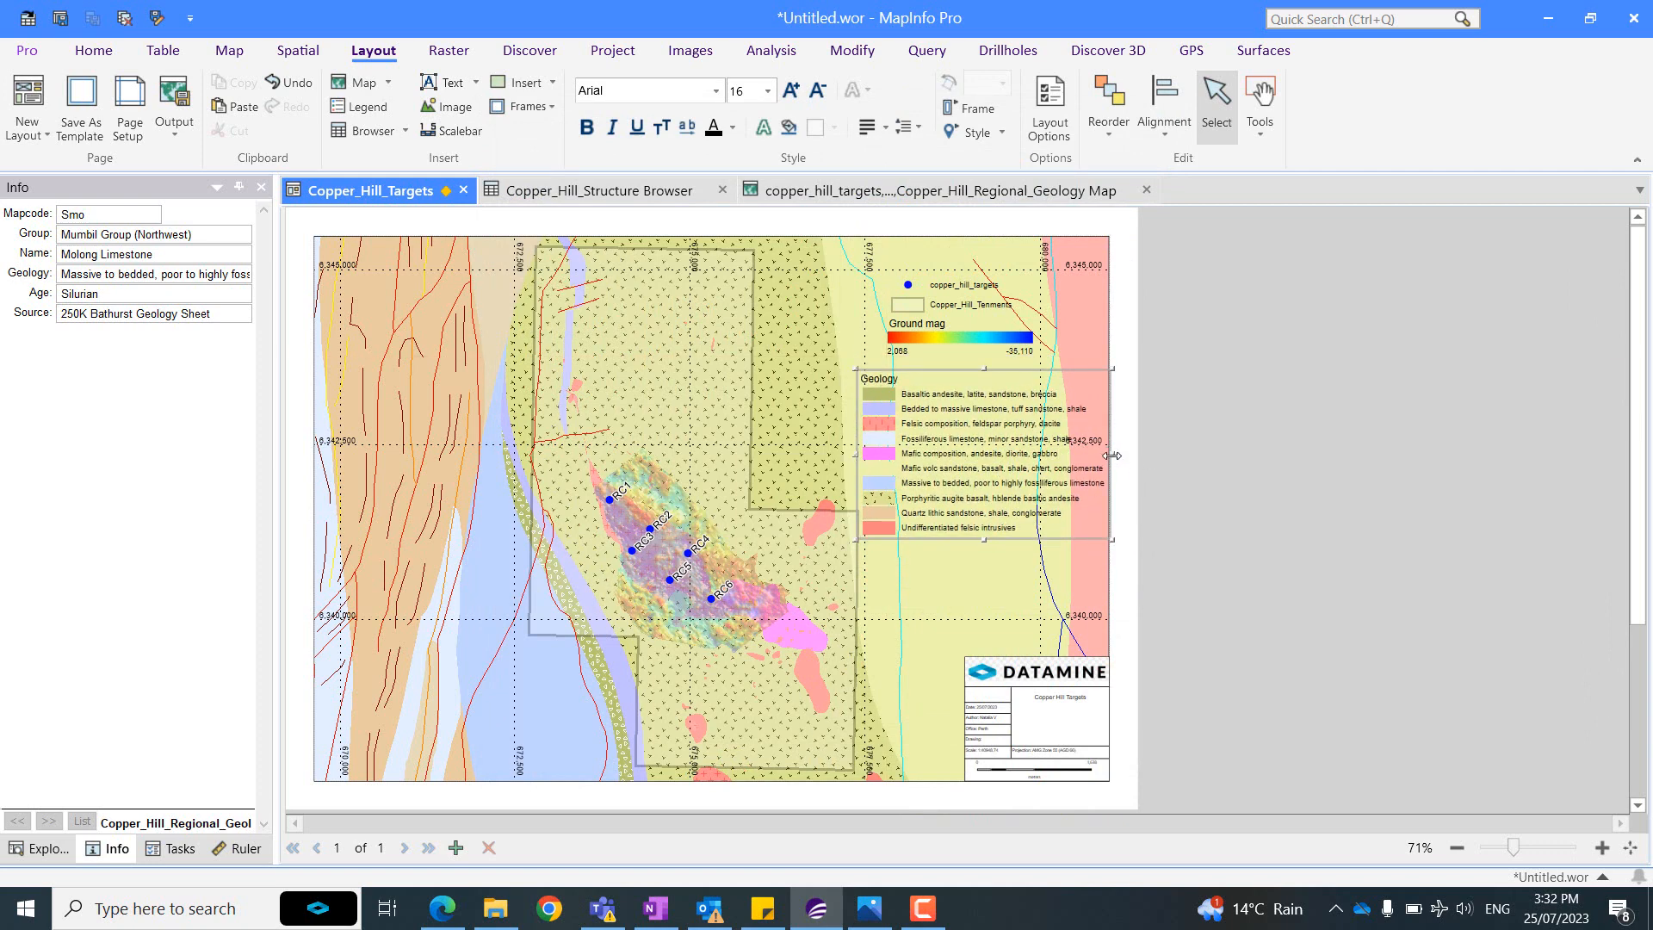
pyautogui.moveTo(1111, 455); pyautogui.dragTo(1076, 409)
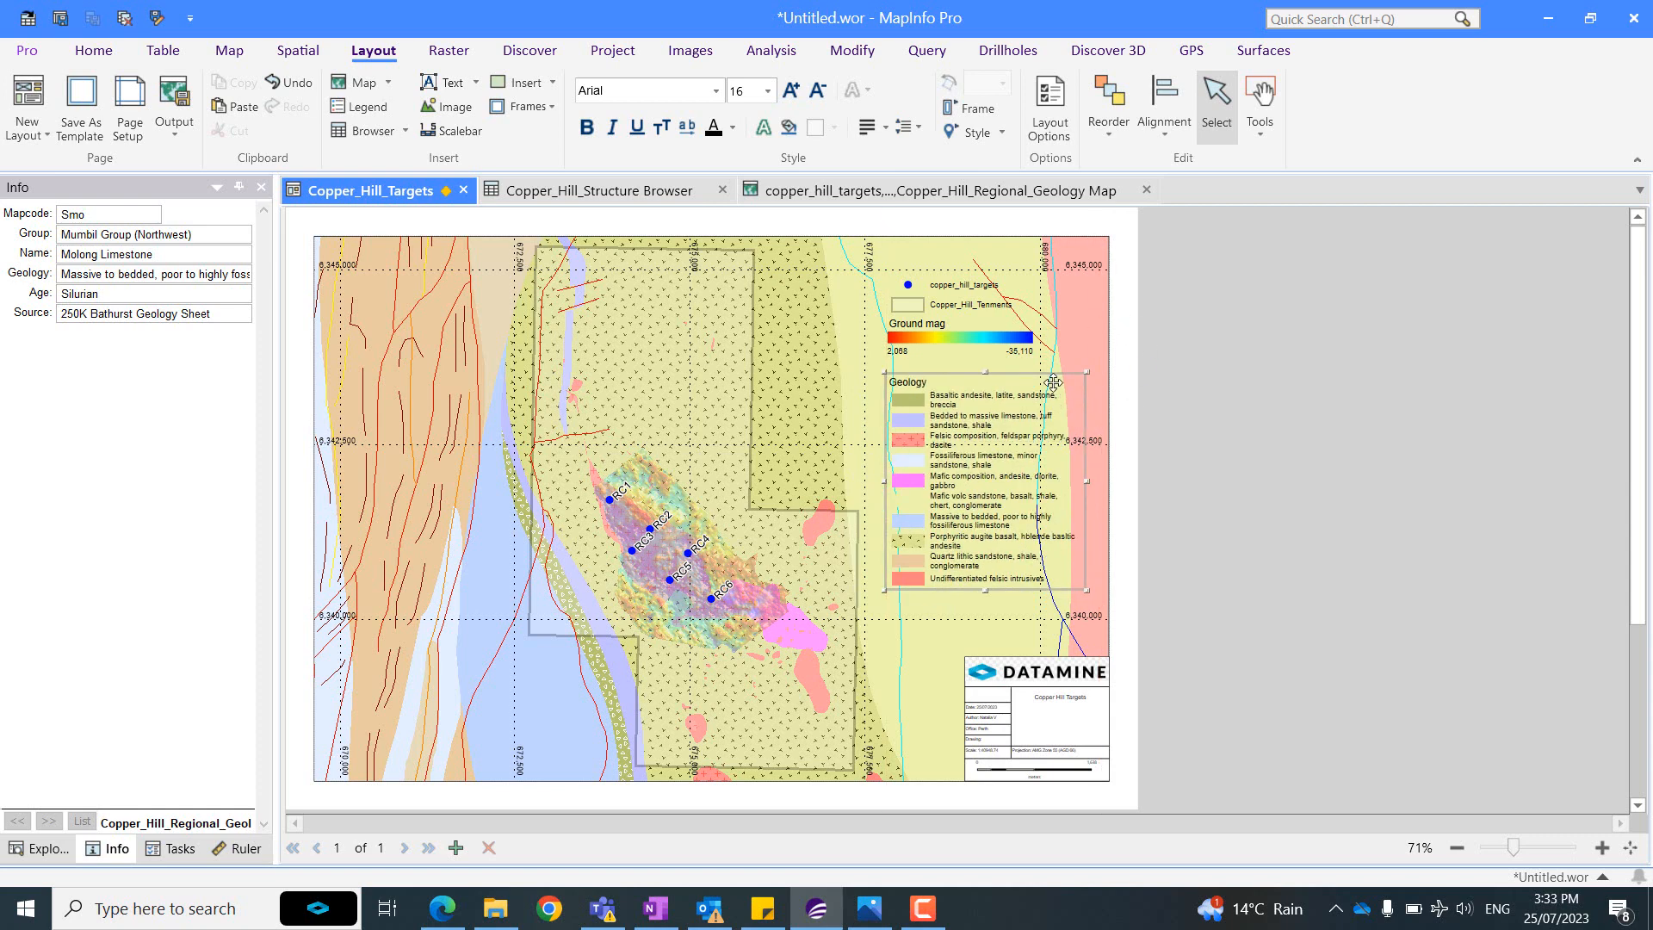
pyautogui.click(1044, 344)
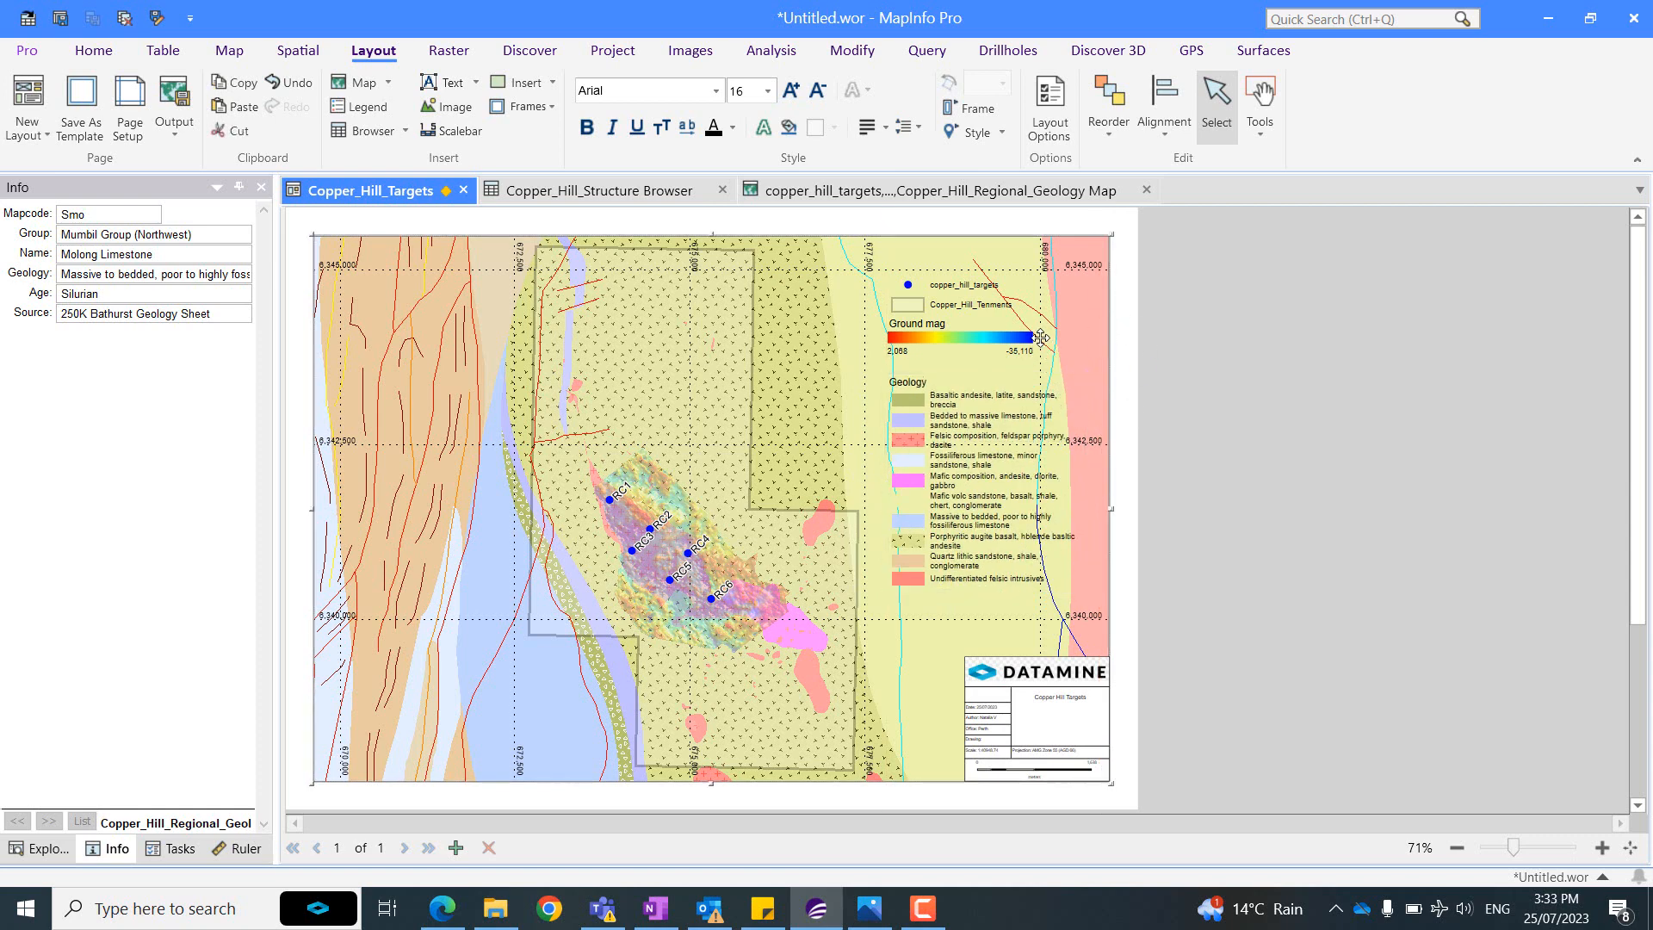
# Check the frame properties of the Copper_Hill_Tenments legend frame without changing them.
pyautogui.click(996, 303)
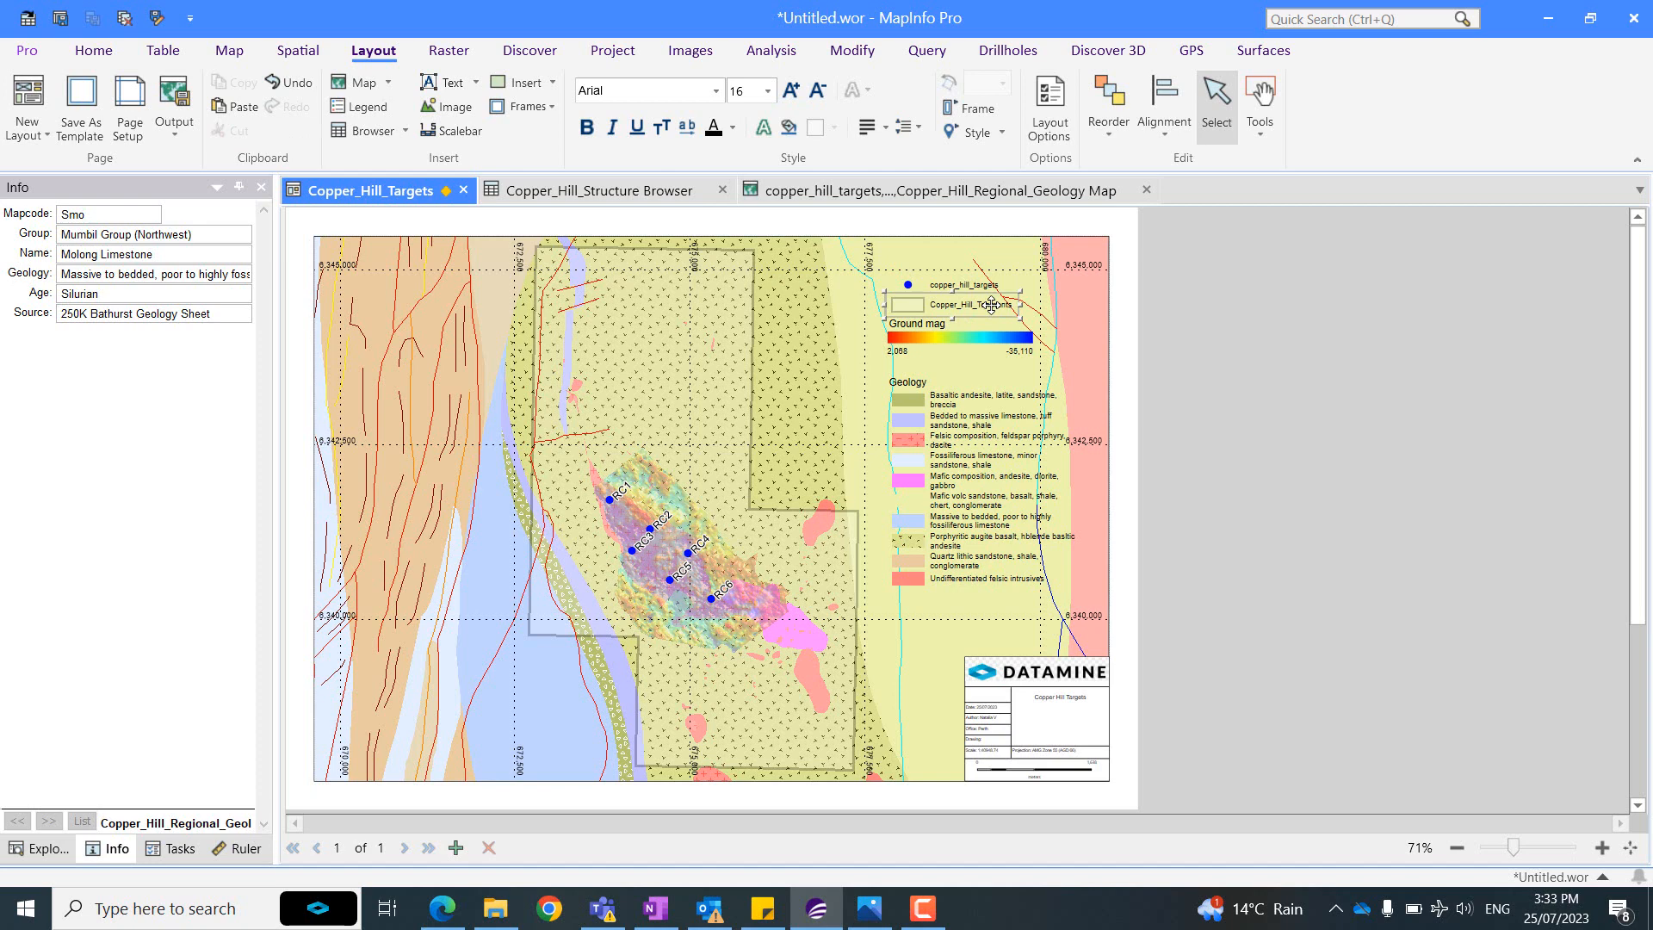
pyautogui.rightClick(991, 304)
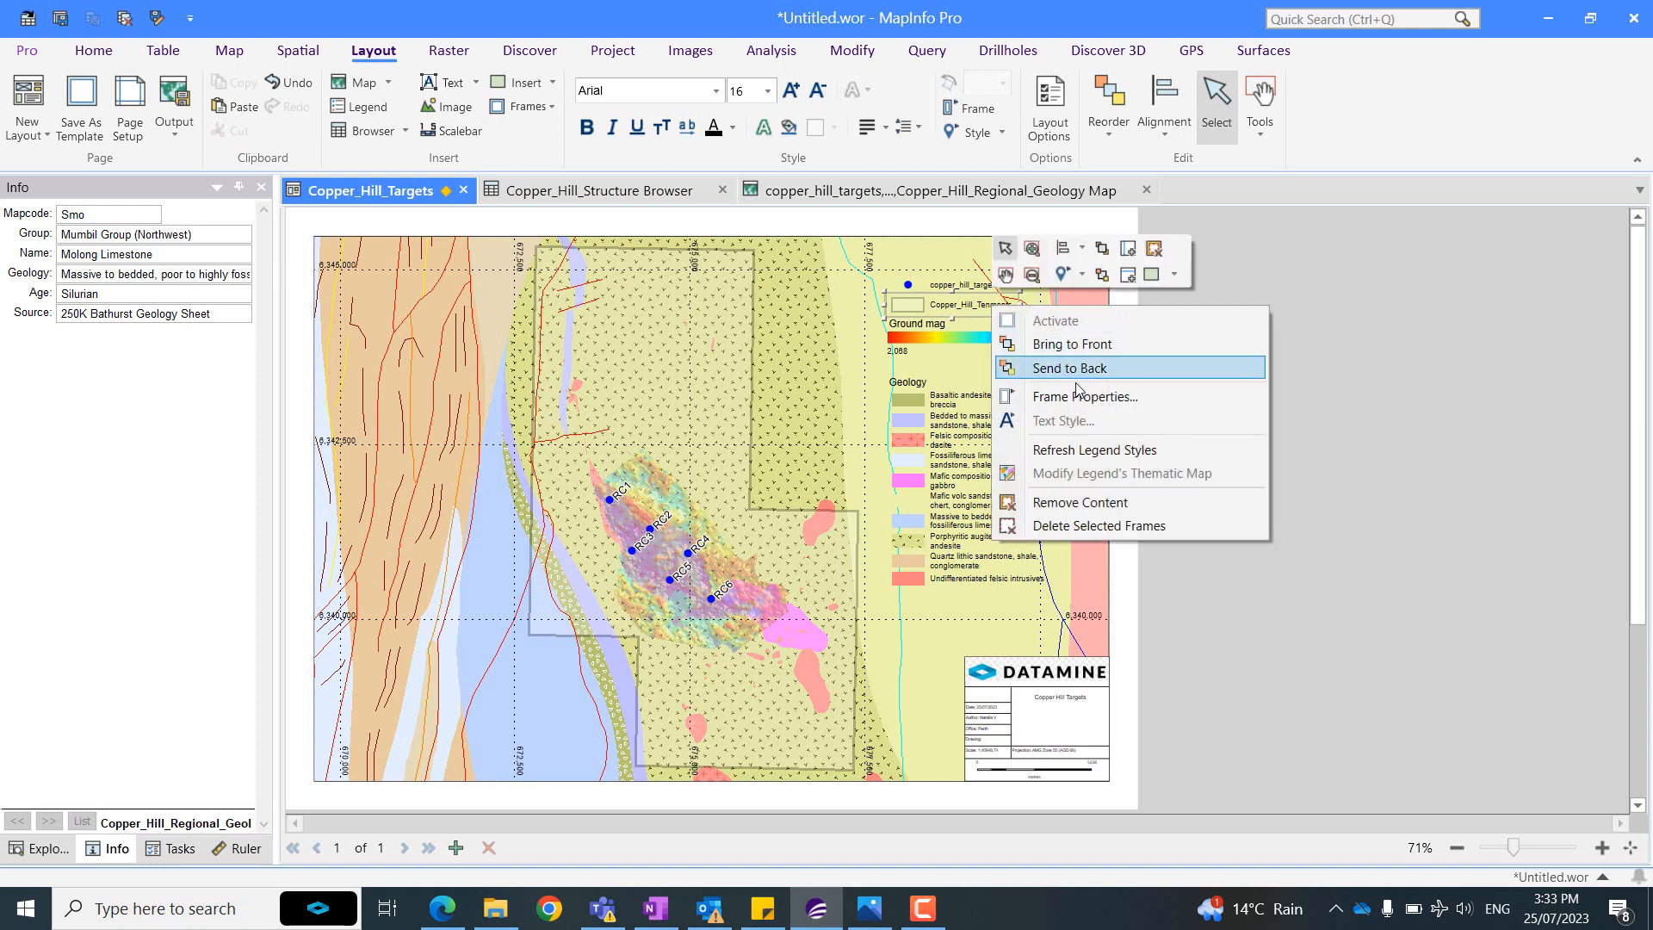
pyautogui.click(1028, 396)
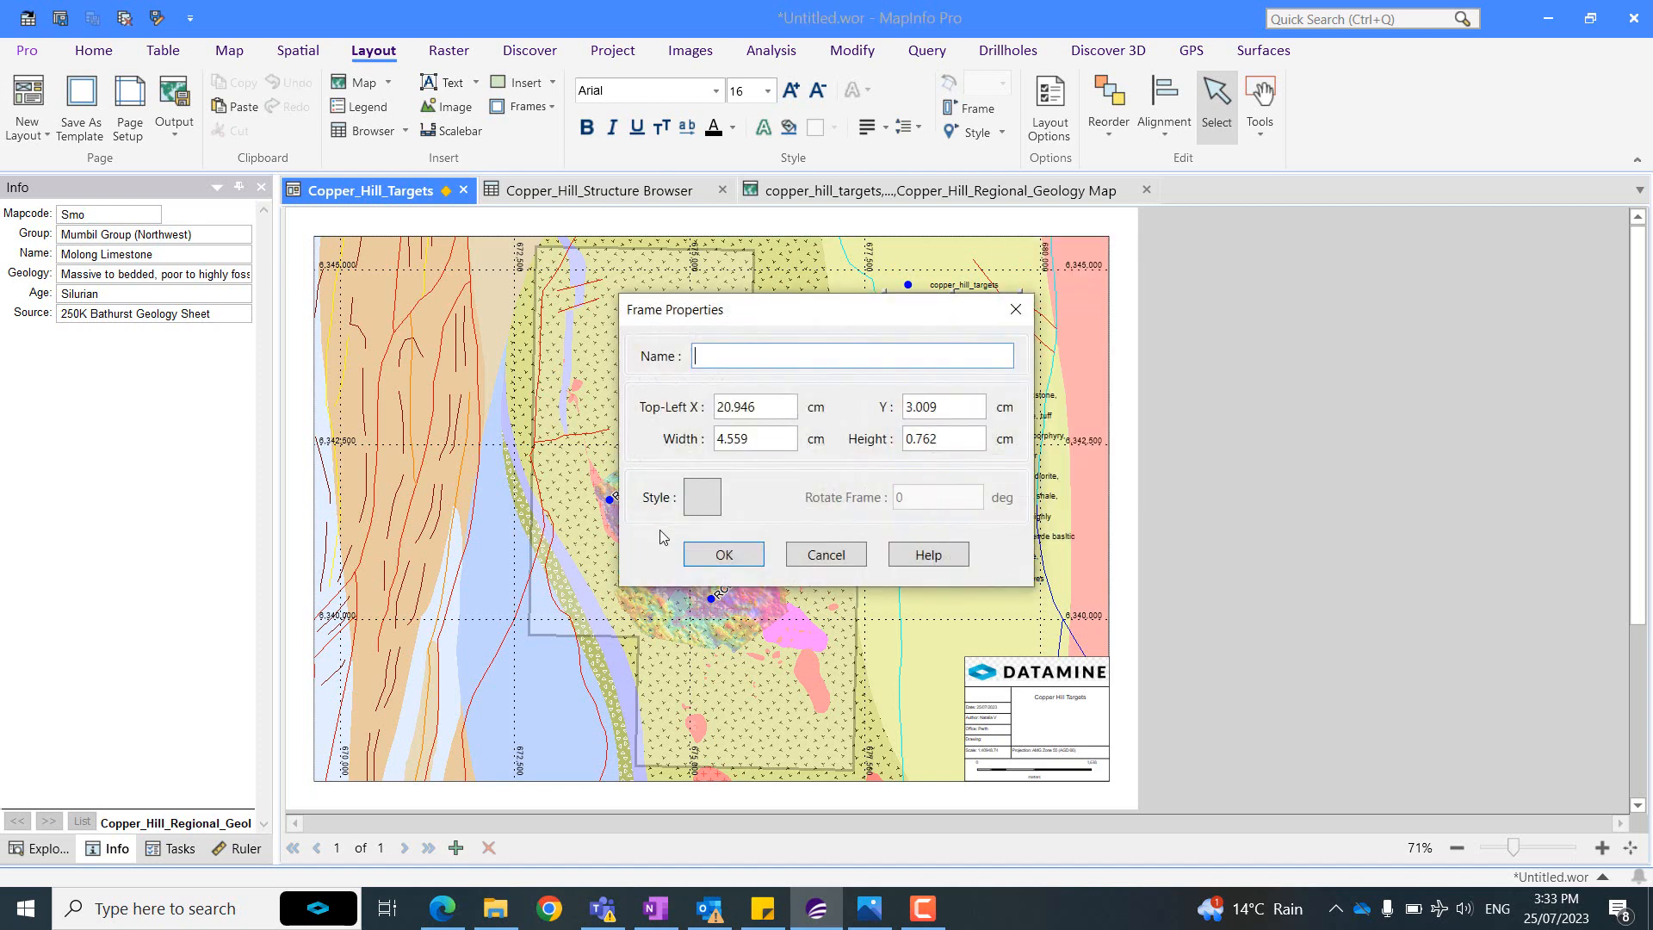
pyautogui.click(1015, 310)
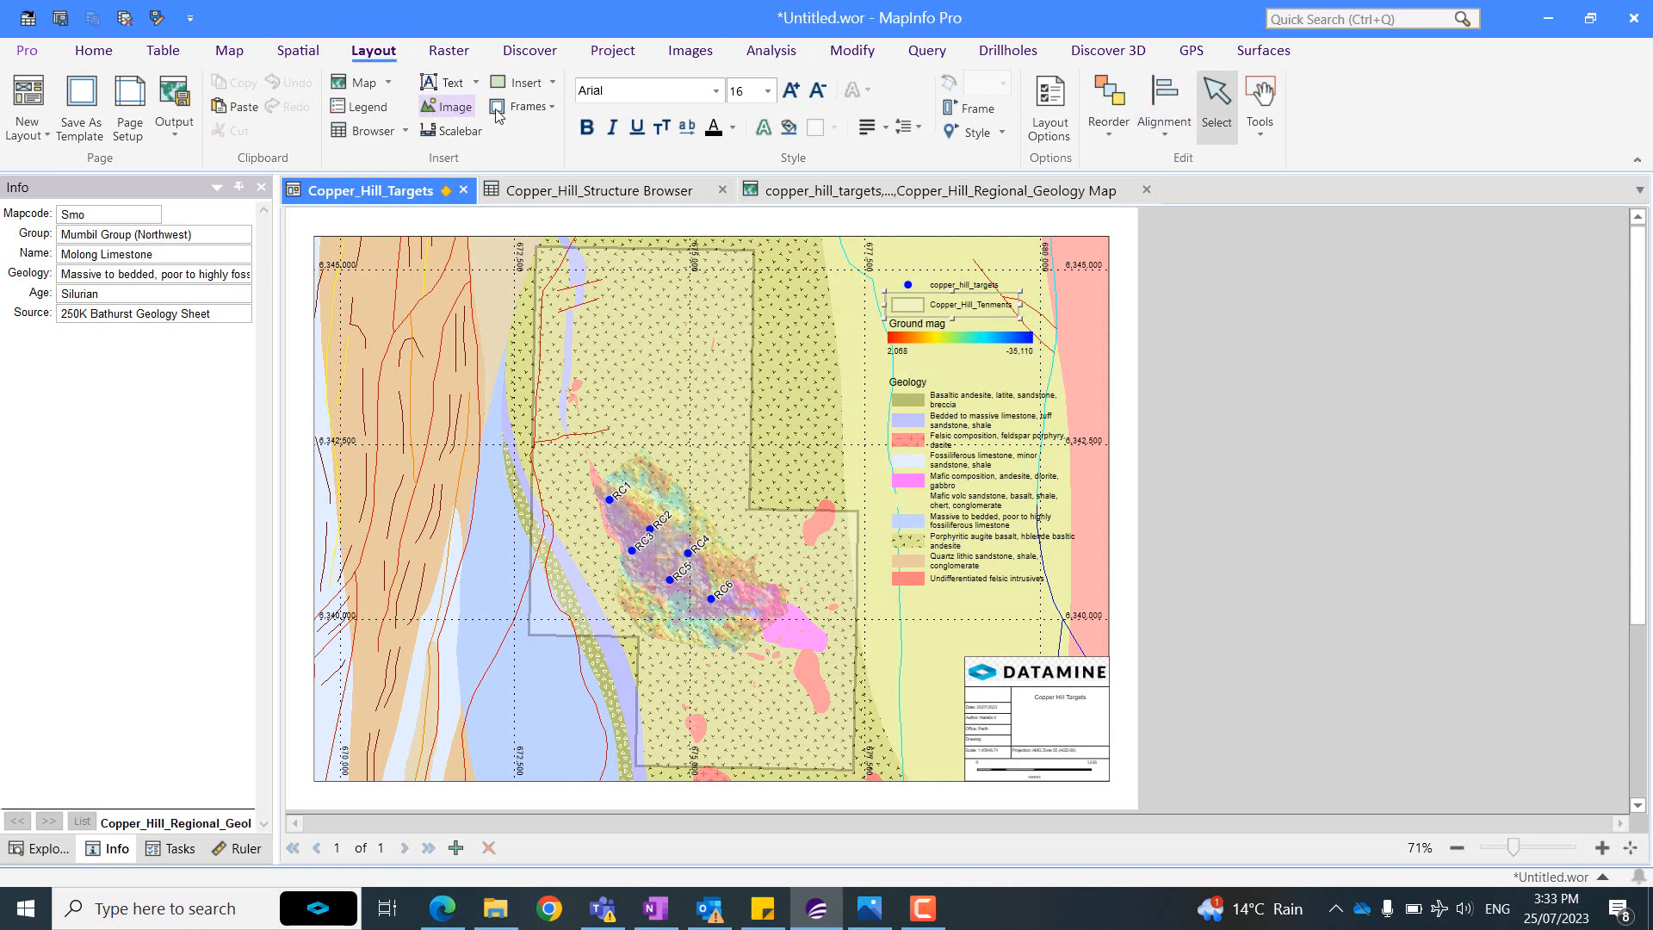
# Start adding a new frame to the layout.
pyautogui.click(532, 108)
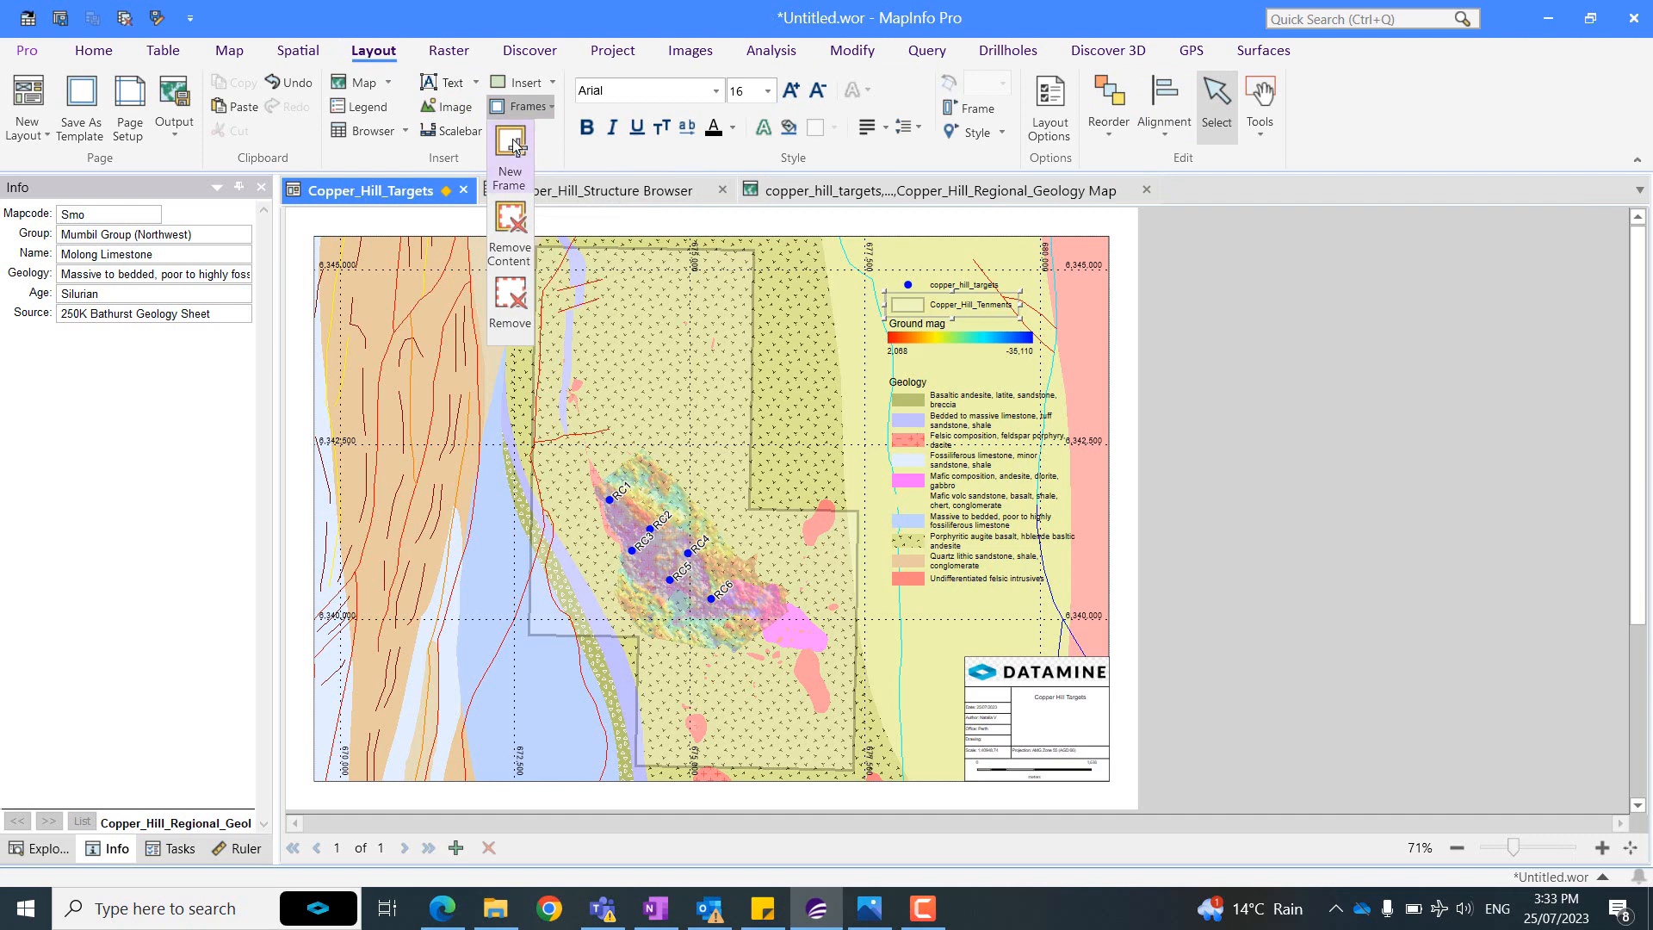
# Draw an empty frame about 8 by 12.1 cm around the legend items and give it a solid white fill.
pyautogui.click(509, 168)
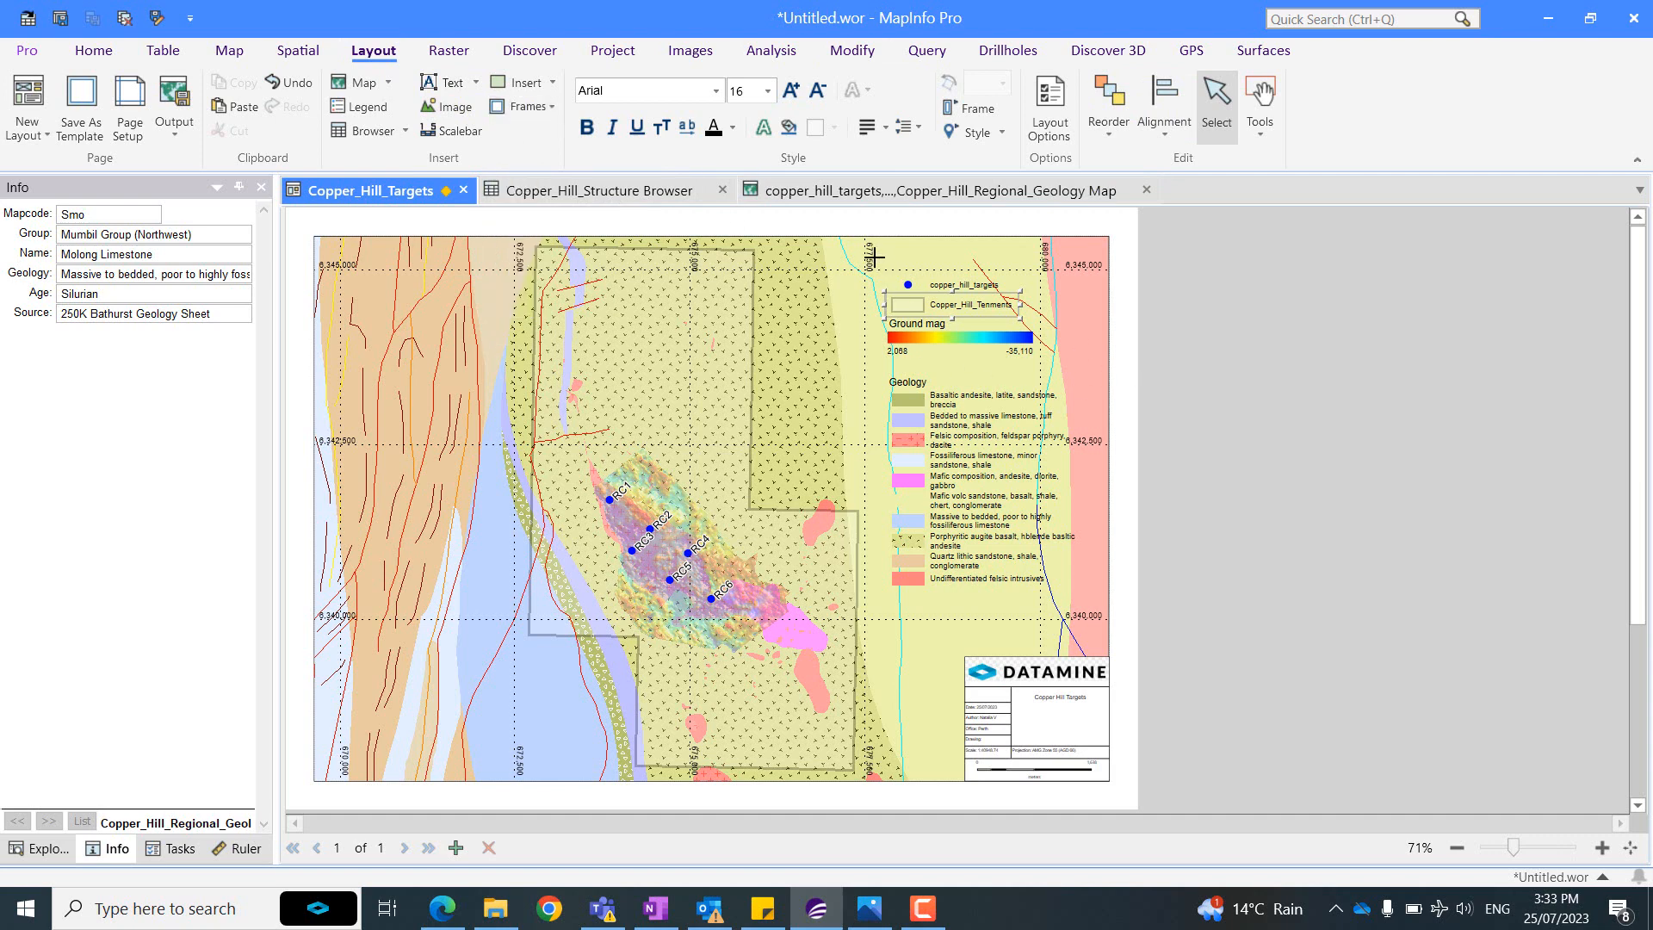
pyautogui.moveTo(874, 254)
pyautogui.mouseDown()
pyautogui.moveTo(1038, 442)
pyautogui.moveTo(1099, 441)
pyautogui.moveTo(1105, 604)
pyautogui.mouseUp()
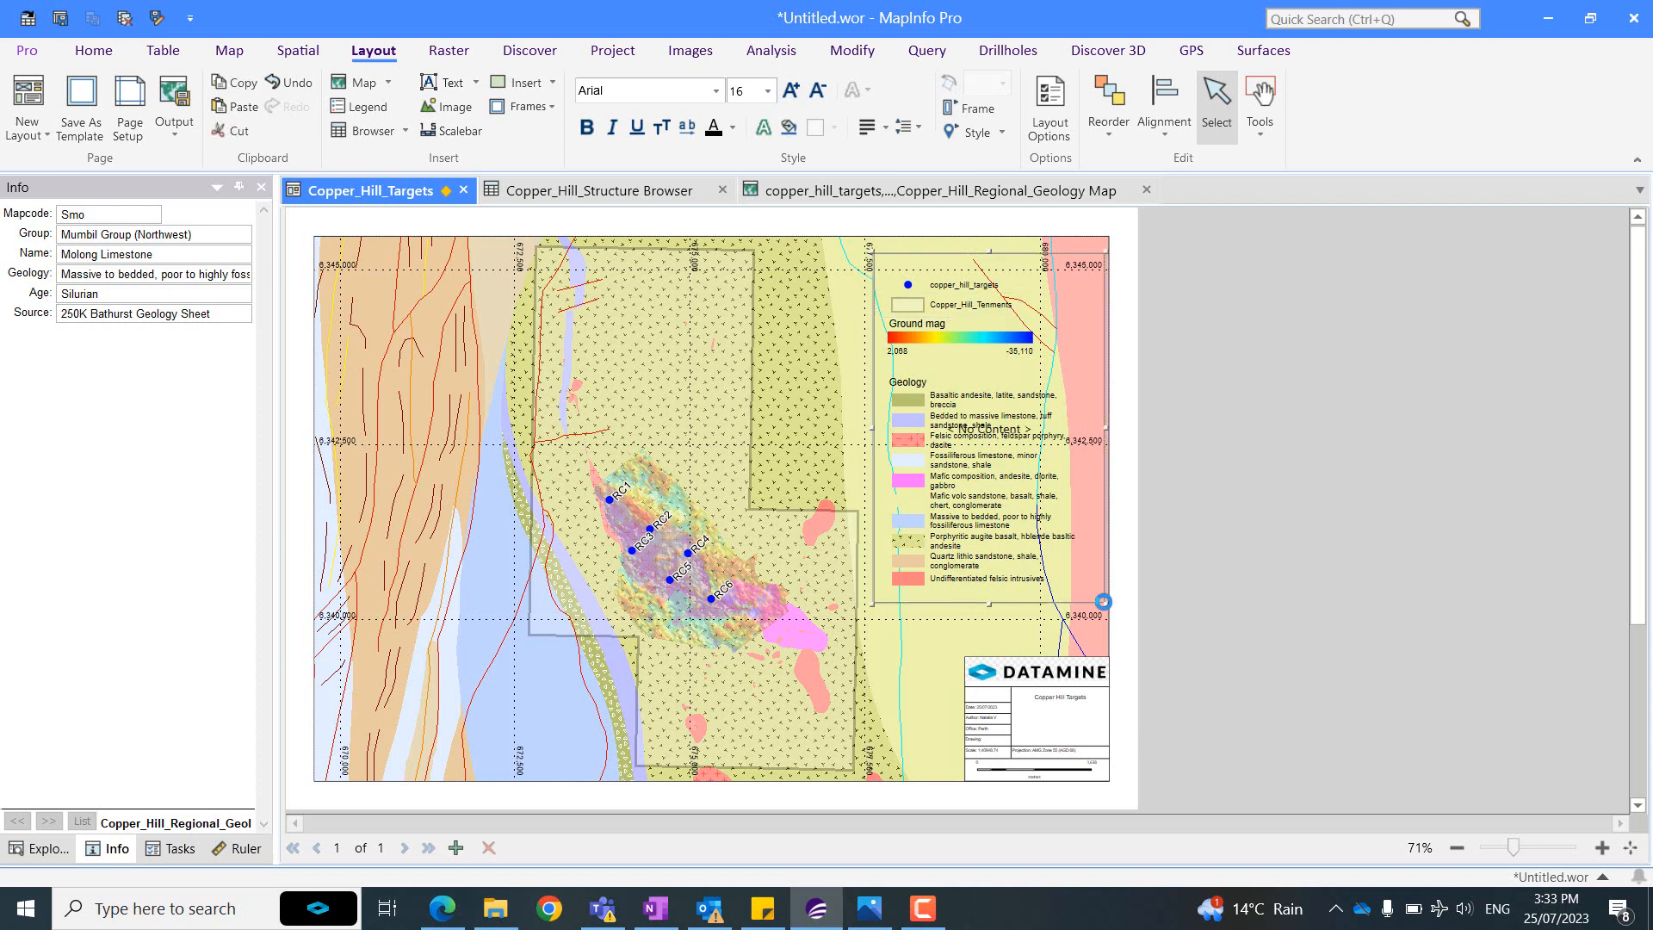
pyautogui.rightClick(1067, 254)
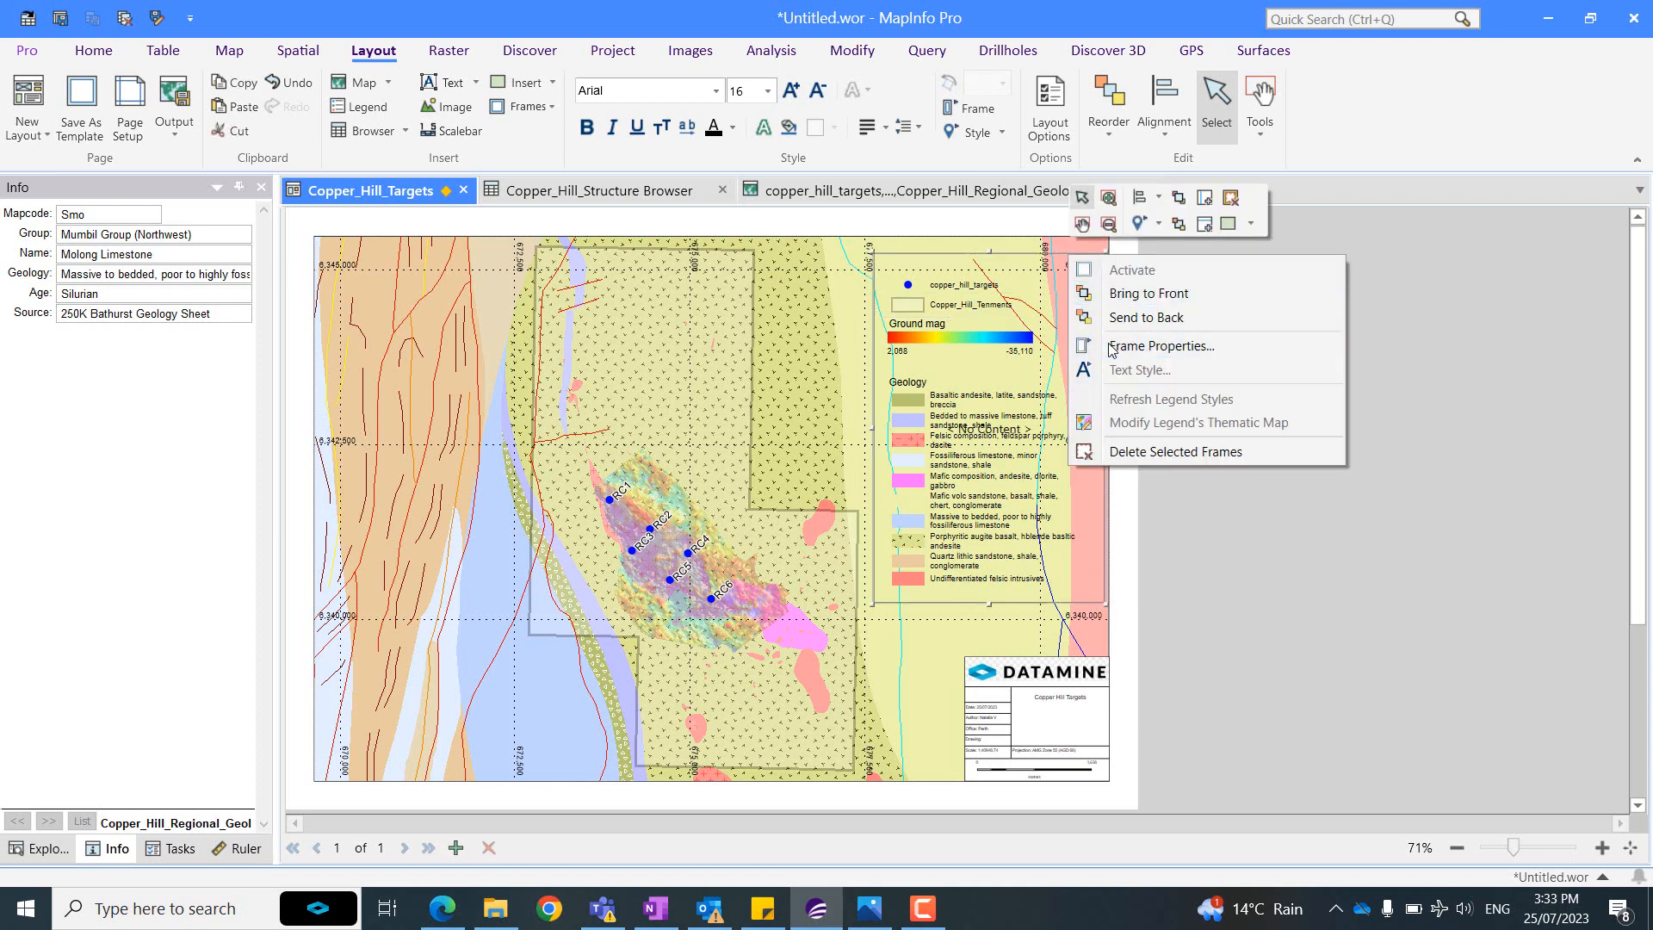
pyautogui.click(1161, 345)
pyautogui.click(699, 503)
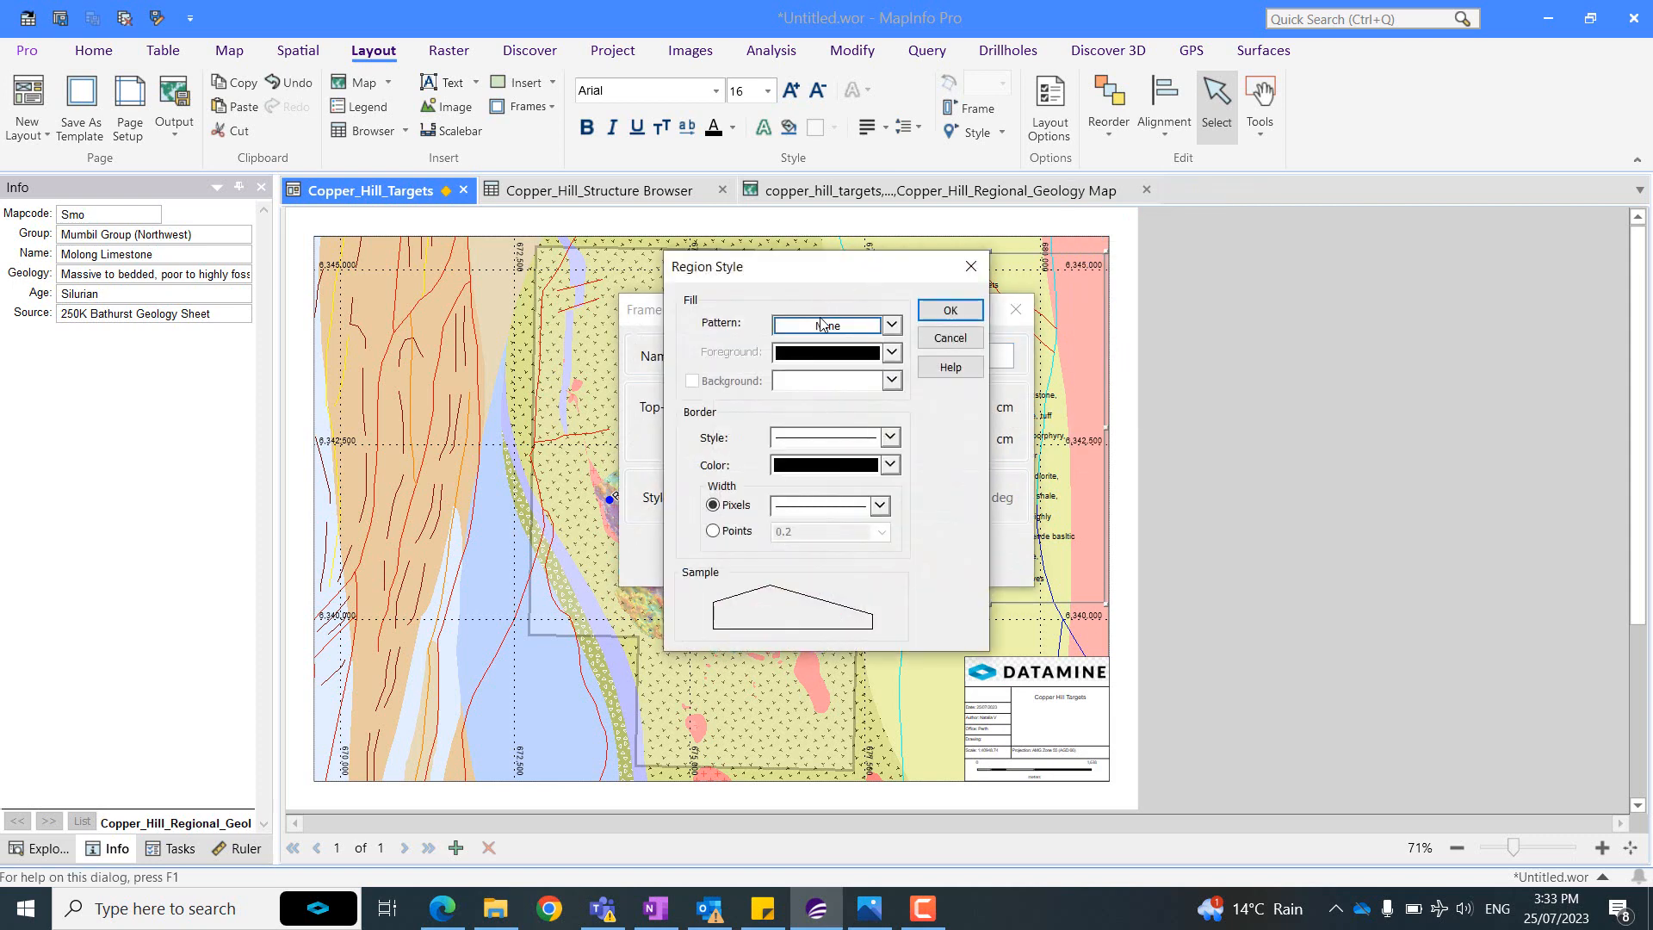
pyautogui.click(892, 326)
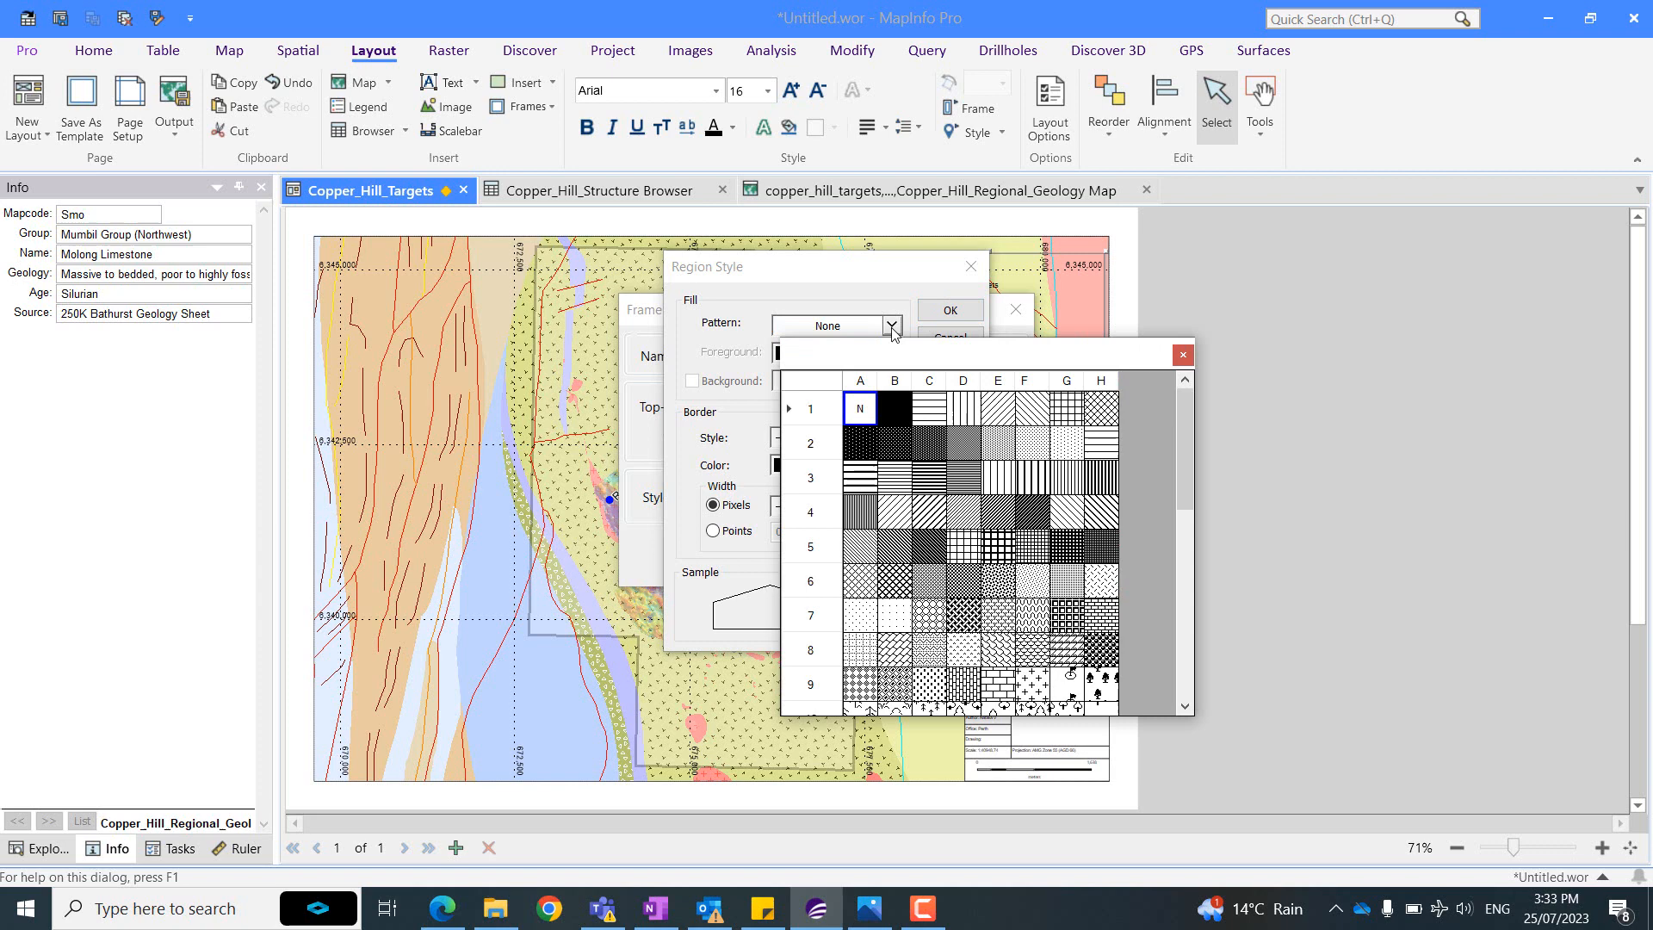
pyautogui.click(896, 406)
pyautogui.click(891, 352)
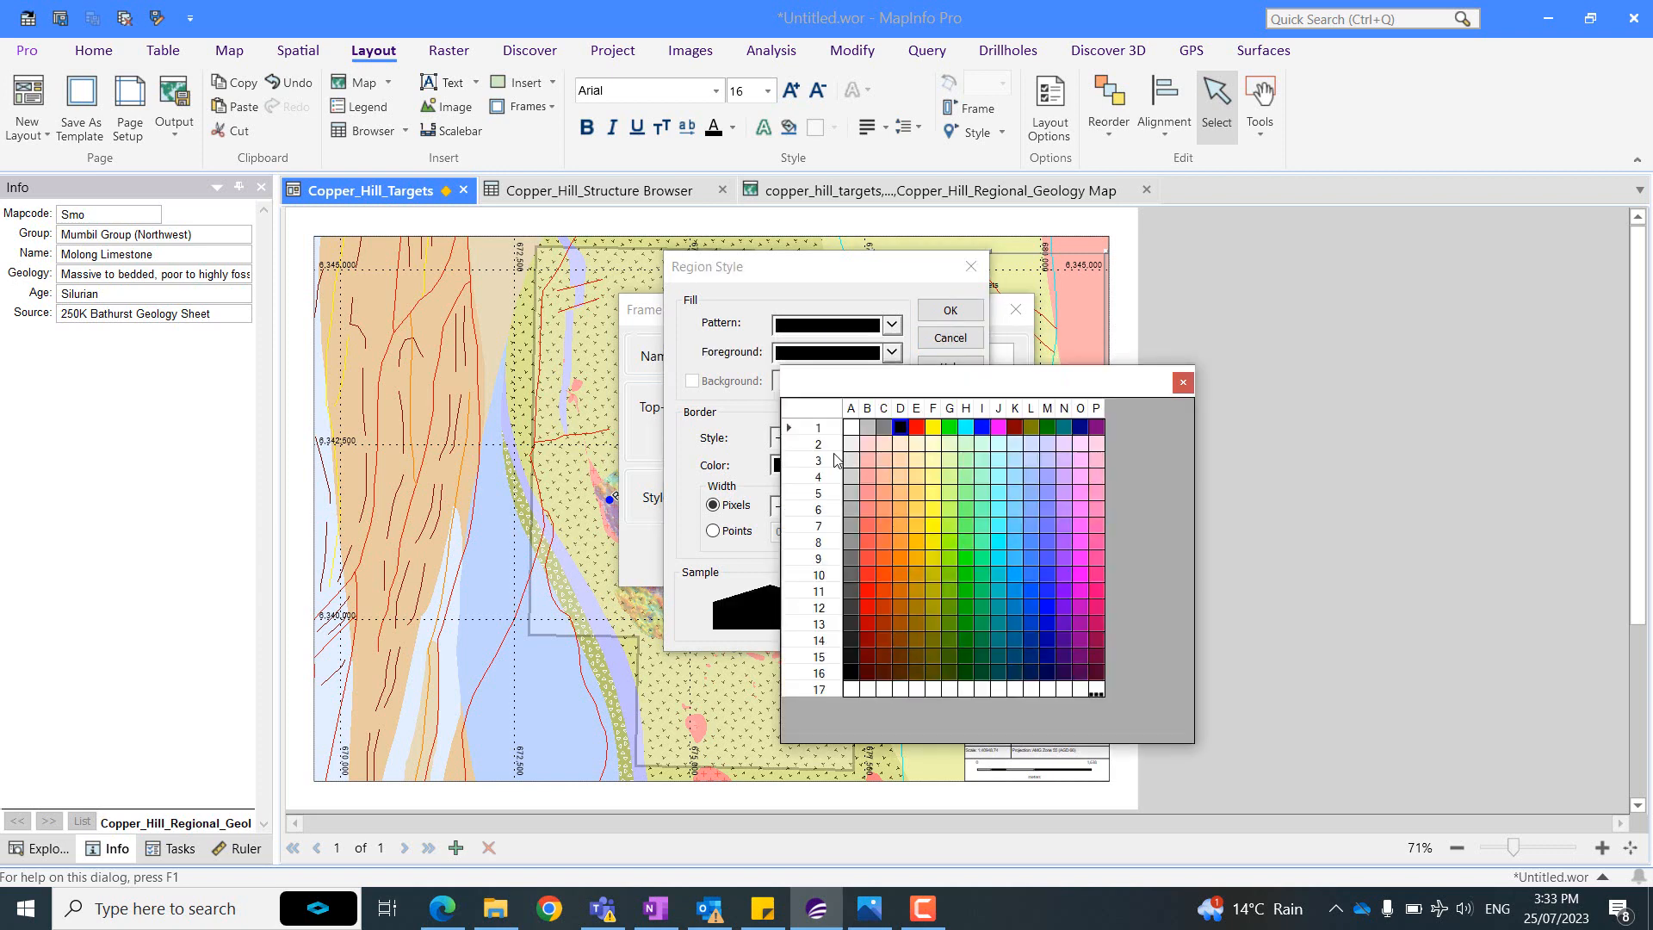
pyautogui.click(851, 431)
pyautogui.click(950, 310)
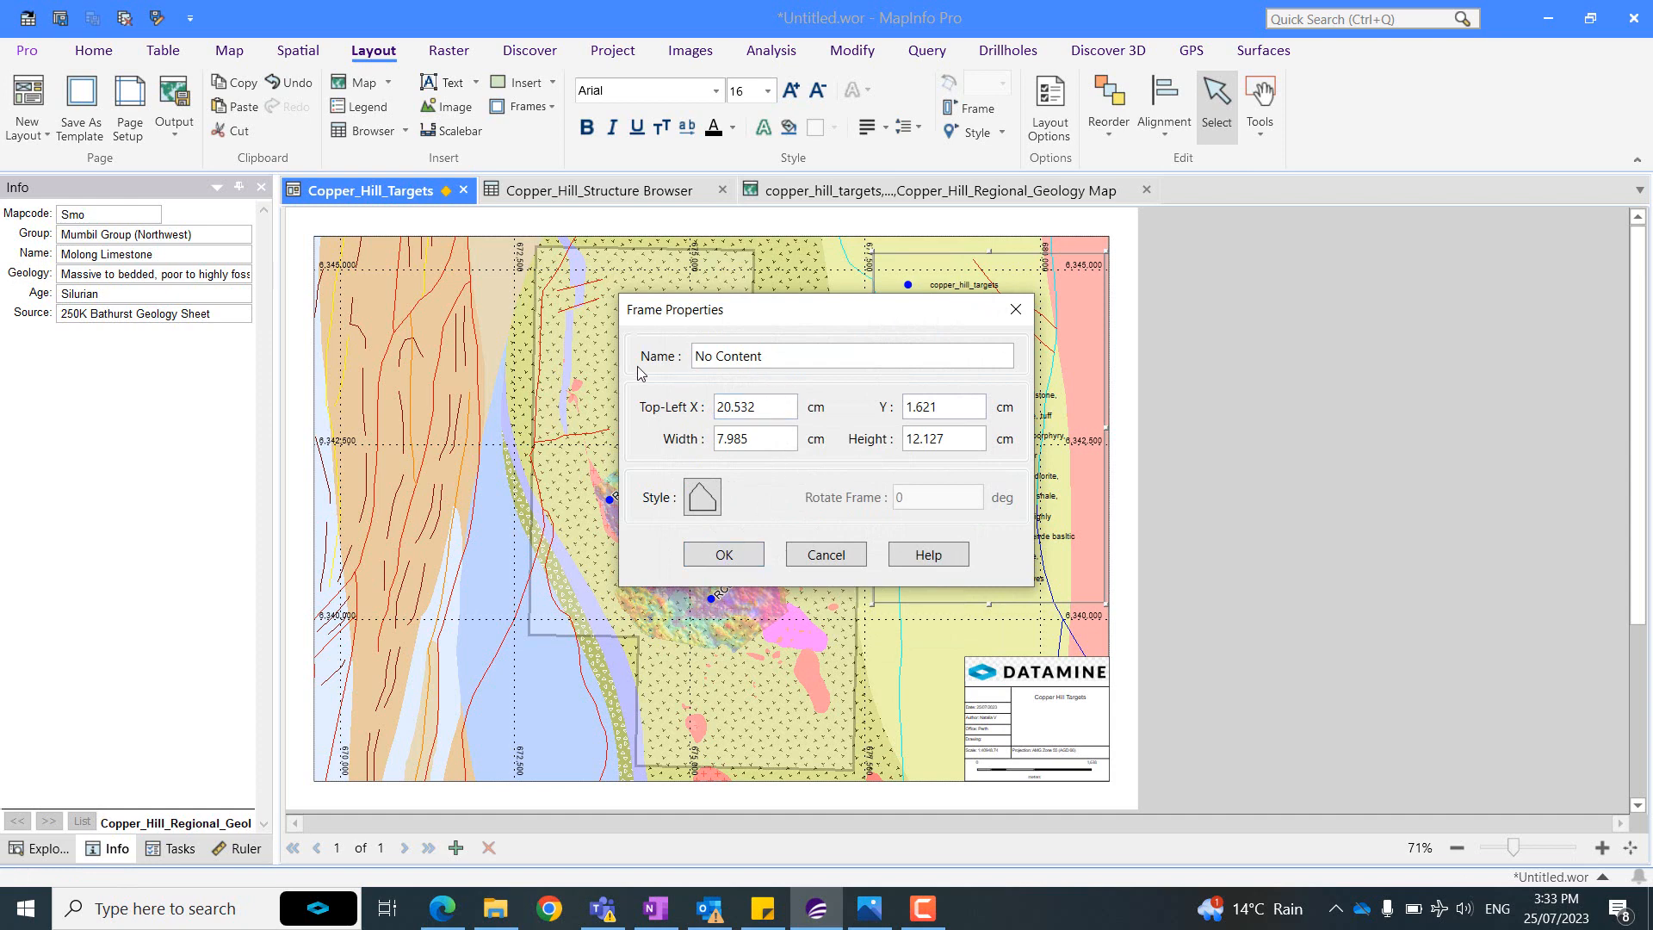
# Clear the new frame's name and apply the frame properties.
pyautogui.moveTo(808, 351); pyautogui.dragTo(652, 361)
pyautogui.press('Delete')
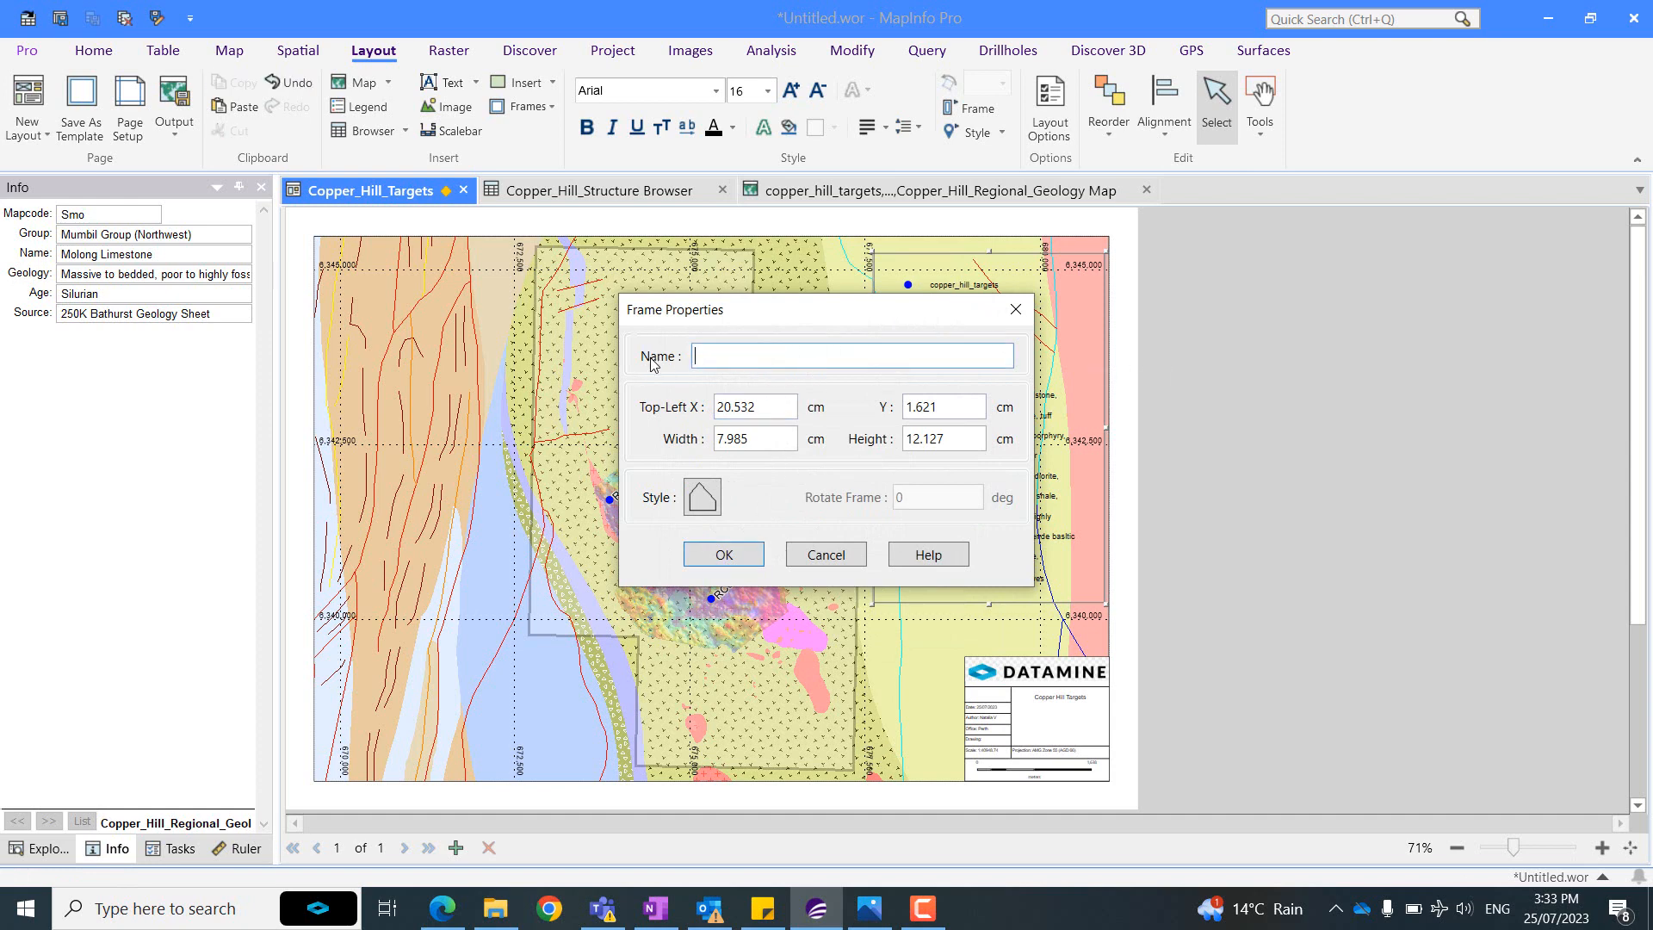
pyautogui.click(757, 553)
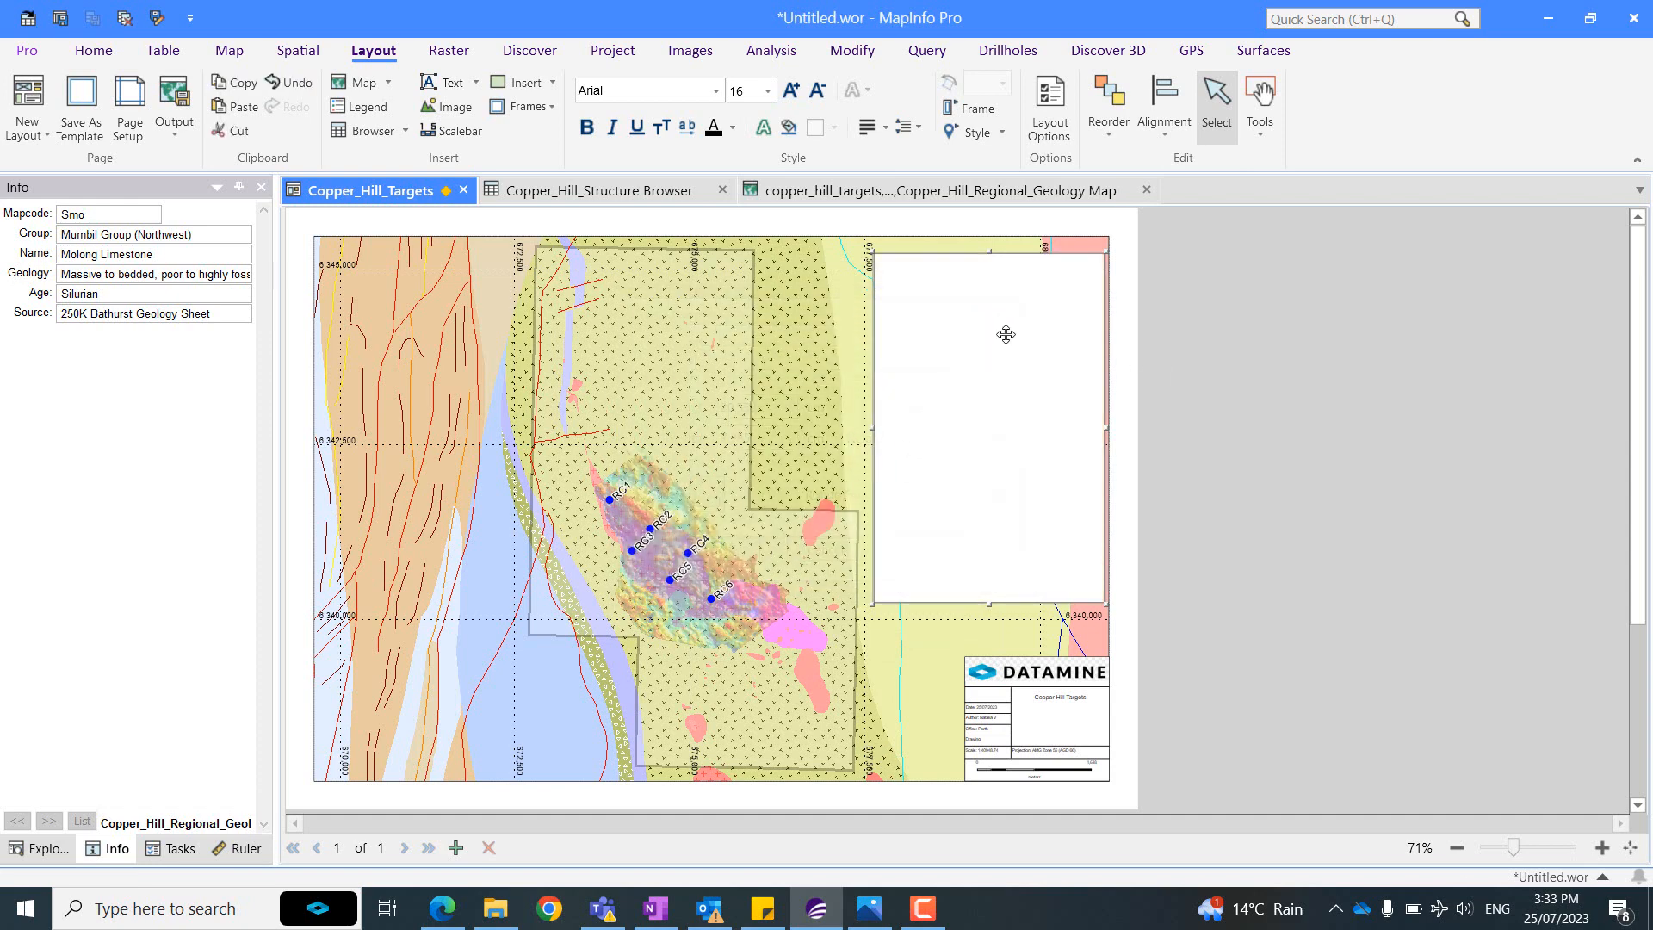
# Send the white frame to the back, followed by the main map frame, so the white box sits between map and legends.
pyautogui.rightClick(1050, 256)
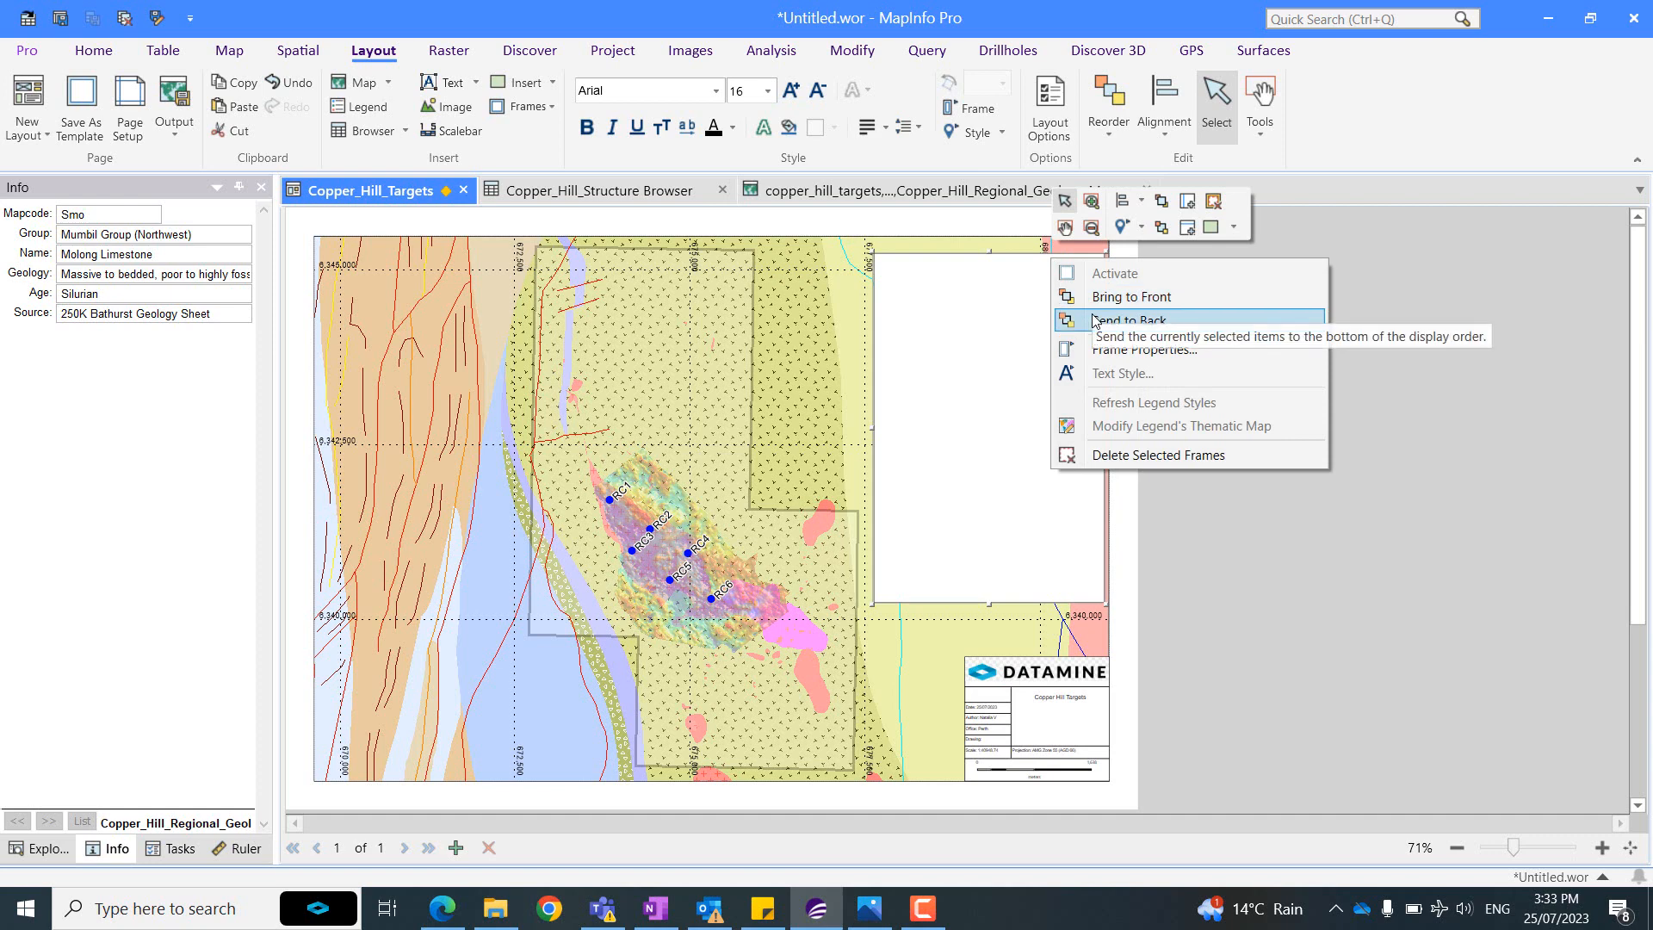
pyautogui.click(1101, 320)
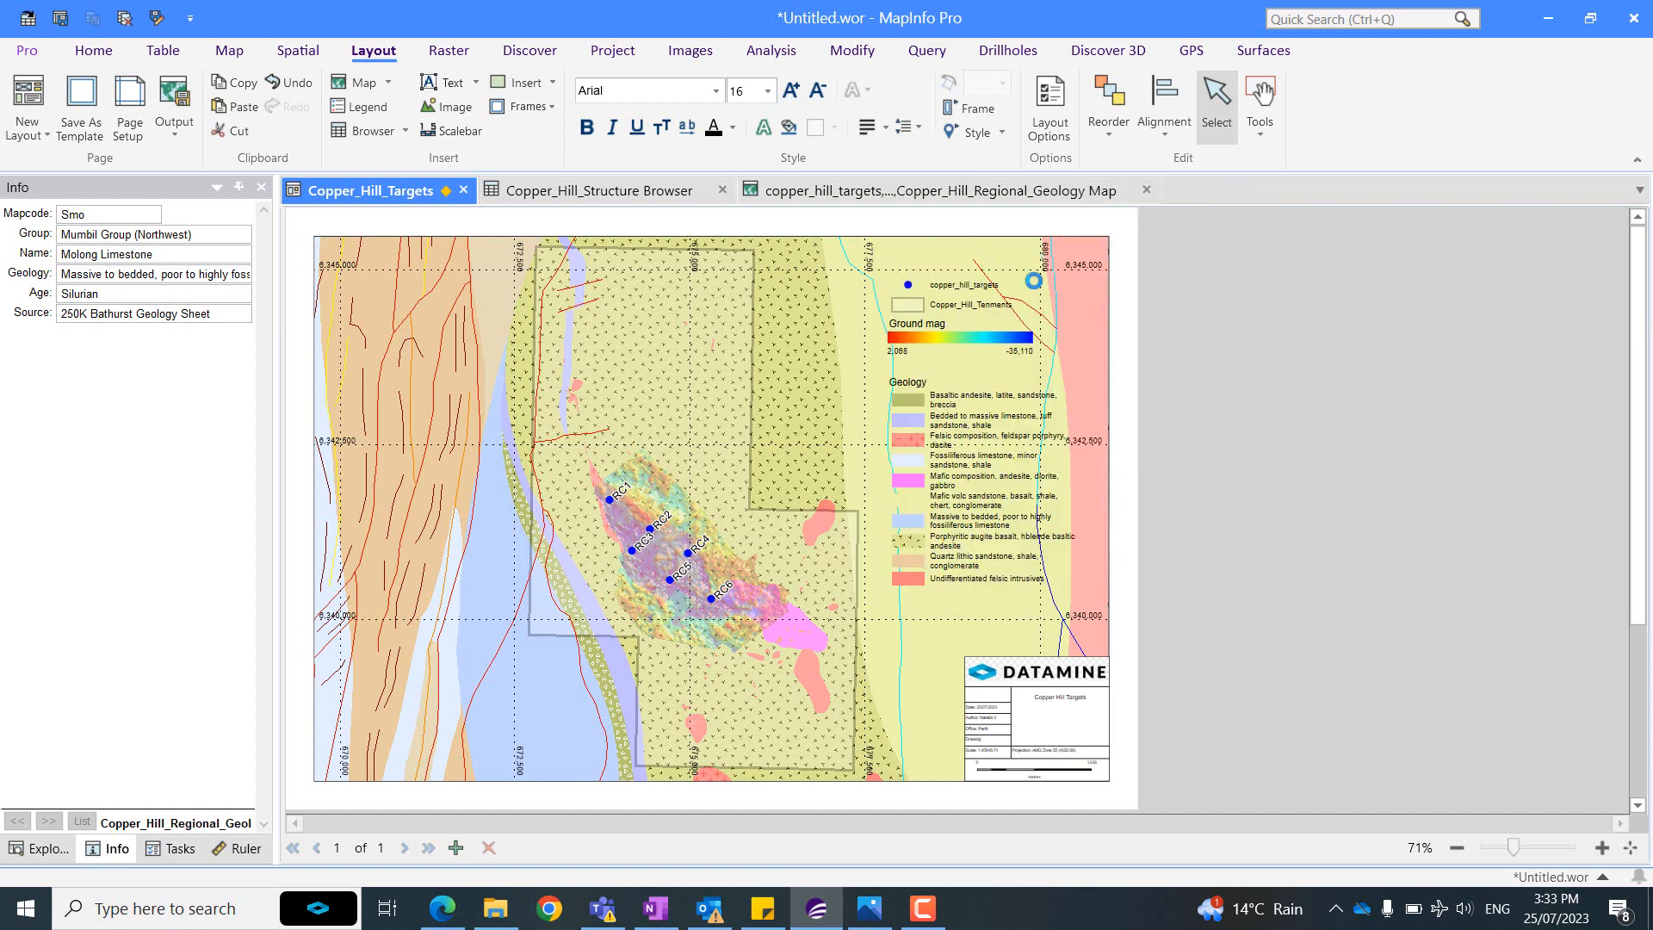
pyautogui.click(797, 236)
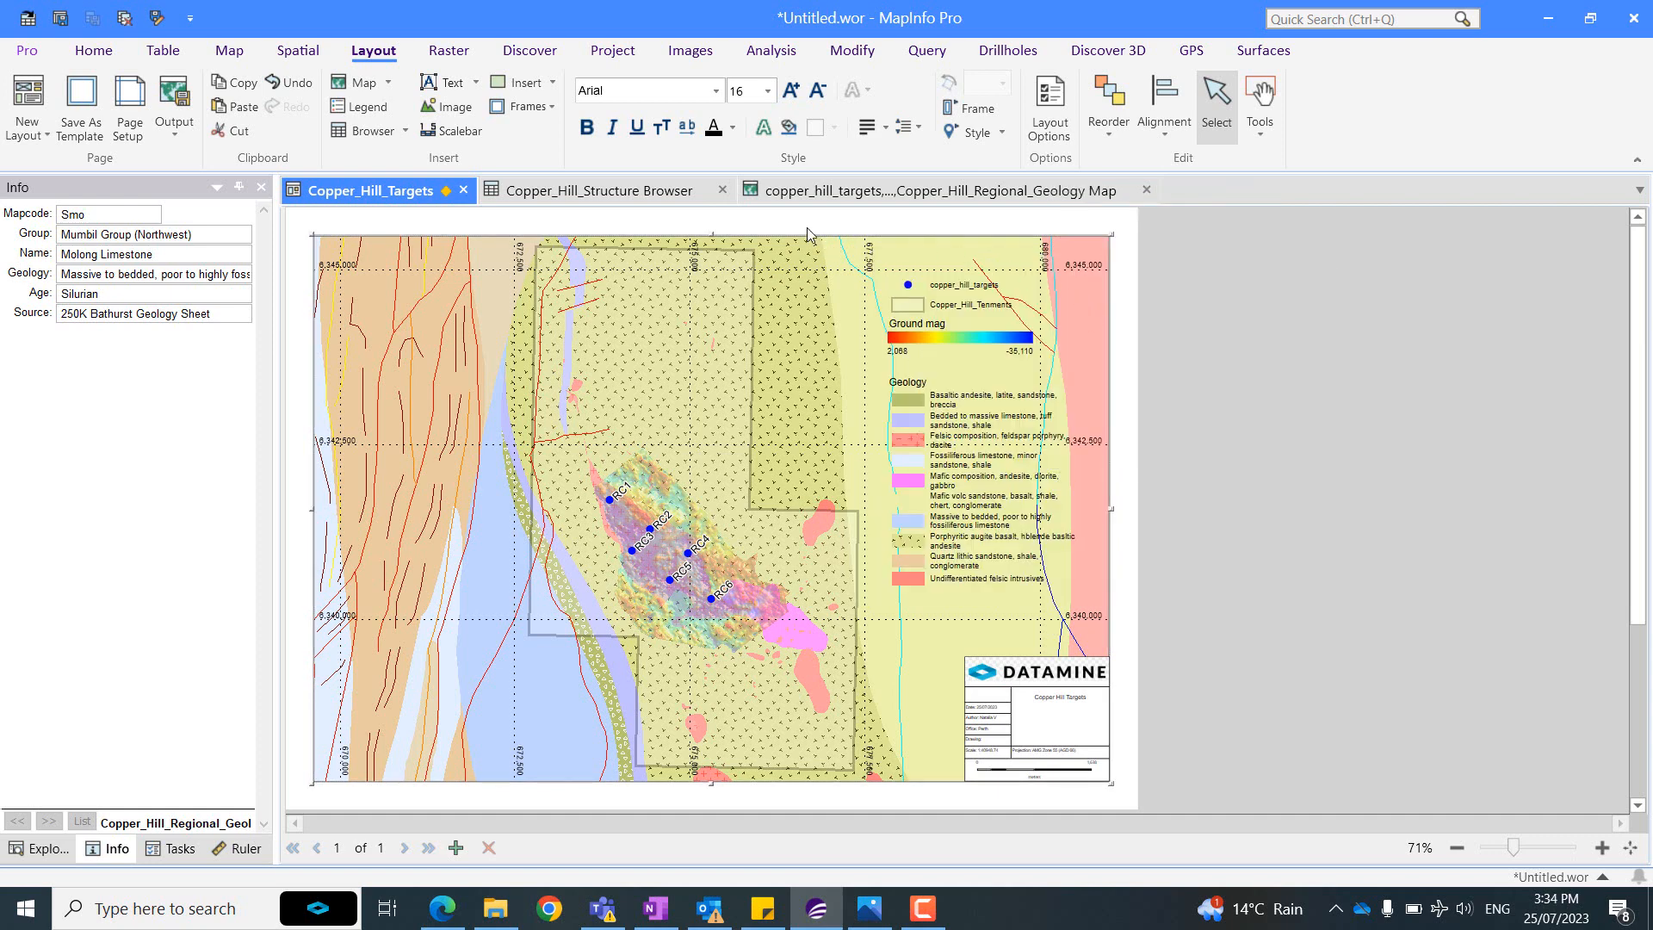
pyautogui.rightClick(764, 237)
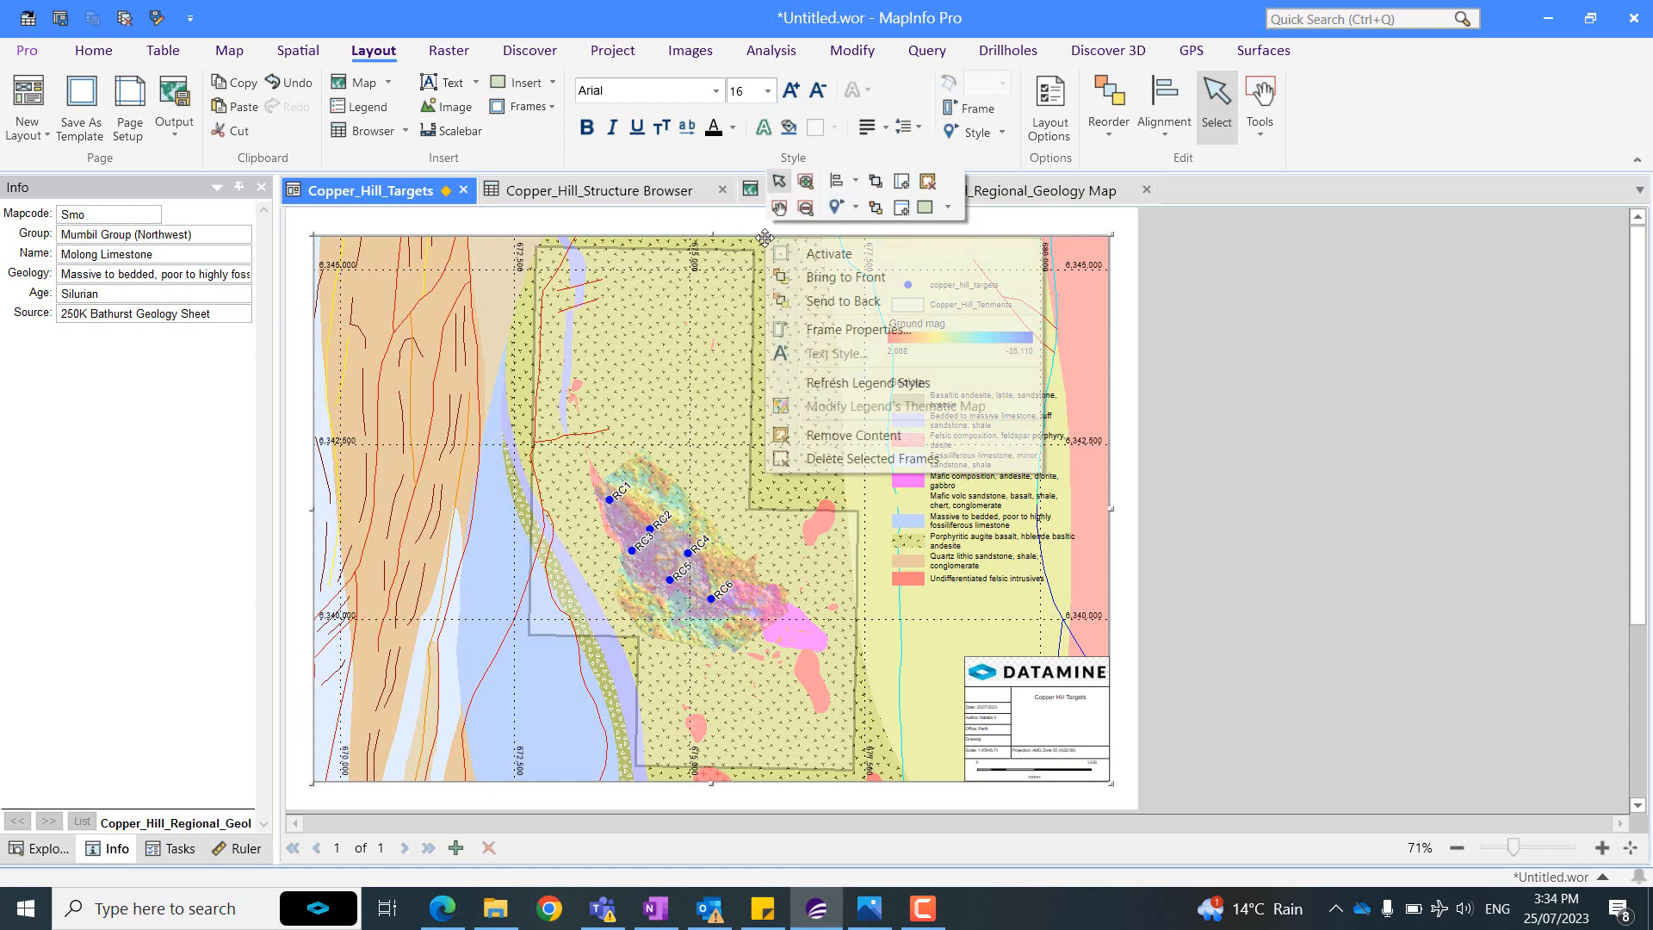
pyautogui.click(814, 303)
pyautogui.press('F10')
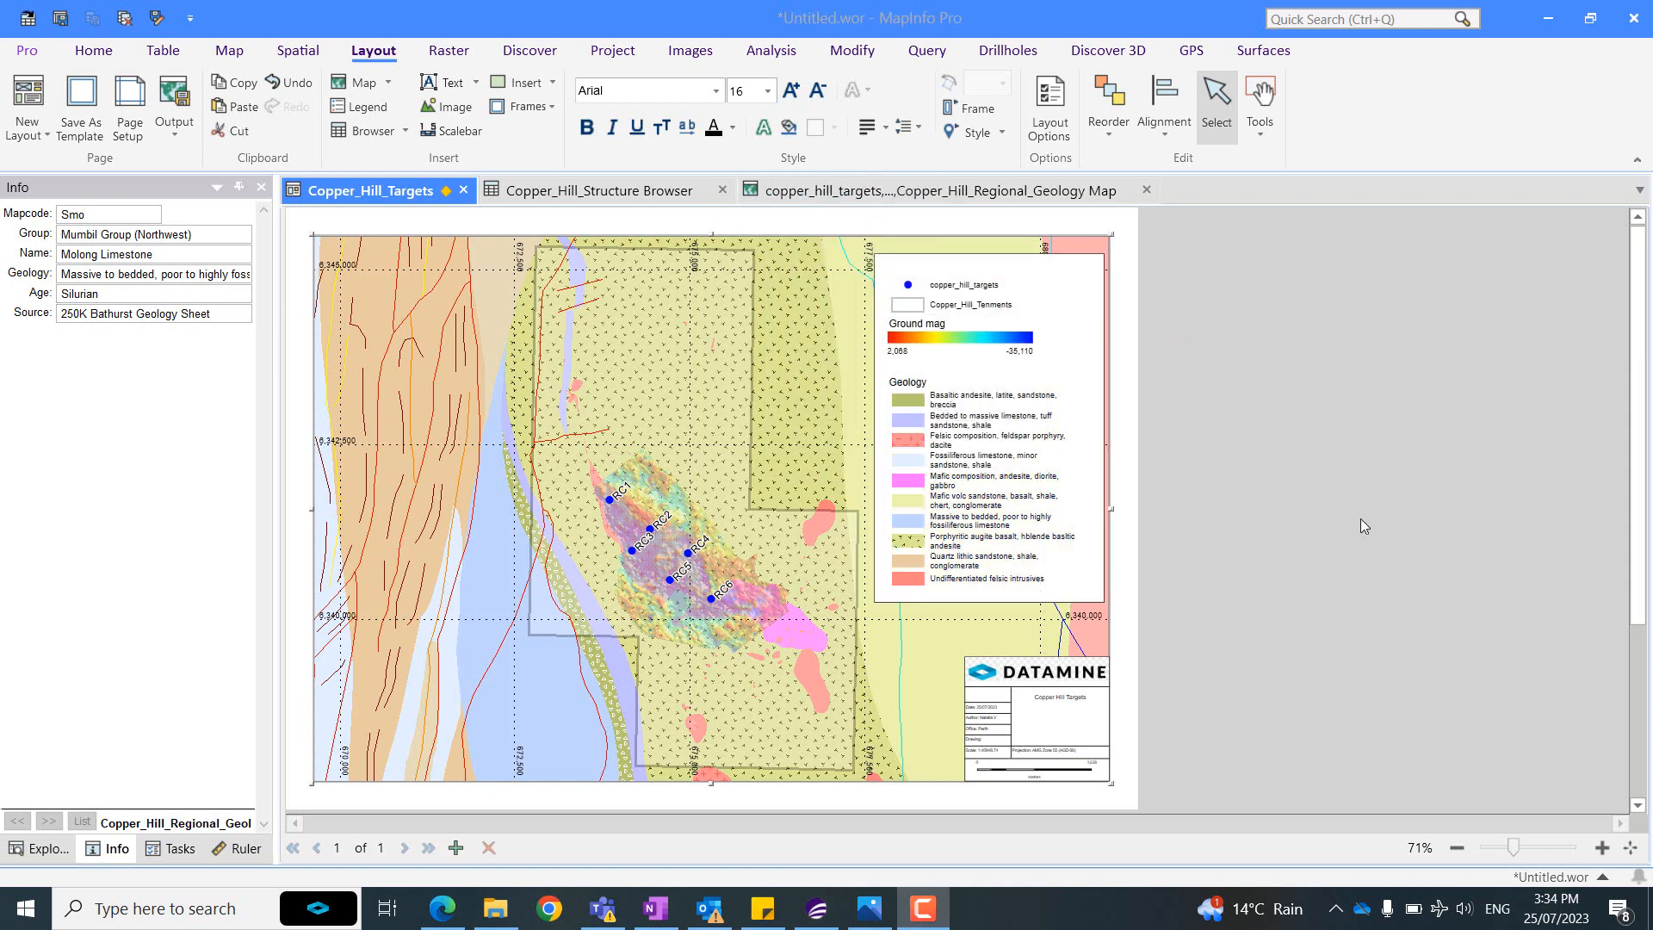
# Narrow the white frame slightly from its left edge and shift the copper_hill_targets legend slightly right inside it.
pyautogui.click(1068, 294)
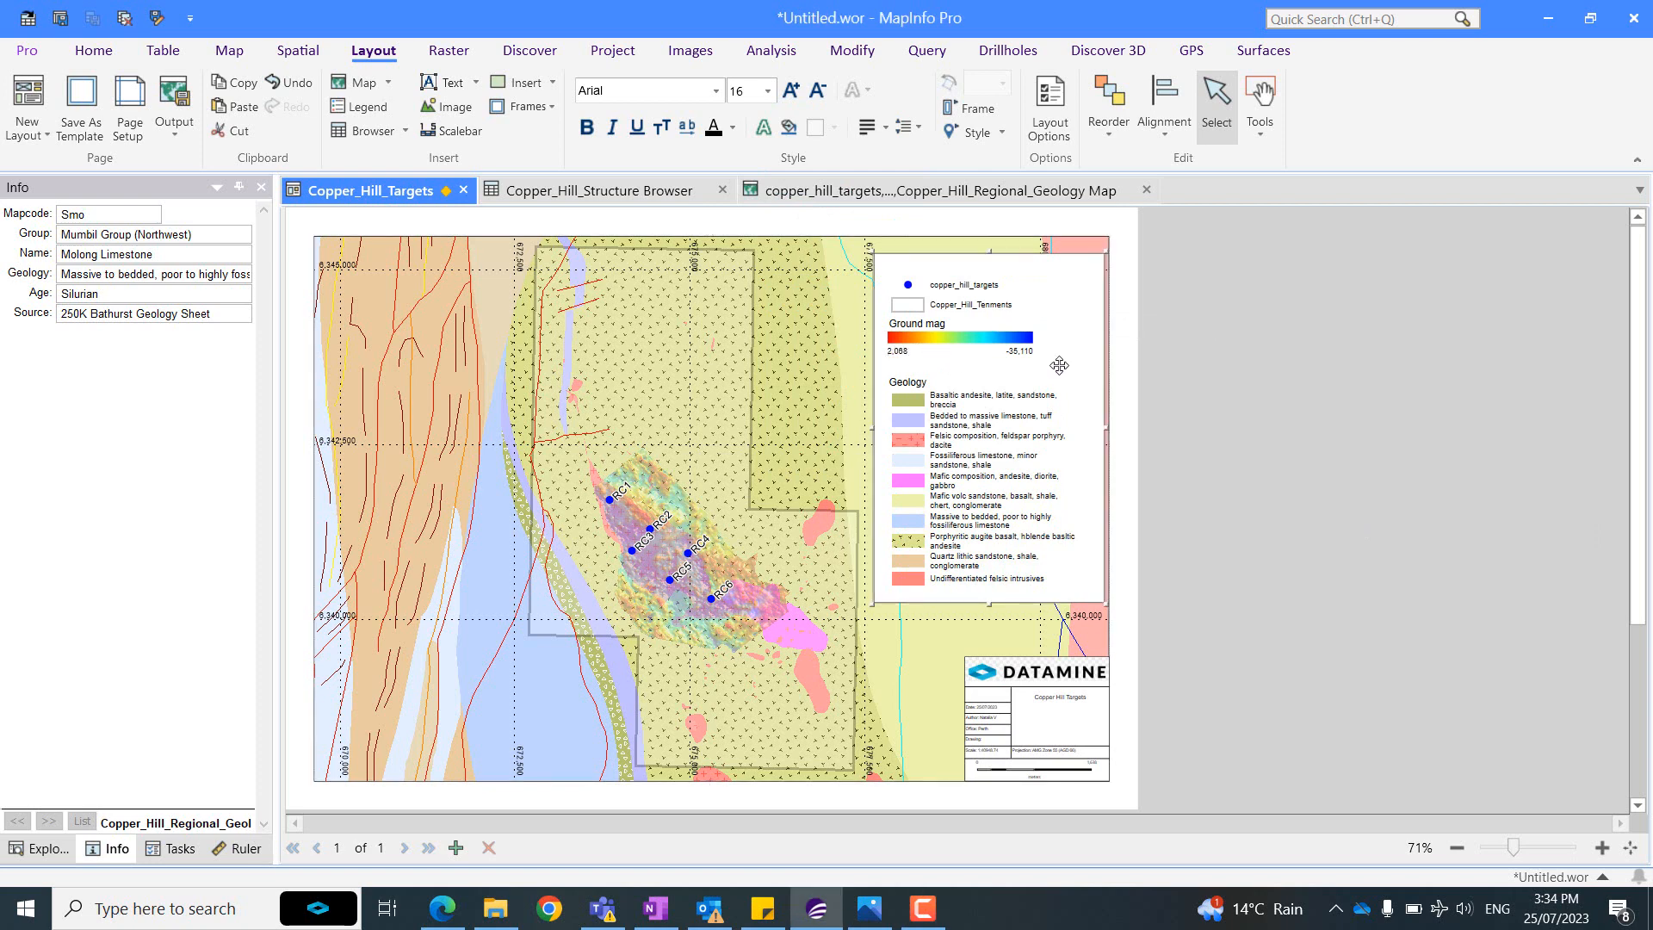
pyautogui.moveTo(872, 427); pyautogui.dragTo(874, 427)
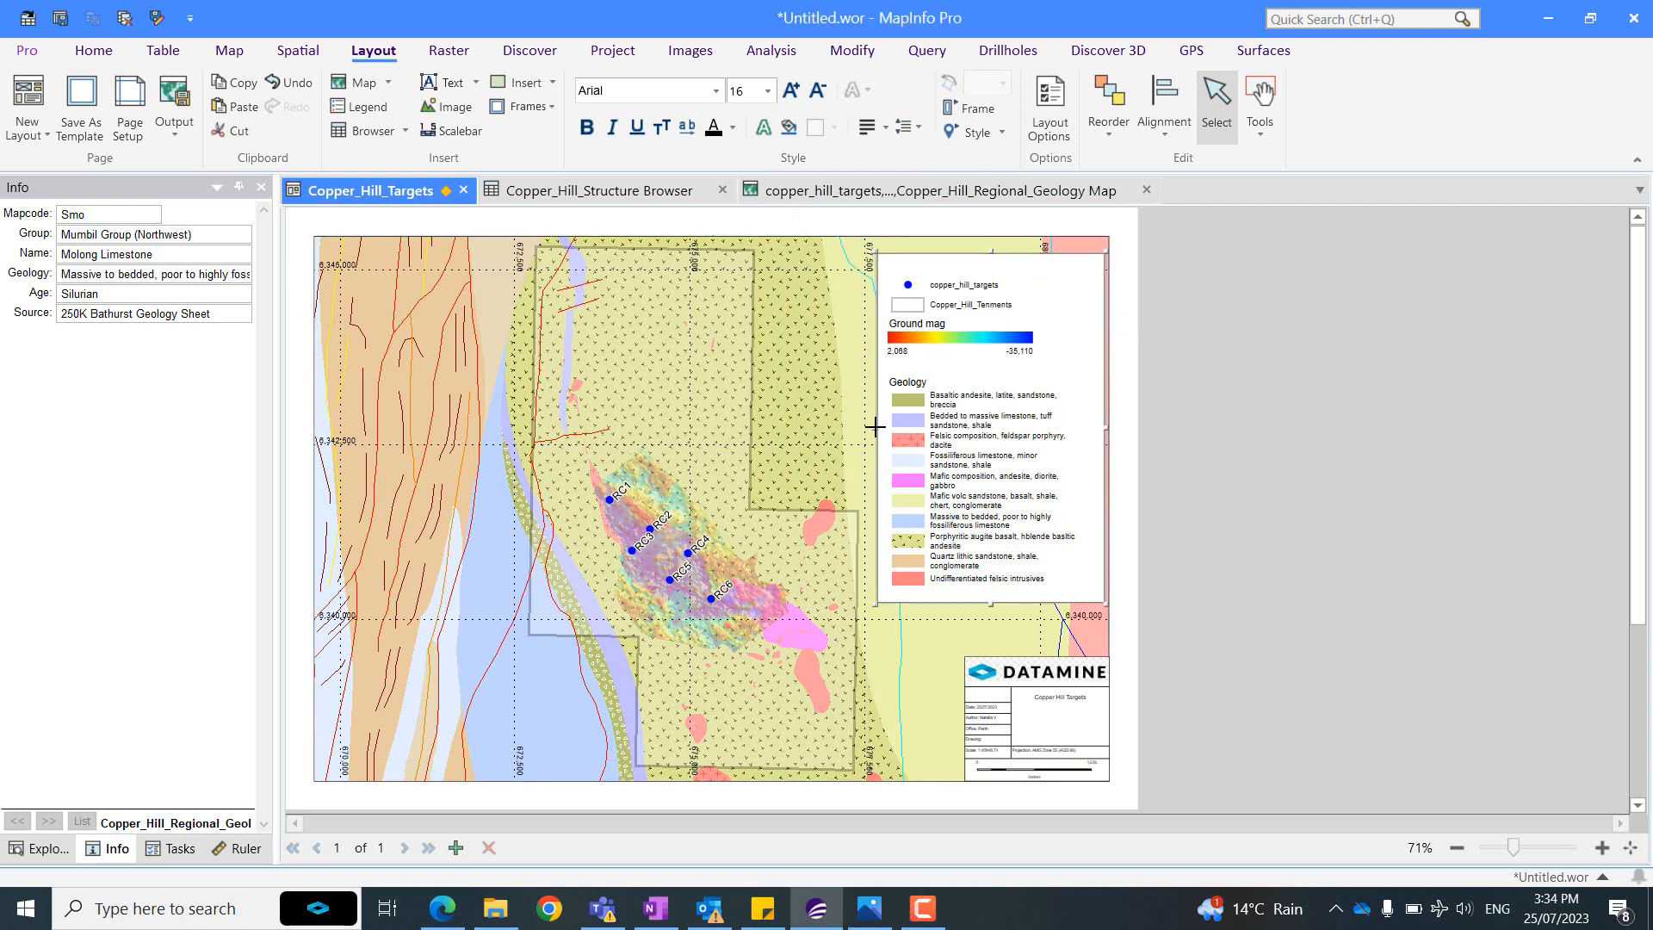
pyautogui.click(1603, 848)
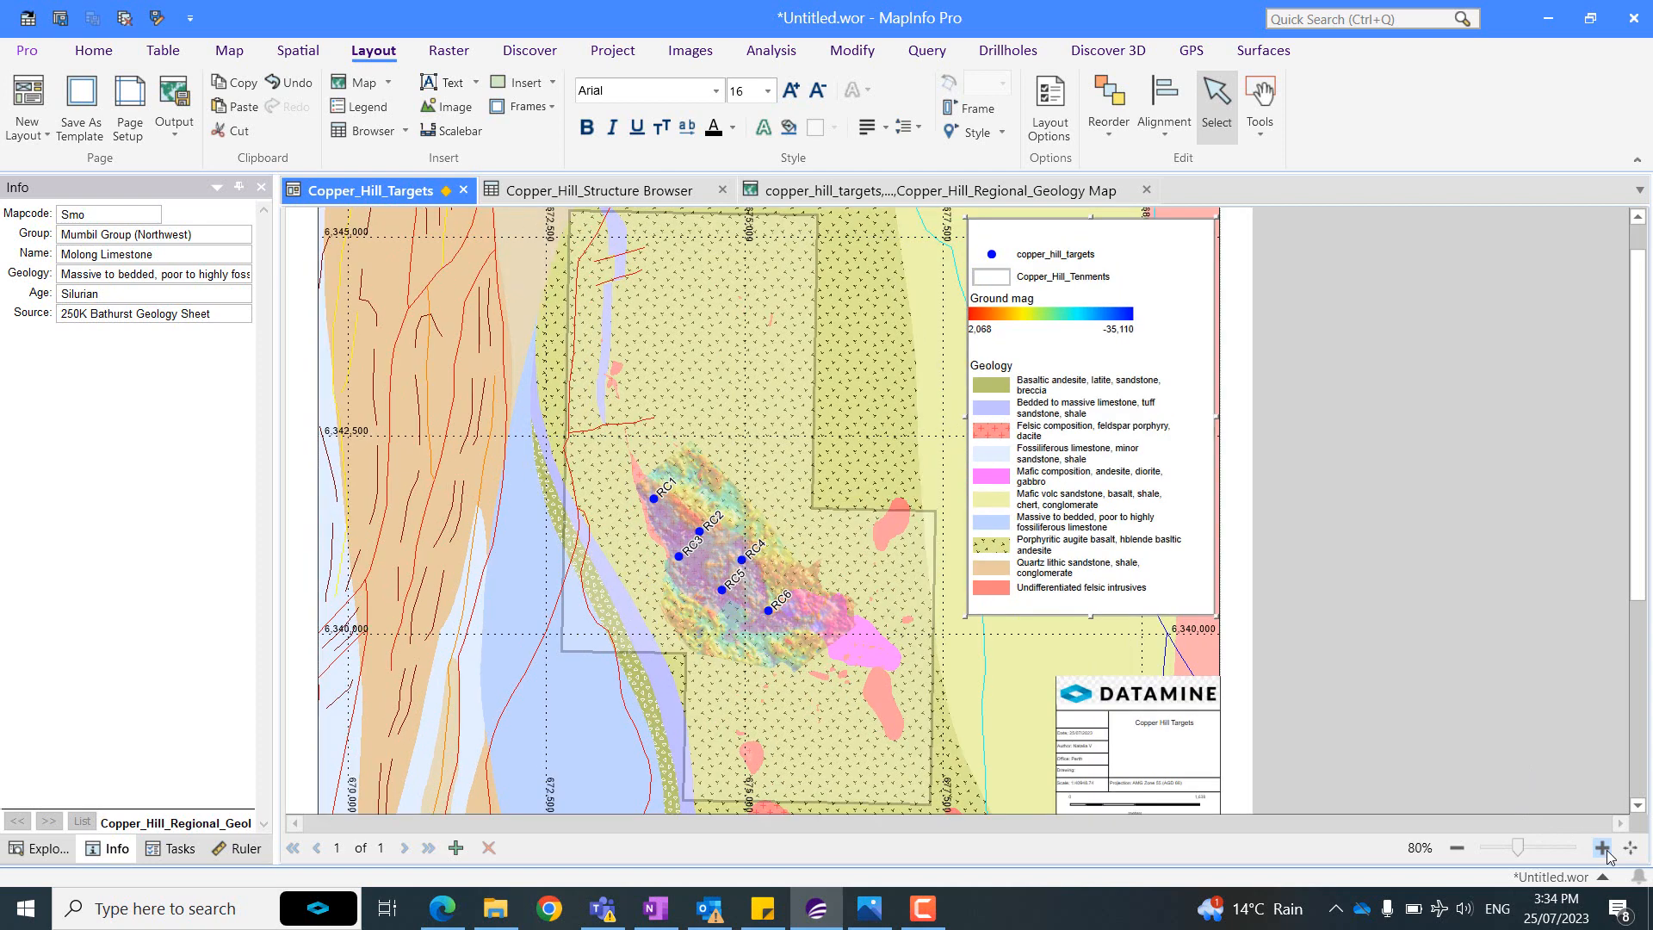
pyautogui.click(1637, 216)
pyautogui.click(1637, 216)
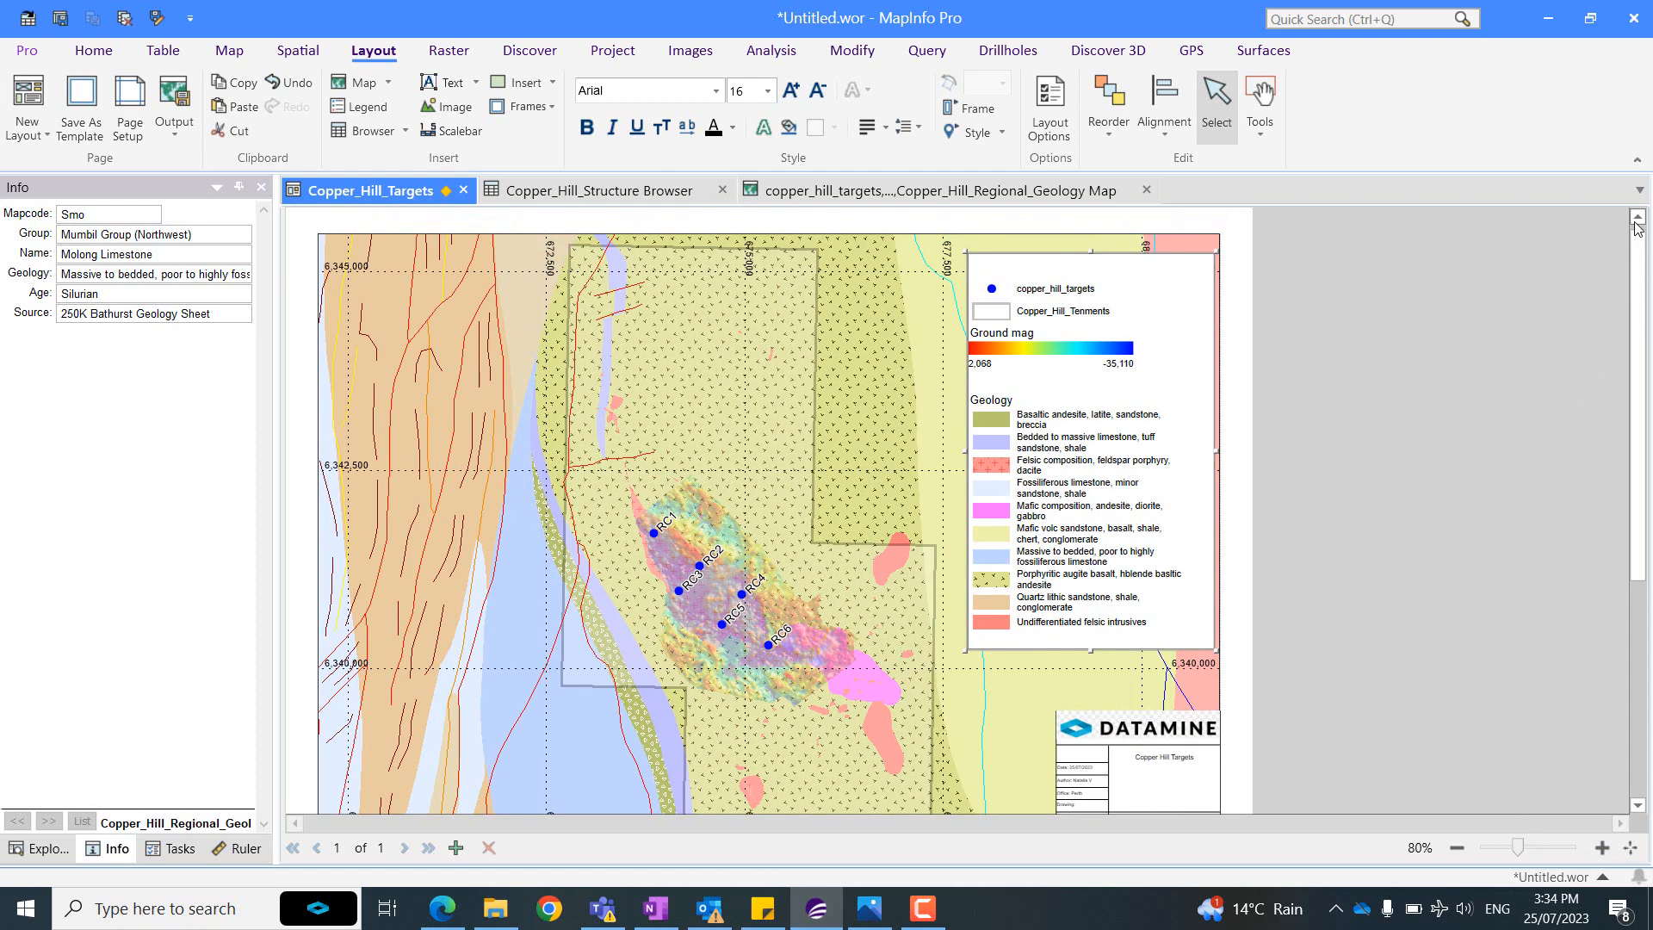
pyautogui.click(1018, 294)
pyautogui.moveTo(1069, 290); pyautogui.dragTo(1086, 289)
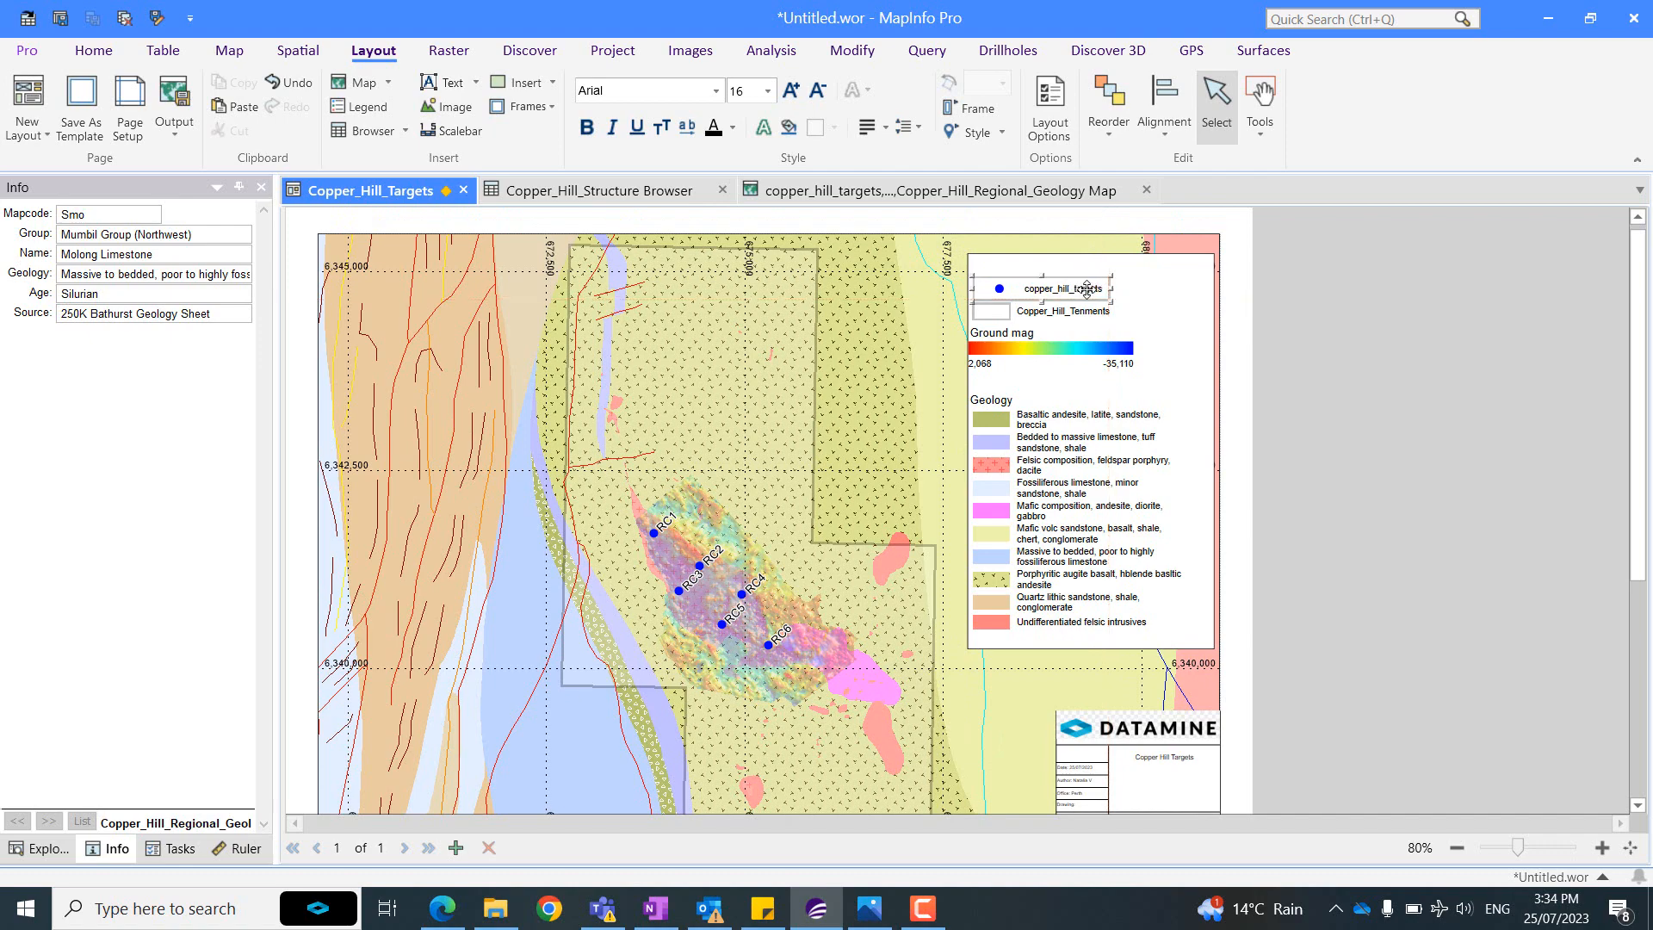
# Change the copper_hill_targets legend label to "Targets".
pyautogui.doubleClick(1086, 287)
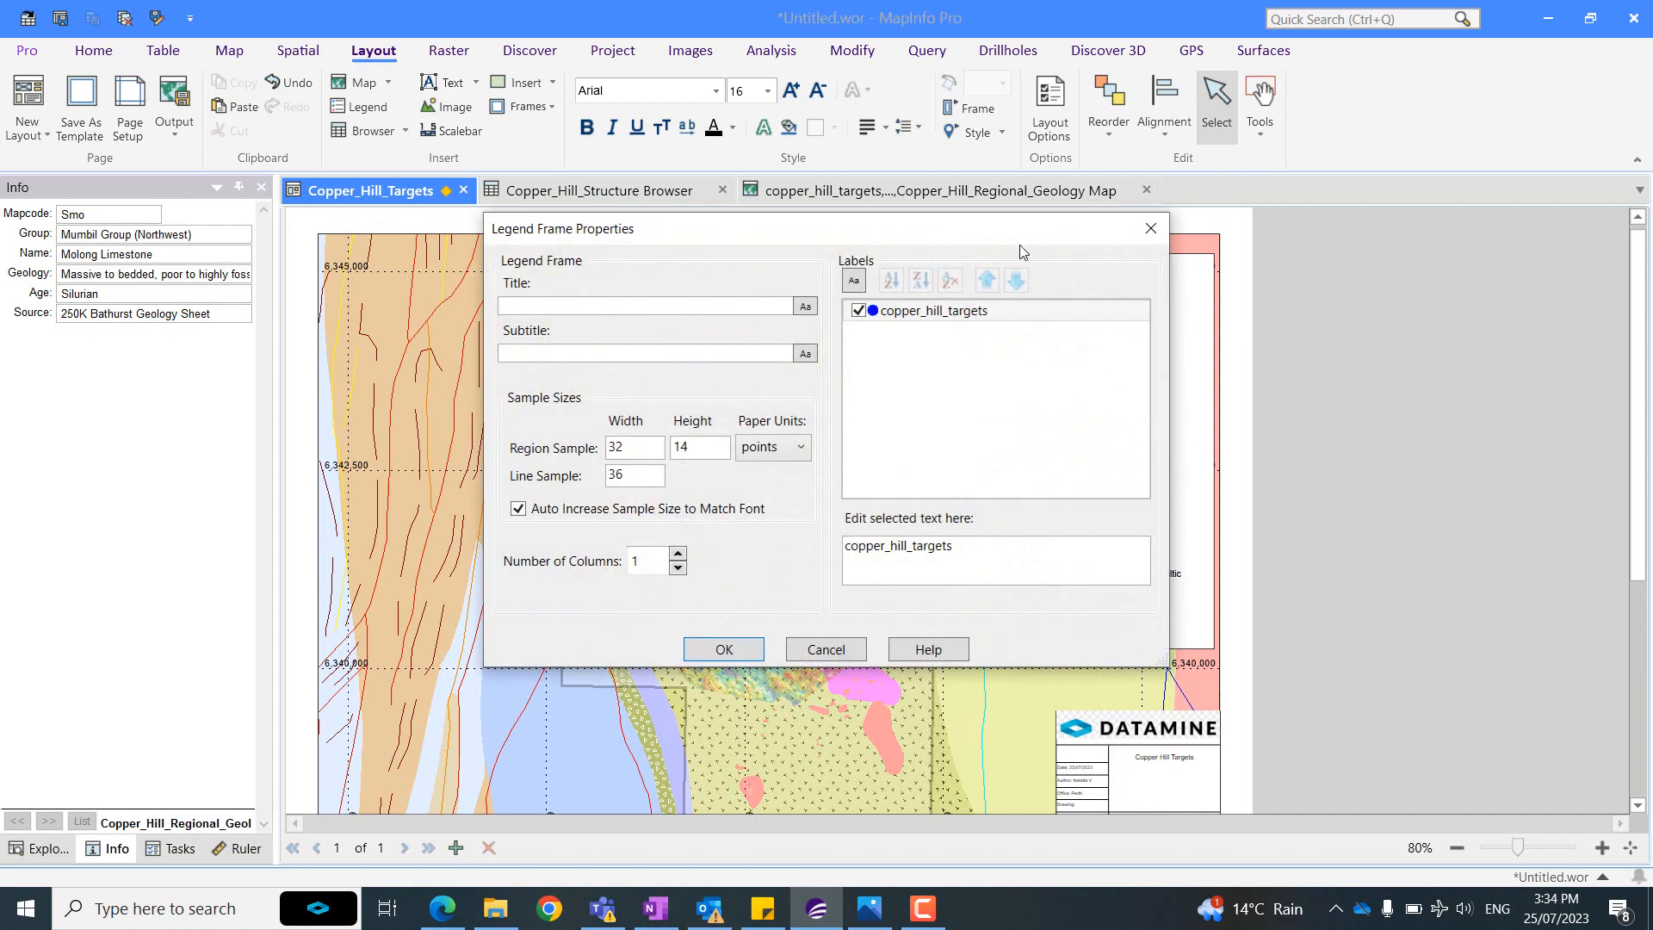
pyautogui.click(1151, 234)
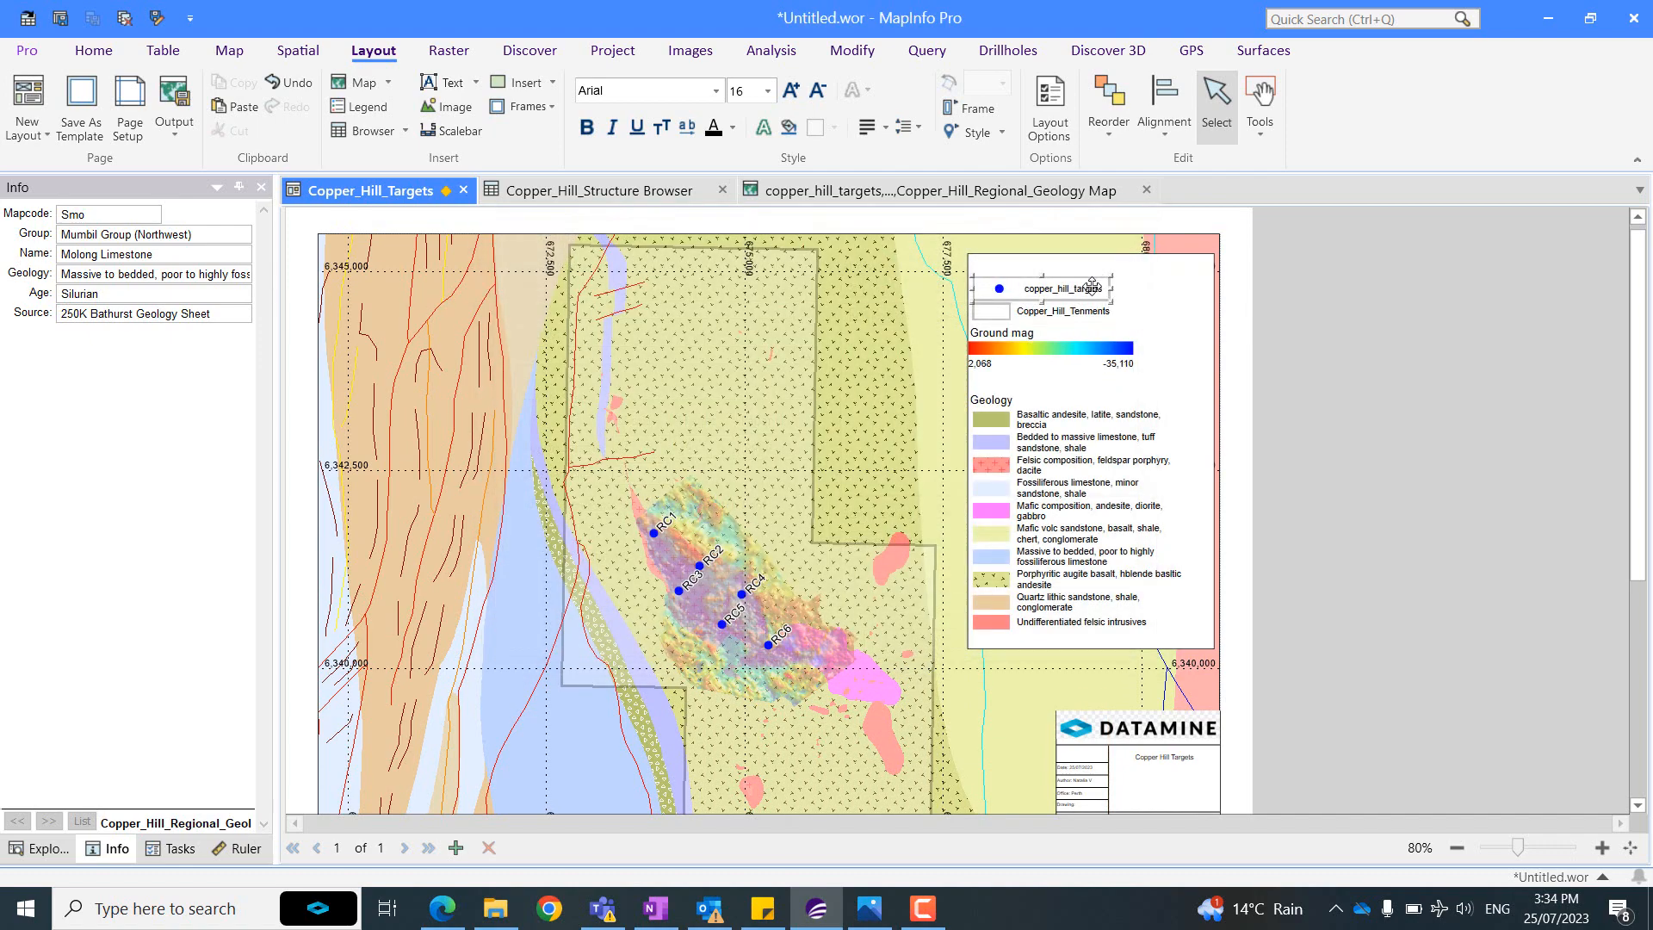
pyautogui.doubleClick(1092, 286)
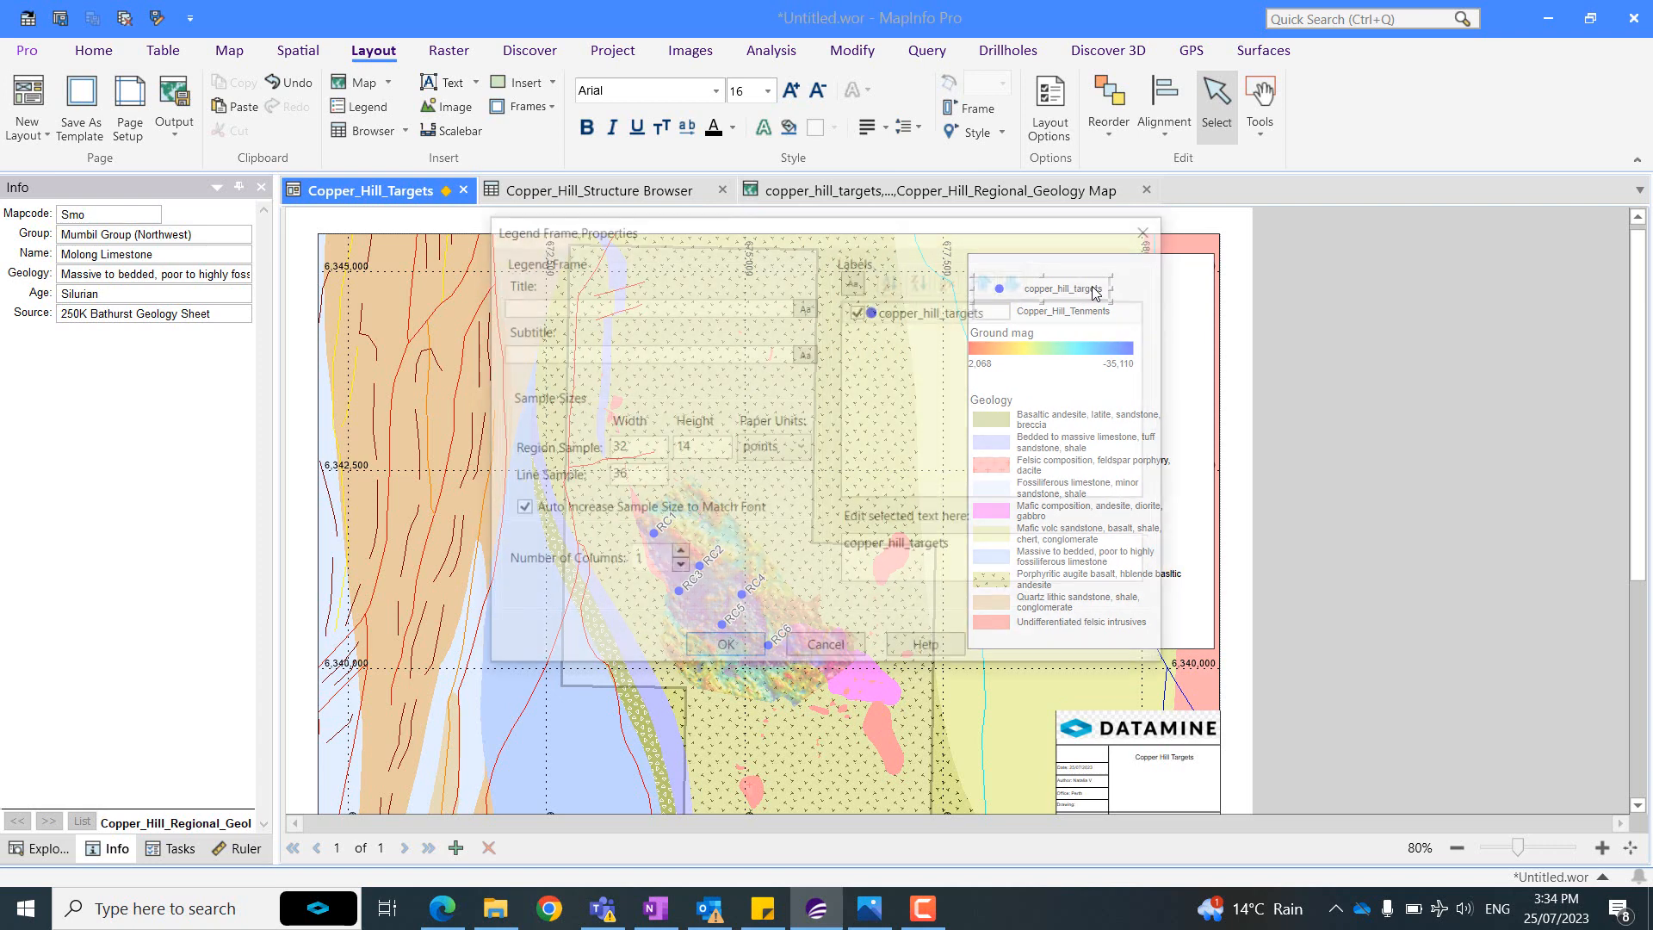
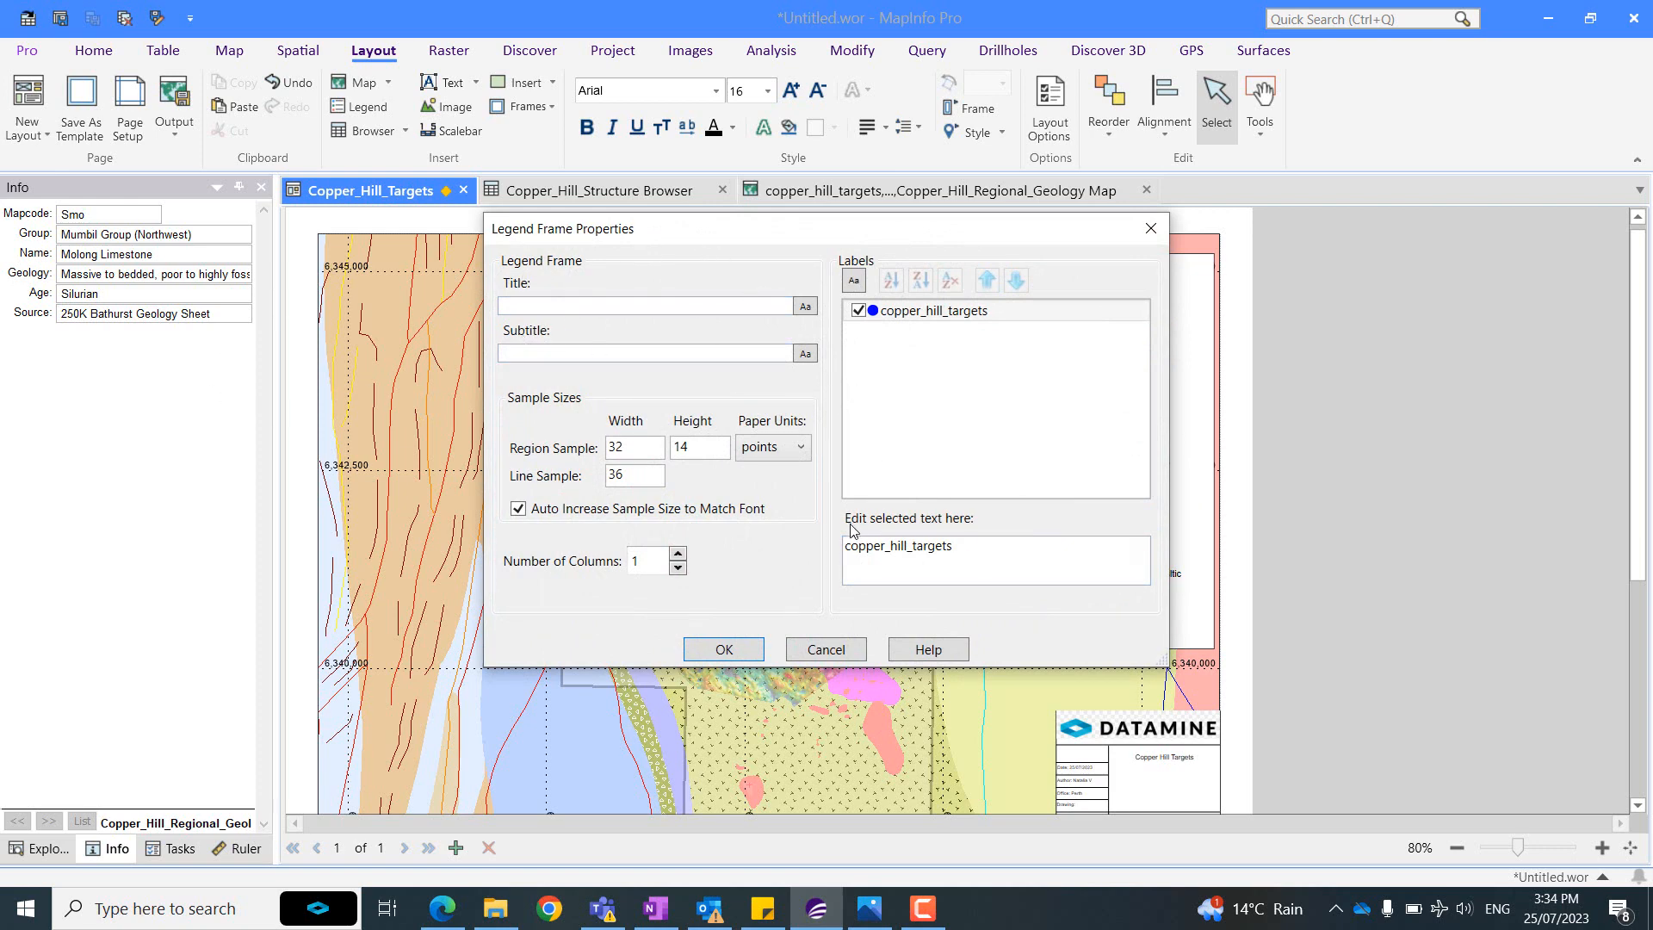
pyautogui.moveTo(954, 546); pyautogui.dragTo(843, 550)
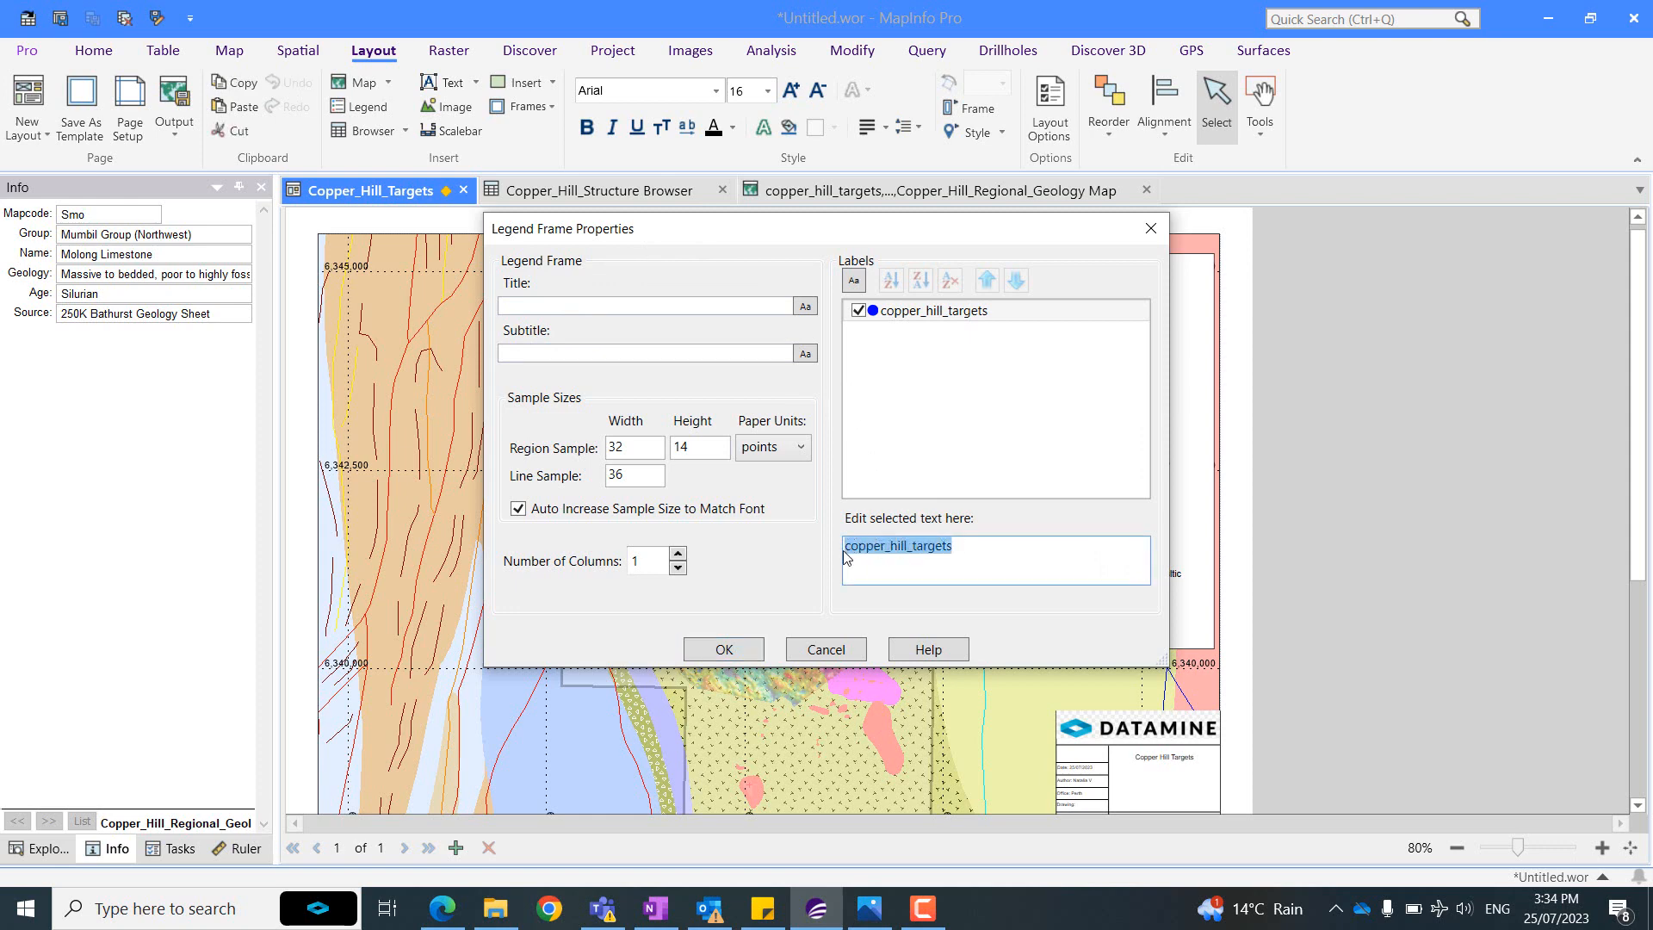
pyautogui.press('BackSpace')
pyautogui.write('Tr')
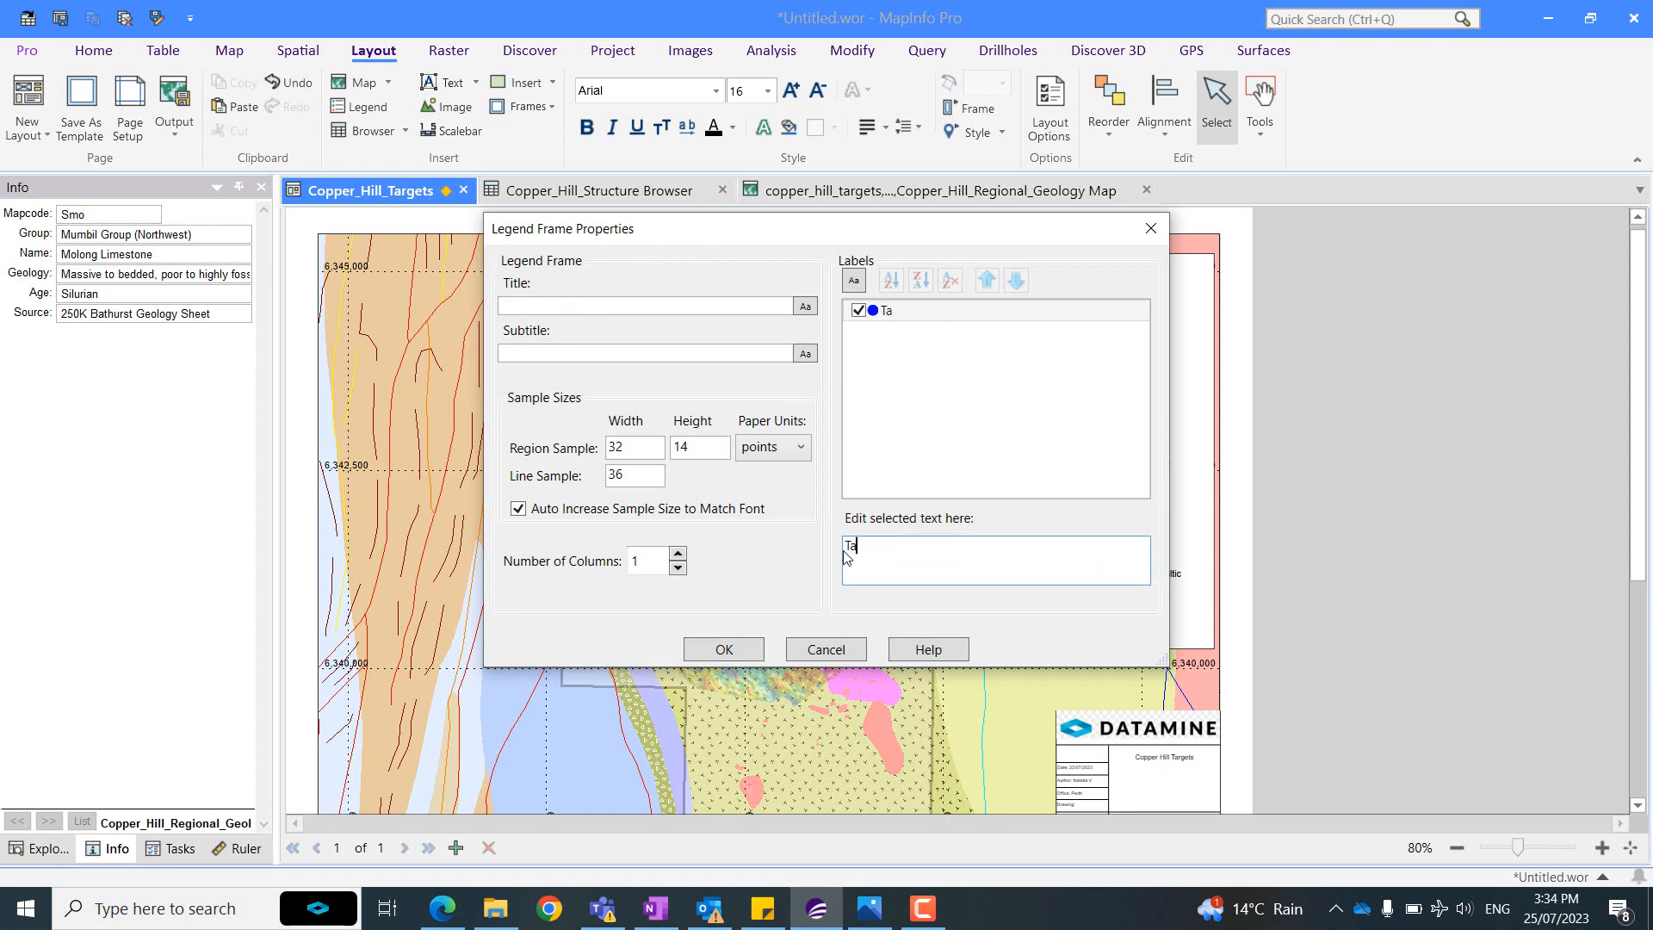
pyautogui.write('rgets')
pyautogui.click(721, 650)
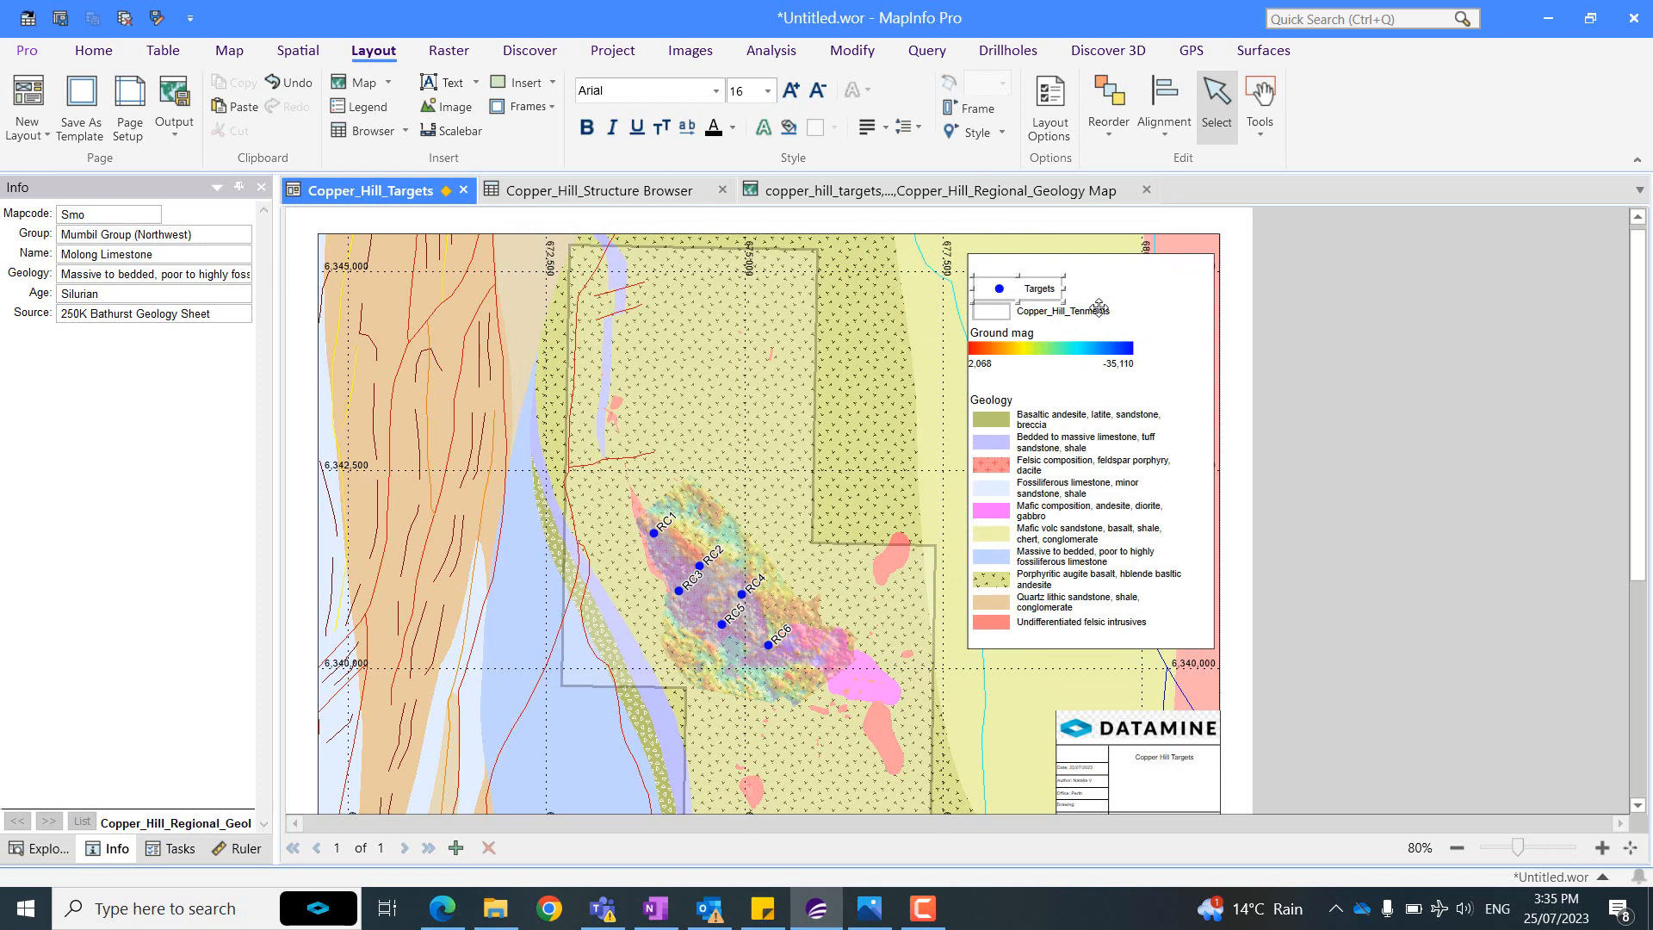
# Change the Copper_Hill_Tenments legend label to "Tenement".
pyautogui.doubleClick(1101, 314)
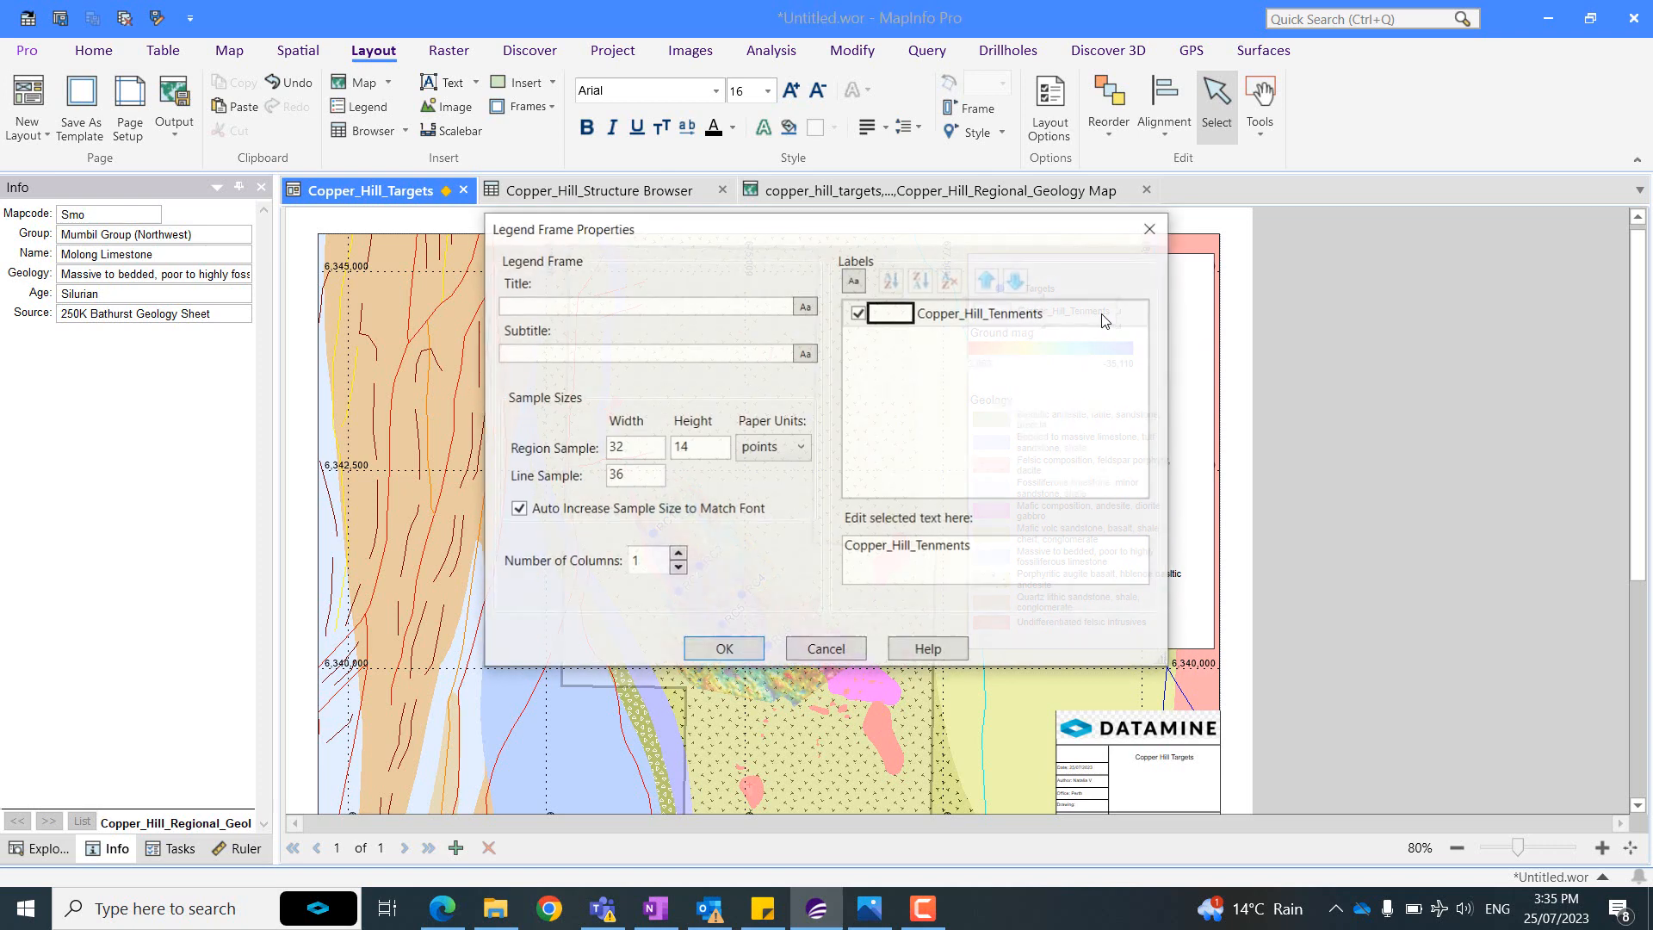
pyautogui.moveTo(983, 549); pyautogui.dragTo(801, 551)
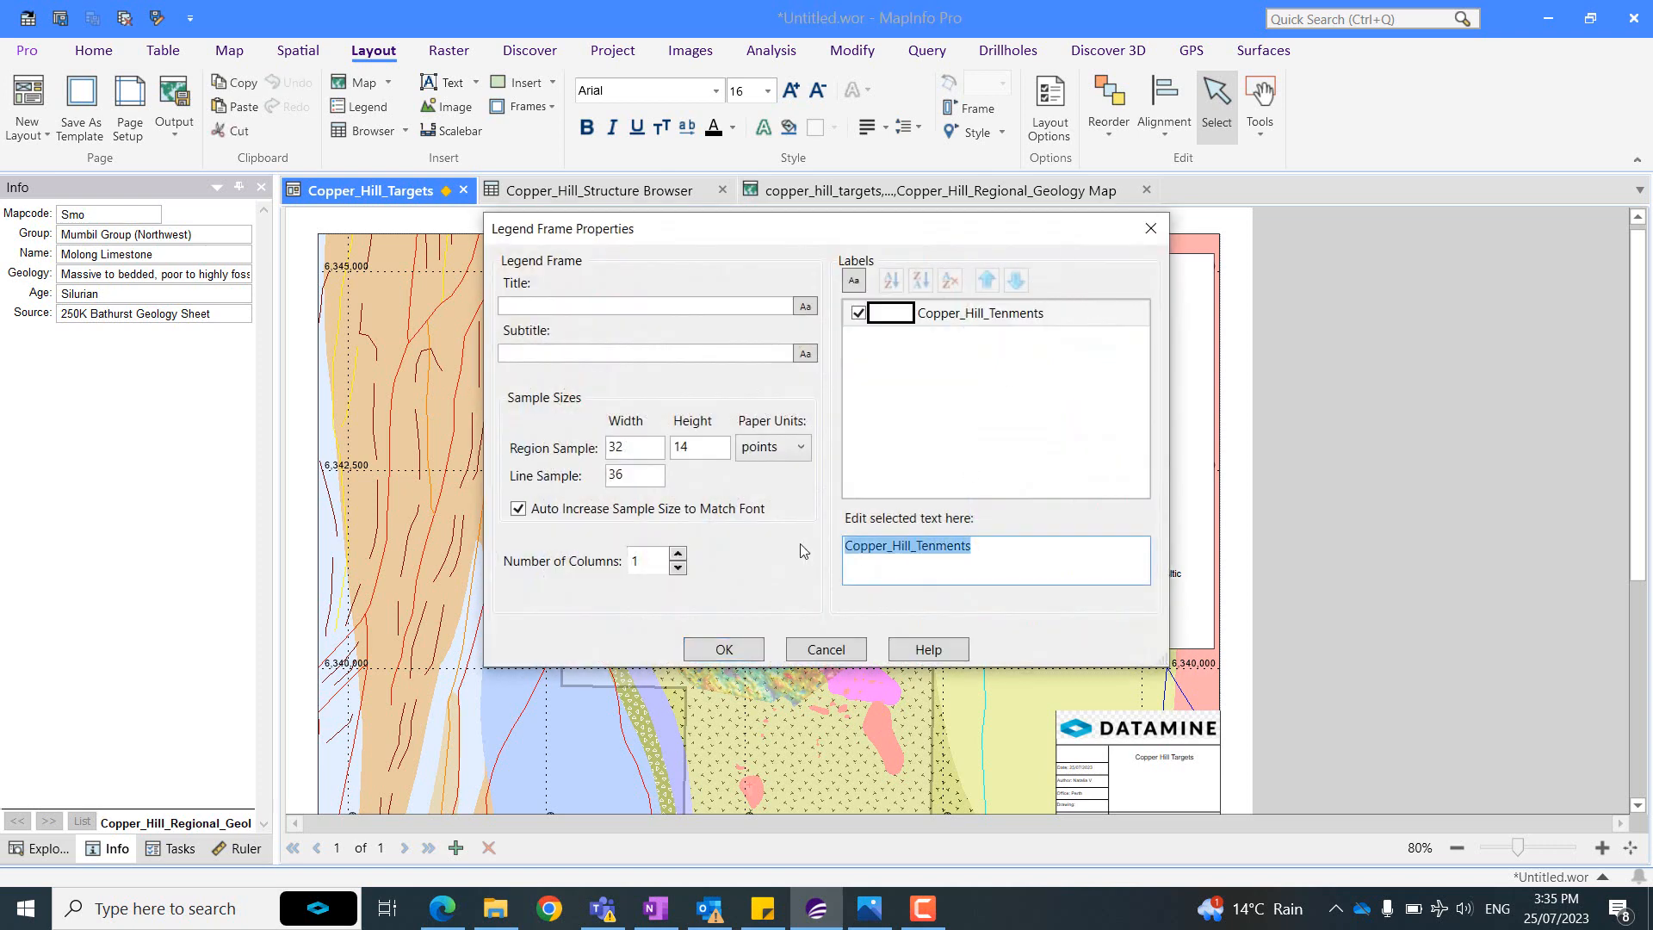
pyautogui.press('BackSpace')
pyautogui.write('Tene')
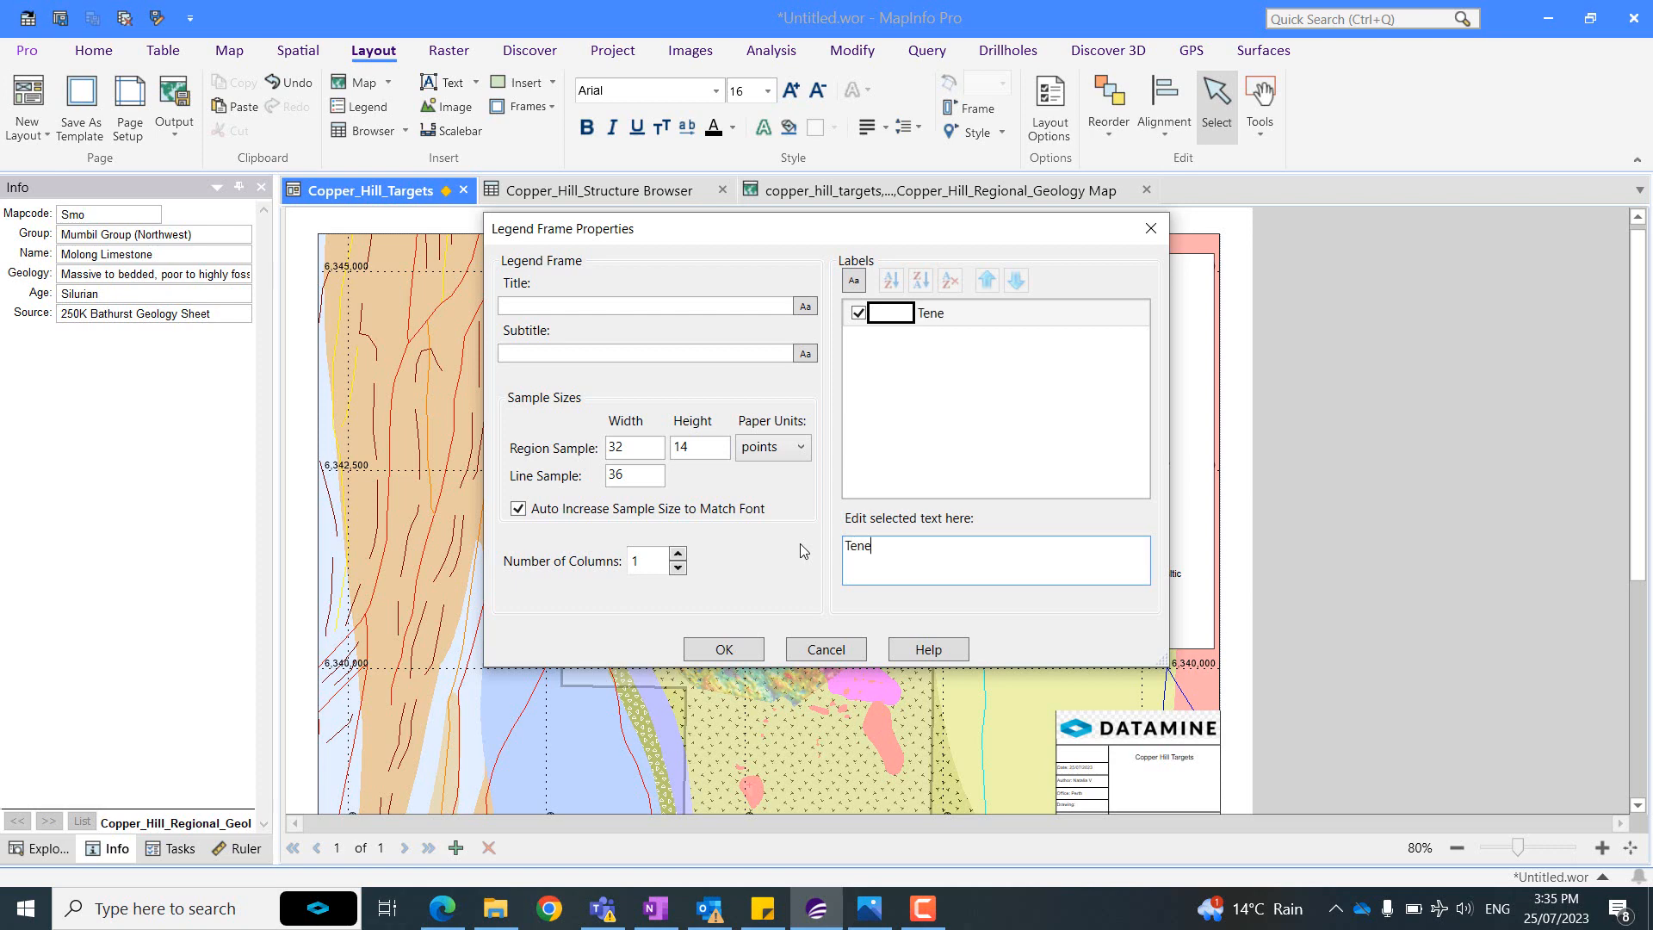
pyautogui.write('ment')
# Set the tenement legend's region sample width to 23 points and apply the legend properties.
pyautogui.click(634, 445)
pyautogui.press('BackSpace')
pyautogui.press('BackSpace')
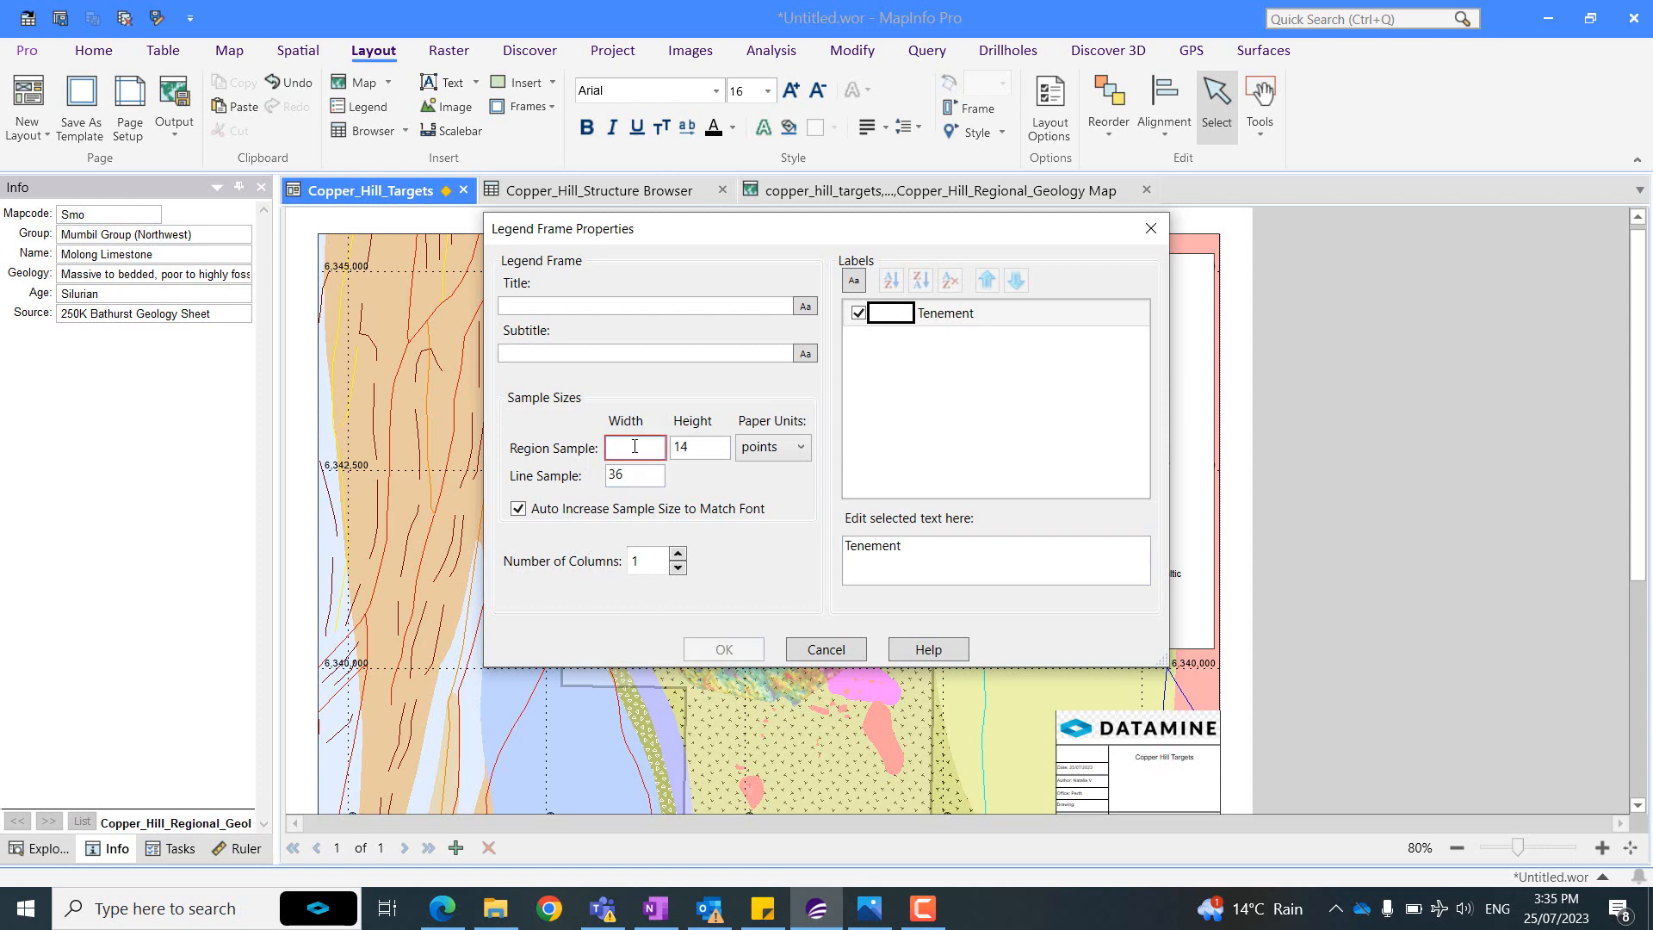
pyautogui.write('23')
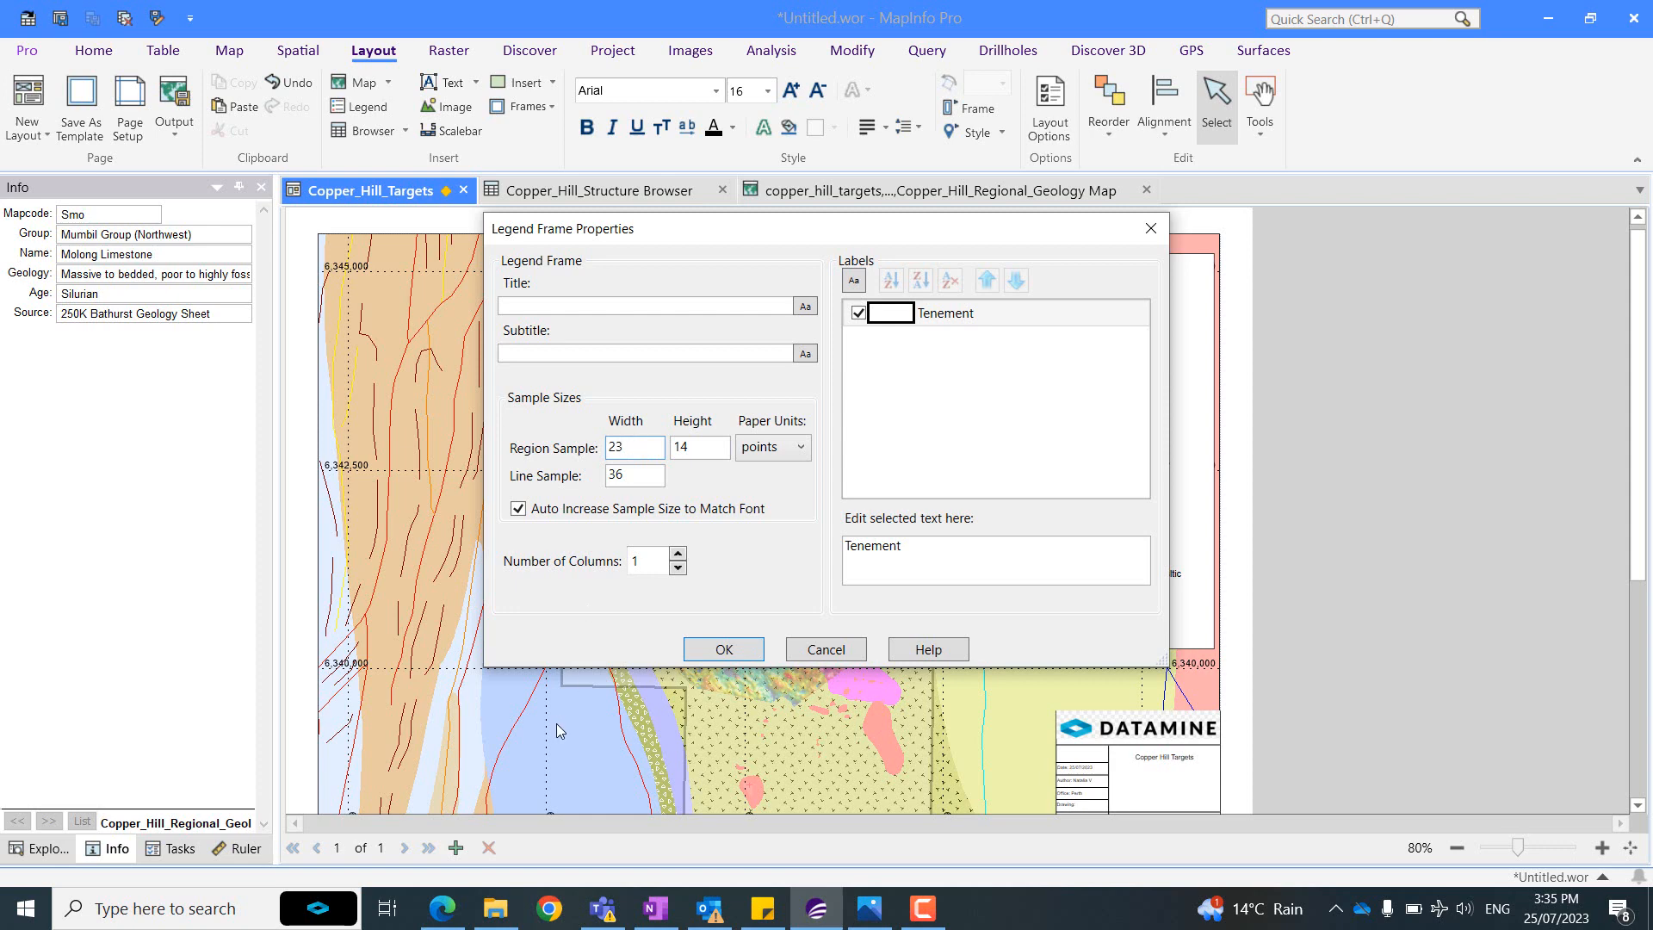
pyautogui.click(748, 651)
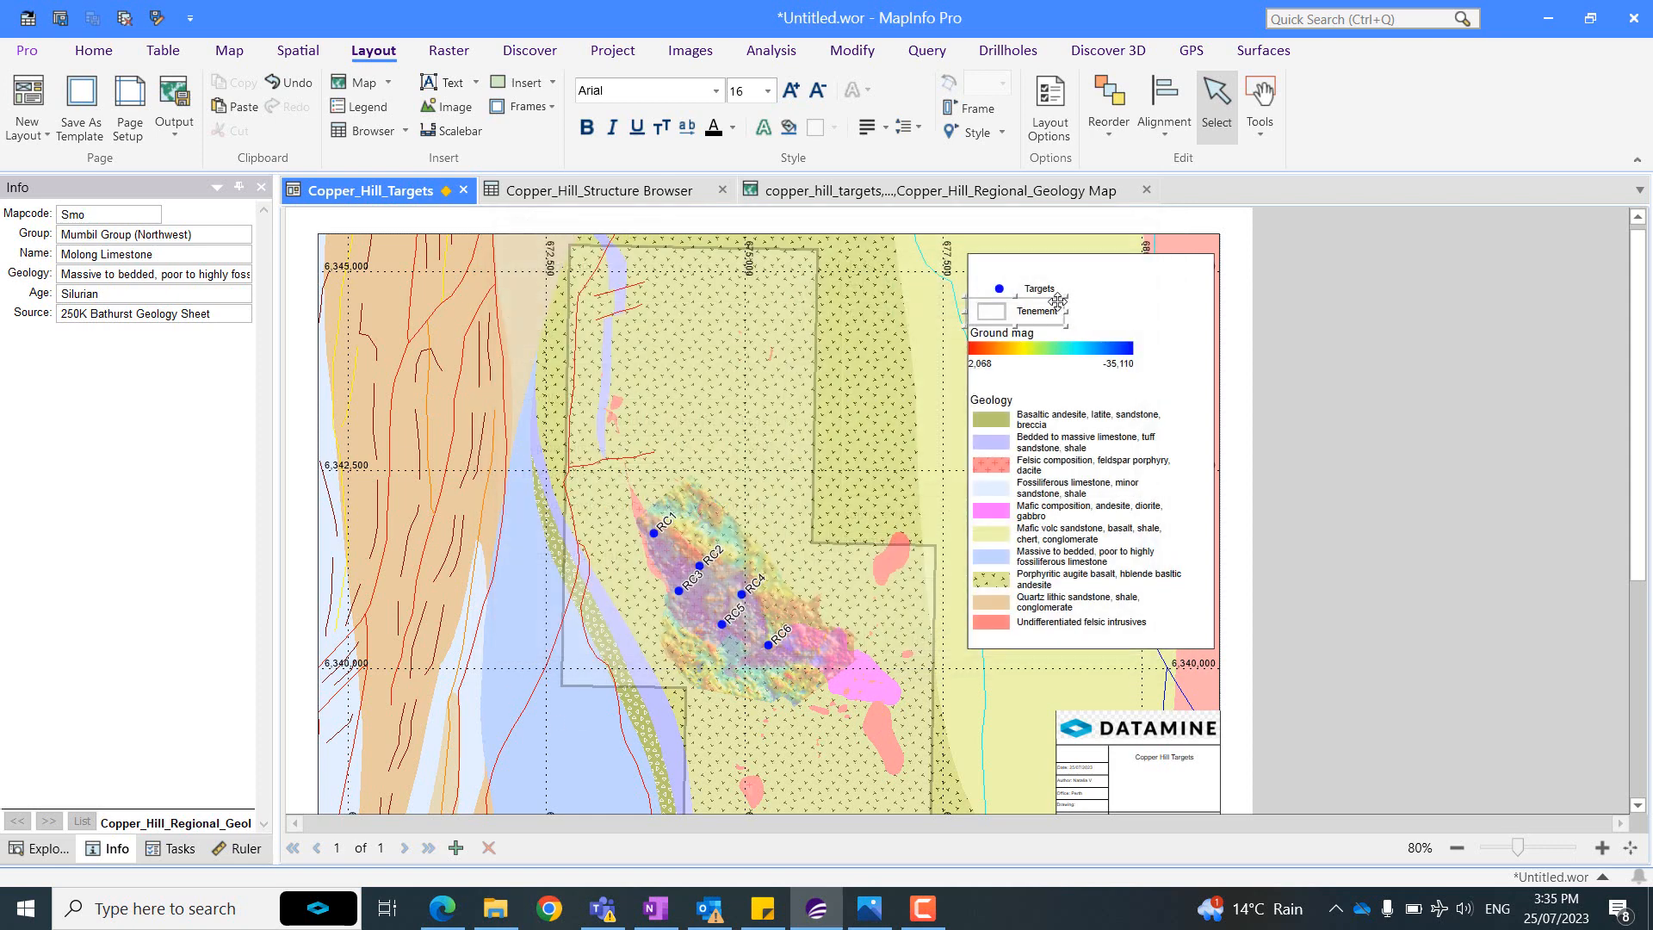
# Shift the Tenement legend slightly right and the Ground mag legend slightly right and down, and select the Geology legend.
pyautogui.moveTo(1065, 361); pyautogui.dragTo(1100, 363)
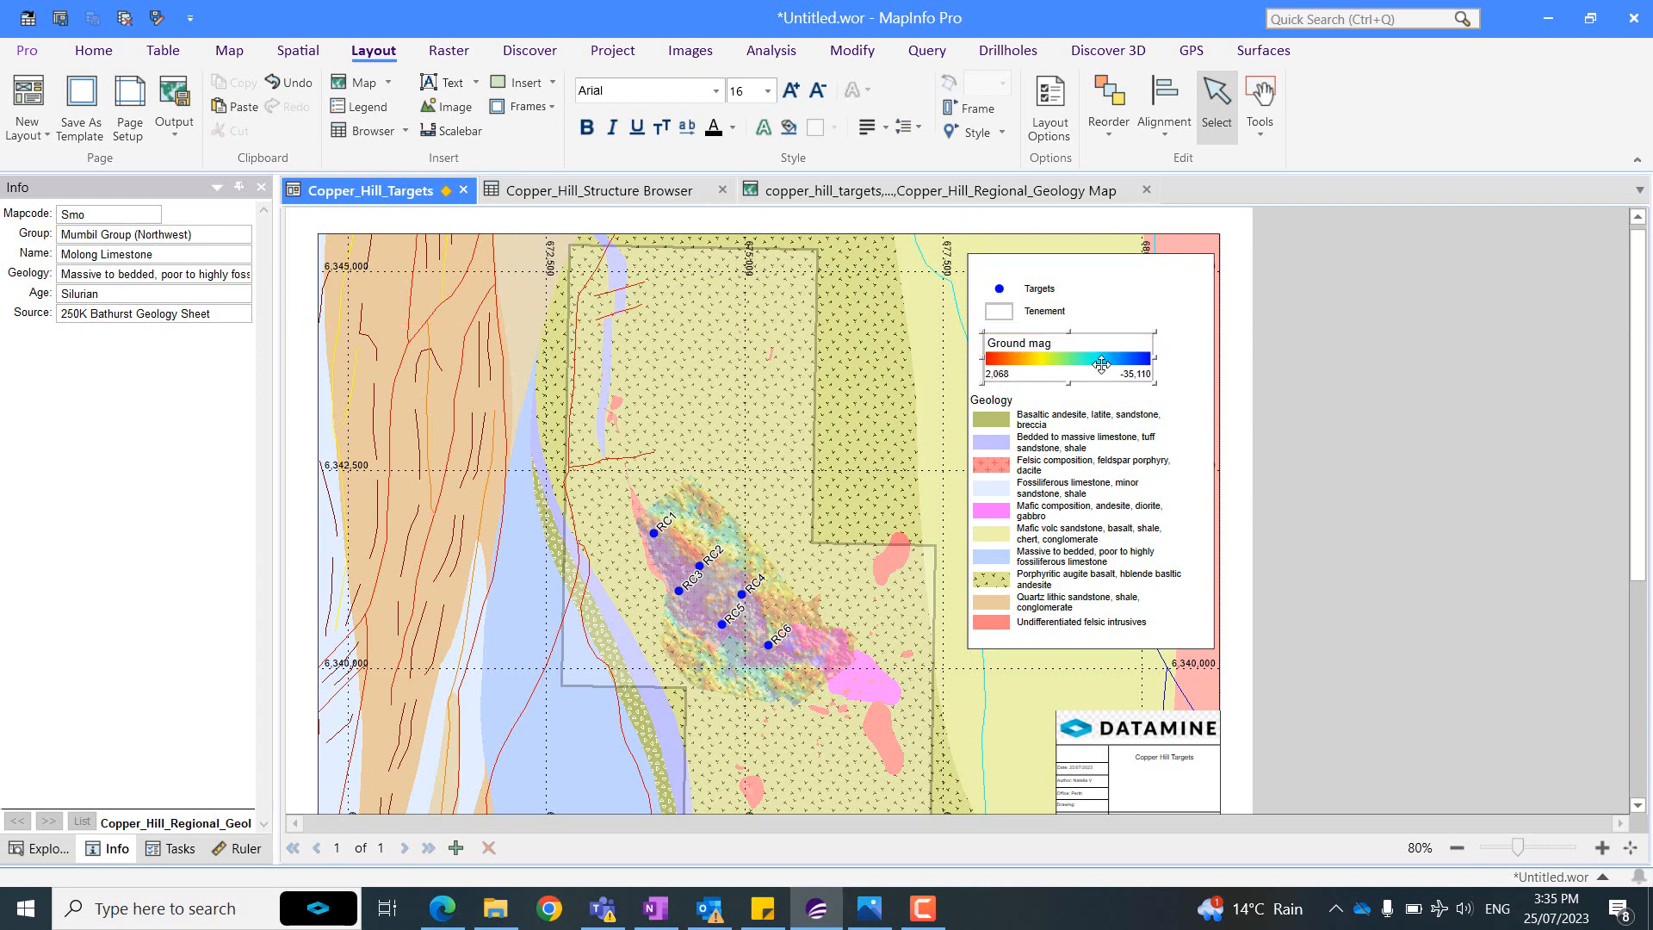
pyautogui.click(1100, 431)
# Move the Copper_Hill_Structure legend from below the page to the empty area beside the map.
pyautogui.scroll(-1, 1257, 511)
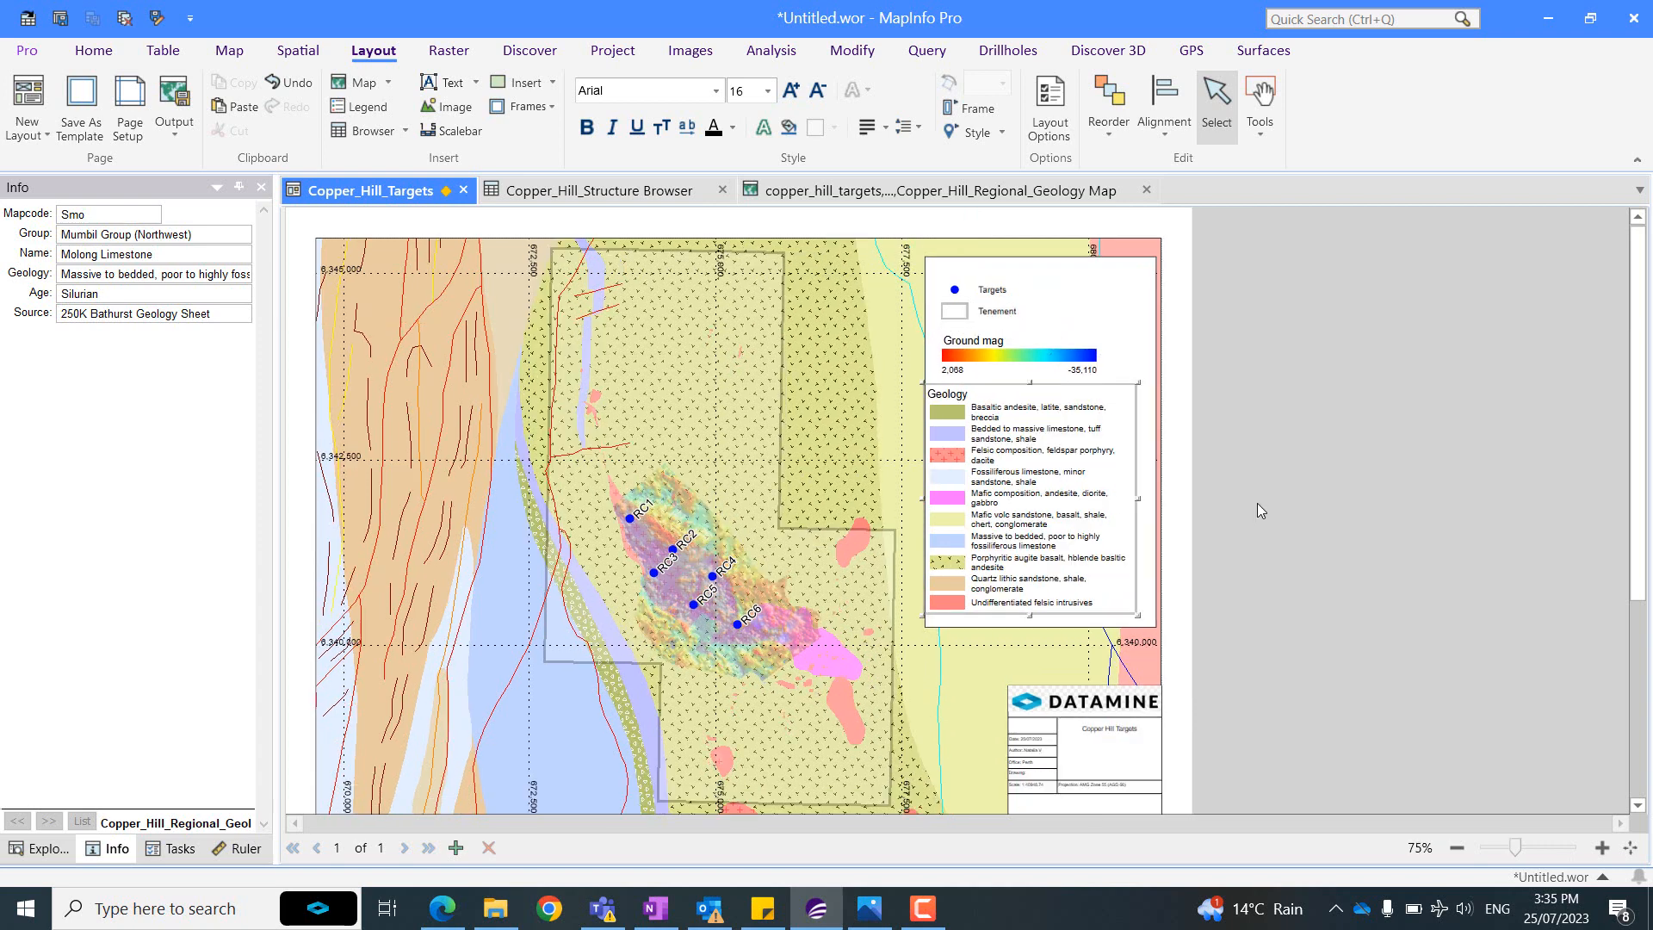
pyautogui.scroll(-1, 1257, 508)
pyautogui.scroll(-2, 1131, 741)
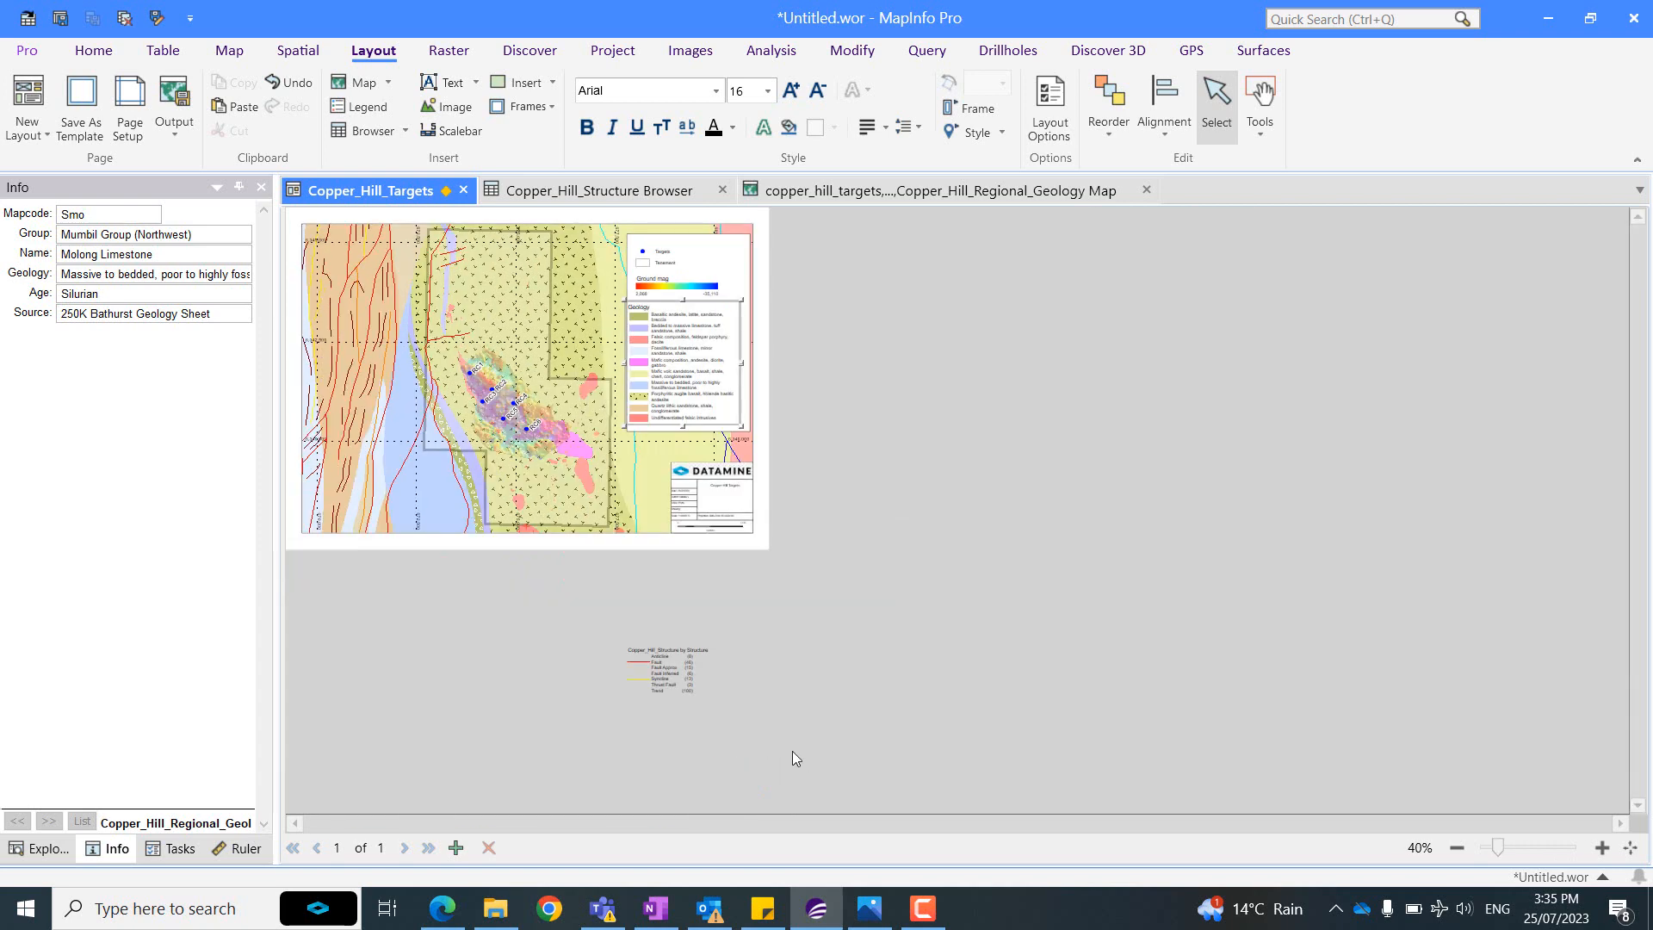
pyautogui.click(674, 685)
pyautogui.moveTo(692, 688); pyautogui.dragTo(877, 432)
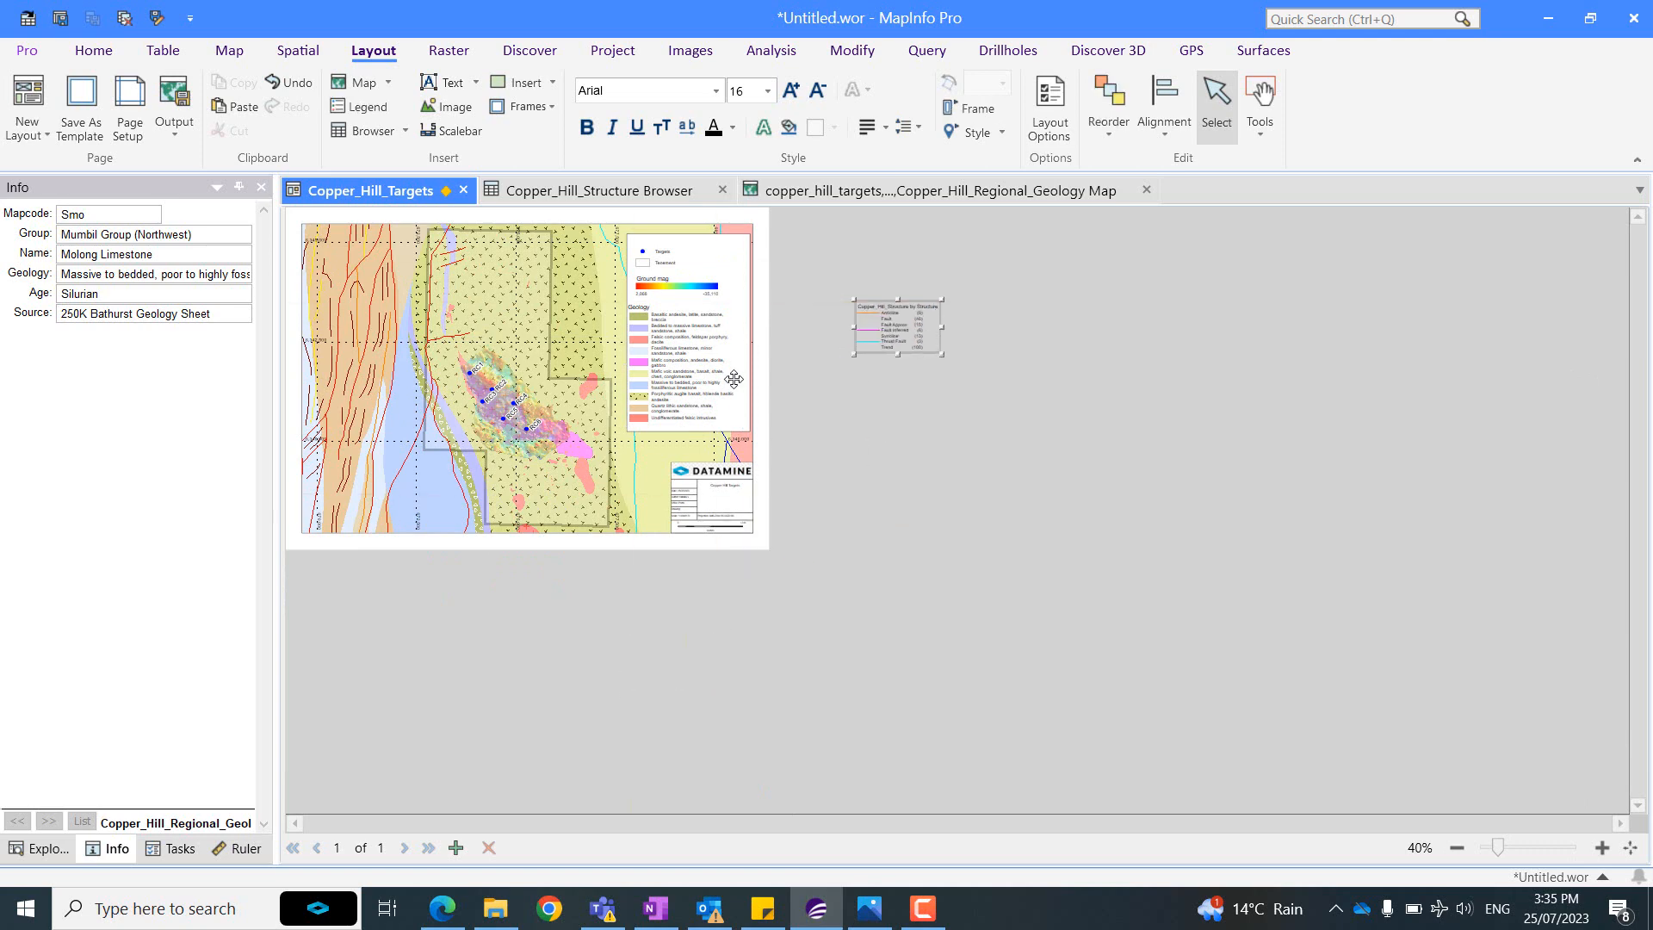
pyautogui.scroll(3, 1505, 379)
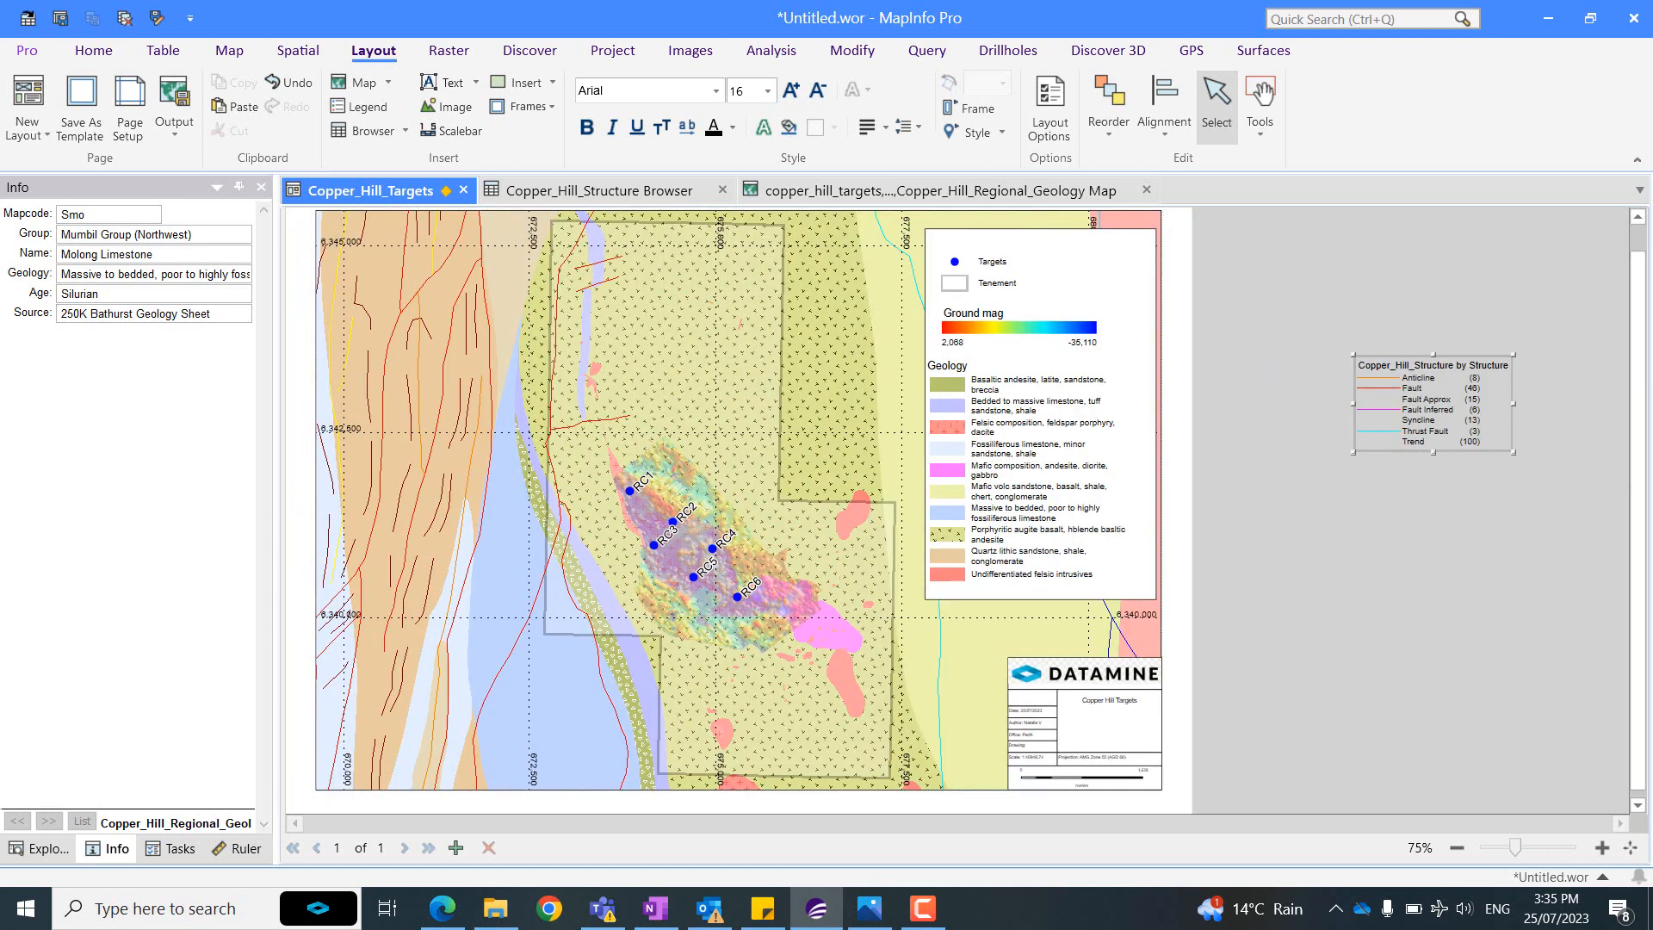
# Shift the Geology legend slightly right and extend the white background box downward, close to the title block.
pyautogui.click(1036, 450)
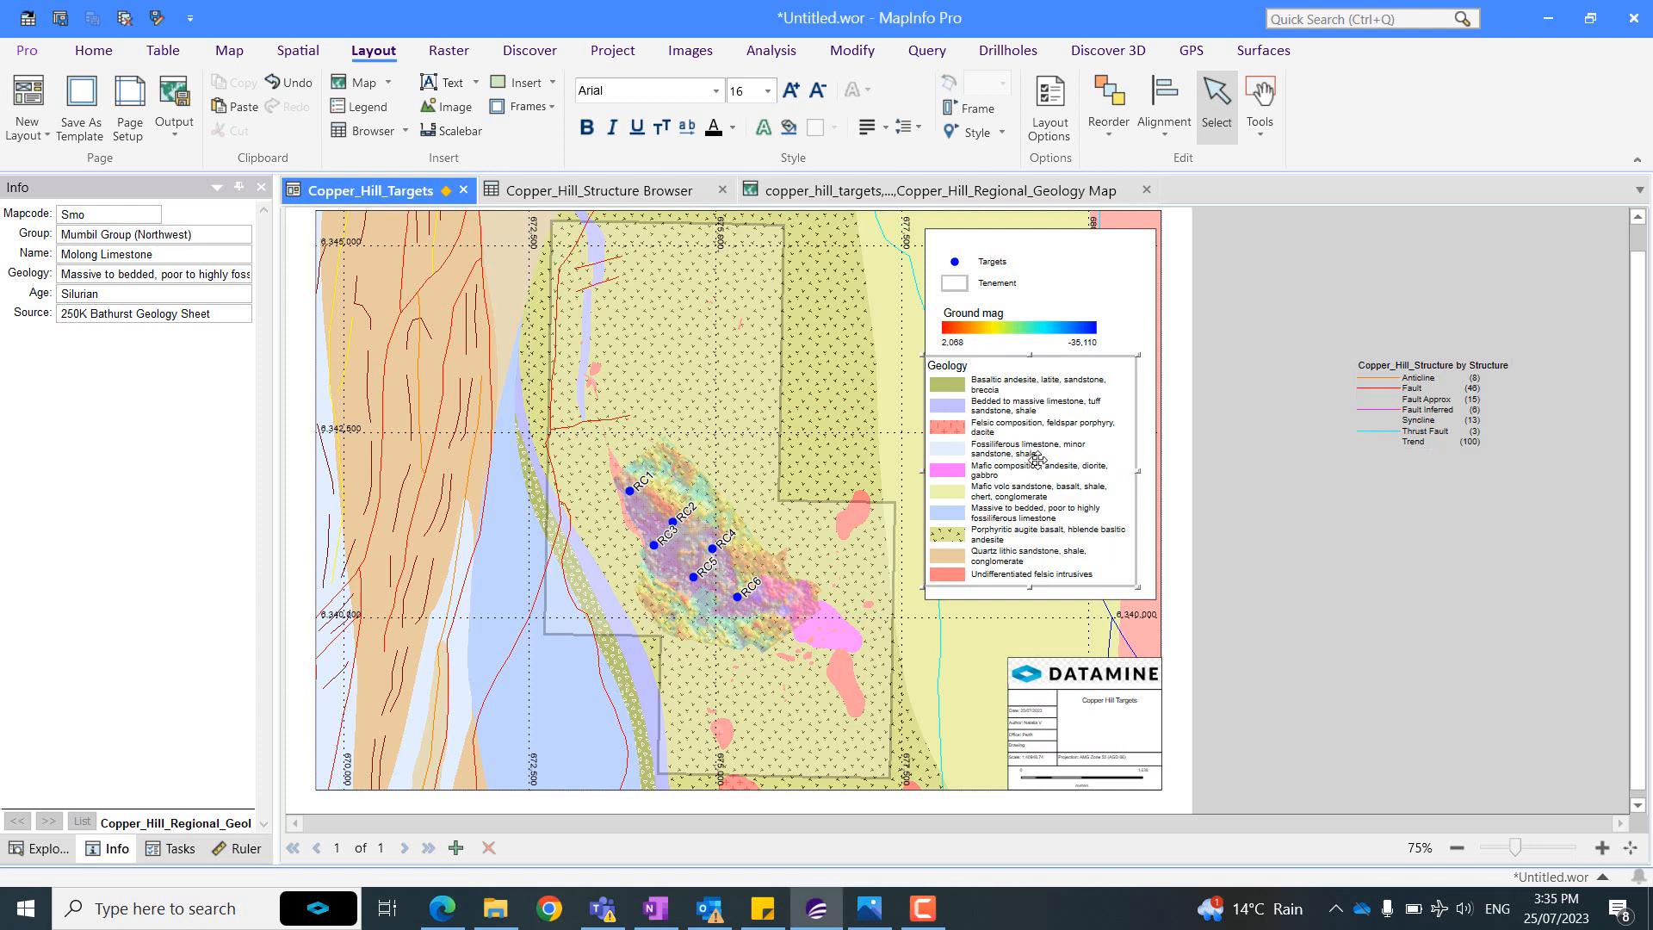
pyautogui.moveTo(1036, 461); pyautogui.dragTo(1044, 466)
pyautogui.click(1036, 602)
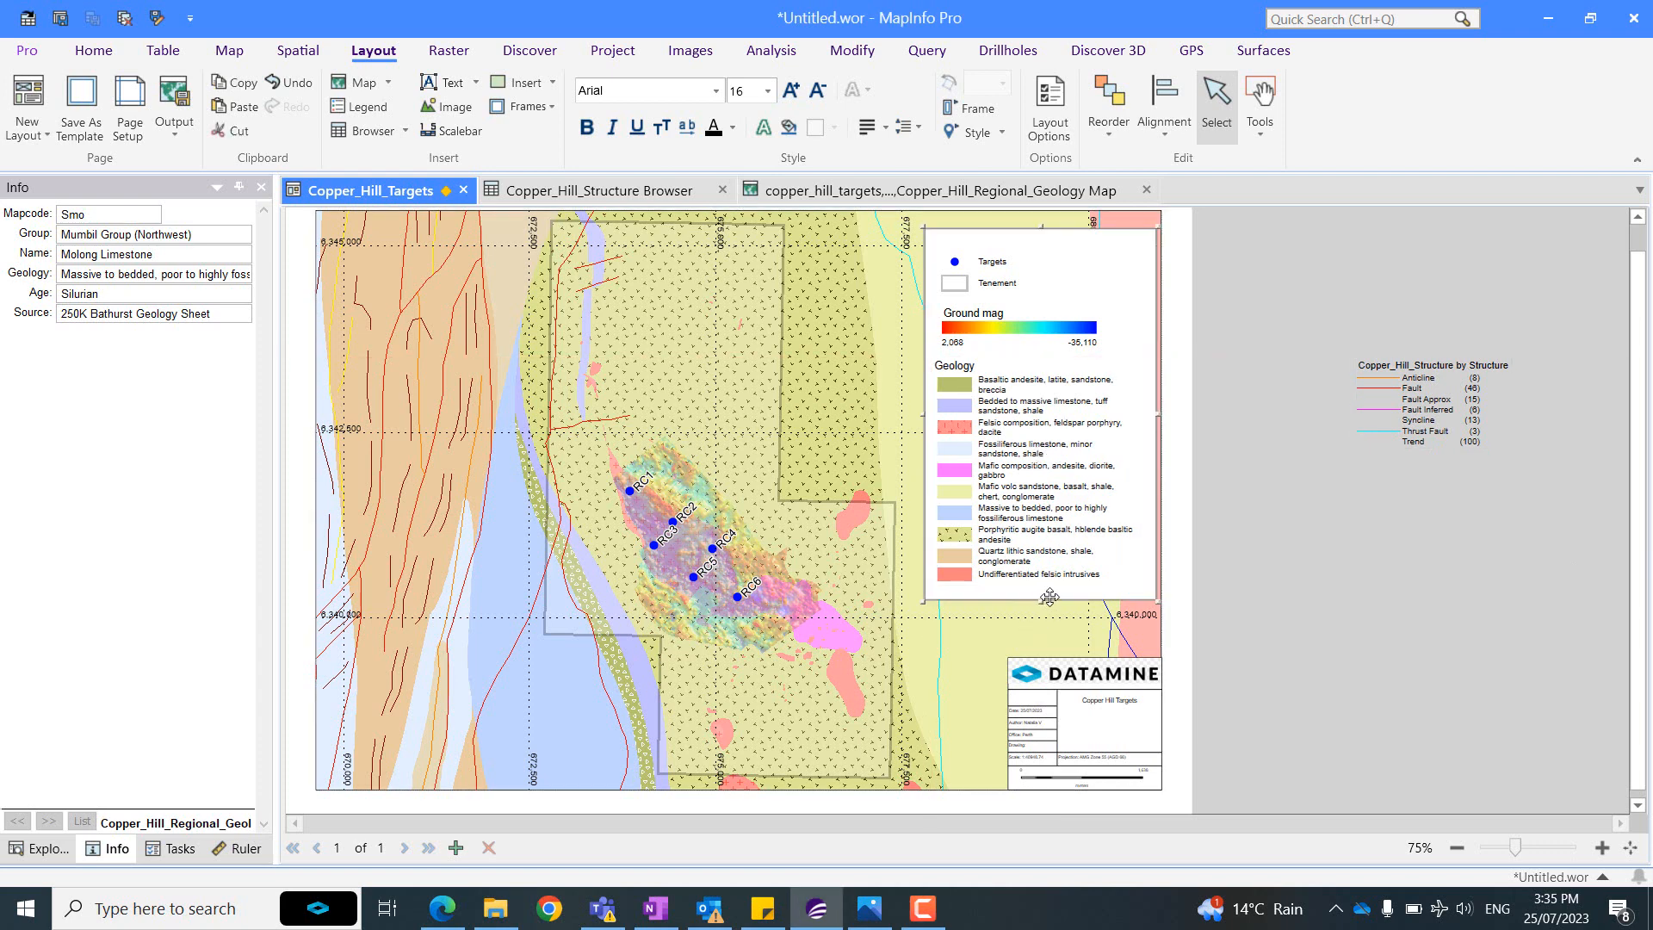
pyautogui.moveTo(1040, 600); pyautogui.dragTo(1048, 639)
# Move the Geology legend down to the lower part of the white box and nudge it slightly right.
pyautogui.click(1052, 504)
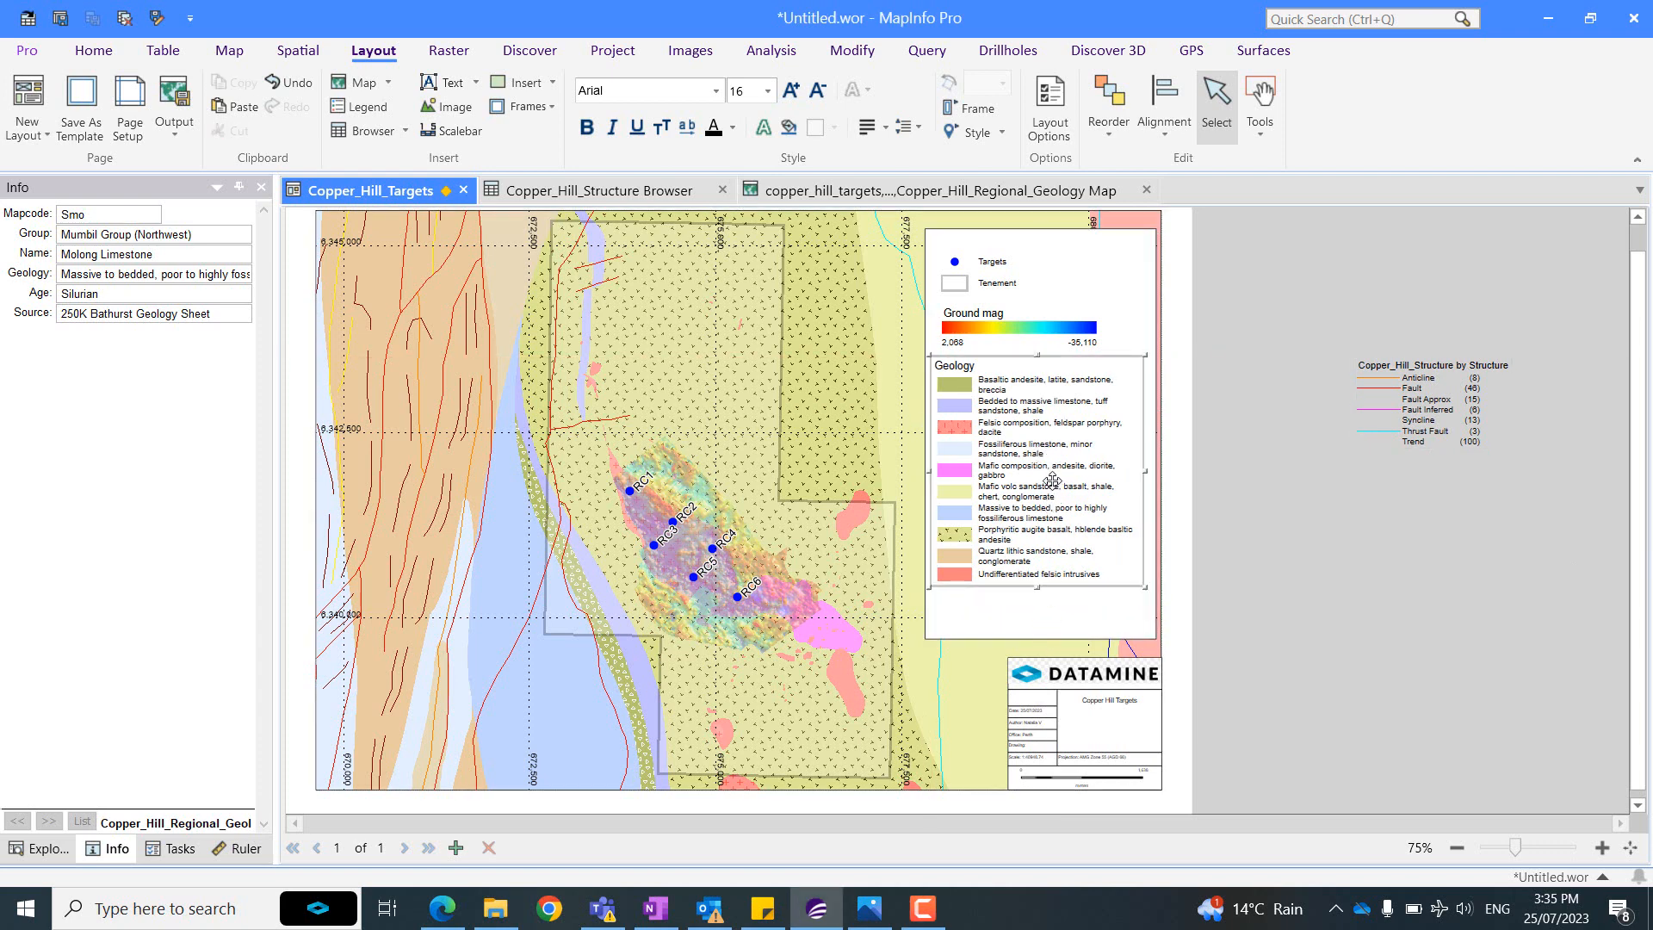
pyautogui.moveTo(1053, 480); pyautogui.dragTo(1053, 520)
pyautogui.press('Right')
pyautogui.press('Right')
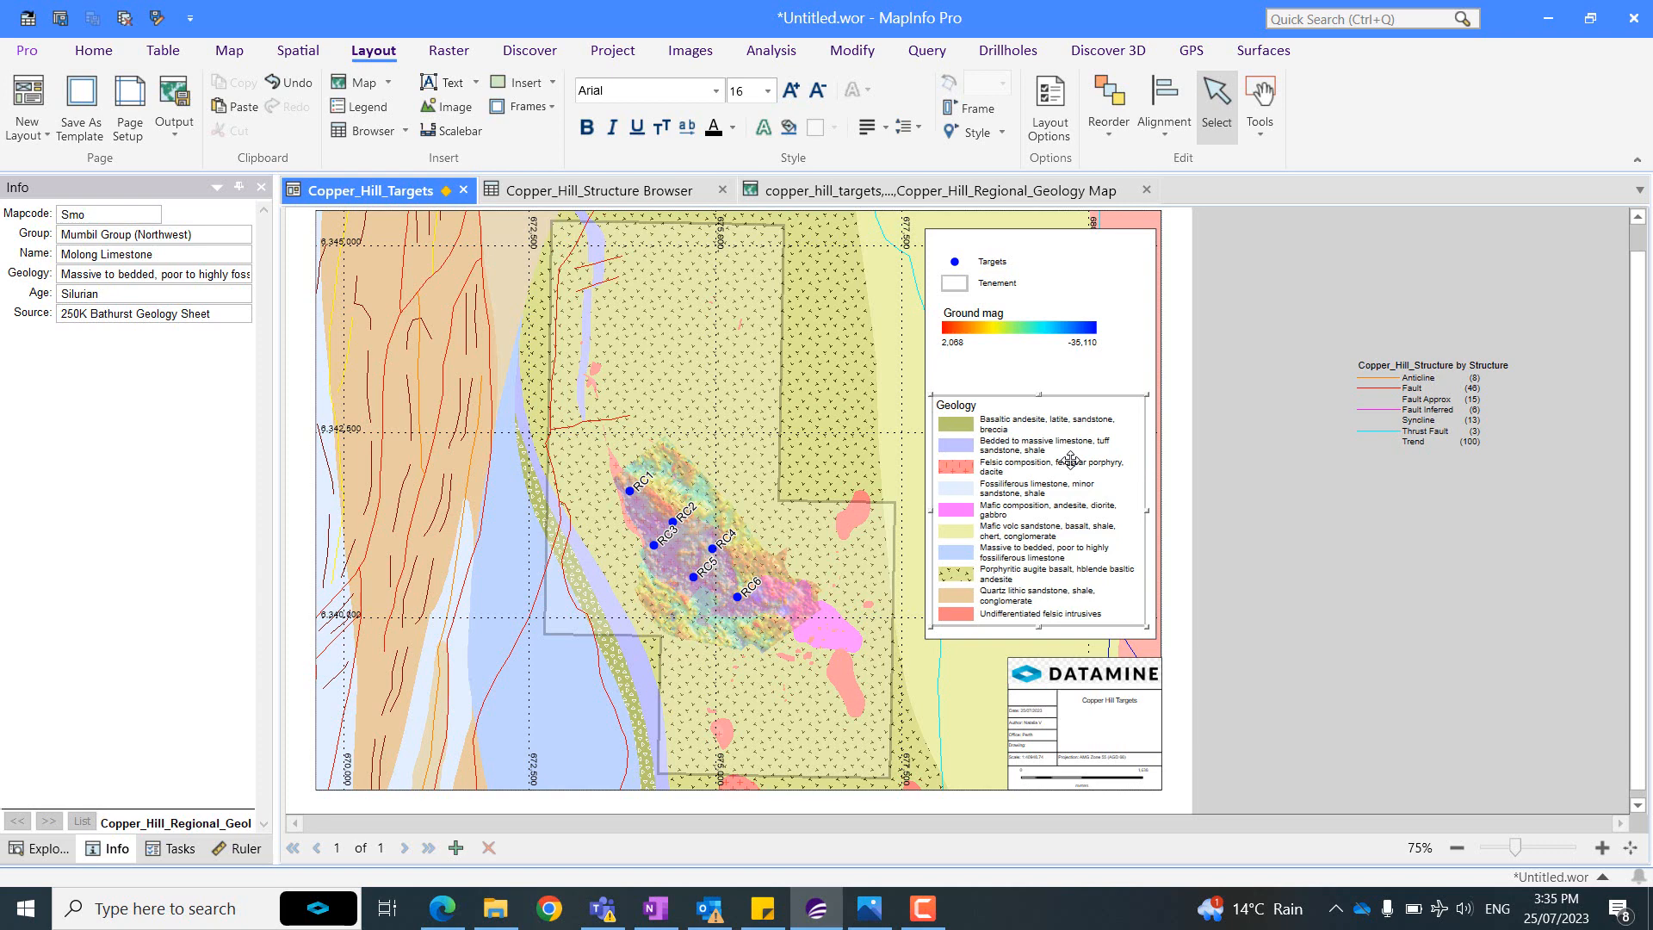
# Move the Ground mag and Tenement legends out of the way and place the Copper_Hill_Structure legend above the Geology legend.
pyautogui.moveTo(1075, 365); pyautogui.dragTo(1079, 365)
pyautogui.moveTo(1095, 268)
pyautogui.mouseDown()
pyautogui.moveTo(1065, 319)
pyautogui.moveTo(1072, 268)
pyautogui.mouseUp()
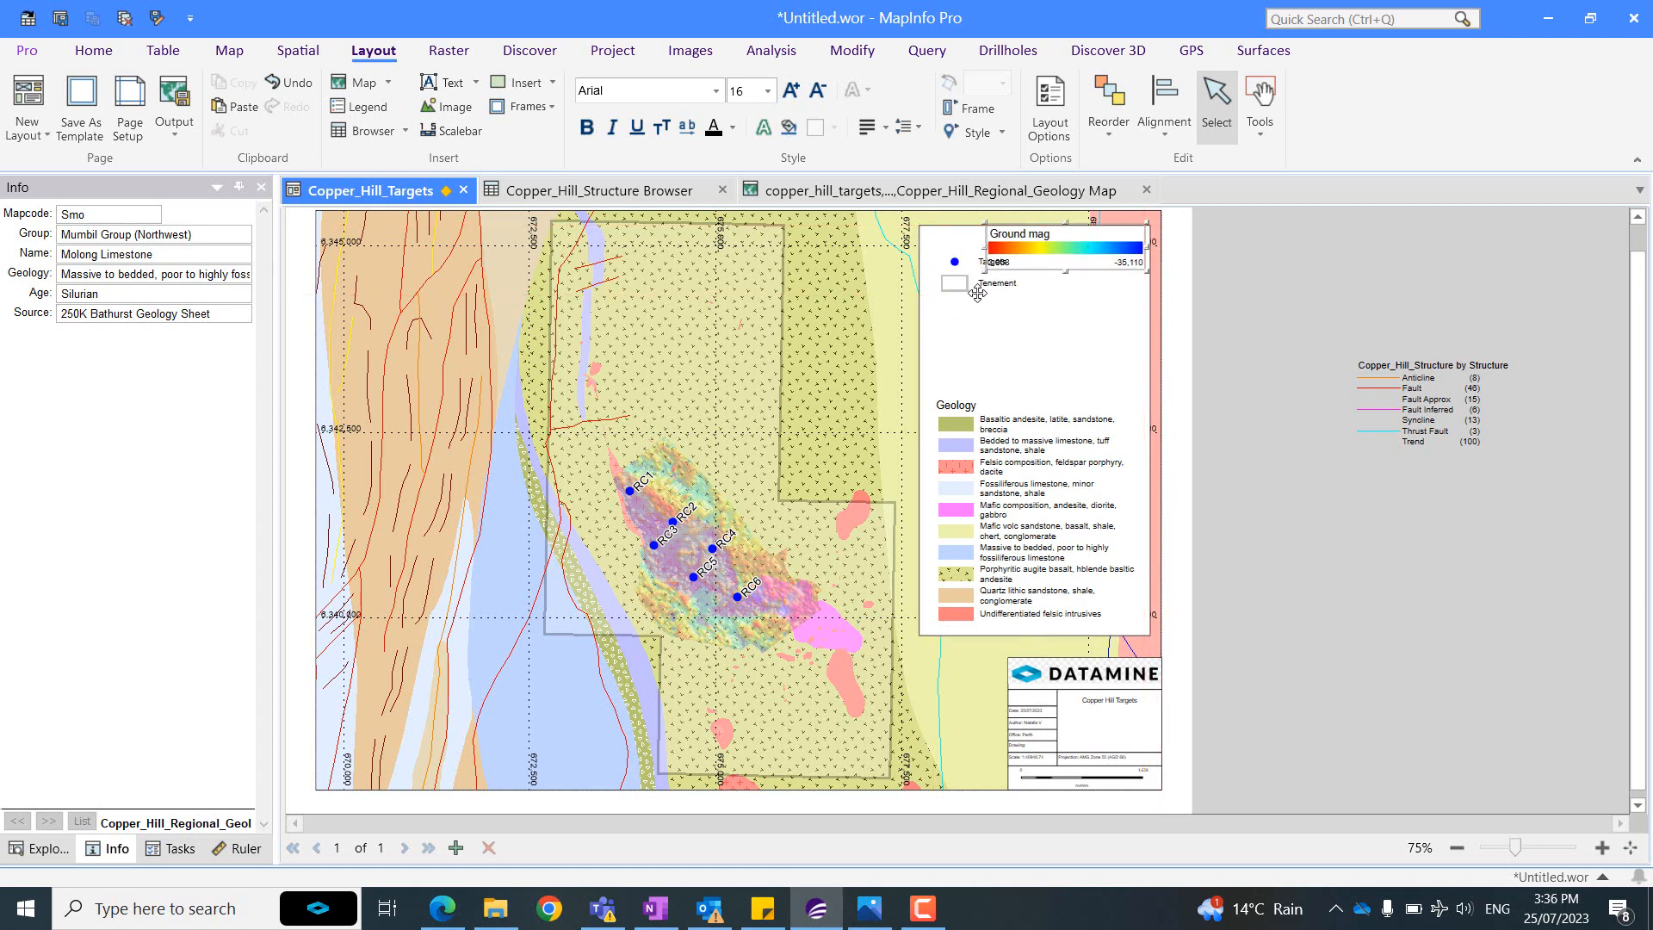
pyautogui.moveTo(978, 293); pyautogui.dragTo(1108, 389)
pyautogui.click(1459, 401)
pyautogui.moveTo(1242, 369); pyautogui.dragTo(1044, 352)
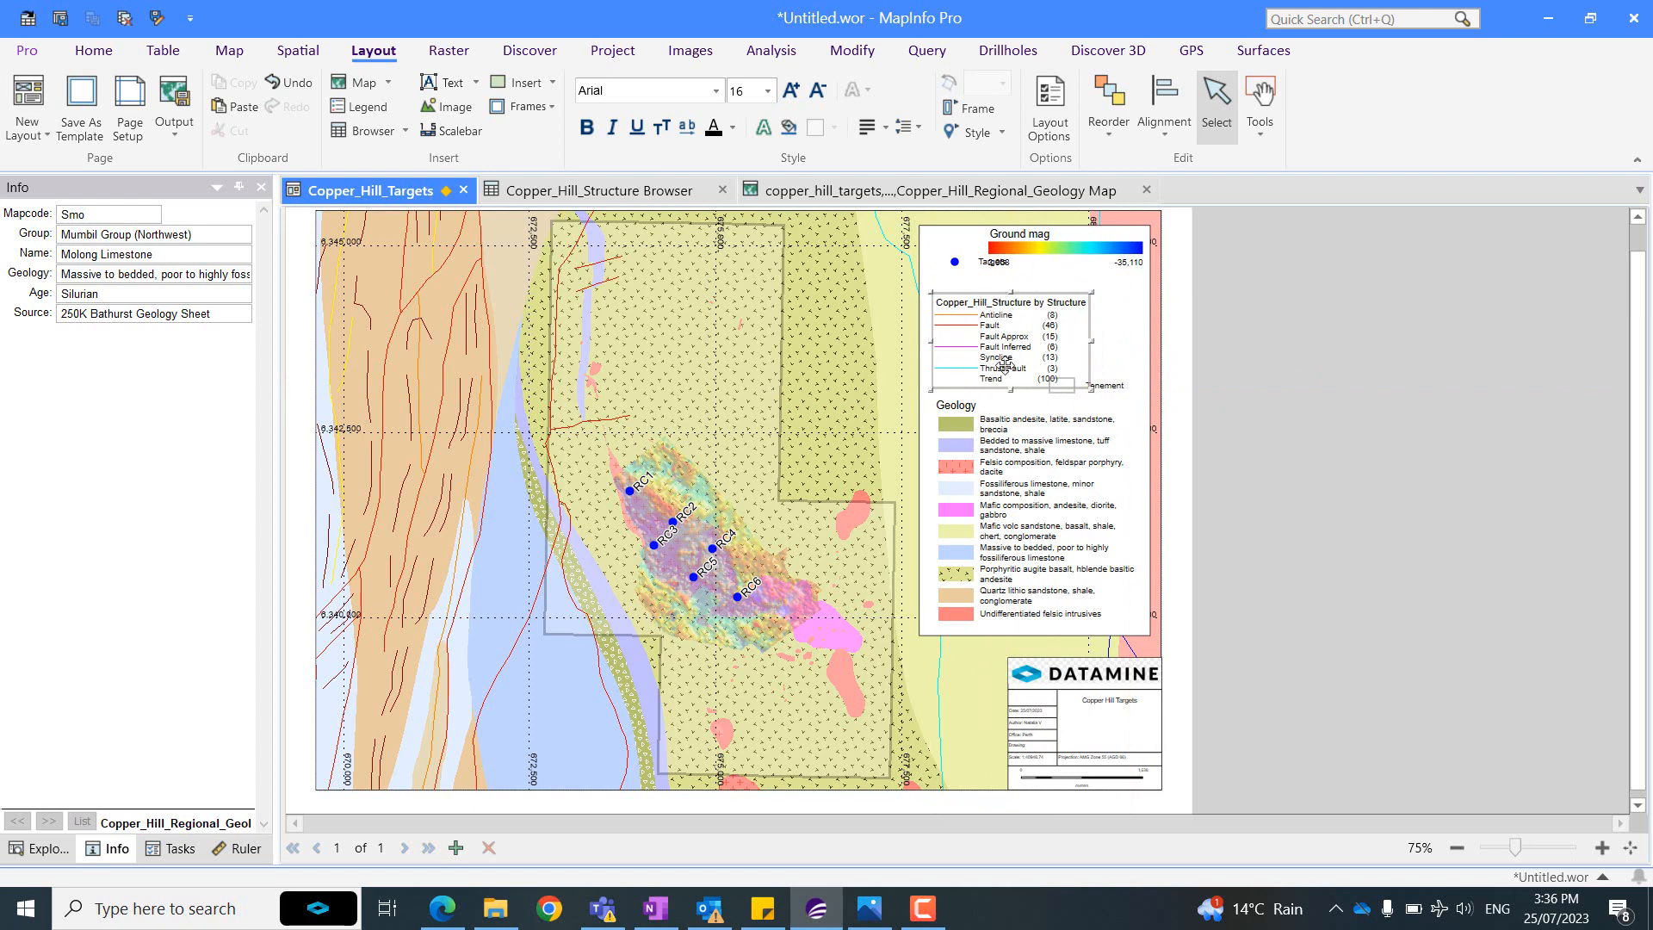
# Retitle the structure legend "Structures" and remove the record counts from its labels.
pyautogui.doubleClick(1022, 297)
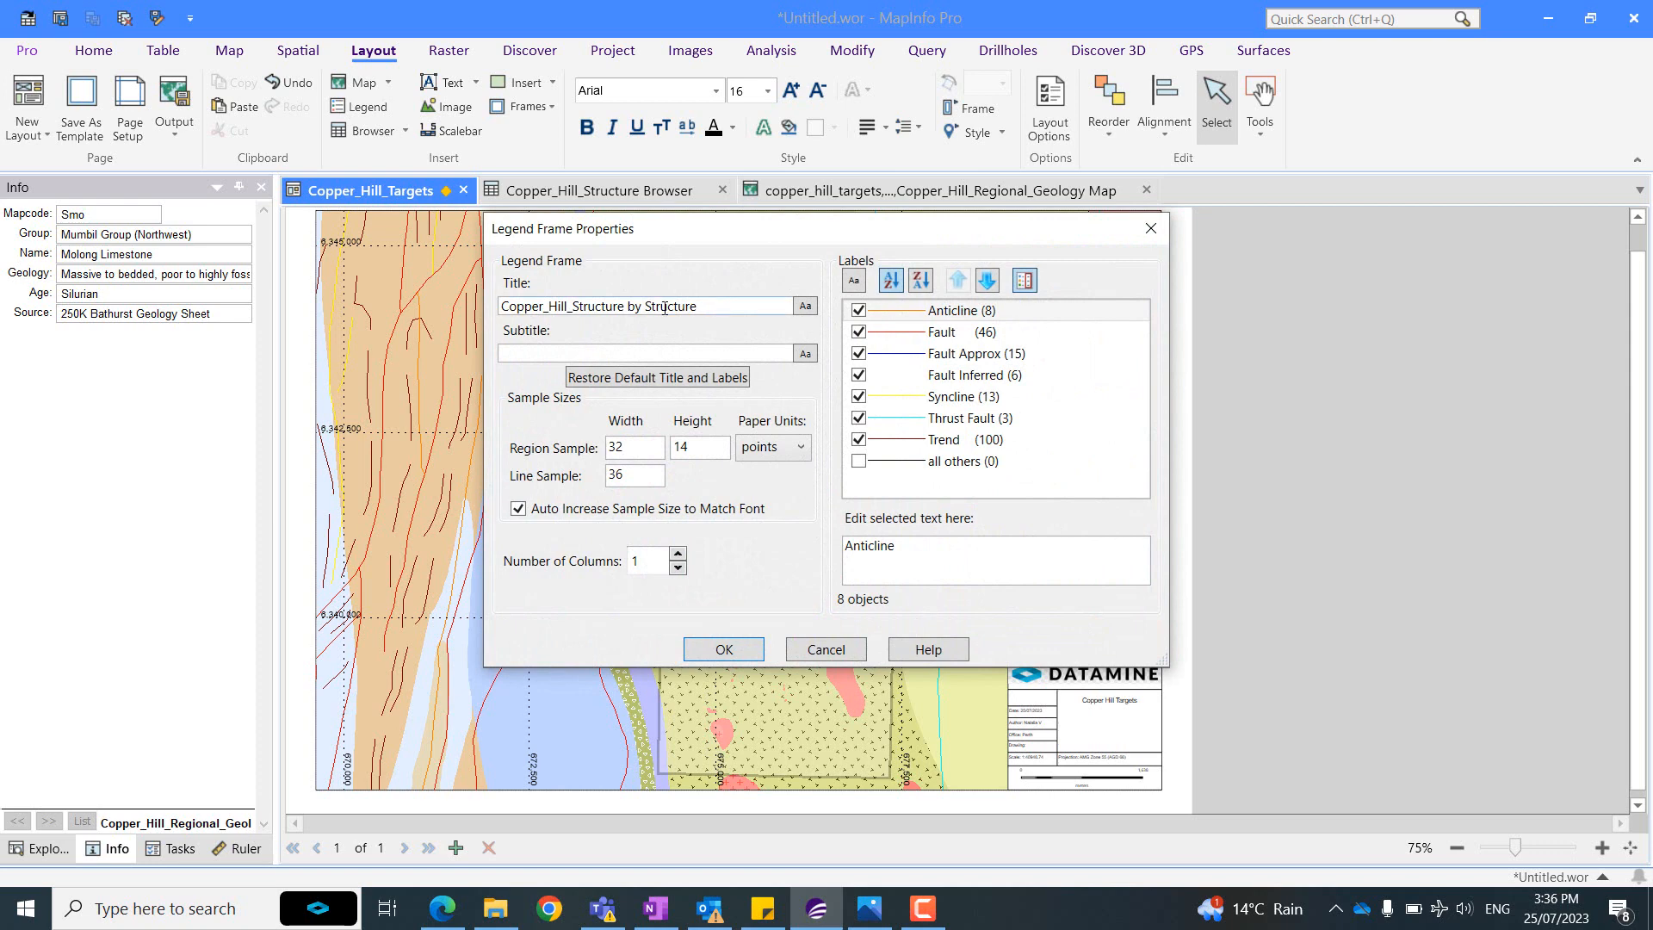
pyautogui.moveTo(643, 308); pyautogui.dragTo(489, 308)
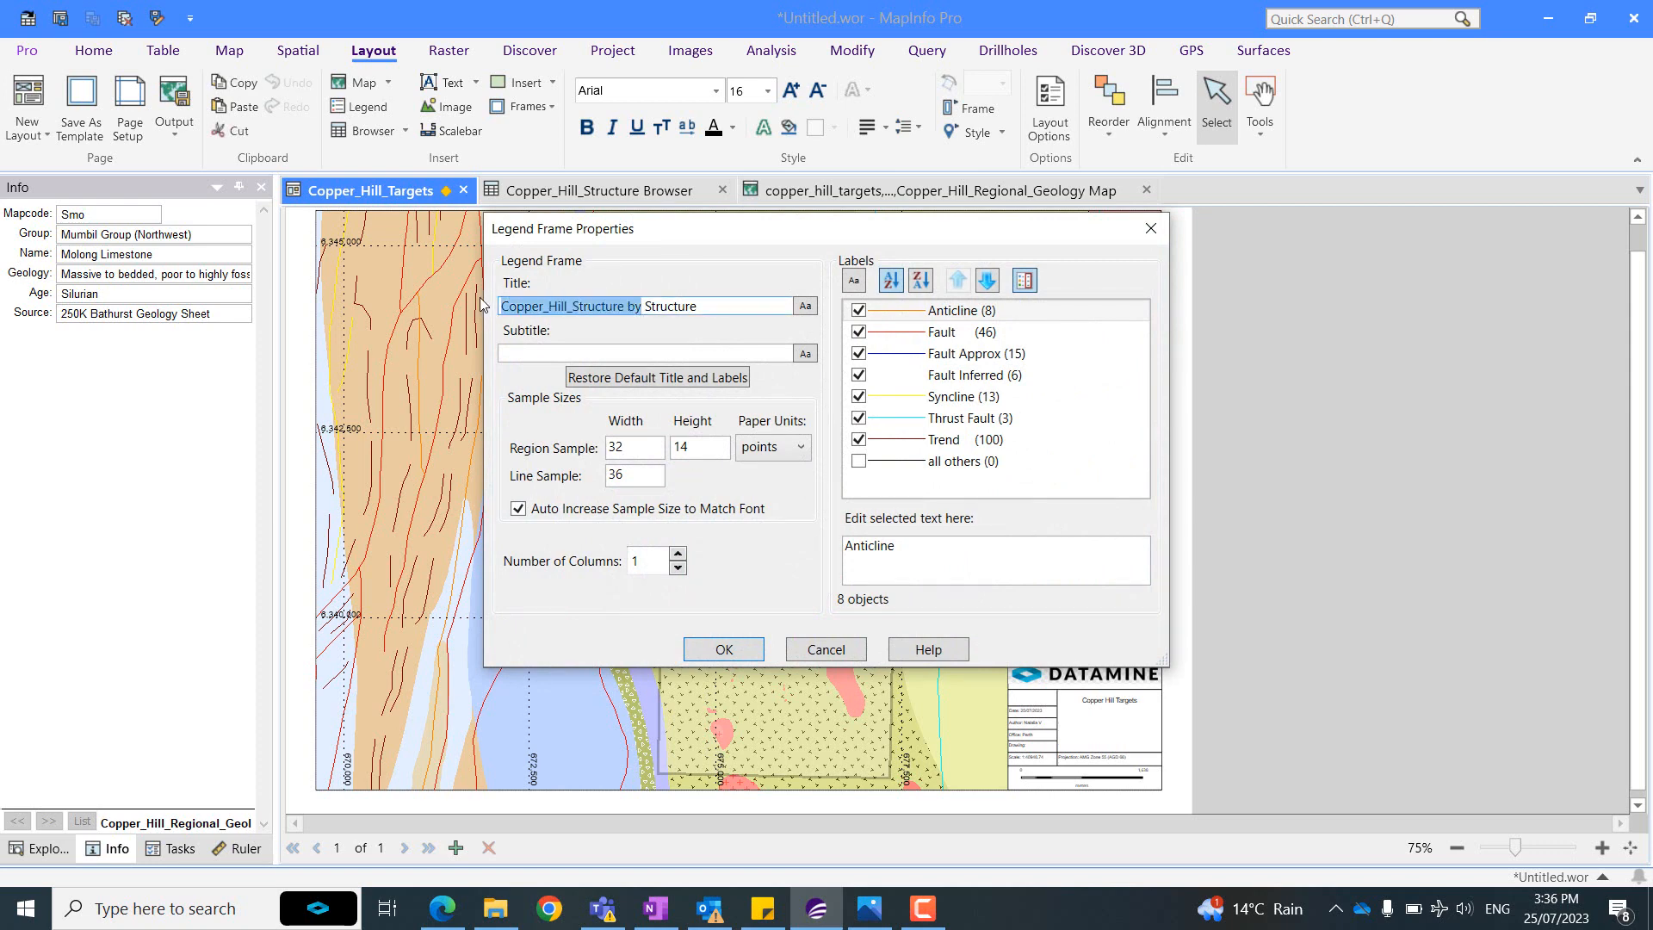
pyautogui.press('BackSpace')
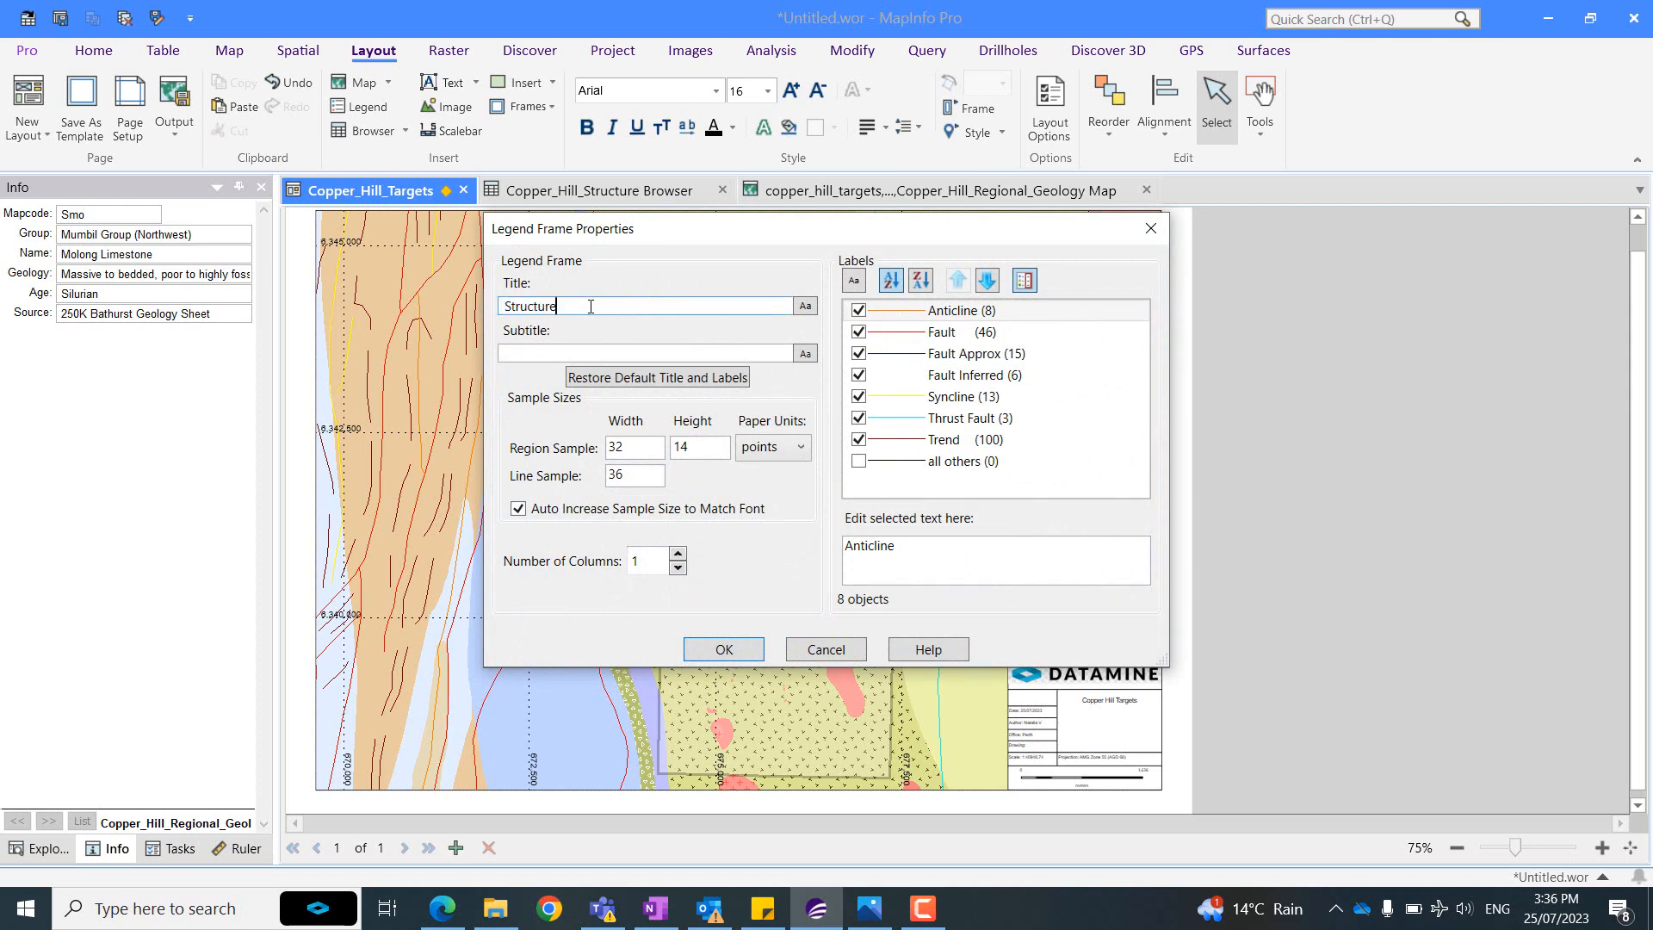
pyautogui.write('s')
pyautogui.moveTo(964, 241); pyautogui.dragTo(992, 206)
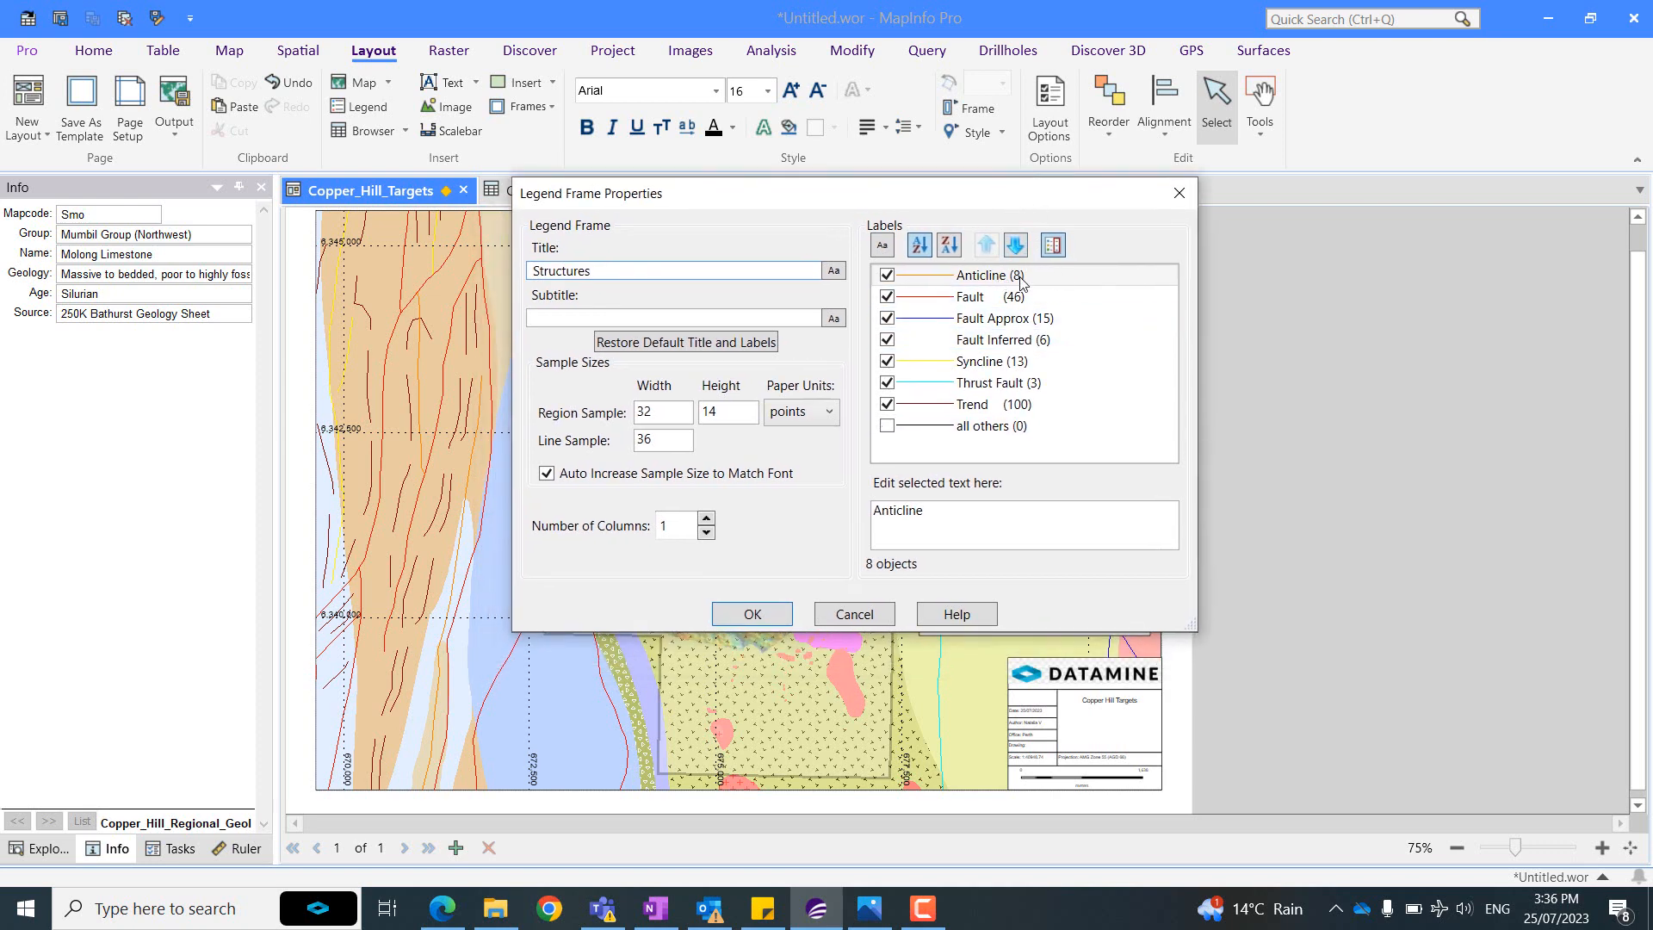
pyautogui.click(1054, 247)
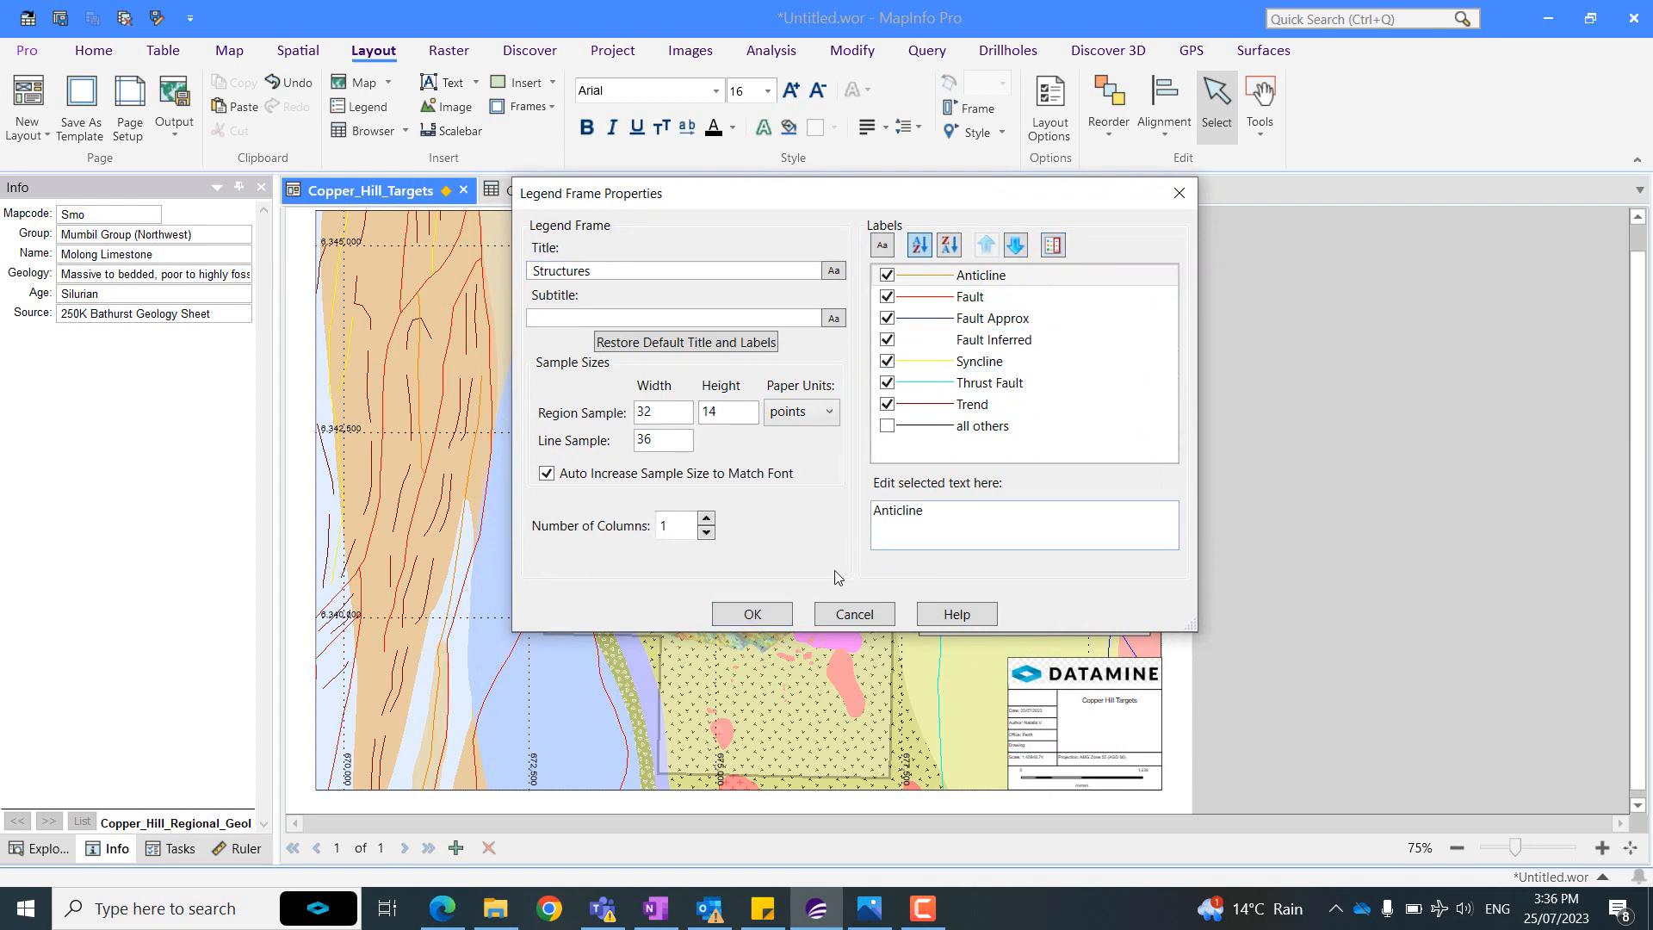
pyautogui.click(751, 613)
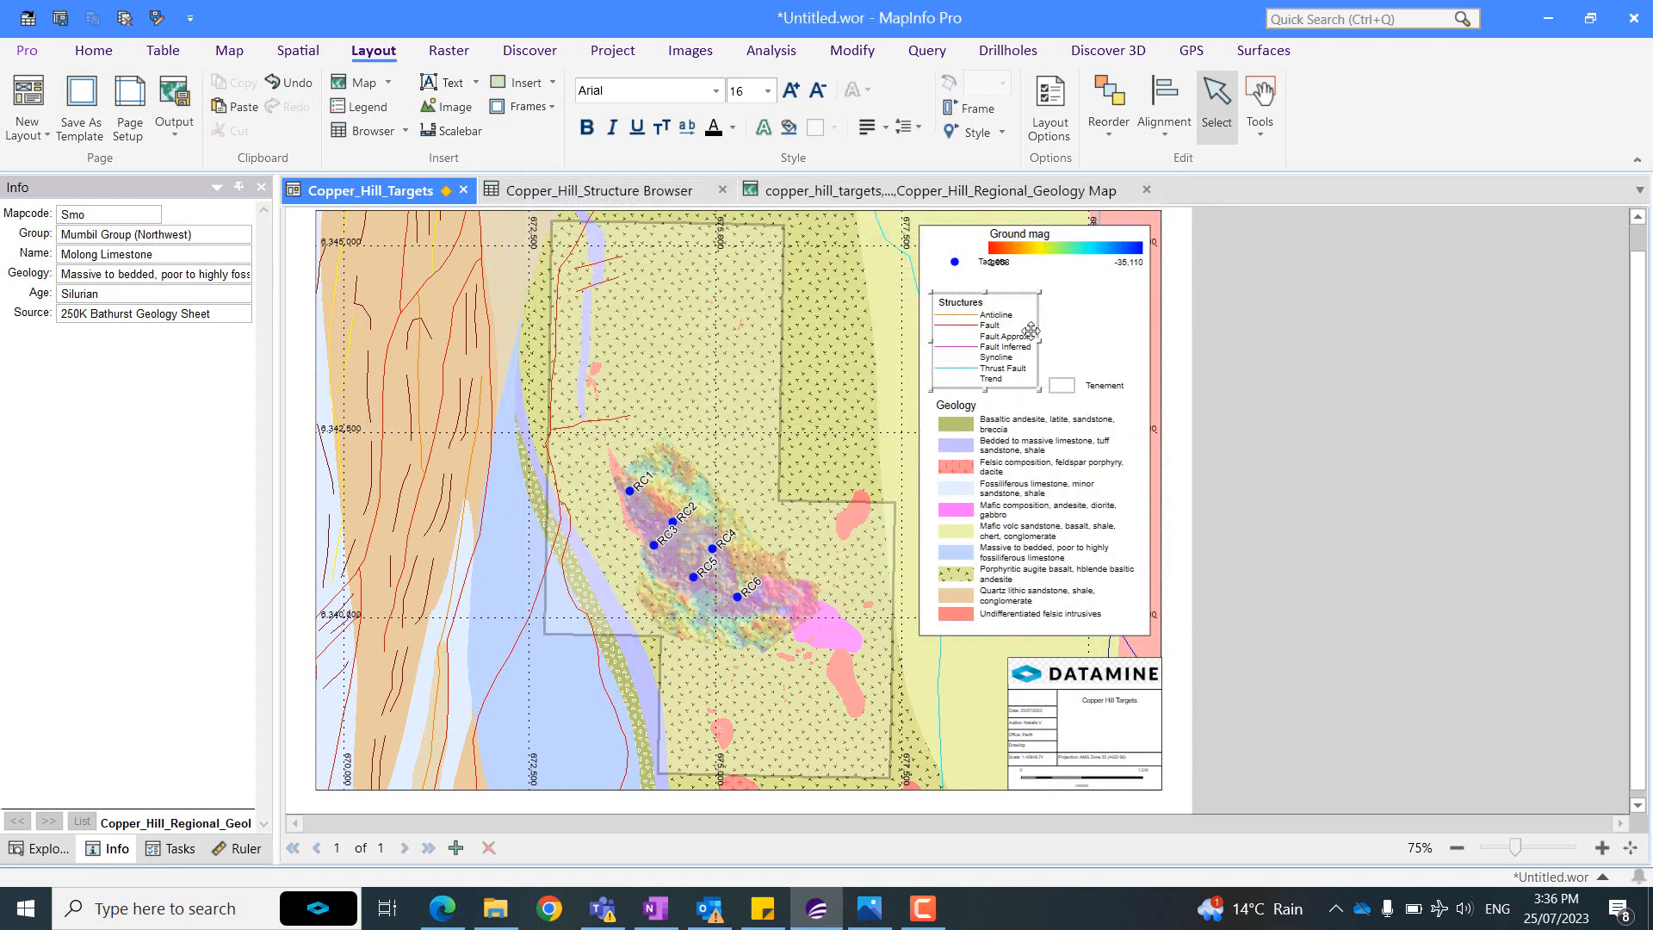
# Stack the Tenement and Targets legends beside the Structures legend and place the Ground mag legend directly above Structures.
pyautogui.moveTo(1092, 374); pyautogui.dragTo(1098, 324)
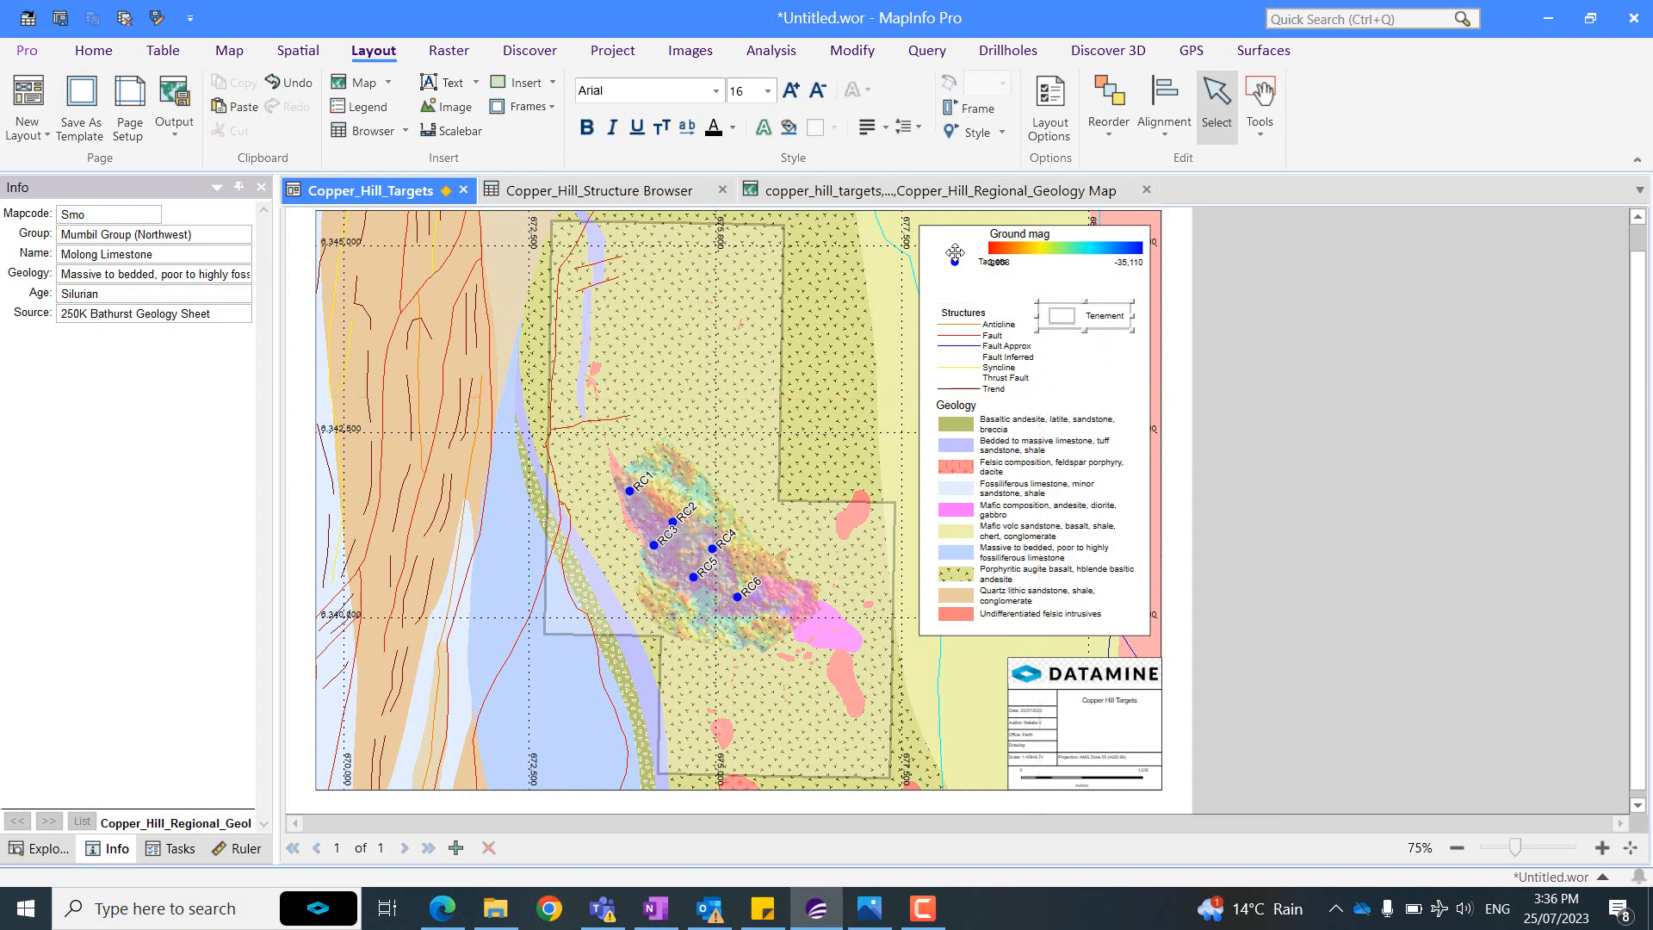
pyautogui.moveTo(957, 259); pyautogui.dragTo(1072, 342)
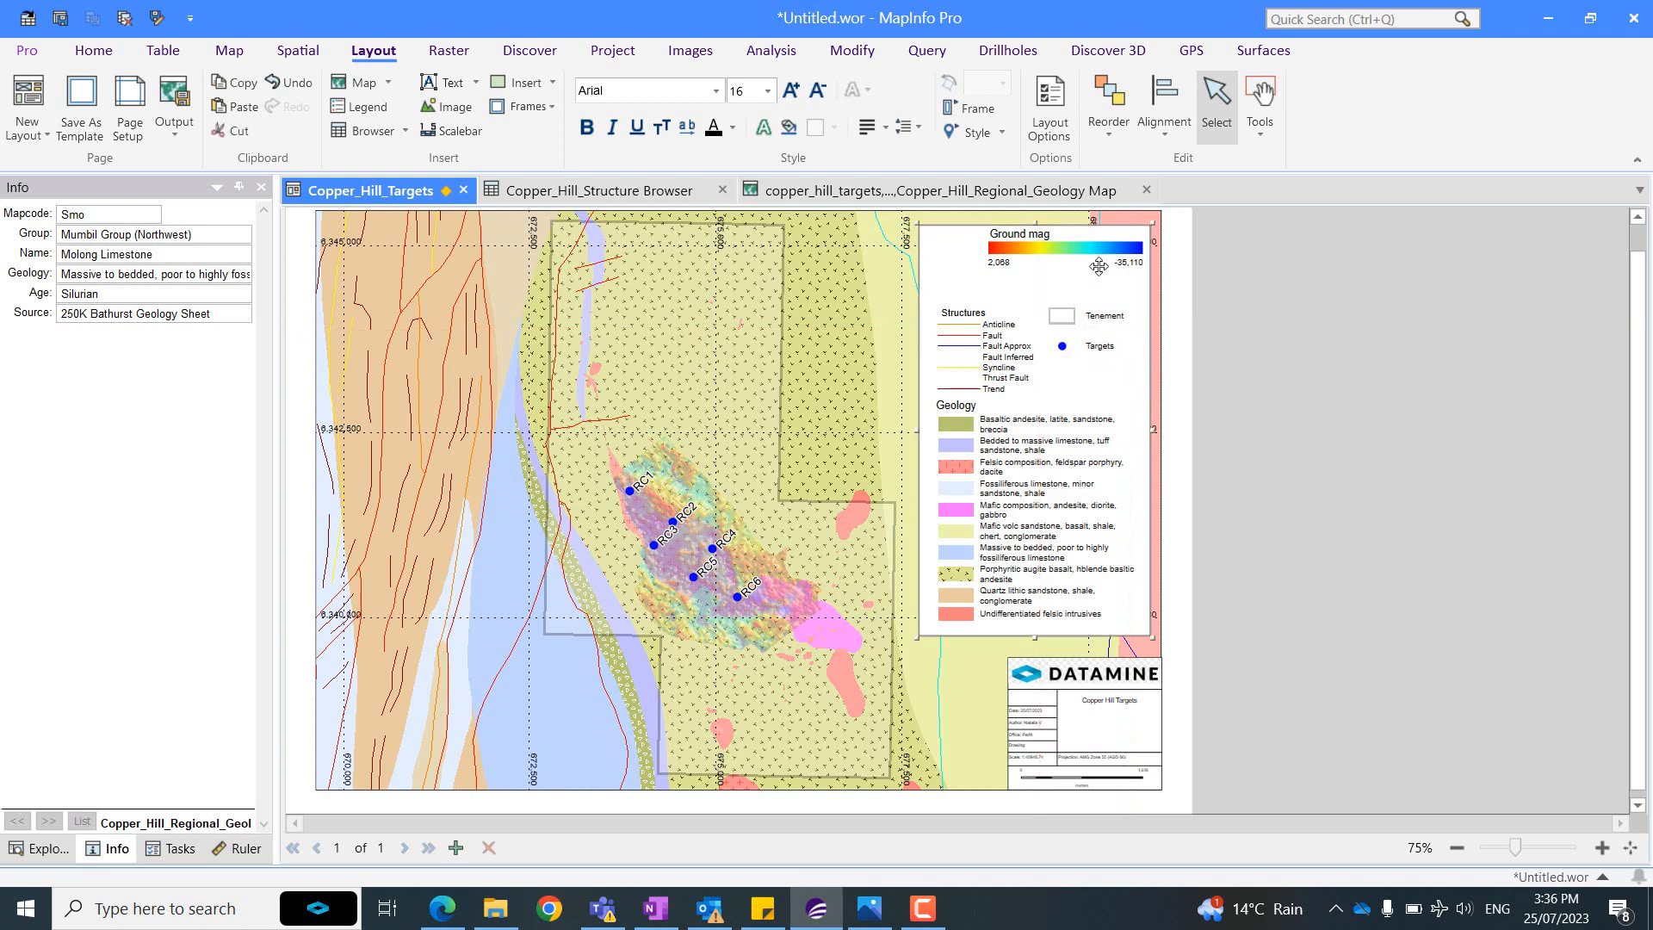
pyautogui.moveTo(1094, 256); pyautogui.dragTo(1043, 291)
pyautogui.click(1126, 441)
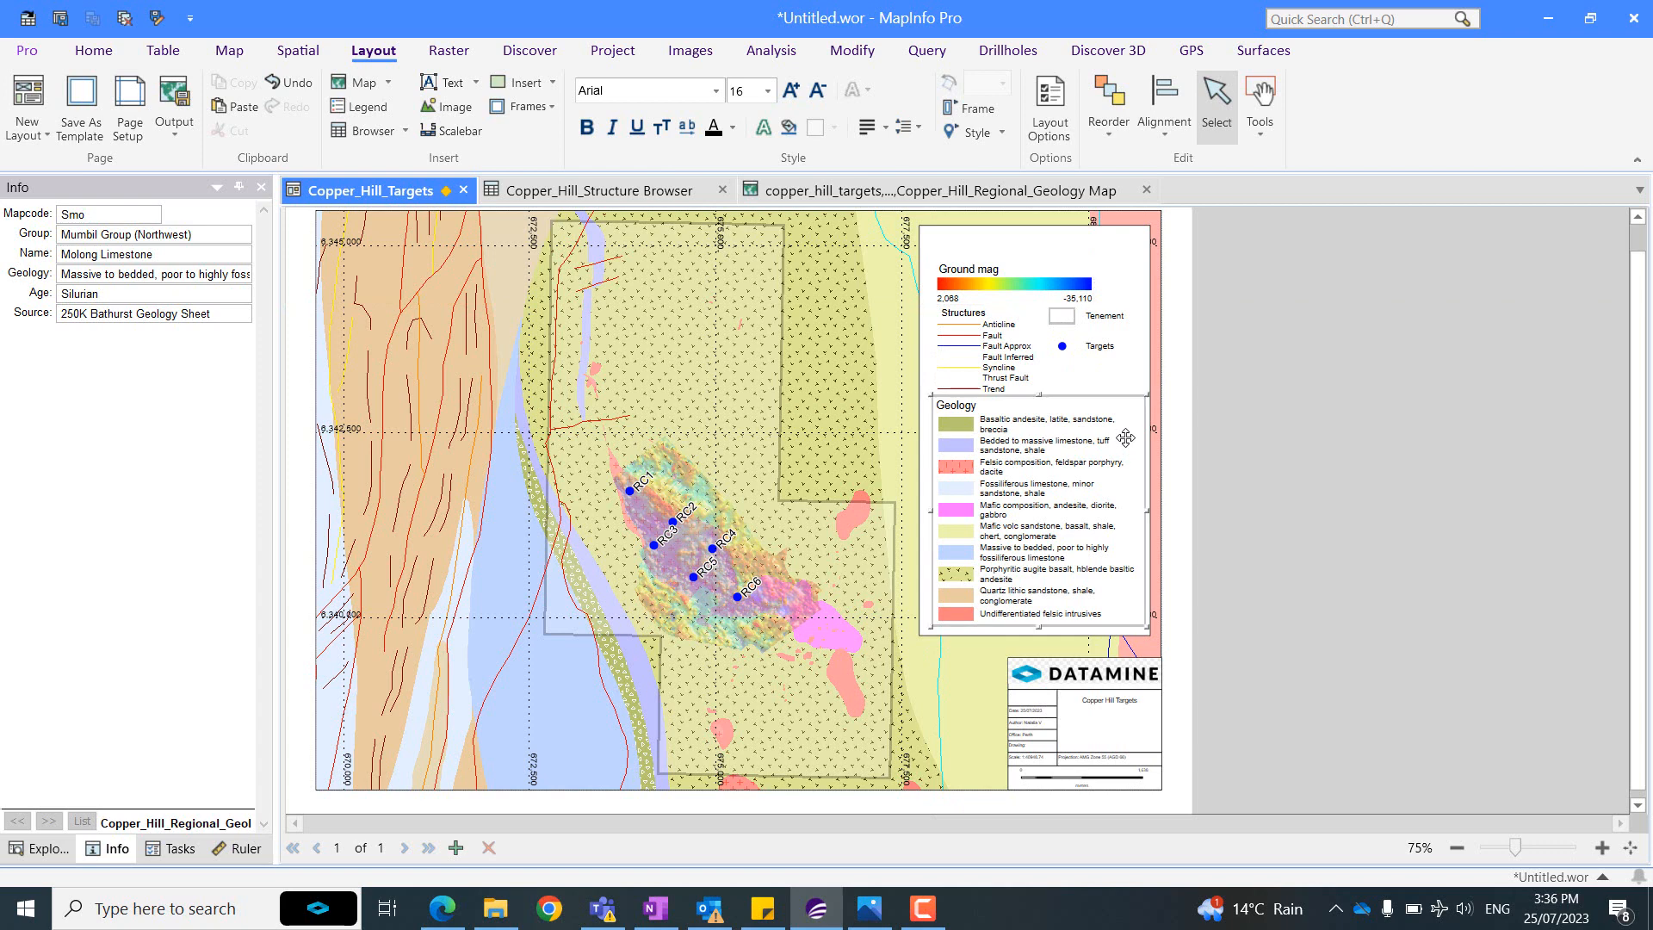
# Add the text "Legend" above the Ground mag legend and centre it near the top of the white box.
pyautogui.click(1218, 416)
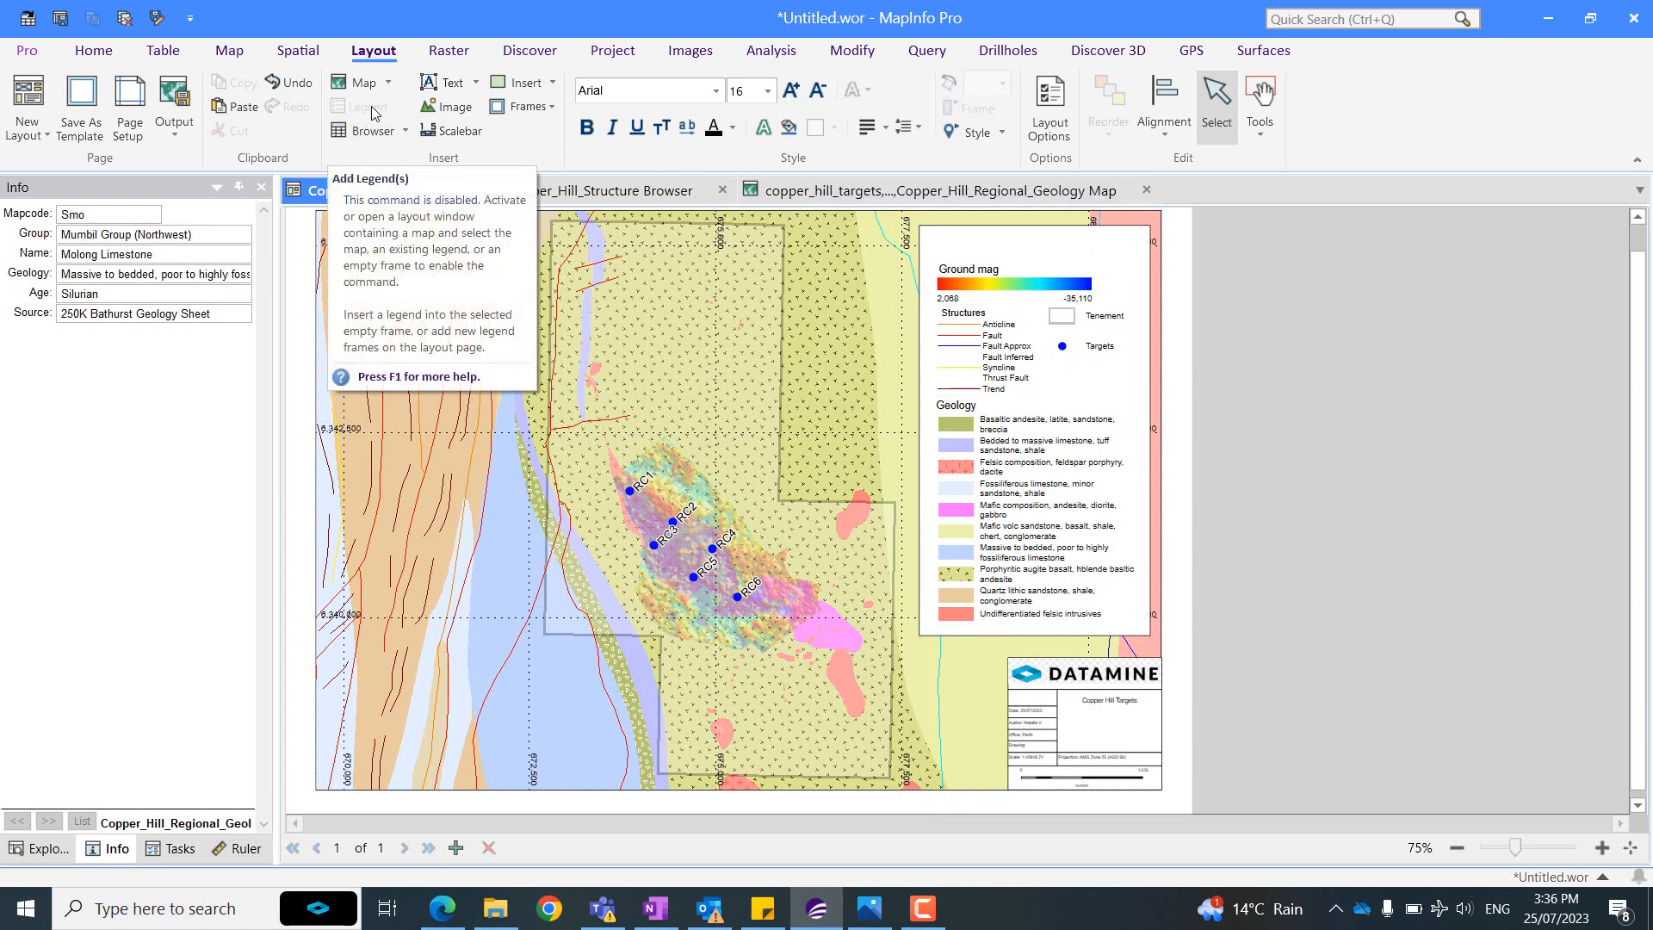
pyautogui.click(954, 242)
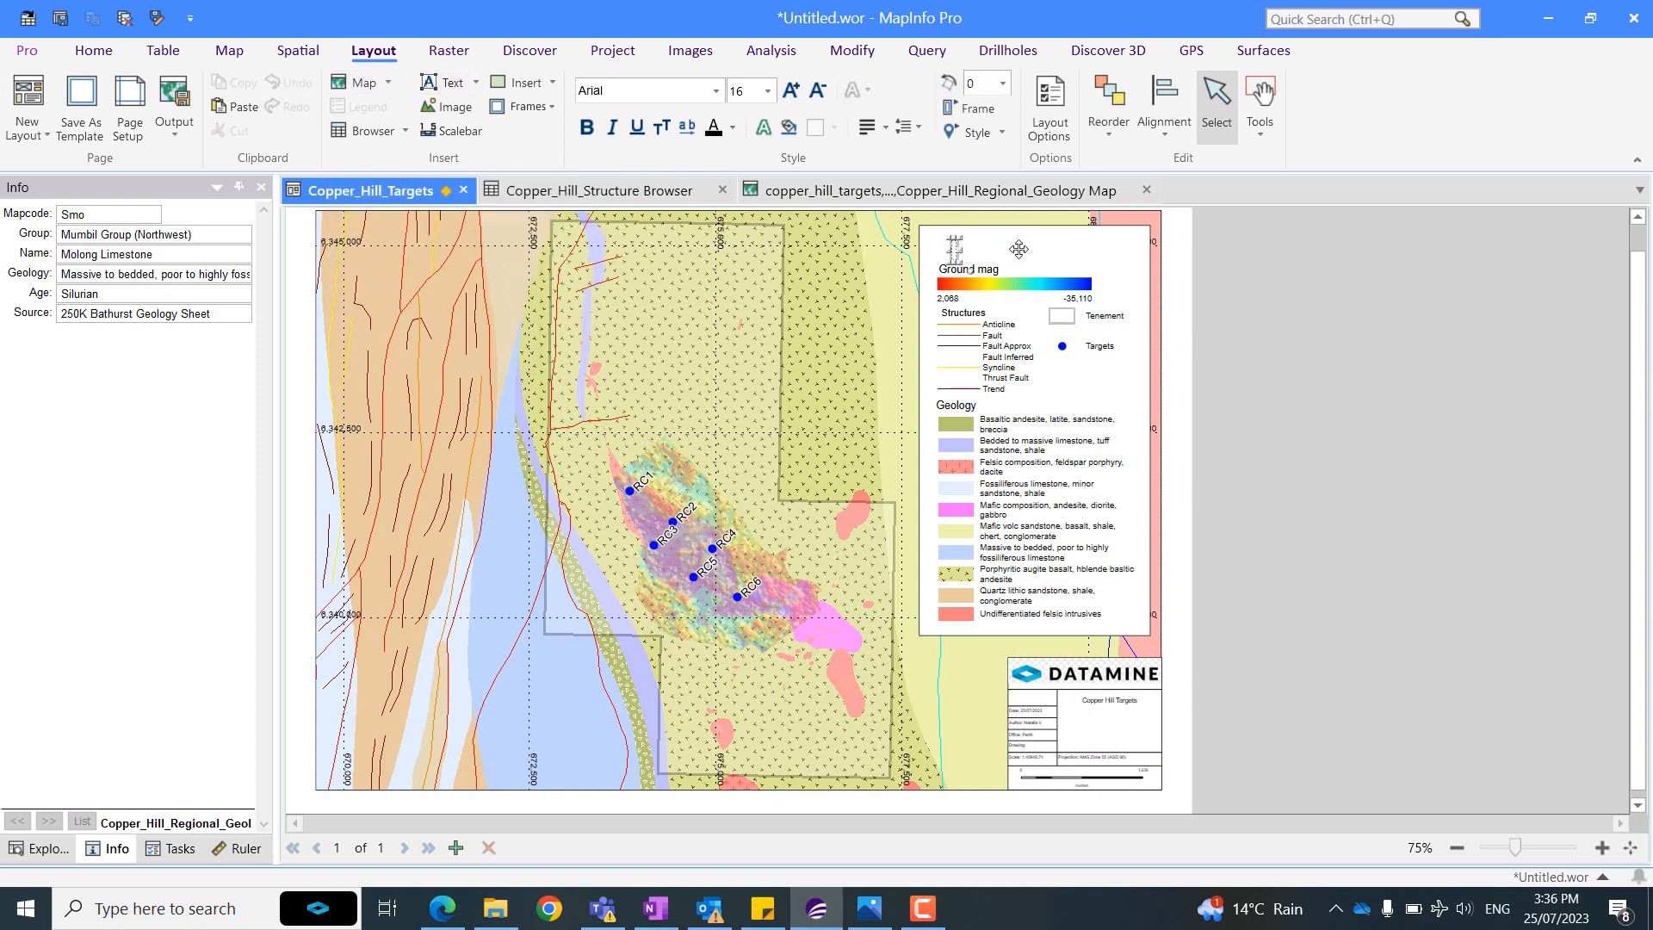
pyautogui.write('Legend')
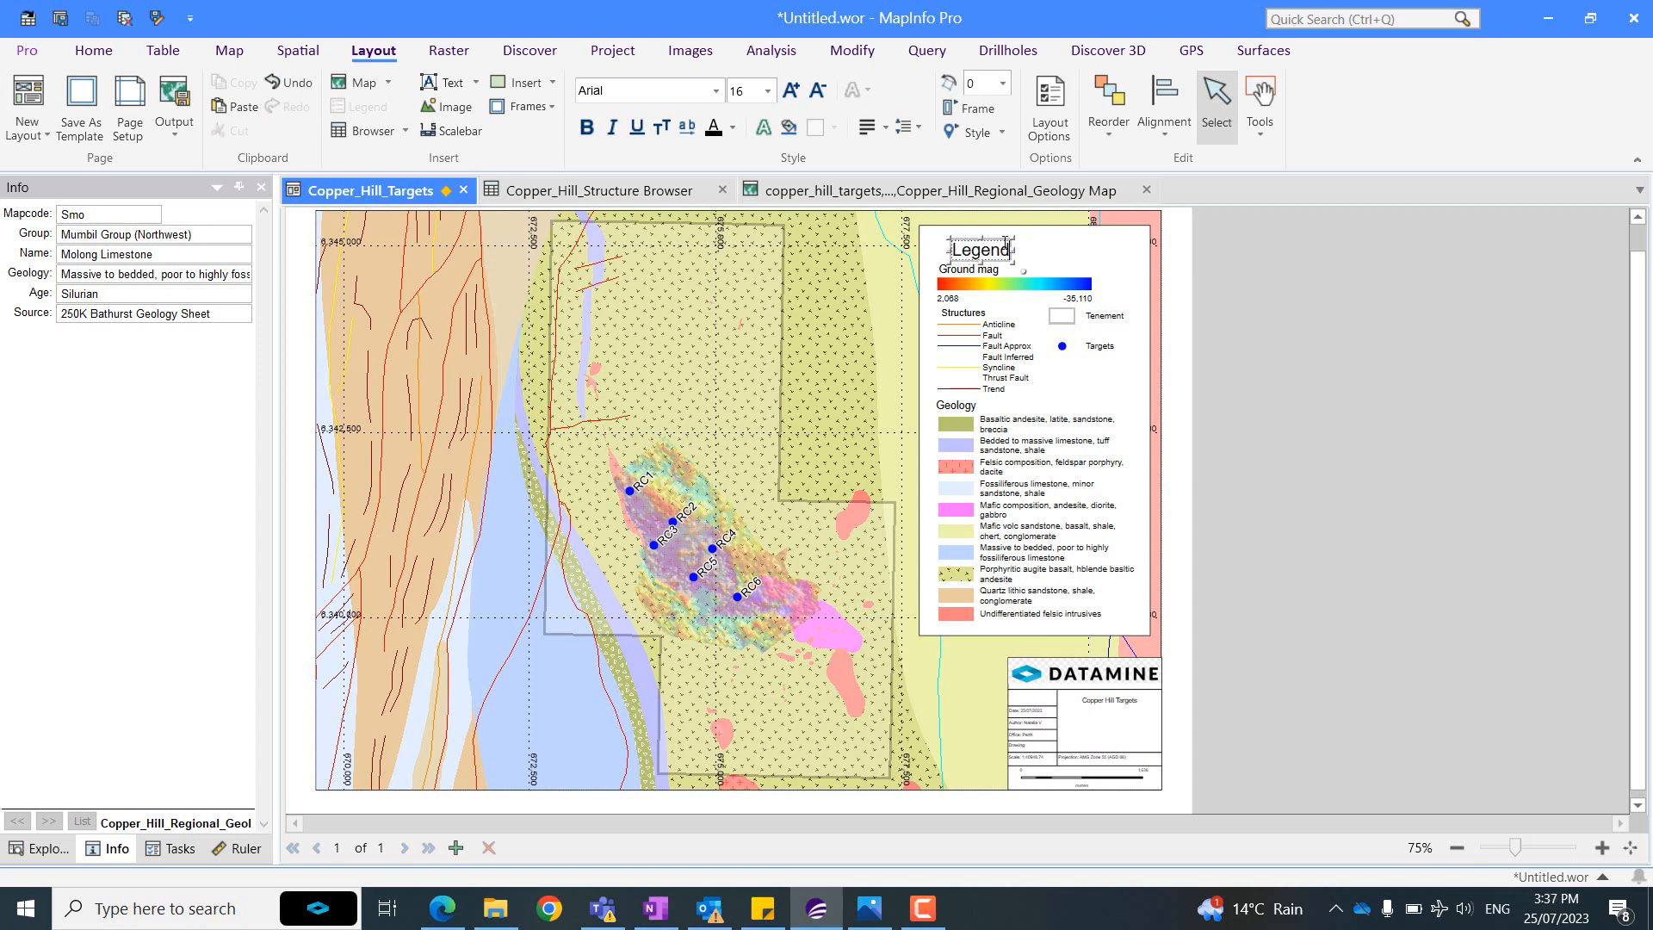
pyautogui.click(999, 238)
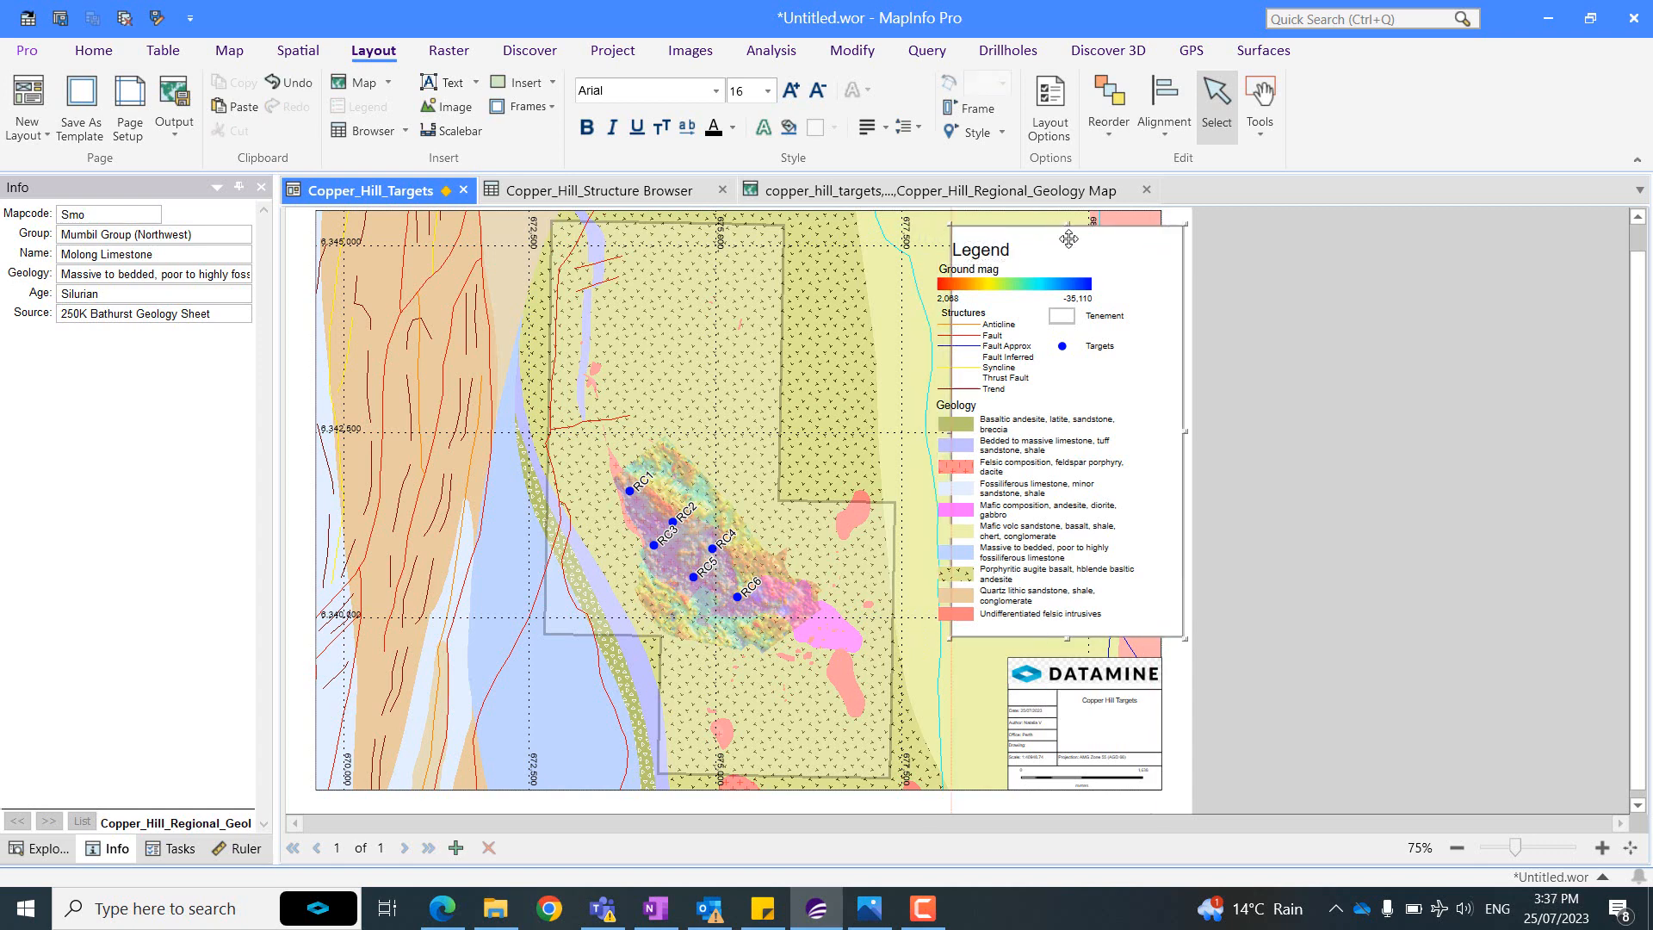
pyautogui.click(1000, 239)
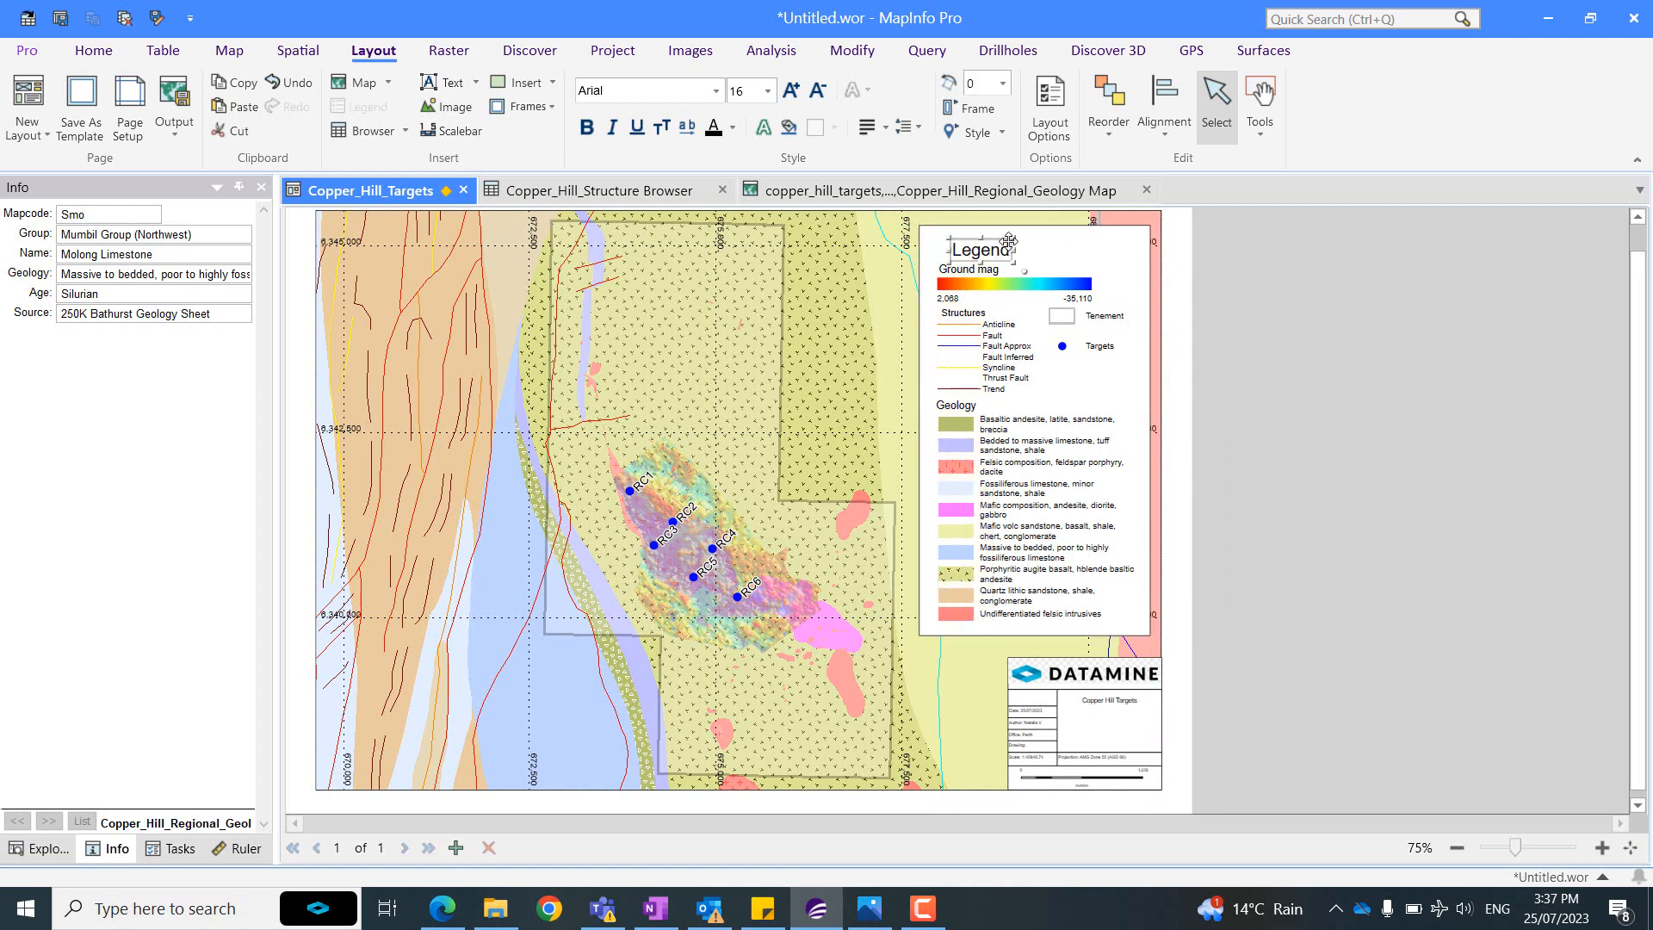
pyautogui.moveTo(1008, 240); pyautogui.dragTo(1054, 238)
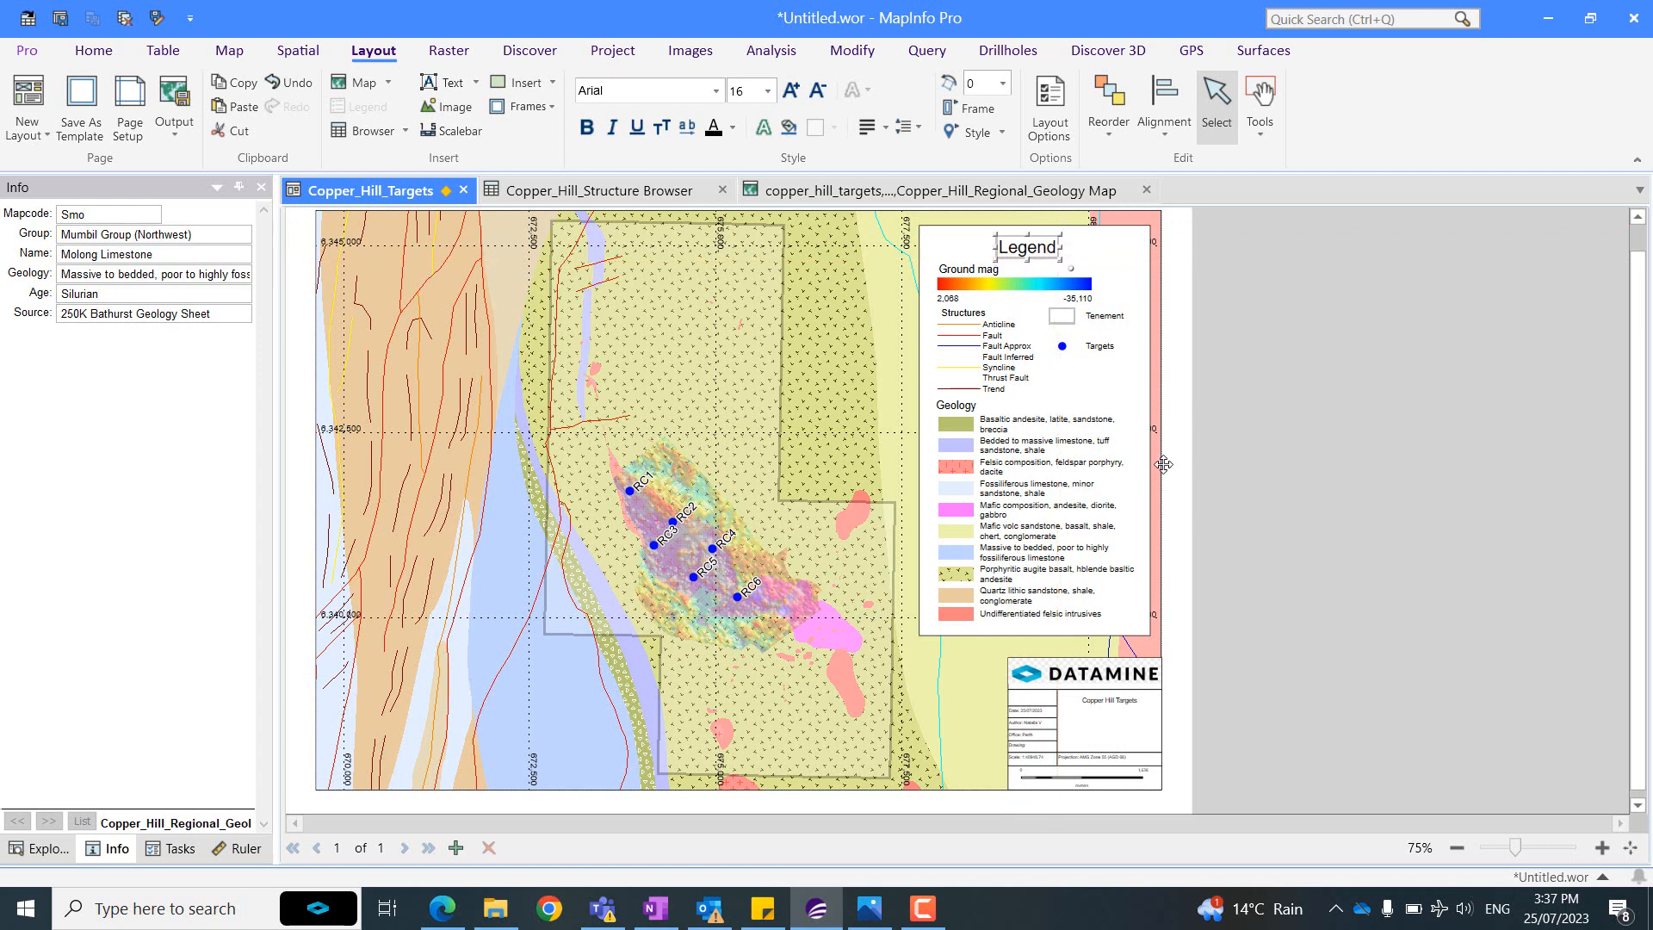
# Narrow the white background box slightly by moving its left edge inward.
pyautogui.click(1138, 377)
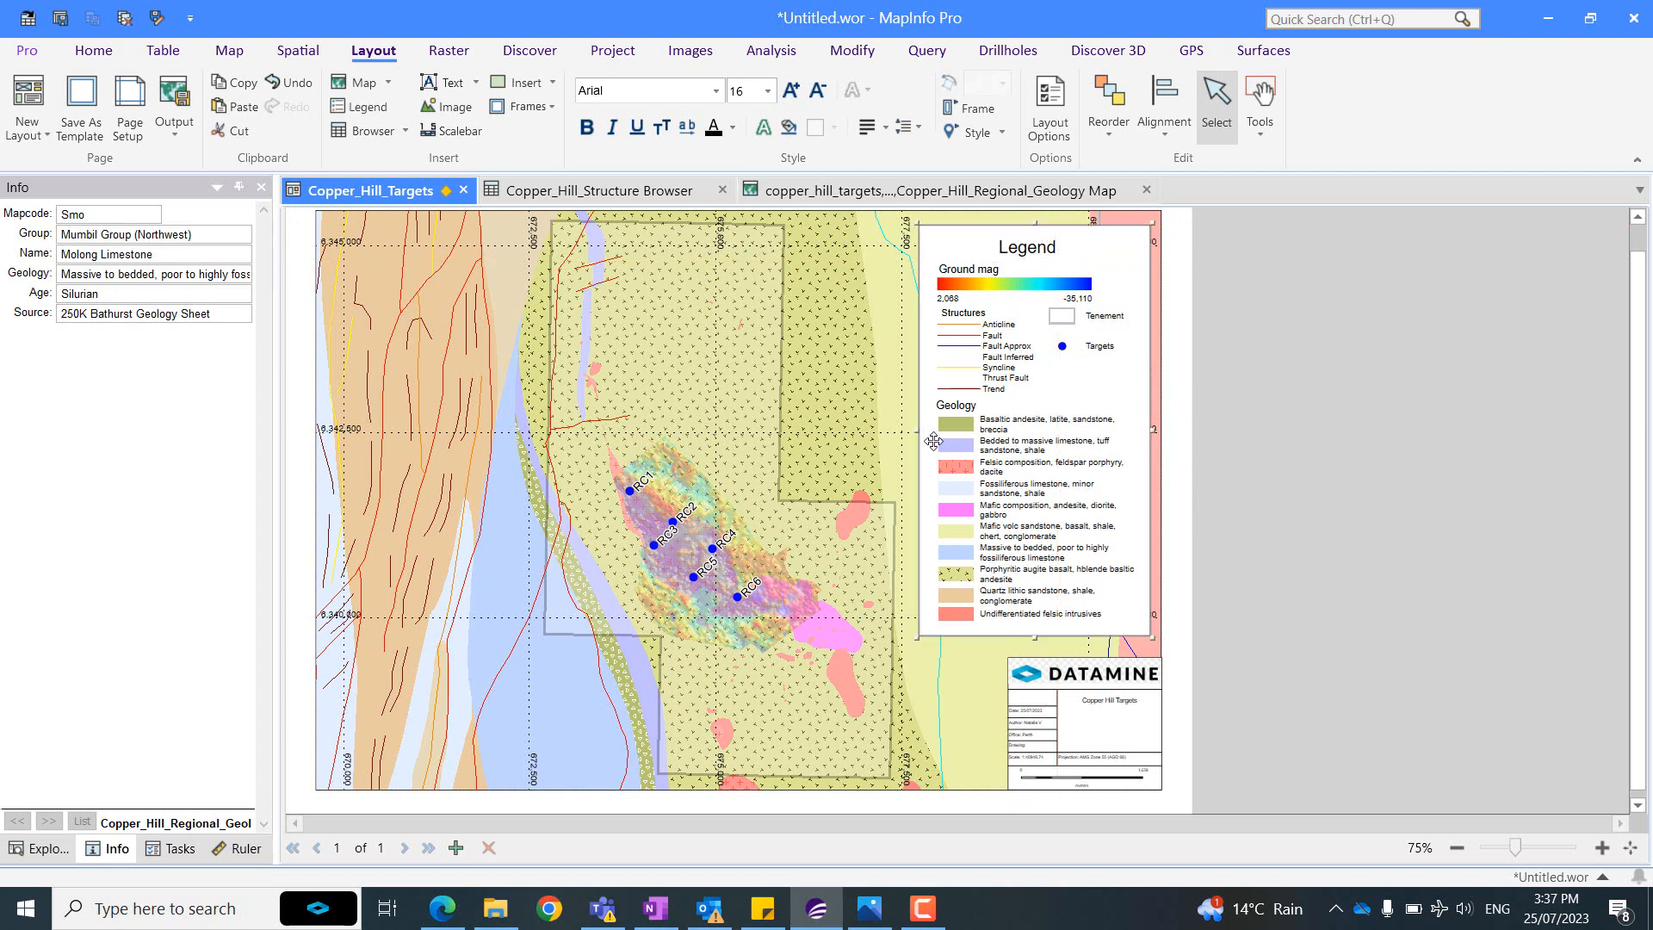
pyautogui.moveTo(917, 433); pyautogui.dragTo(923, 433)
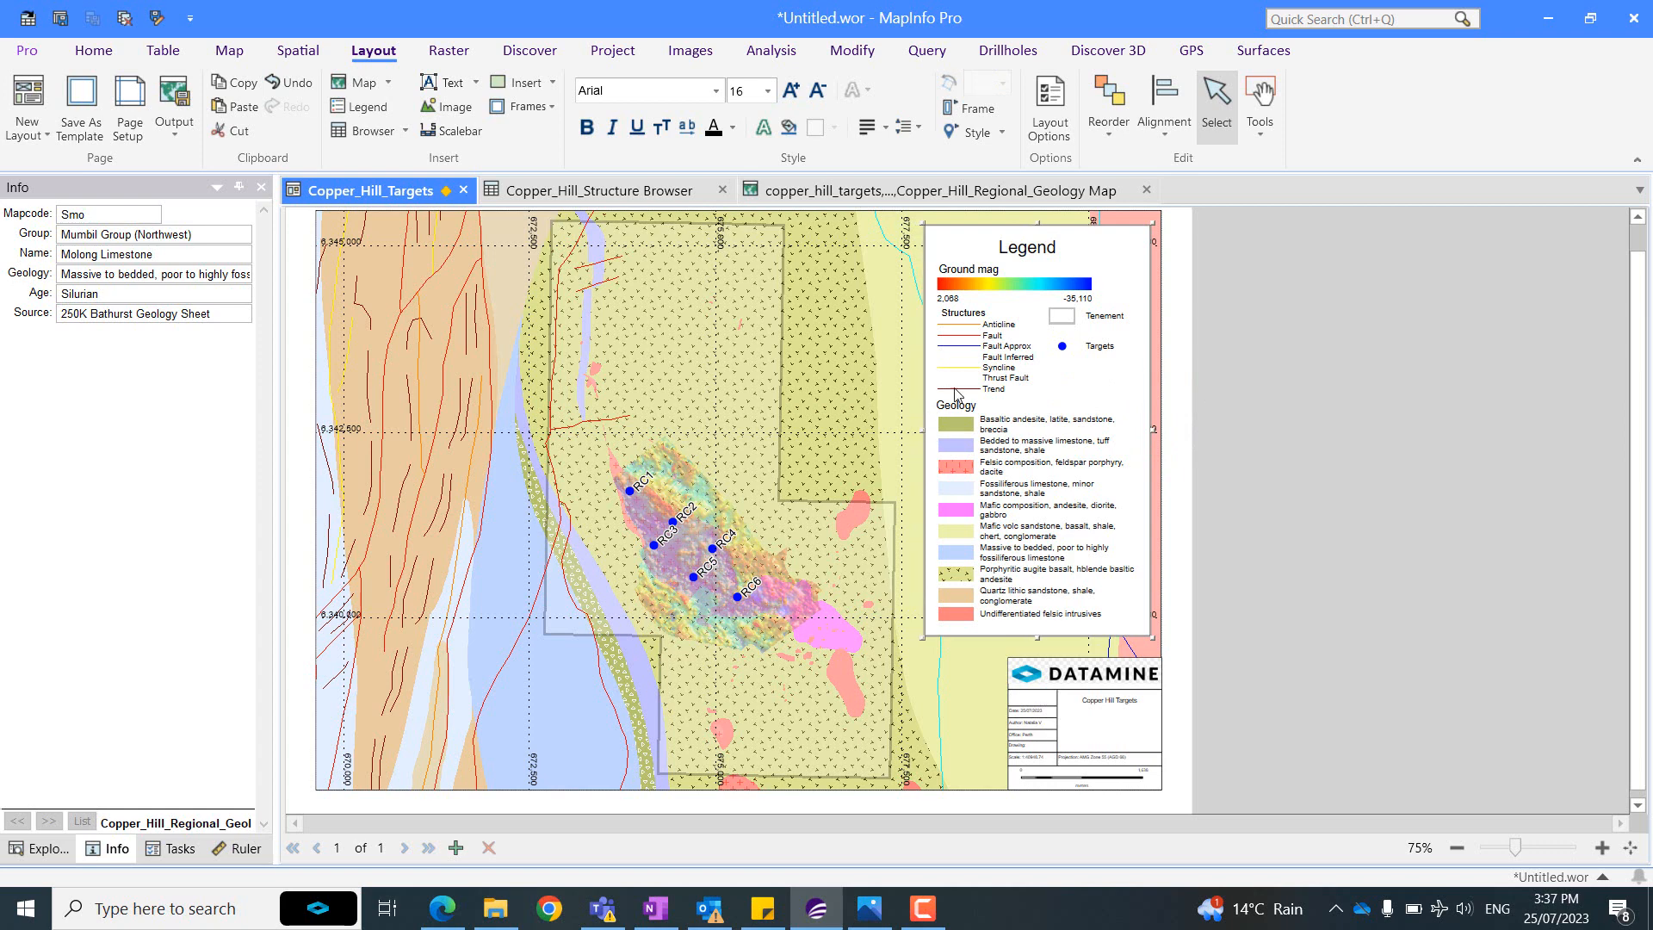
pyautogui.click(1300, 433)
# Fine-tune the Ground mag legend's position and nudge the Tenement legend slightly down.
pyautogui.click(1081, 290)
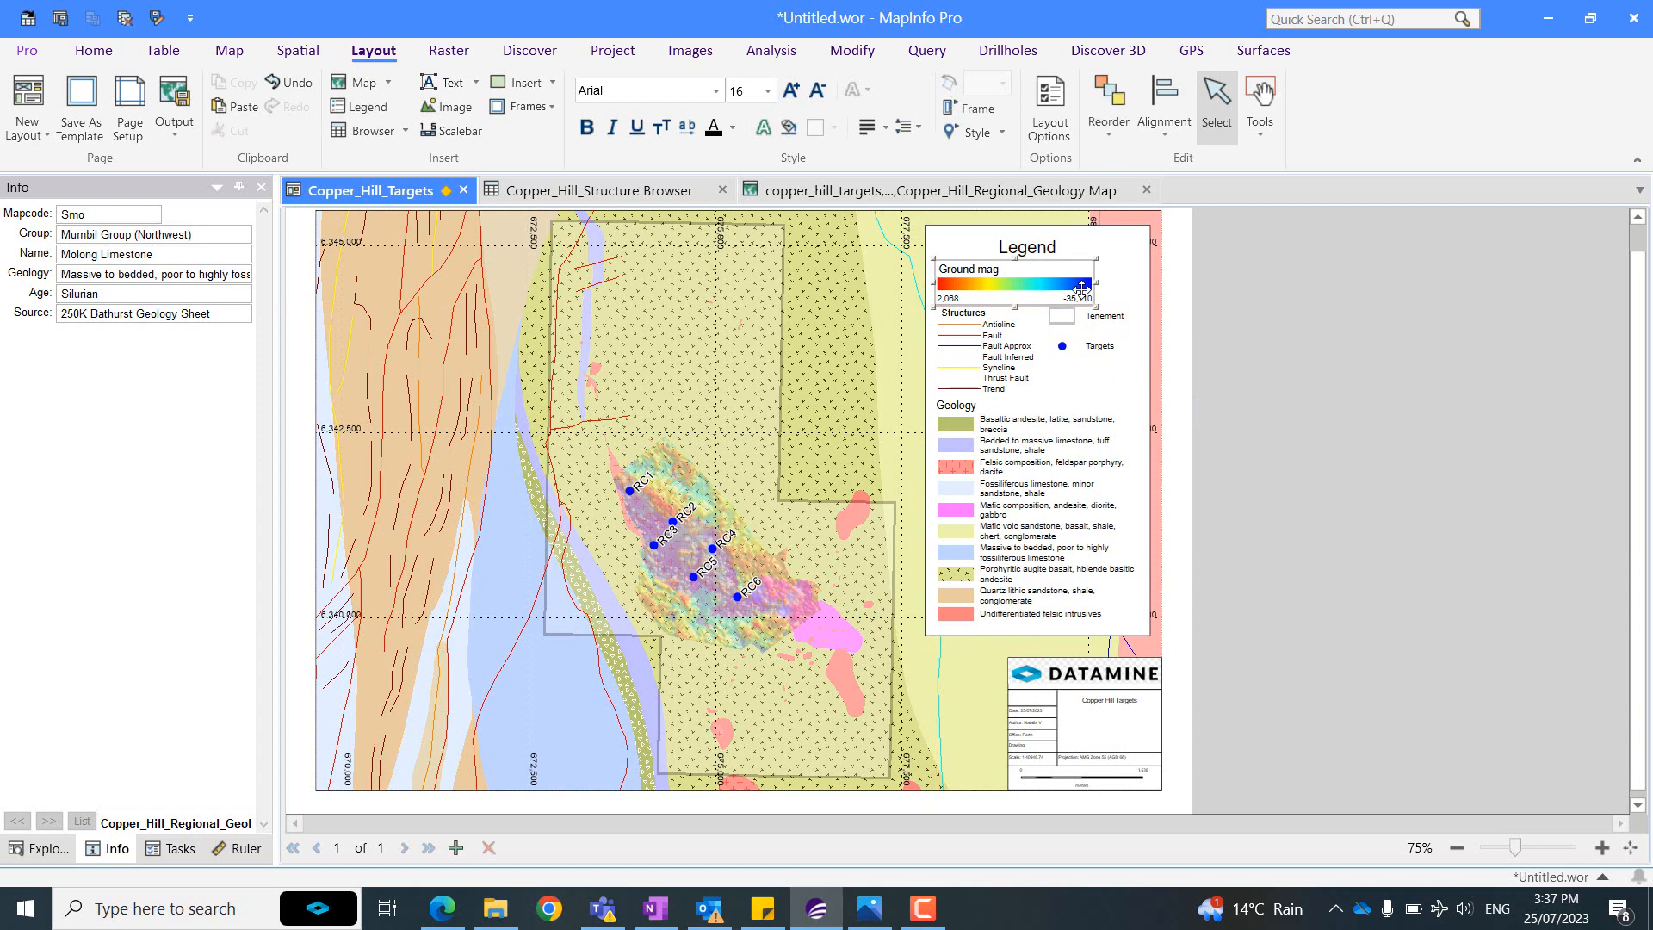
pyautogui.moveTo(1081, 290); pyautogui.dragTo(1098, 321)
pyautogui.click(1098, 321)
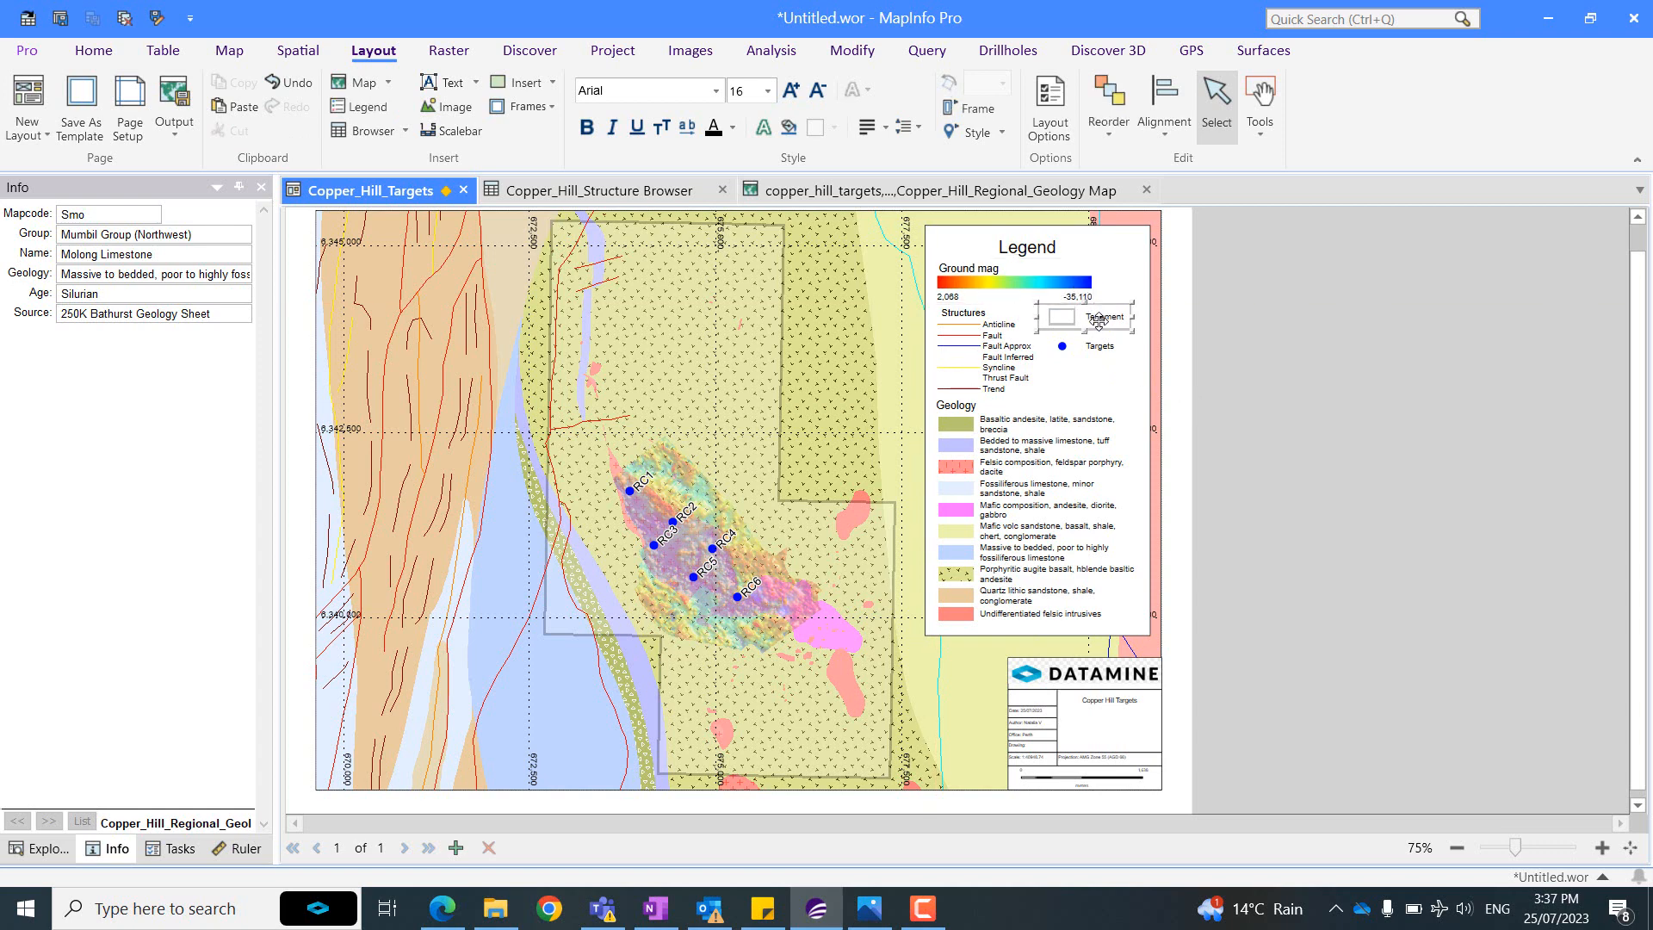
pyautogui.press('Down')
pyautogui.press('Down')
pyautogui.click(1286, 390)
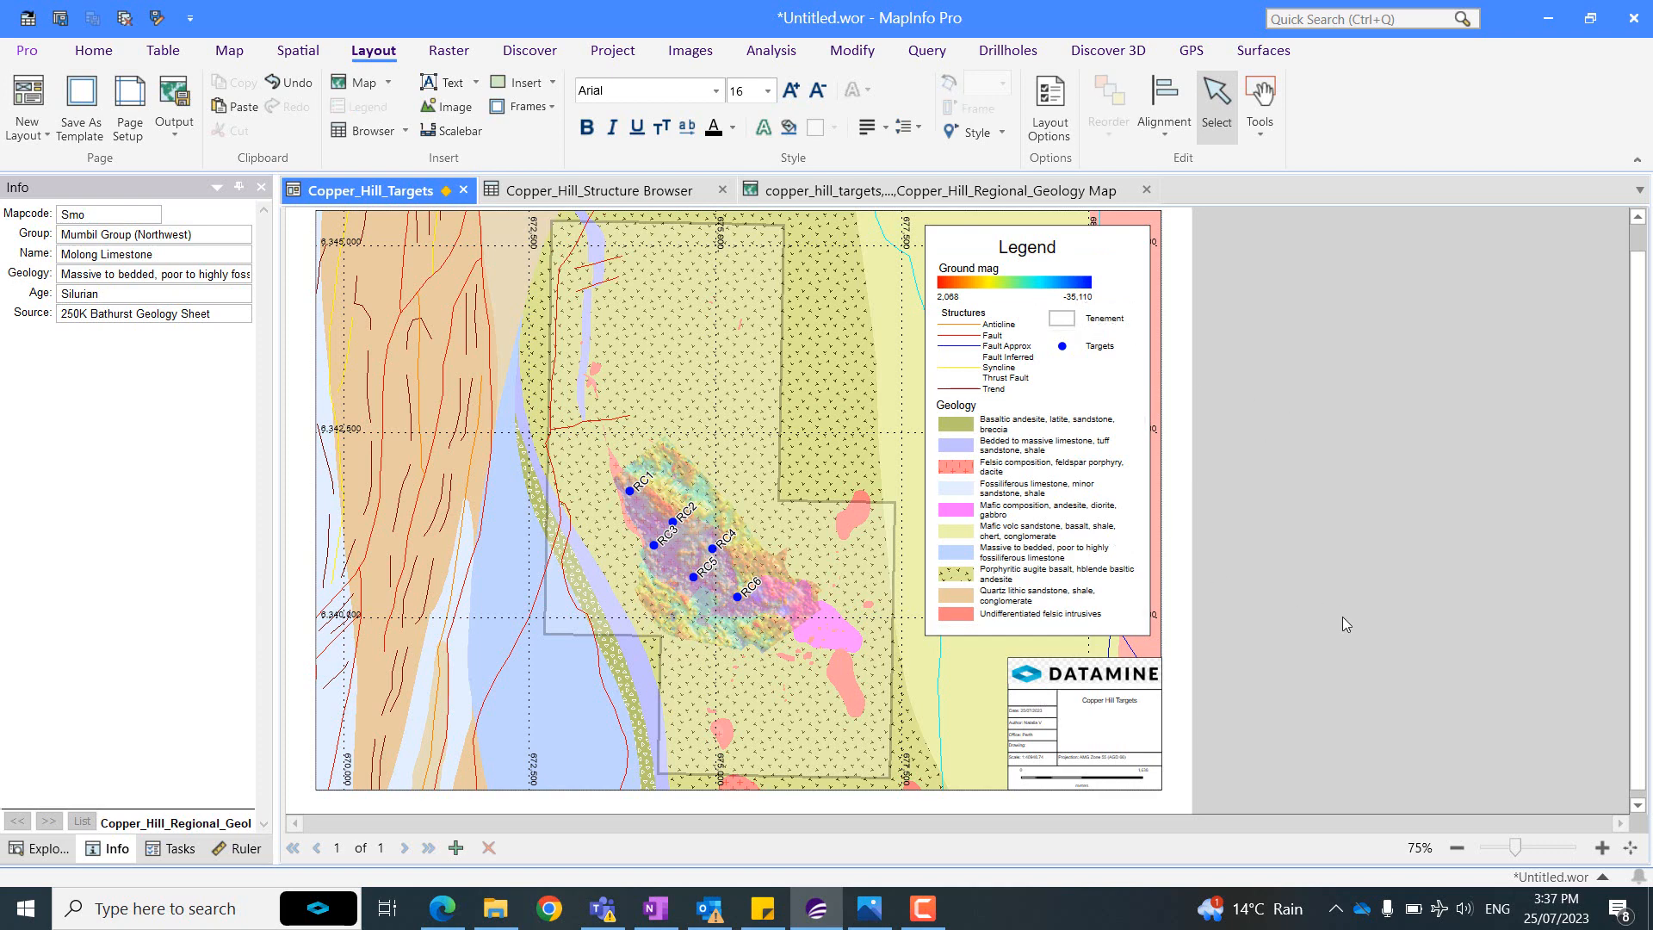
# Select all title block elements, including the Datamine logo and scale bar, and move them to the map's lower-left corner.
pyautogui.click(1457, 849)
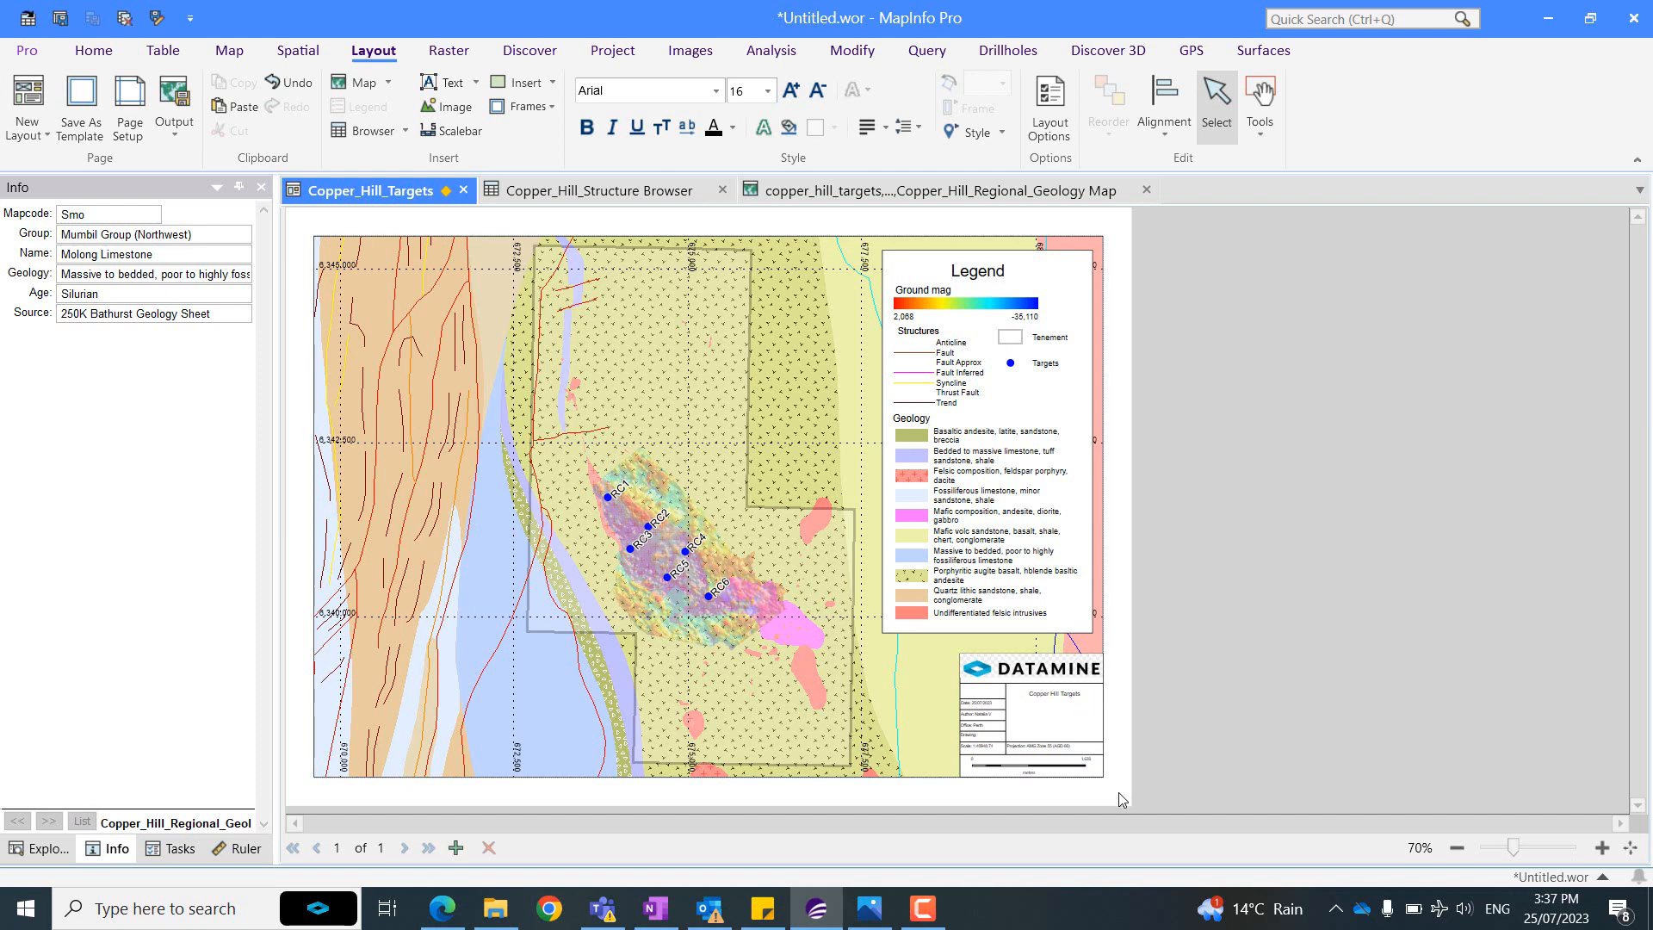
pyautogui.moveTo(1116, 792); pyautogui.dragTo(926, 638)
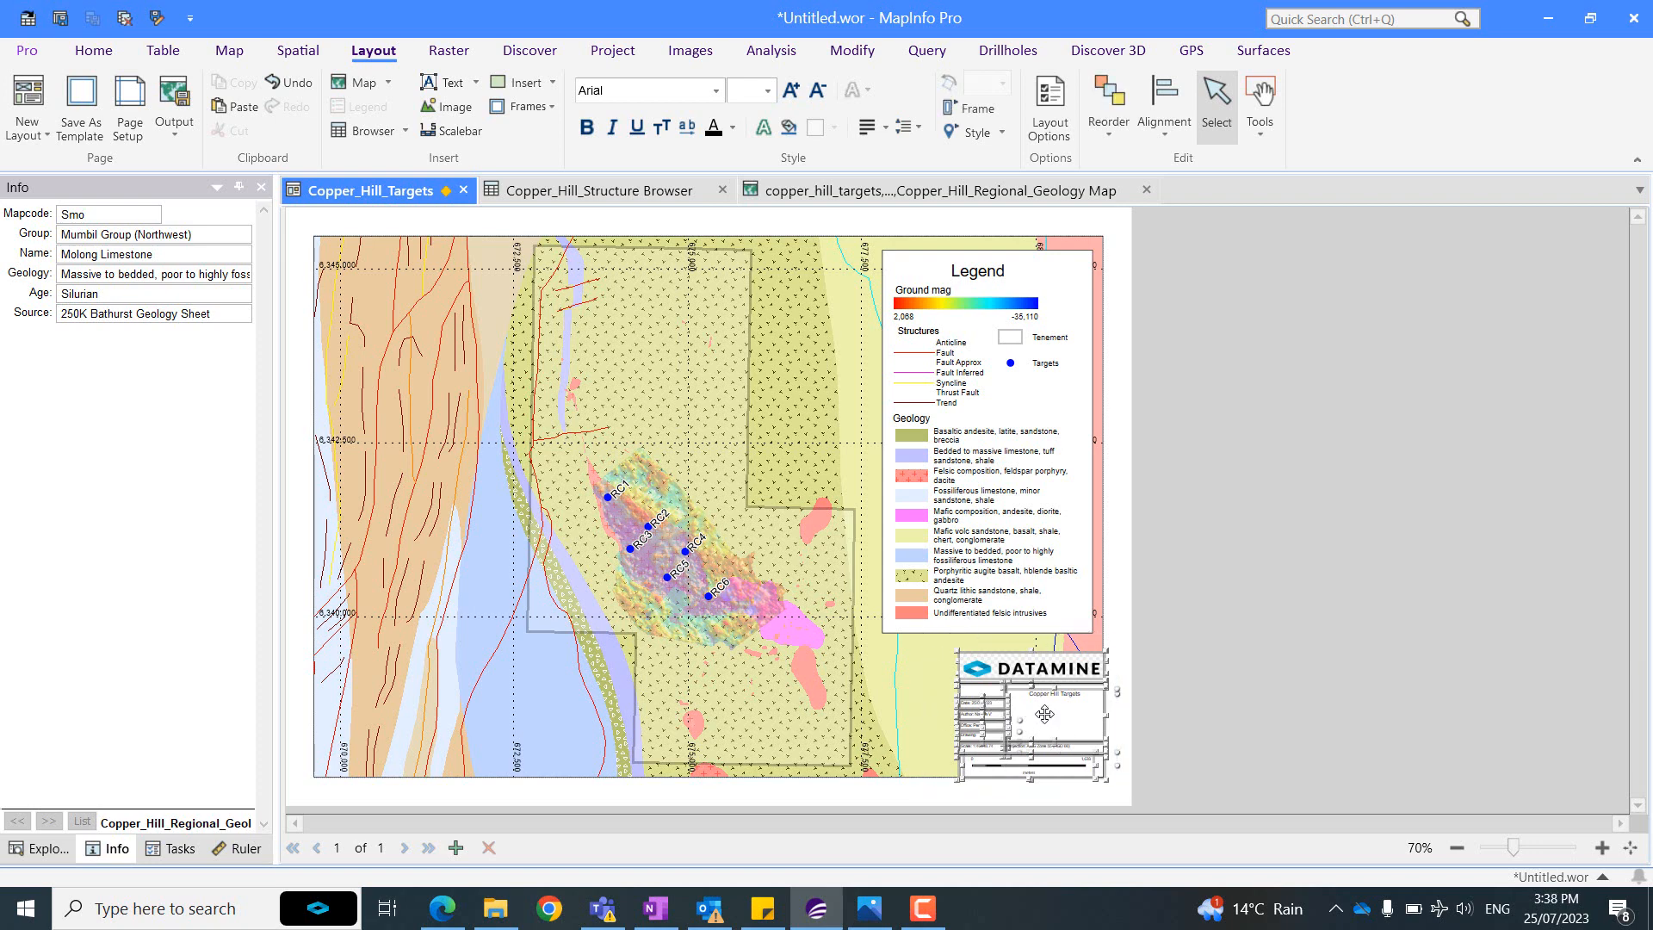
pyautogui.moveTo(1043, 715); pyautogui.dragTo(402, 710)
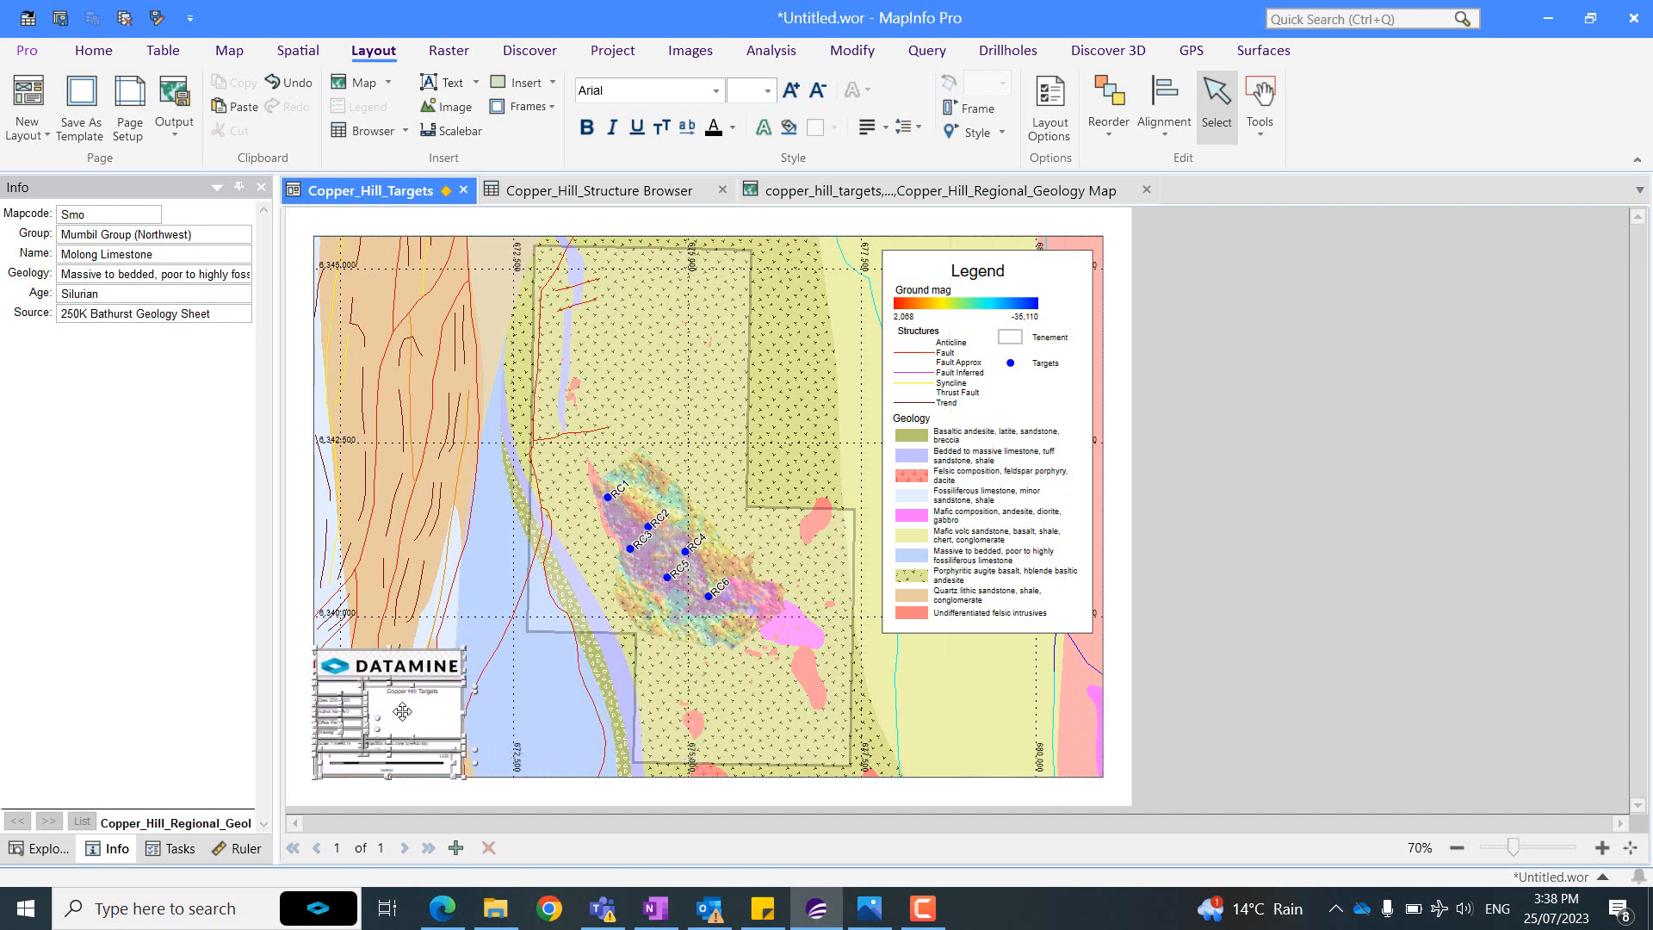
pyautogui.click(1132, 476)
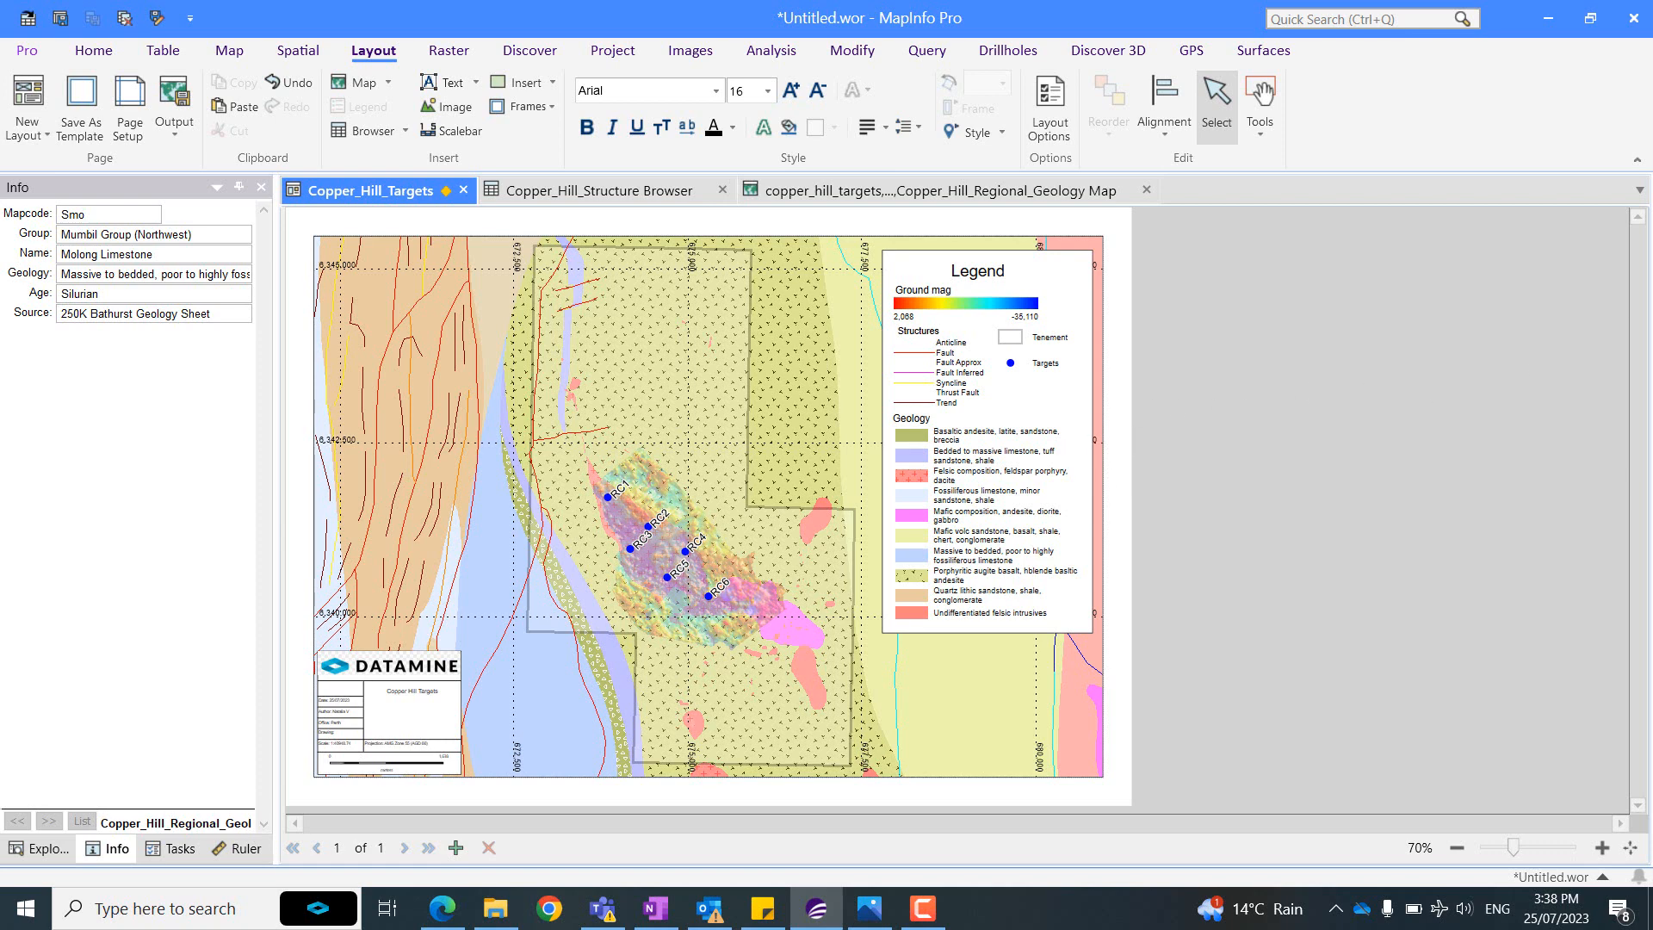
# Activate the map frame and draw a rectangle for a north arrow in the map's lower-right area below the legend.
pyautogui.doubleClick(807, 238)
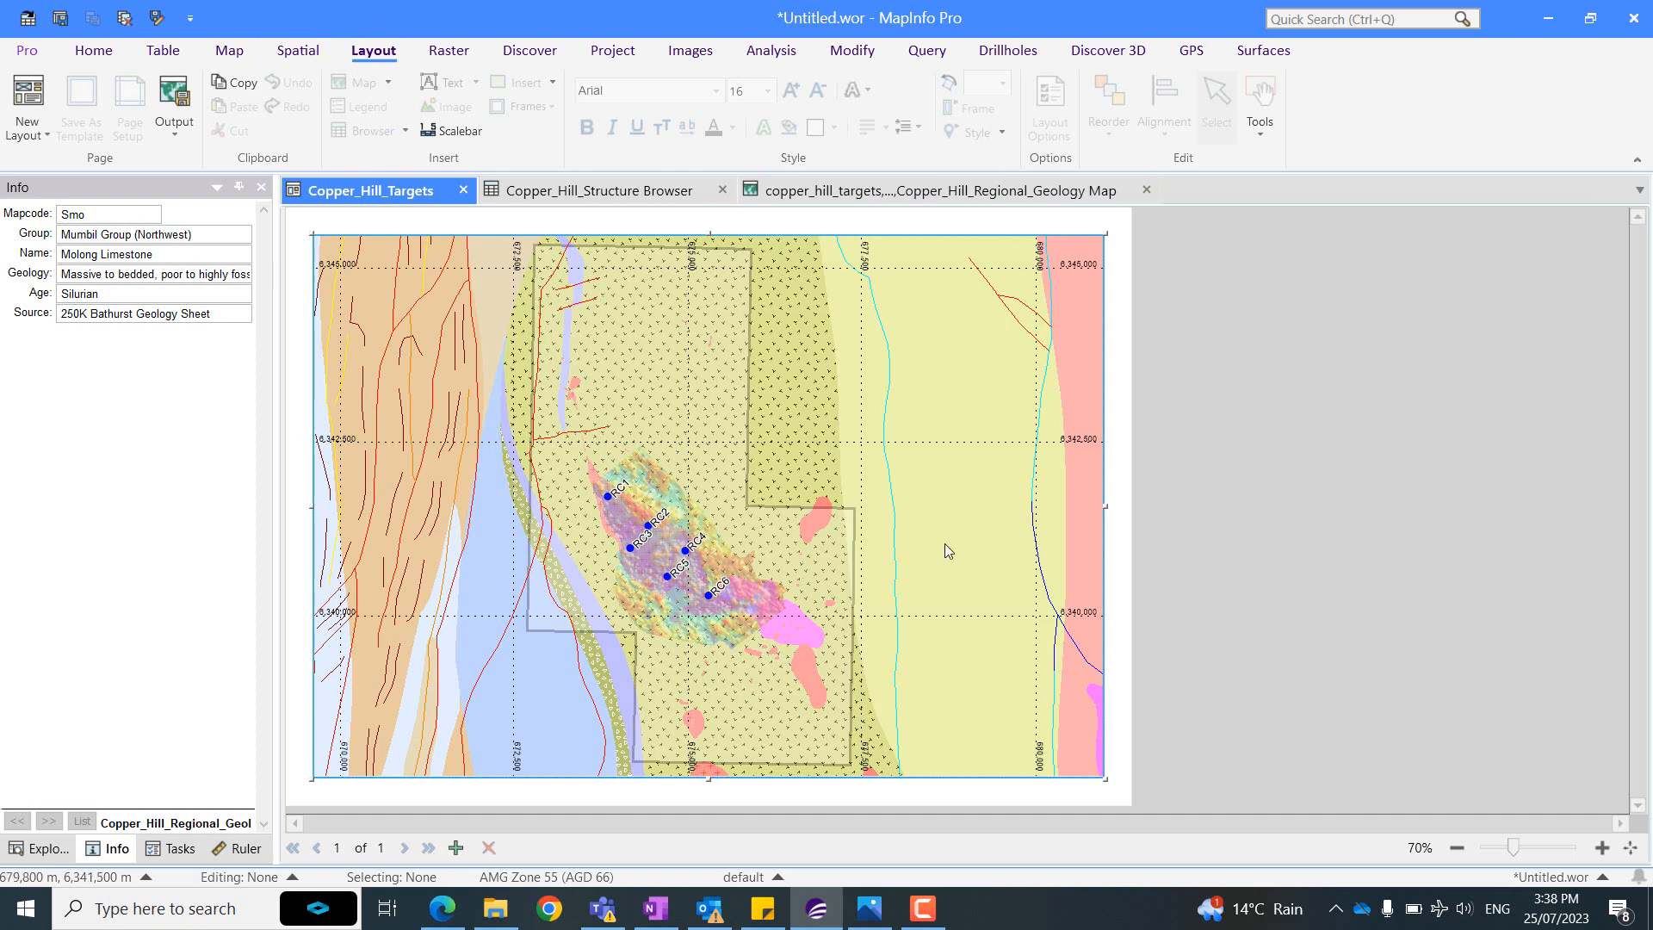
pyautogui.moveTo(1048, 302)
pyautogui.click(242, 52)
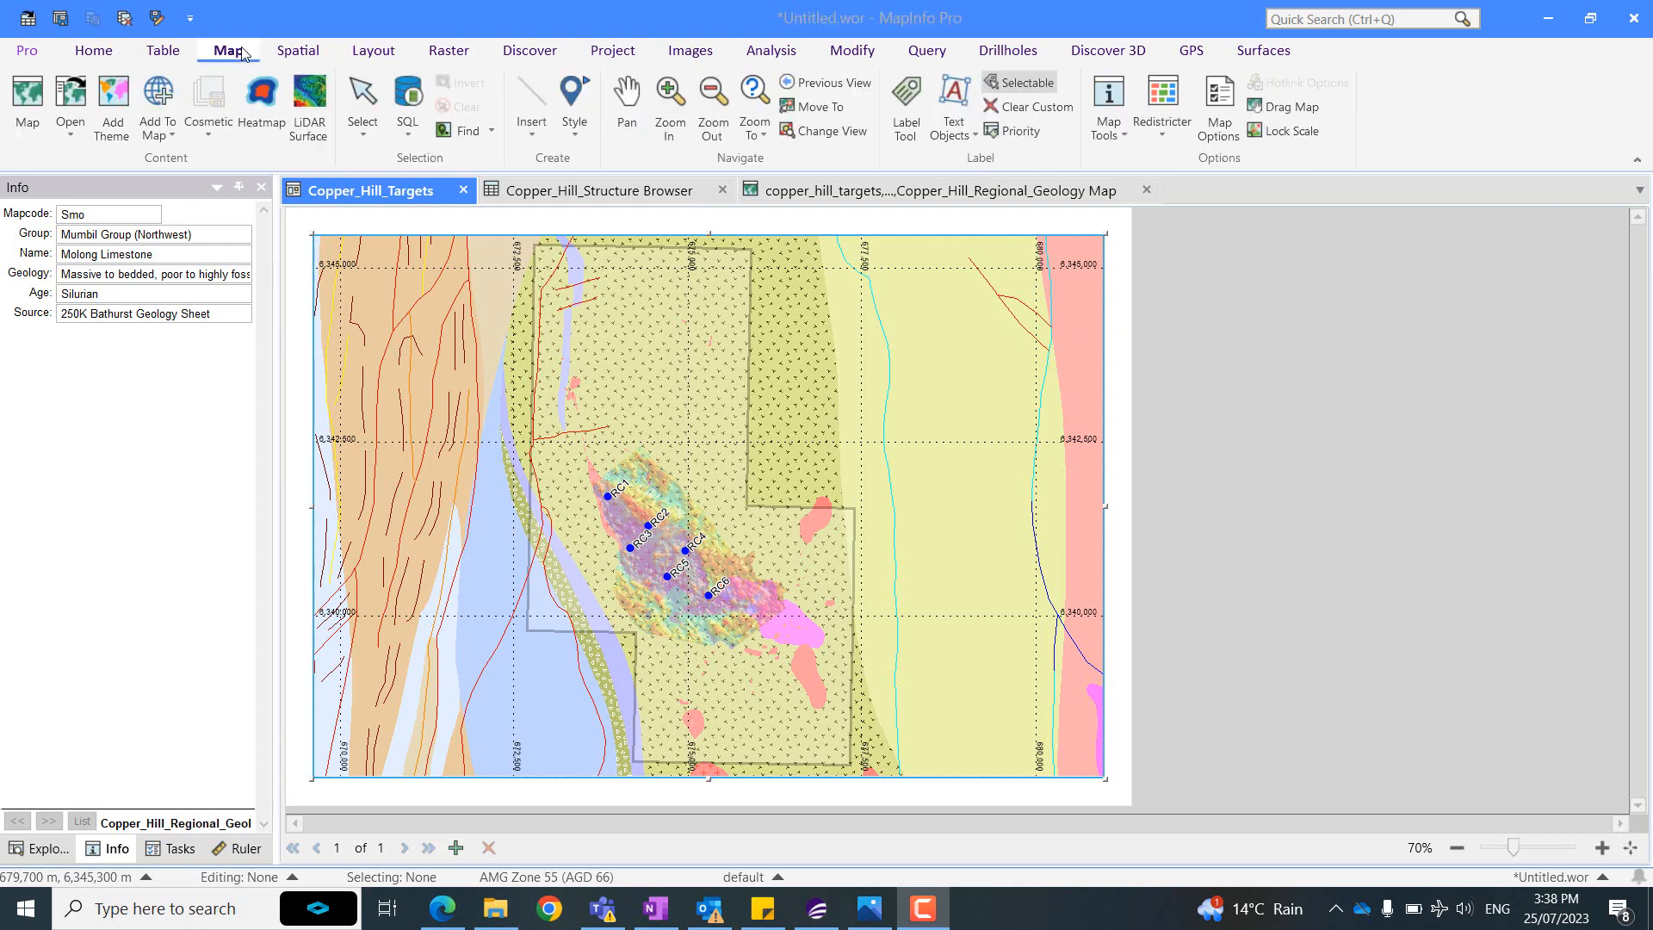
pyautogui.click(159, 135)
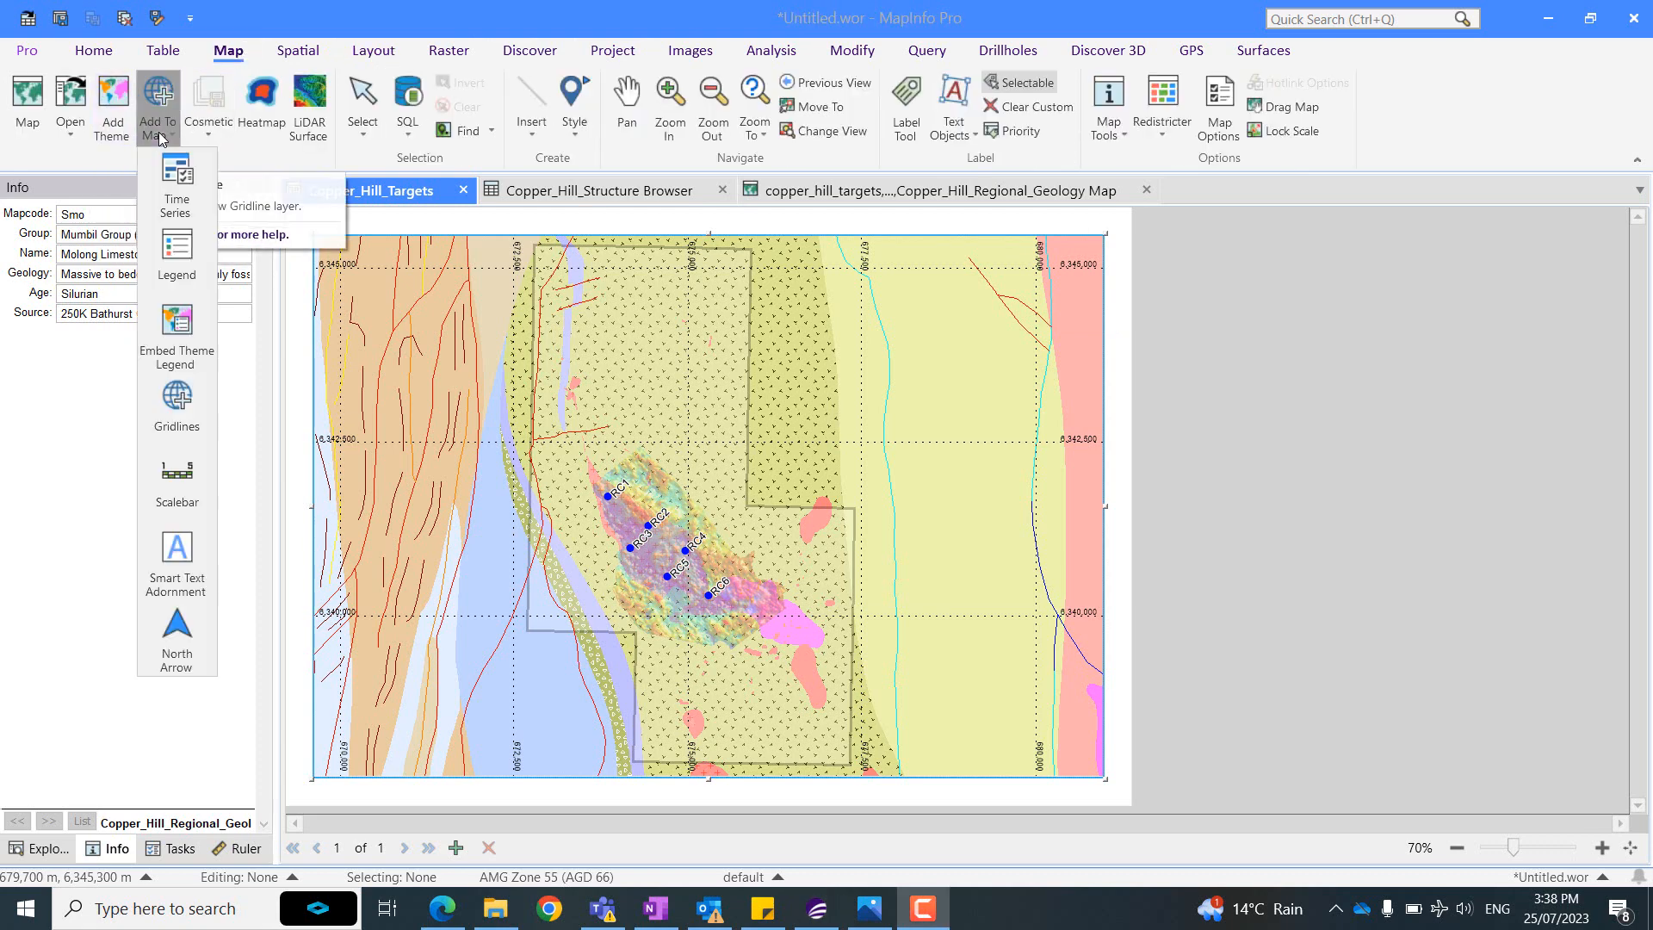
pyautogui.click(194, 646)
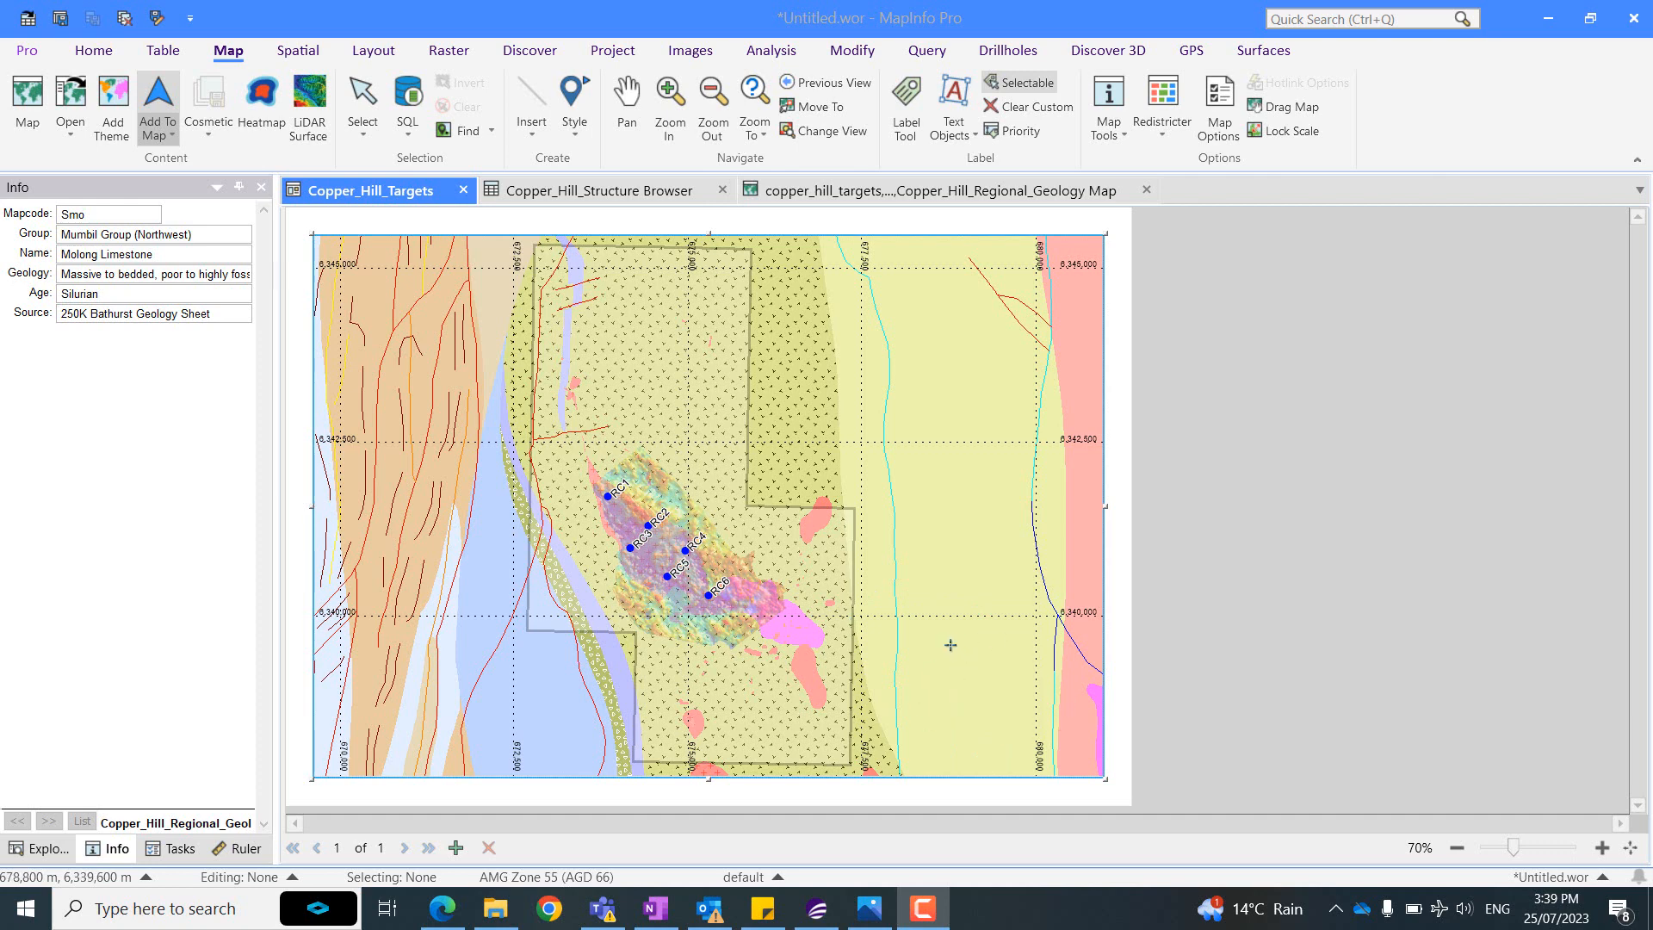
pyautogui.moveTo(950, 643); pyautogui.dragTo(1074, 757)
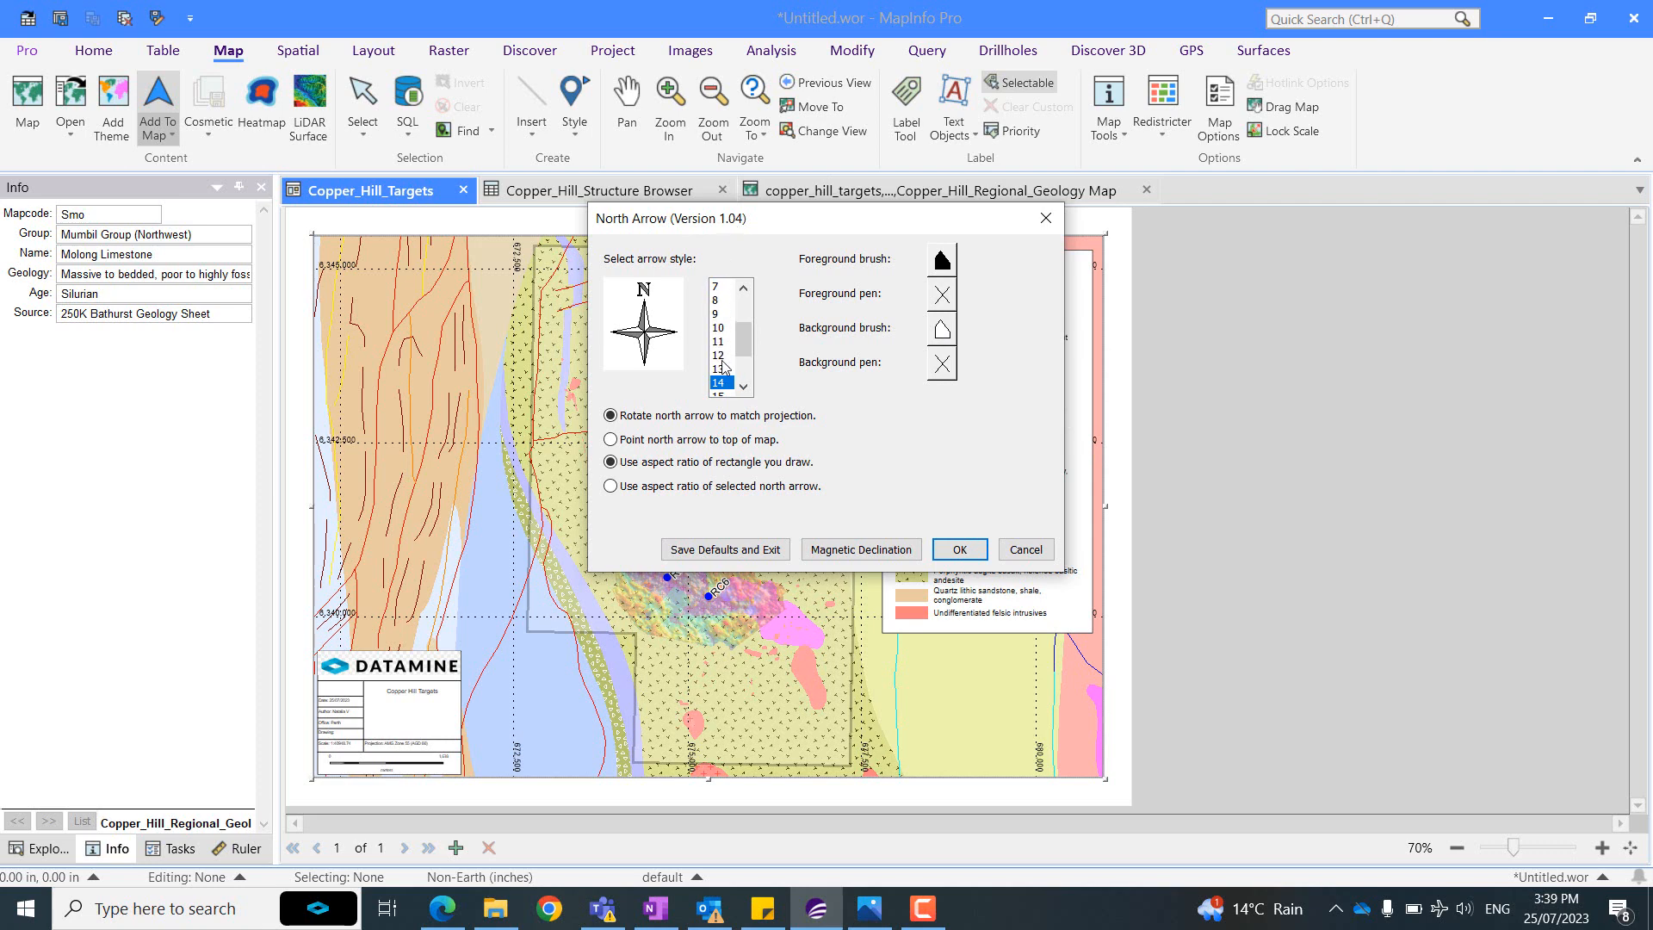
# Preview several north arrow styles, select style 15 and place the arrow on the map.
pyautogui.click(719, 289)
pyautogui.click(721, 302)
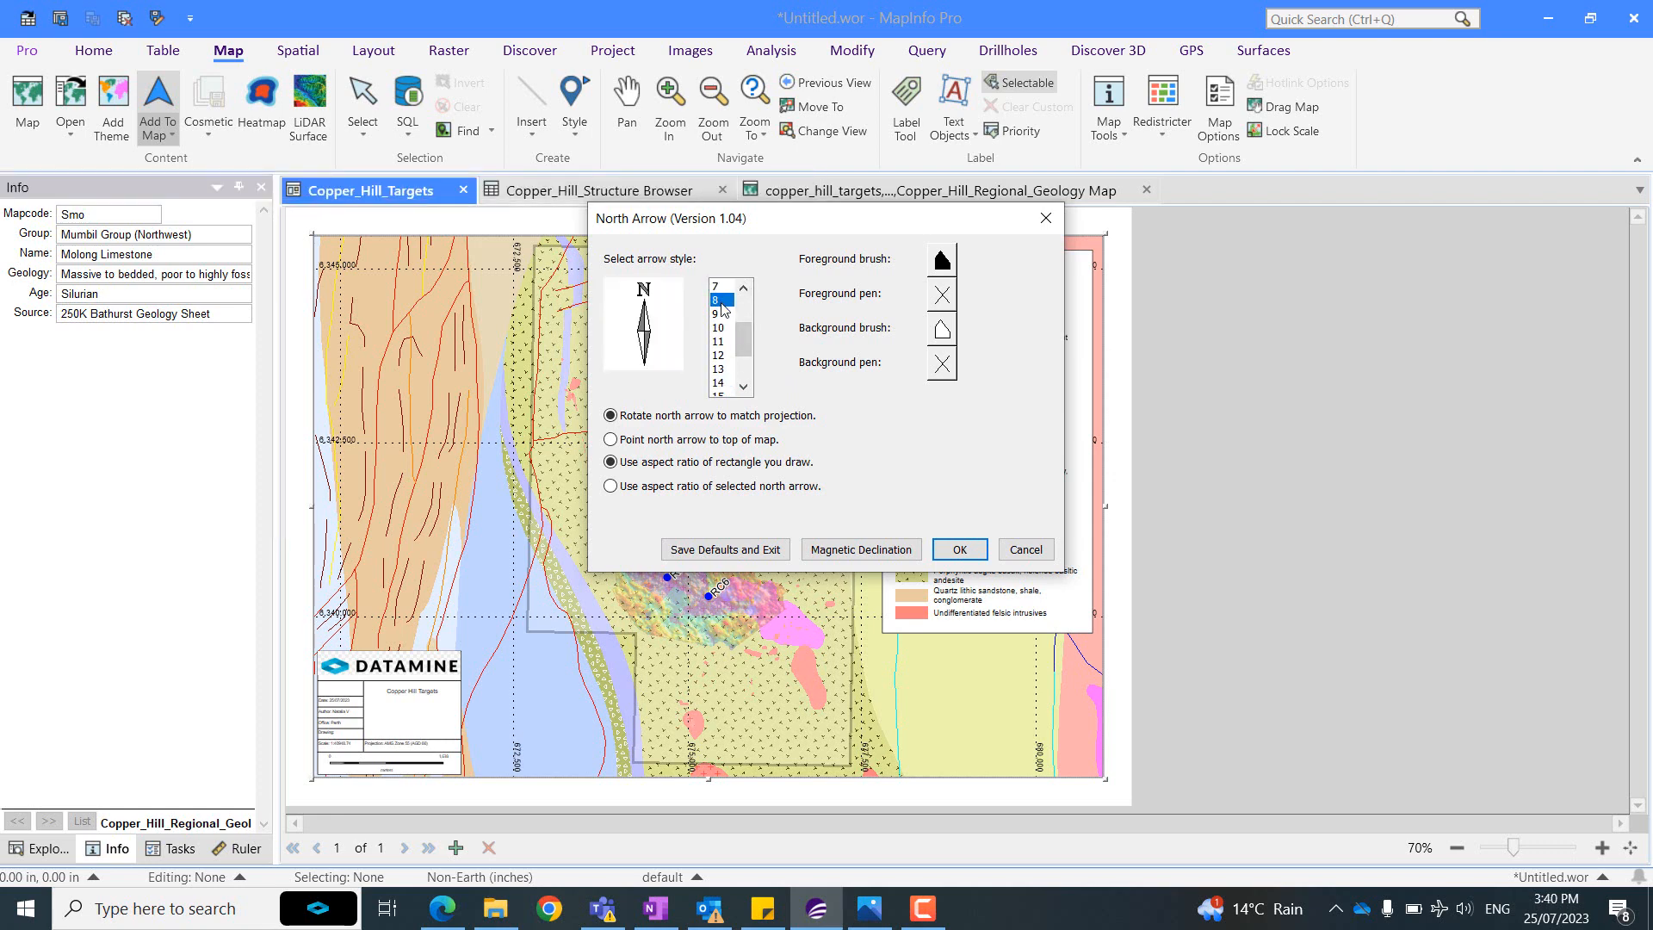
pyautogui.scroll(-1, 728, 344)
pyautogui.click(731, 370)
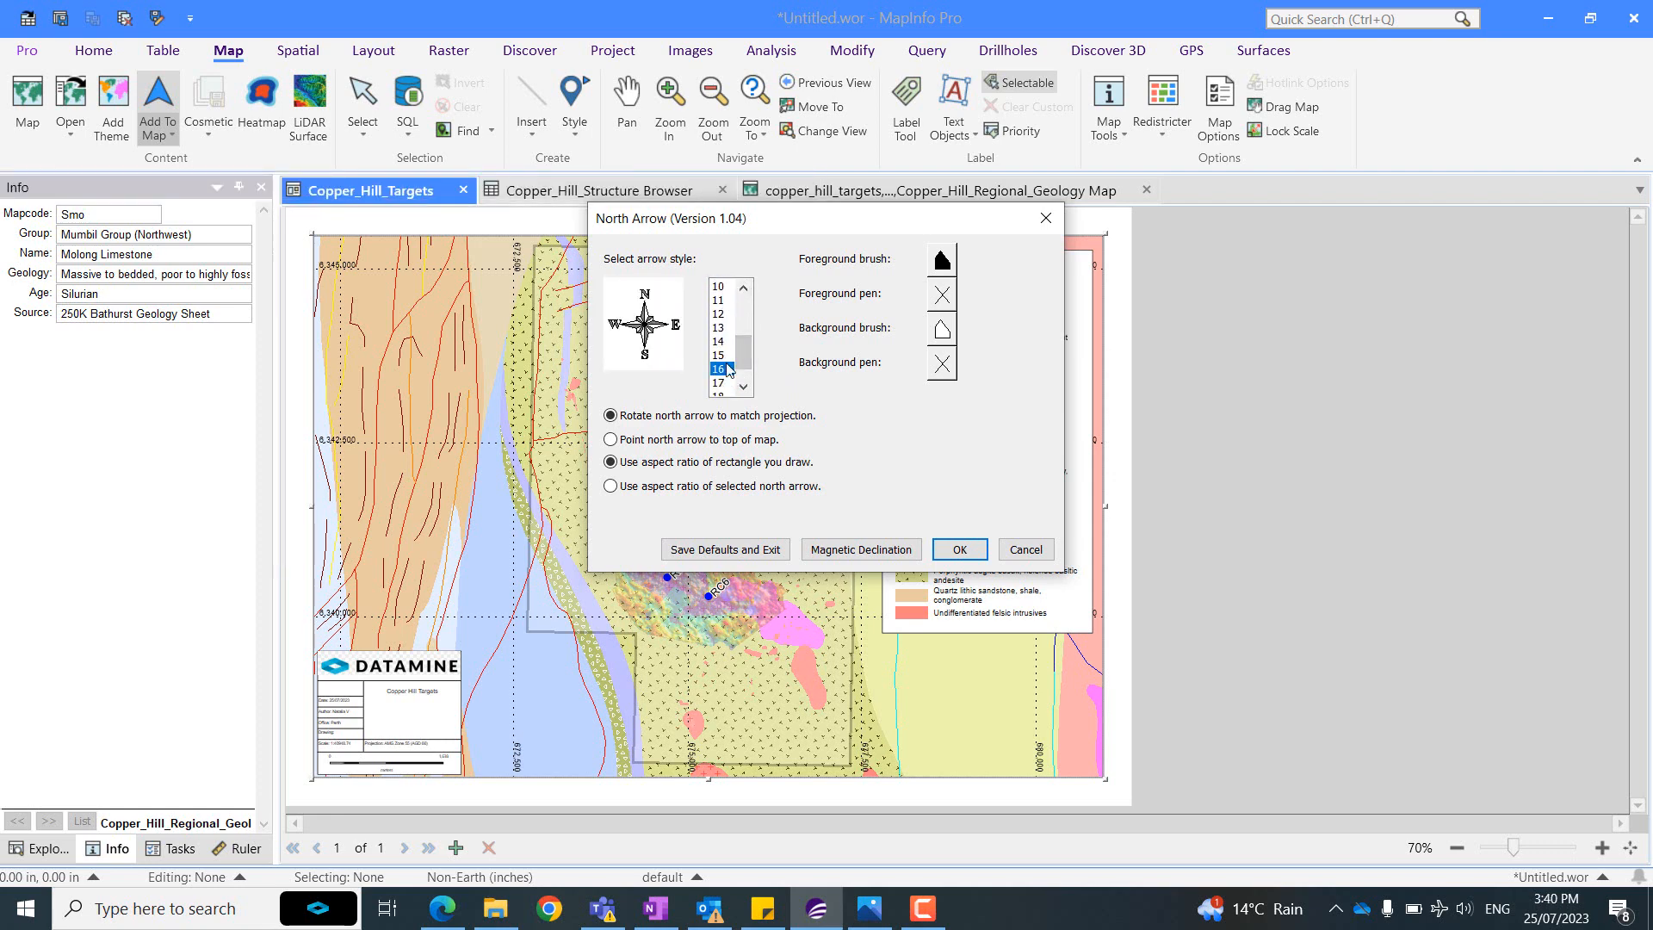
pyautogui.click(719, 355)
pyautogui.click(961, 551)
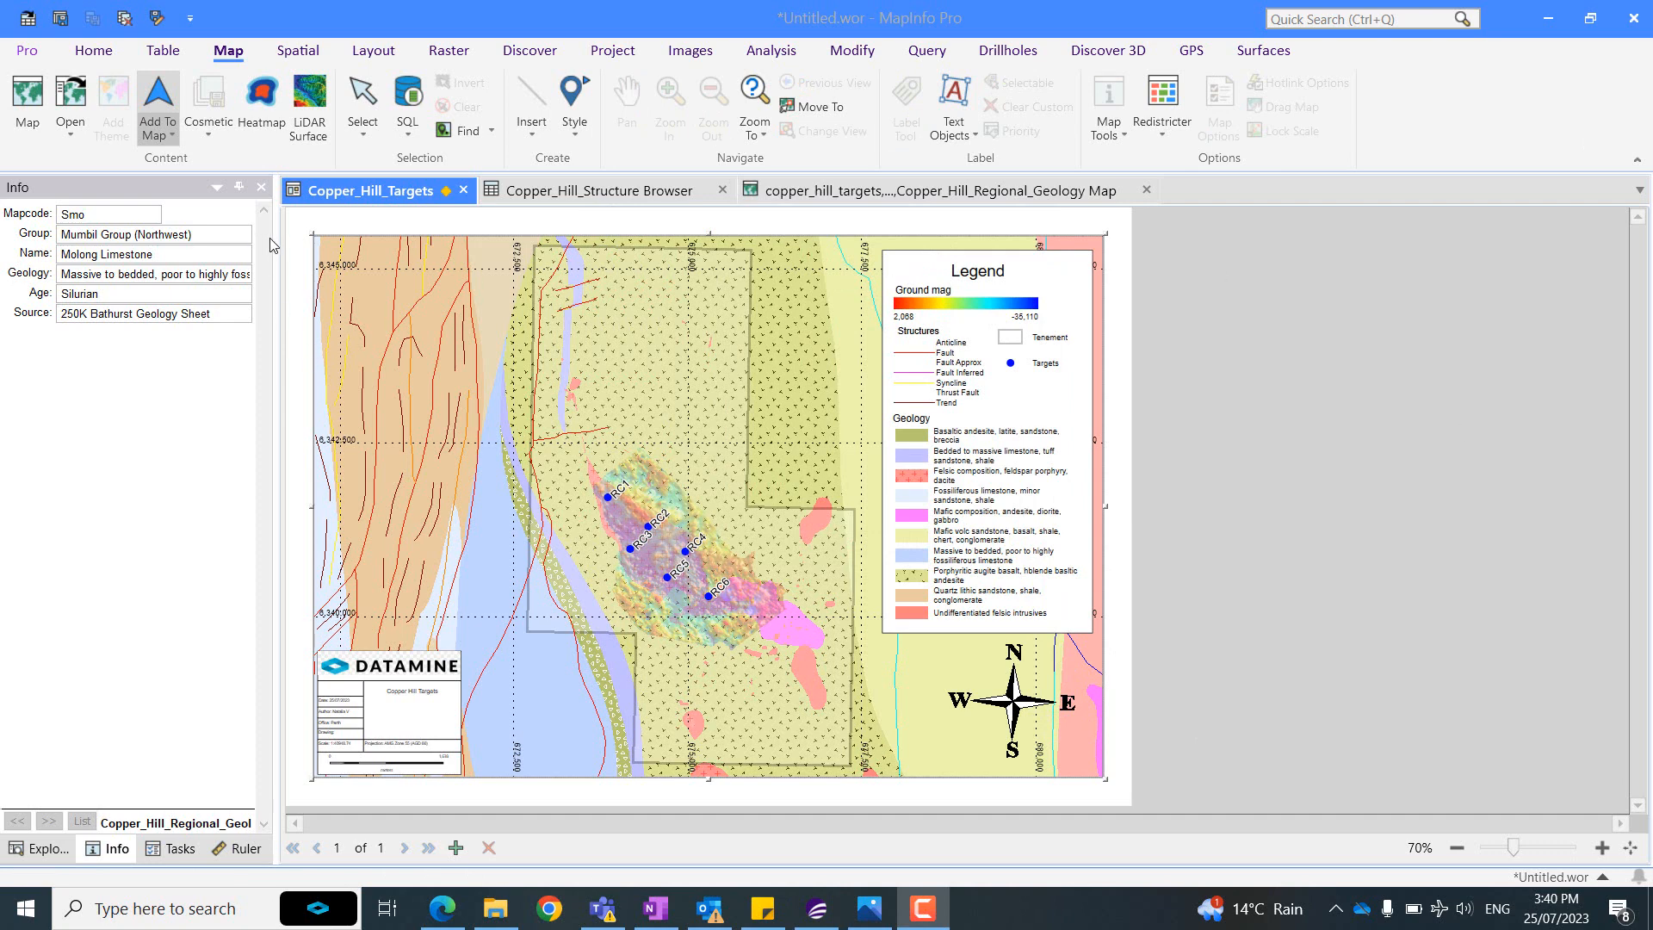
# Make the layout map's Cosmetic Layer editable and select all parts of the north arrow with a marquee selection.
pyautogui.moveTo(275, 241); pyautogui.dragTo(281, 239)
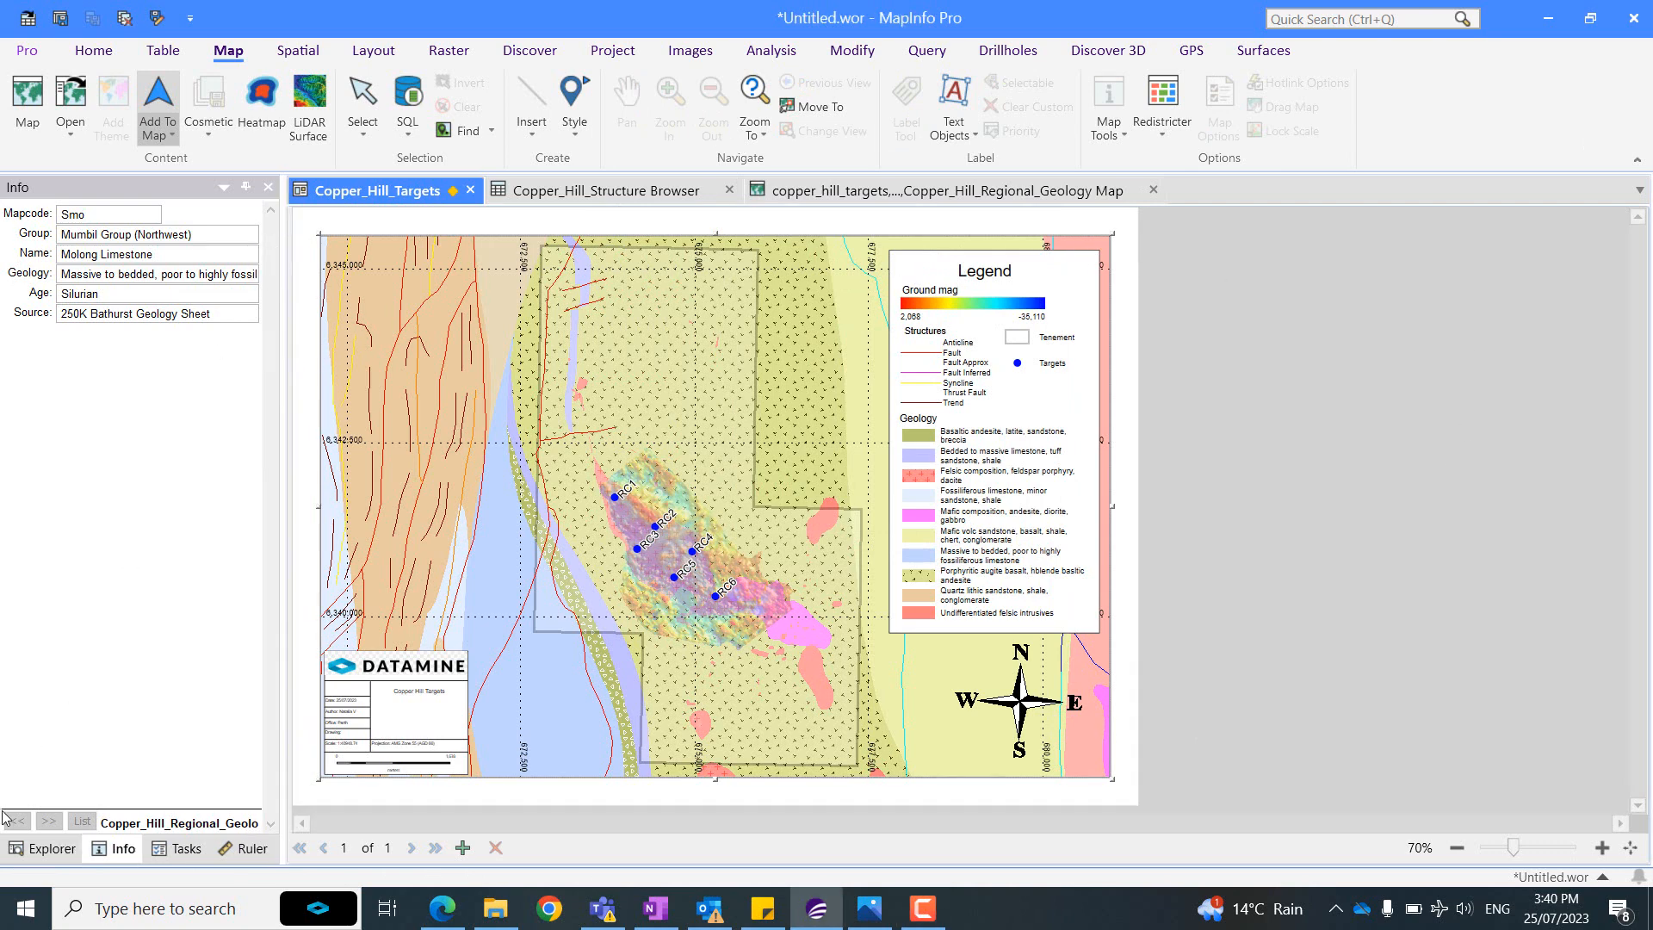
pyautogui.click(38, 848)
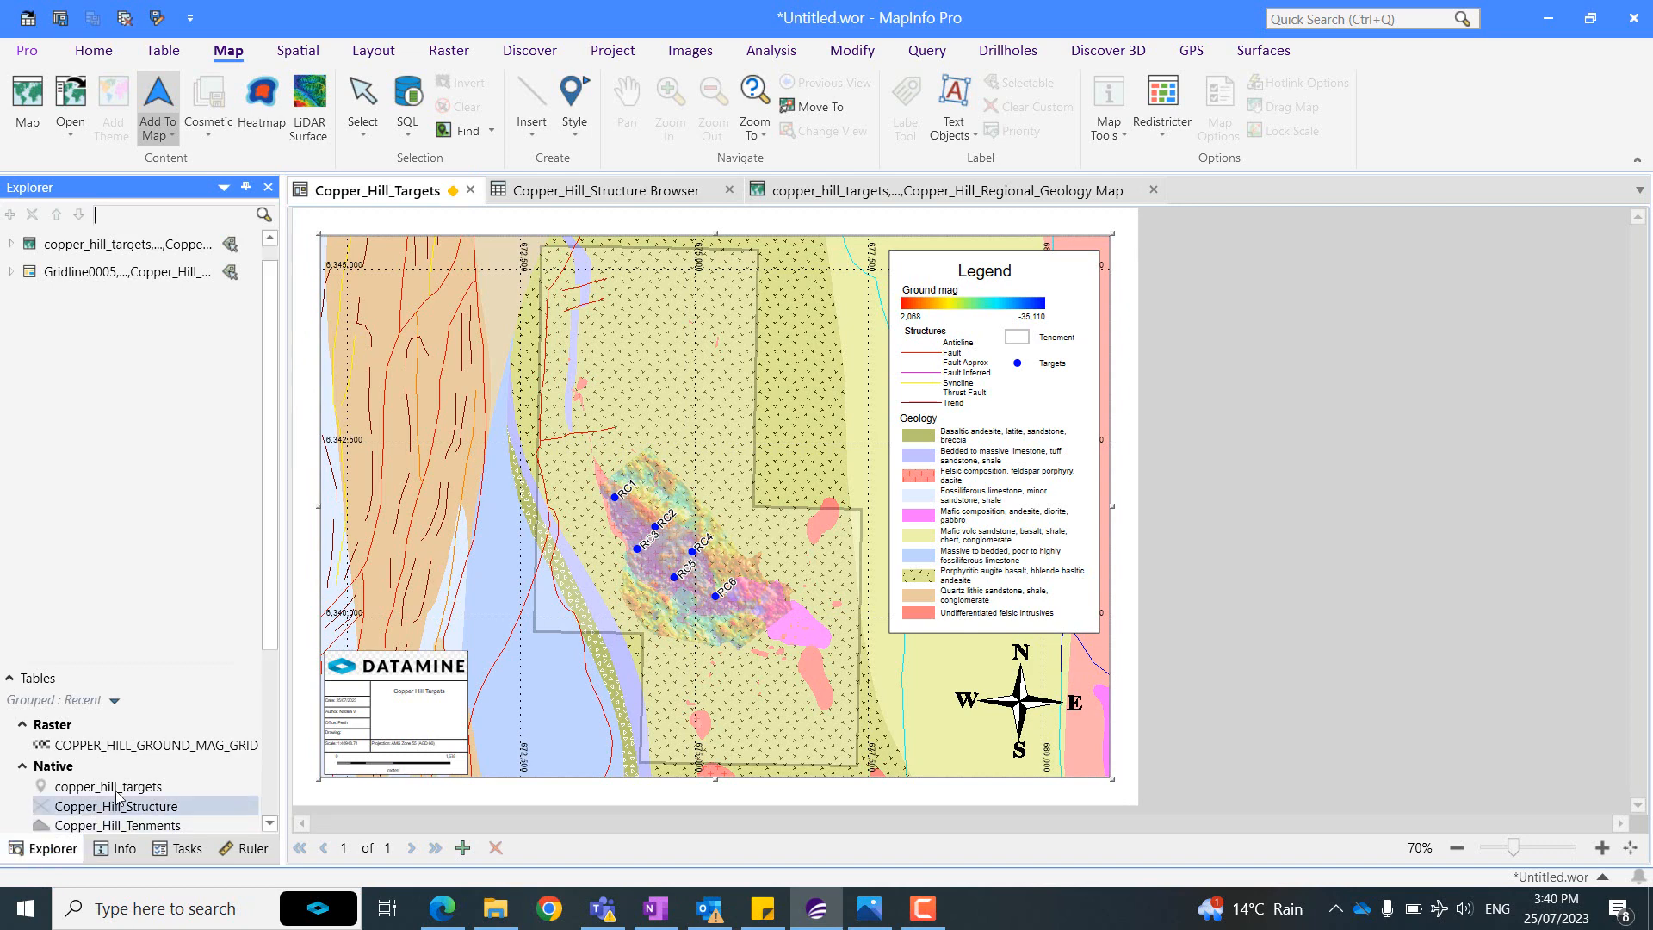
pyautogui.doubleClick(412, 247)
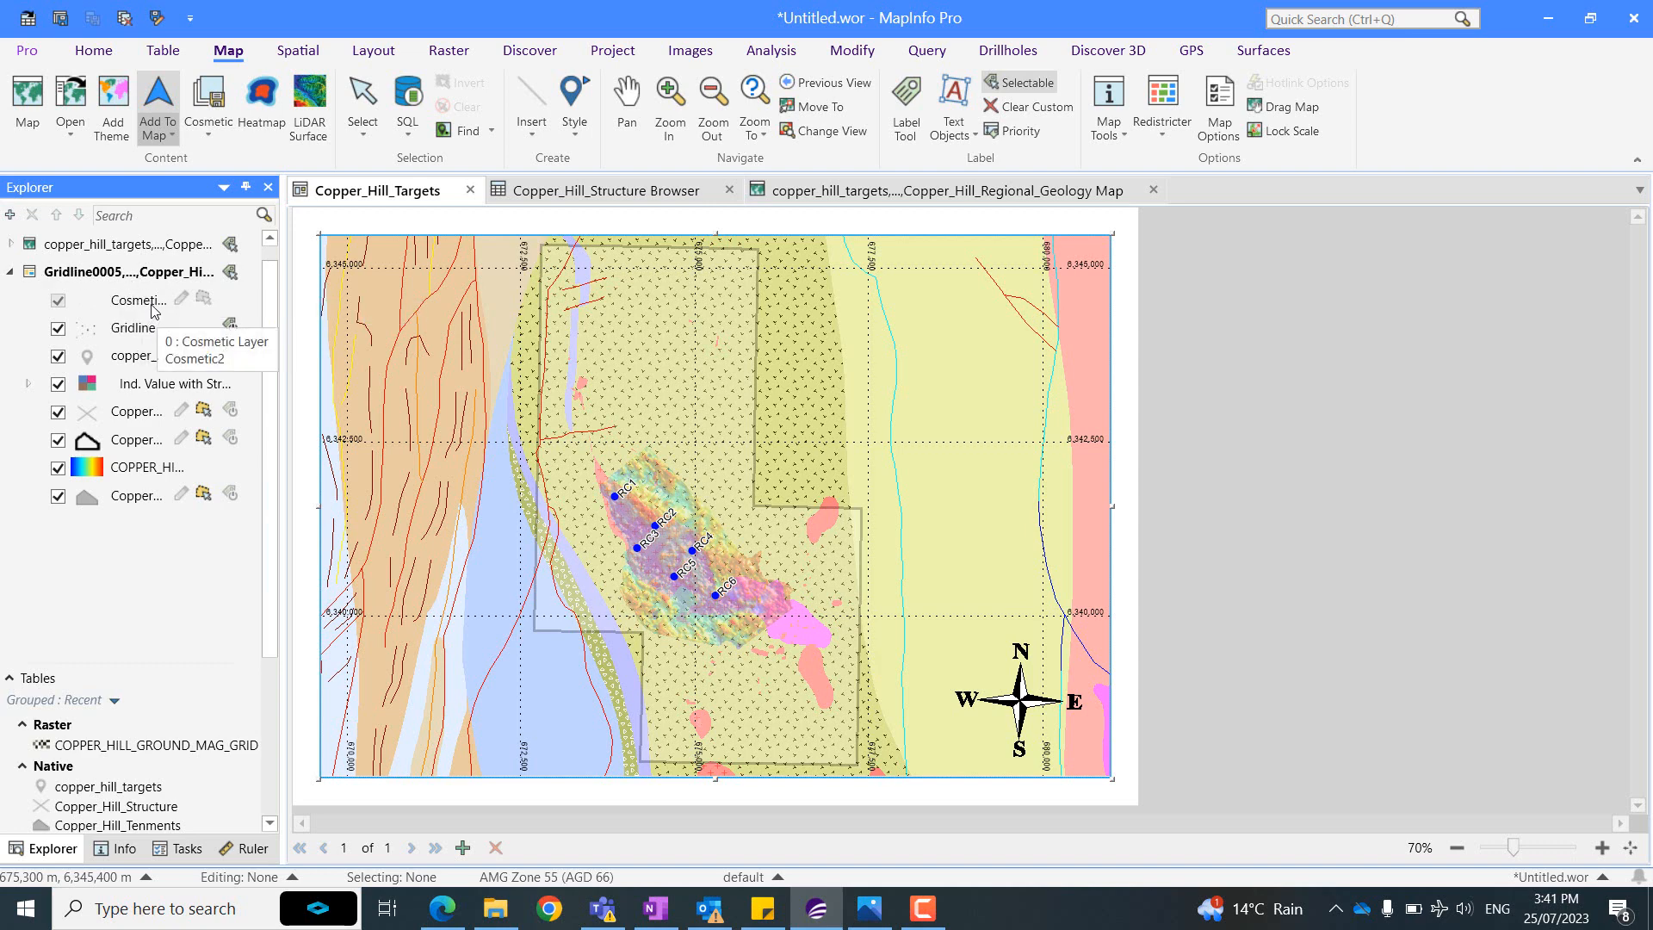
pyautogui.click(181, 298)
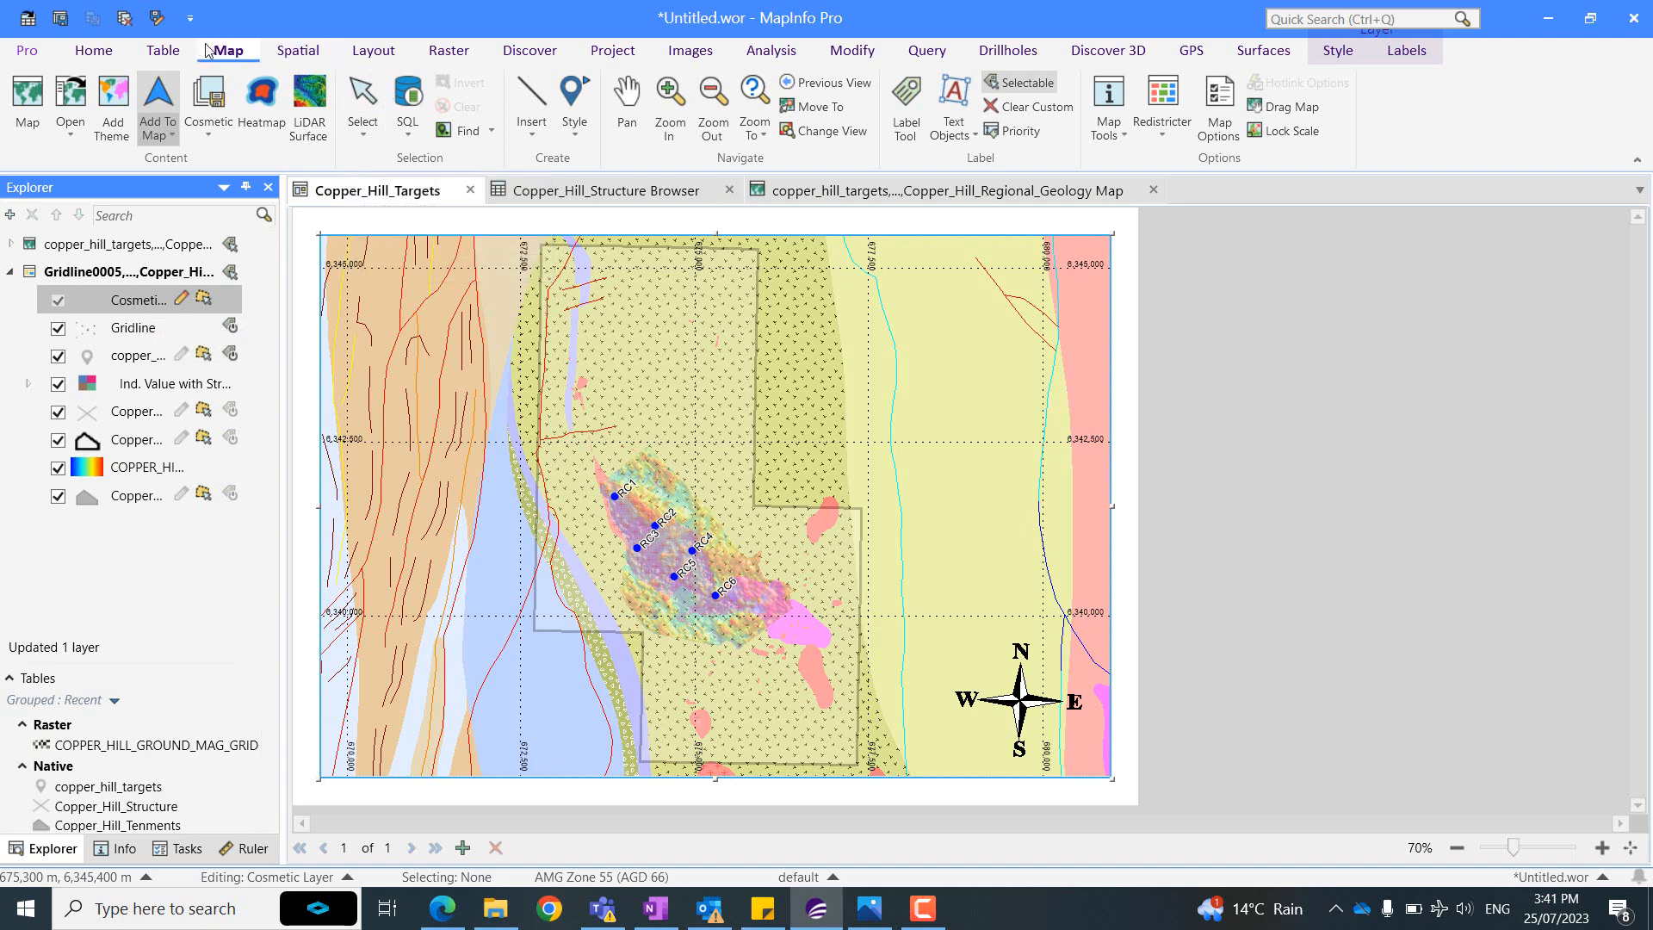
pyautogui.click(362, 129)
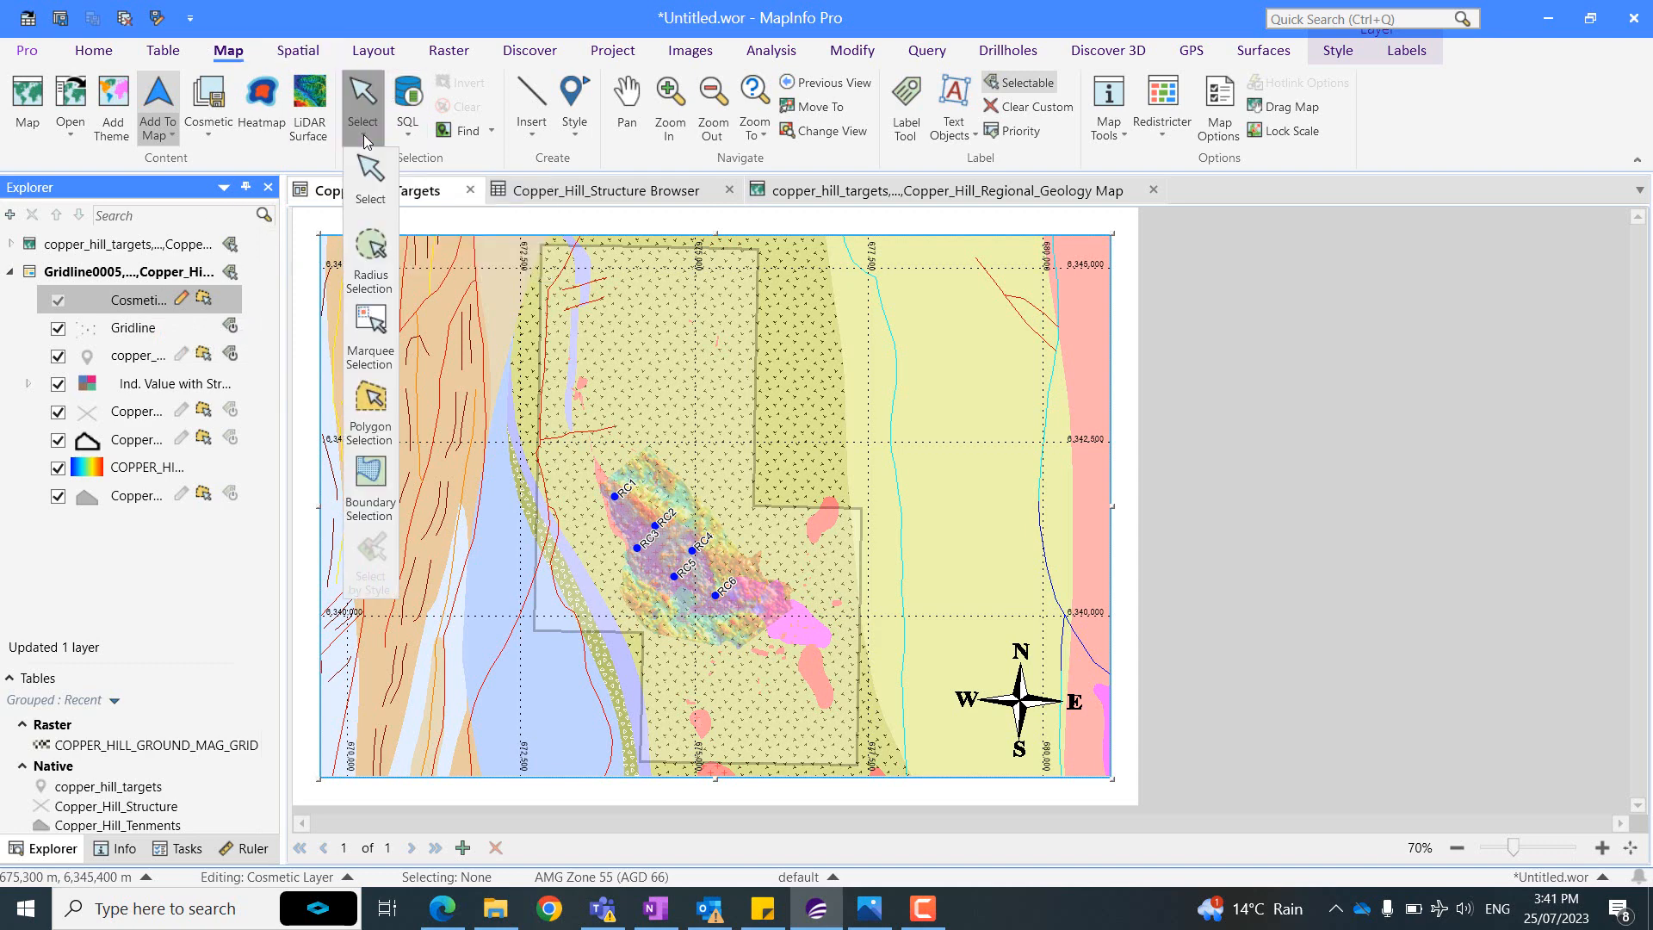
pyautogui.click(376, 322)
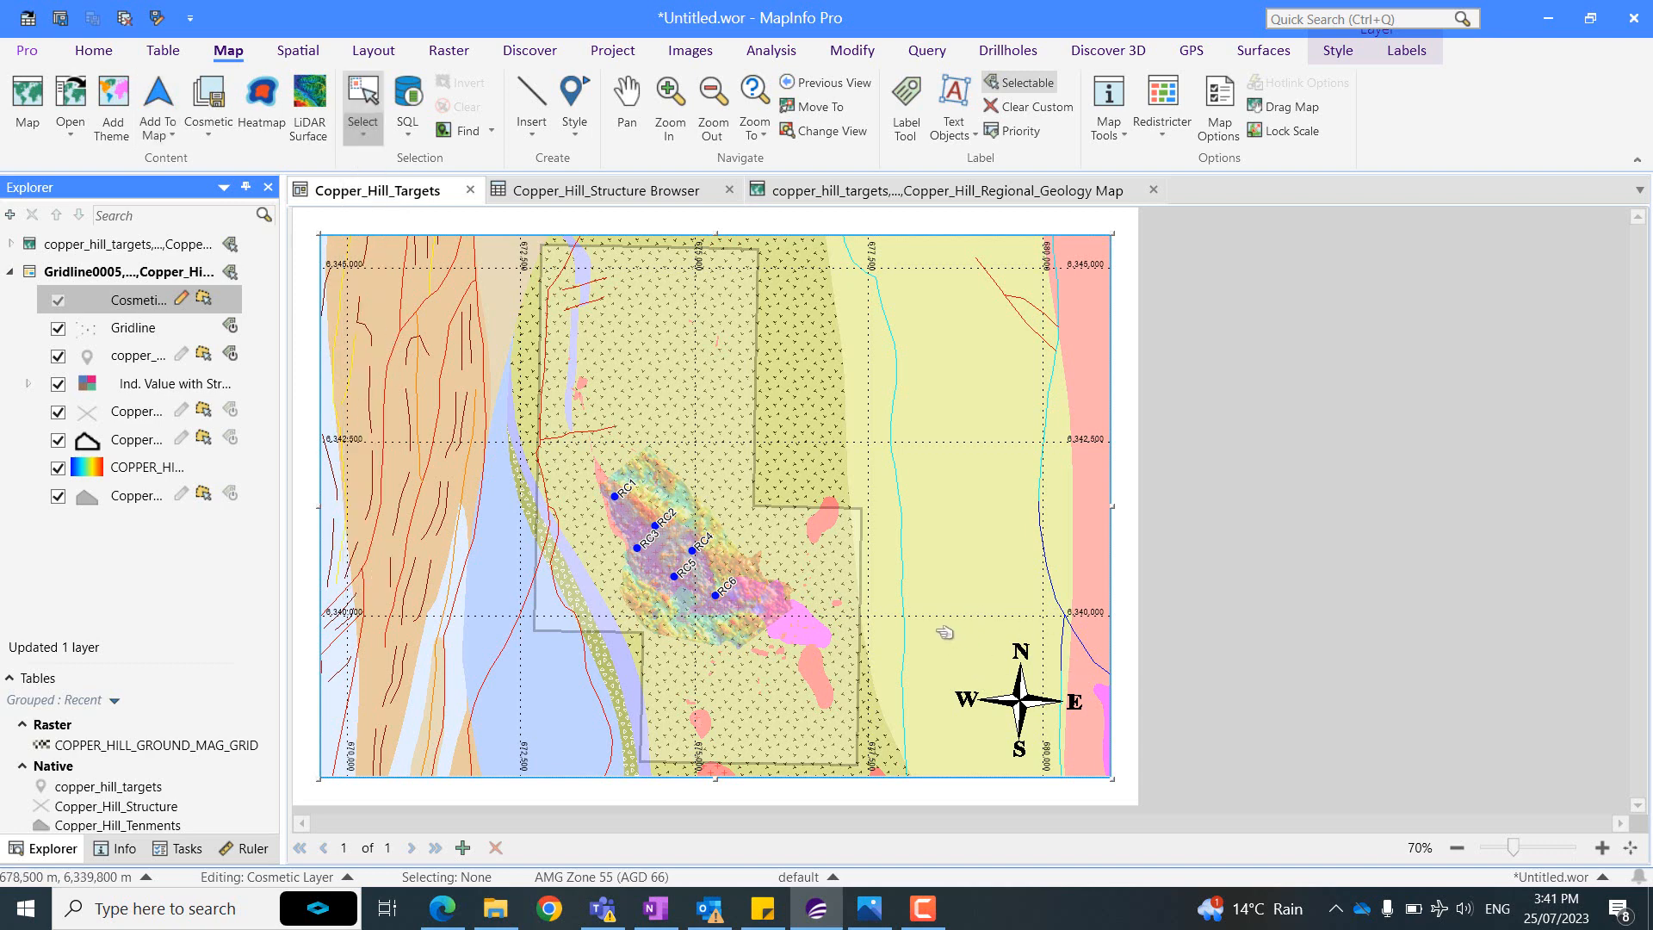
pyautogui.moveTo(937, 629); pyautogui.dragTo(1100, 771)
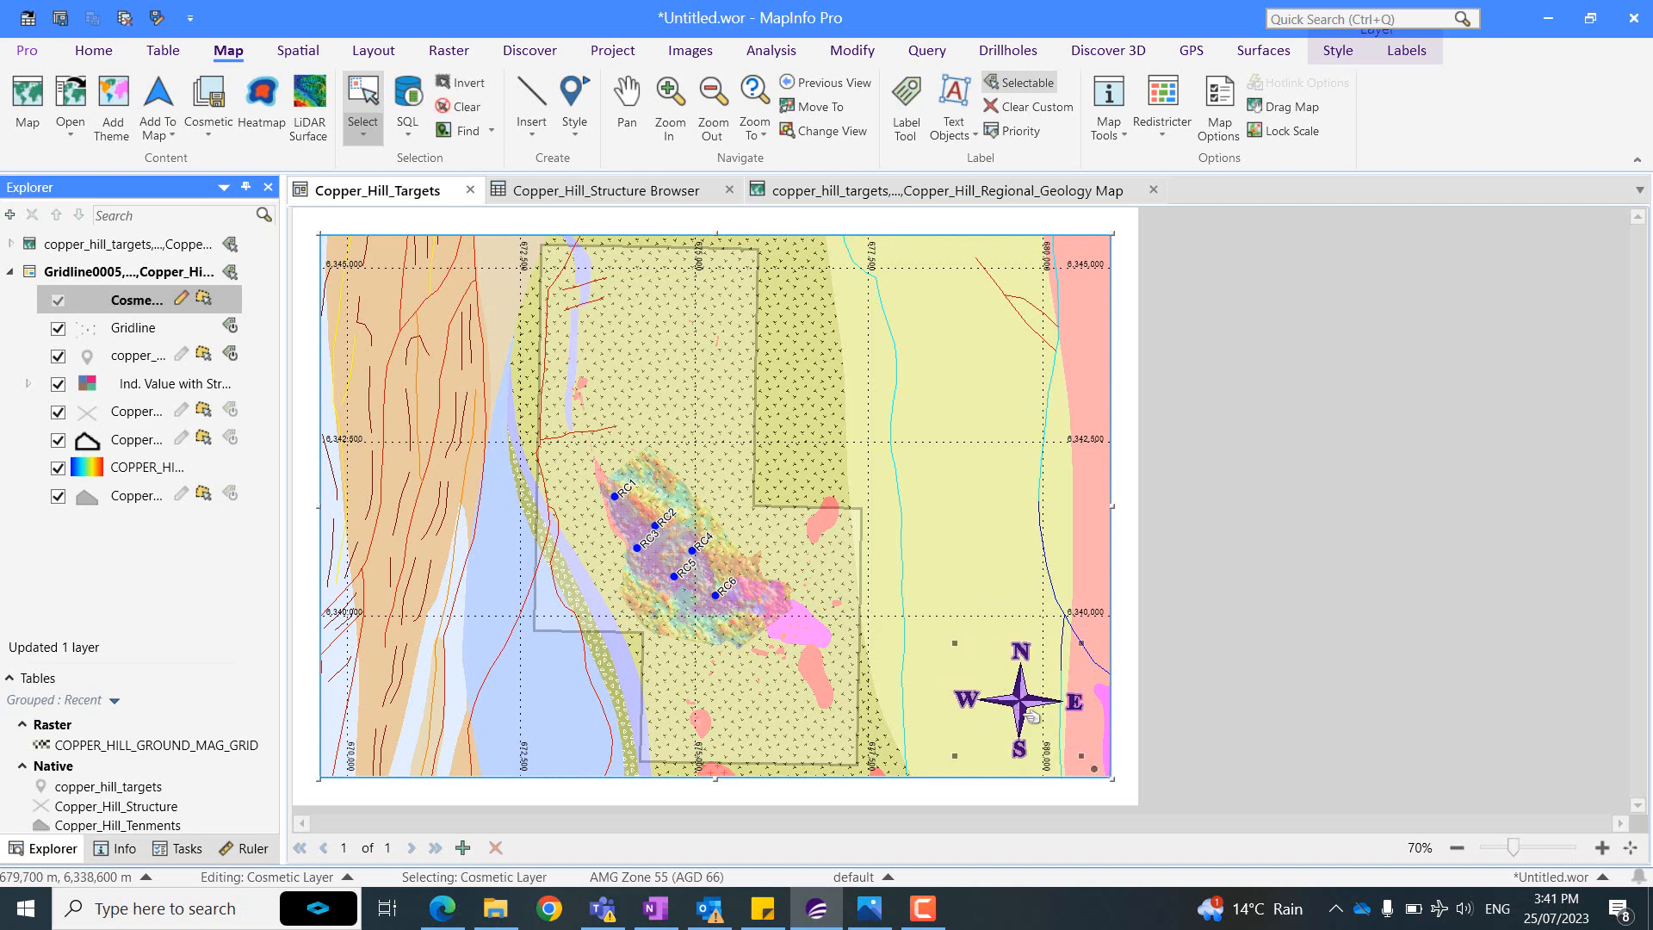
# Shrink the north arrow slightly and reposition it beneath the legend box, ending with Cosmetic Layer editing turned off.
pyautogui.click(383, 141)
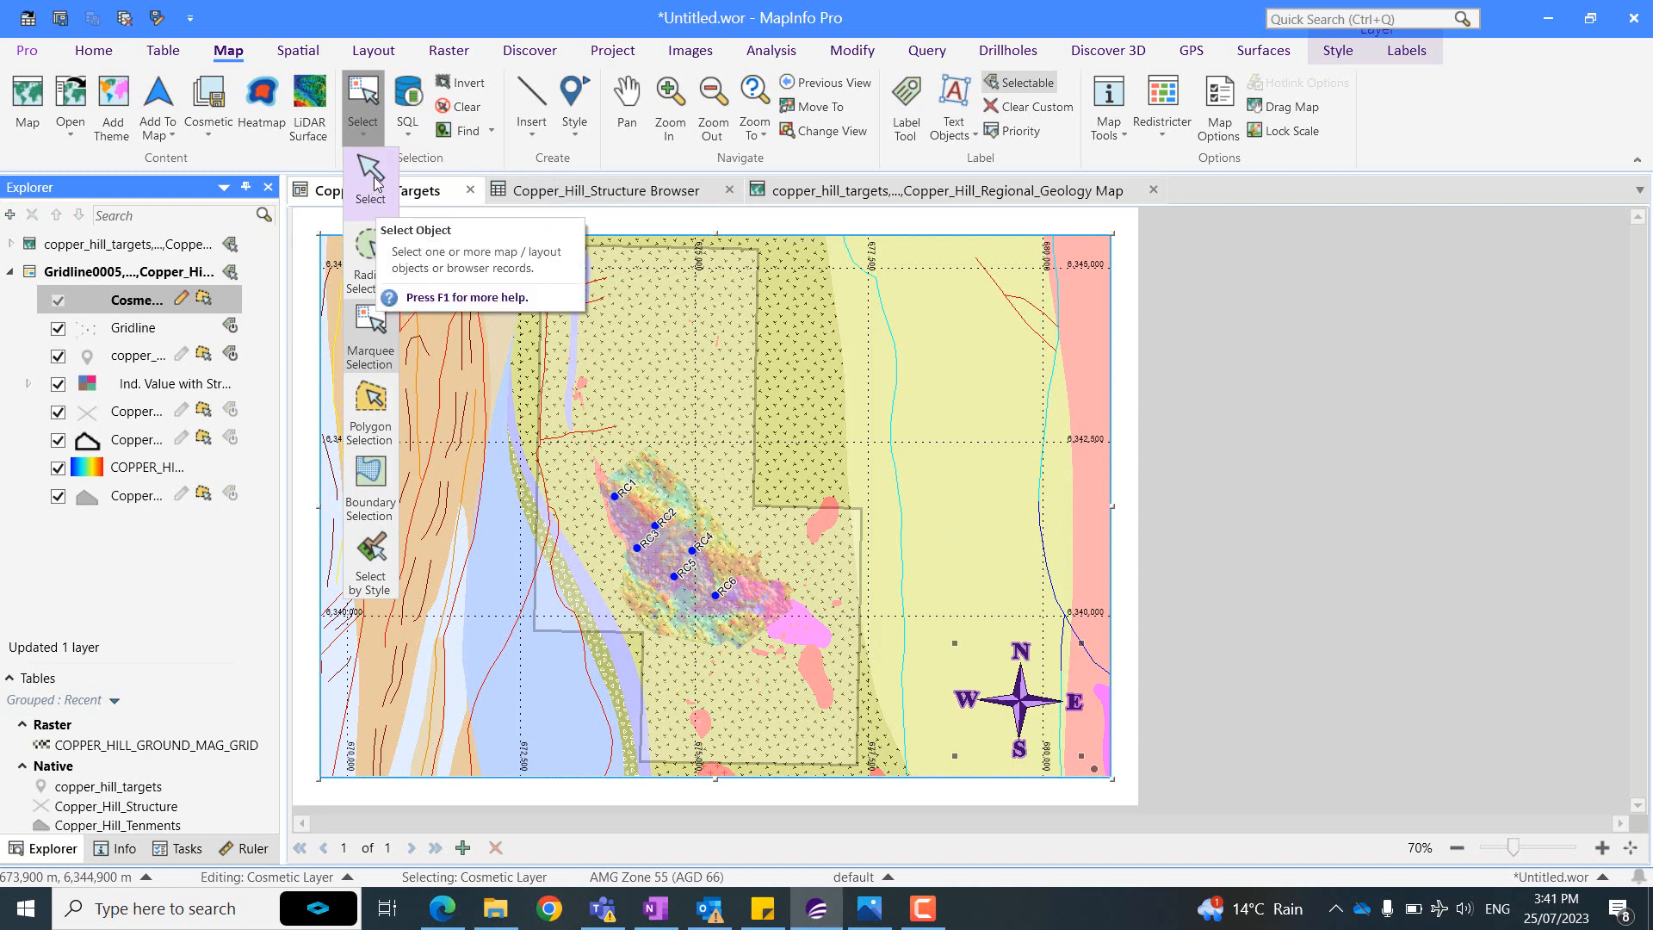
pyautogui.click(374, 181)
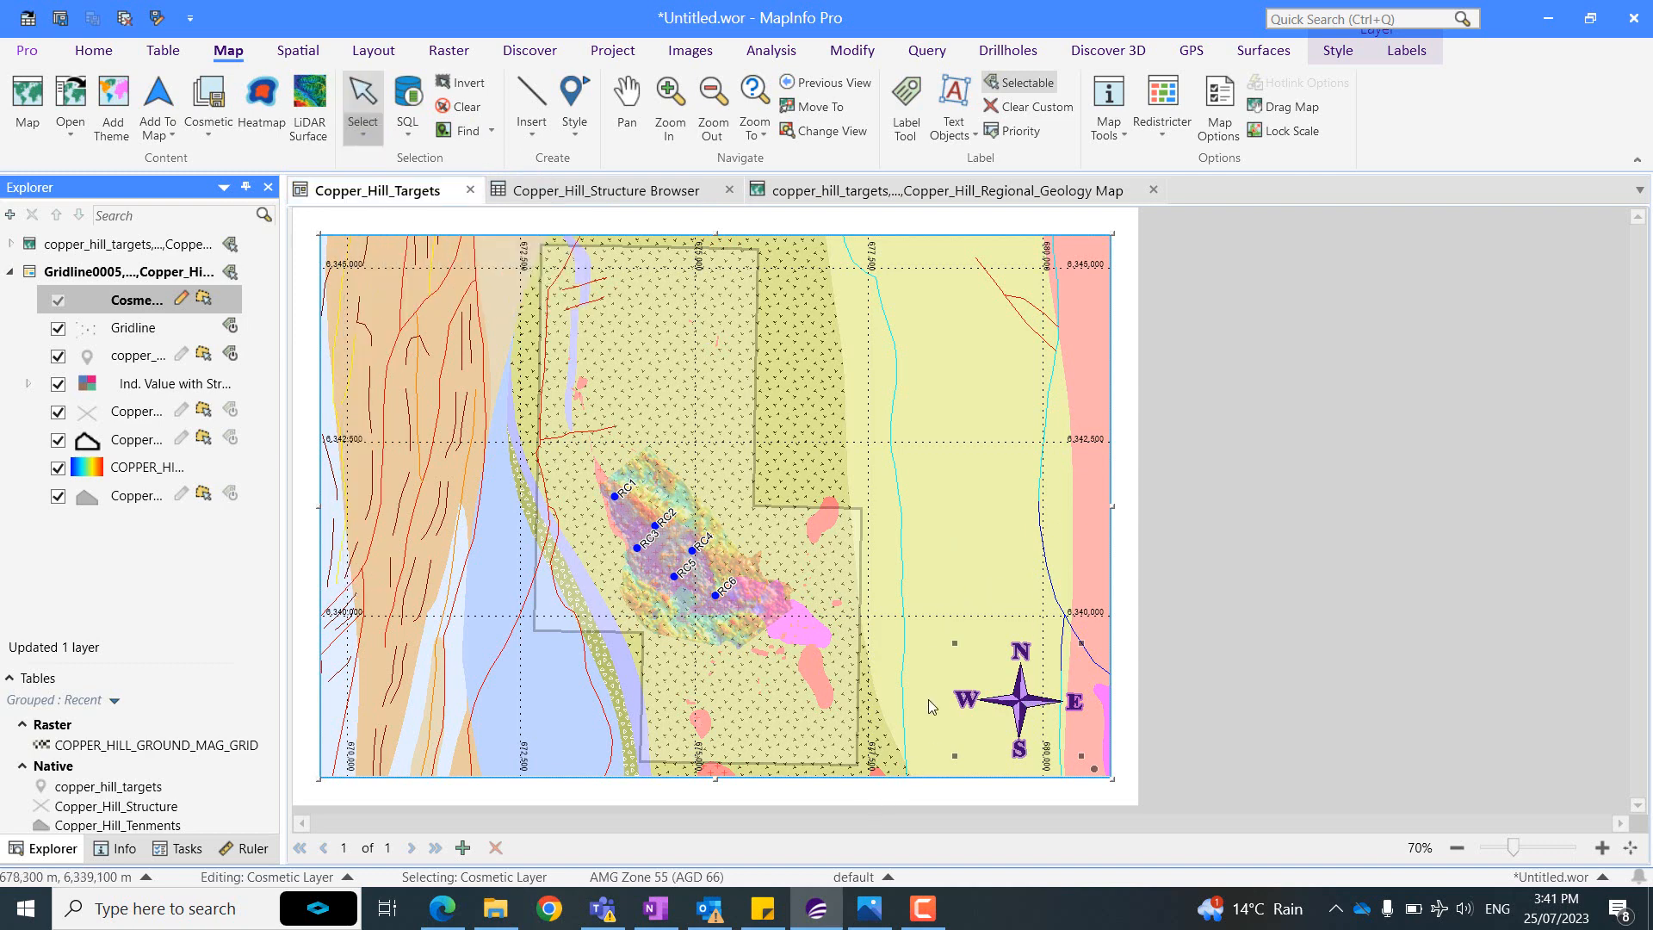
pyautogui.moveTo(989, 702); pyautogui.dragTo(1036, 704)
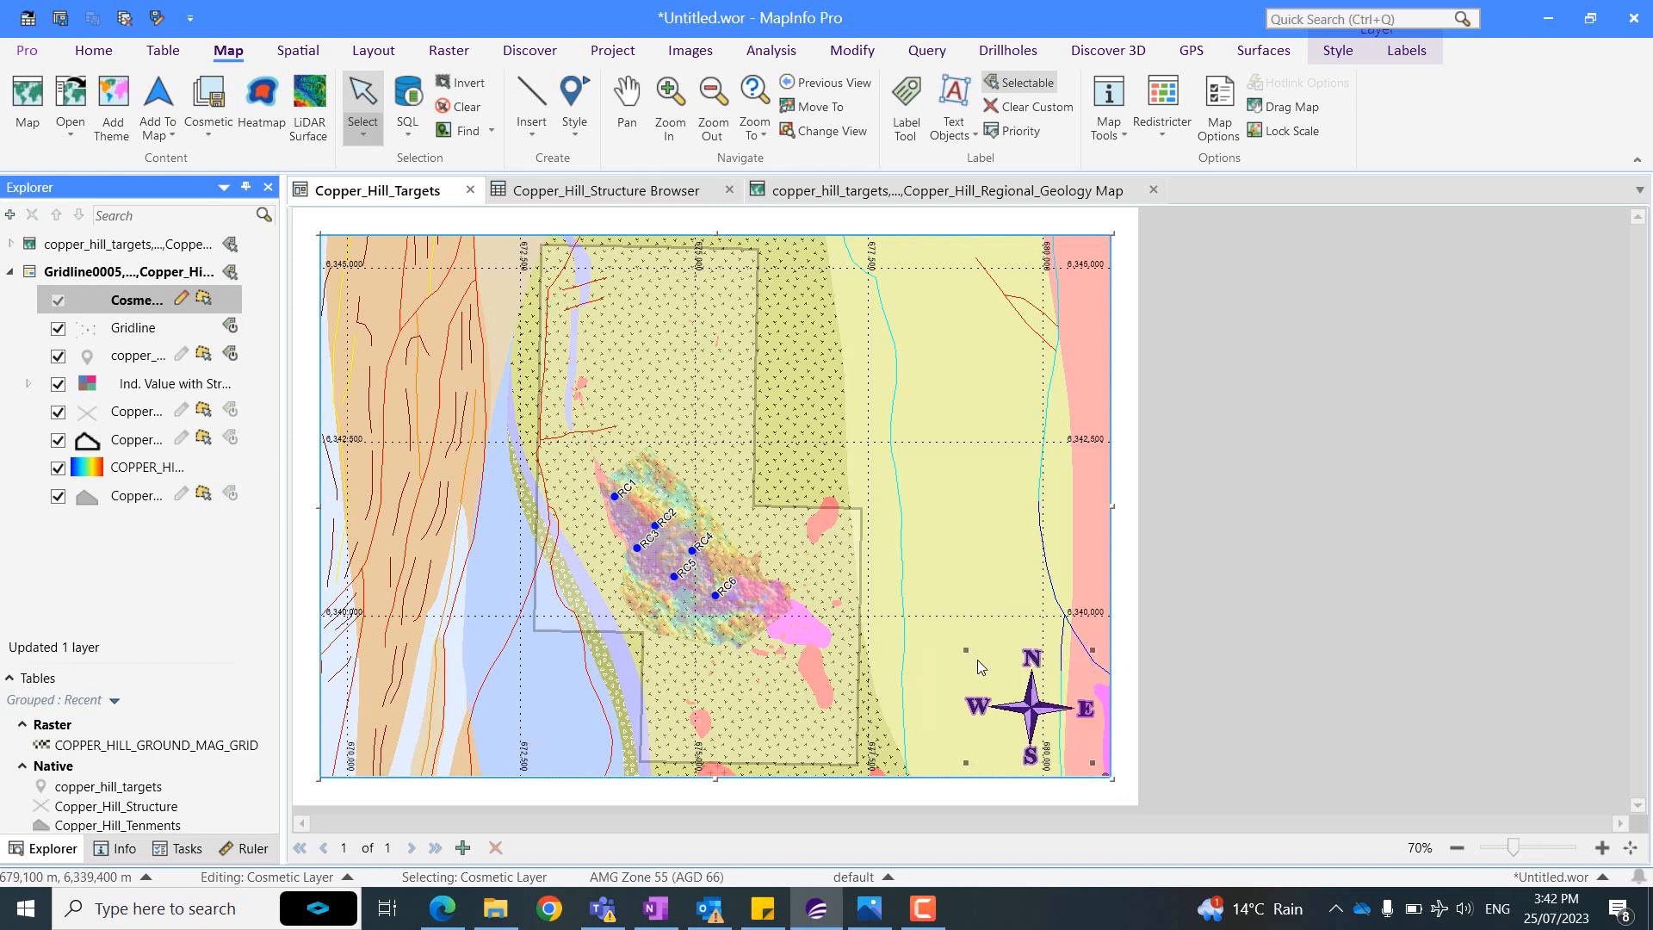
pyautogui.moveTo(966, 650); pyautogui.dragTo(978, 660)
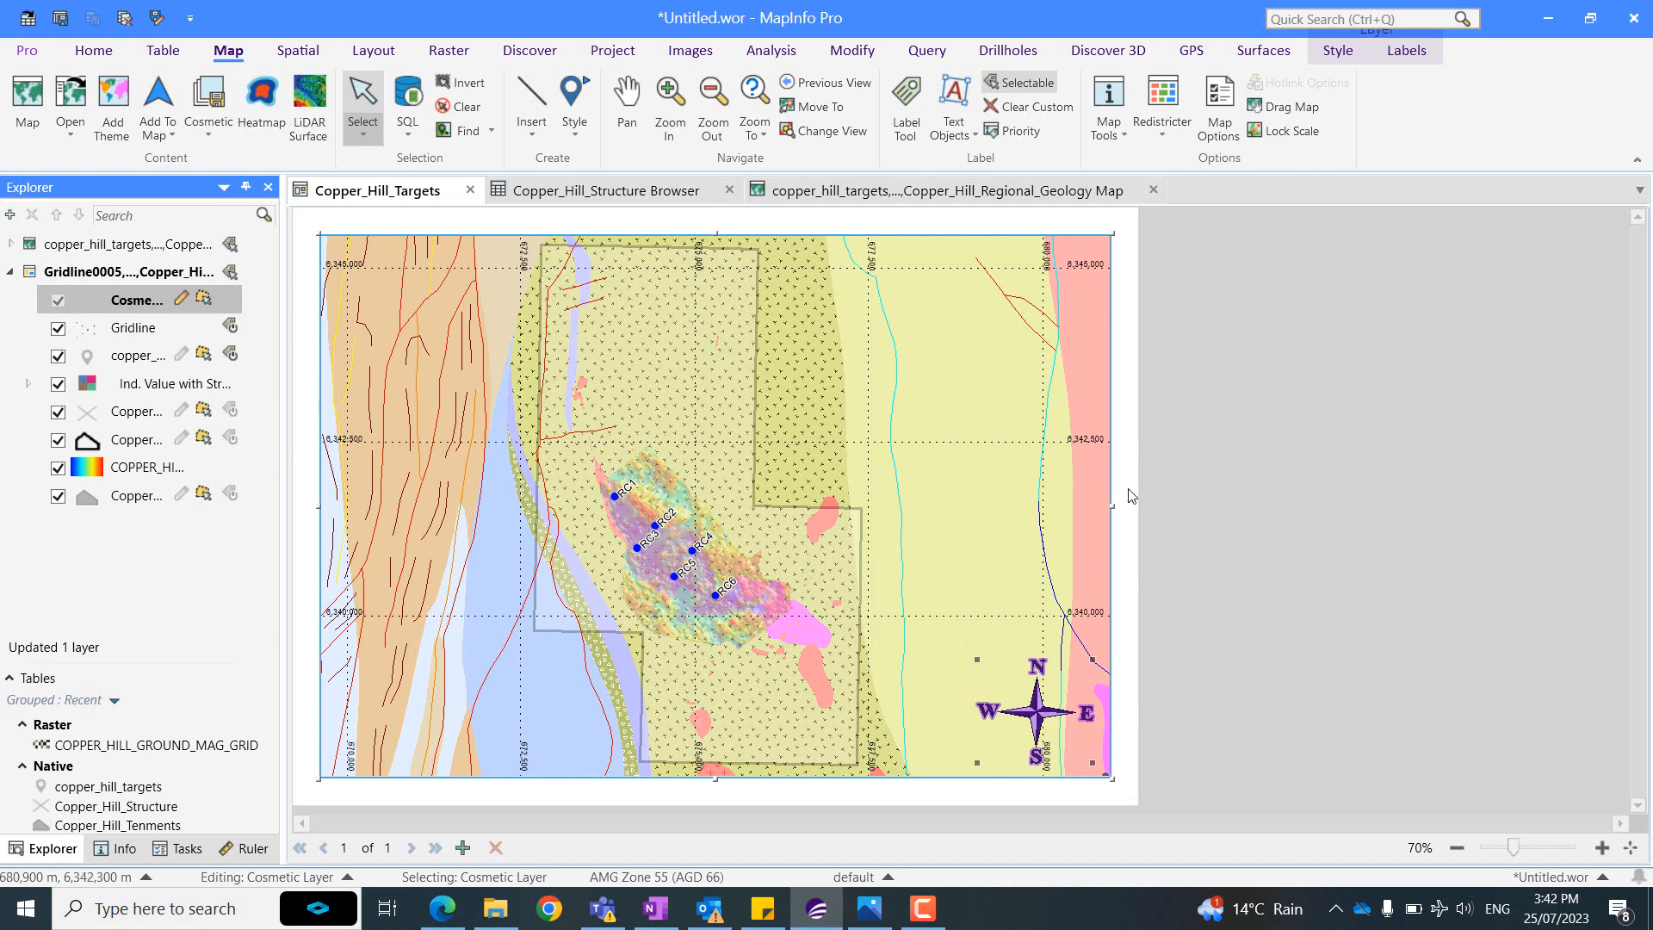
pyautogui.moveTo(1035, 710); pyautogui.dragTo(1026, 695)
pyautogui.click(1129, 537)
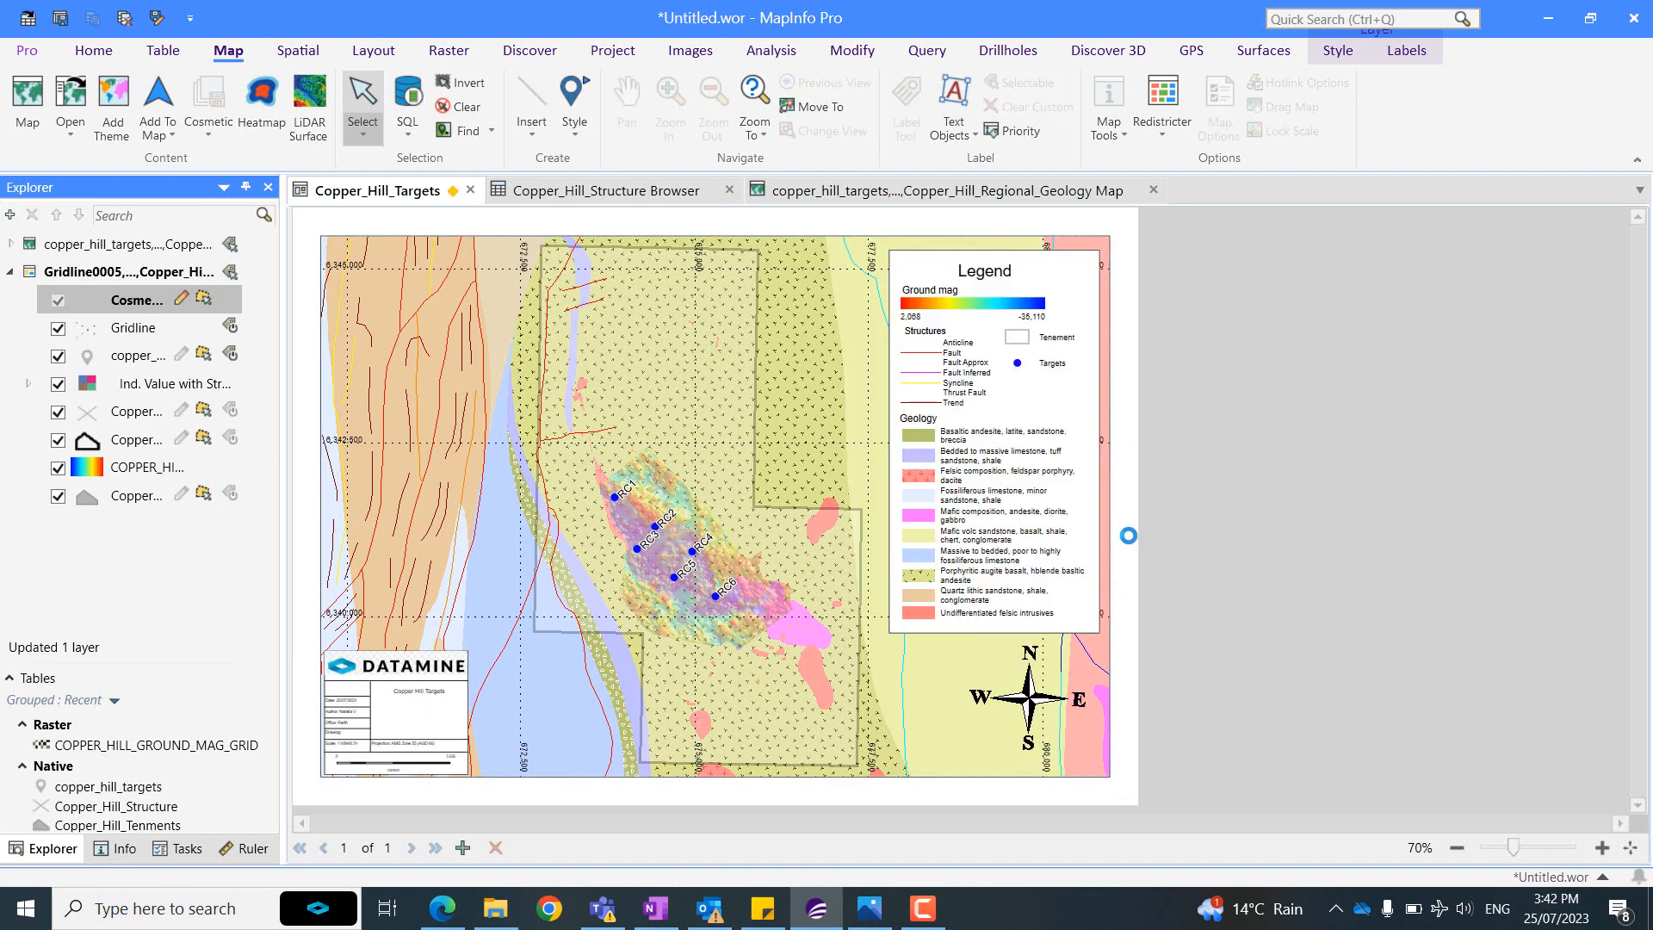
pyautogui.click(182, 298)
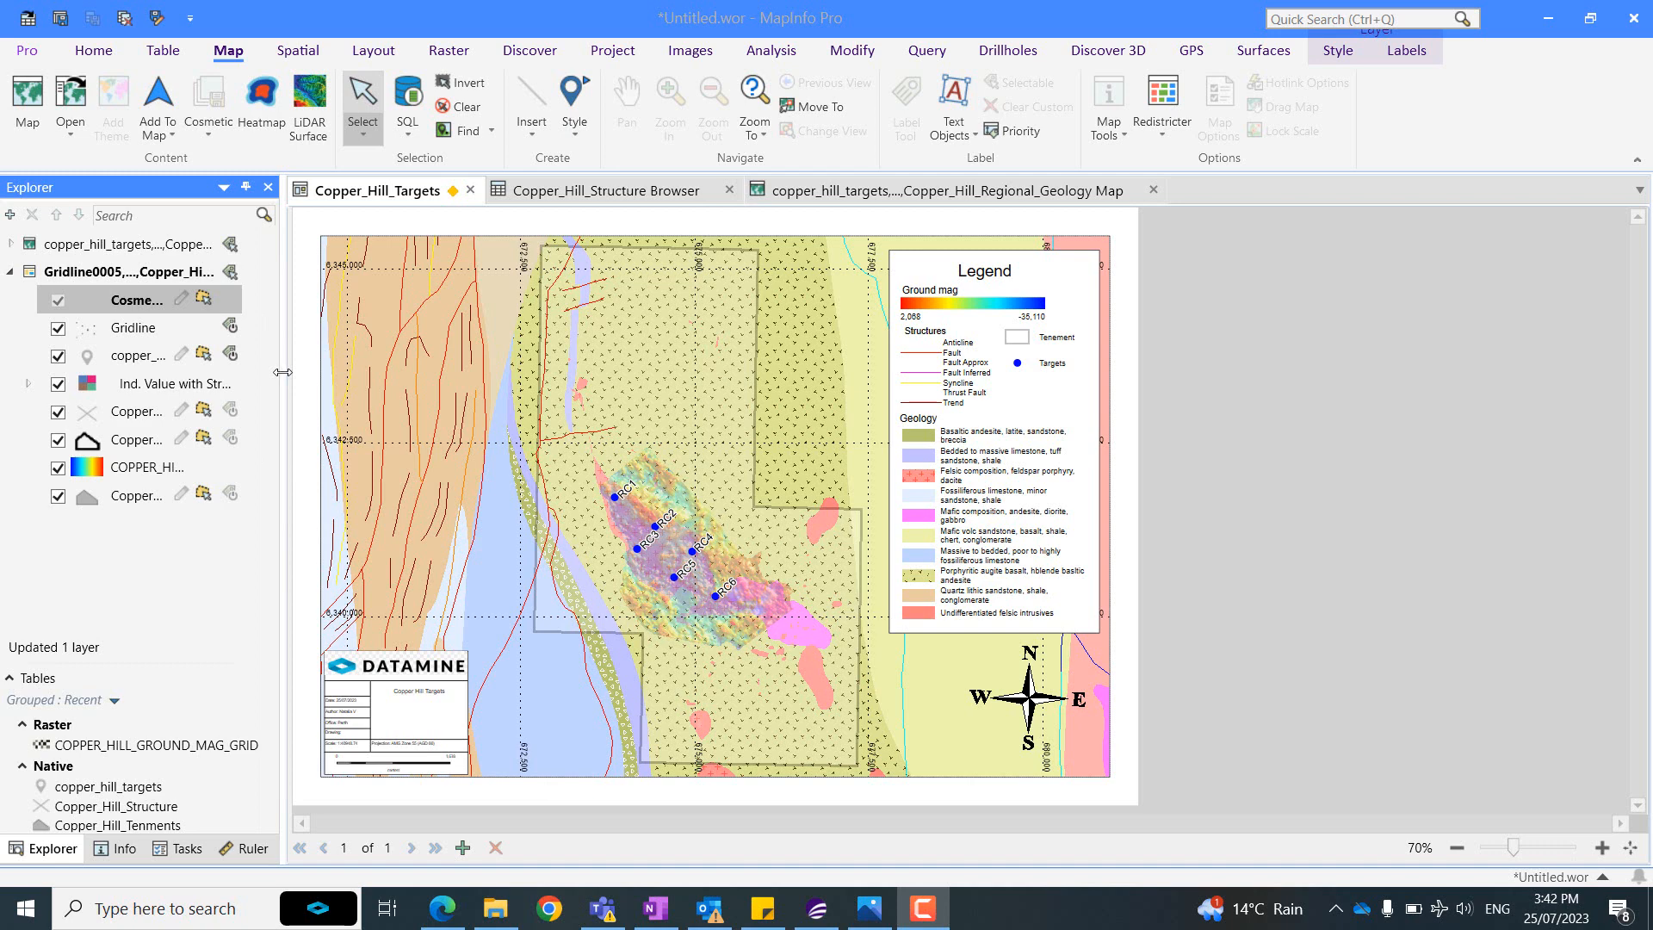
# Open the Australia table from the training data's Australia folder and hide its layer in the layout map.
pyautogui.moveTo(283, 372); pyautogui.dragTo(285, 372)
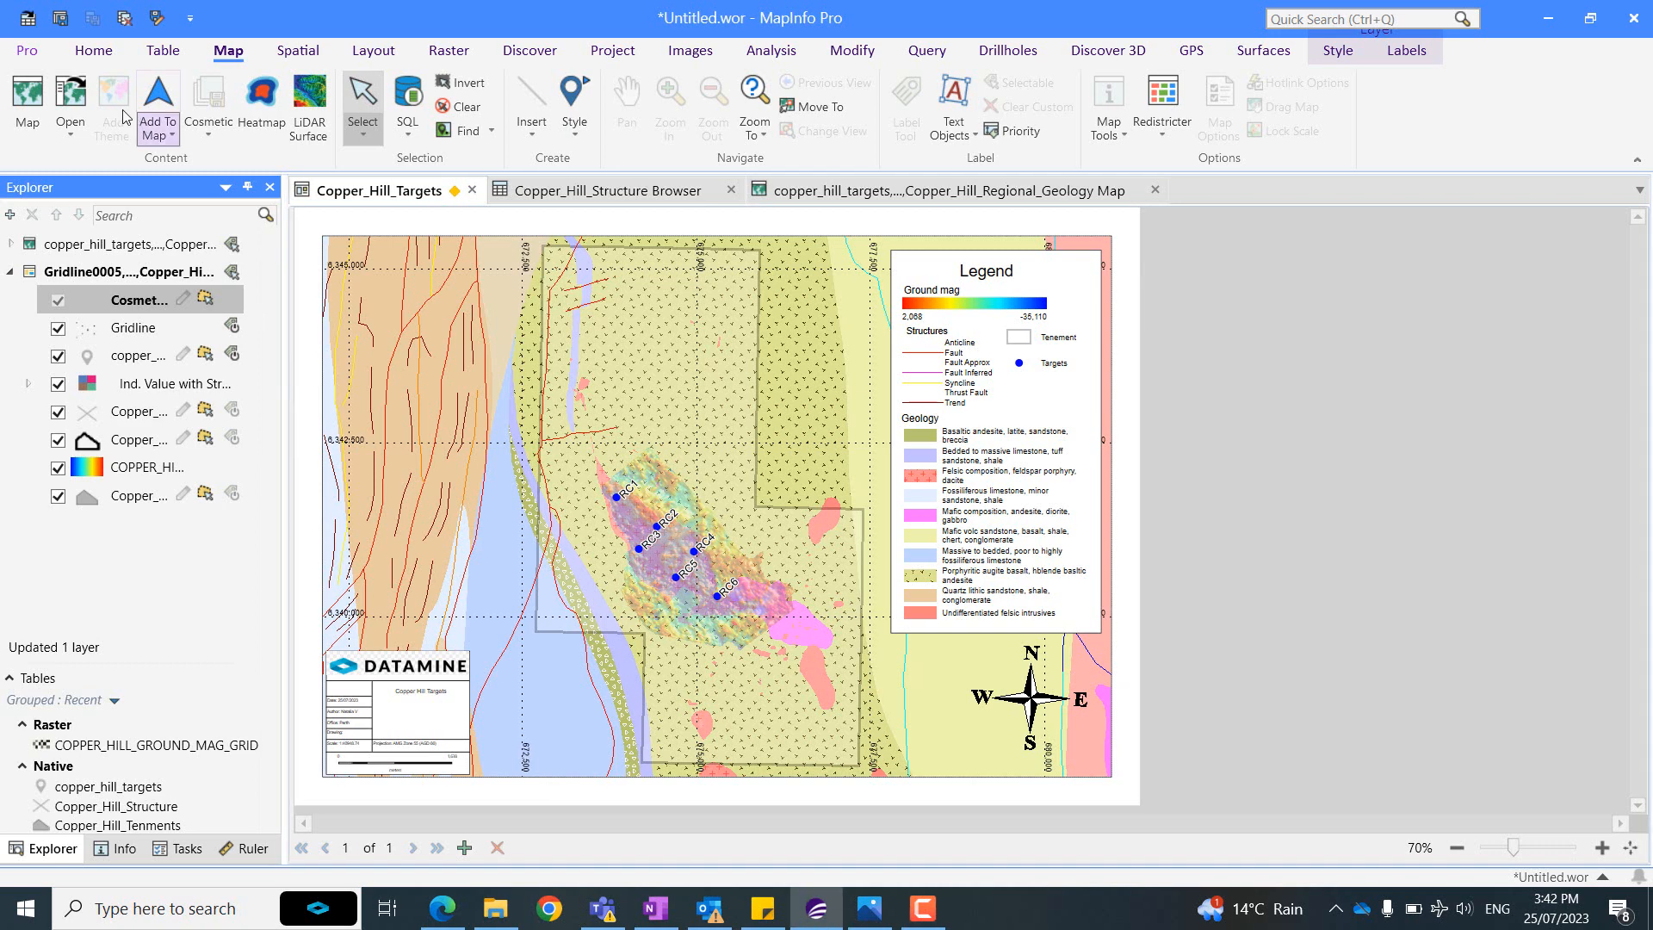
pyautogui.click(95, 52)
pyautogui.click(24, 97)
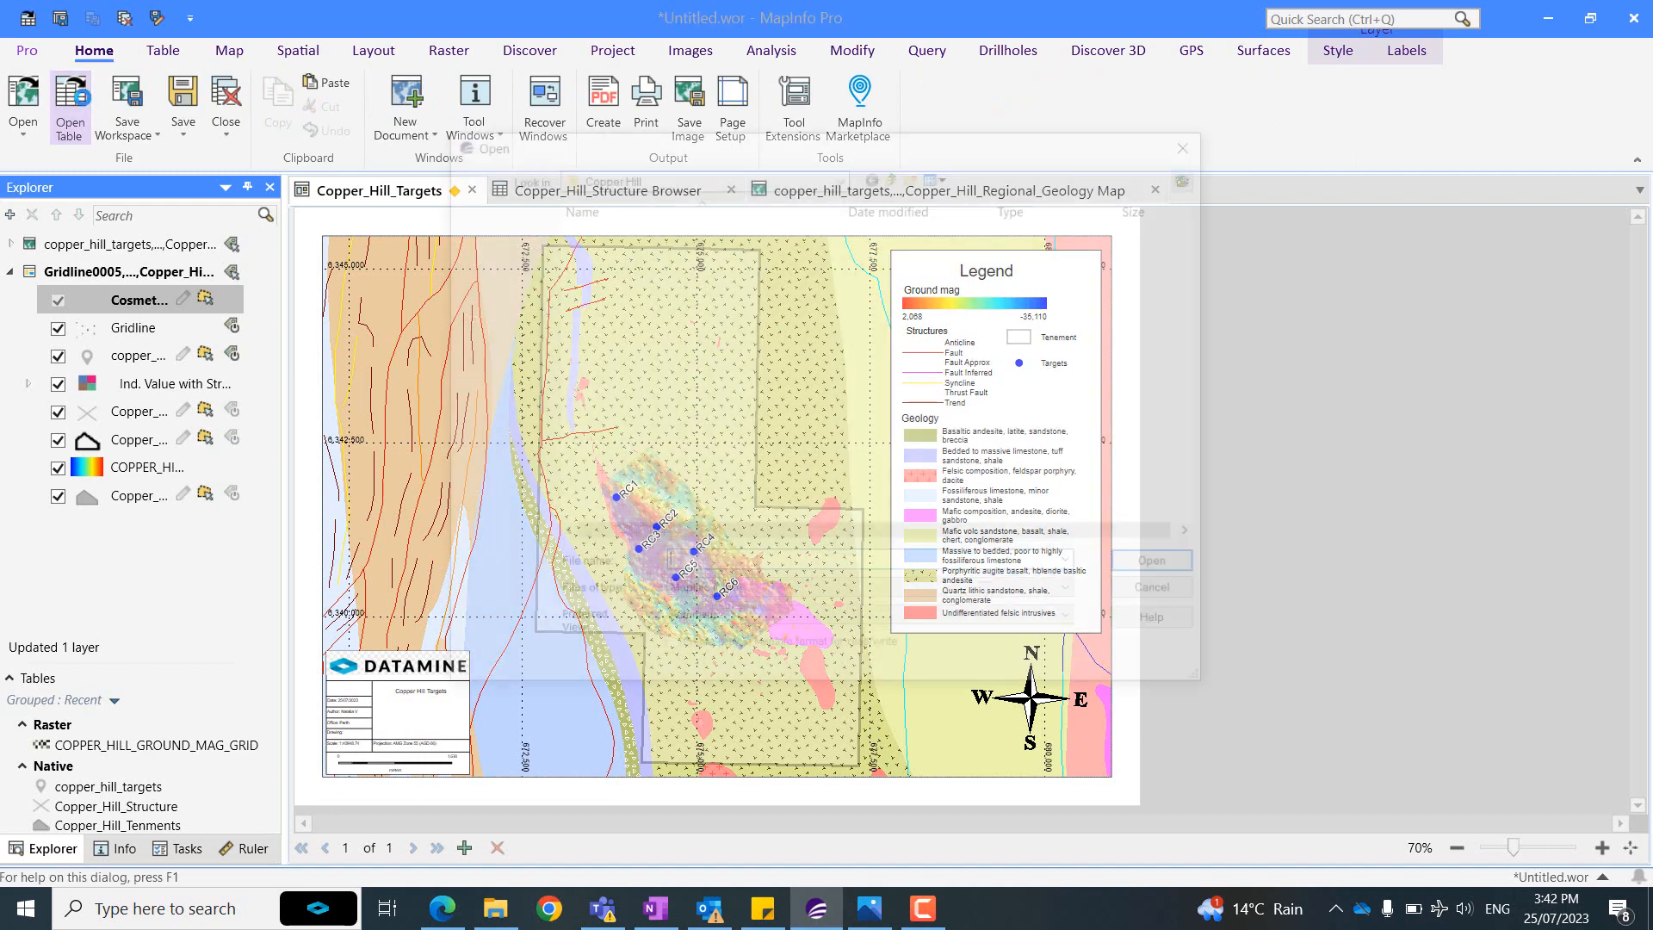
pyautogui.click(894, 173)
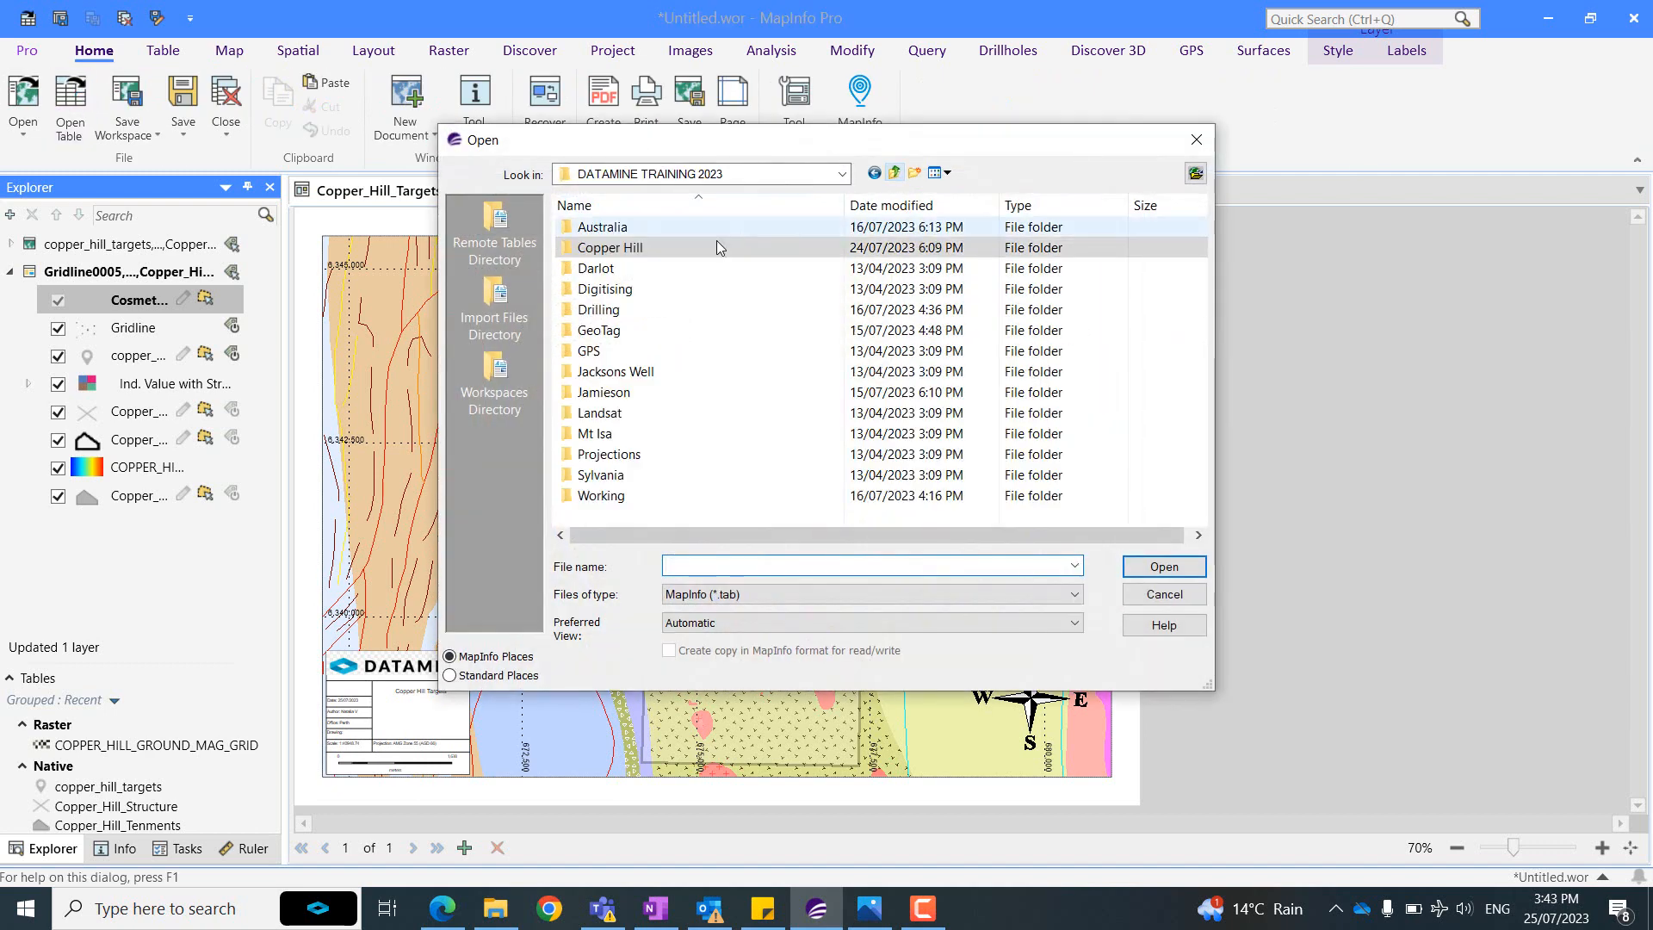
pyautogui.doubleClick(664, 230)
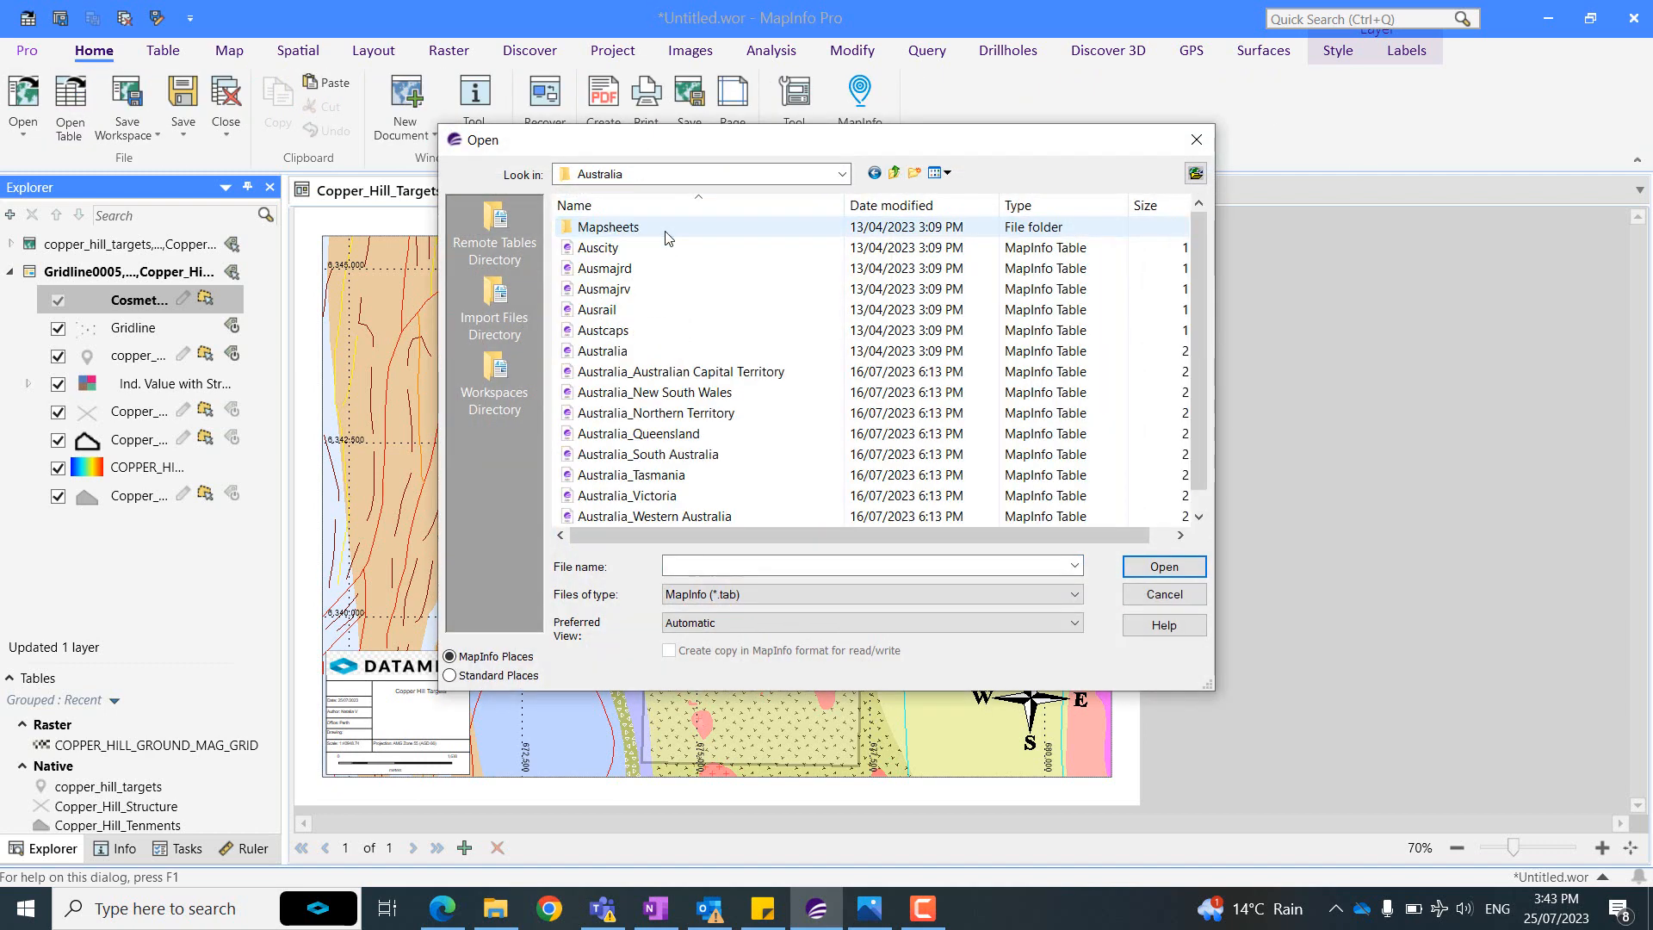
pyautogui.click(647, 350)
pyautogui.click(1163, 566)
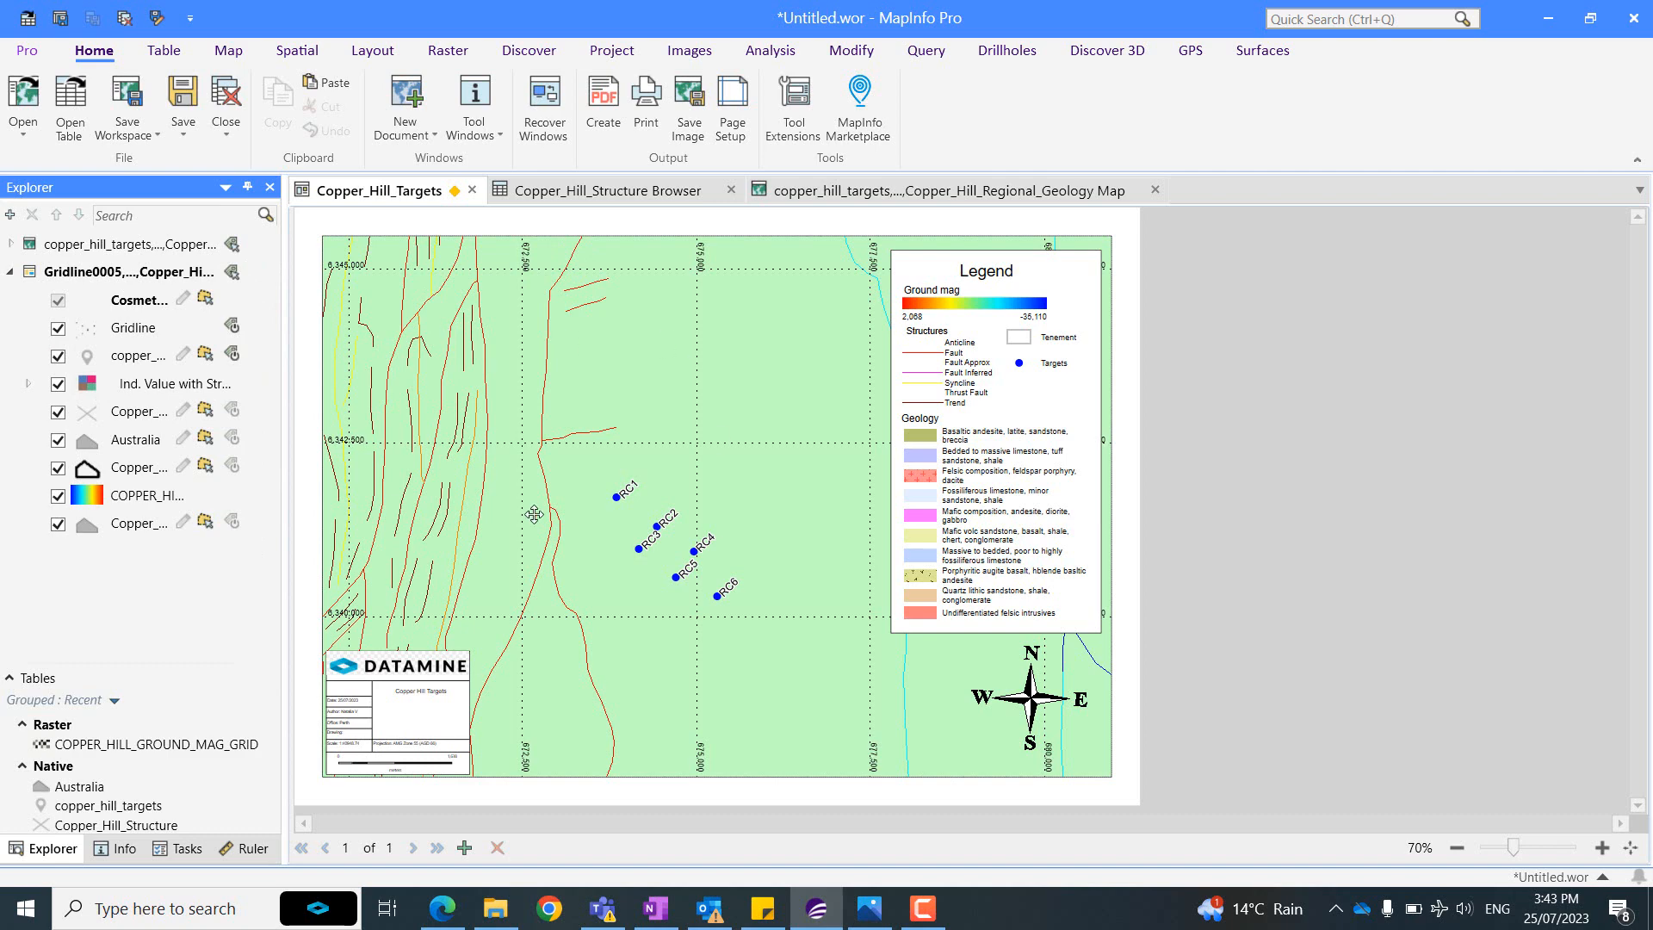
pyautogui.click(58, 440)
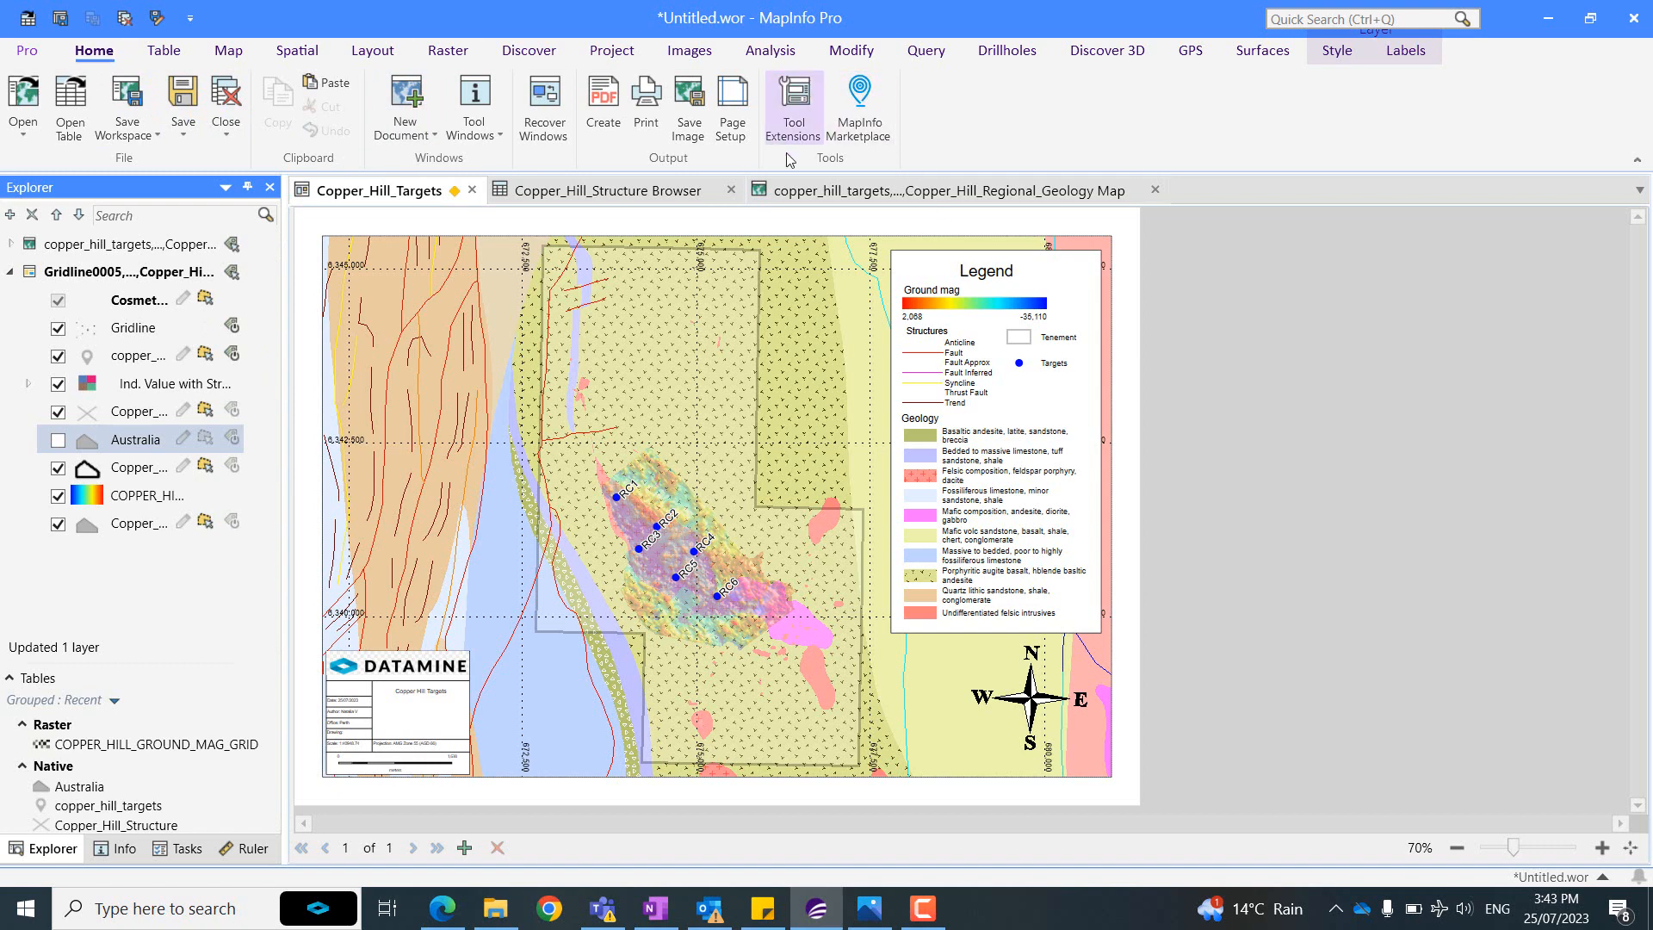
# Run the Overview tool extension on the layout's Copper Hill map, using the Australia table as the overview.
pyautogui.click(793, 108)
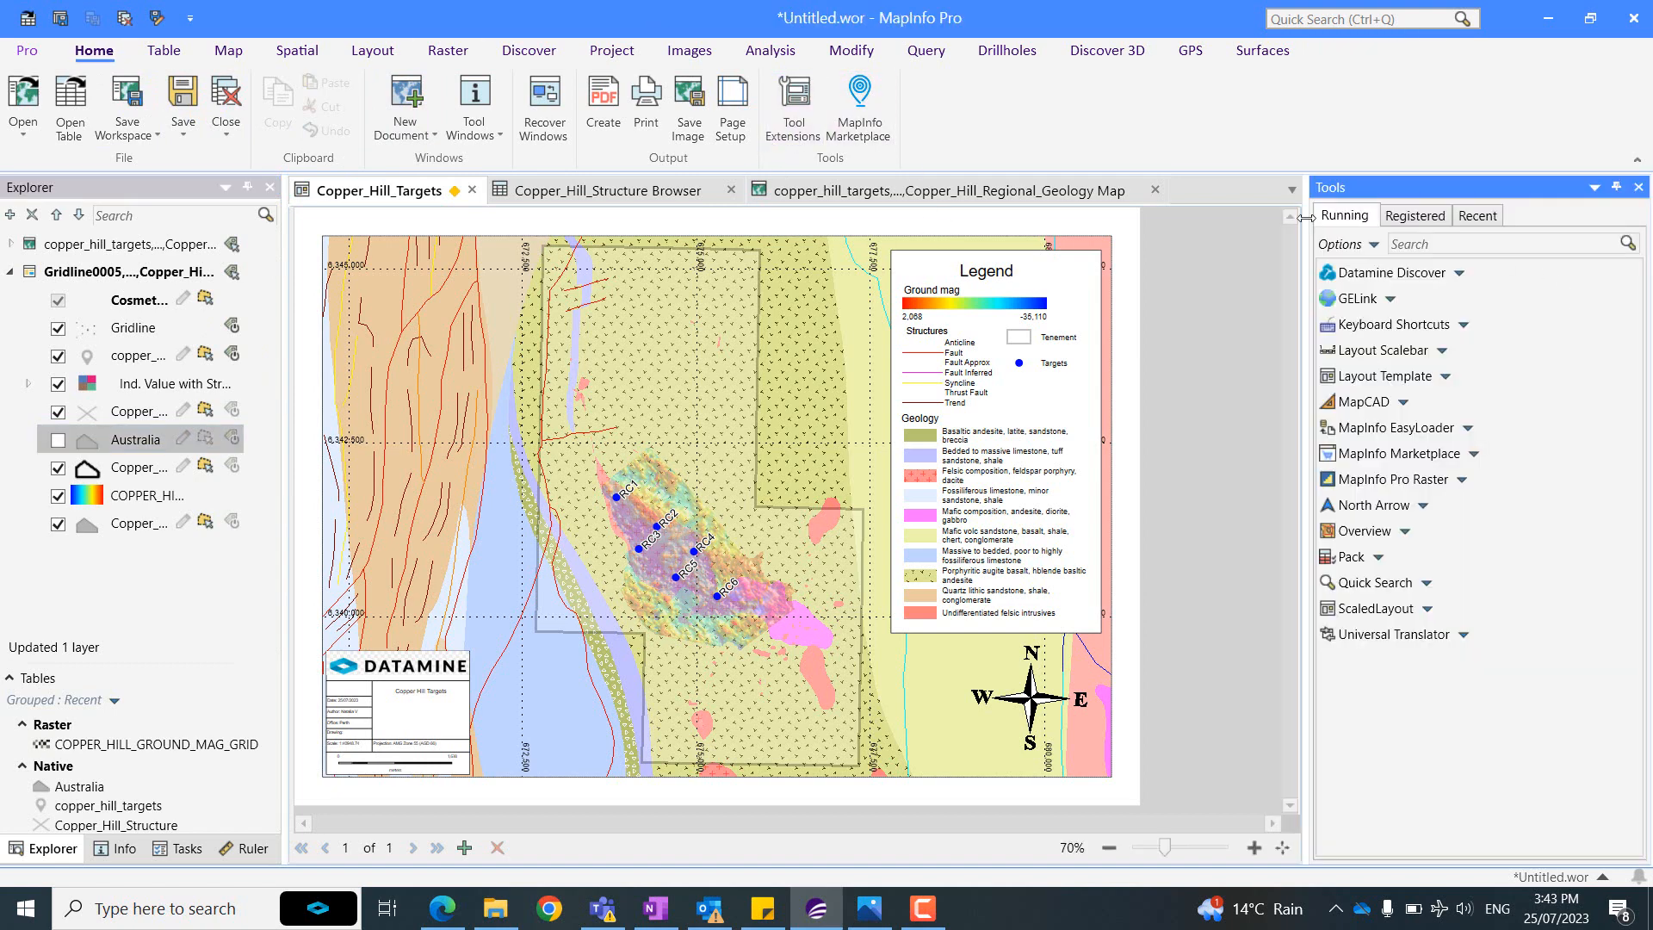
pyautogui.moveTo(1305, 218); pyautogui.dragTo(1336, 218)
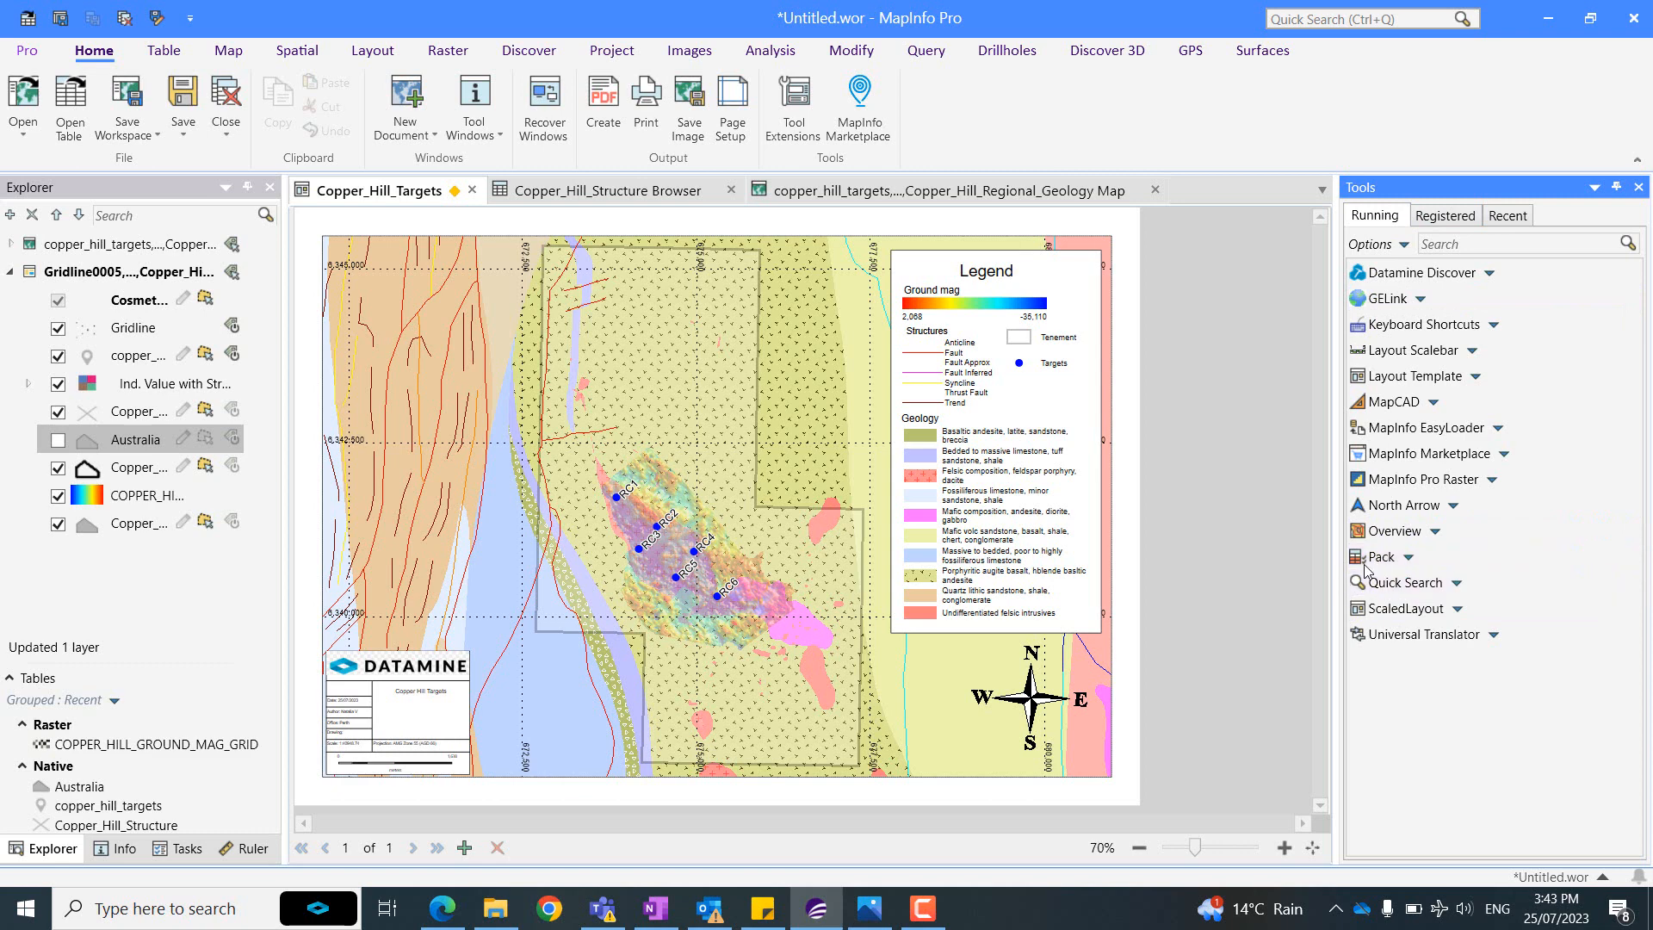
pyautogui.click(1445, 216)
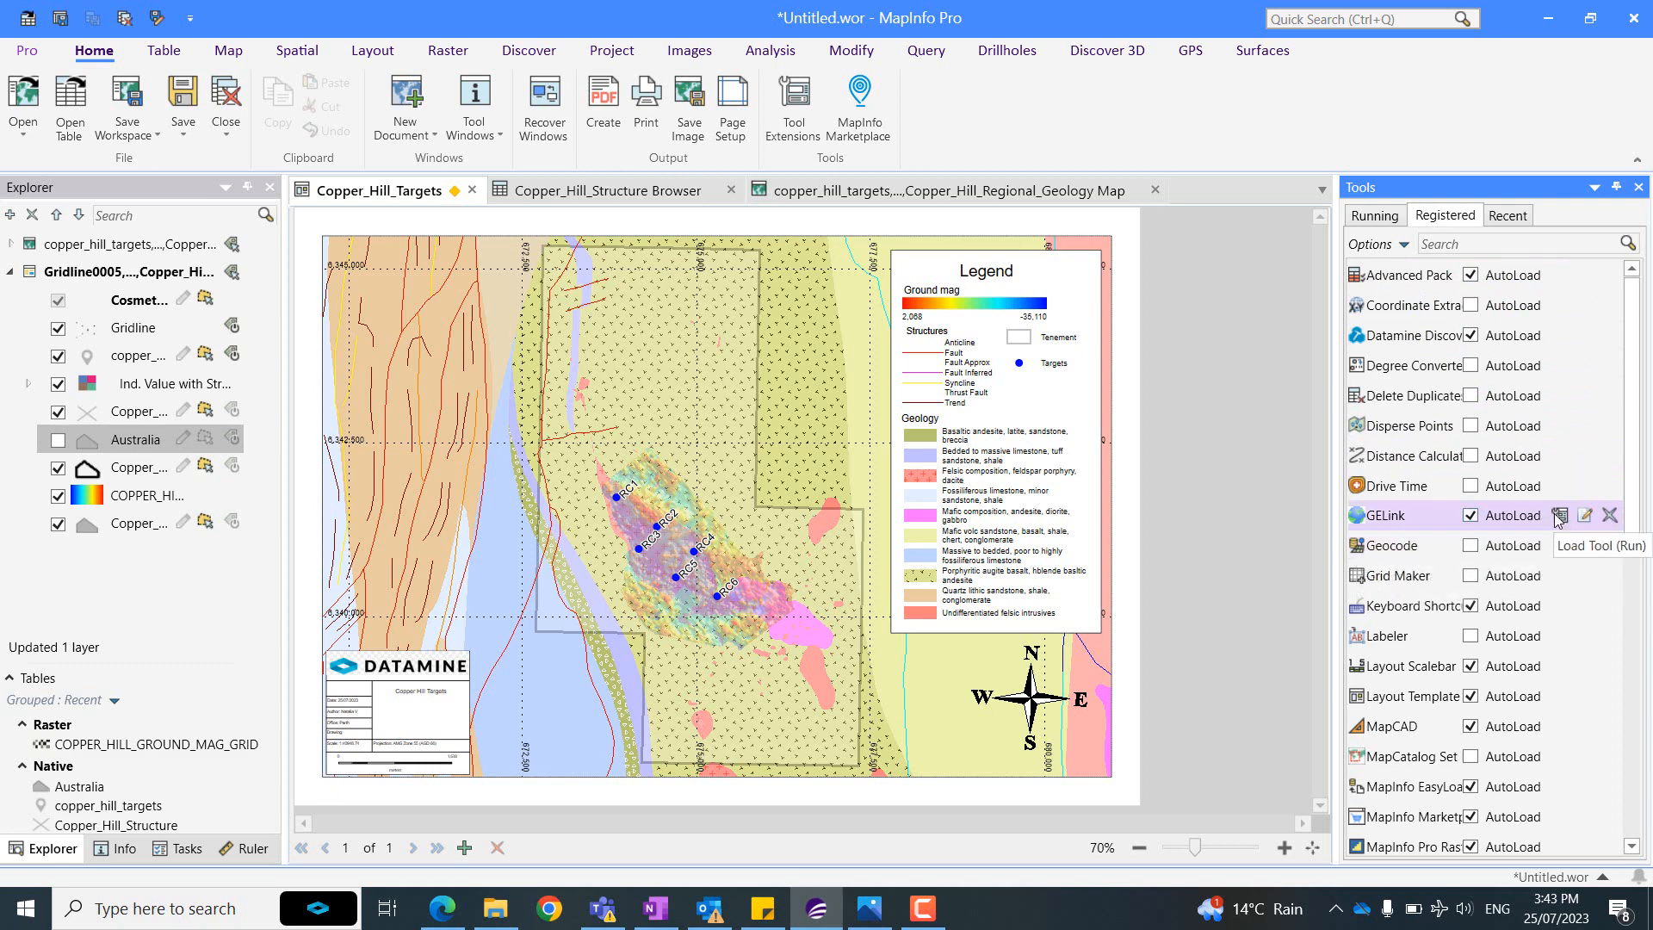
pyautogui.click(1374, 217)
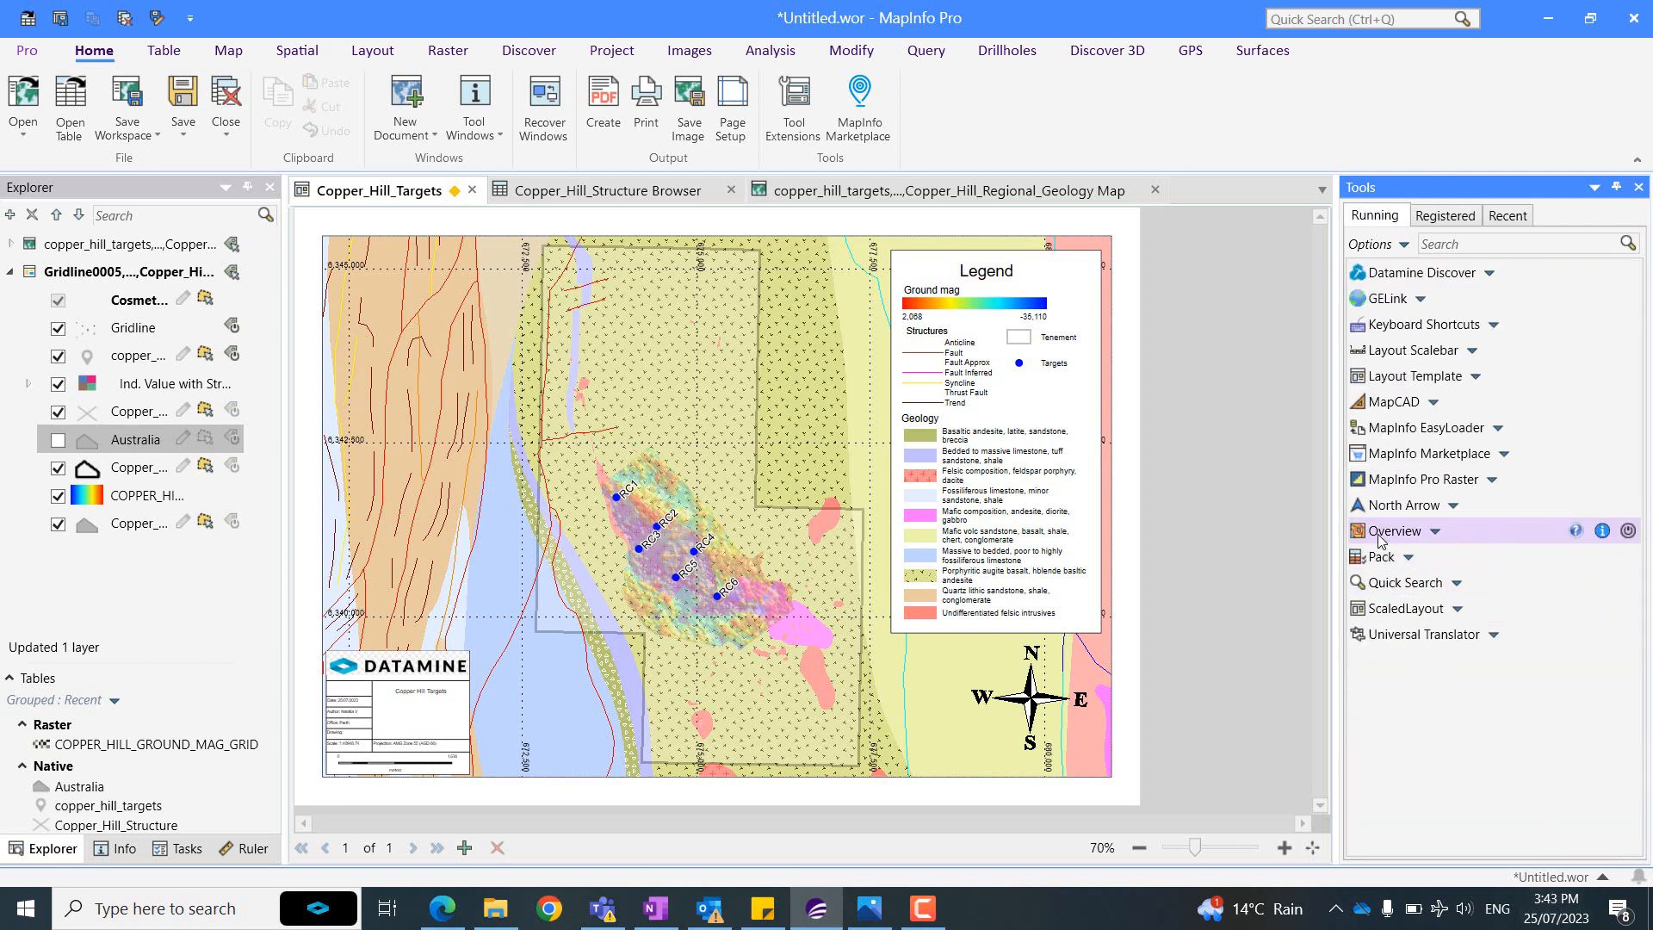
pyautogui.click(819, 265)
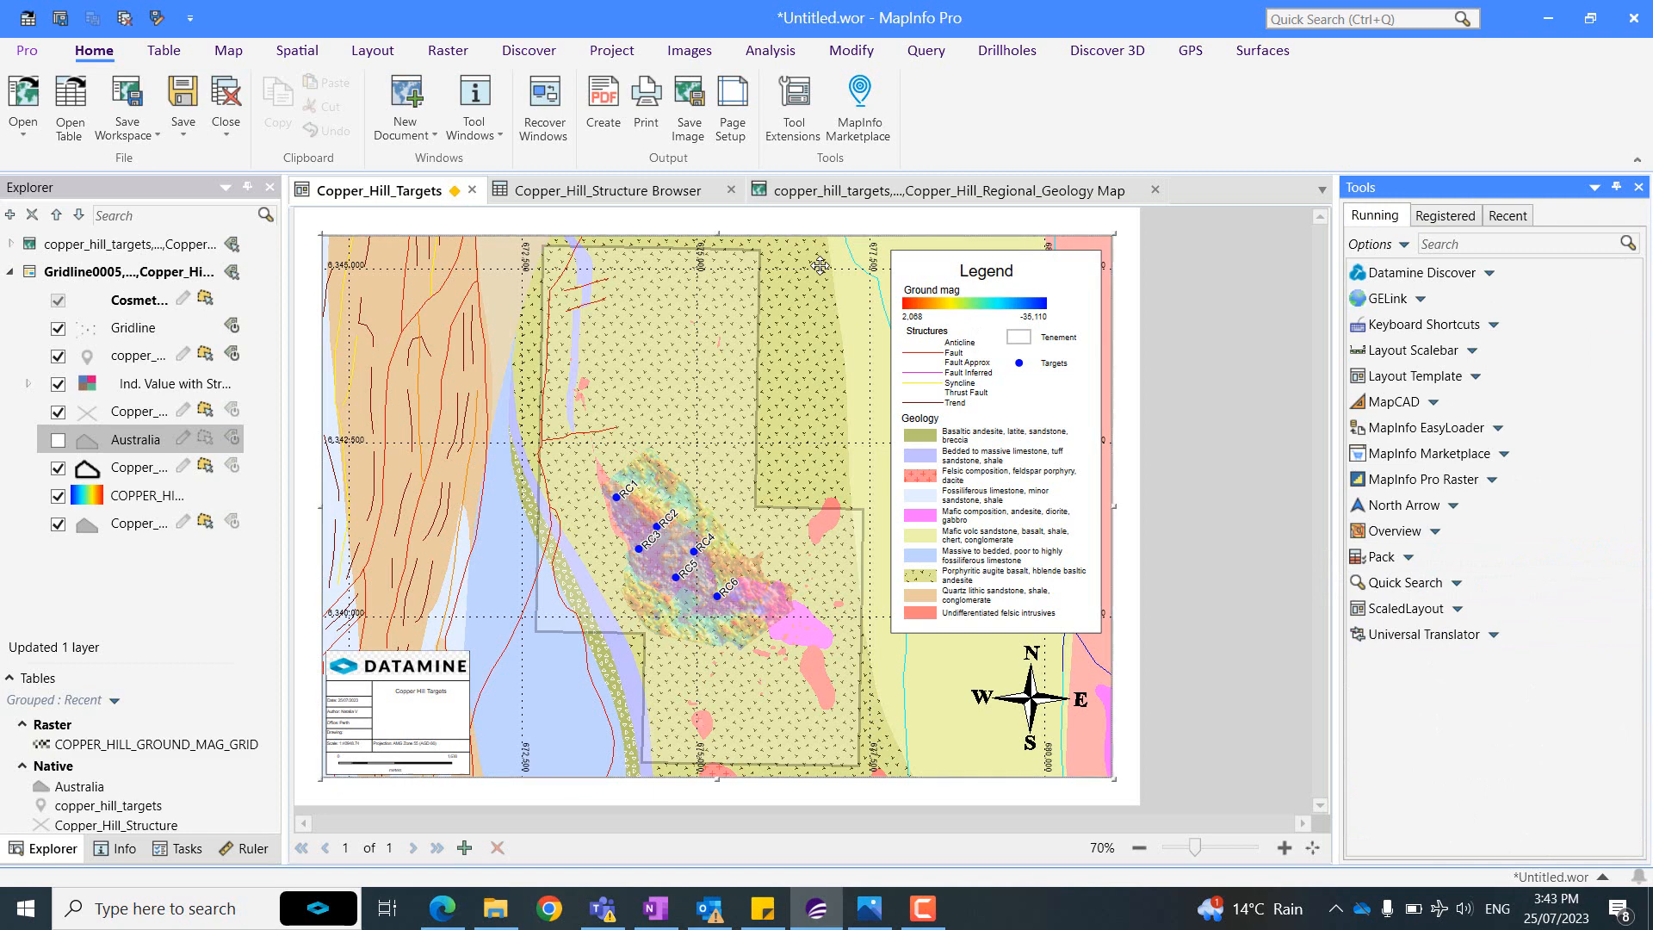
pyautogui.doubleClick(1392, 534)
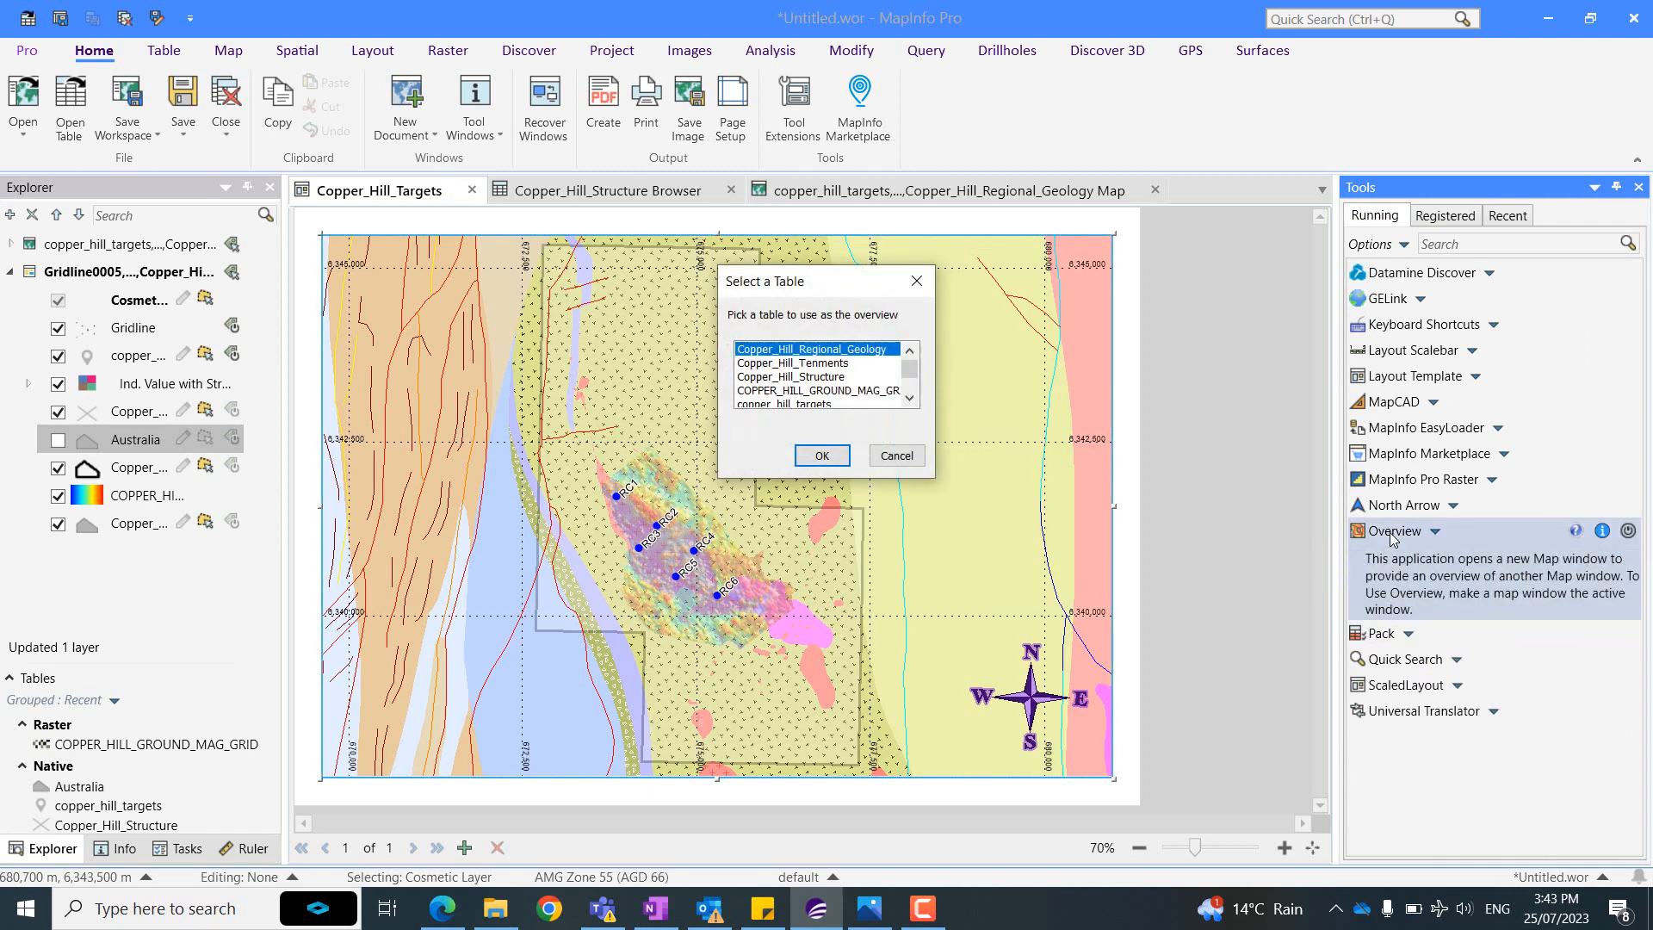
pyautogui.moveTo(850, 280); pyautogui.dragTo(884, 275)
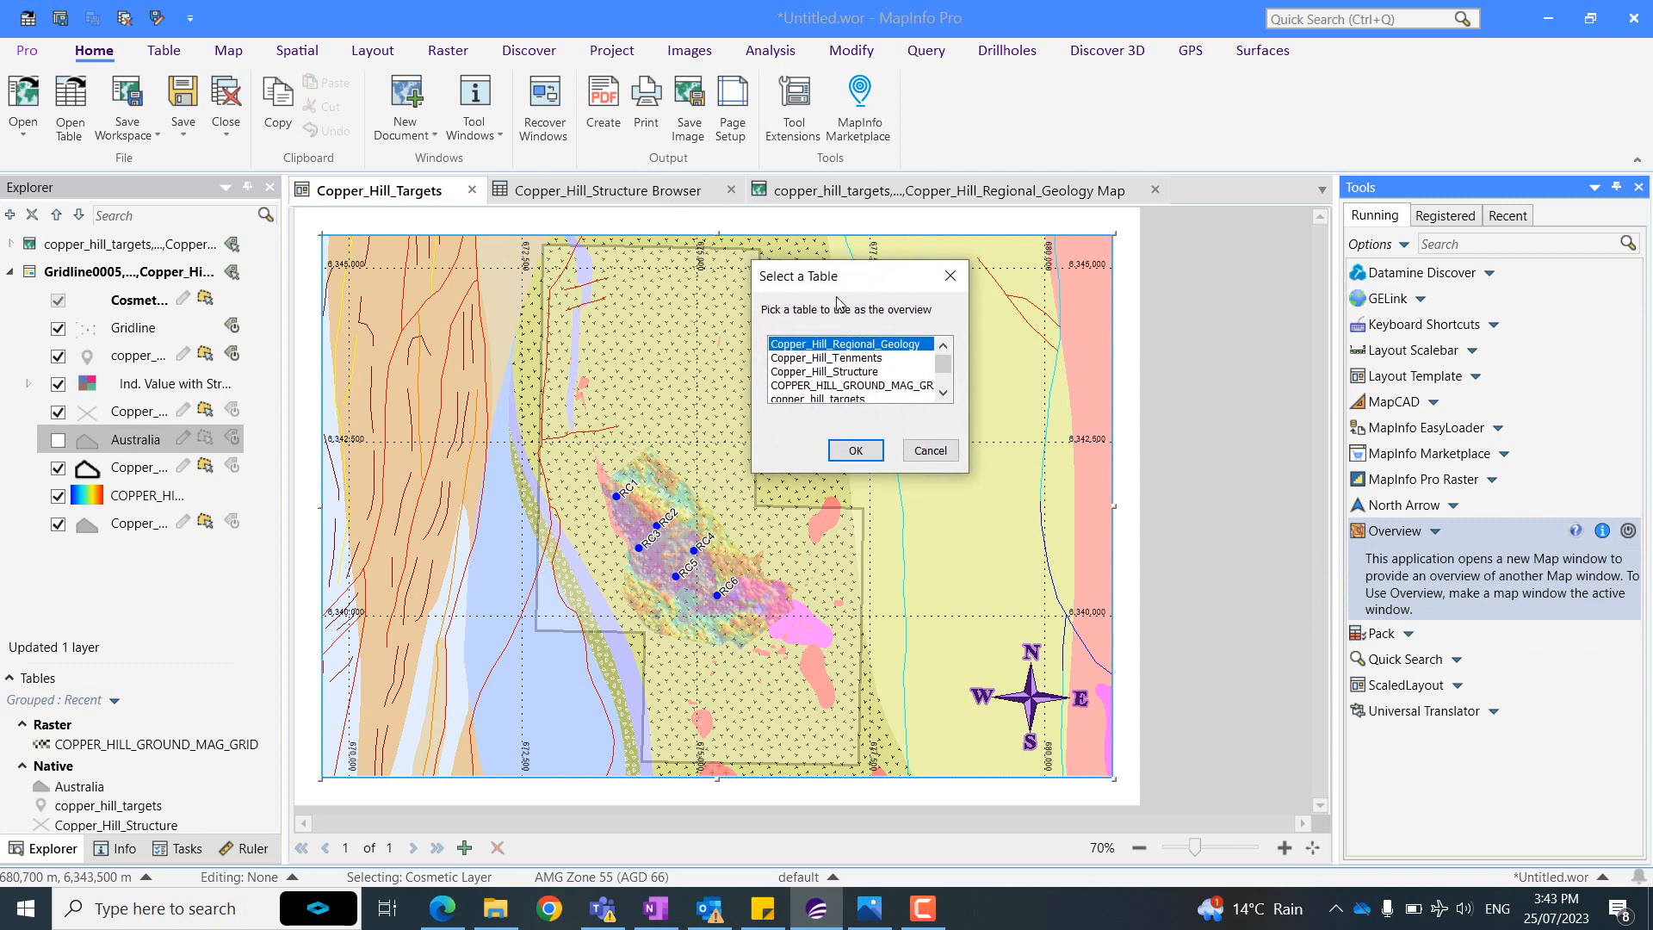
pyautogui.scroll(-2, 871, 383)
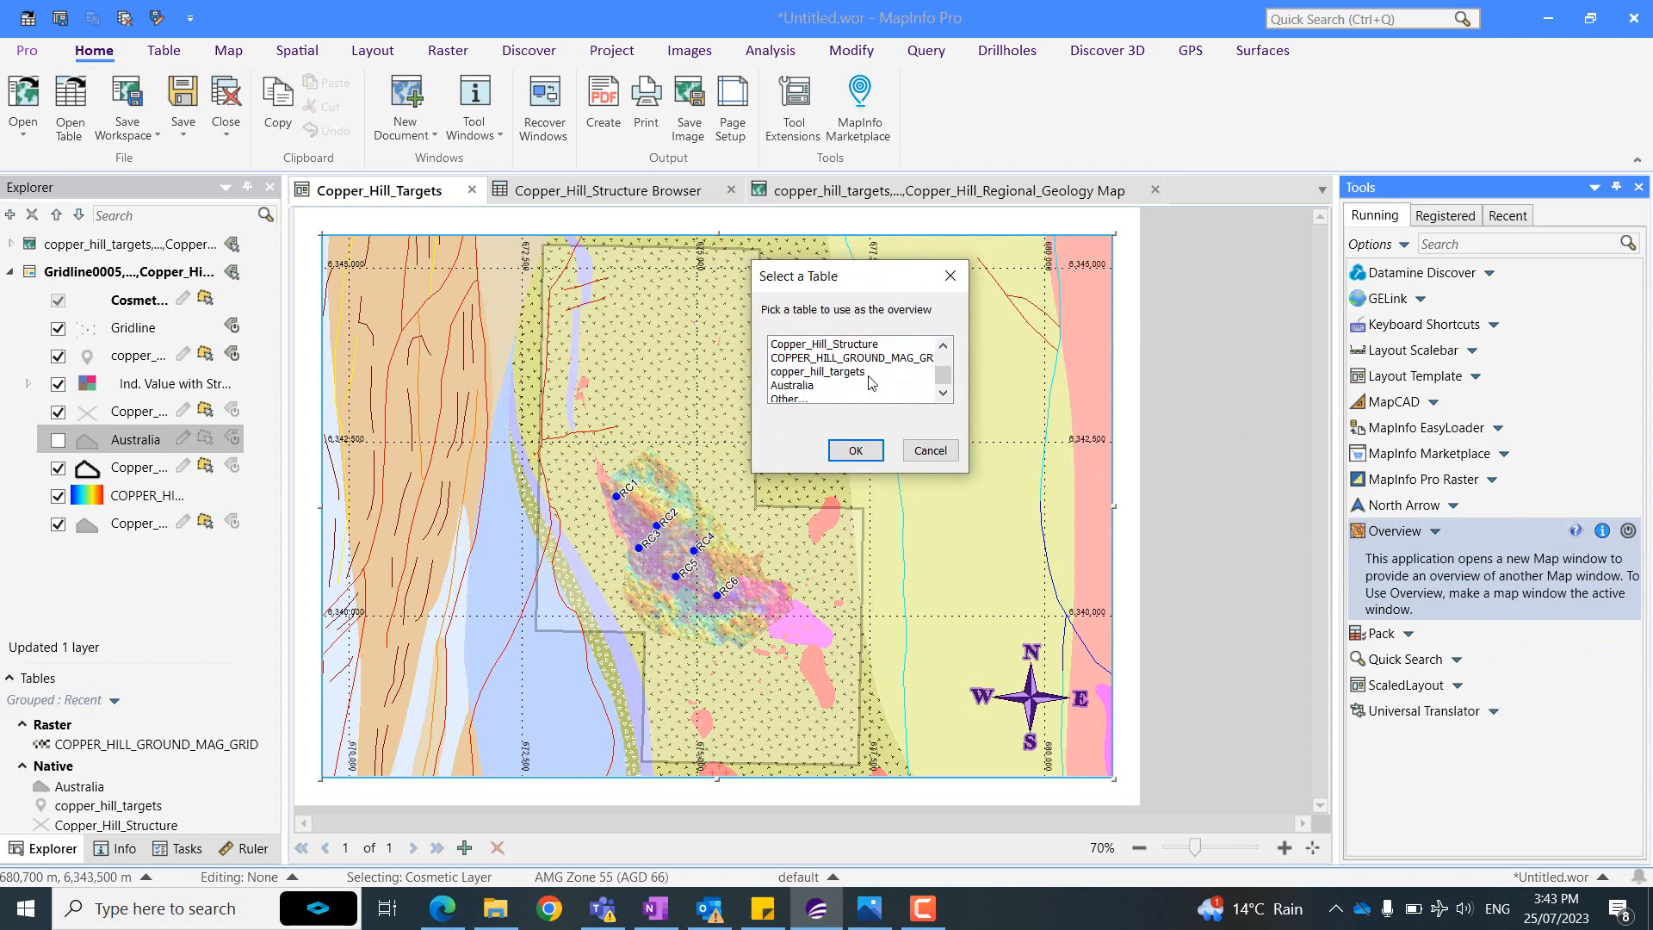
pyautogui.click(839, 373)
pyautogui.click(855, 449)
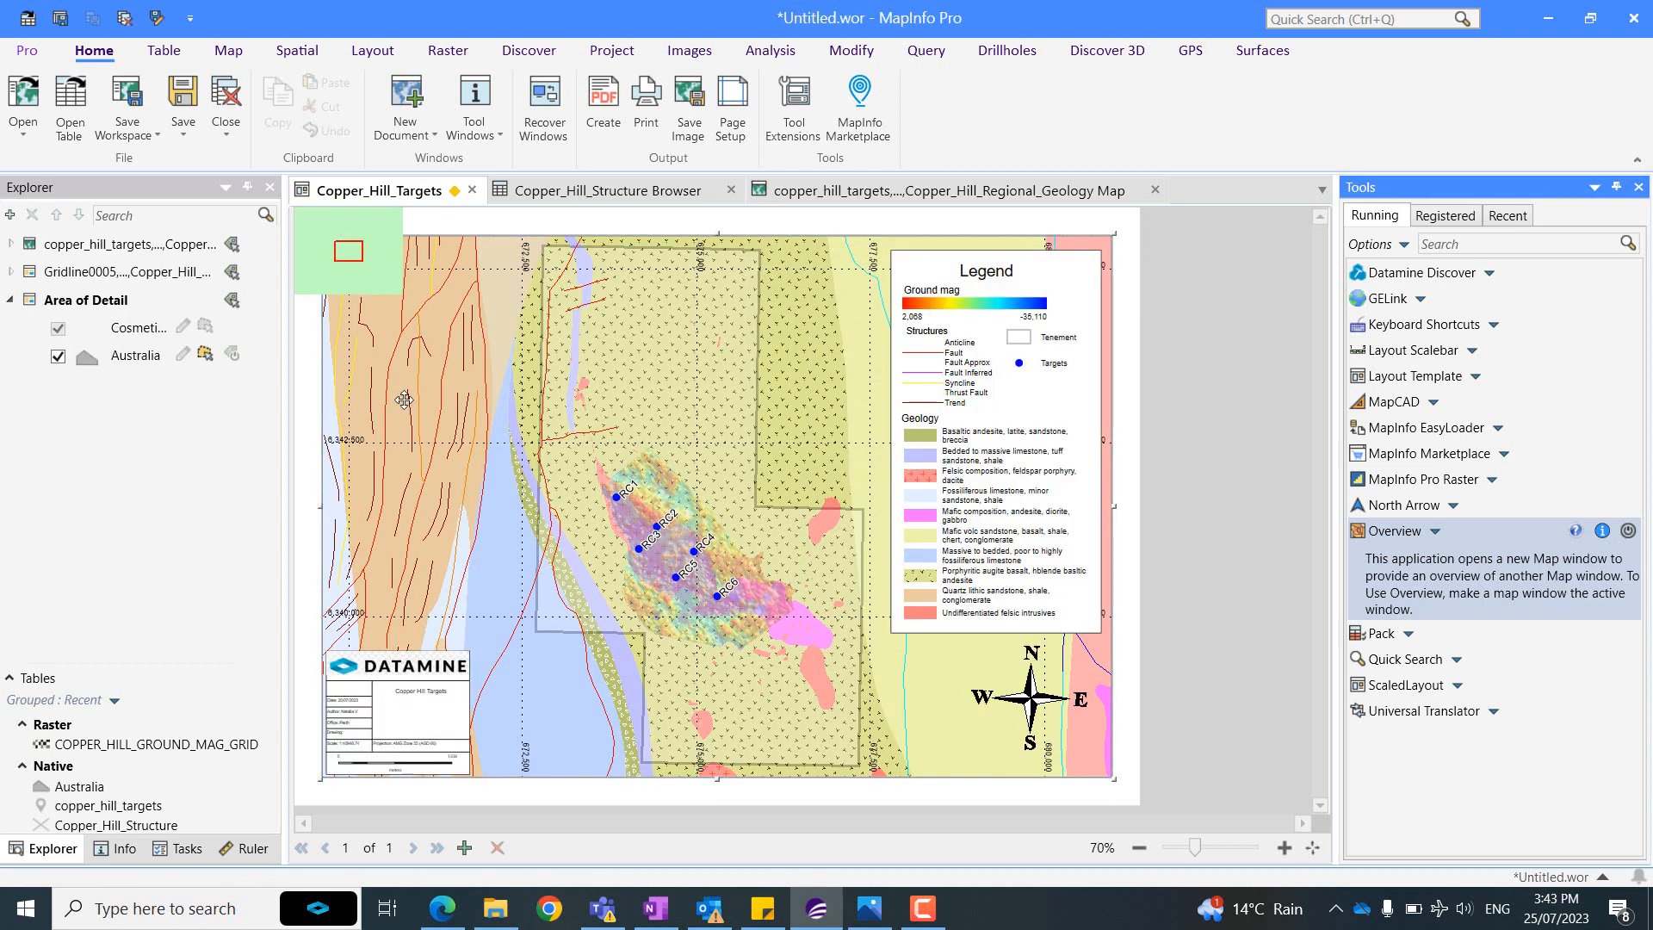
# Move the overview map frame onto the northwest part of the main map, fit all of Australia in it and enlarge the frame.
pyautogui.click(362, 277)
pyautogui.moveTo(377, 259); pyautogui.dragTo(472, 330)
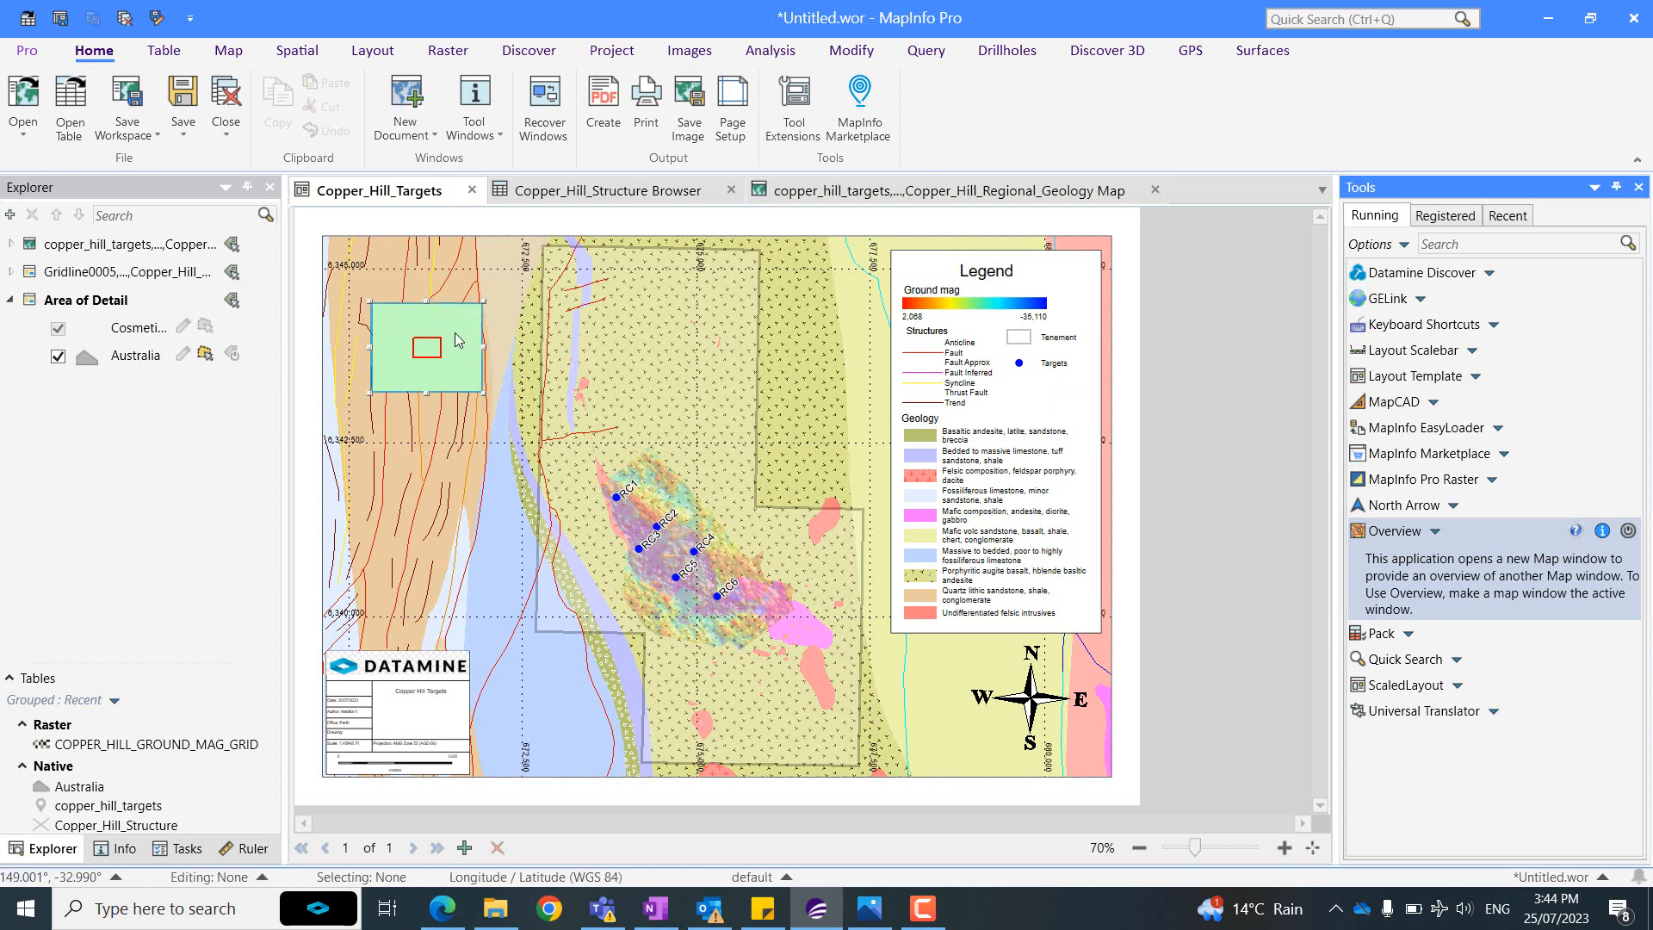
pyautogui.scroll(-1, 444, 342)
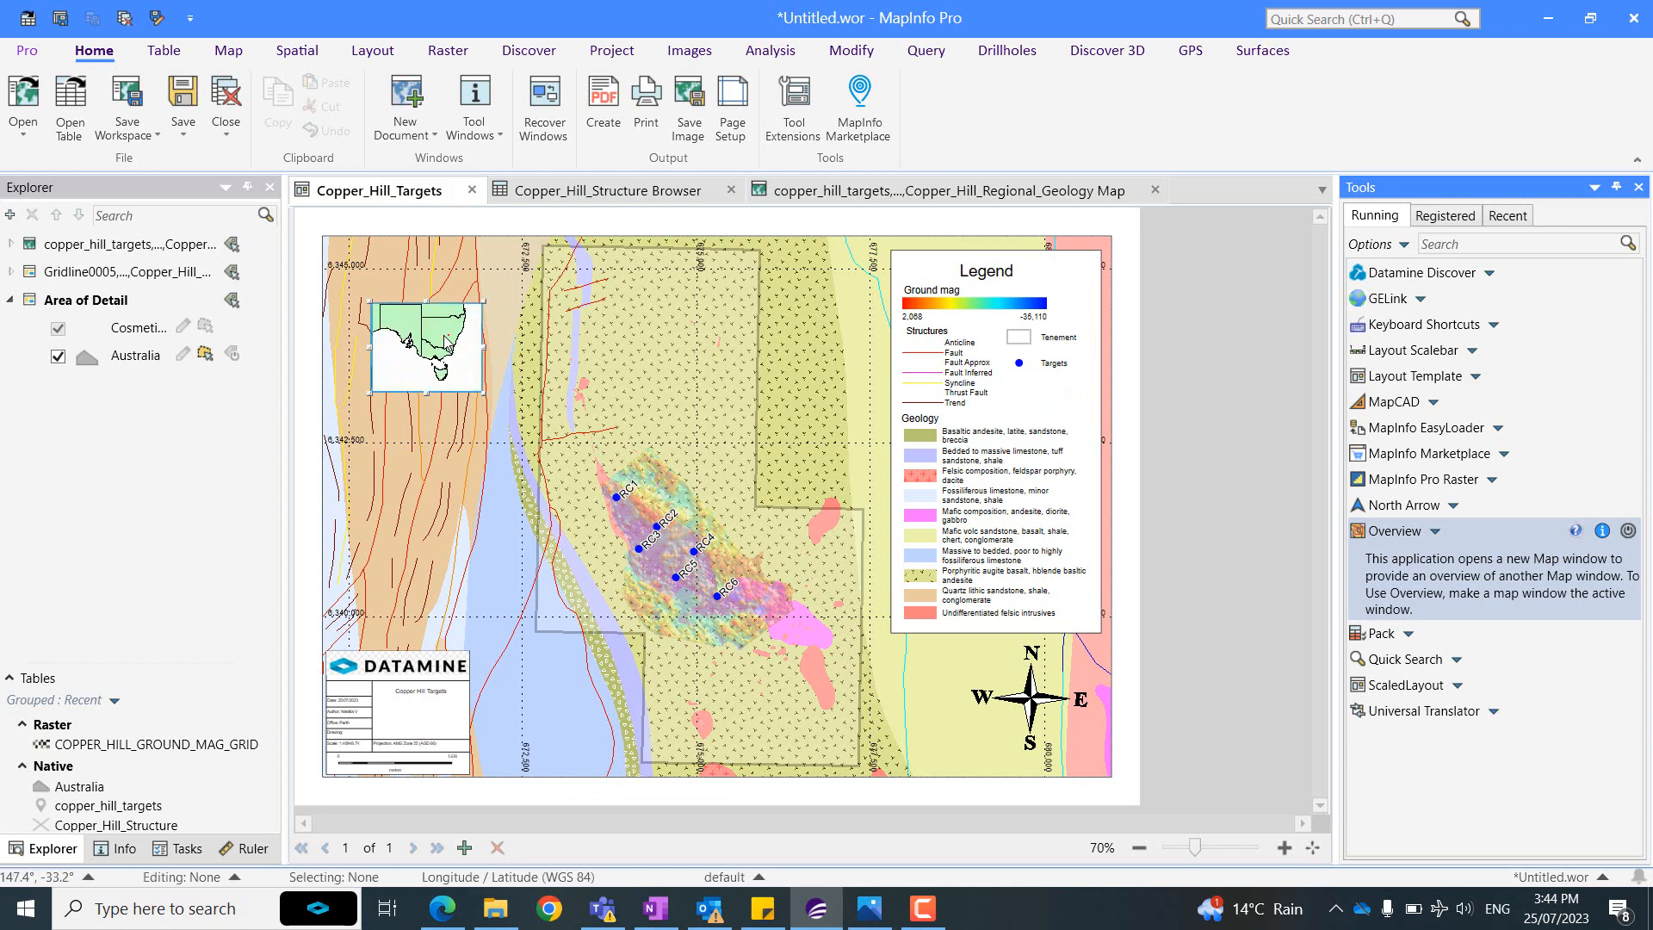
pyautogui.scroll(-3, 444, 327)
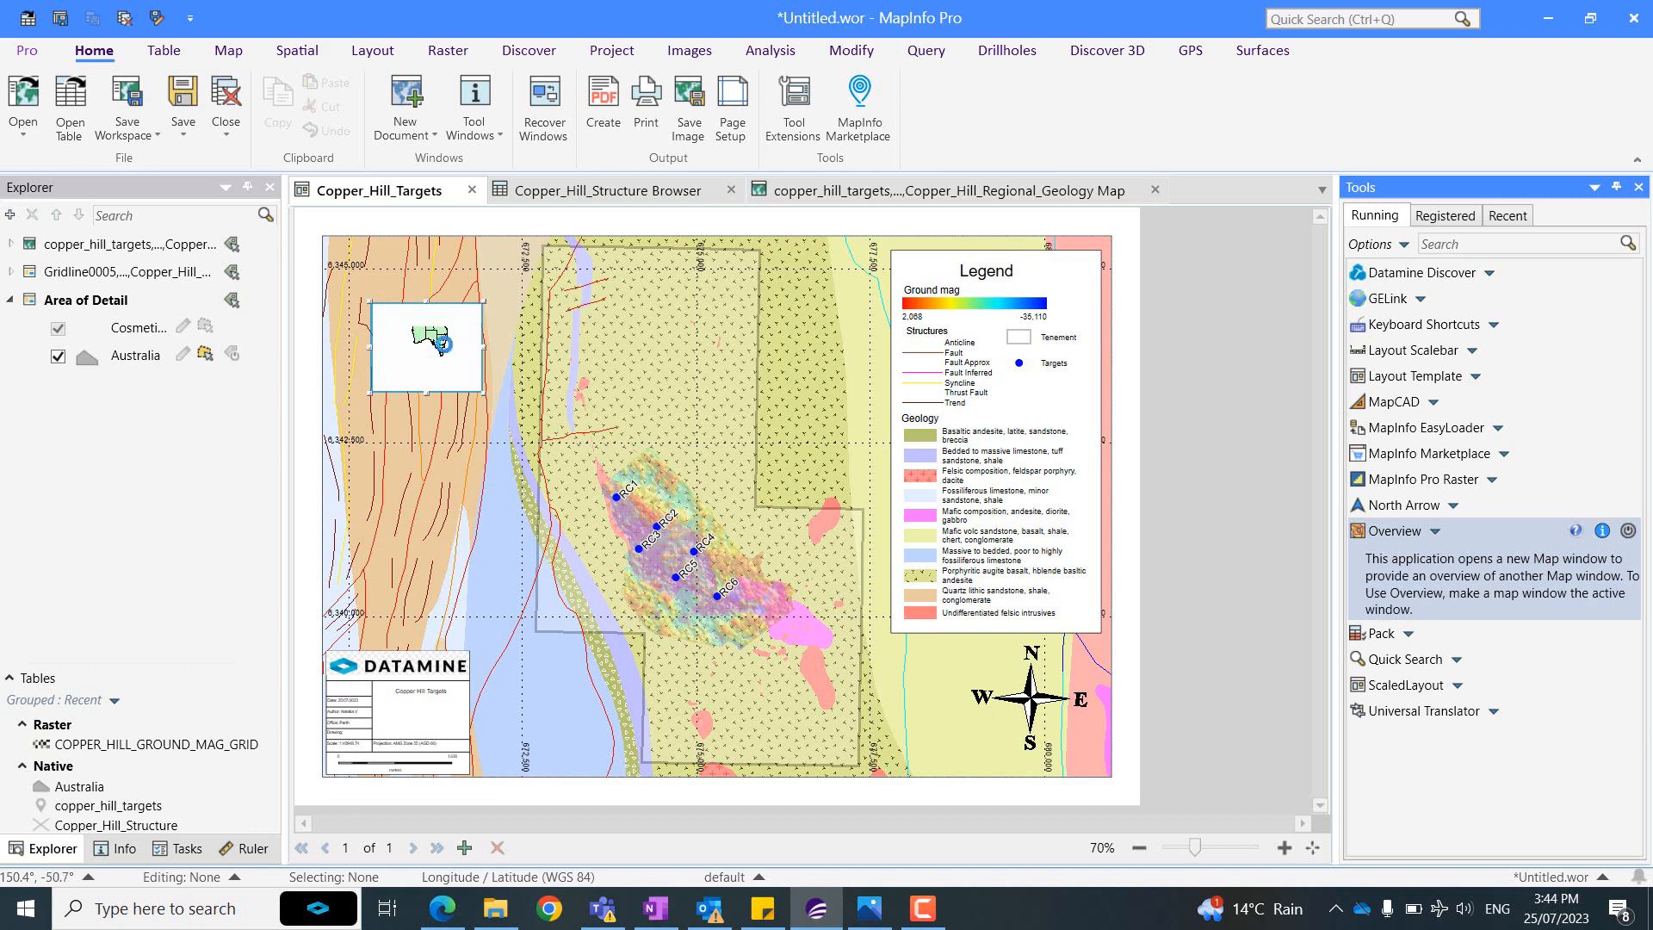
pyautogui.moveTo(480, 389); pyautogui.dragTo(587, 469)
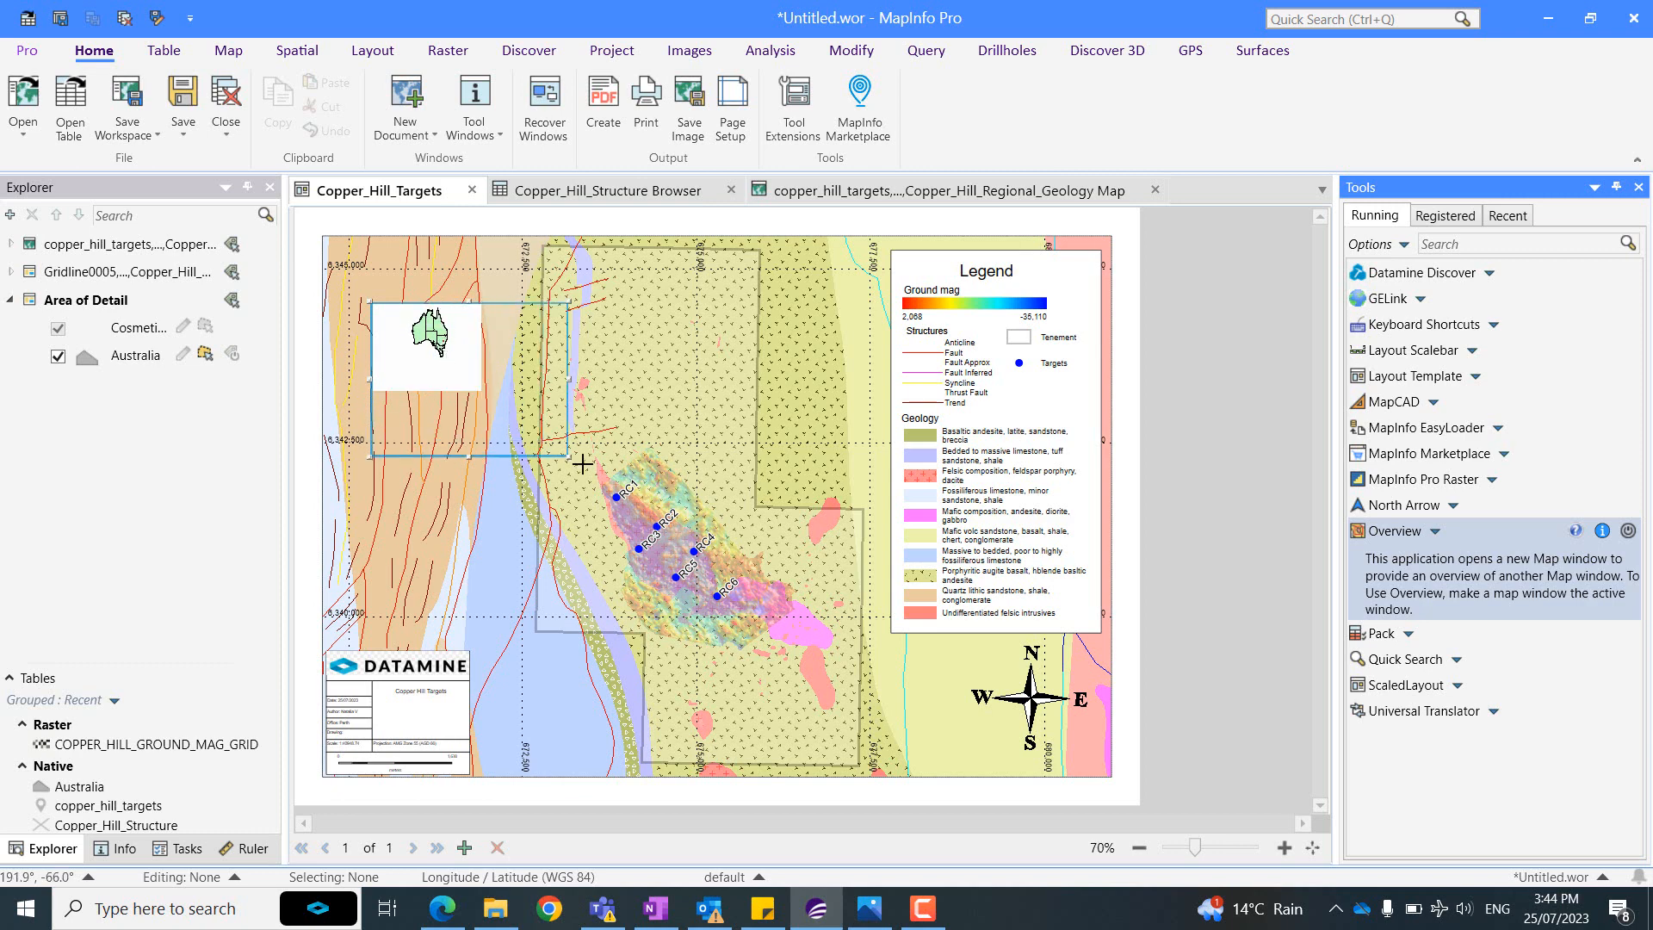
# Adjust the overview map's extent to show southeastern Australia and Tasmania within the frame.
pyautogui.scroll(1, 528, 387)
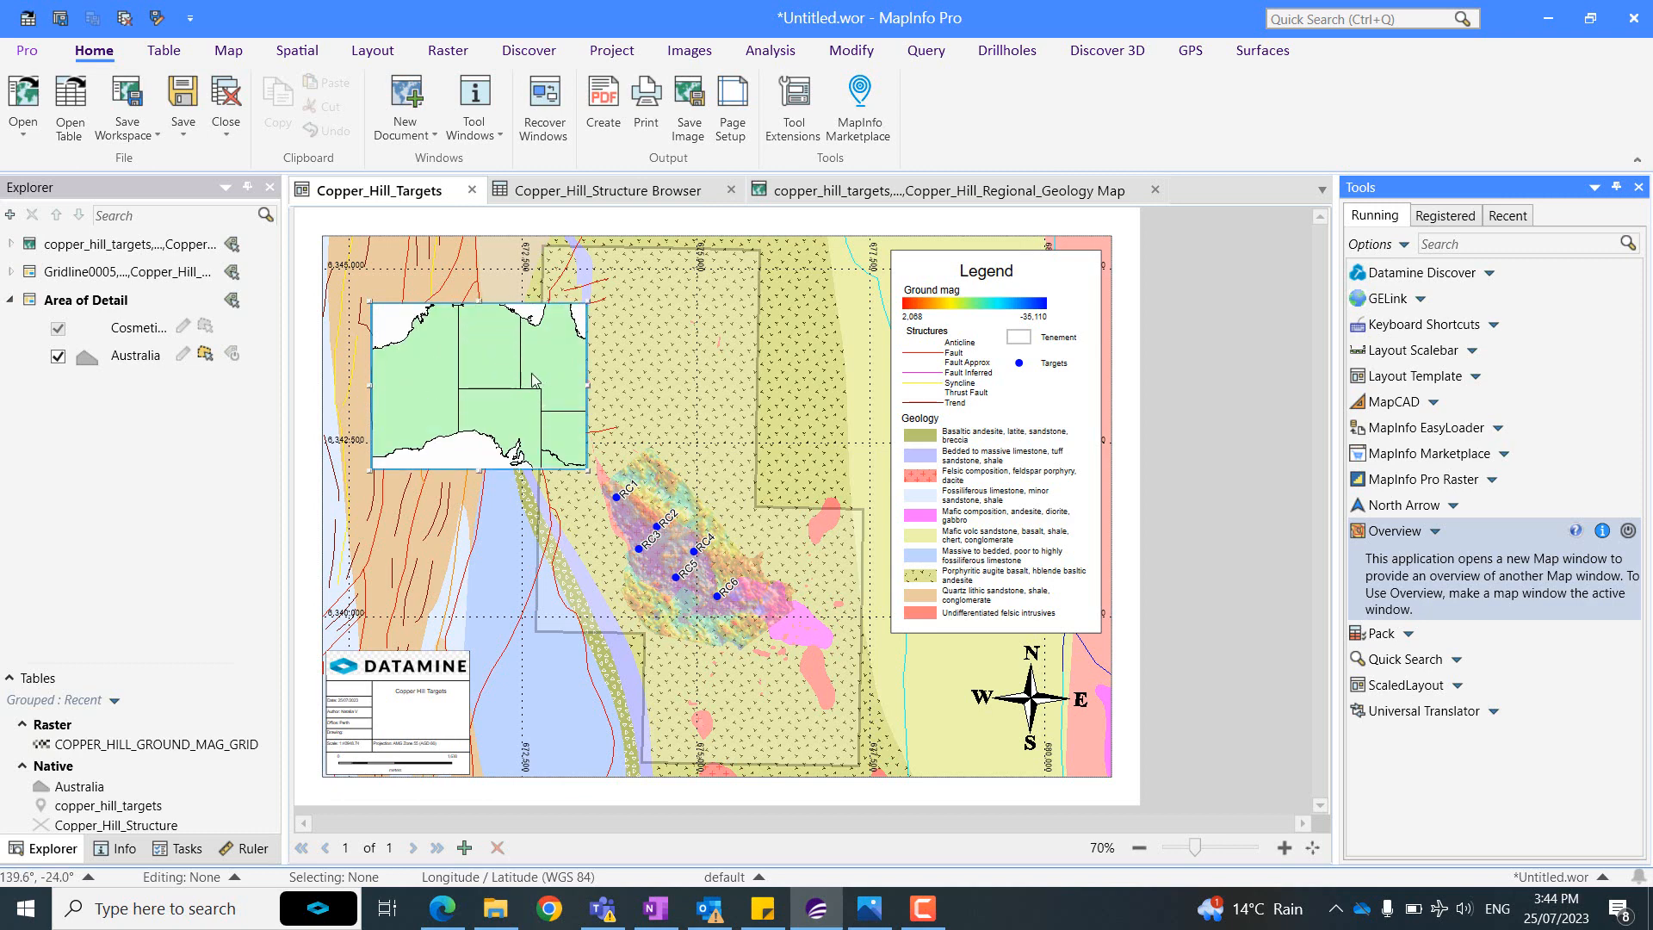
pyautogui.scroll(-1, 528, 388)
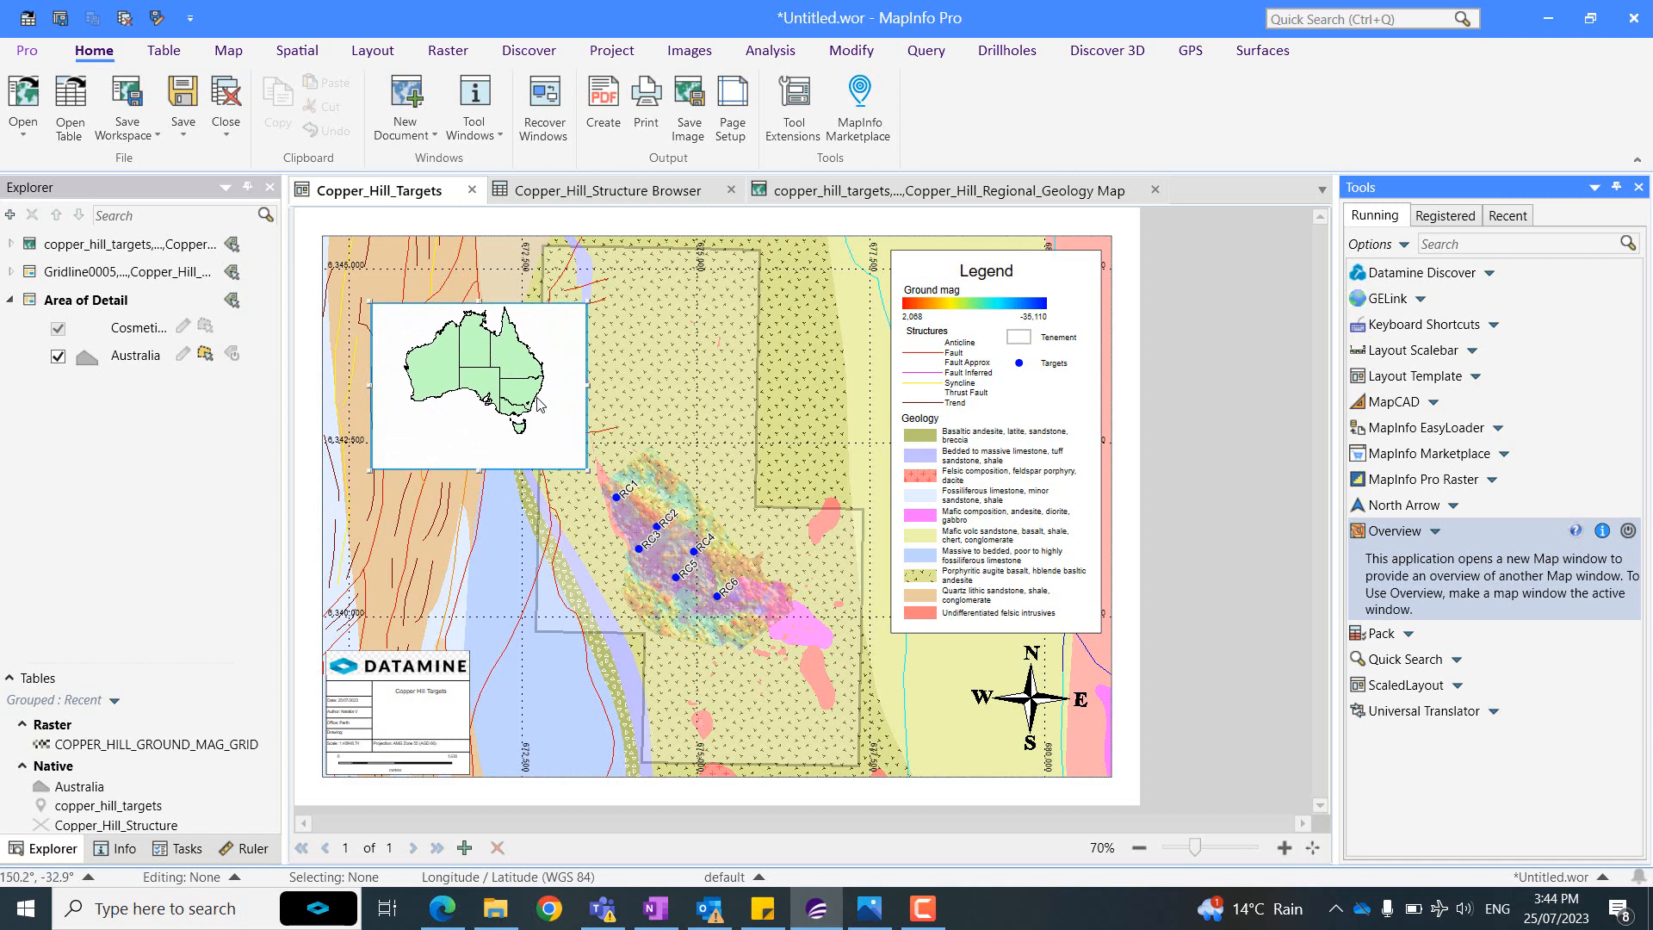
pyautogui.scroll(1, 547, 381)
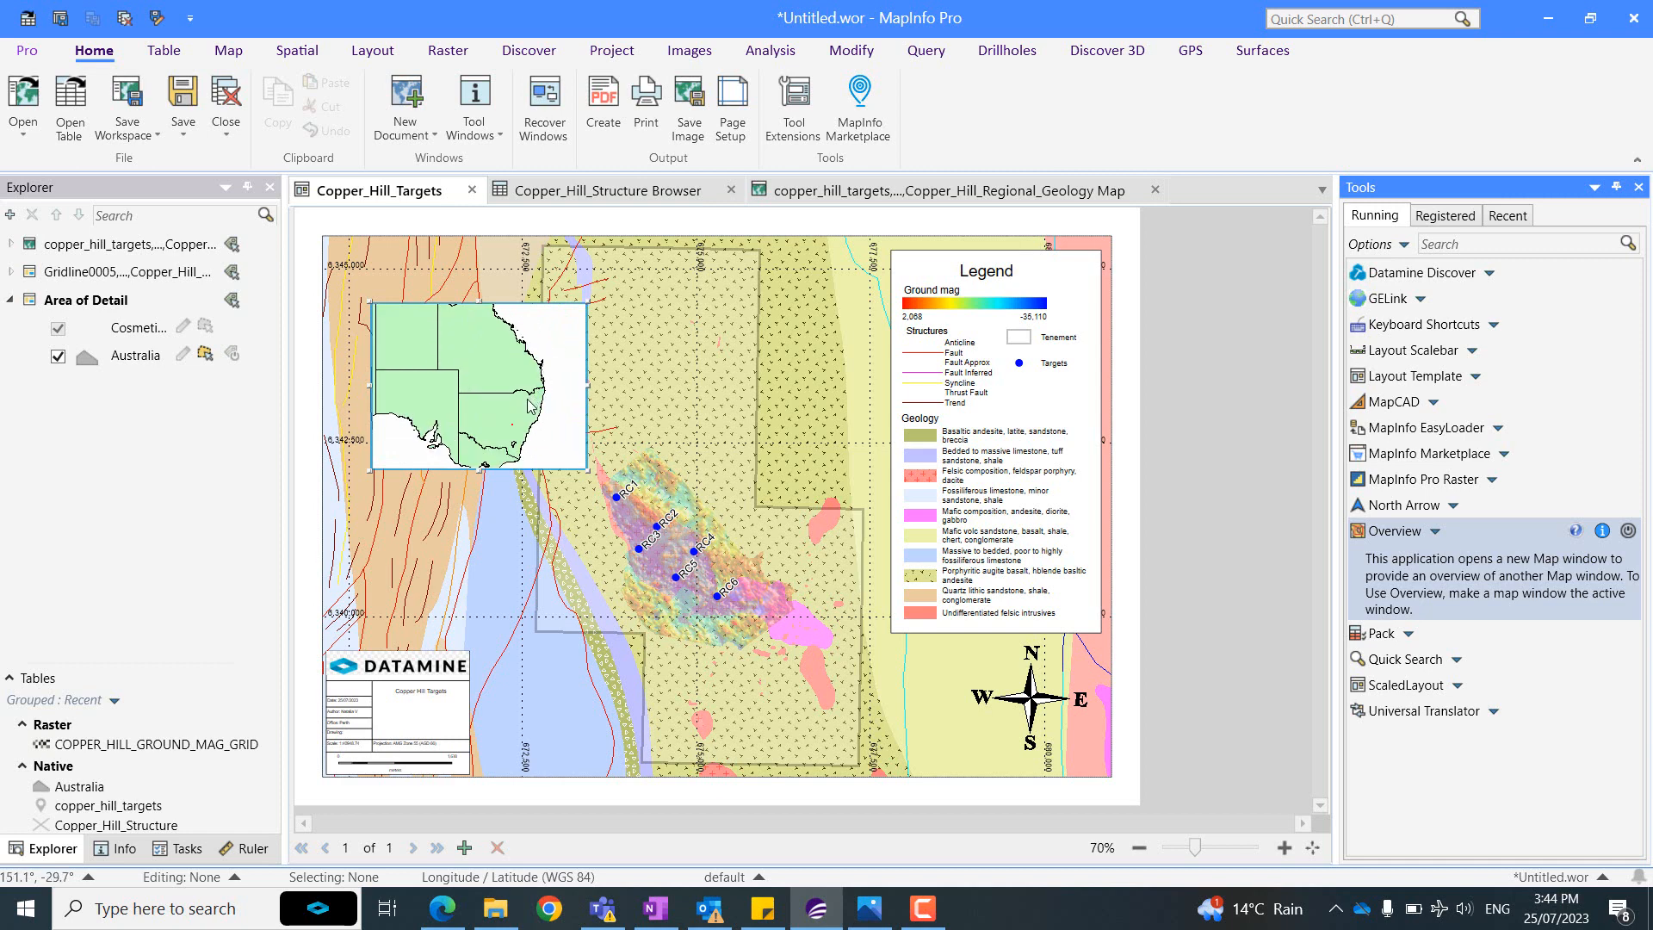
pyautogui.scroll(1, 526, 431)
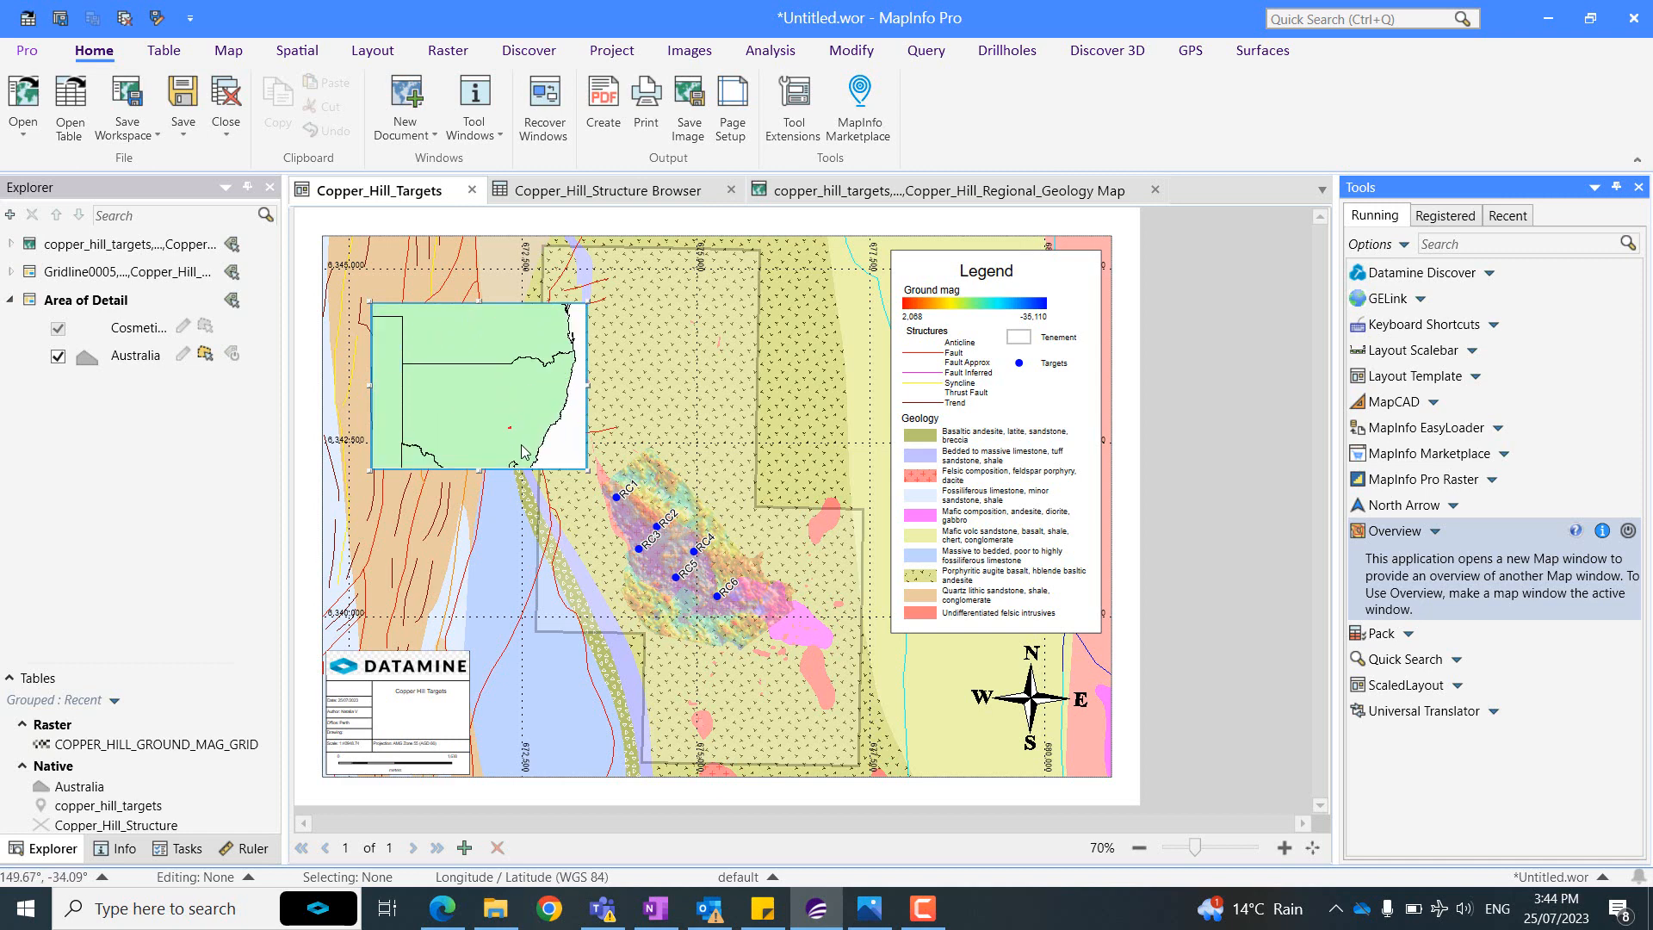
pyautogui.scroll(1, 525, 451)
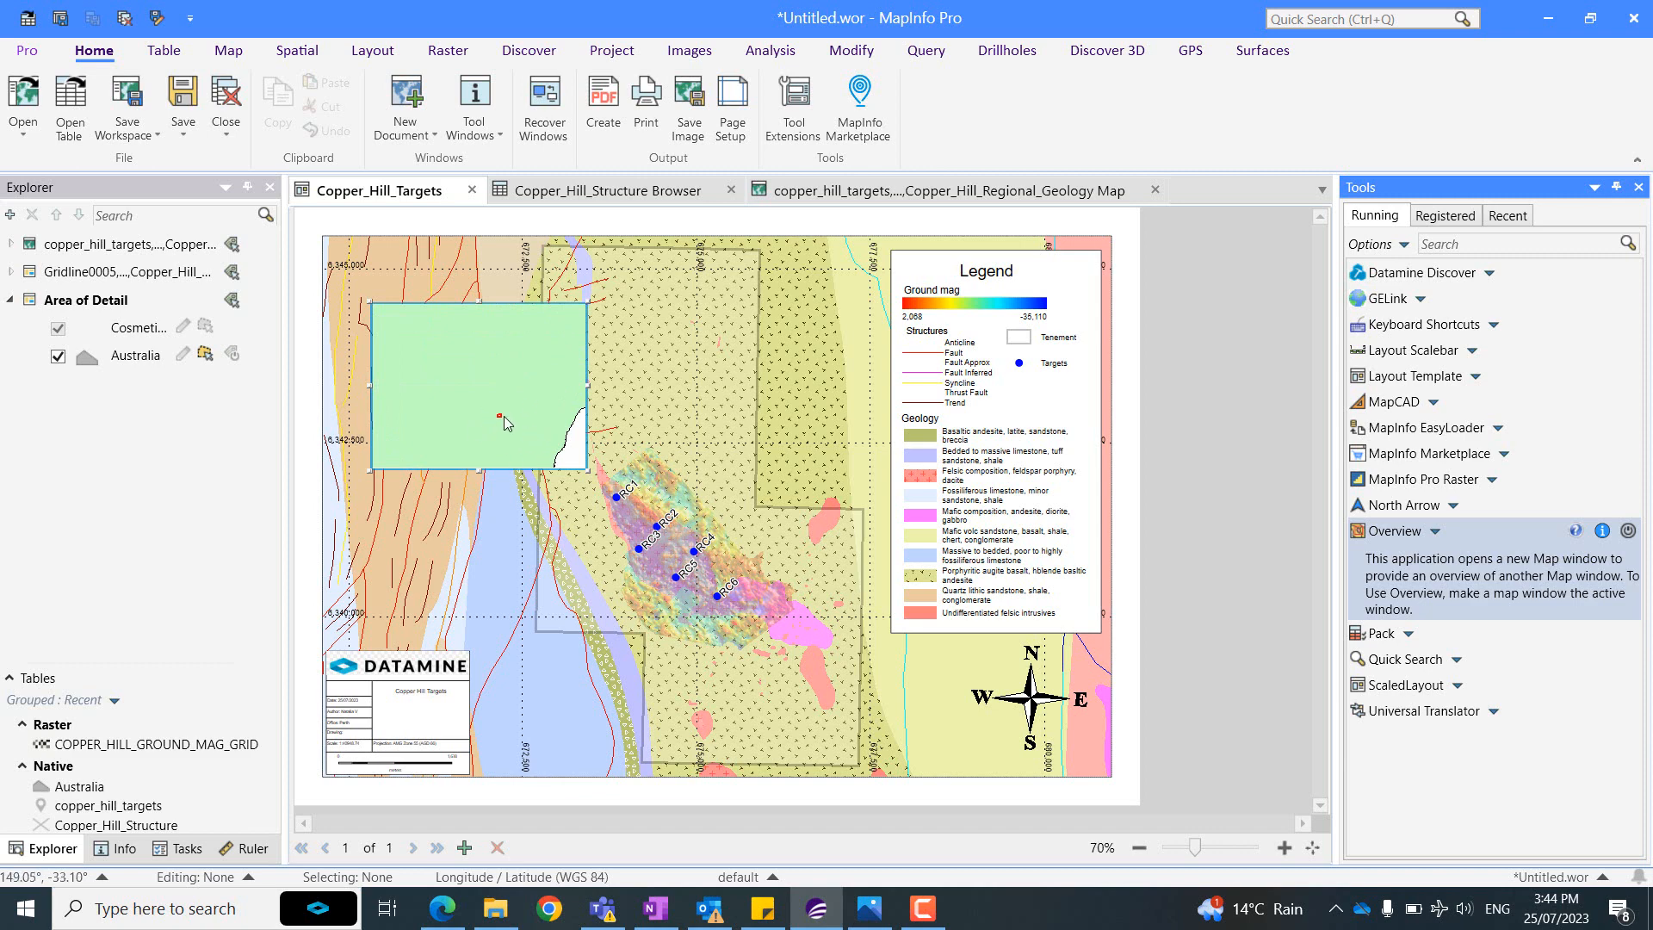
pyautogui.scroll(1, 507, 416)
pyautogui.scroll(-1, 483, 322)
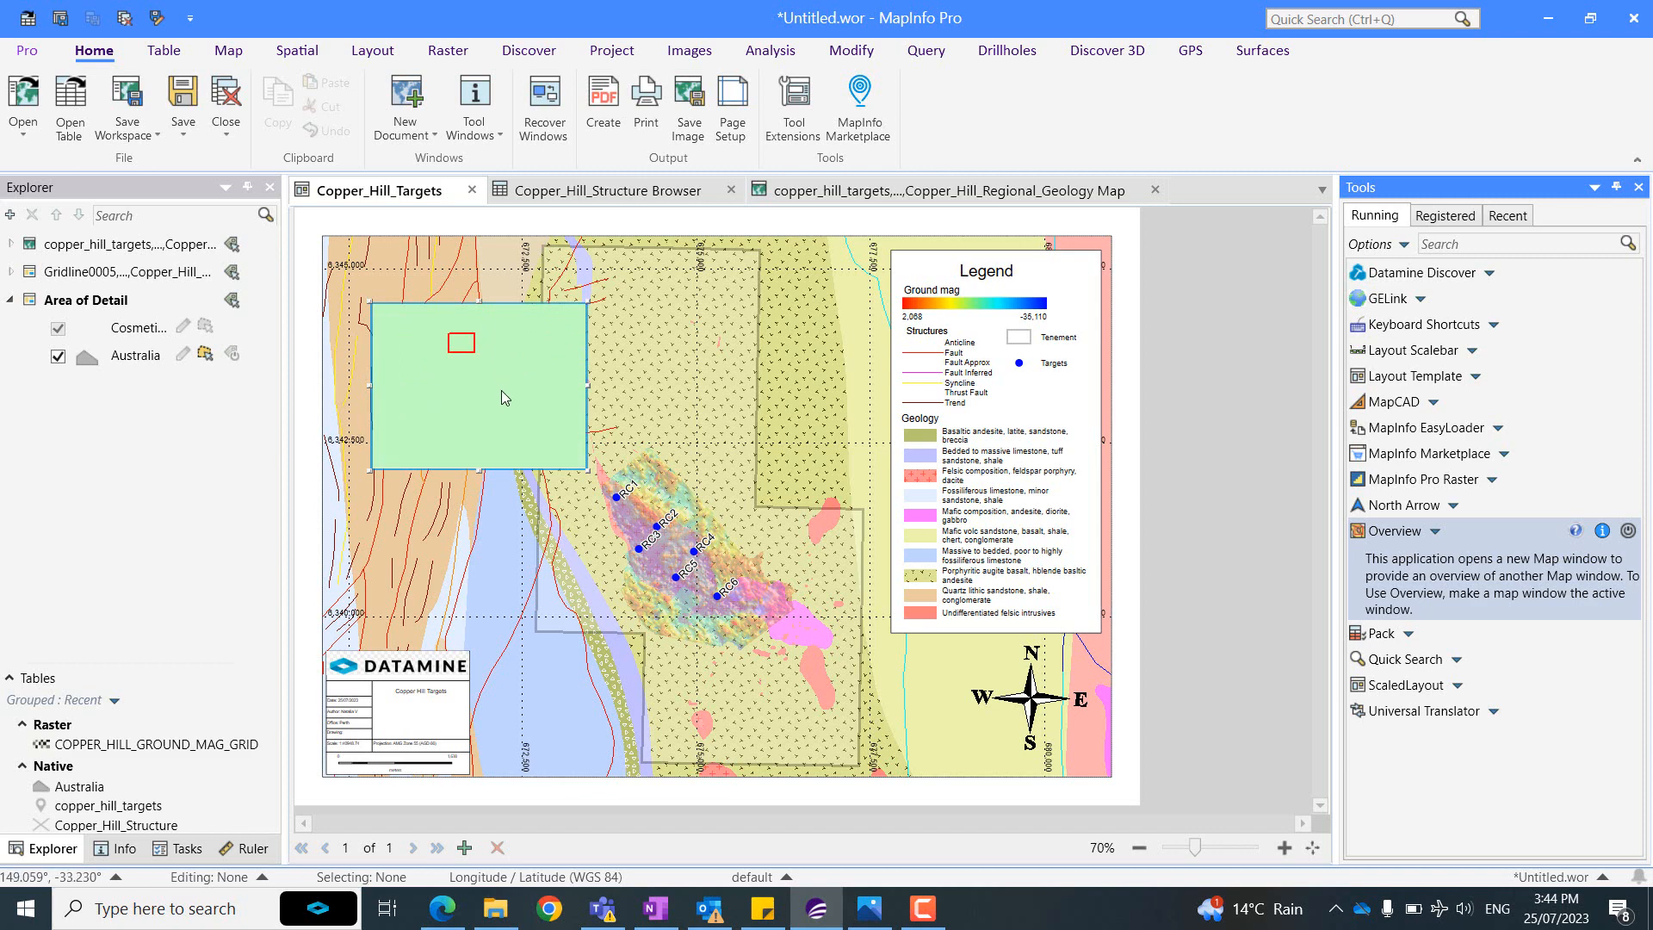
pyautogui.scroll(-1, 501, 389)
pyautogui.scroll(-1, 505, 378)
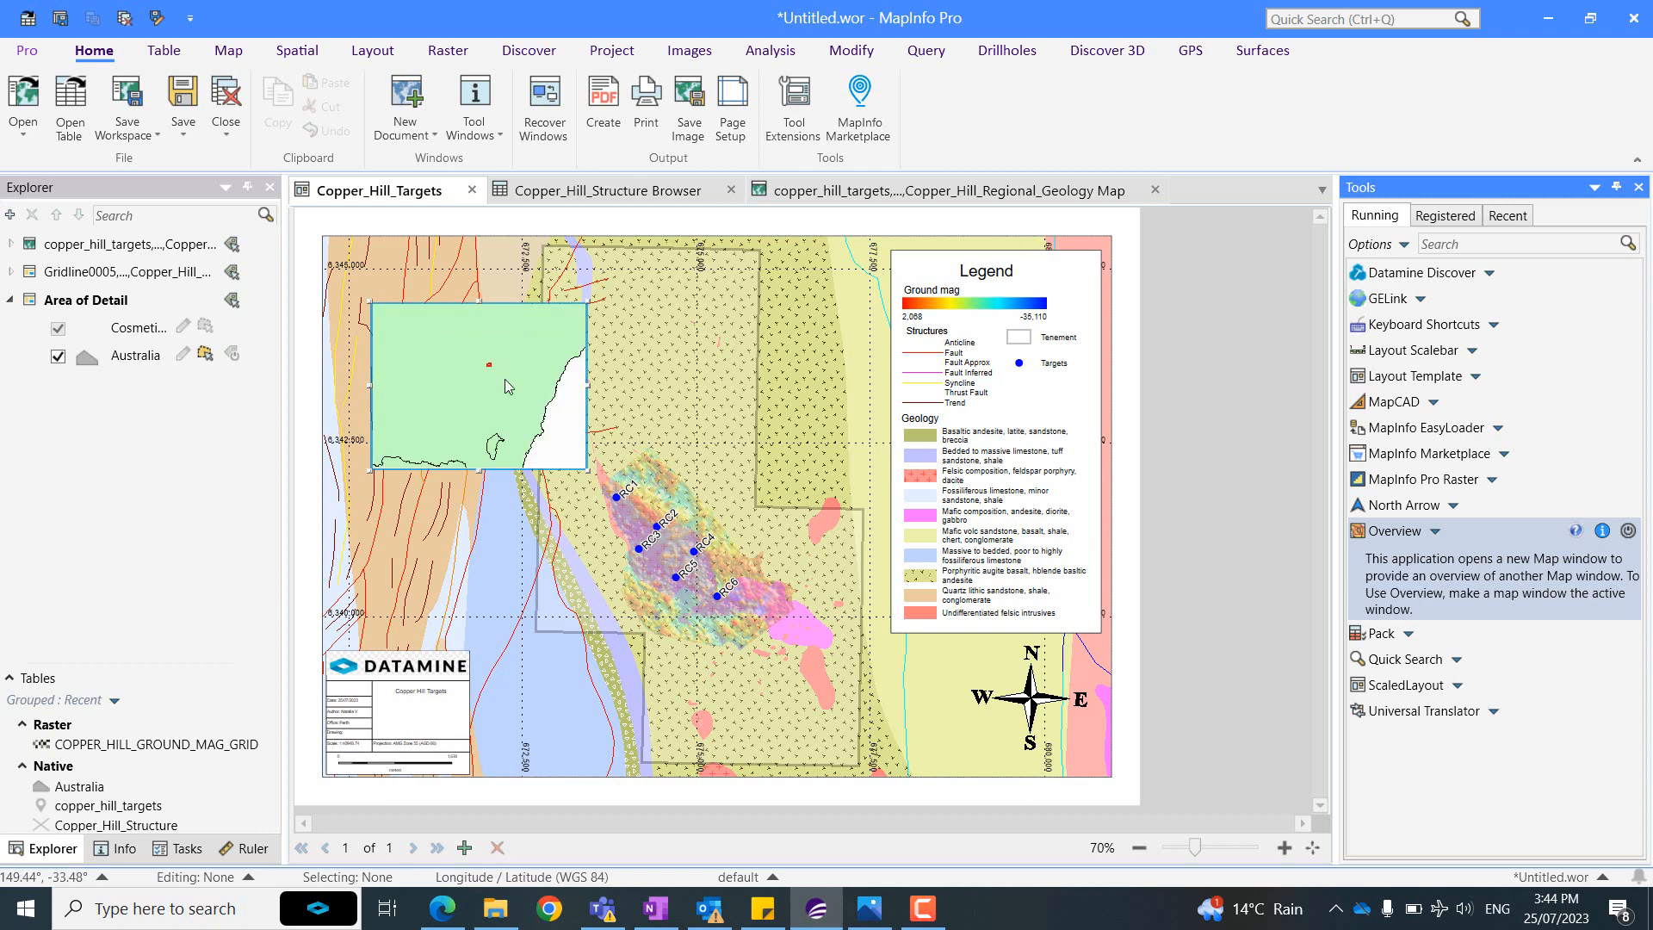
pyautogui.scroll(-2, 517, 399)
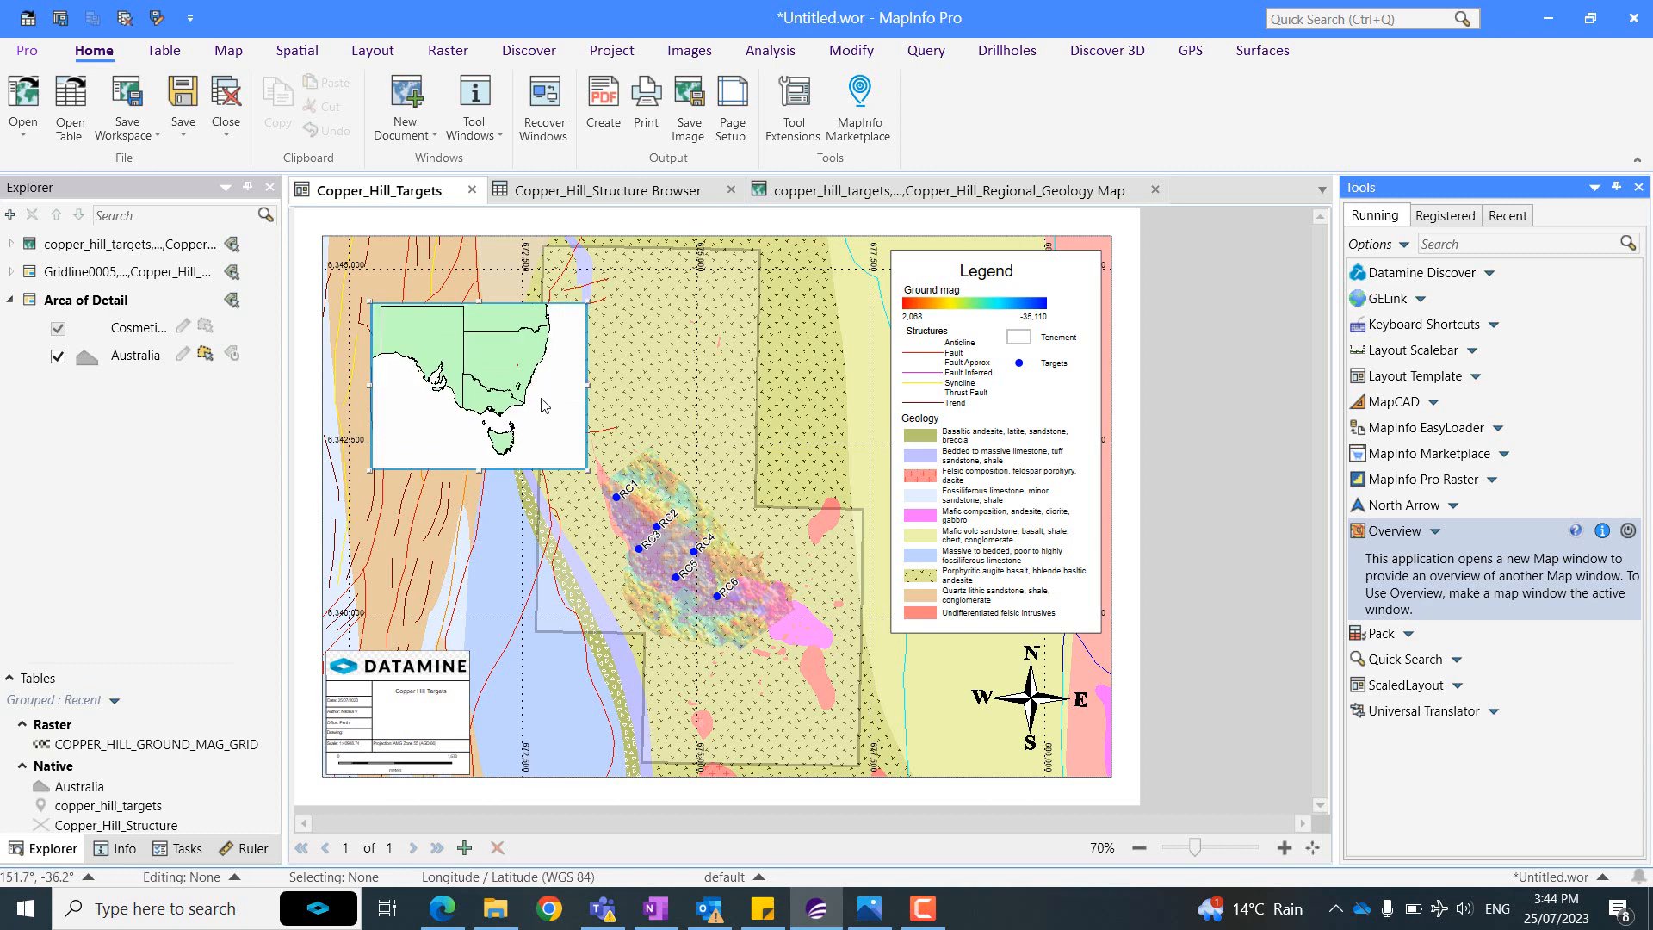
pyautogui.moveTo(538, 396); pyautogui.dragTo(529, 370)
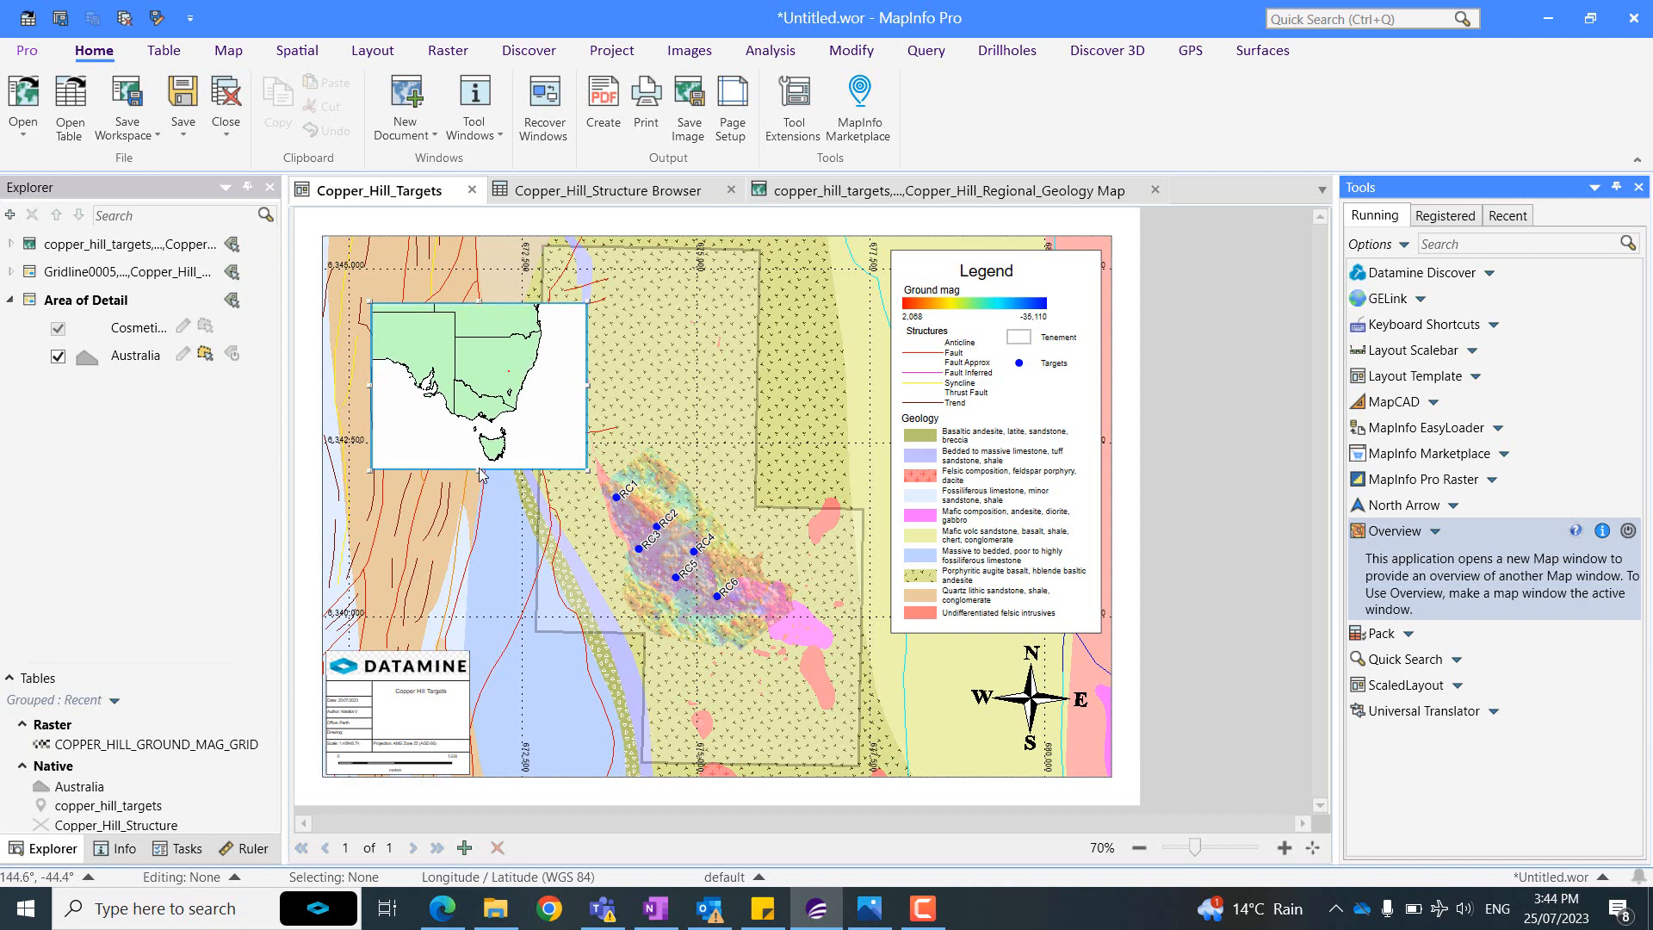
# Make the overview frame slightly taller and narrower, and fit it into the main map's upper-left corner.
pyautogui.moveTo(485, 470); pyautogui.dragTo(484, 483)
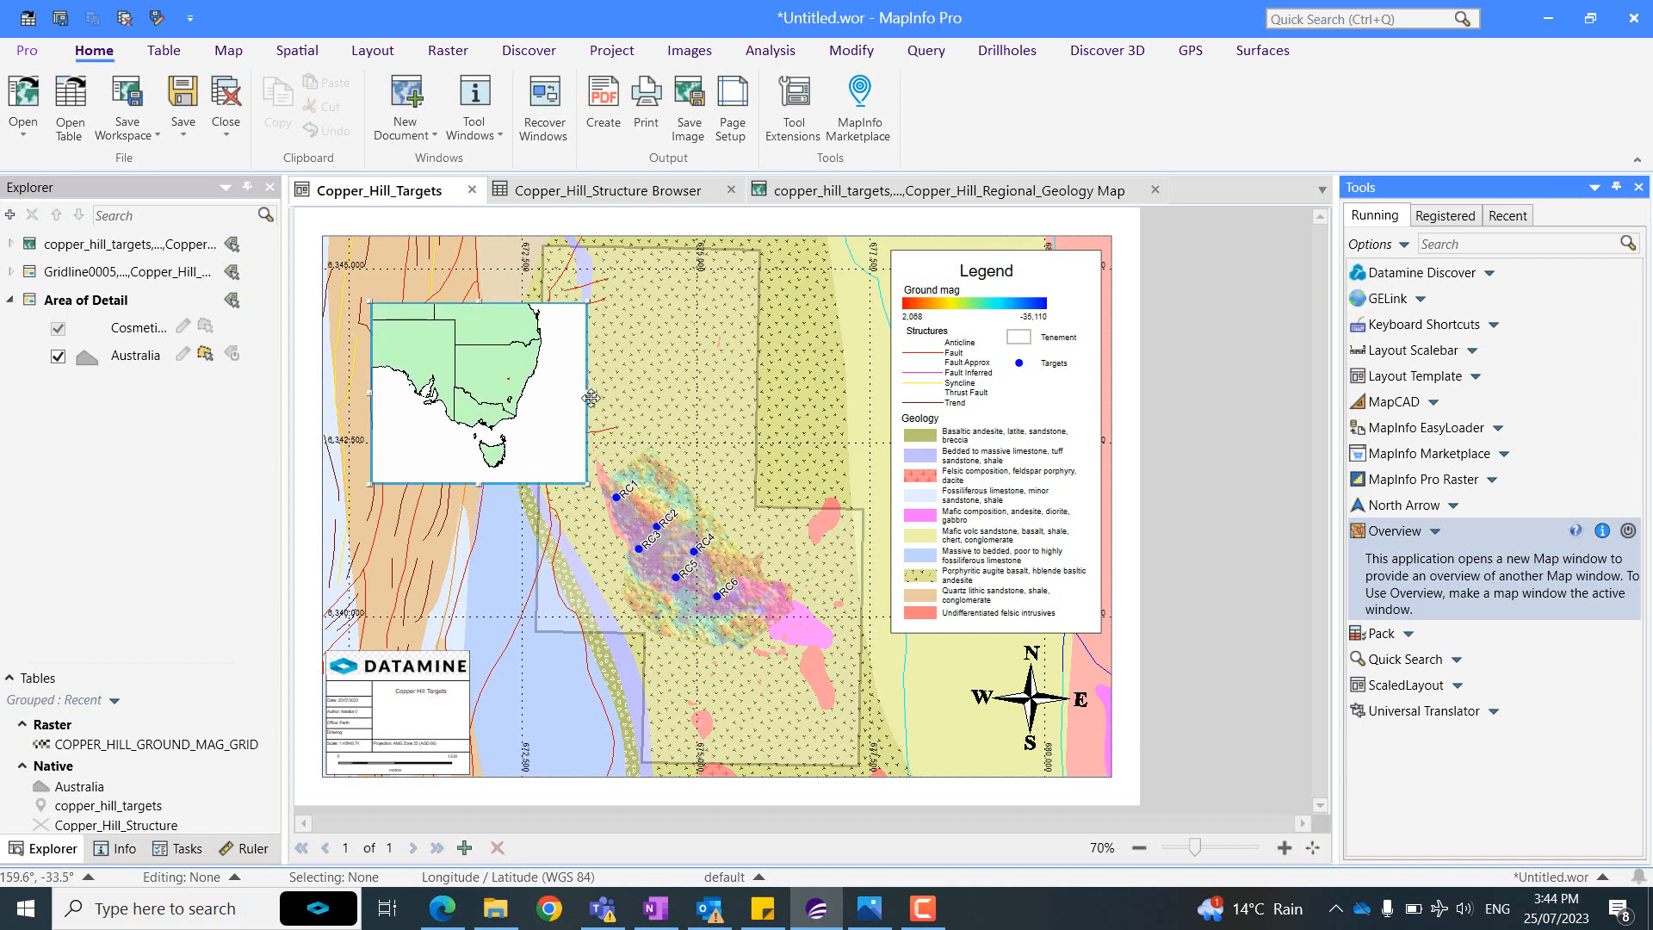
pyautogui.moveTo(588, 392); pyautogui.dragTo(573, 394)
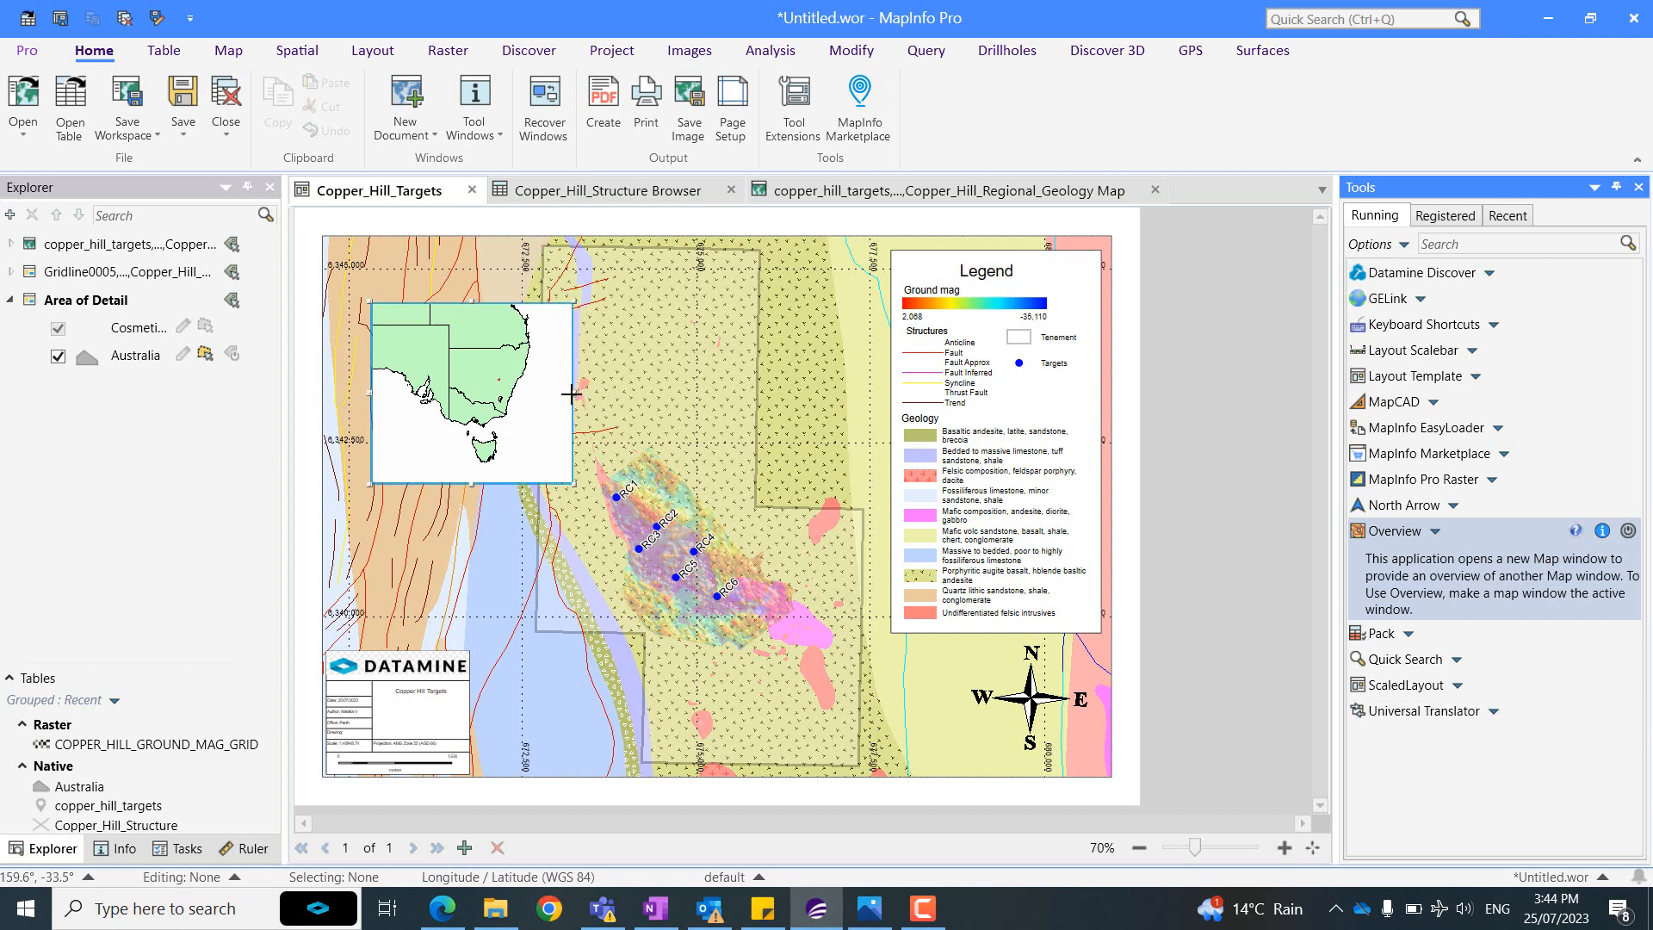
pyautogui.click(506, 578)
pyautogui.click(505, 415)
pyautogui.moveTo(506, 415); pyautogui.dragTo(458, 336)
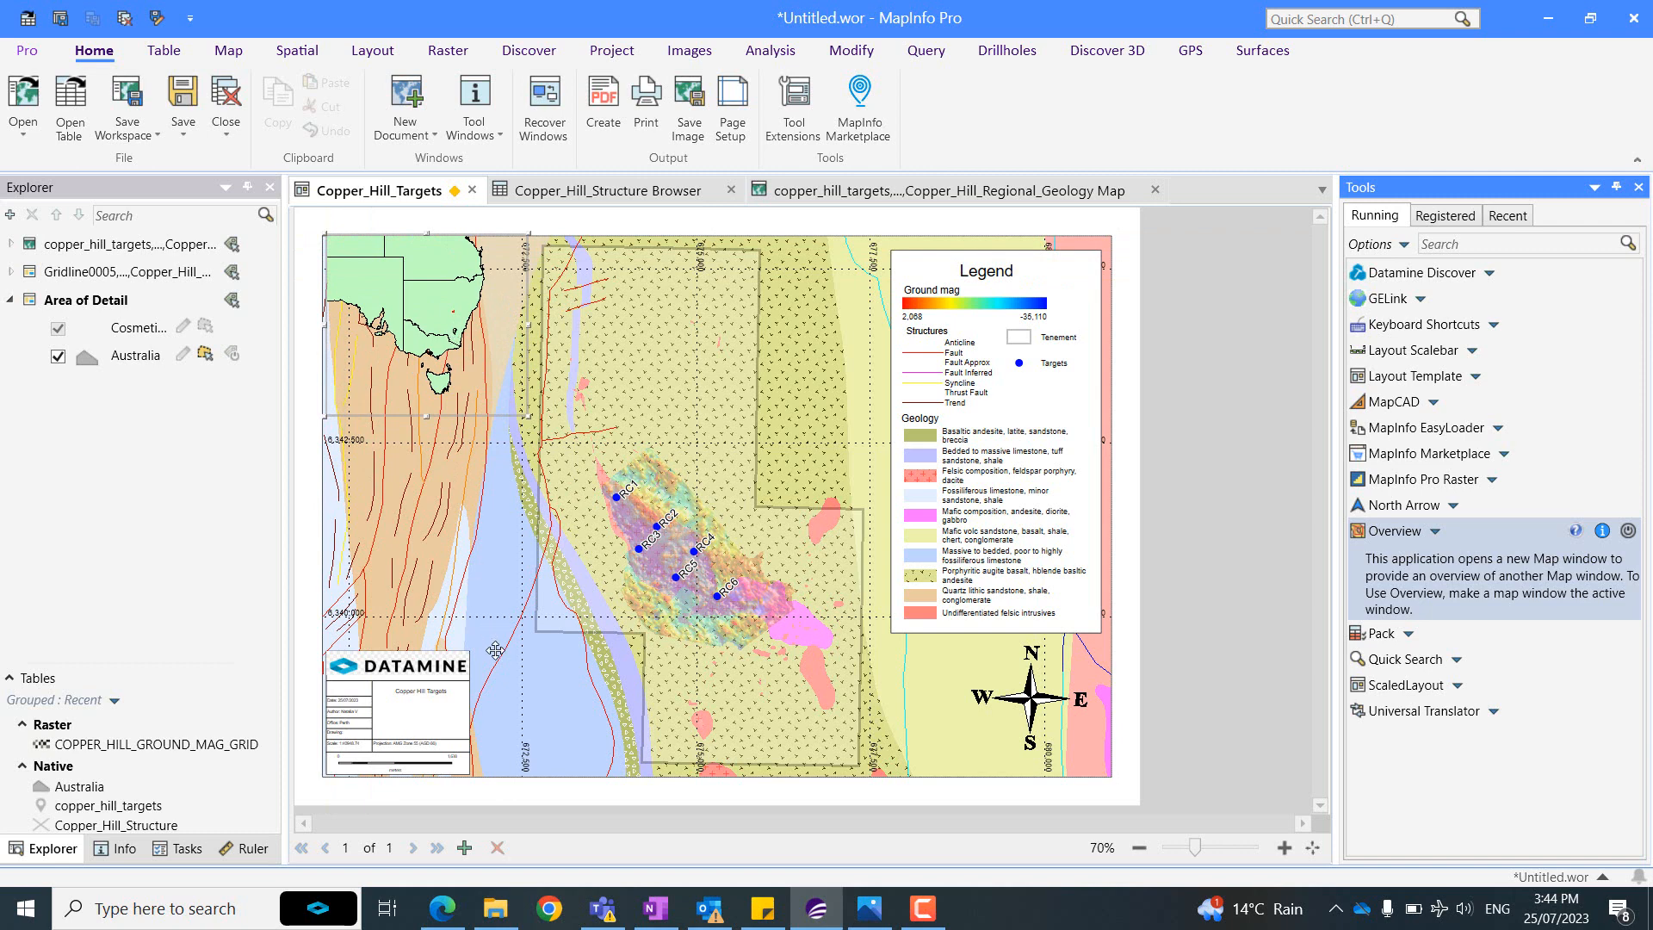
pyautogui.click(1130, 767)
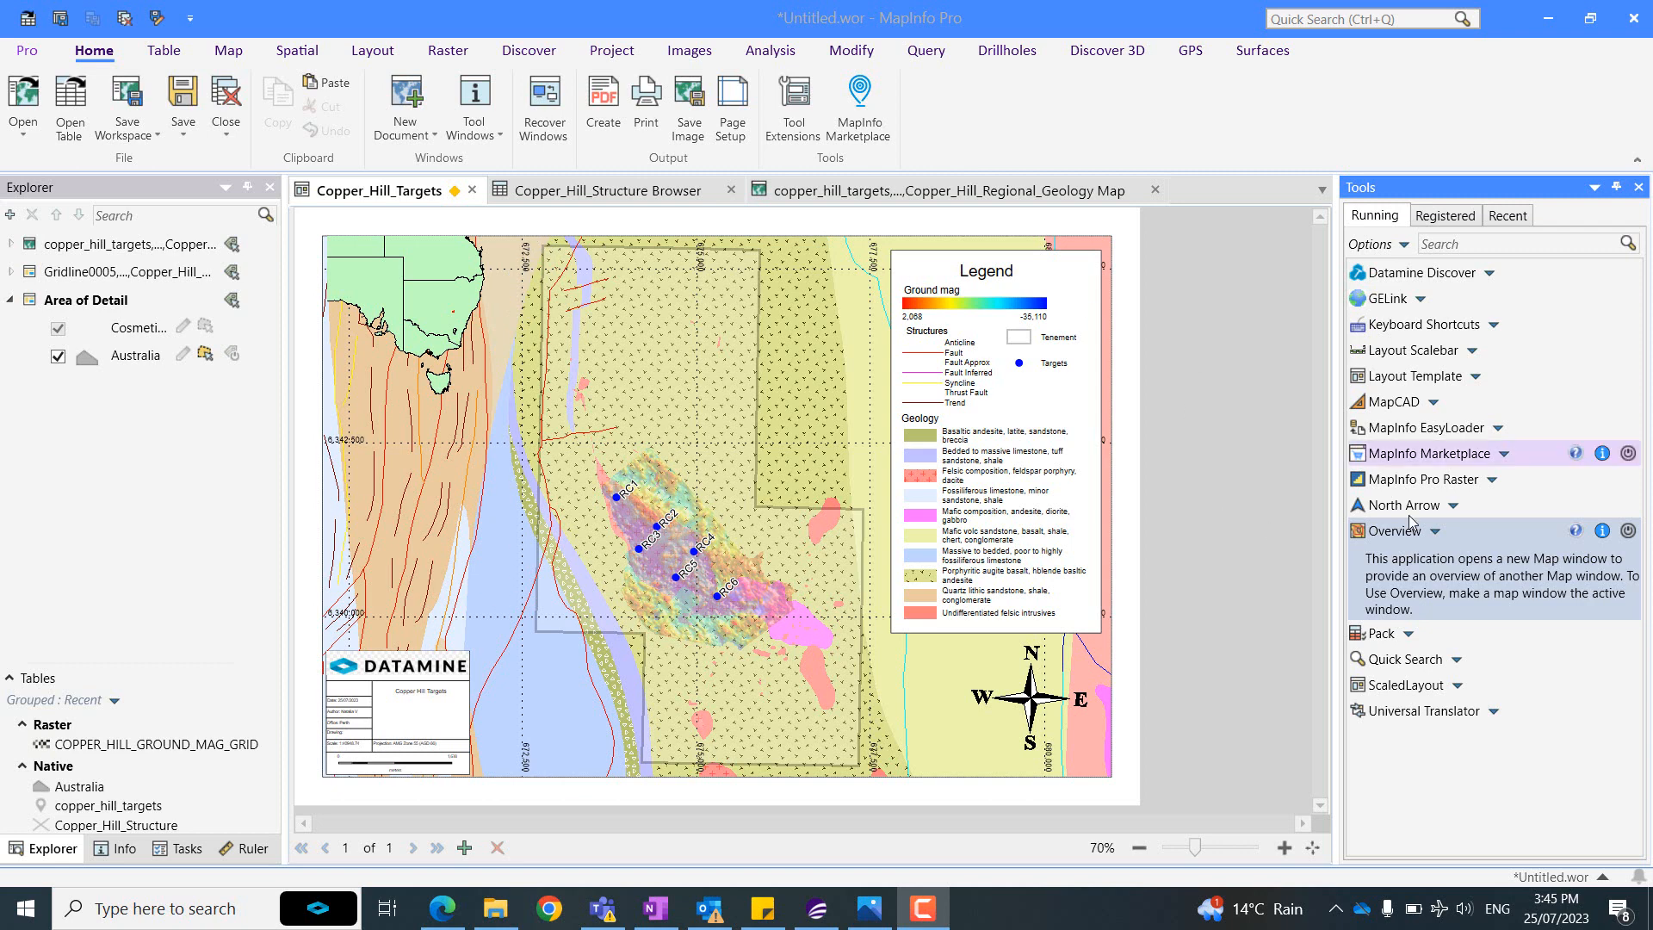
# Hide the Gridline layer in the main Copper Hill layout map.
pyautogui.click(832, 272)
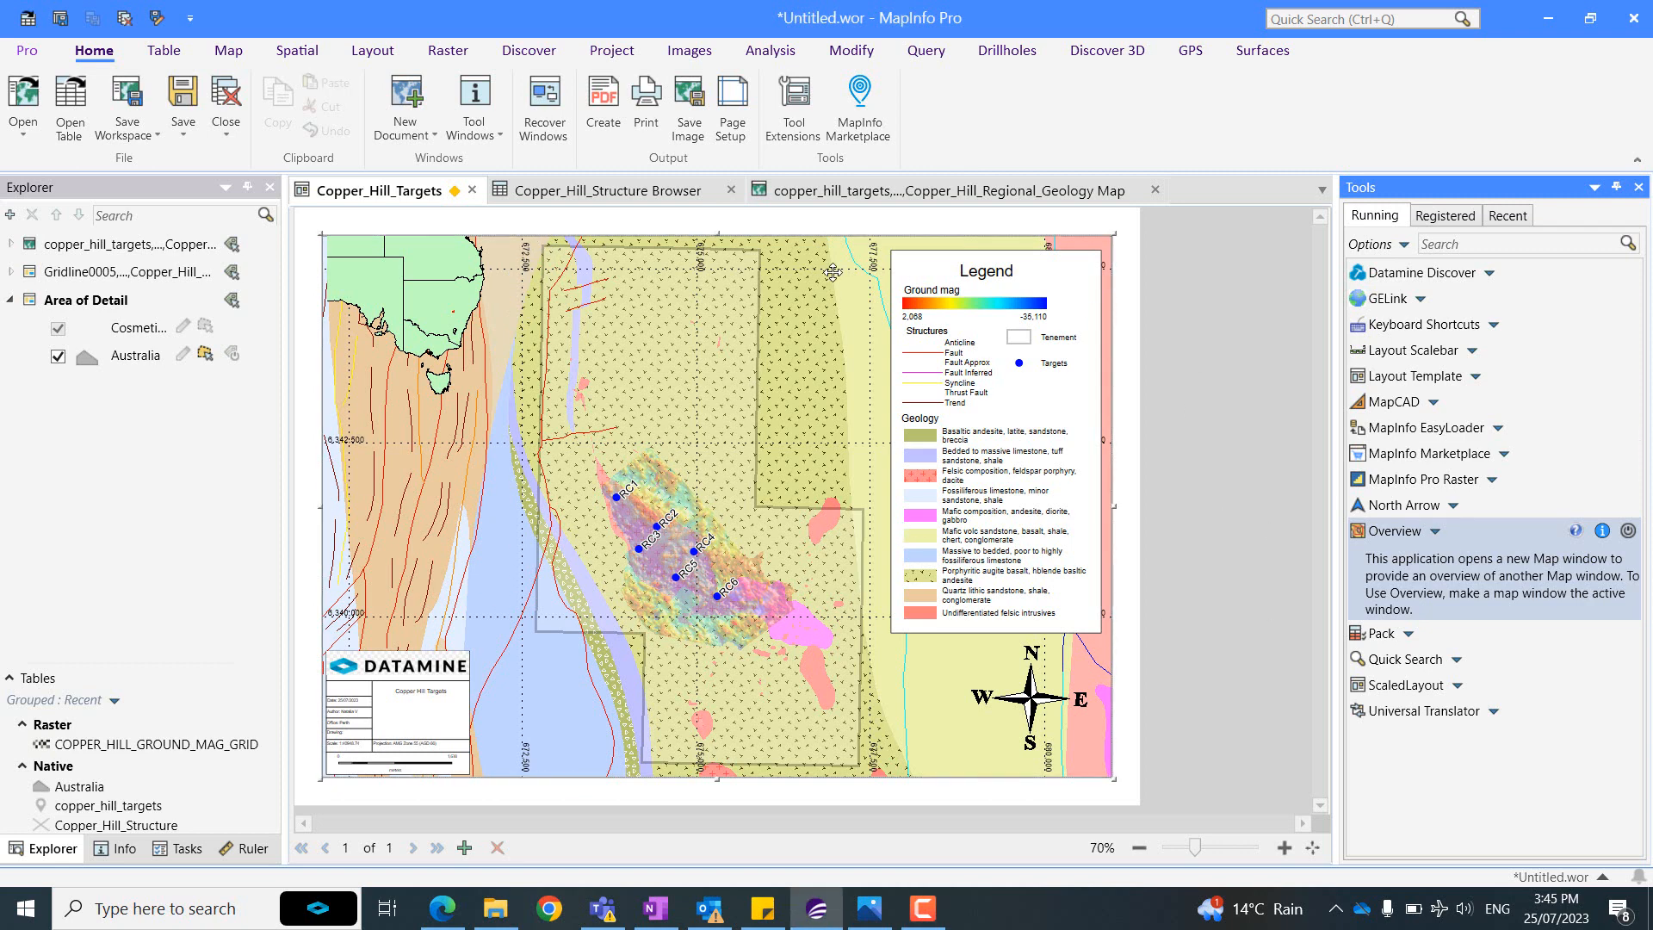
pyautogui.click(11, 273)
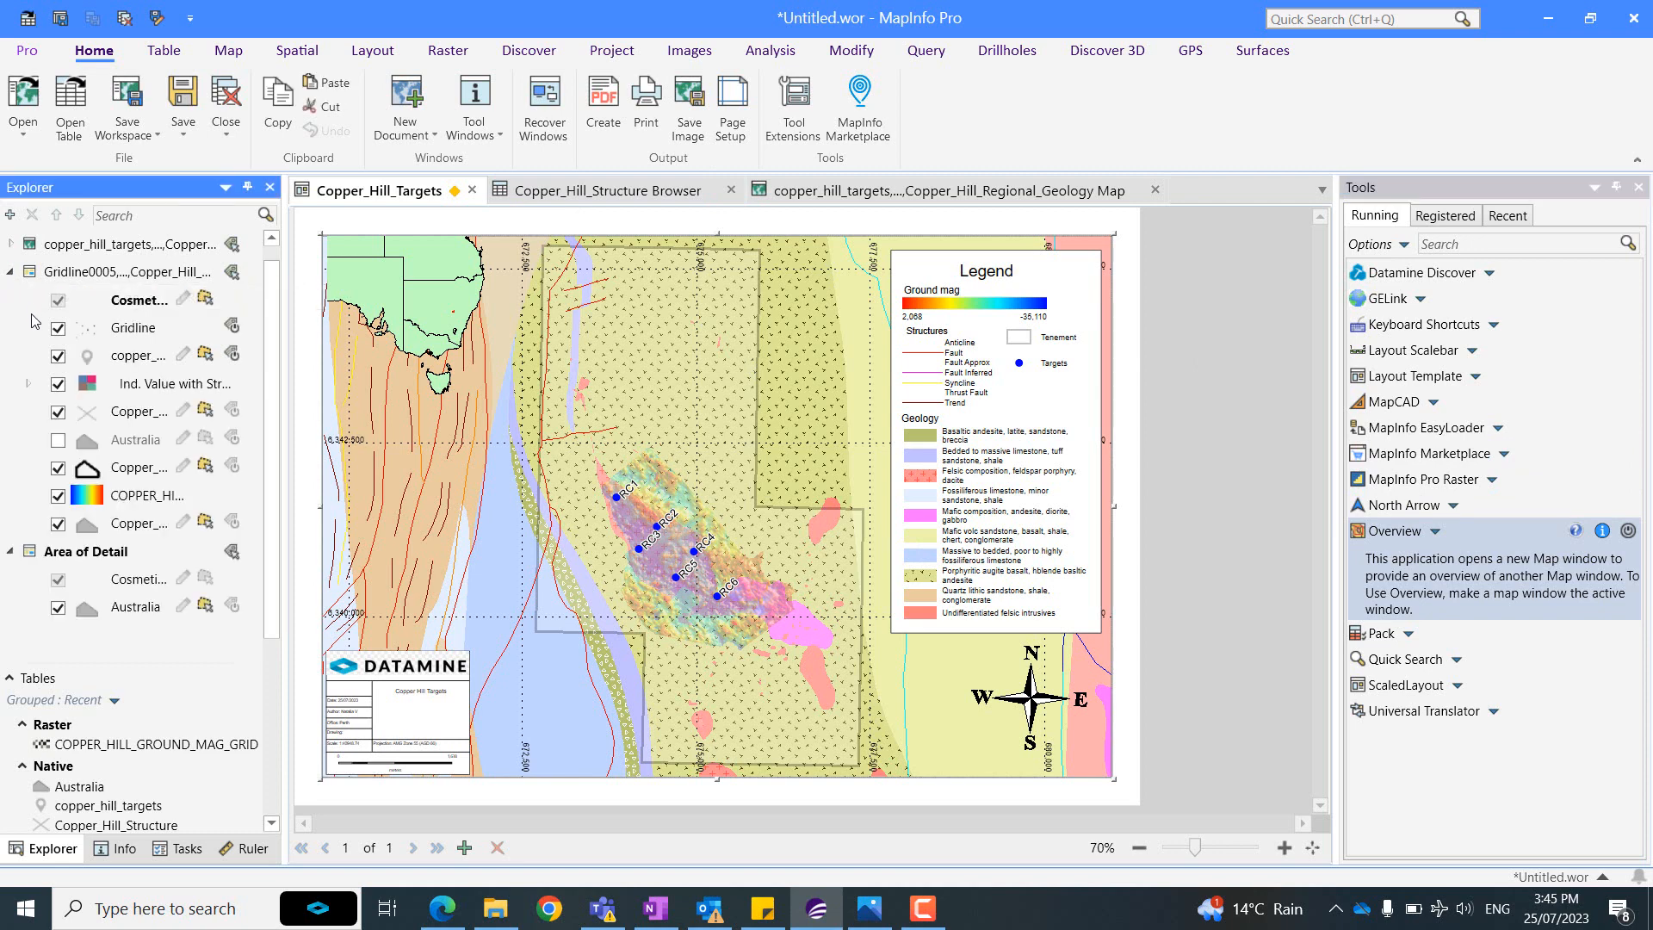
pyautogui.click(58, 332)
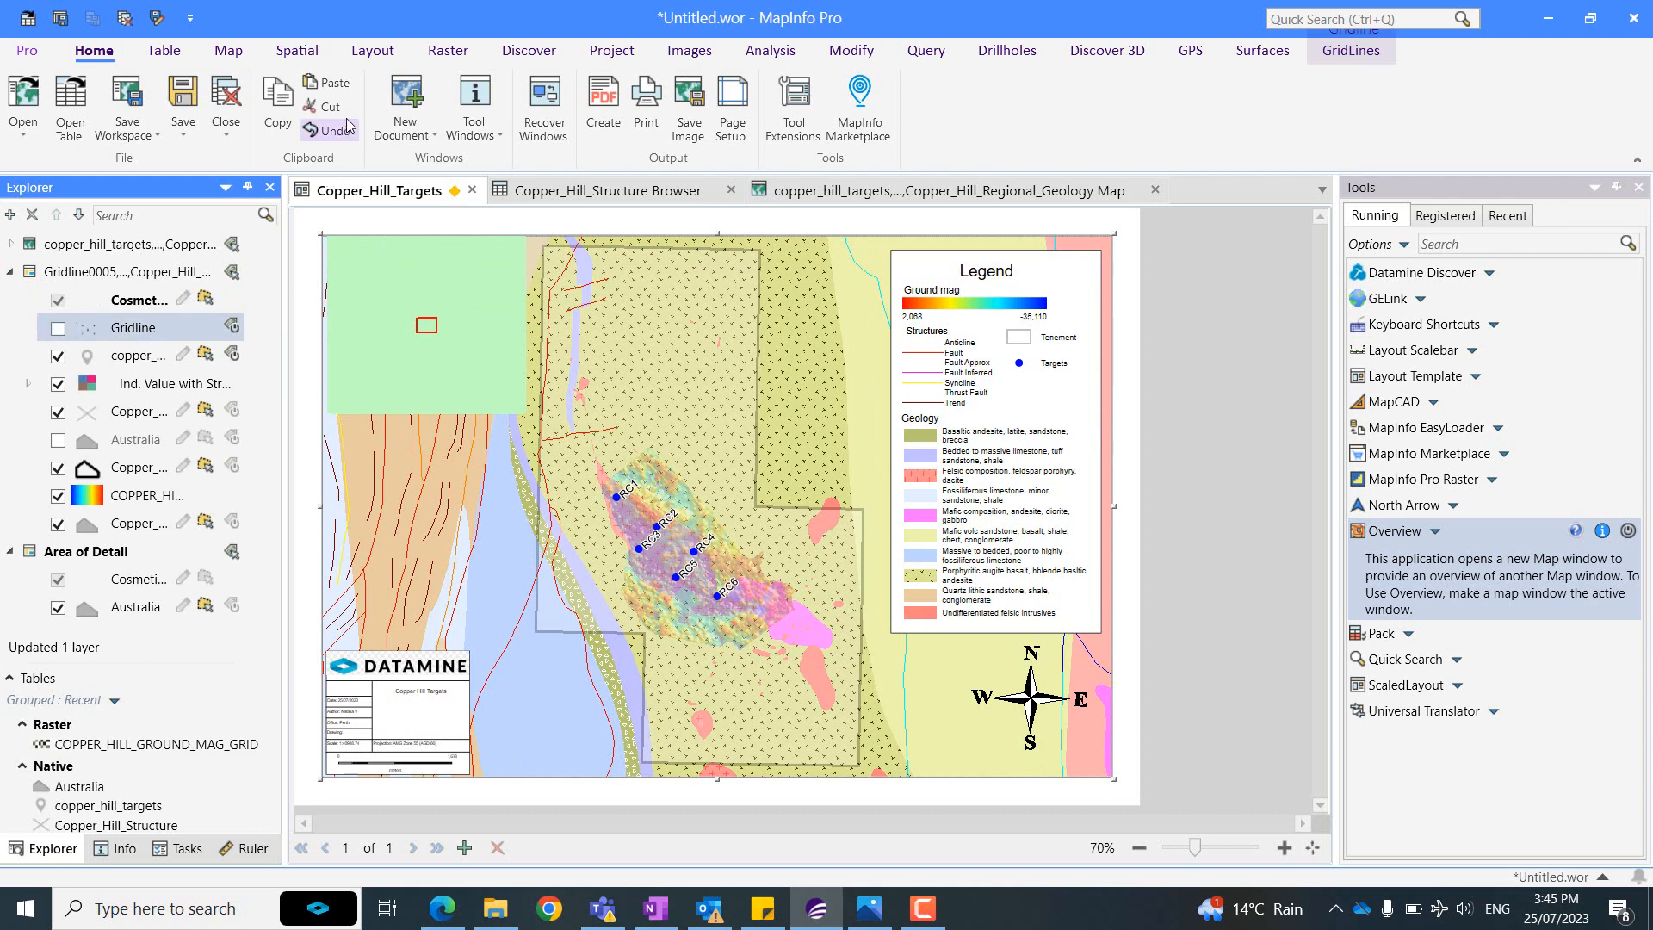
# Generate a new Map Grid for the main Copper Hill map using the Edge Ticks grid style.
pyautogui.click(544, 57)
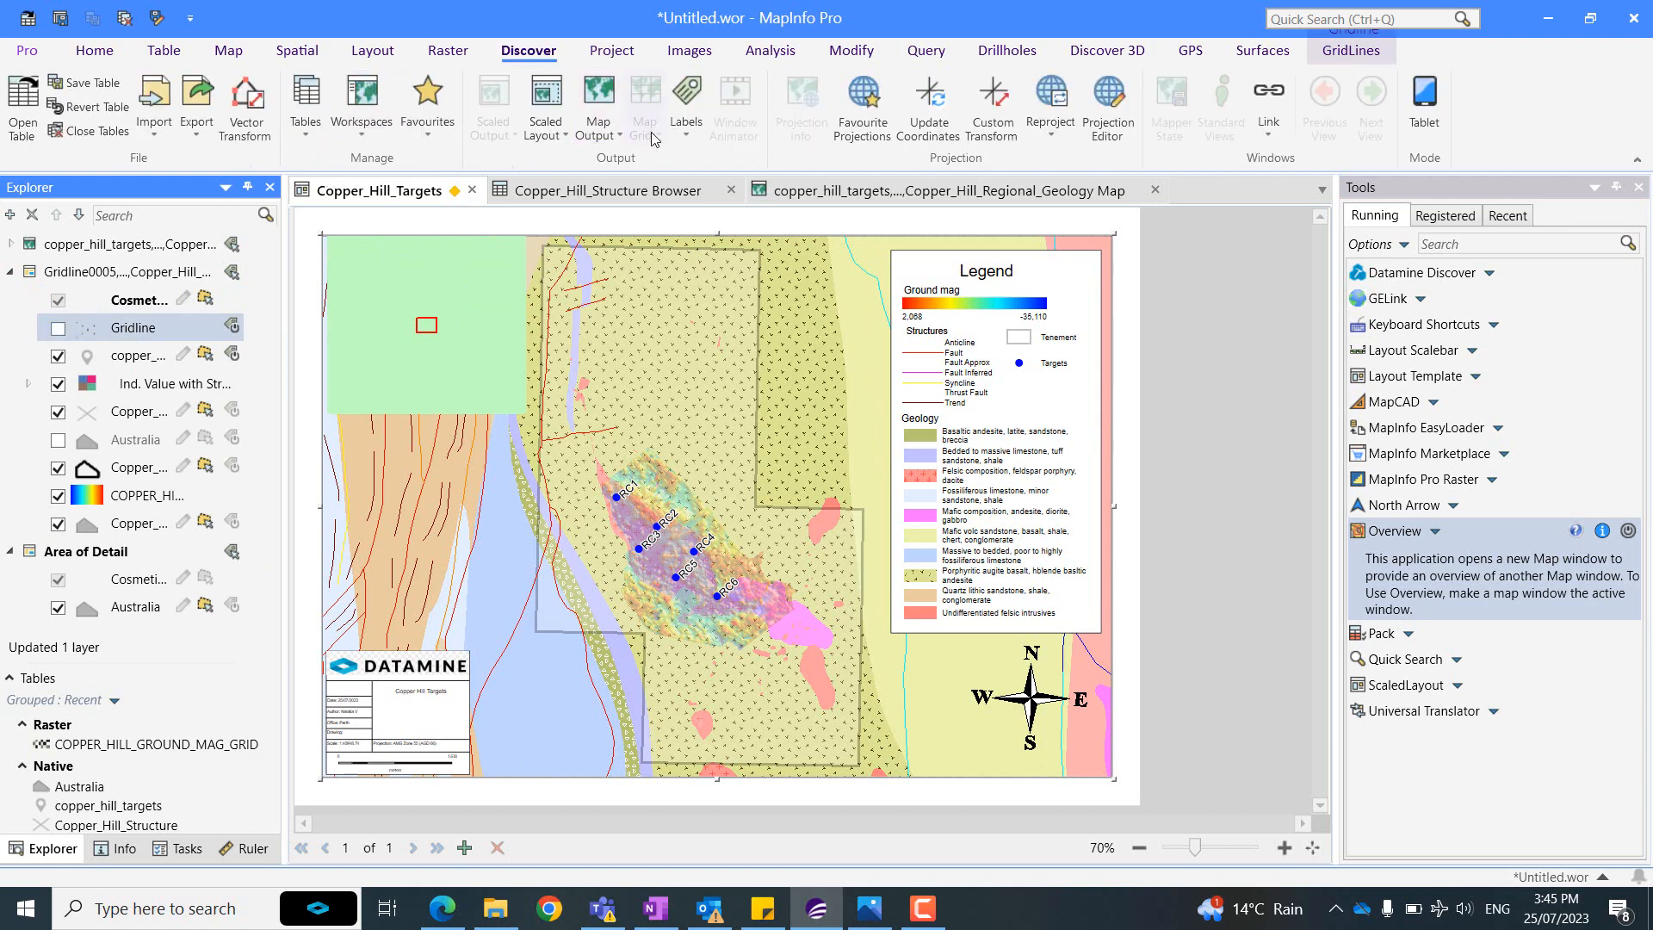
pyautogui.doubleClick(849, 294)
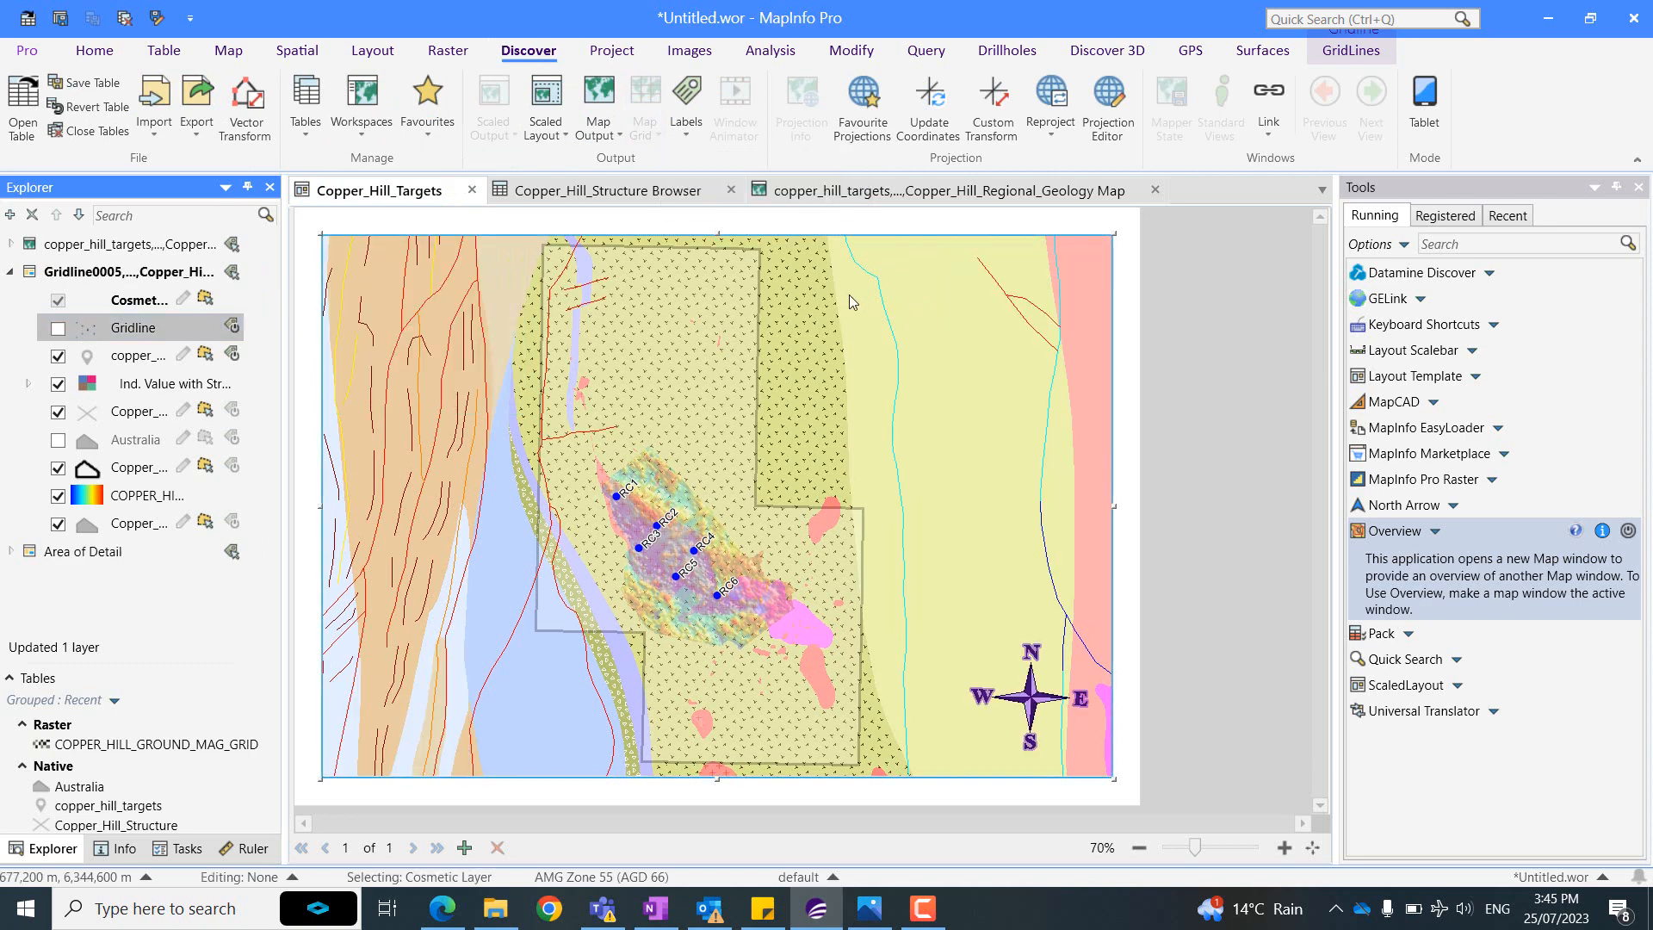
pyautogui.click(941, 272)
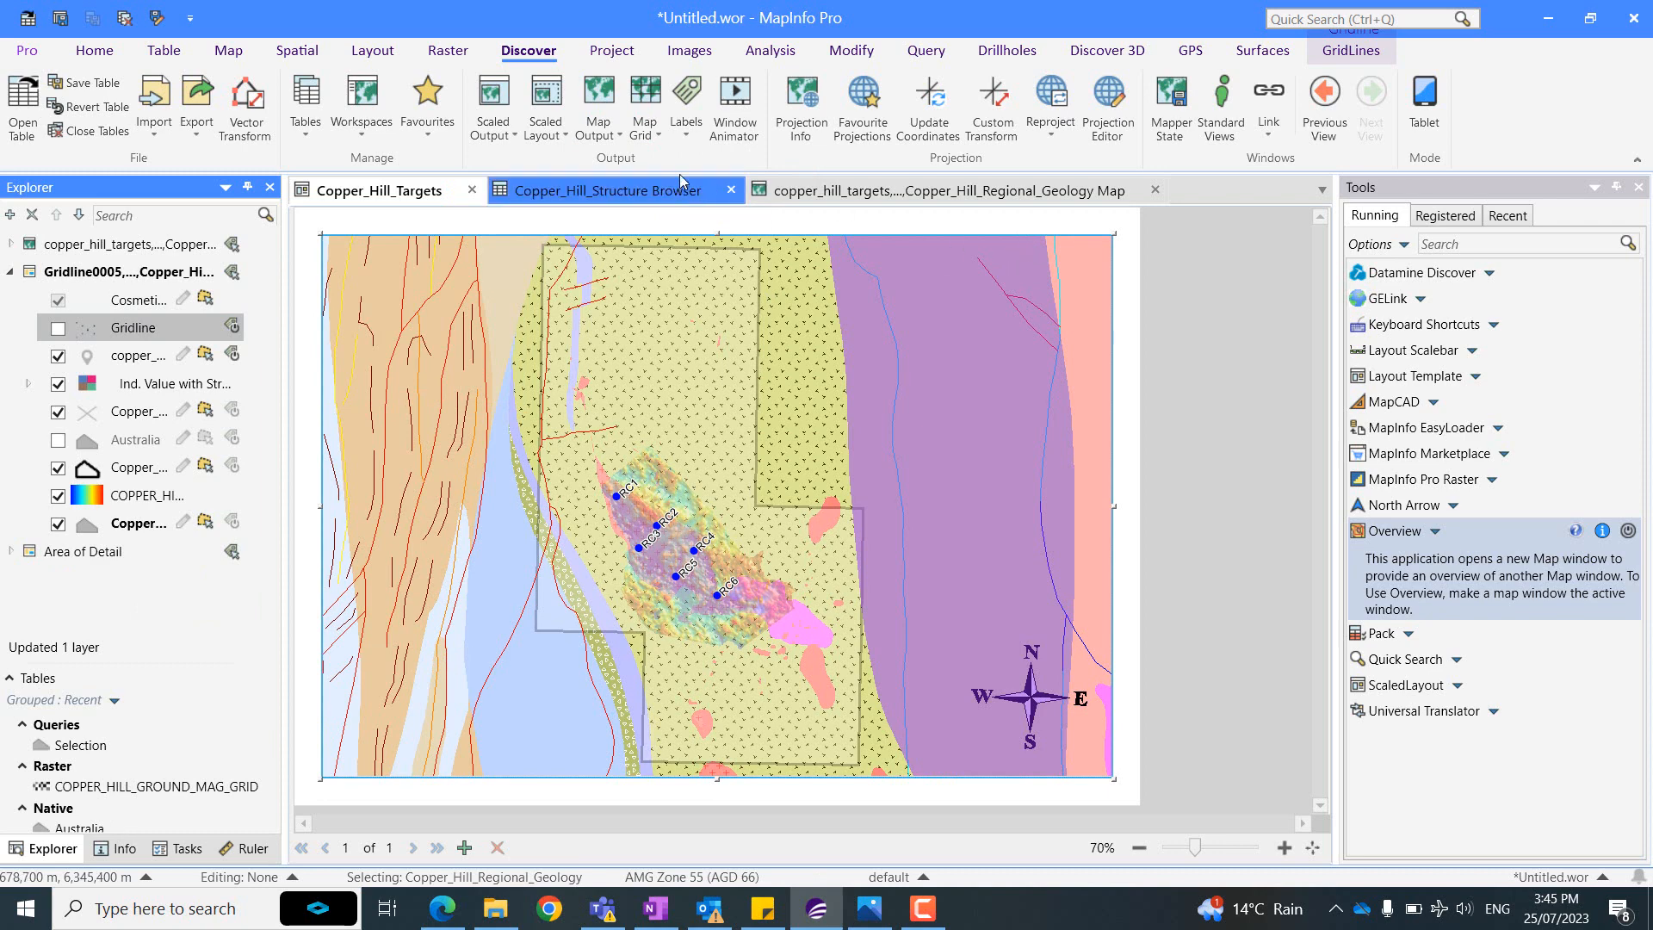
pyautogui.click(652, 142)
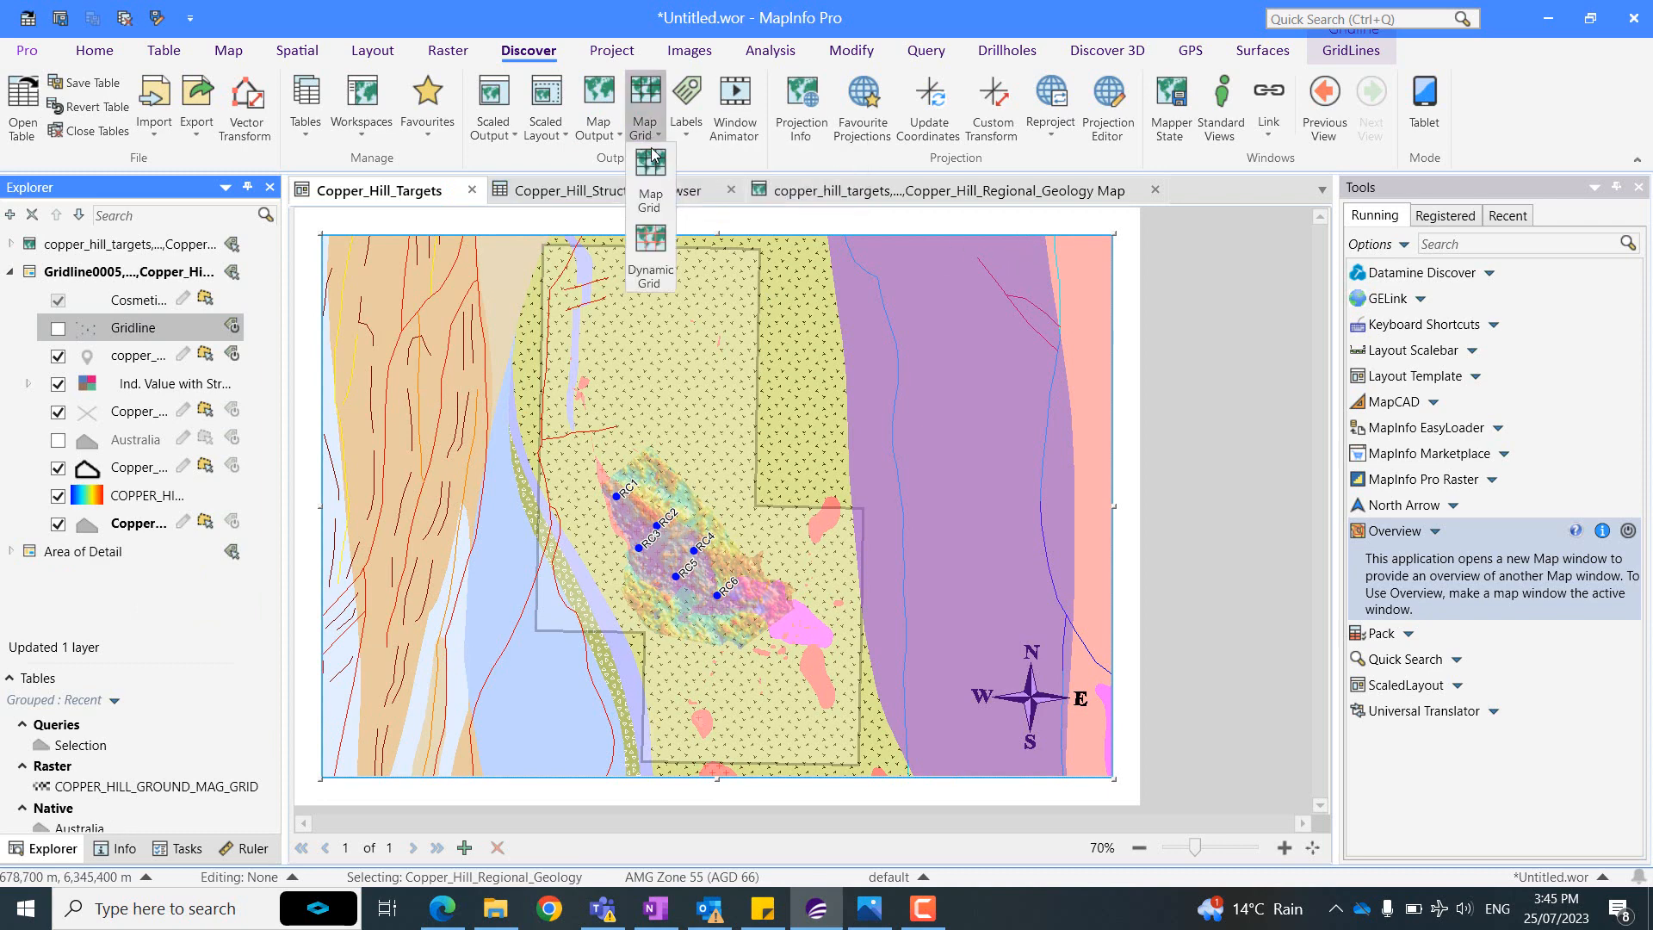
pyautogui.click(652, 179)
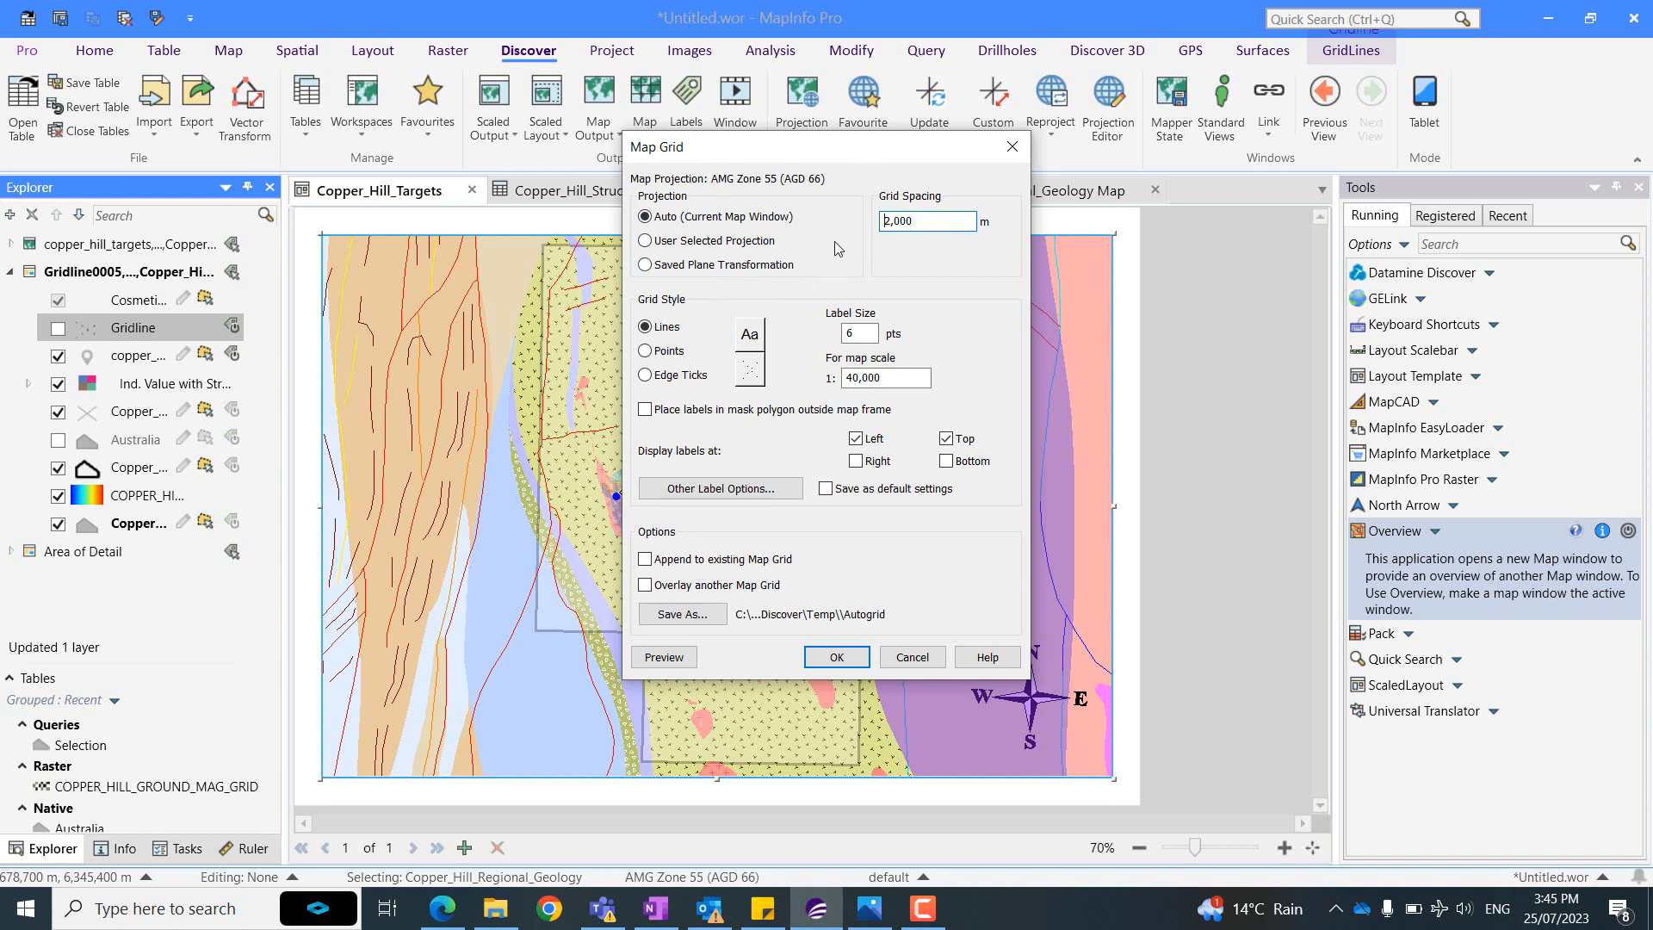
pyautogui.click(646, 379)
pyautogui.click(837, 657)
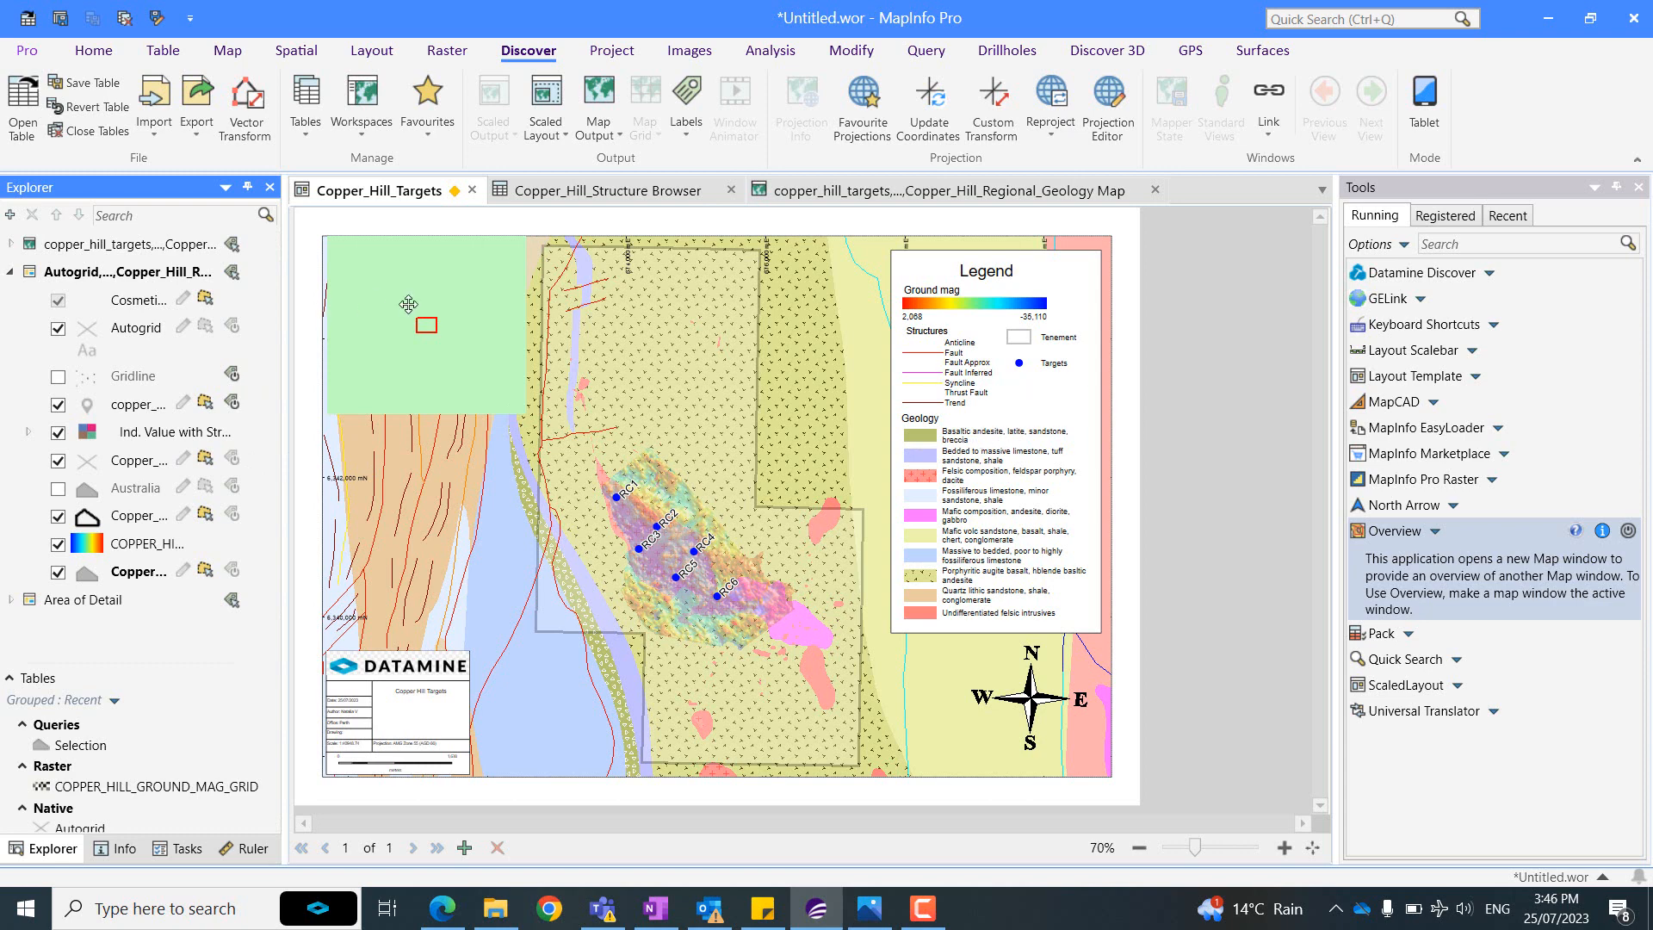
# Zoom the overview map out until southeastern Australia and Tasmania fill its frame.
pyautogui.click(454, 273)
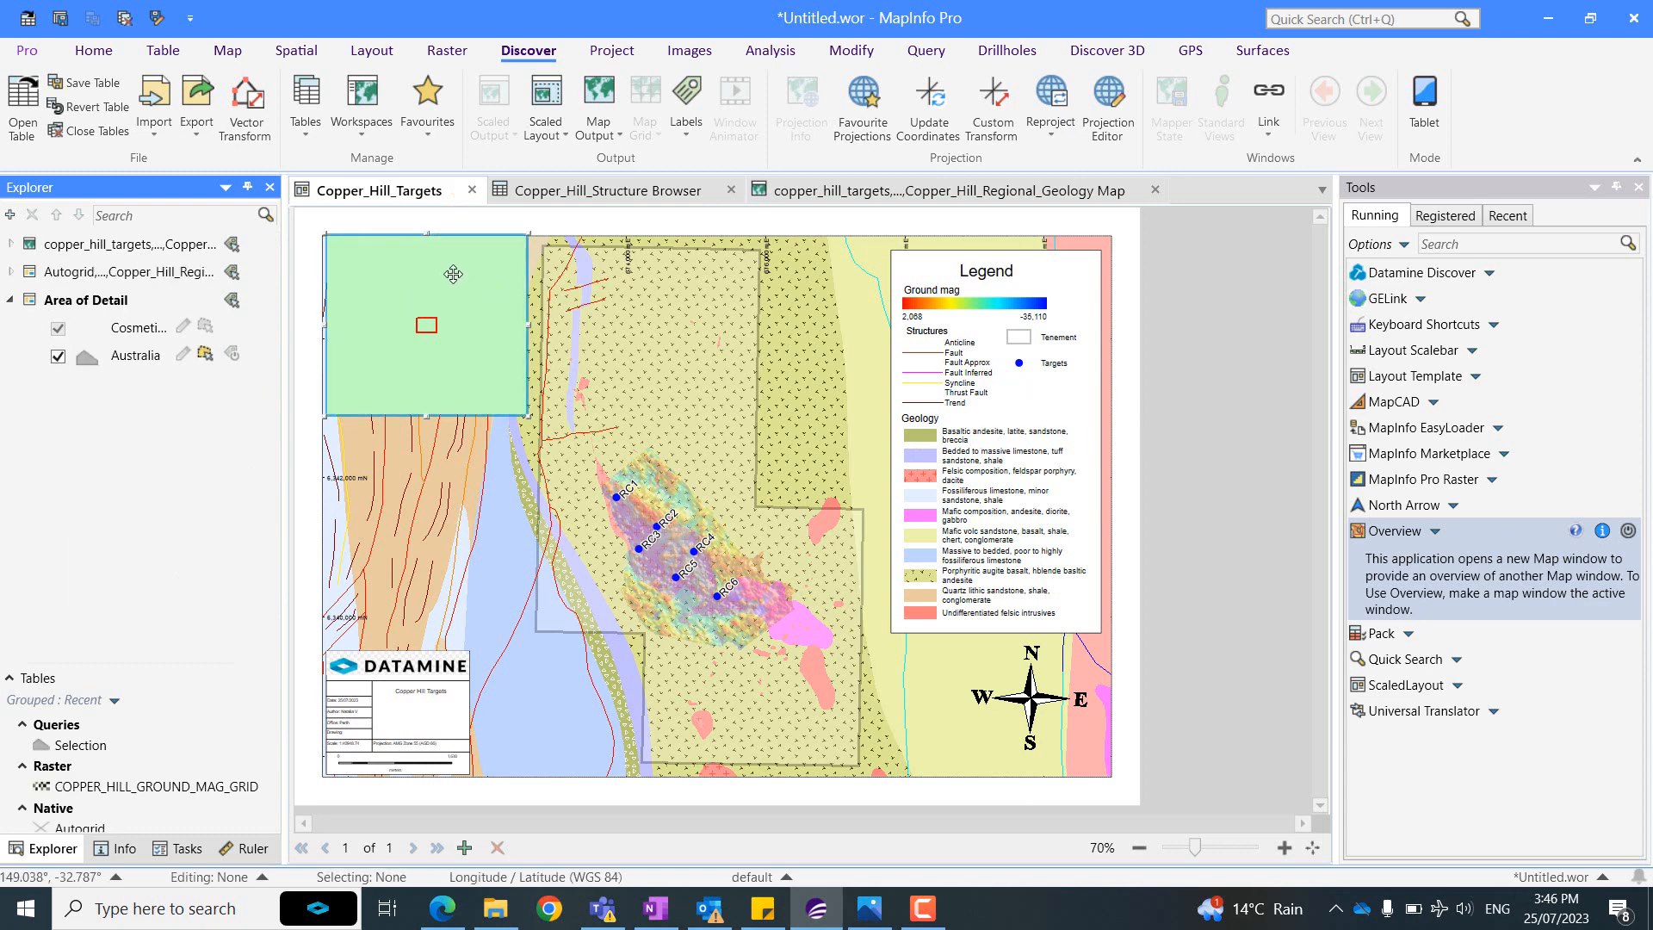
pyautogui.scroll(-3, 456, 286)
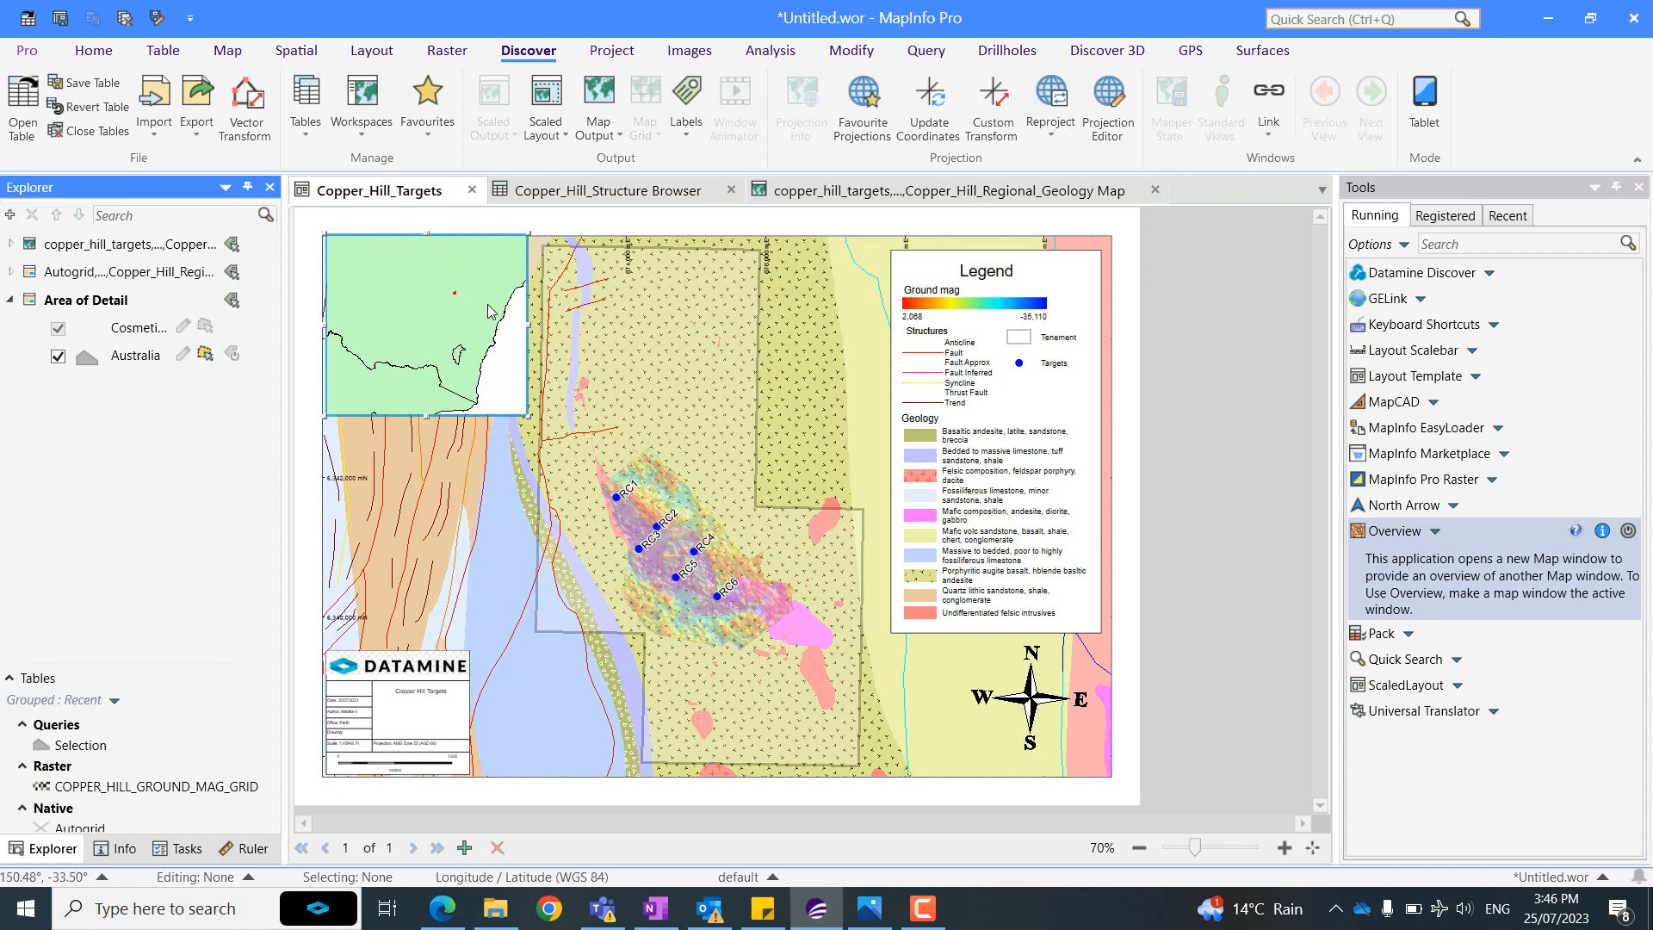
pyautogui.scroll(-2, 488, 311)
pyautogui.scroll(-2, 482, 316)
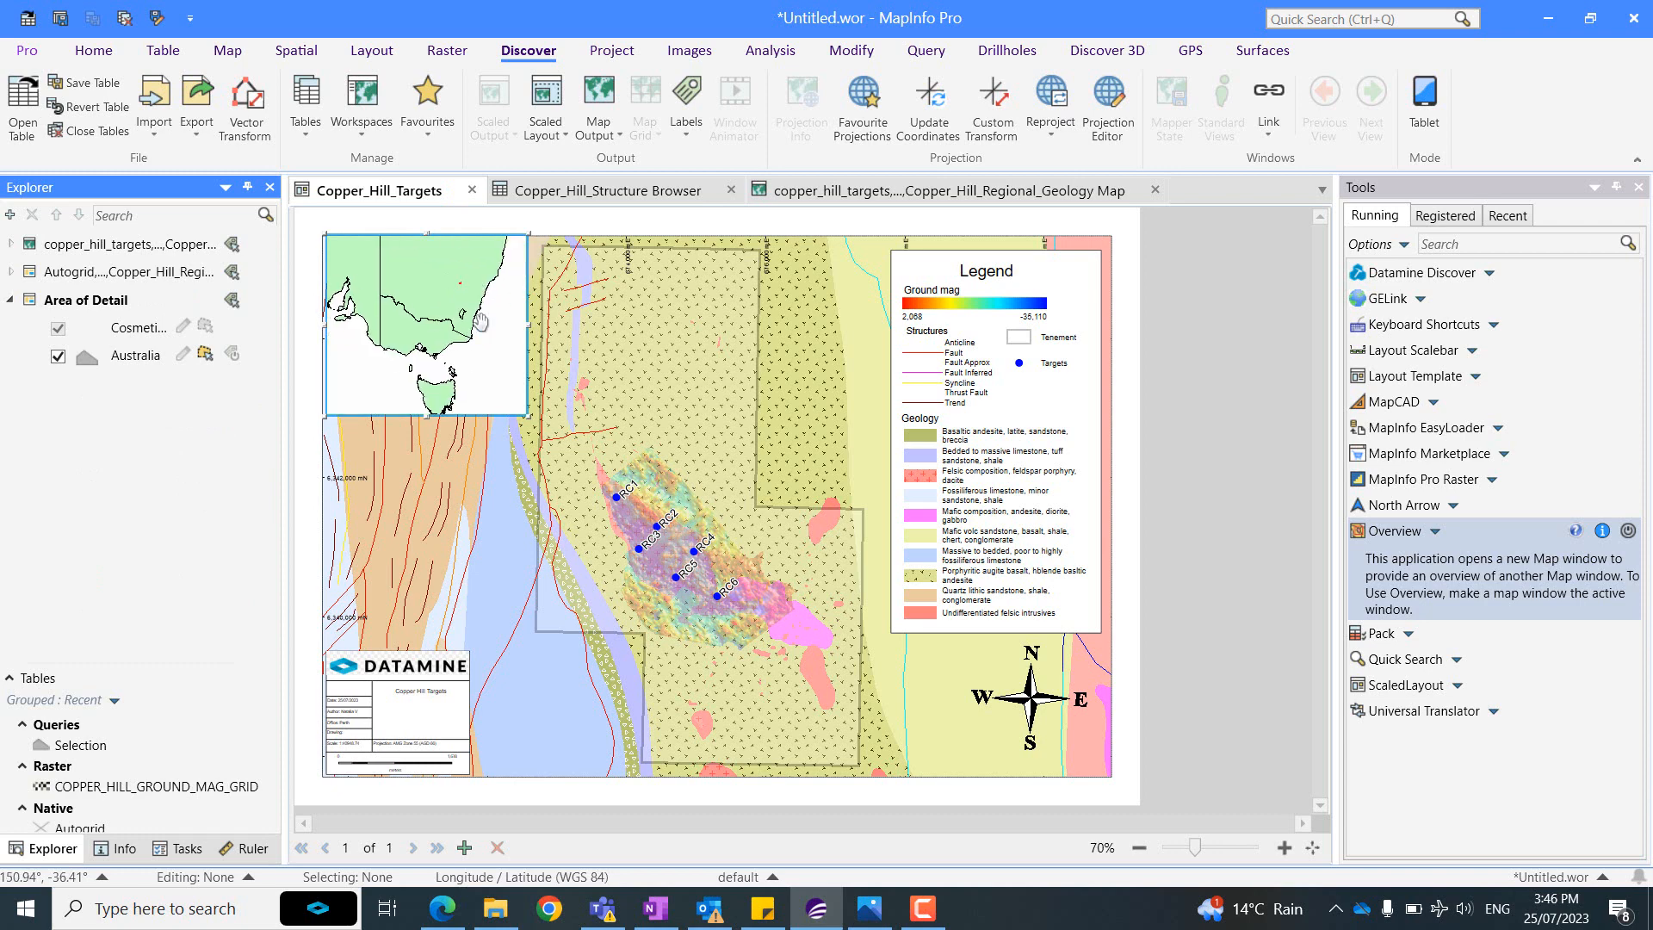
pyautogui.click(1153, 533)
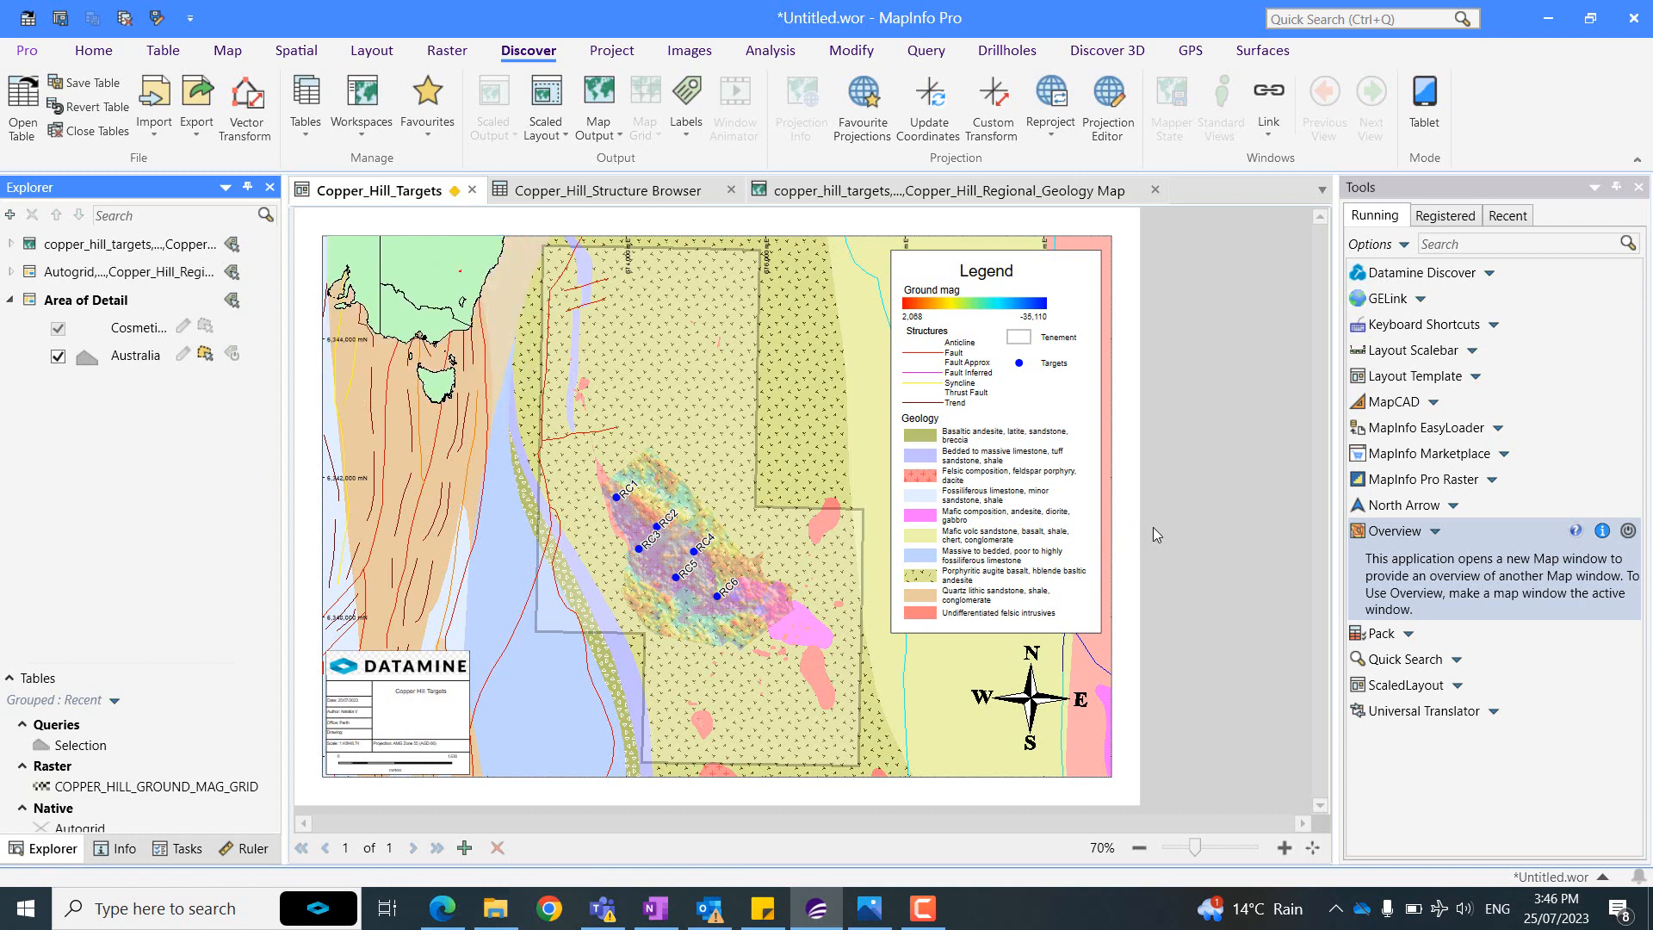
# Move the overview map frame slightly down and inward from the main map's upper-left corner.
pyautogui.click(435, 297)
pyautogui.moveTo(435, 297); pyautogui.dragTo(440, 312)
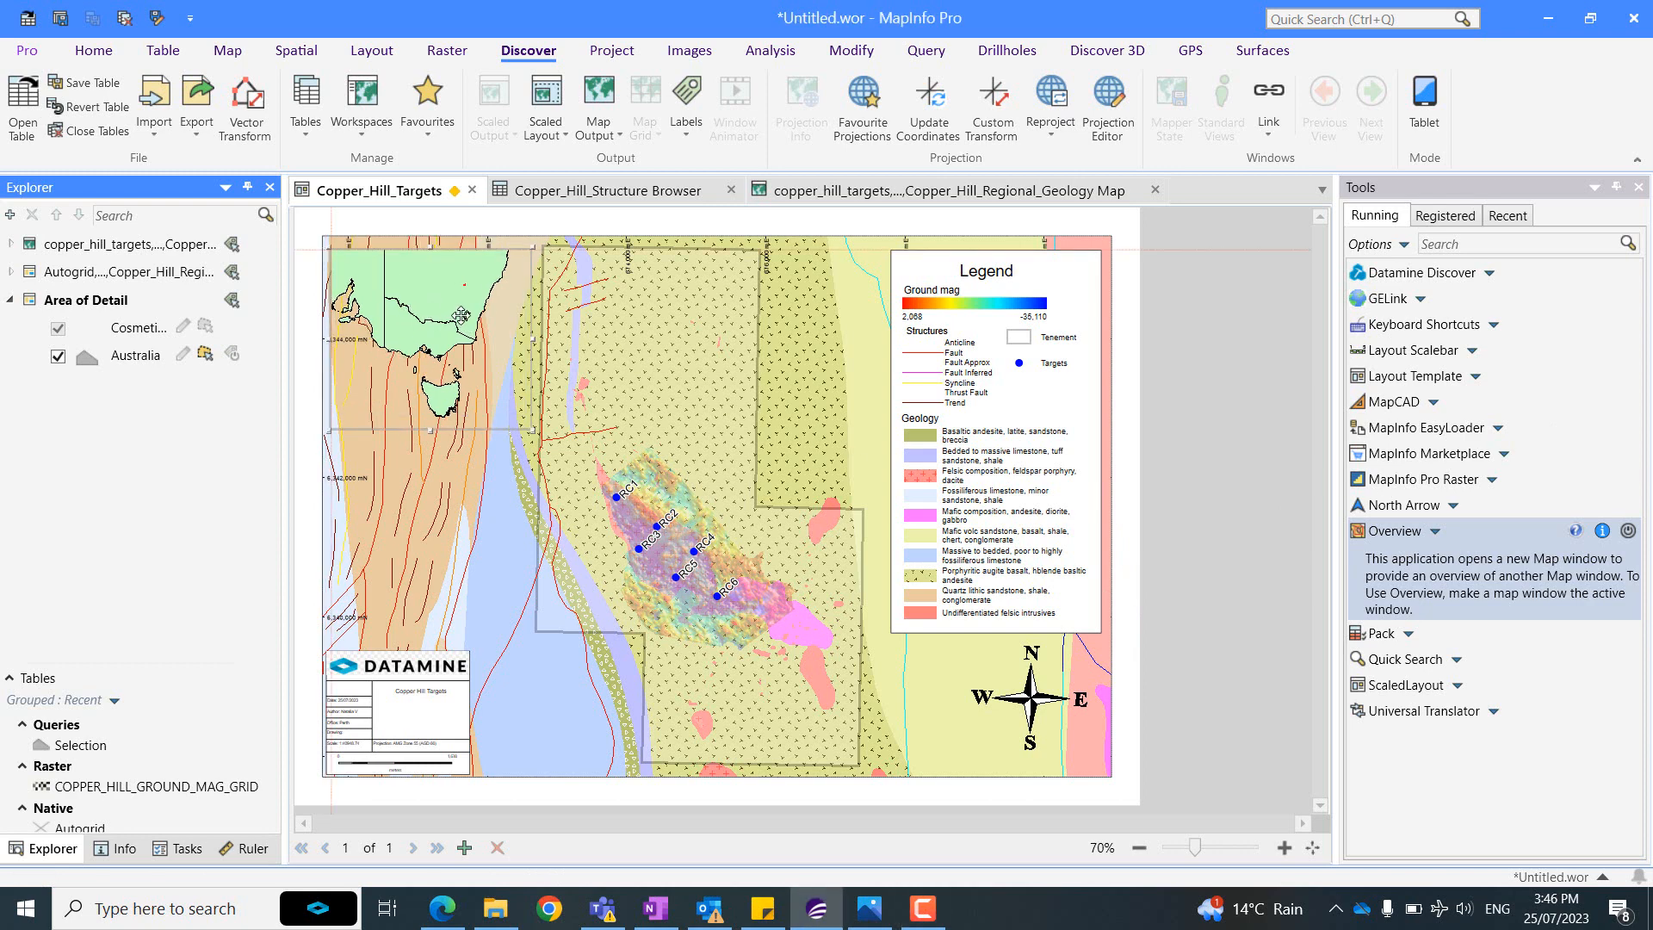
pyautogui.click(1222, 466)
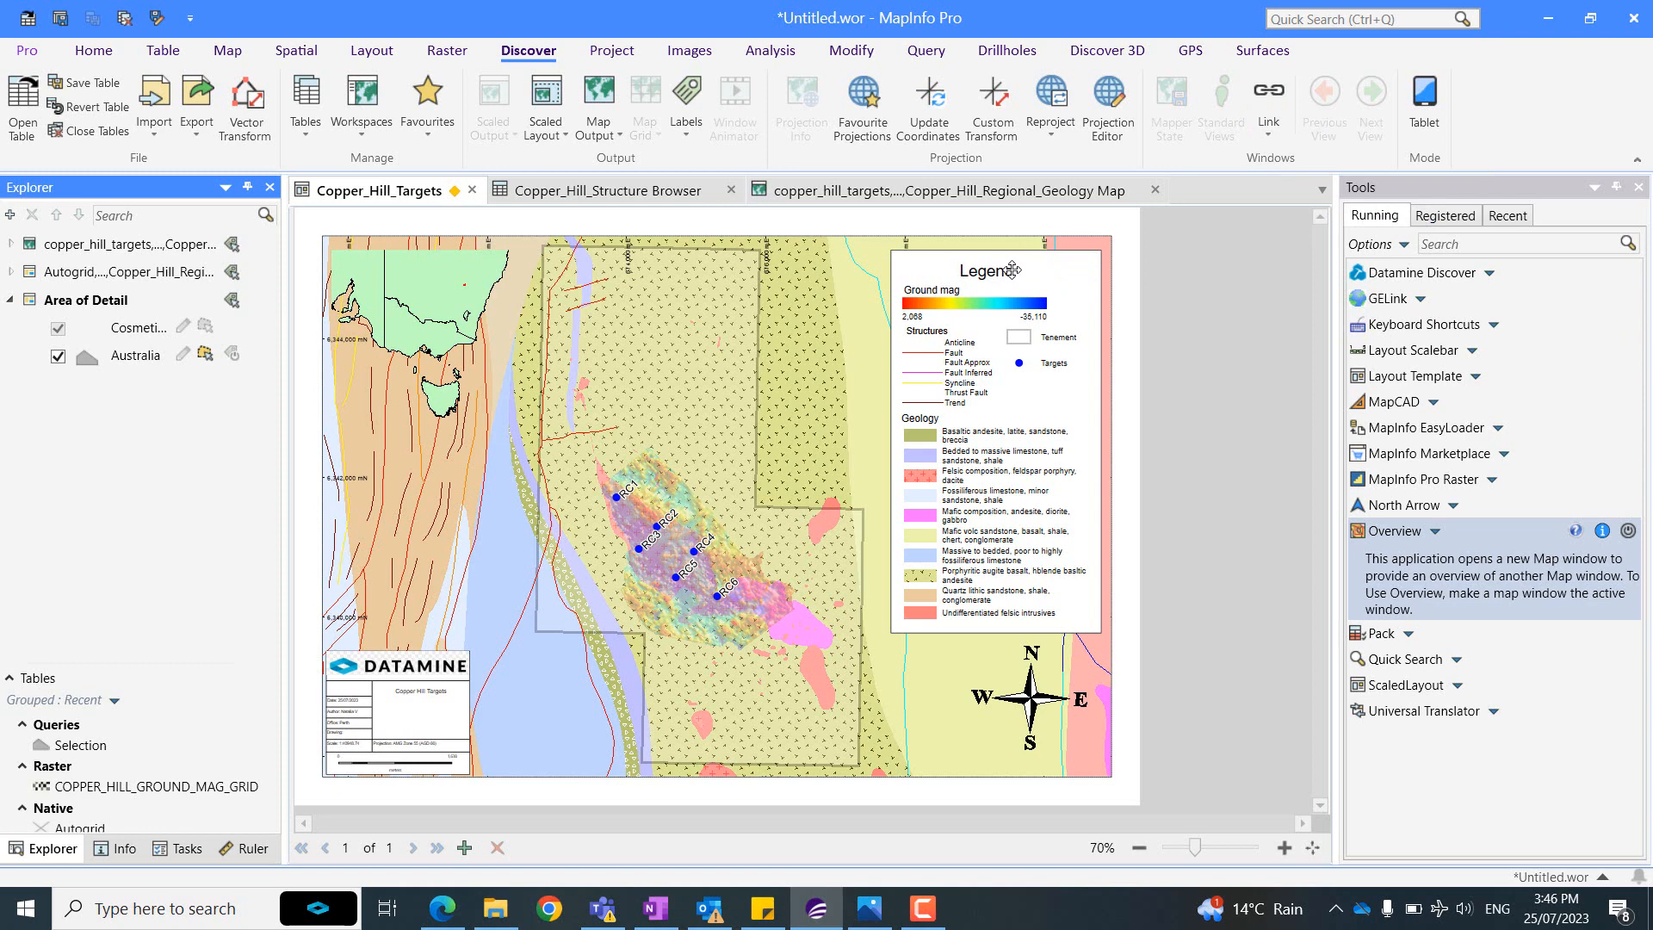
# Add a text label reading "Target Zone" to the layout just above the ground magnetics image and target points.
pyautogui.click(373, 53)
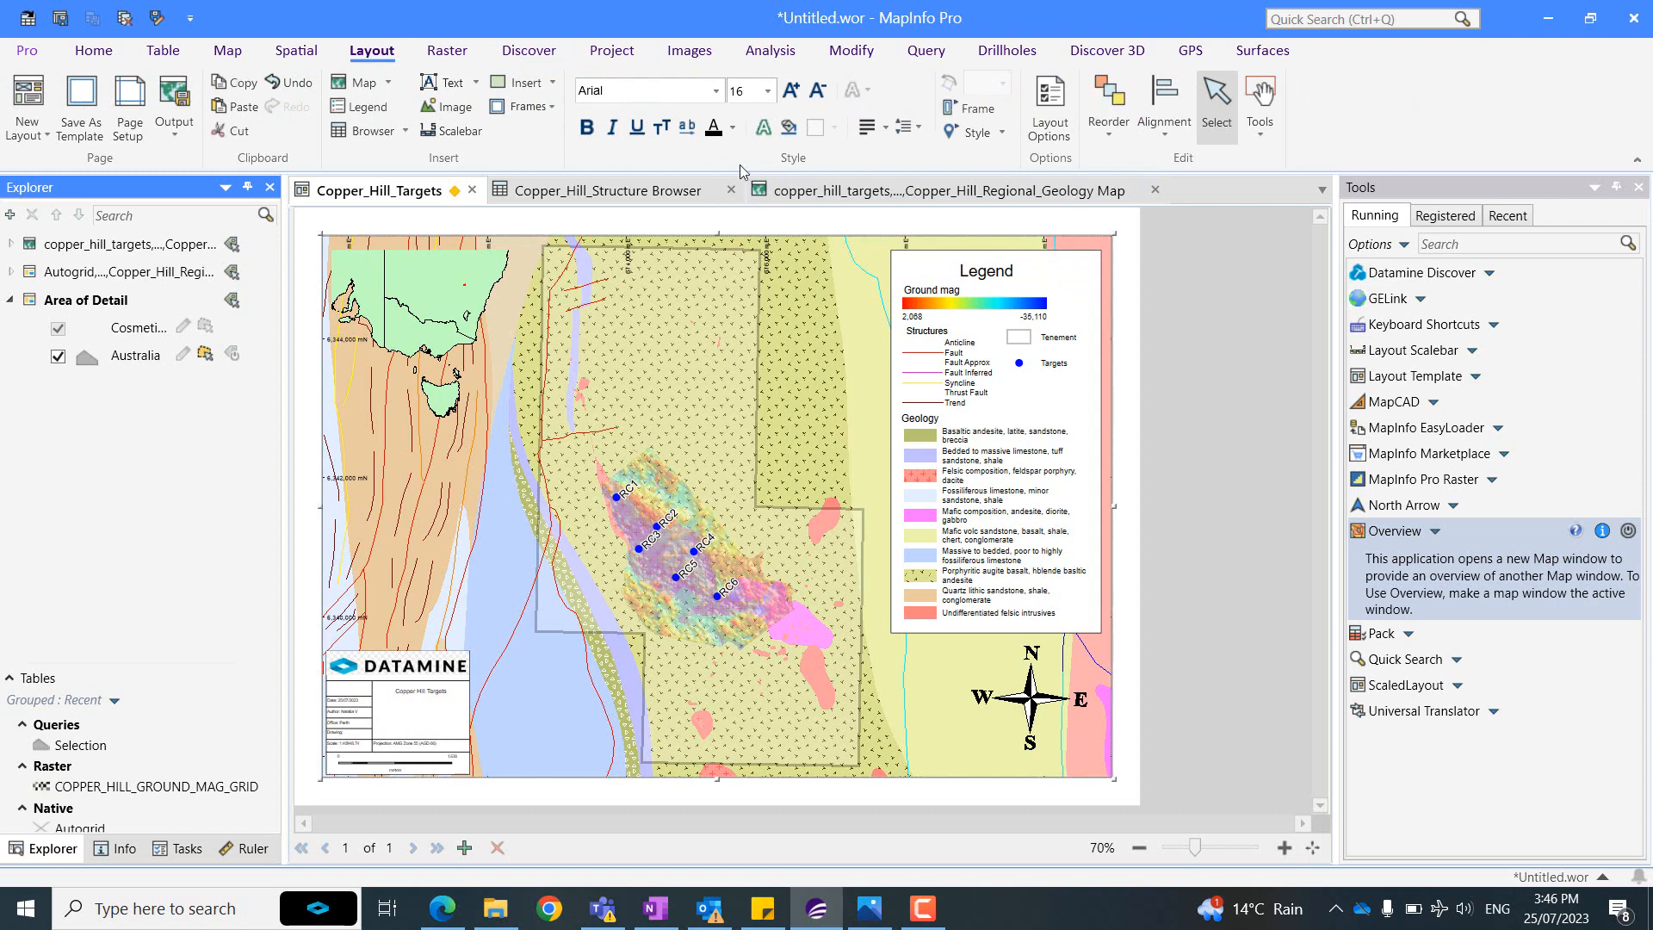
pyautogui.click(551, 84)
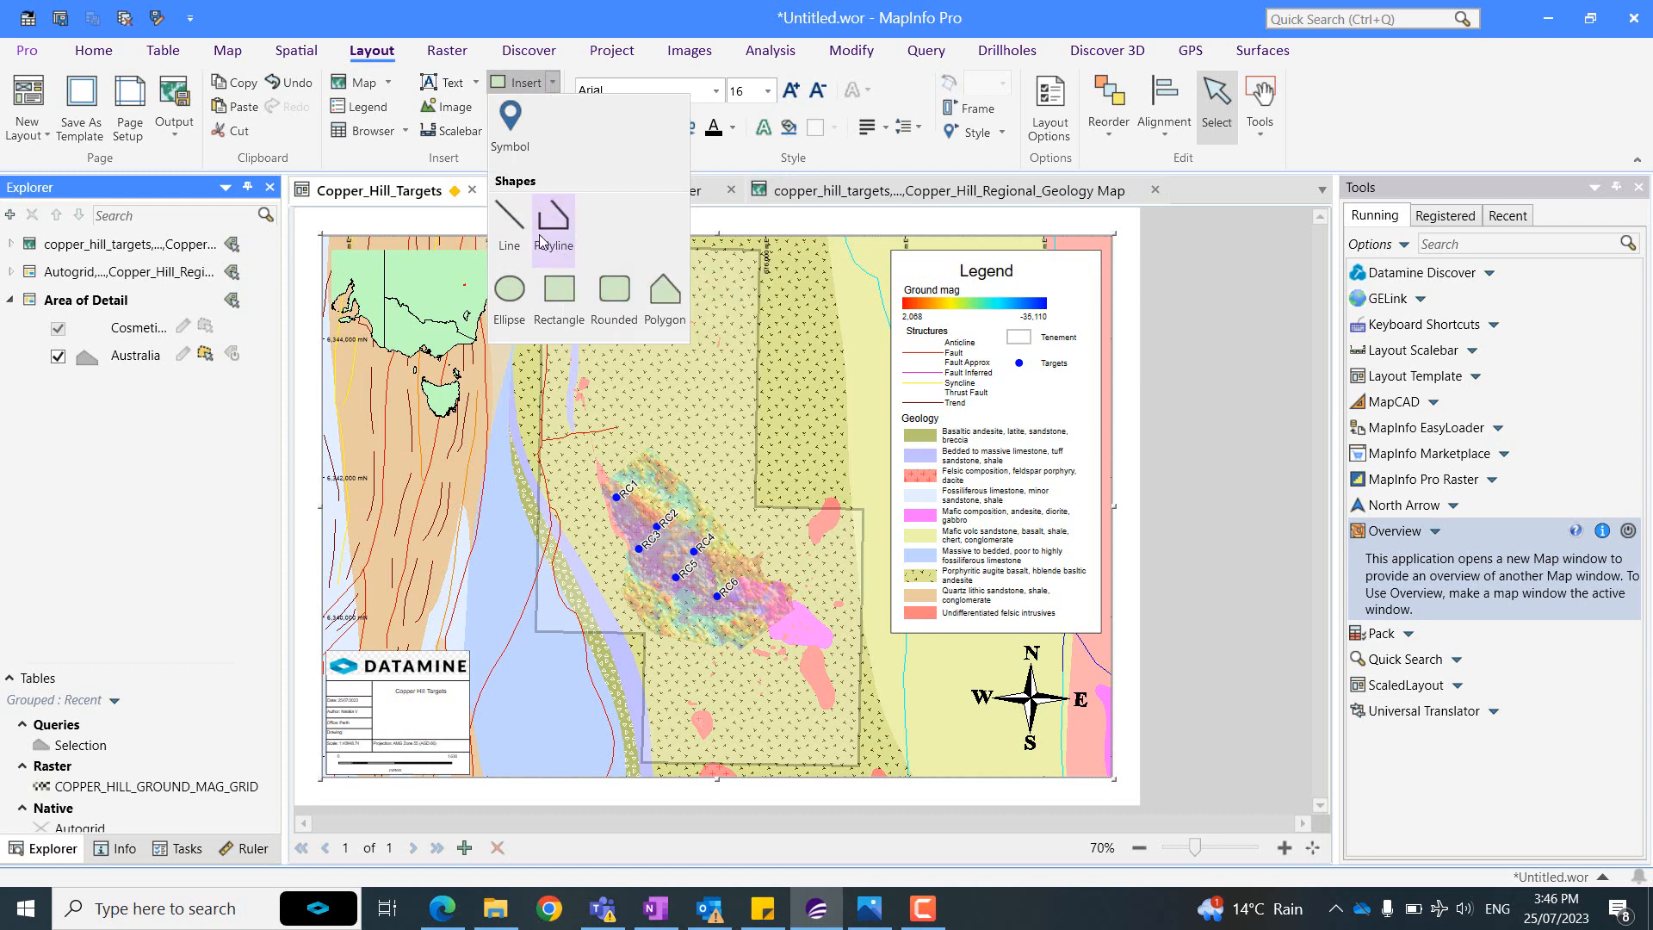
pyautogui.click(426, 84)
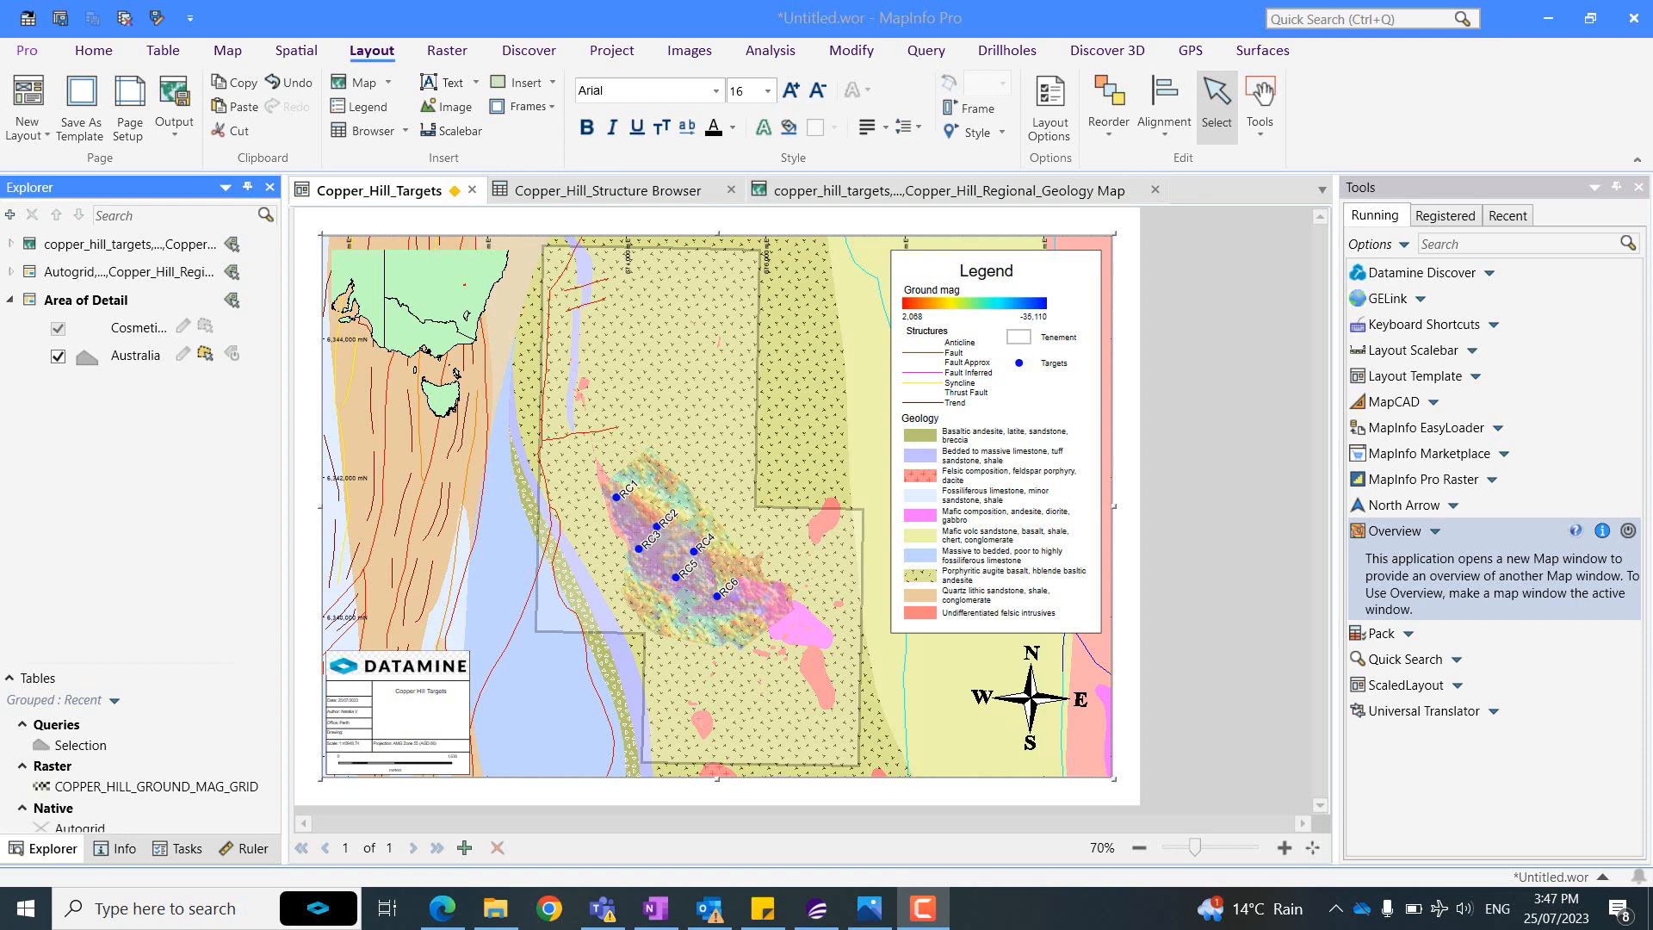
pyautogui.click(689, 439)
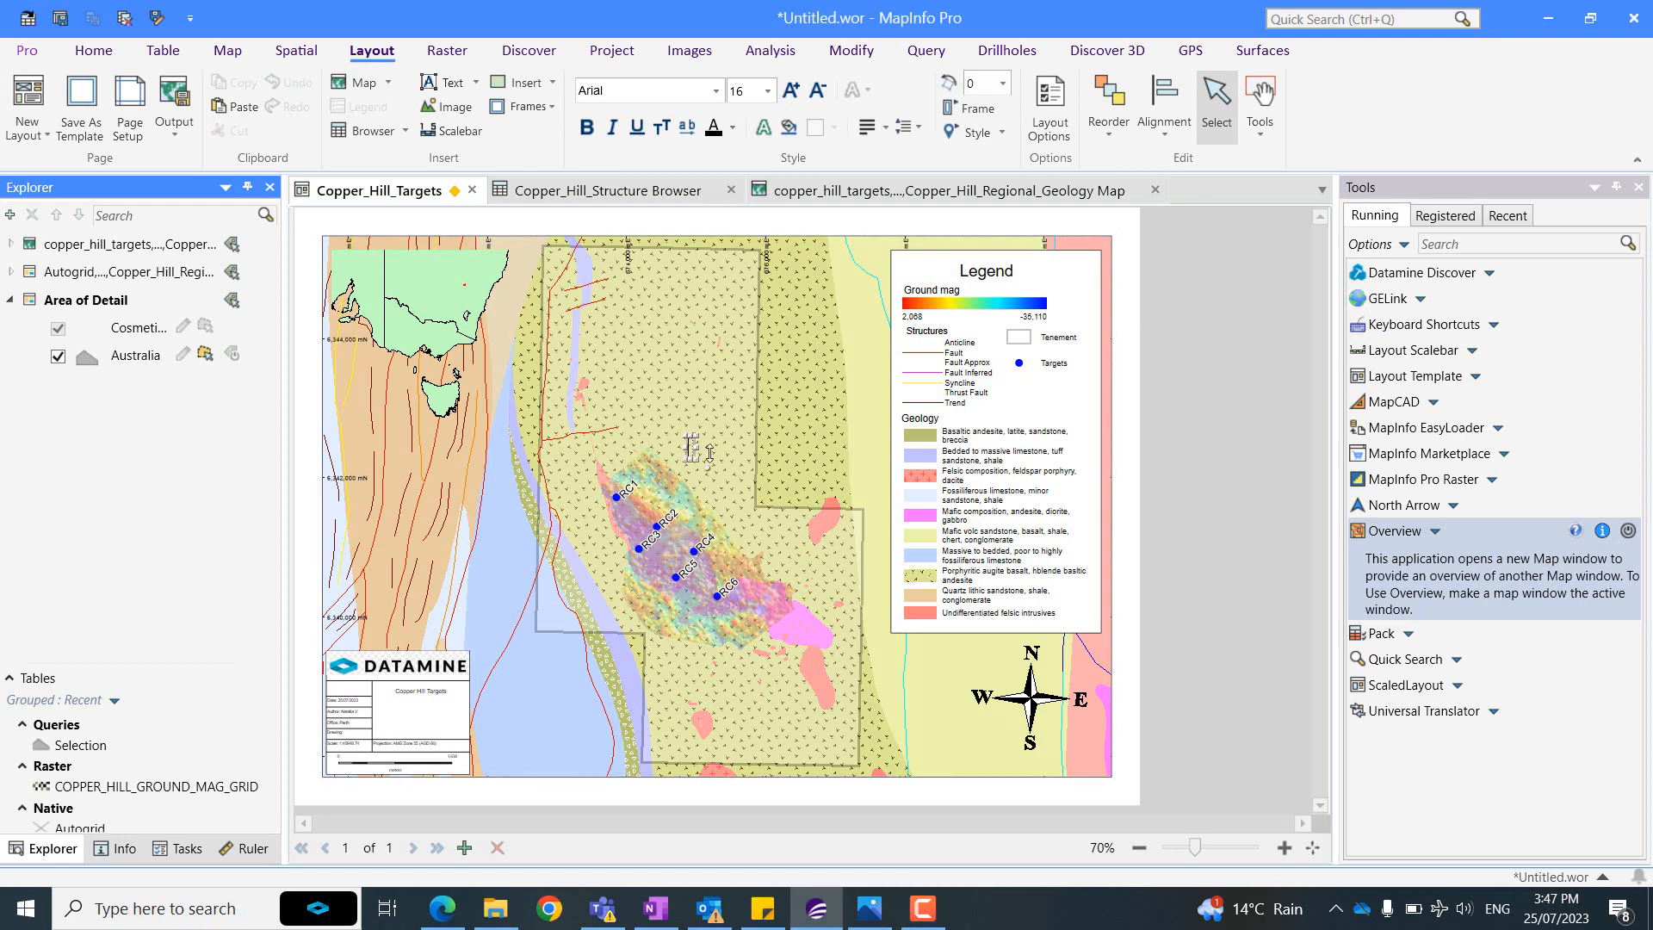
pyautogui.write('Target Zone')
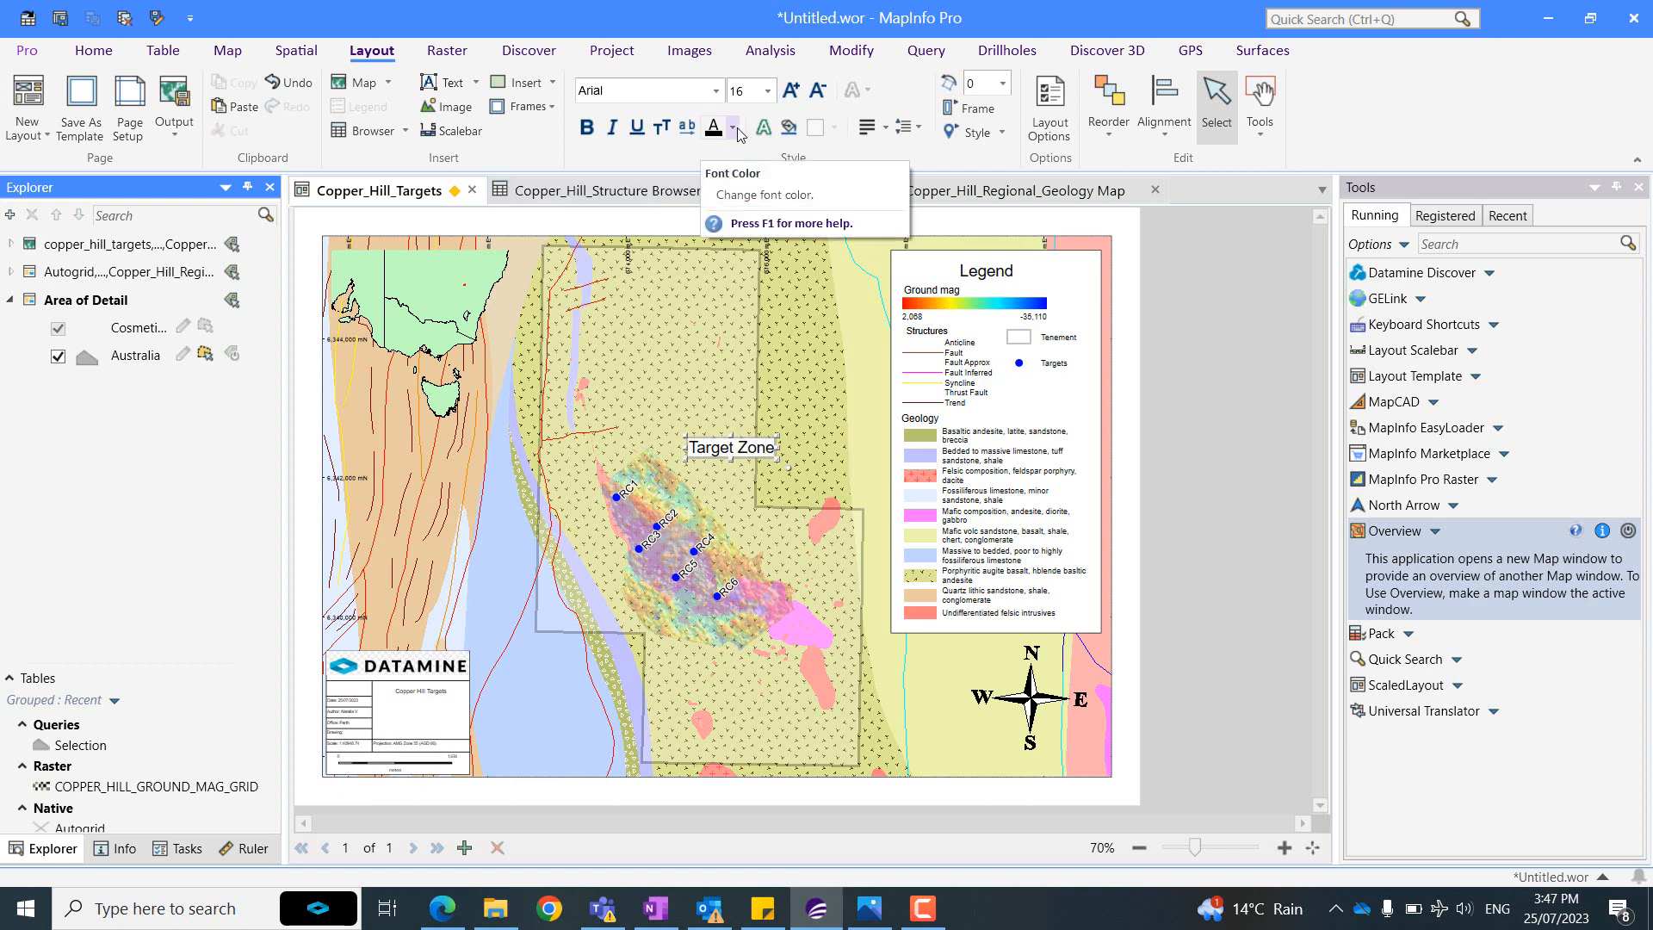
# Give the "Target Zone" label a red halo and set its font size to 24.
pyautogui.click(763, 128)
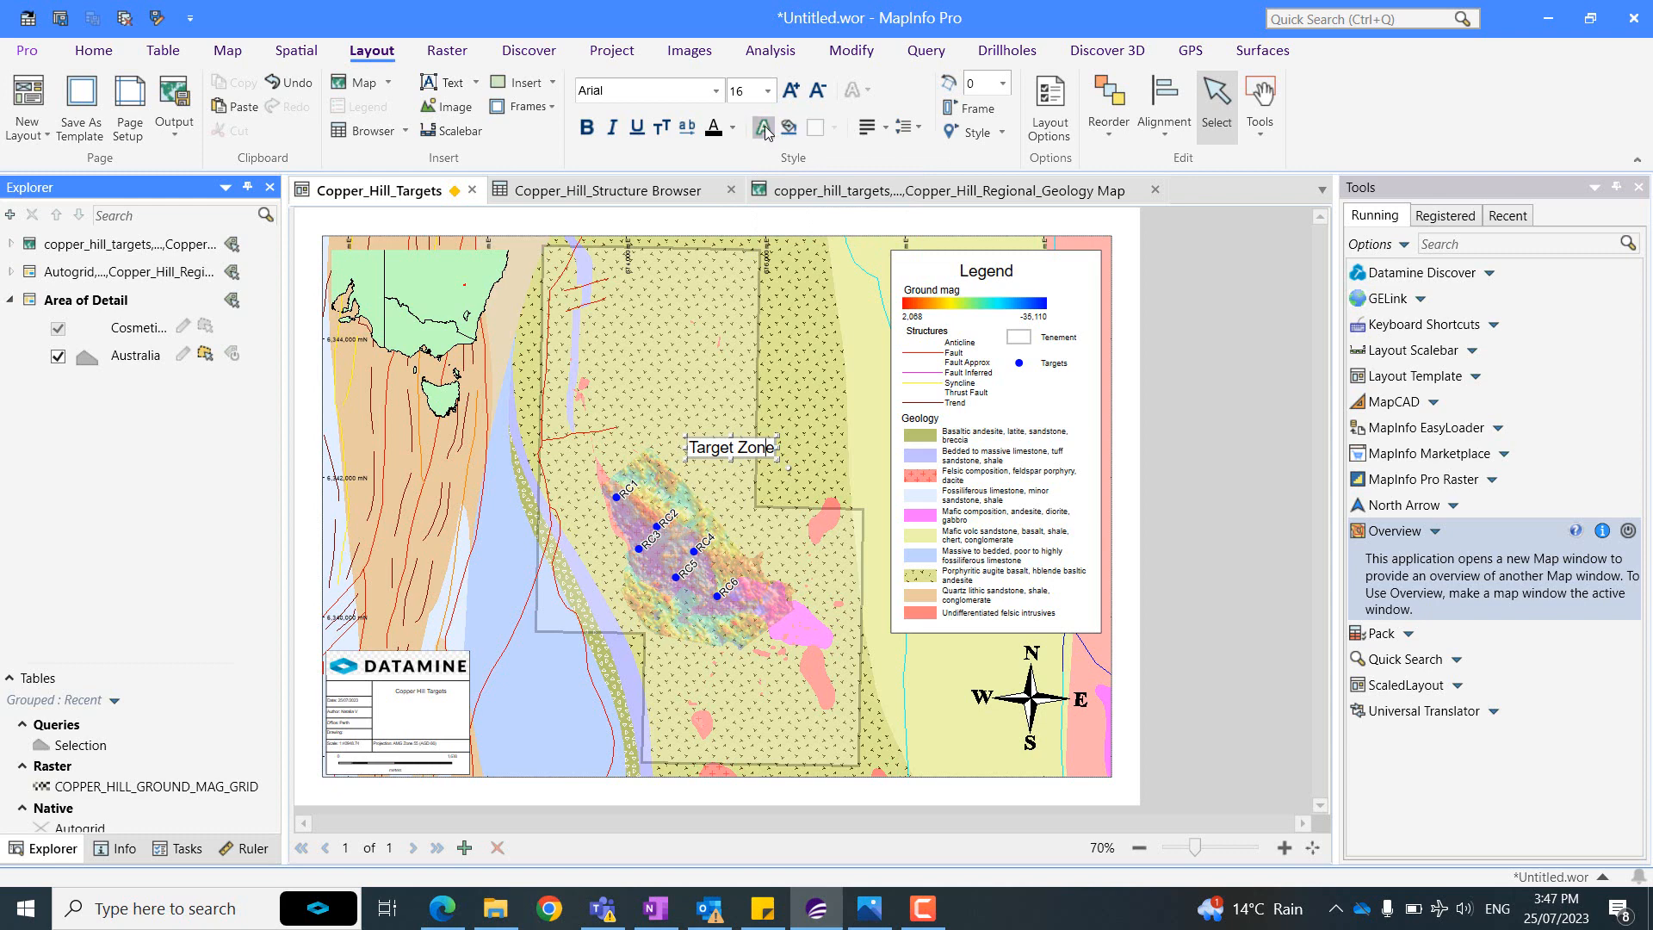
pyautogui.click(835, 128)
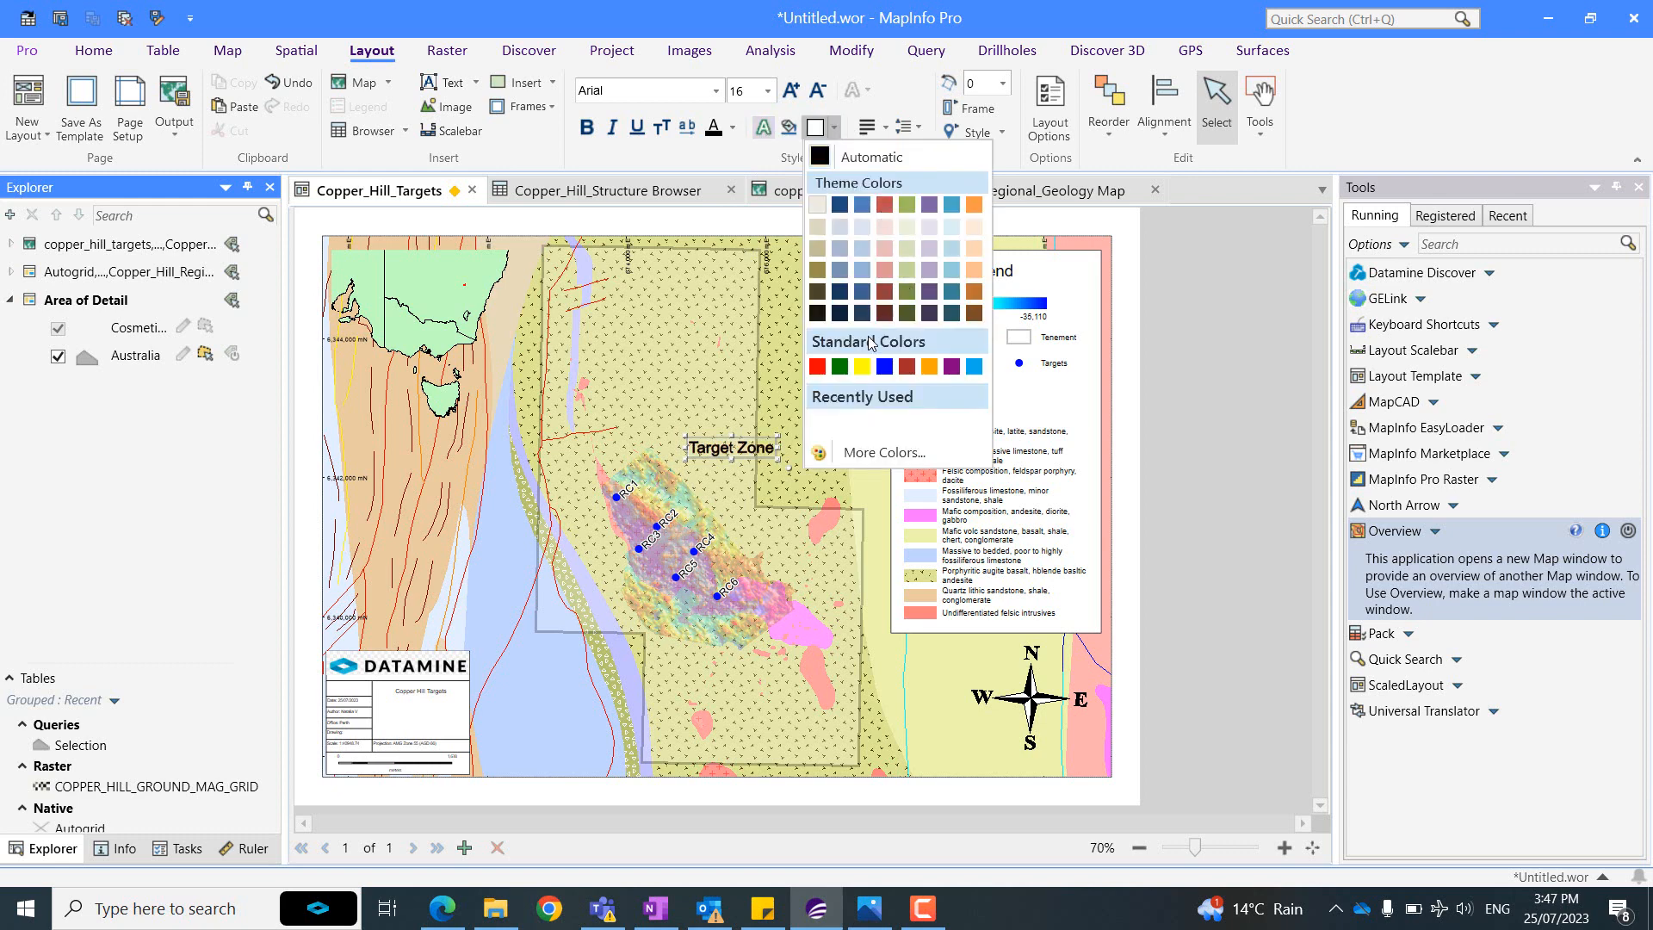
pyautogui.click(824, 368)
pyautogui.click(788, 473)
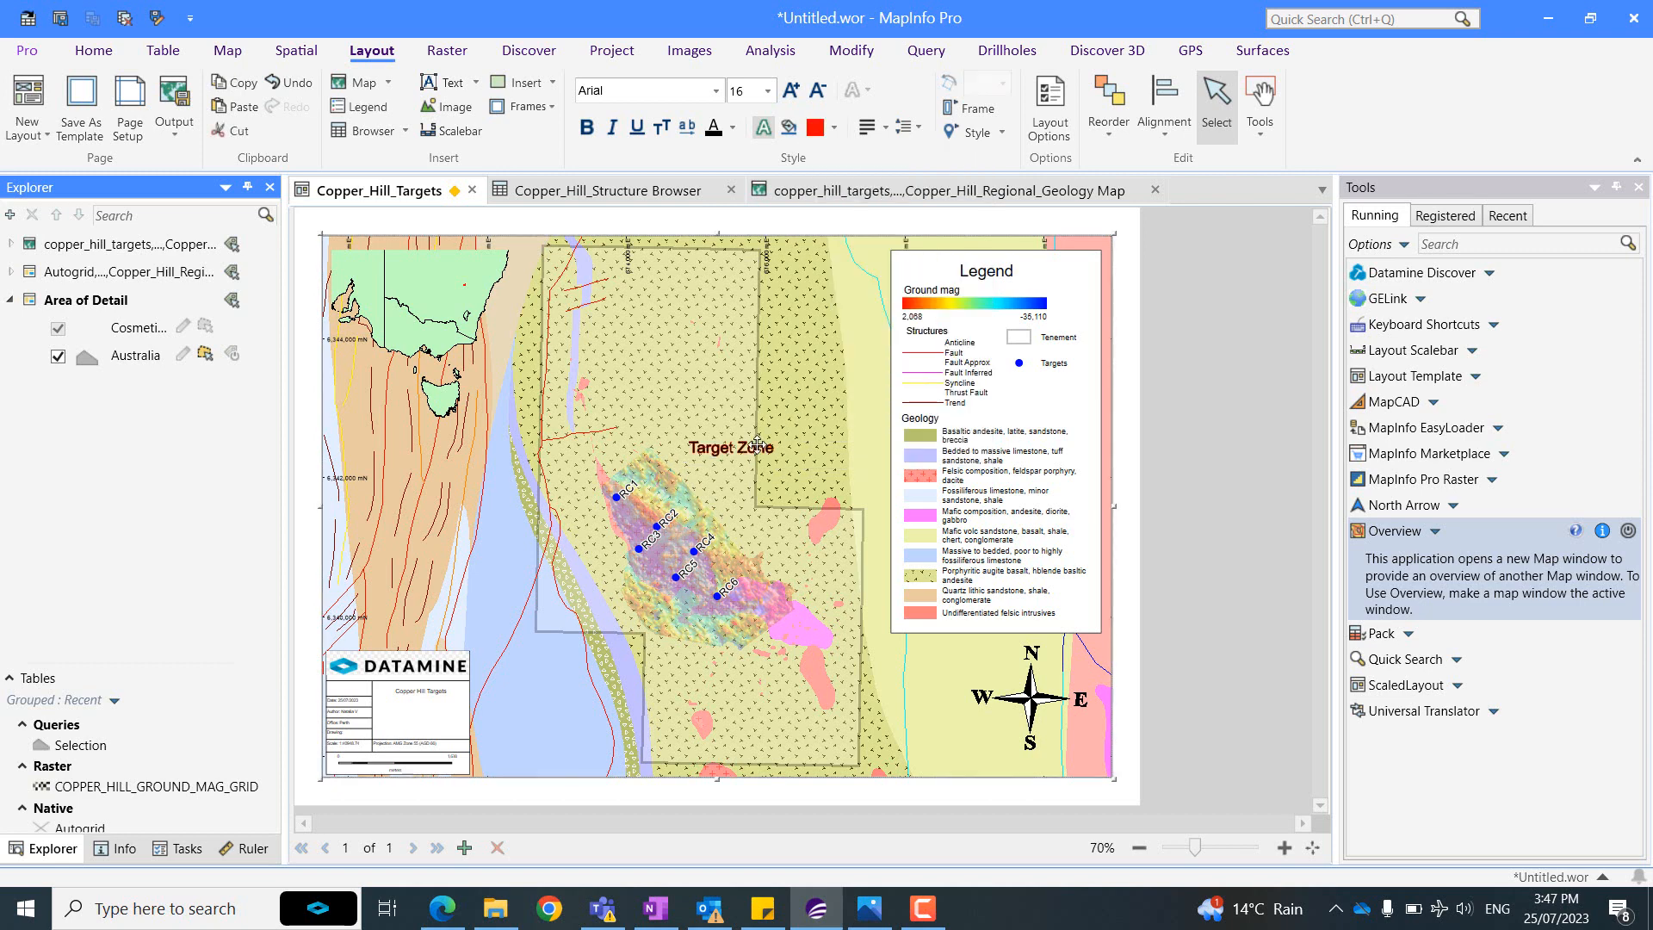
pyautogui.click(756, 445)
pyautogui.click(767, 91)
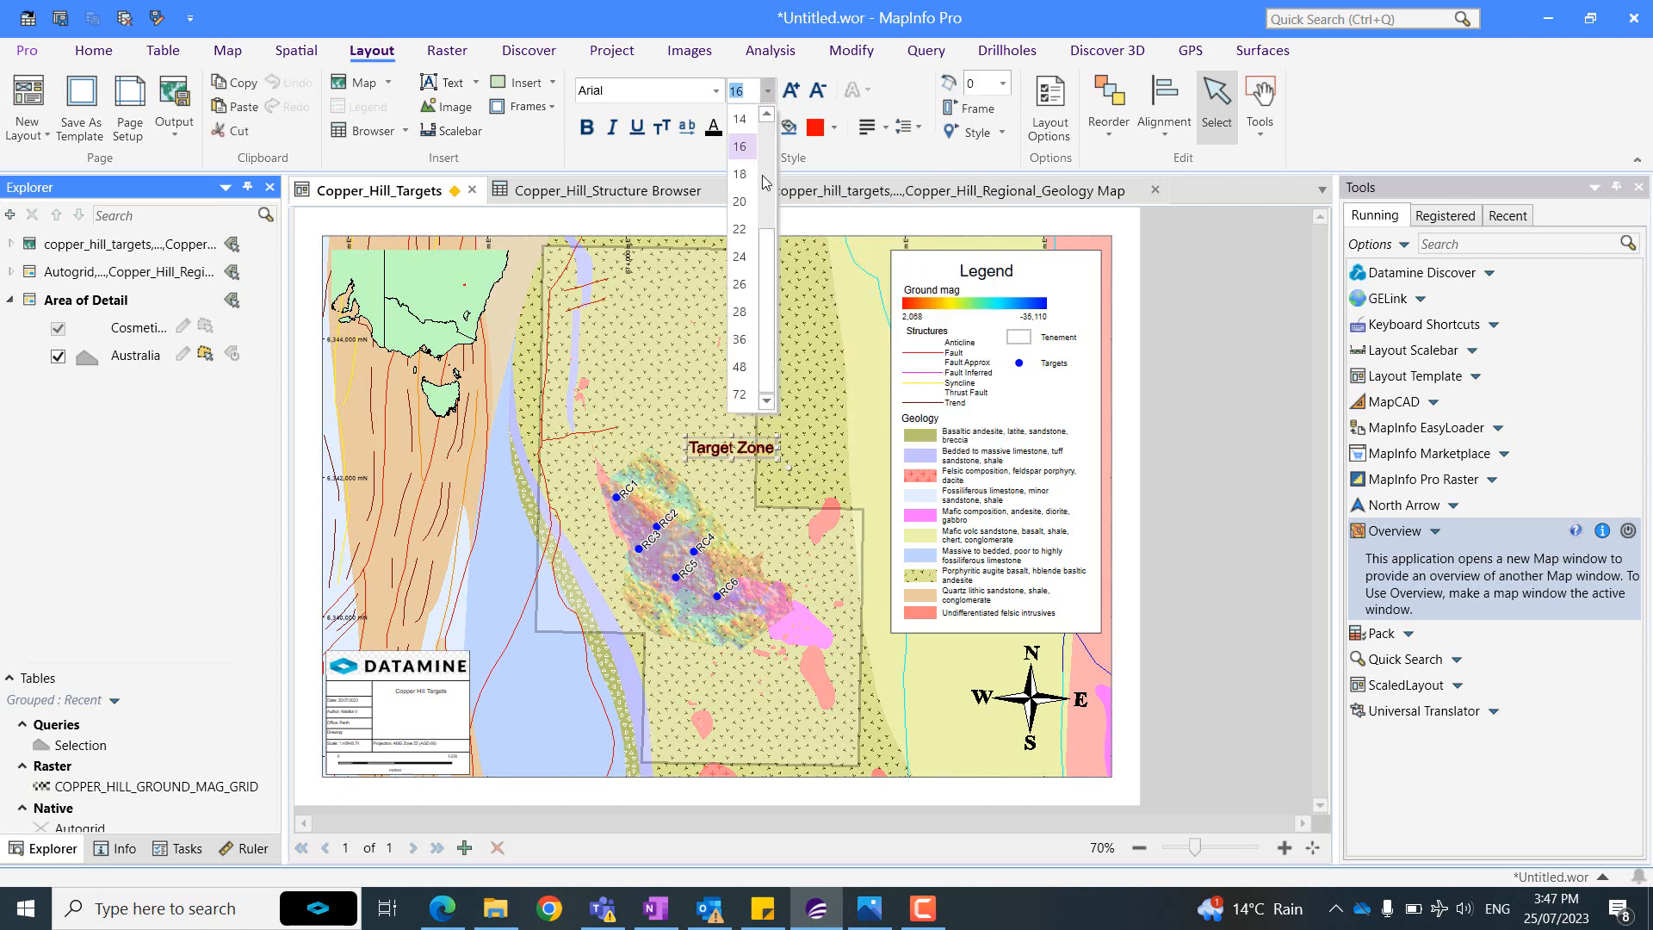
pyautogui.click(740, 257)
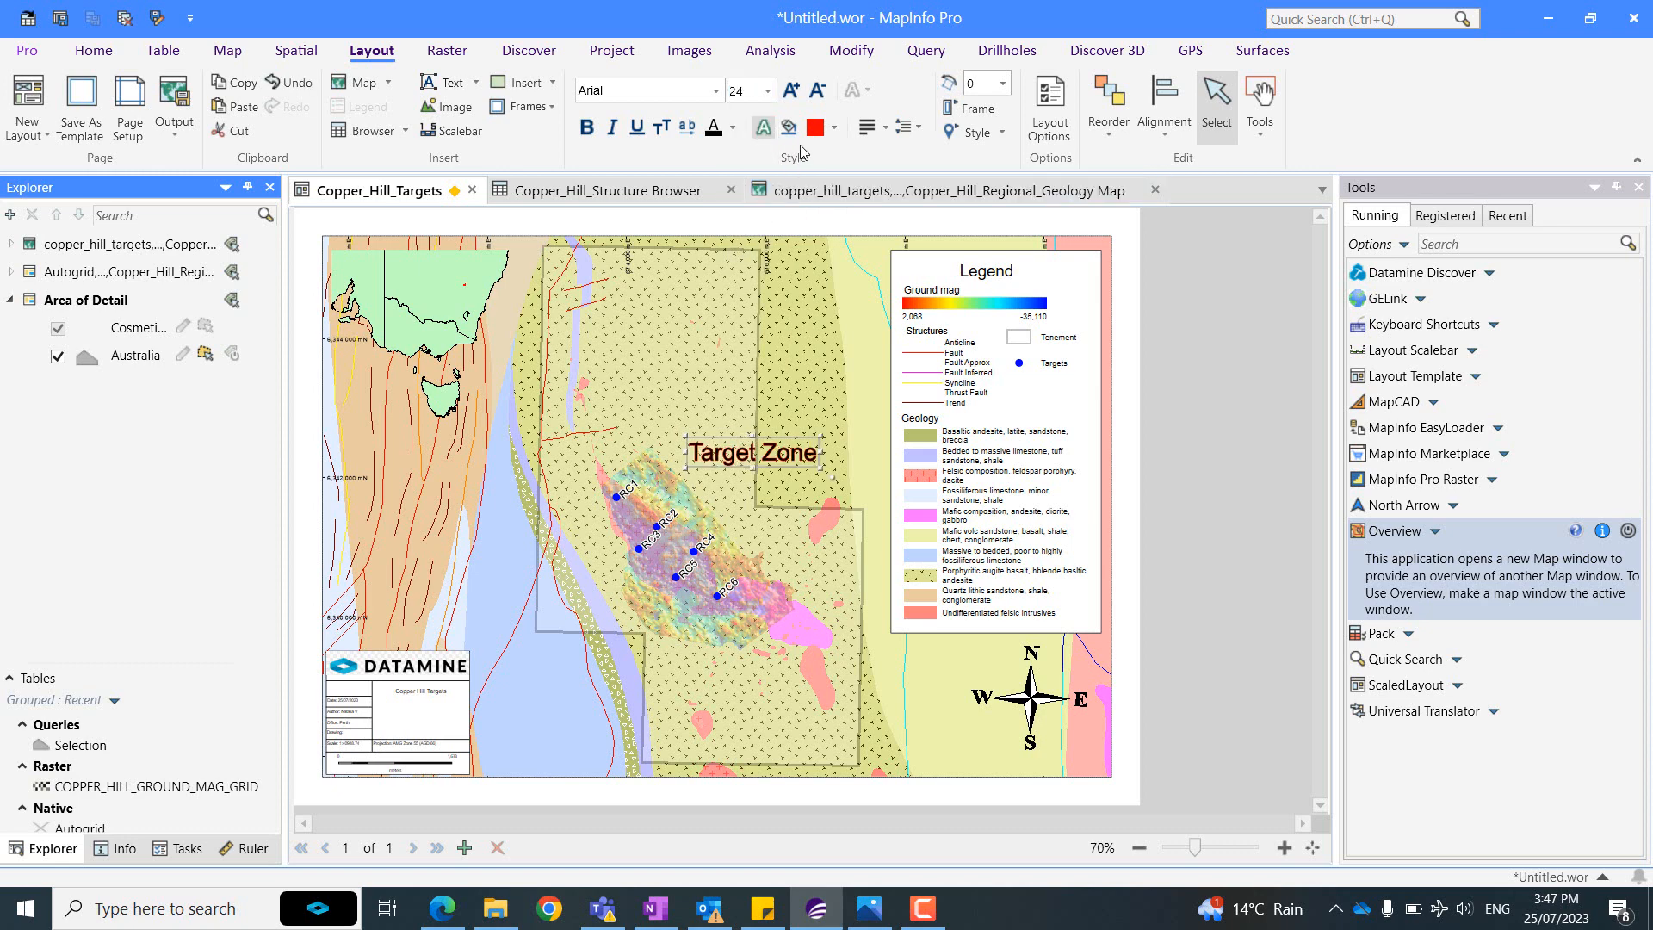
# Set the "Target Zone" label's font color to white.
pyautogui.click(731, 128)
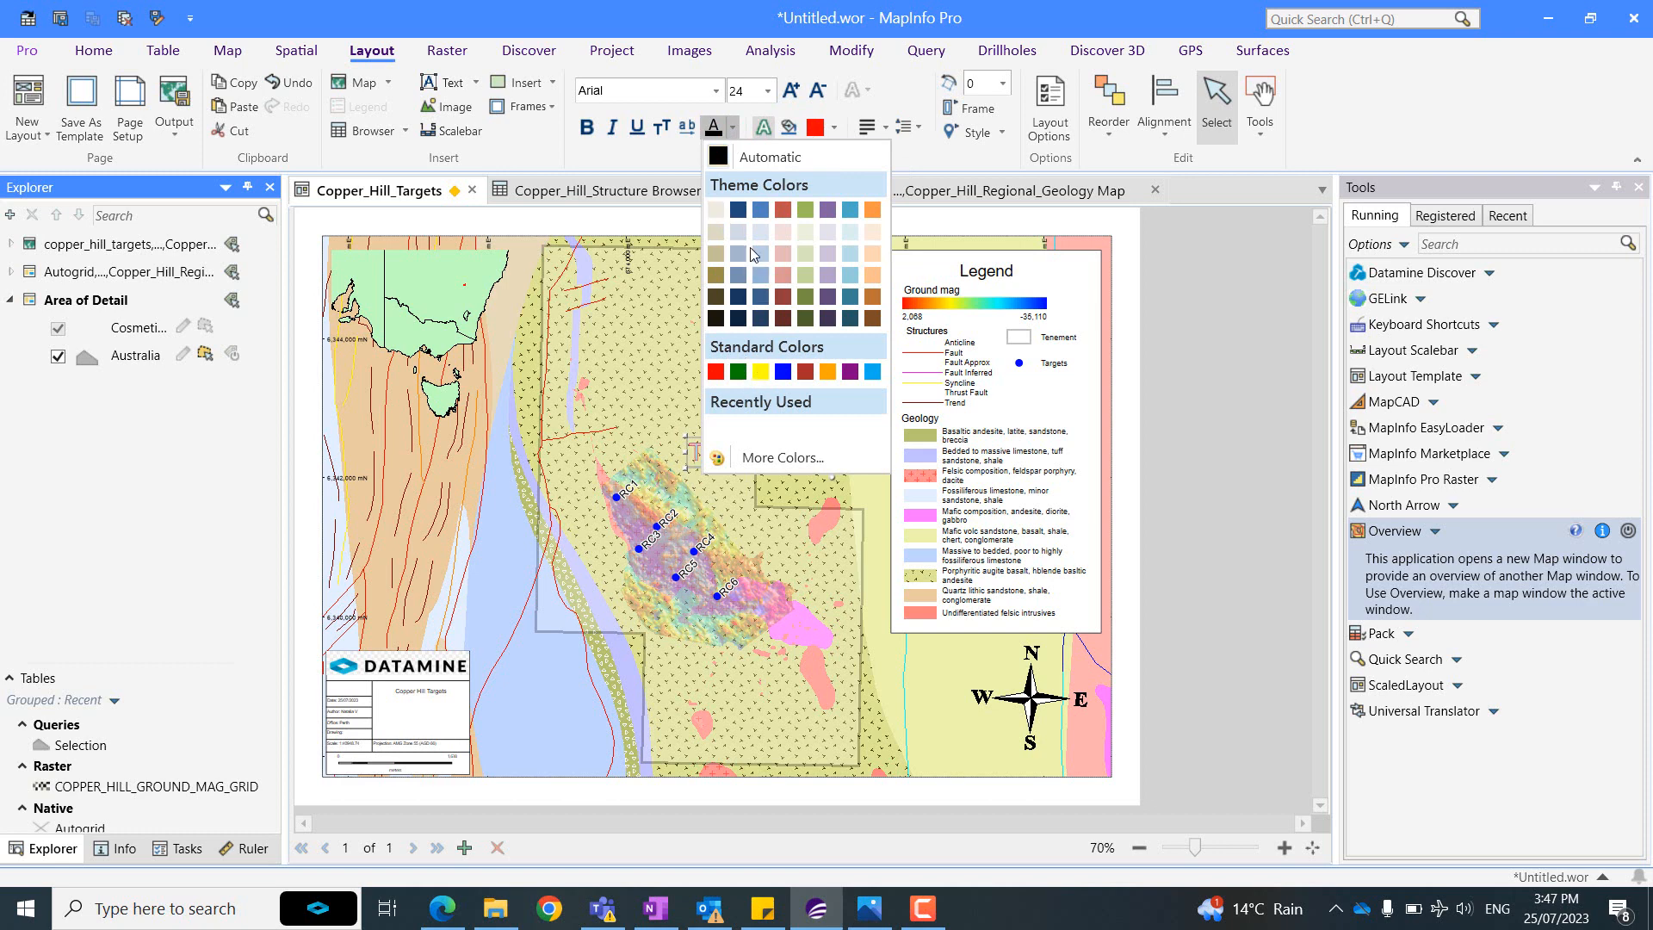
pyautogui.click(757, 456)
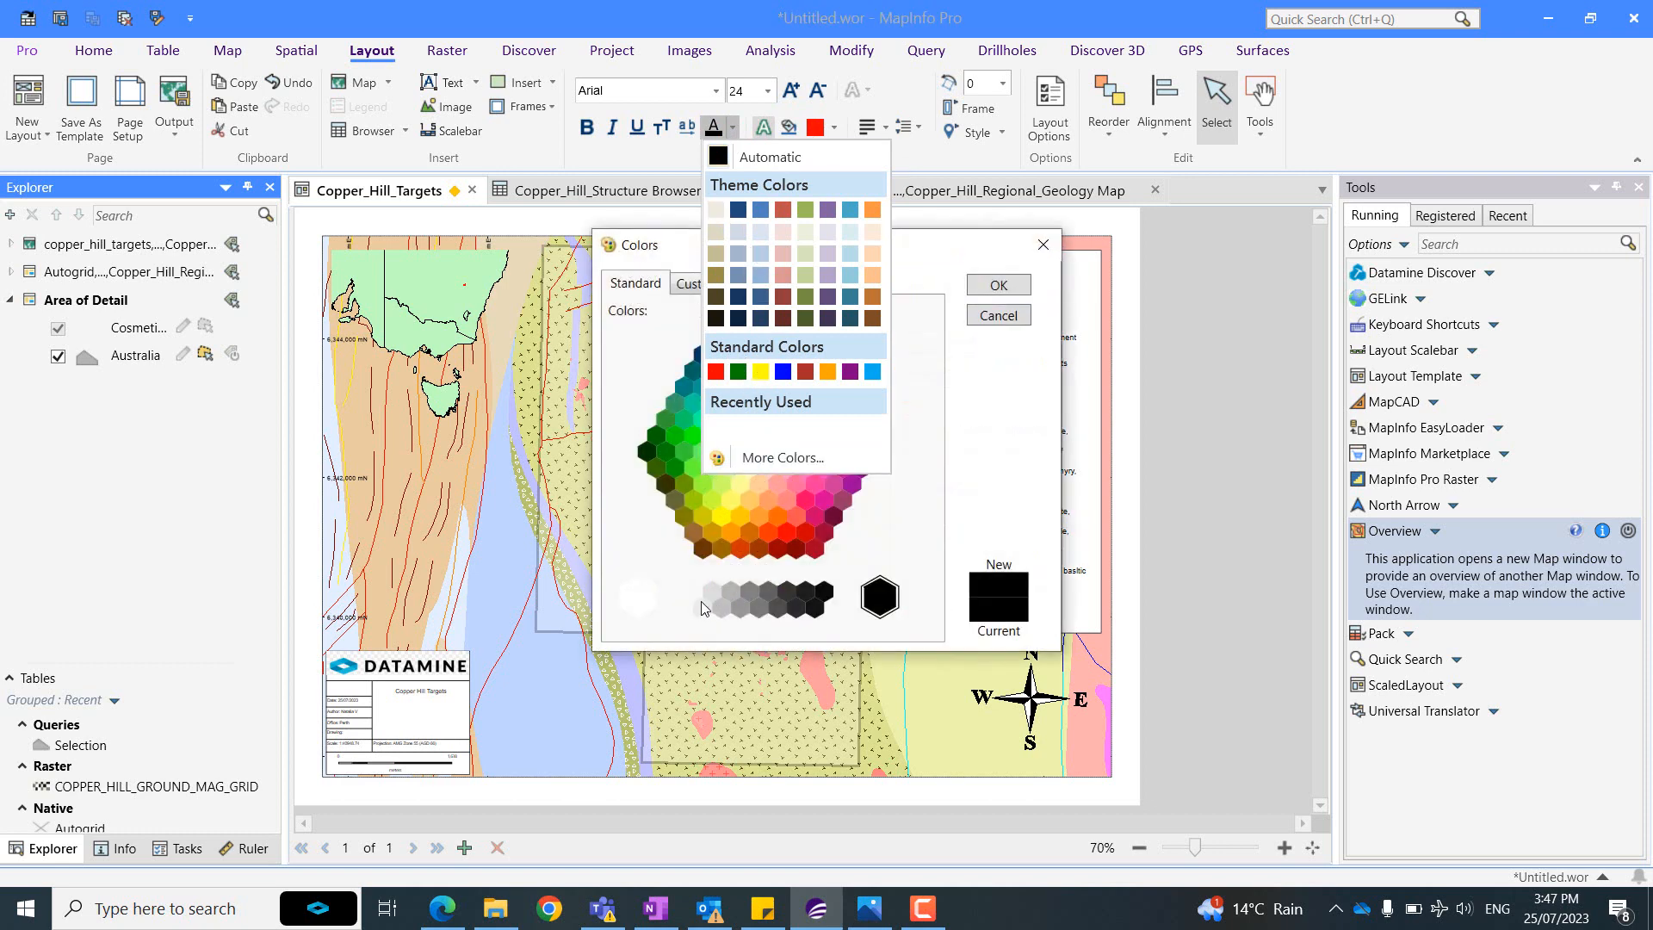
pyautogui.click(638, 596)
pyautogui.click(998, 285)
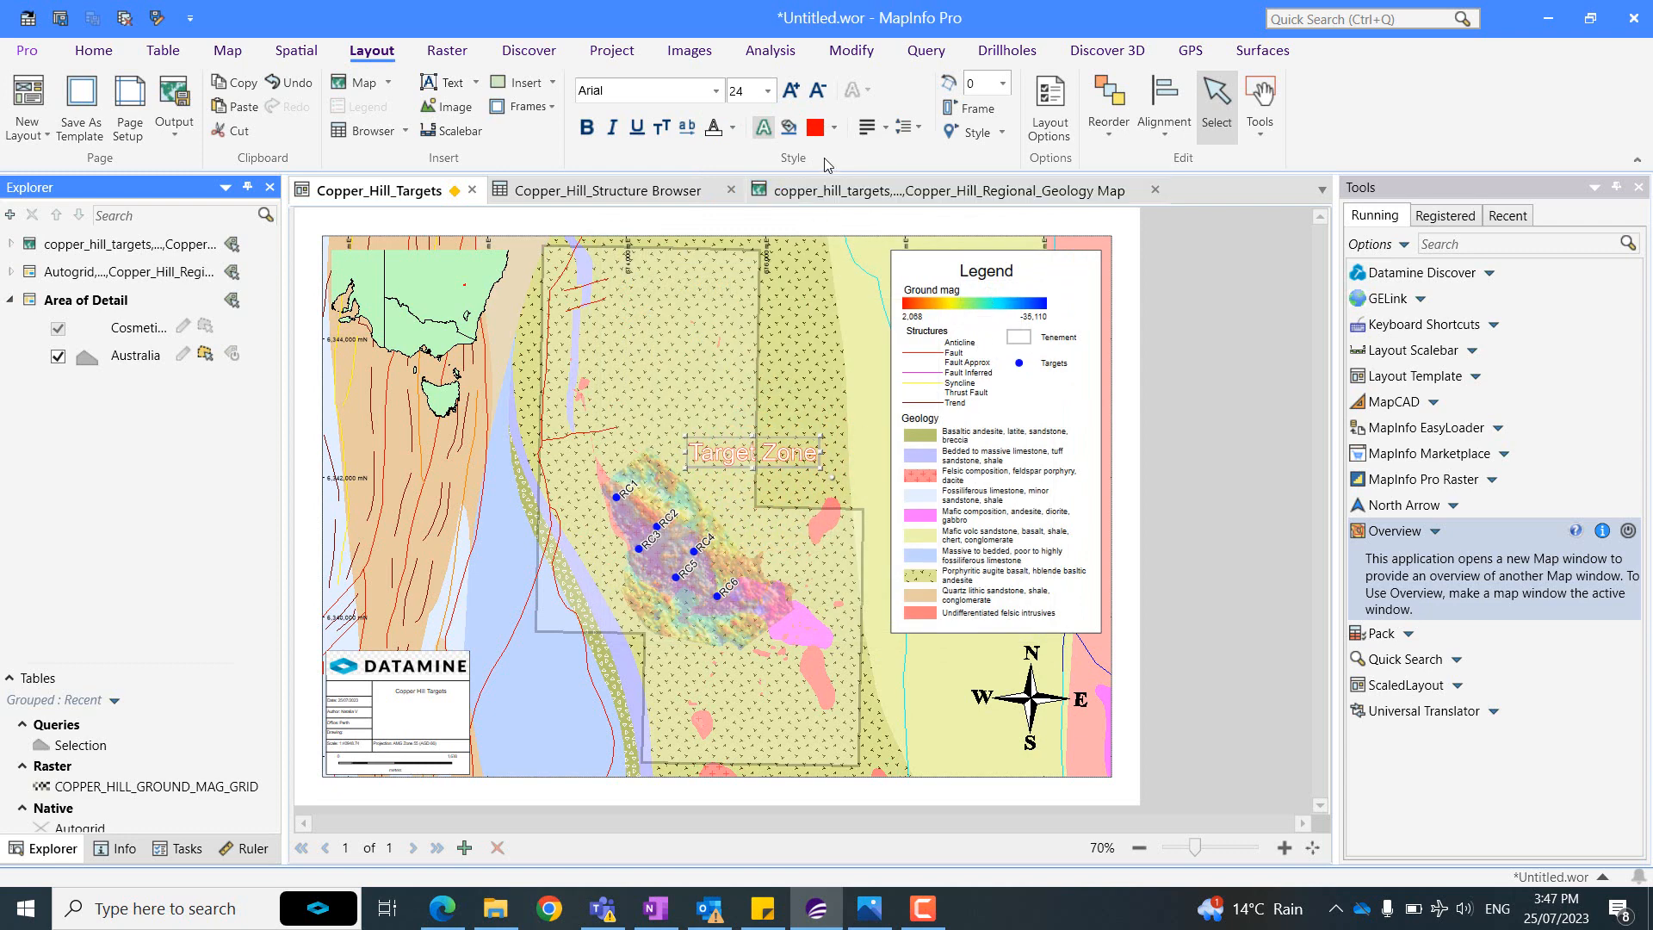
pyautogui.click(835, 130)
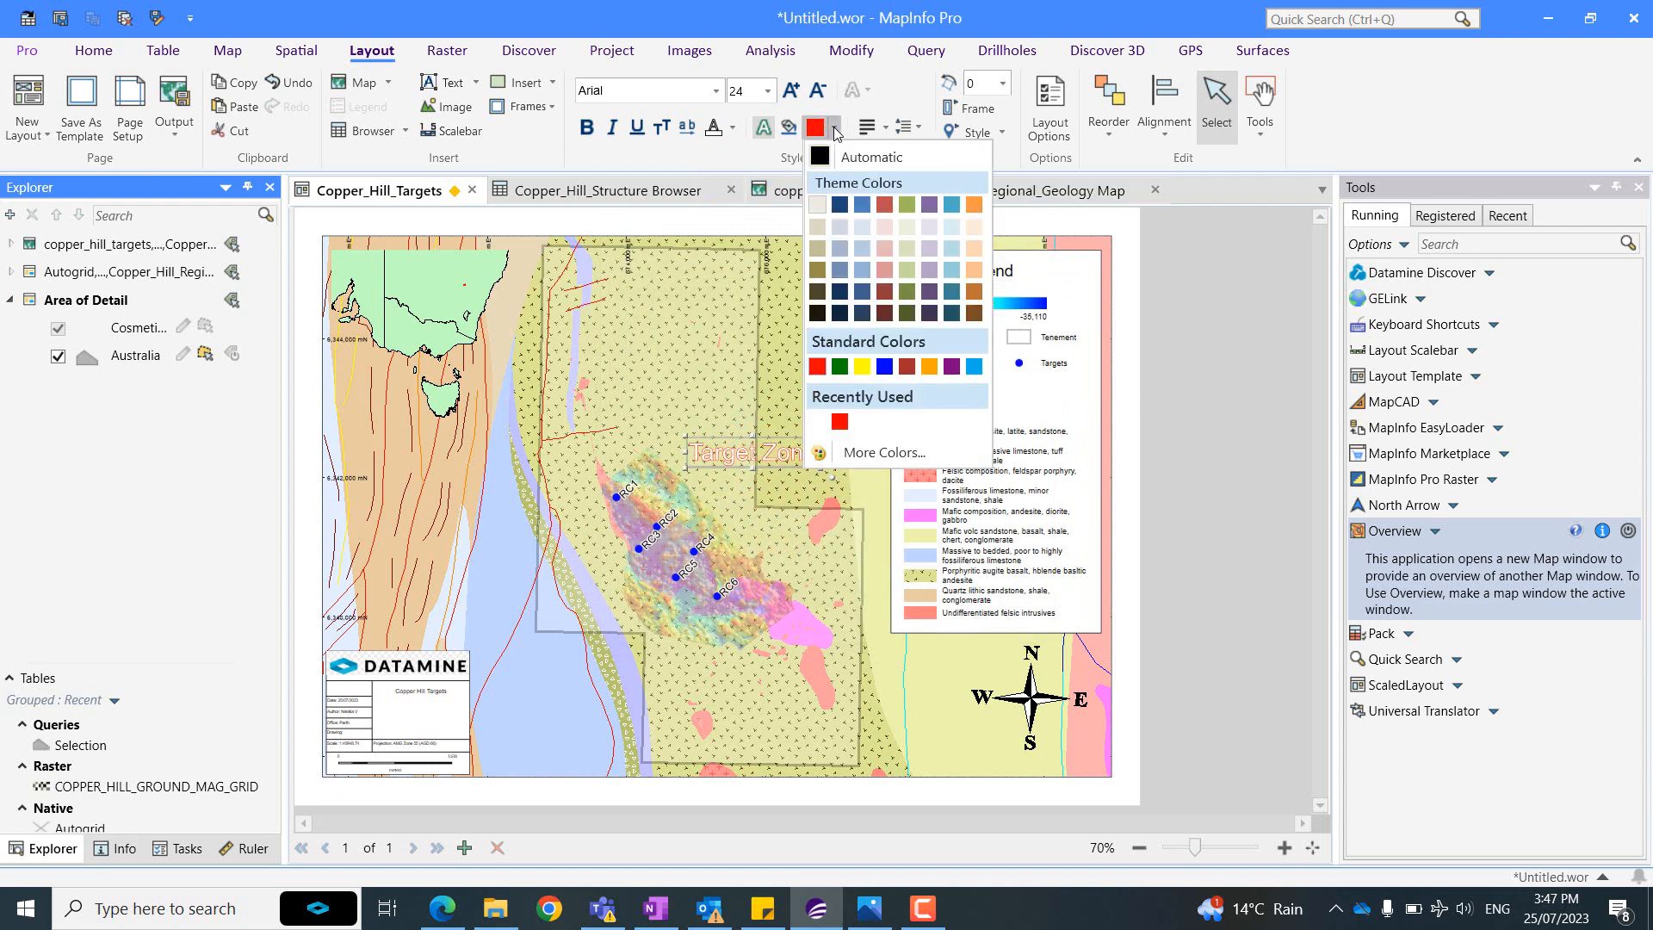
pyautogui.click(834, 130)
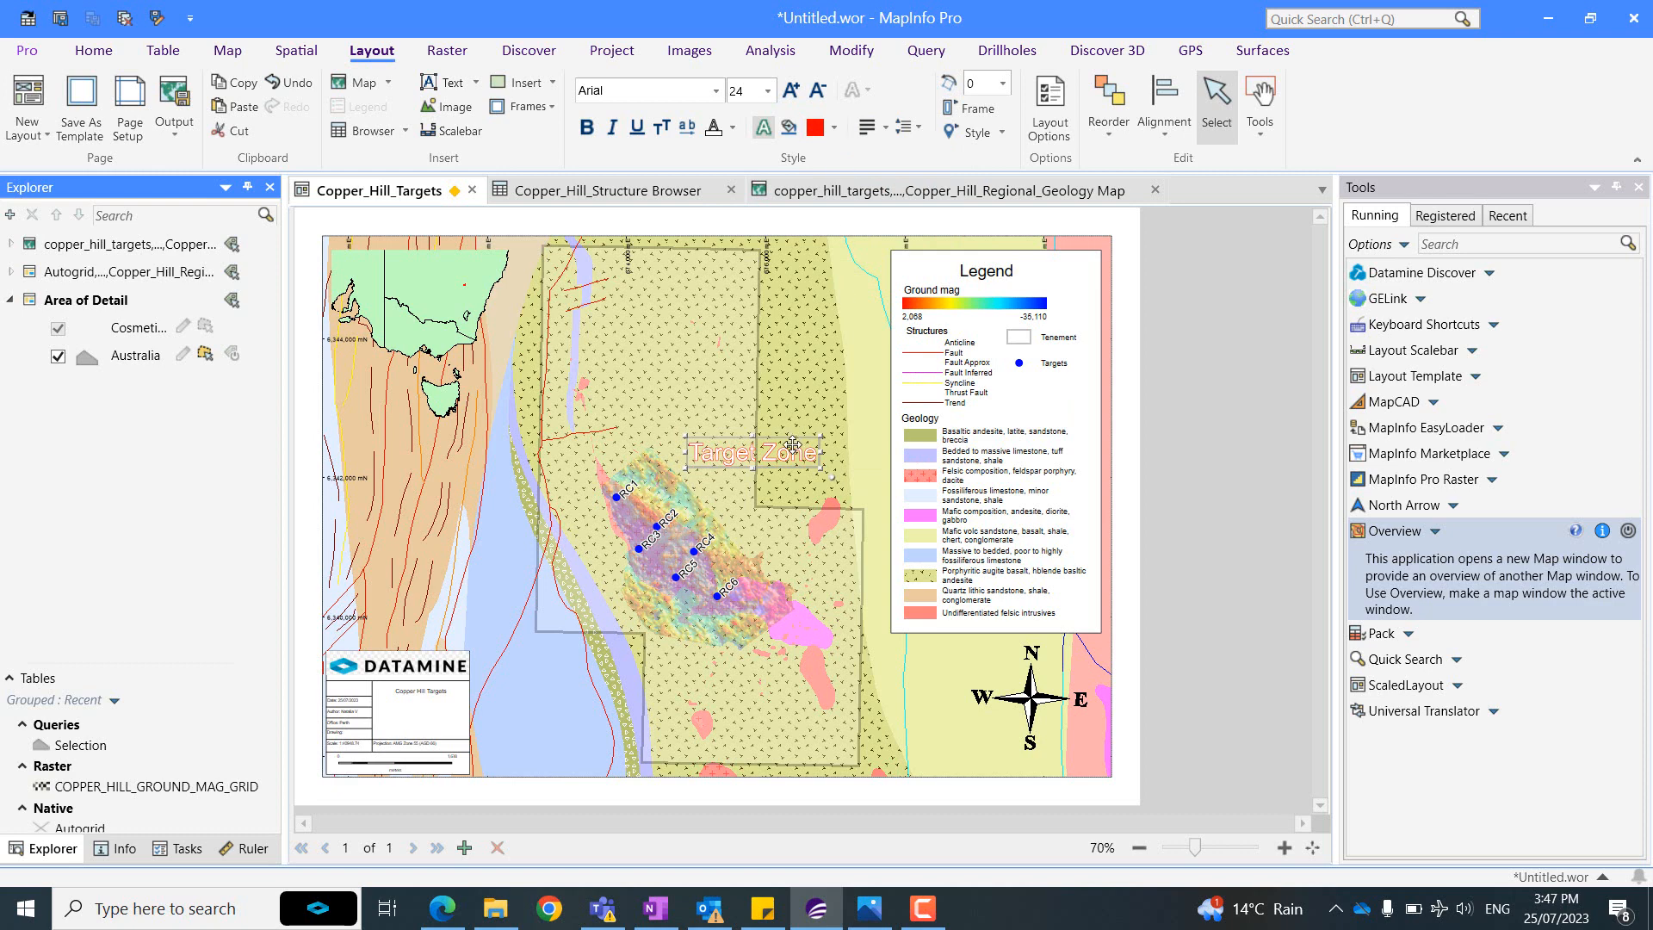
# Move the "Target Zone" label slightly up and left, and draw a straight line connecting it to target RC1.
pyautogui.moveTo(792, 445)
pyautogui.mouseDown()
pyautogui.moveTo(758, 433)
pyautogui.moveTo(783, 432)
pyautogui.mouseUp()
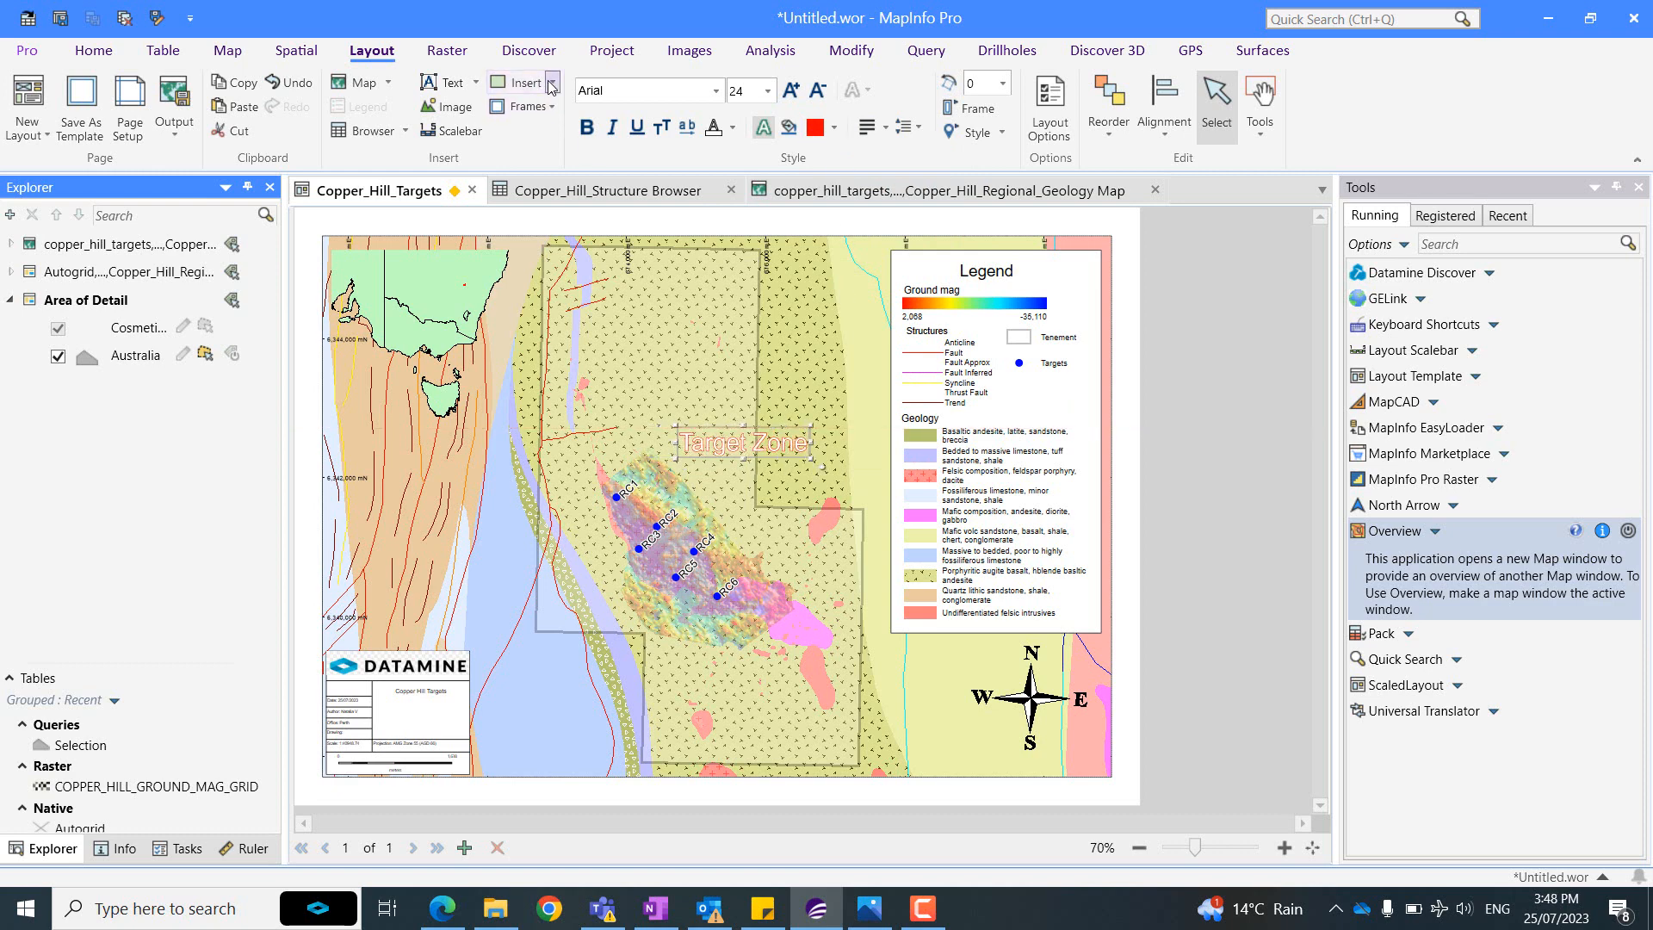
pyautogui.click(521, 82)
pyautogui.click(509, 219)
pyautogui.moveTo(616, 479); pyautogui.dragTo(673, 443)
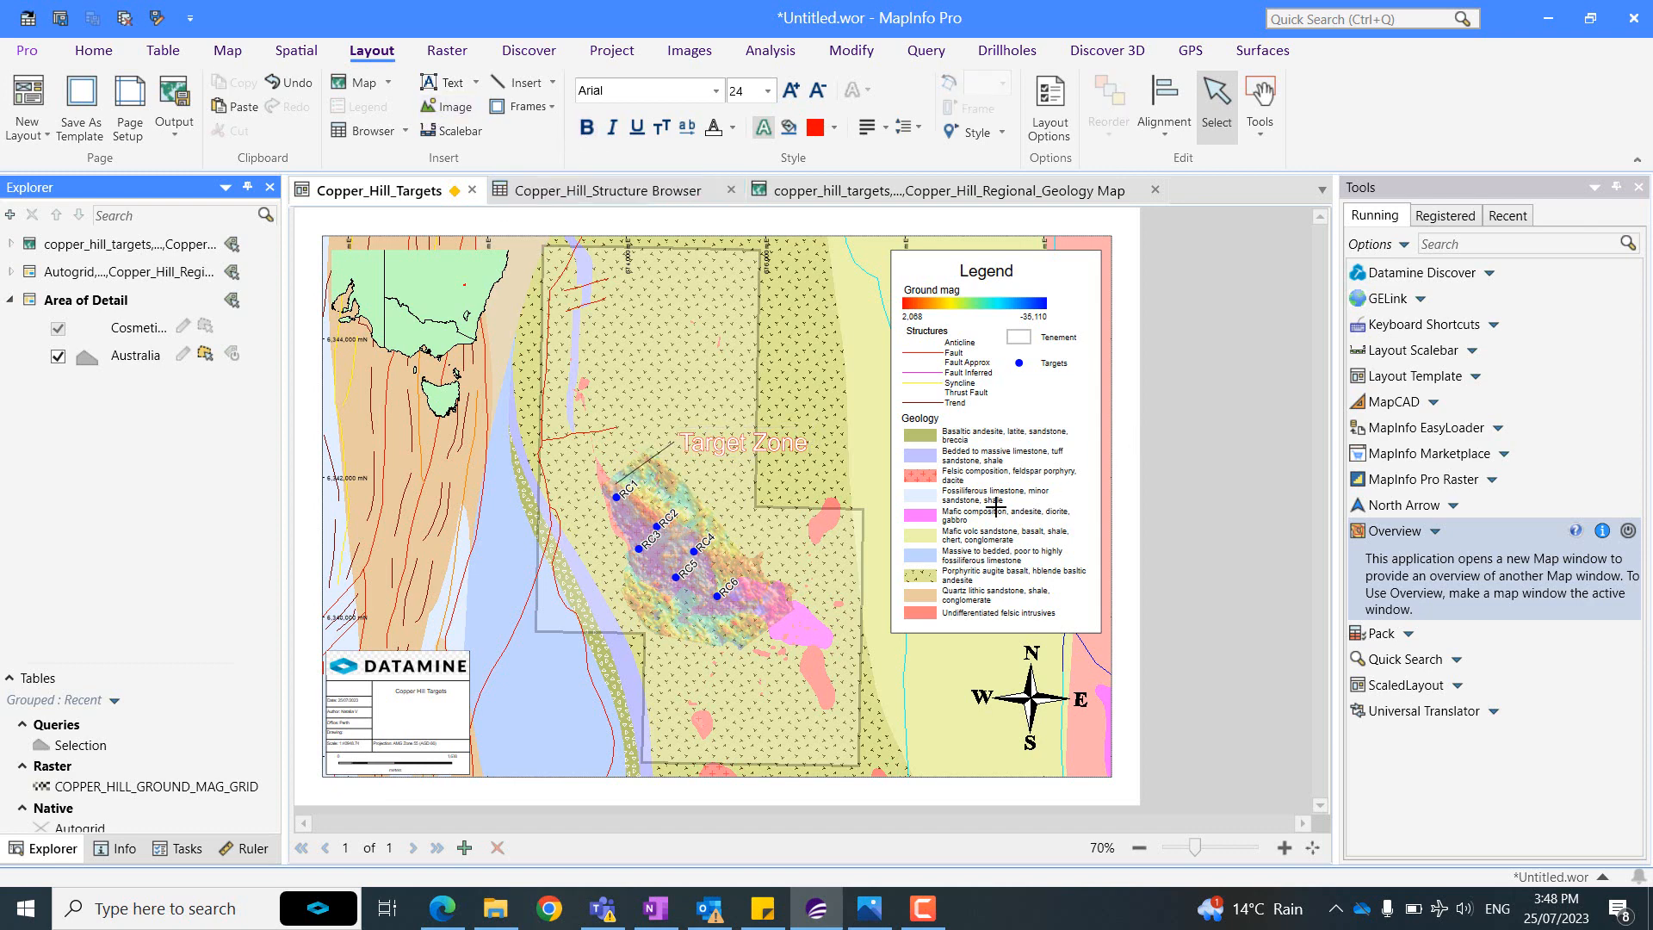
# Change the line style color of the new leader line to red through its frame properties.
pyautogui.click(656, 461)
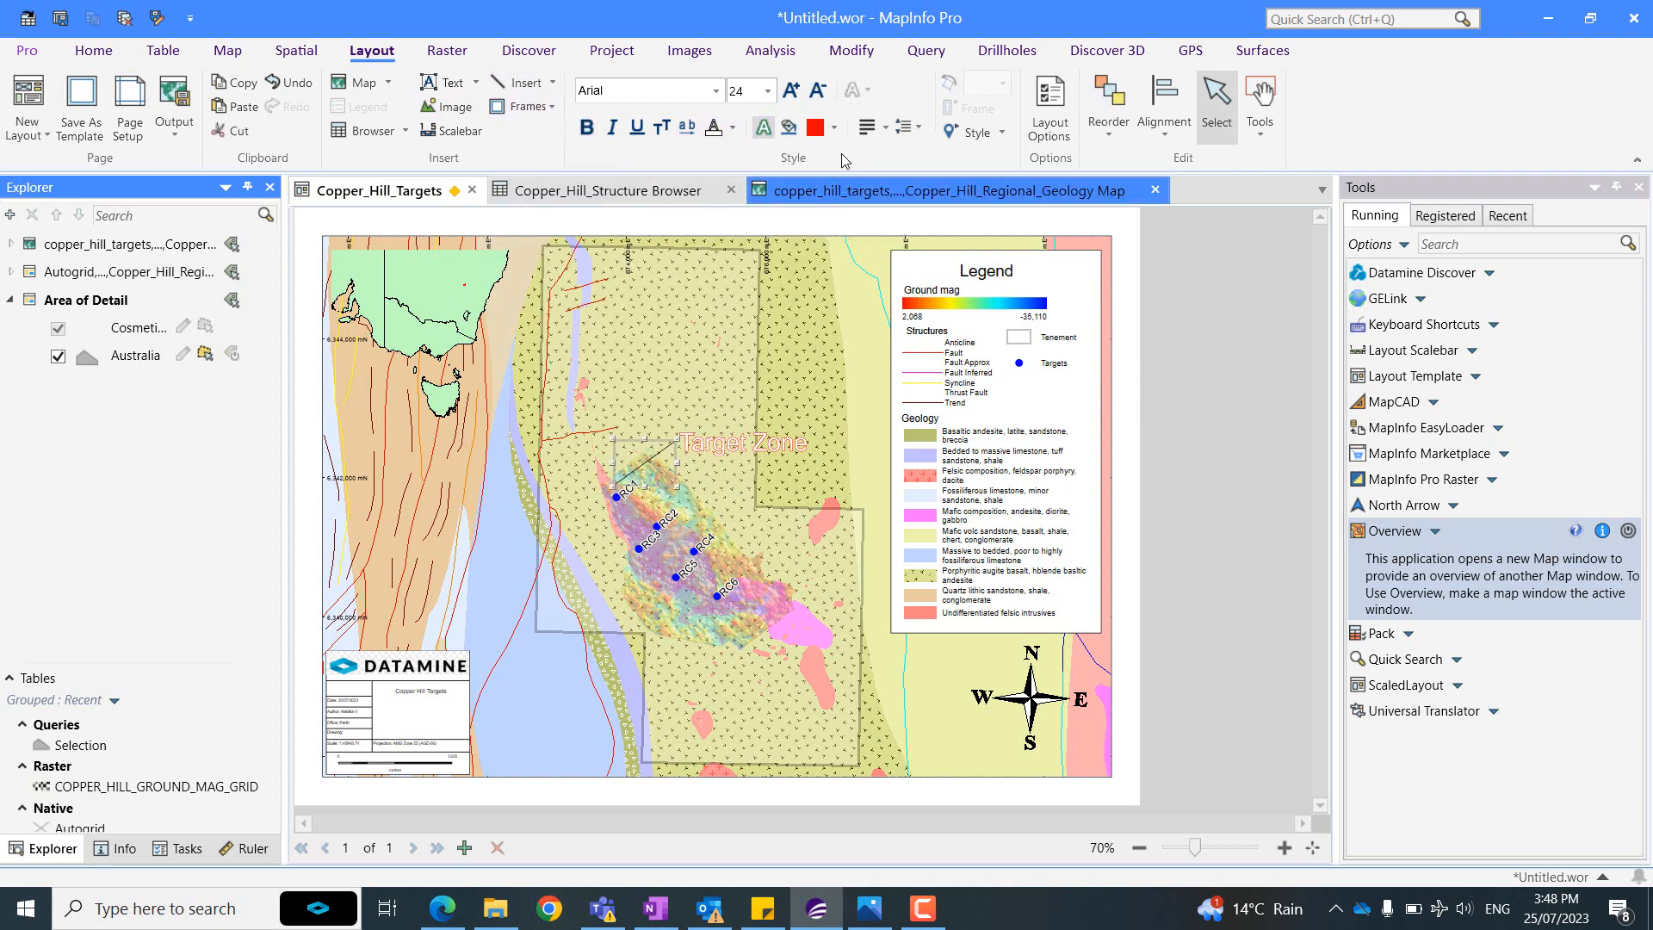
pyautogui.rightClick(649, 463)
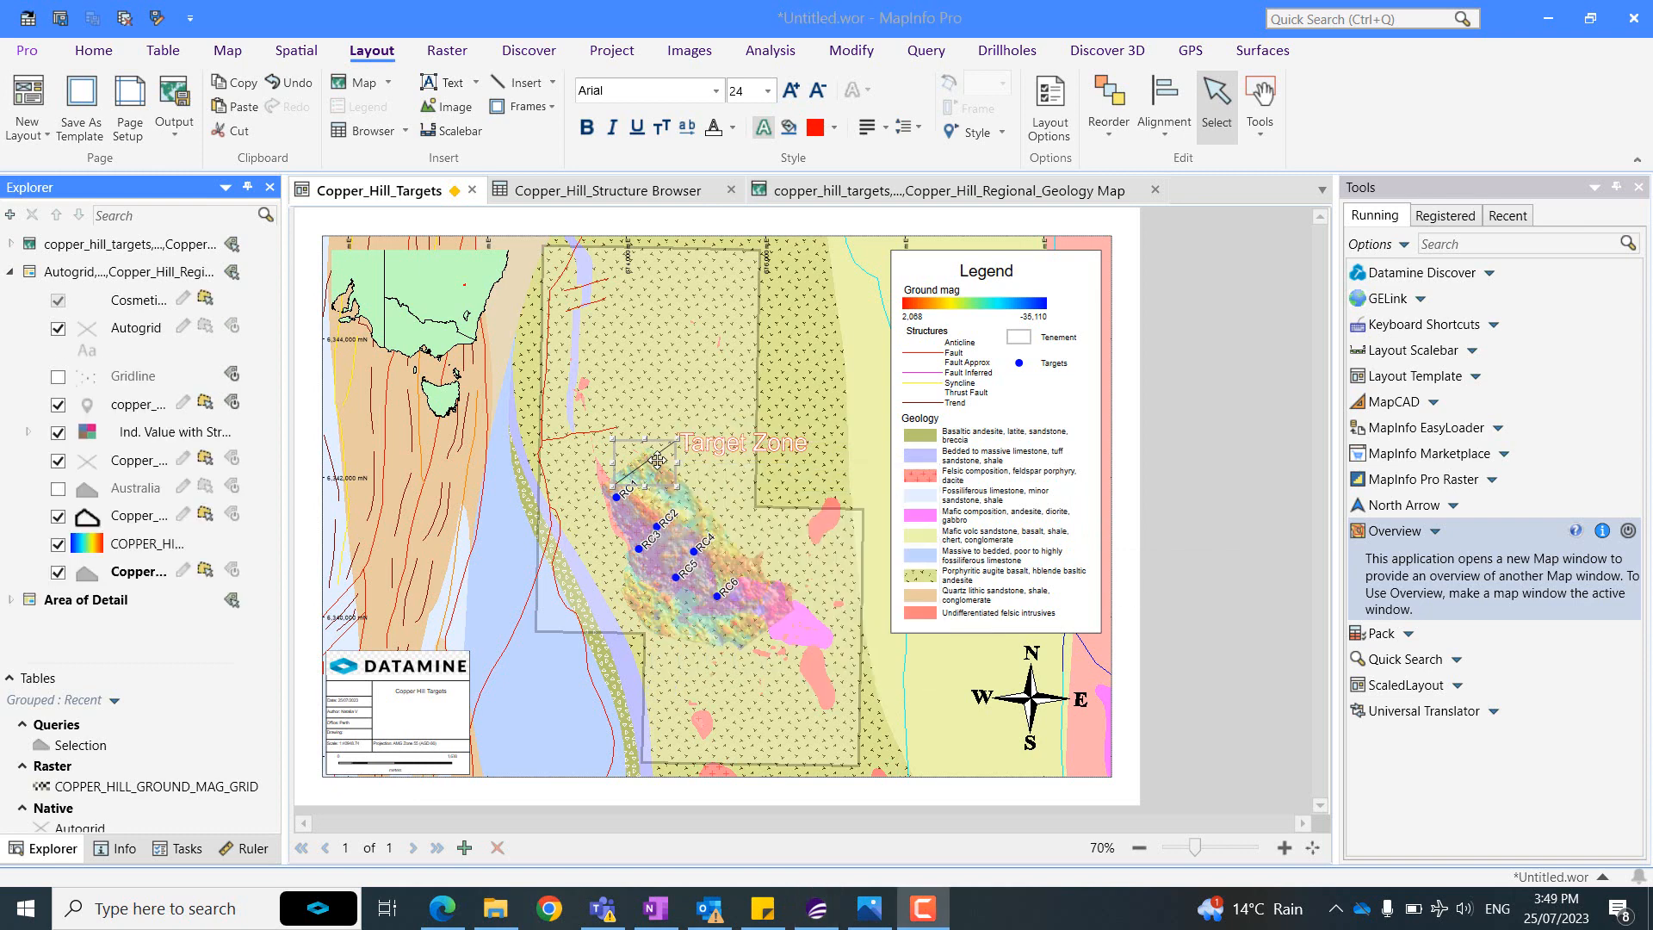
pyautogui.rightClick(656, 460)
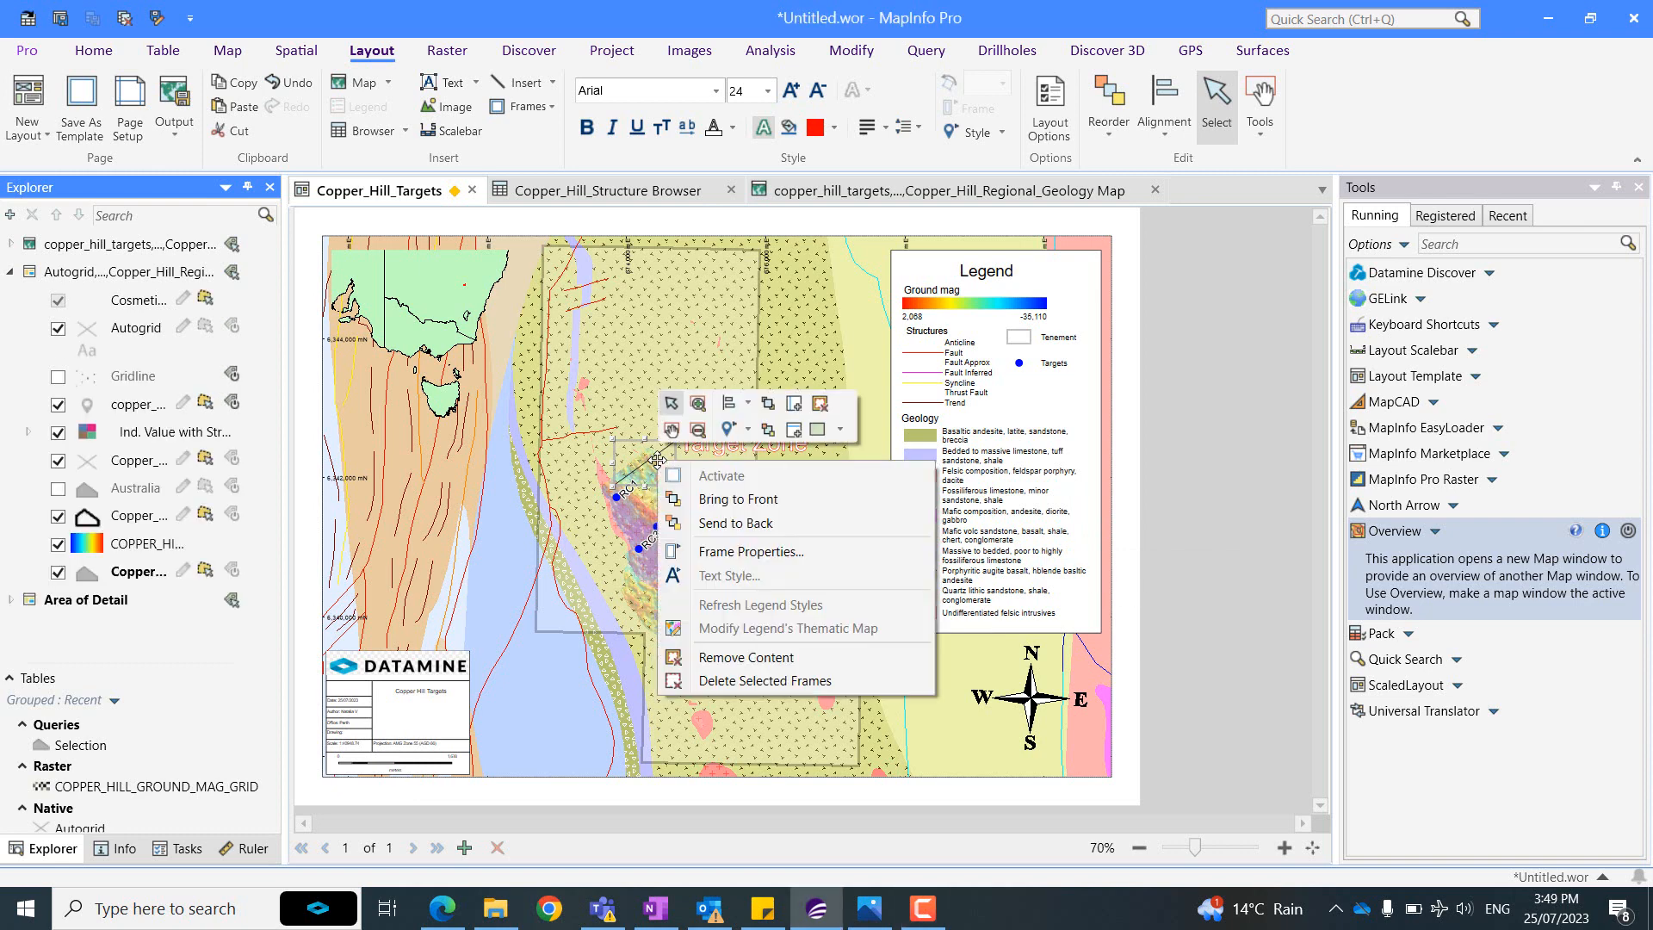
pyautogui.click(701, 551)
pyautogui.click(702, 498)
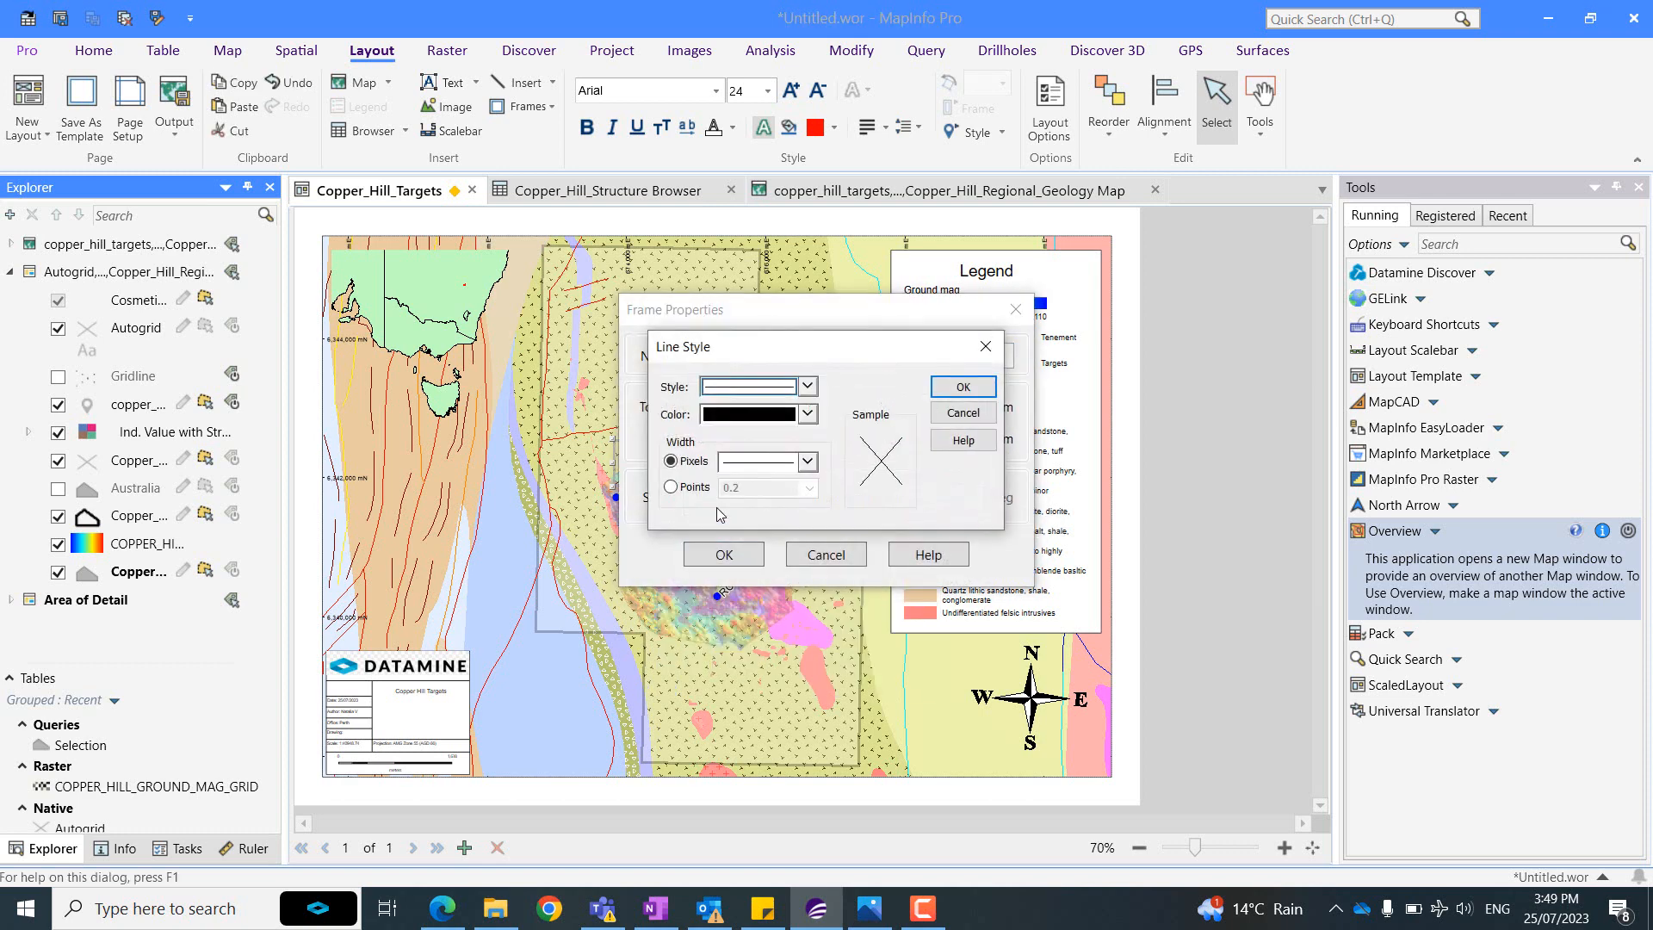
pyautogui.click(807, 414)
pyautogui.click(844, 488)
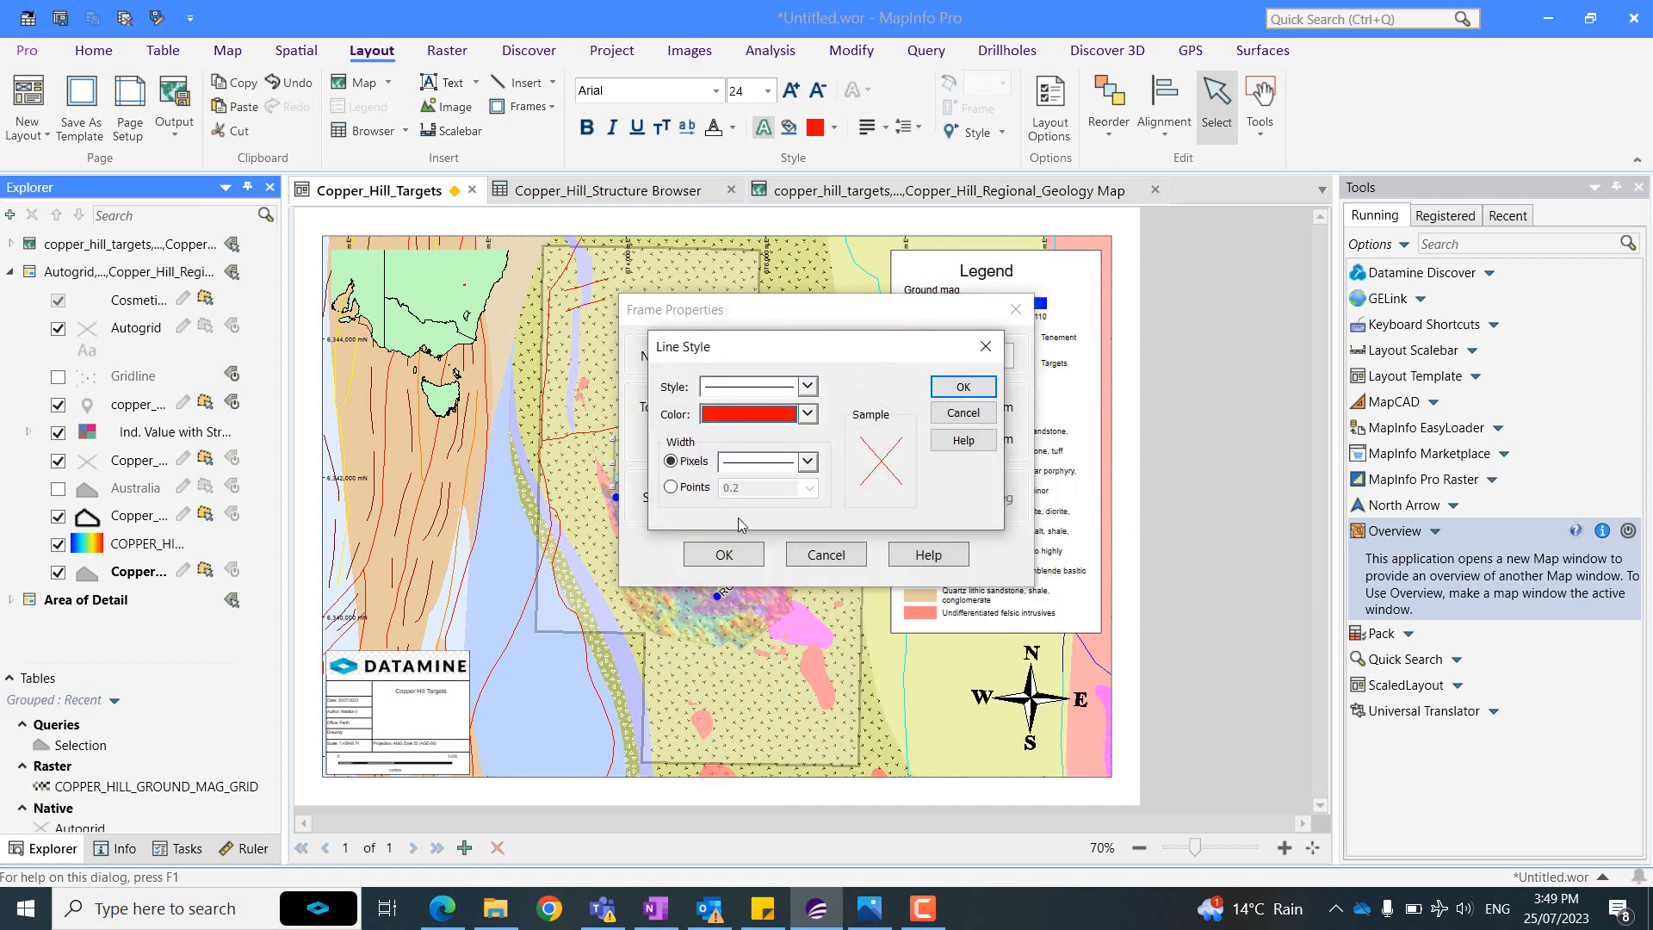
pyautogui.click(963, 386)
pyautogui.click(724, 551)
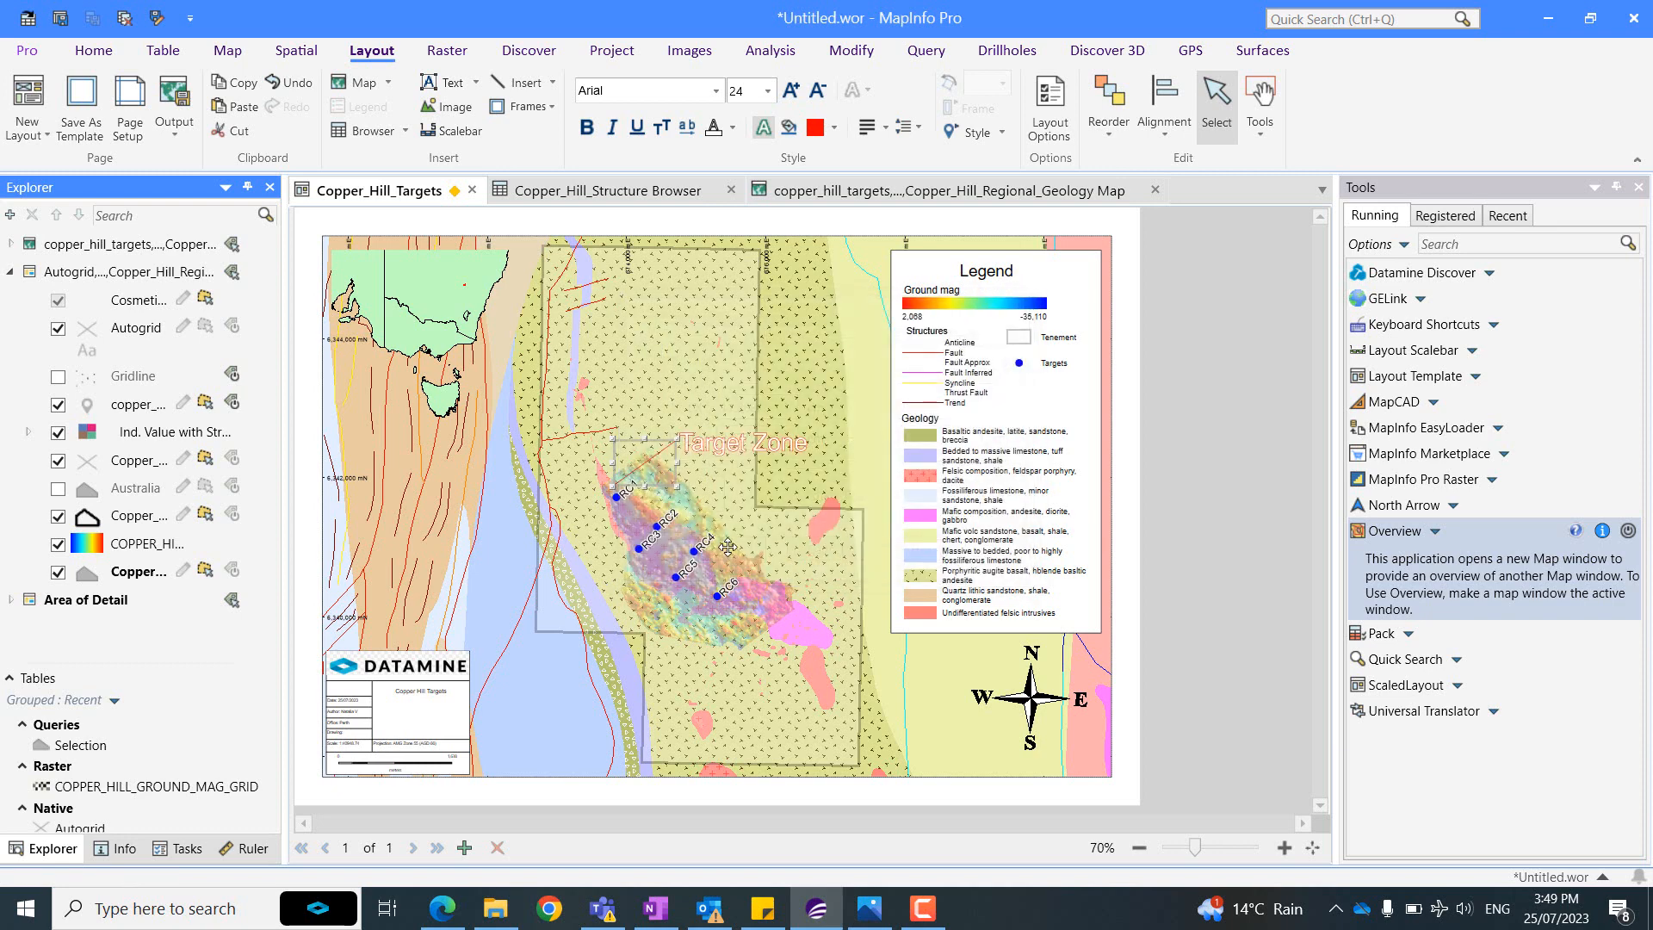
# Lower the upper end of the leader line slightly beside the "Target Zone" label.
pyautogui.click(658, 454)
pyautogui.moveTo(679, 444); pyautogui.dragTo(683, 450)
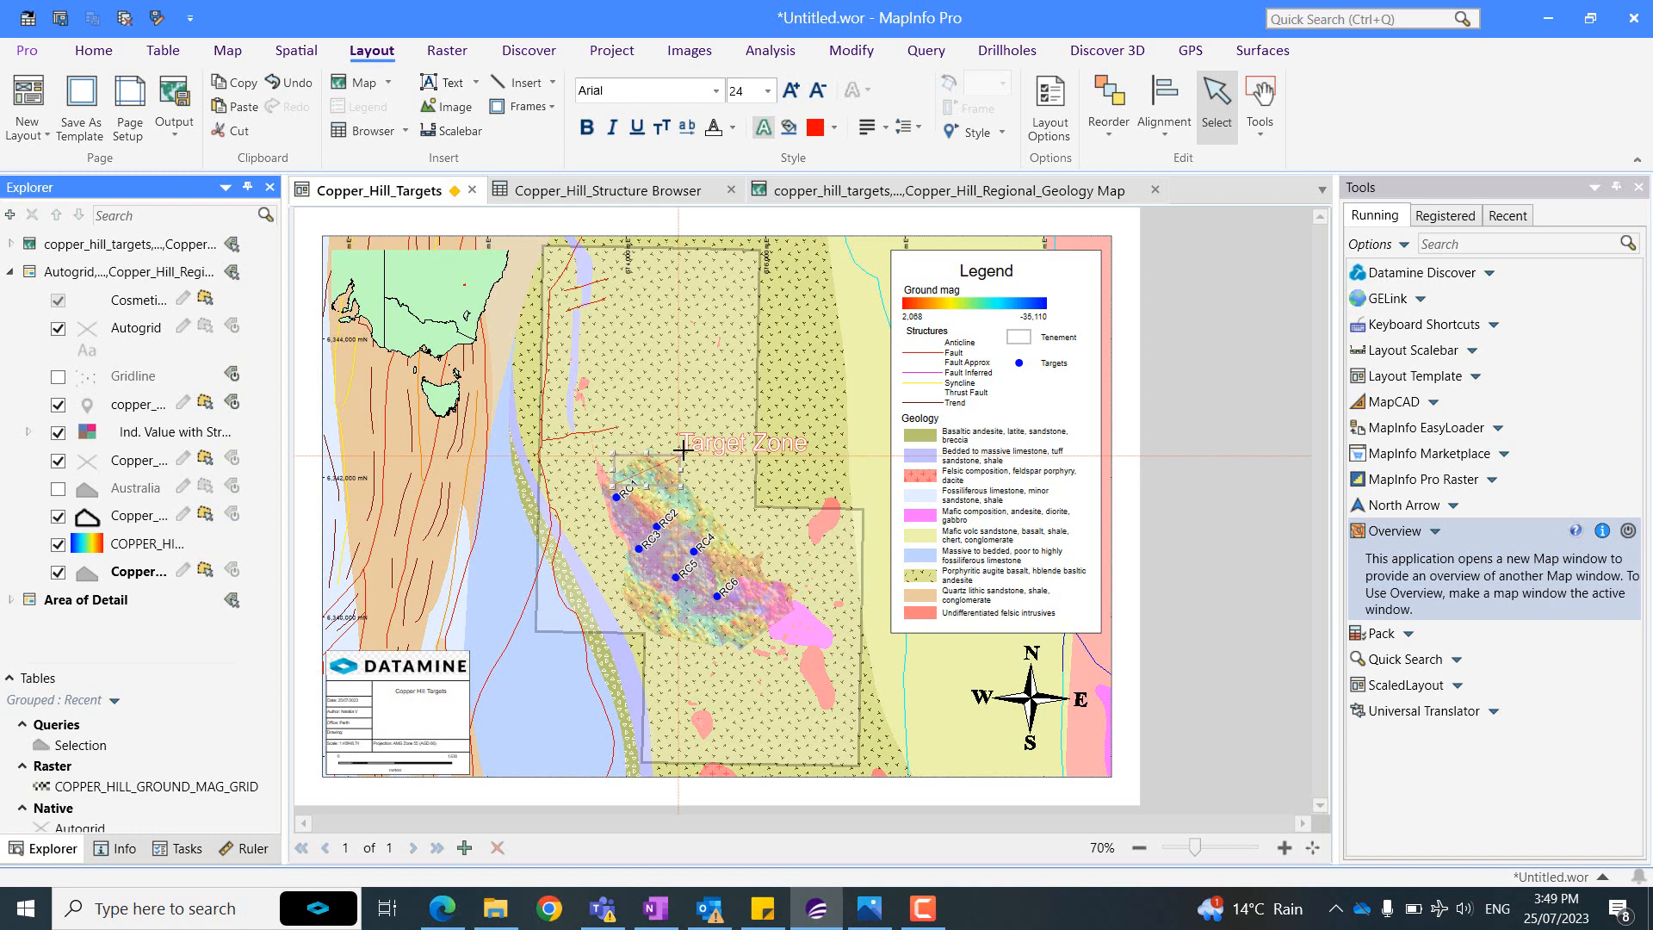
pyautogui.click(1190, 494)
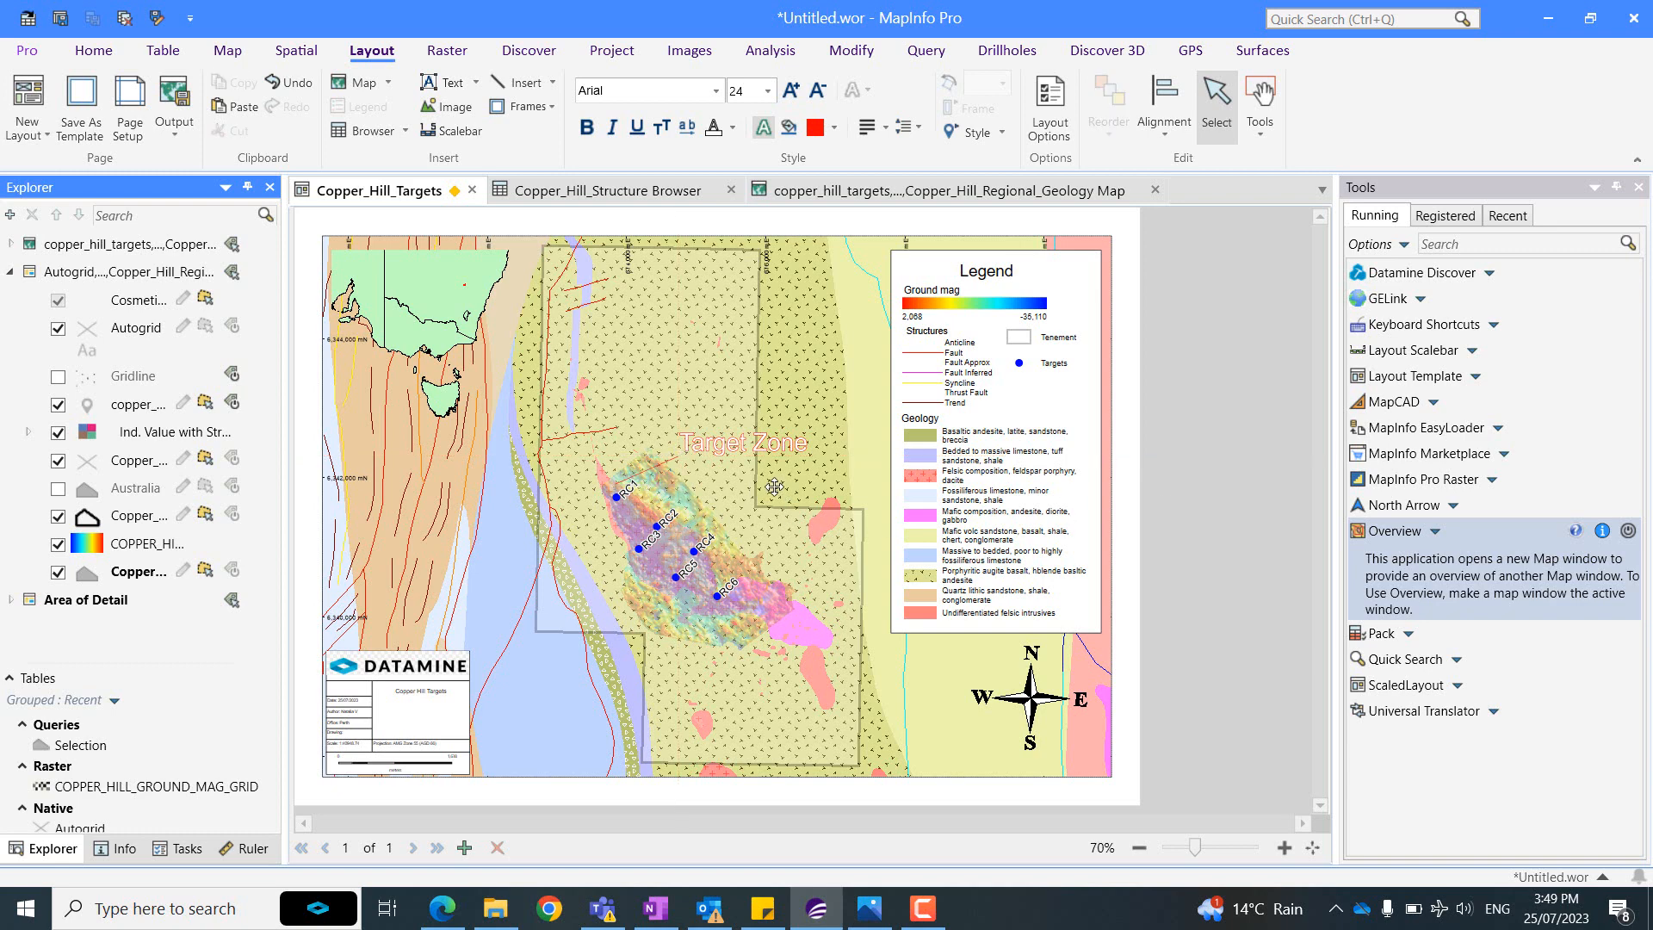
# Set the "Target Zone" label's font color to the standard red.
pyautogui.click(782, 437)
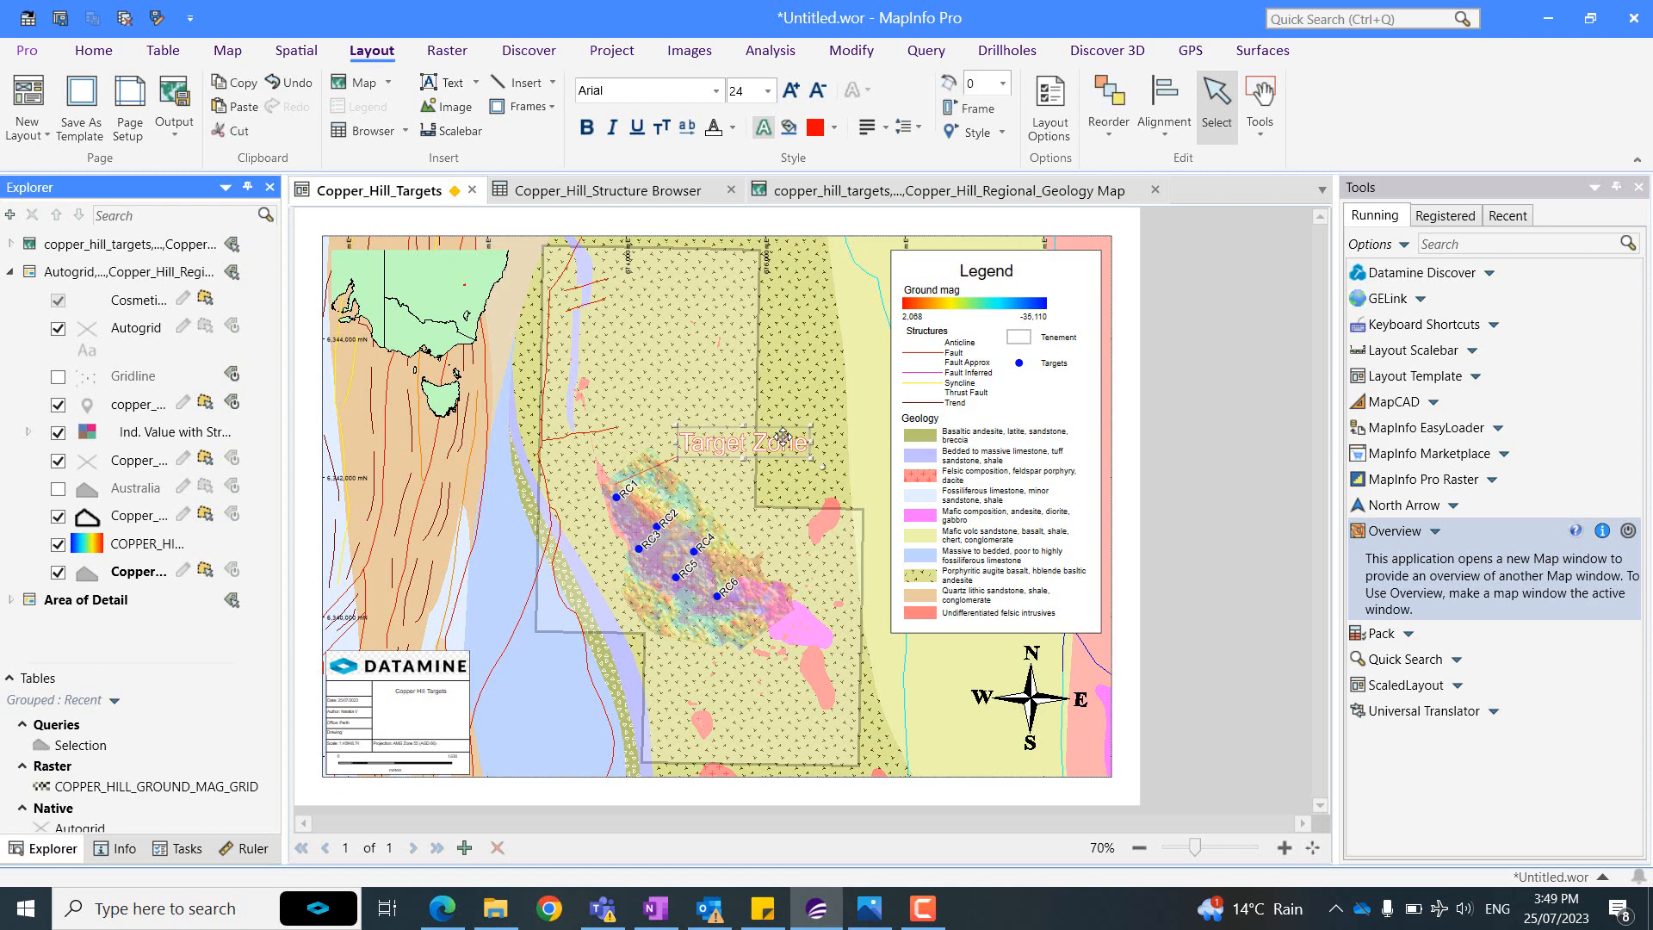
pyautogui.click(733, 127)
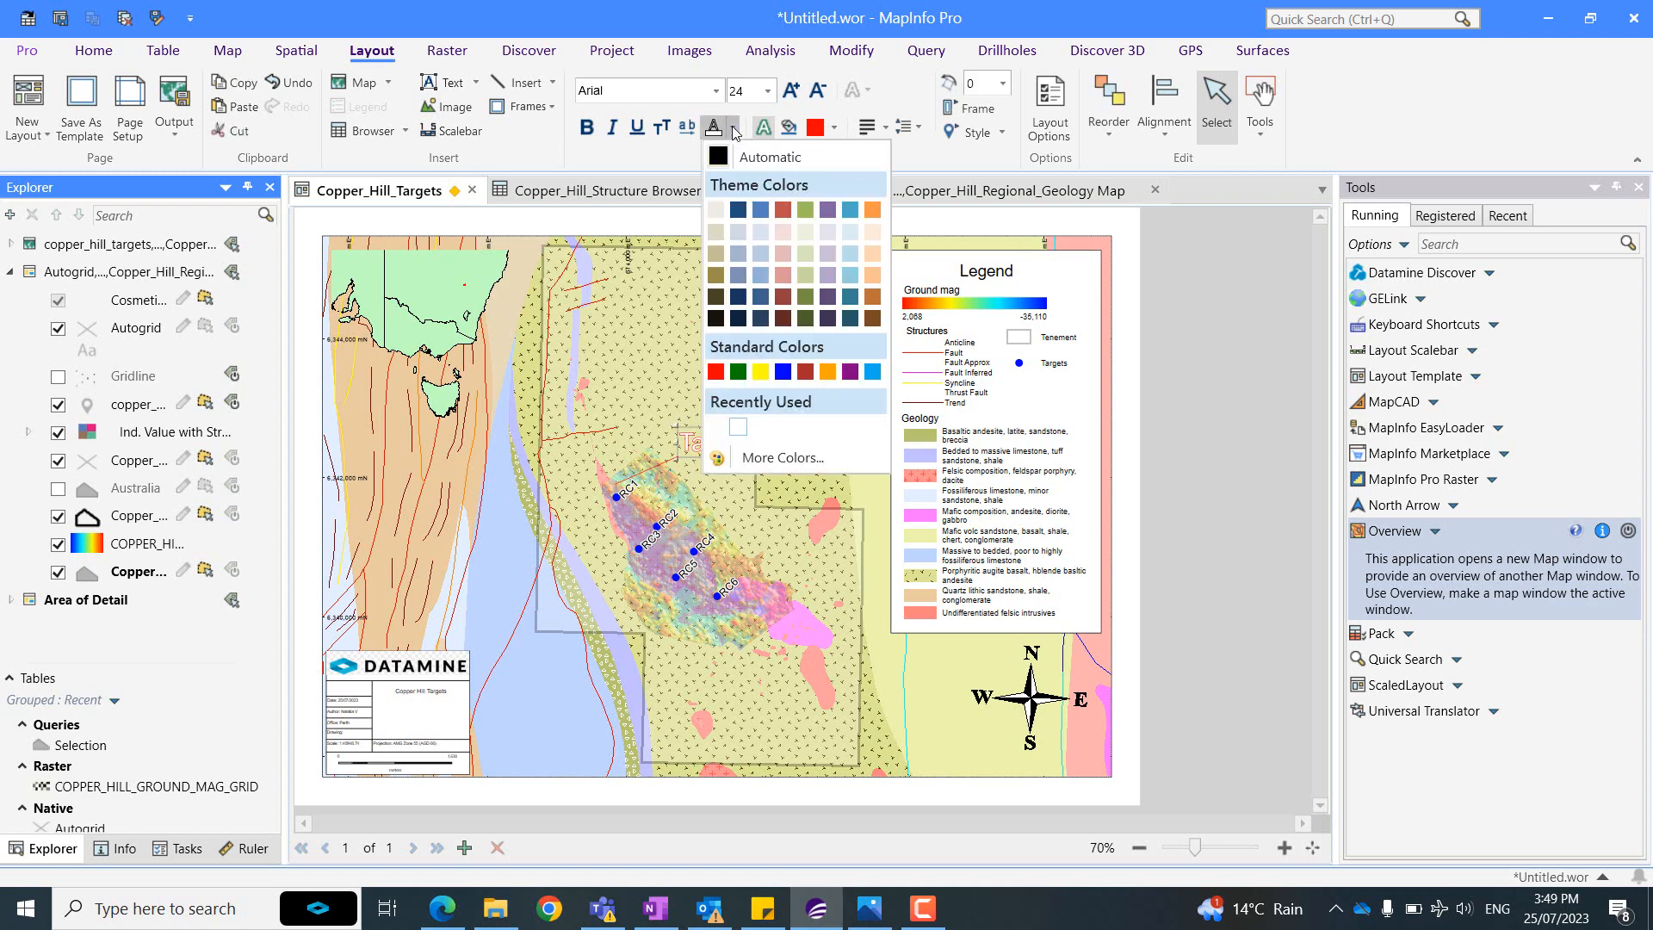
pyautogui.click(715, 371)
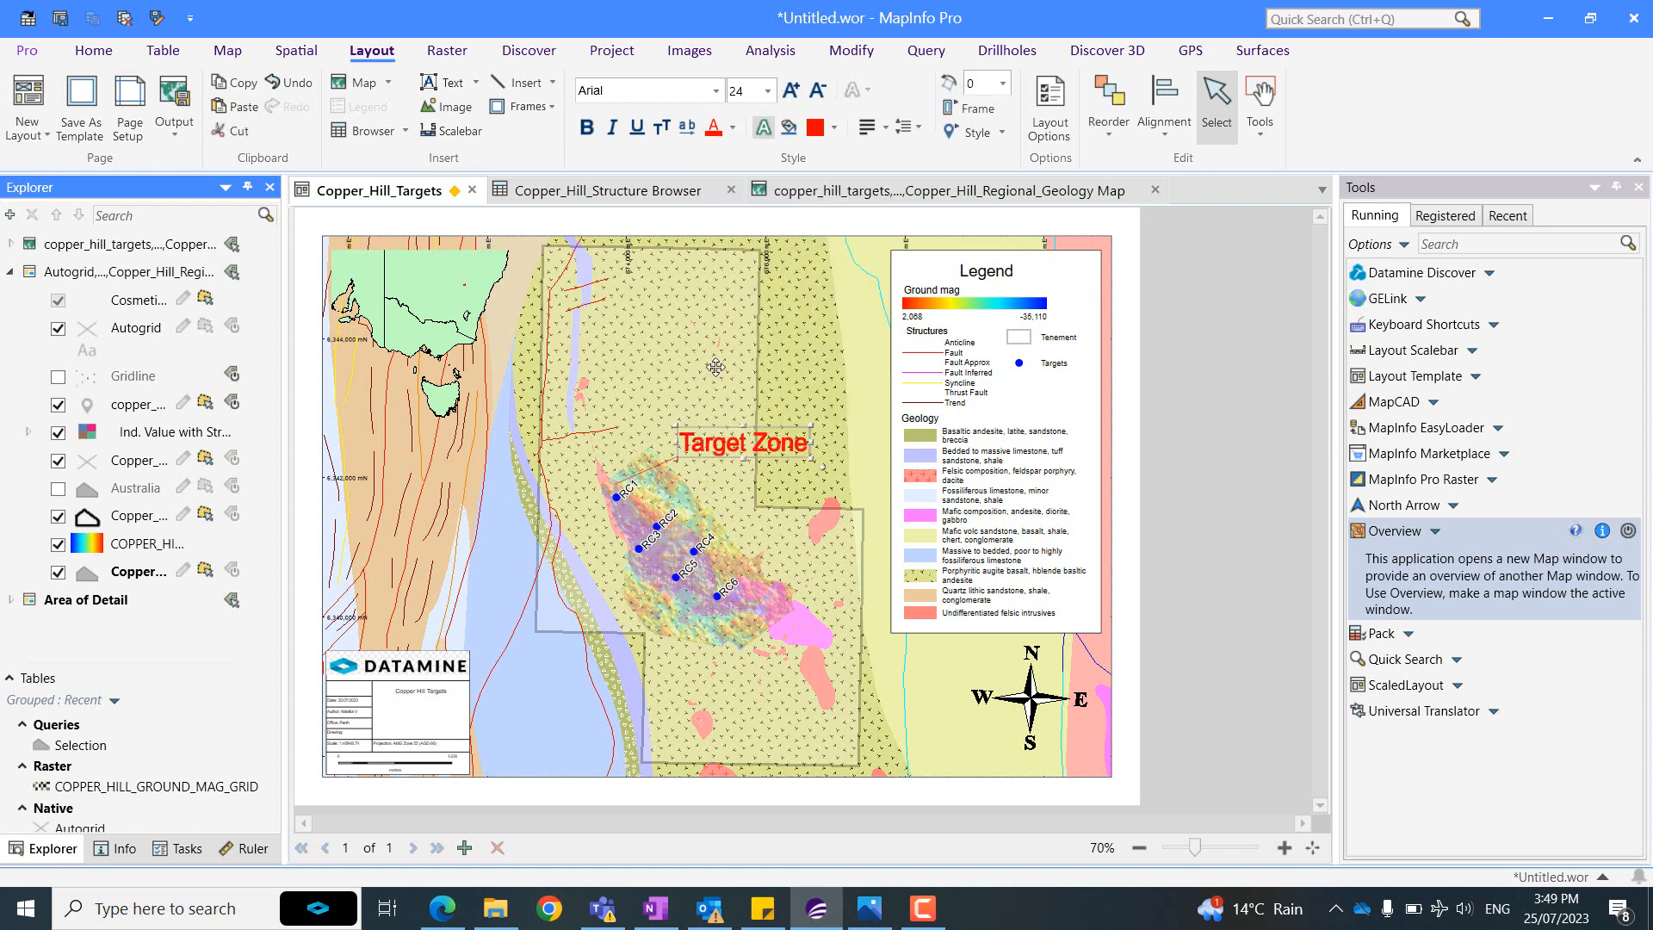
pyautogui.click(1202, 477)
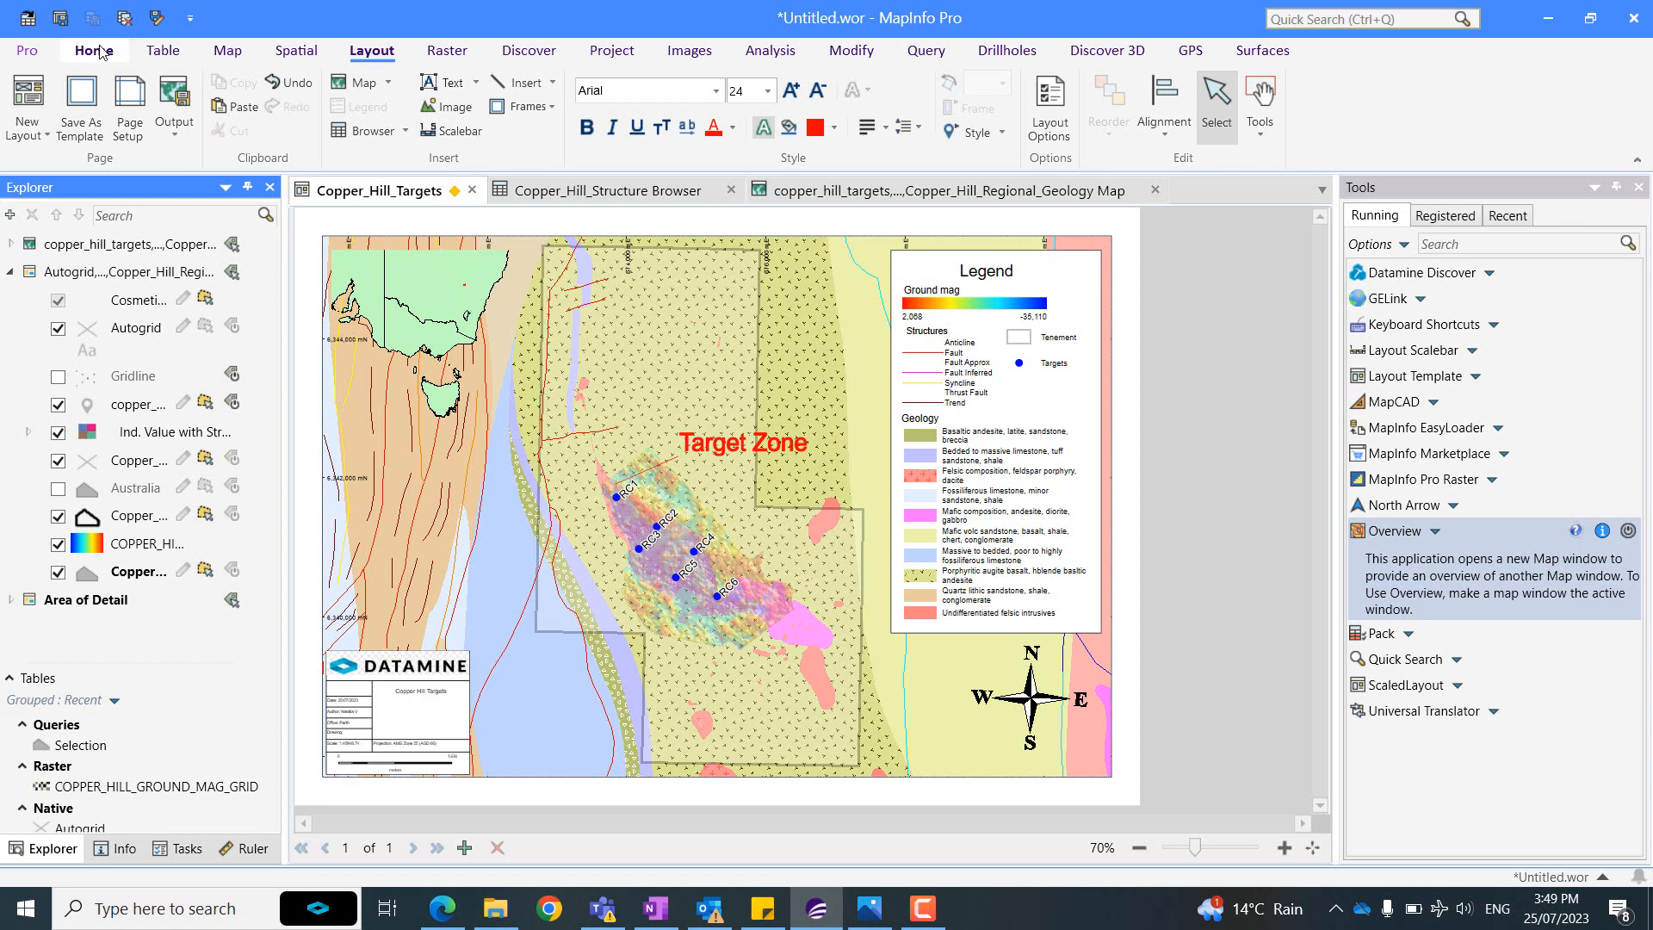
pyautogui.click(227, 53)
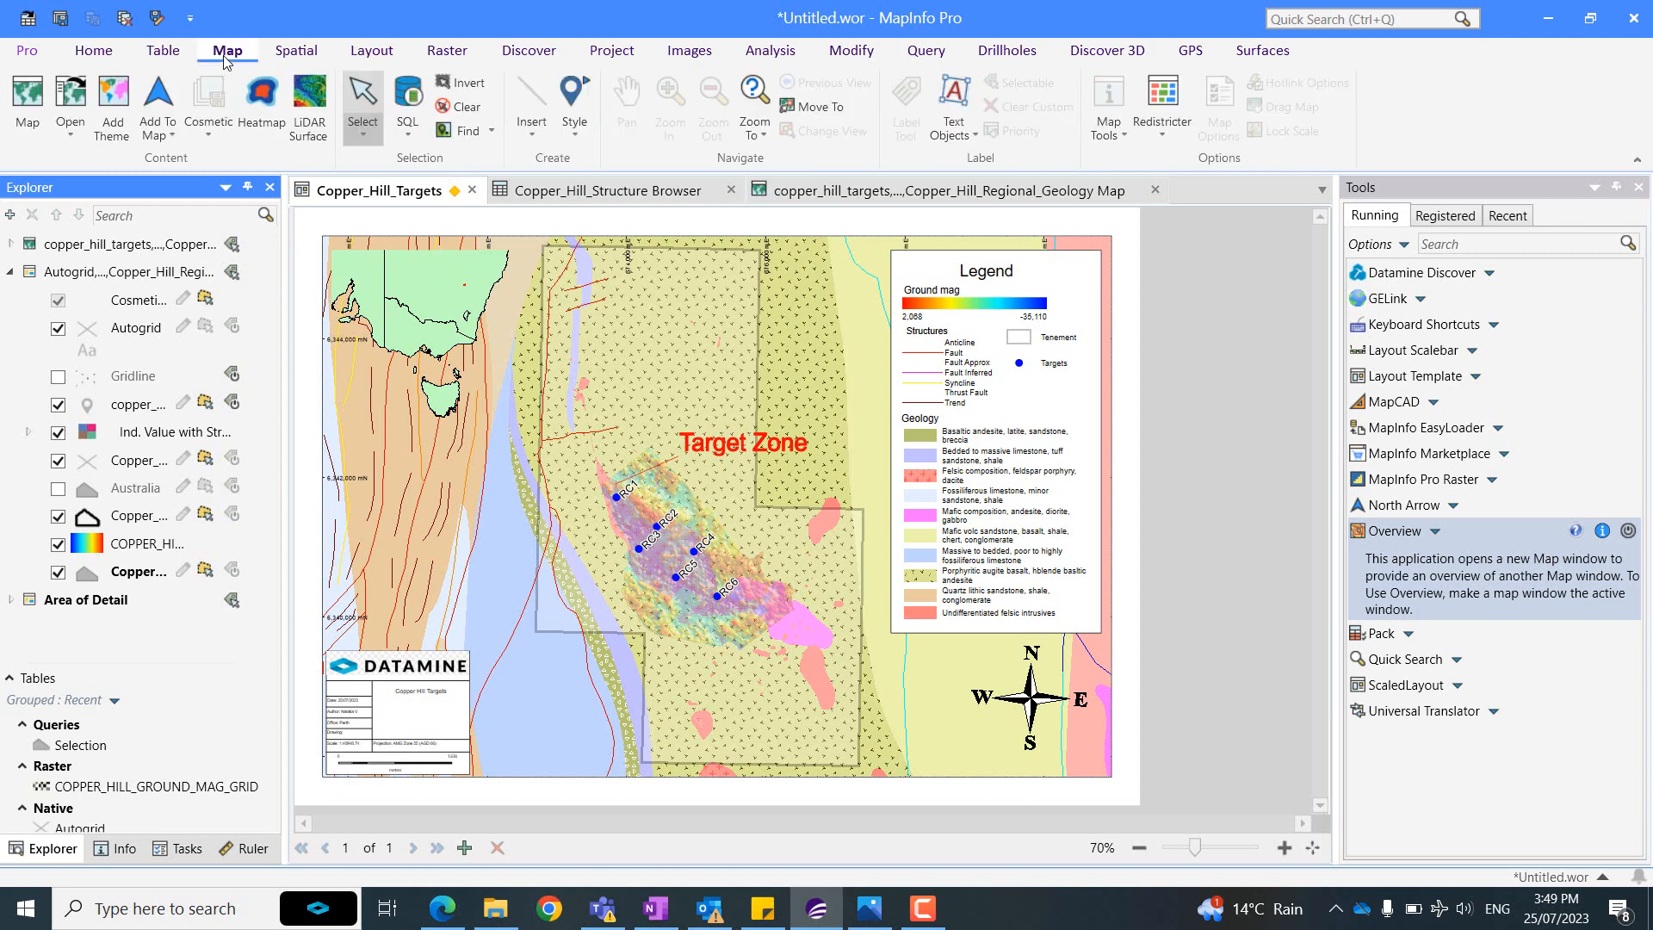
pyautogui.click(375, 63)
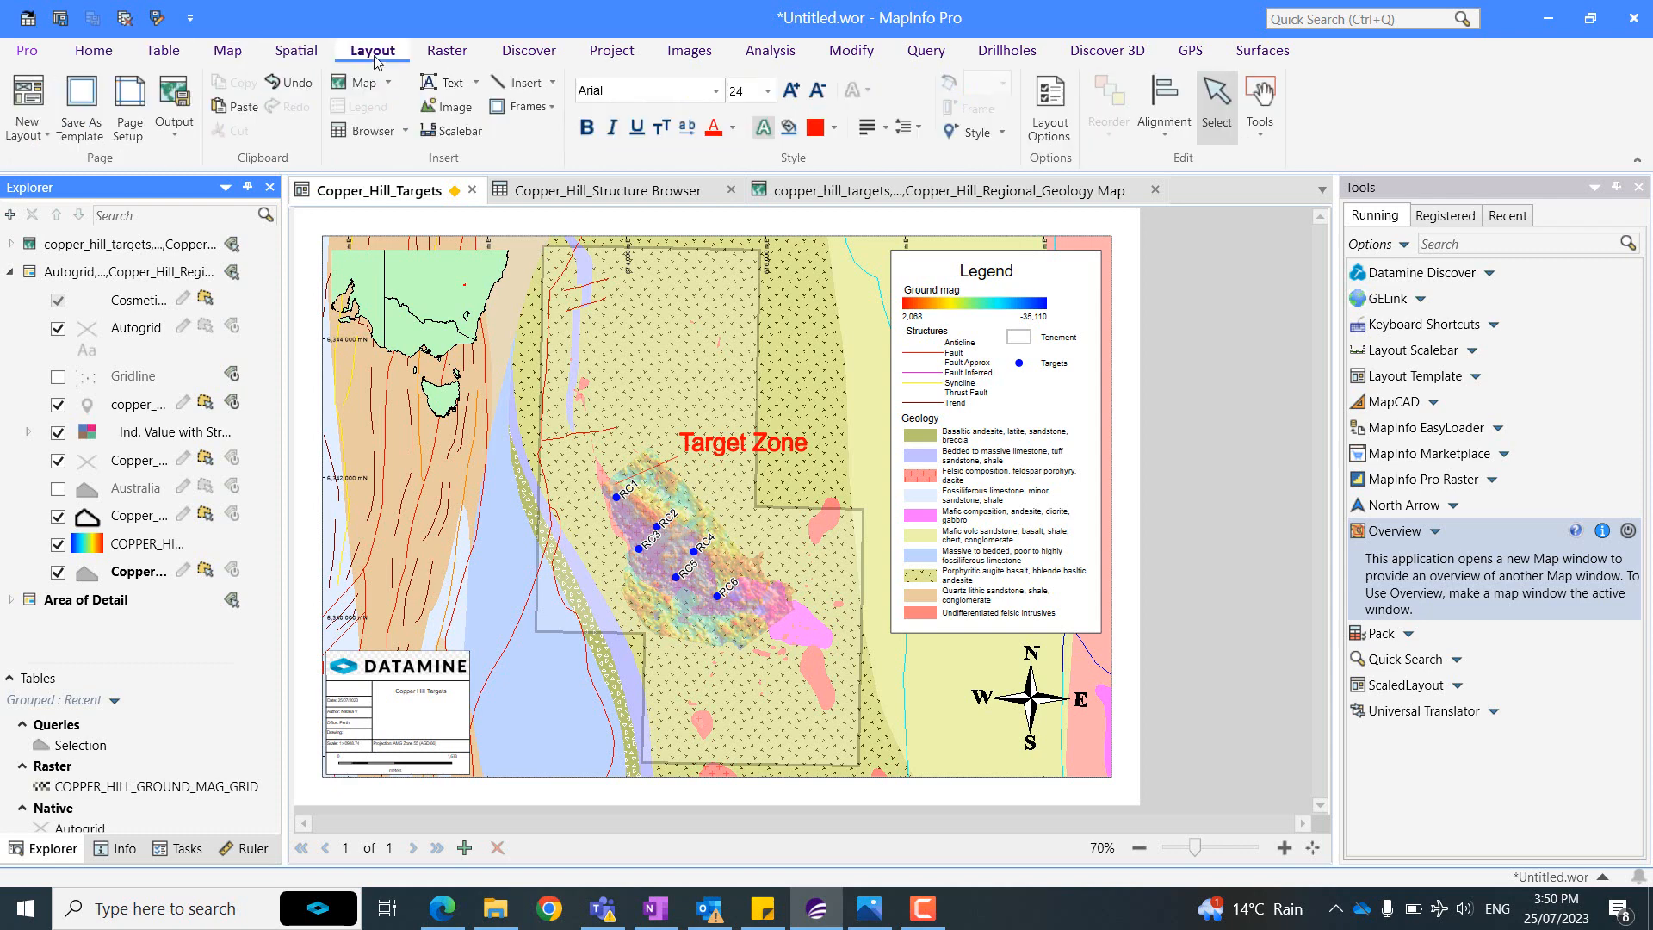
pyautogui.click(179, 138)
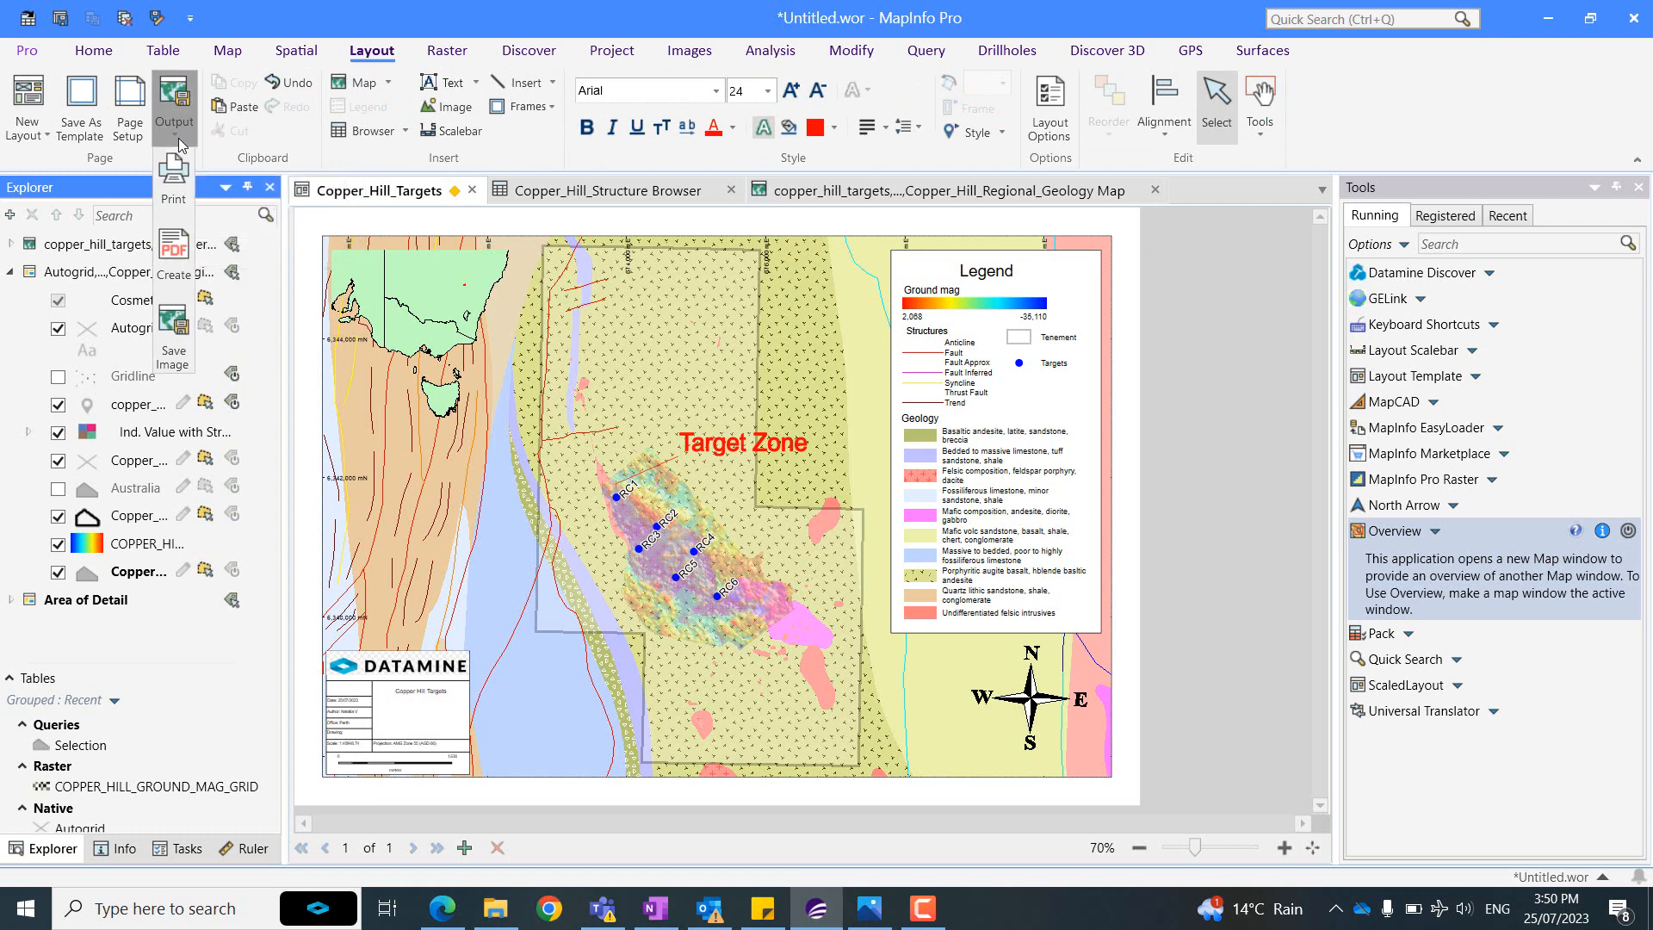
pyautogui.click(88, 56)
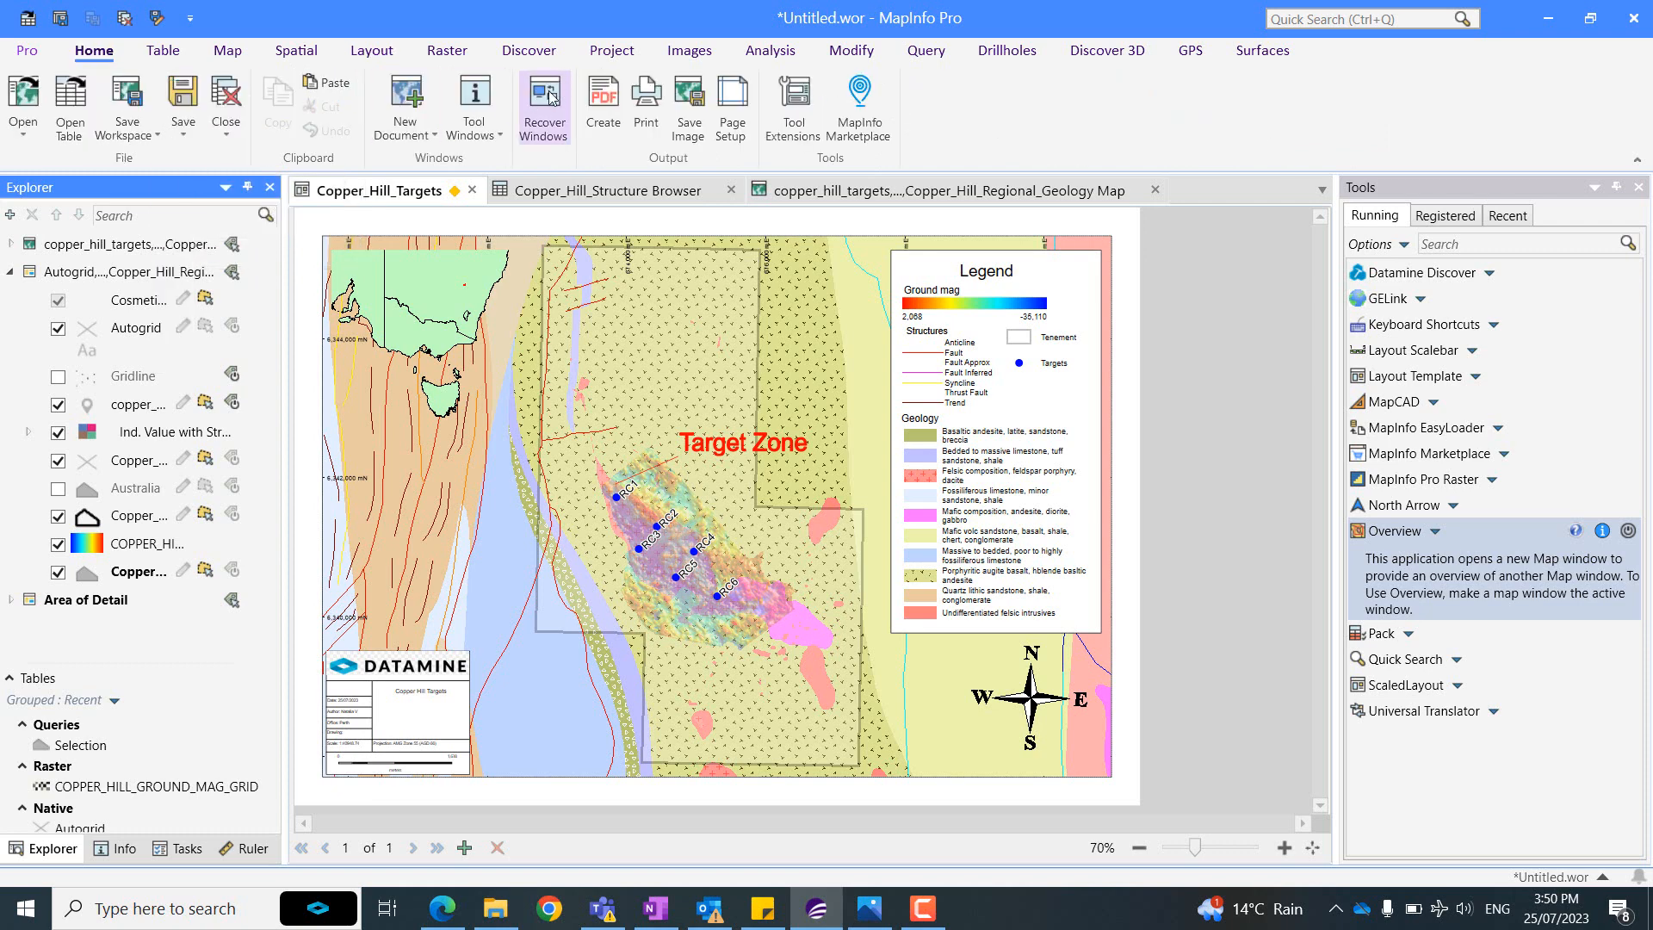
pyautogui.click(391, 54)
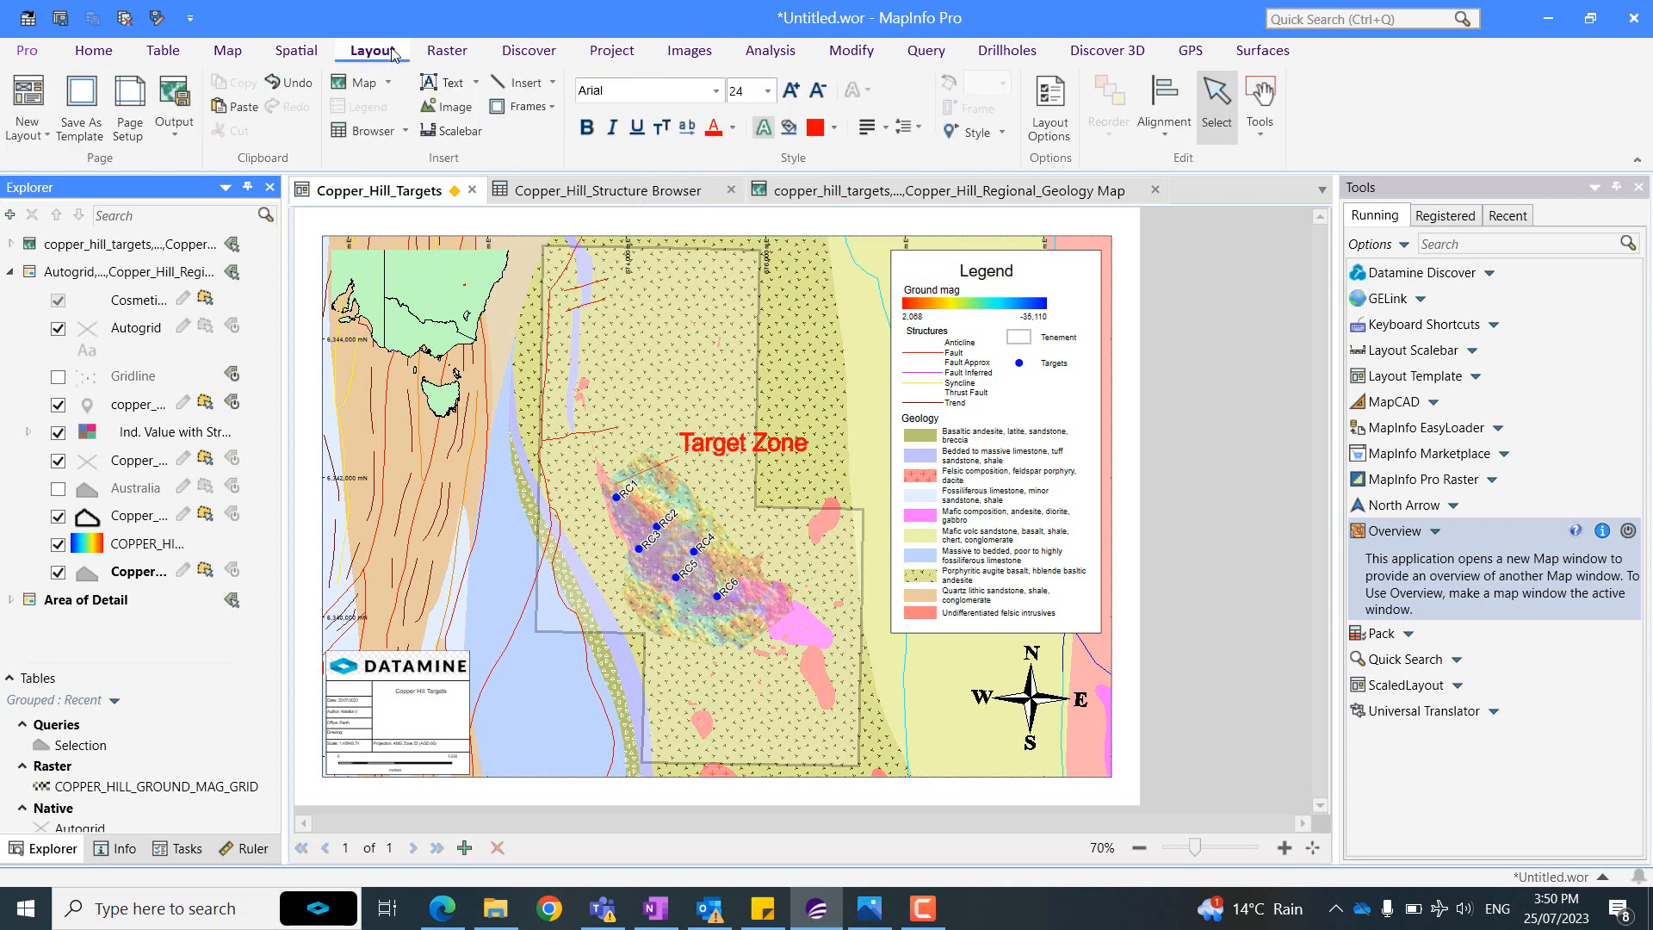
# Export the layout to PDF as Copper_Hill_Targets in the DATAMINE TRAINING 2023 folder on the Desktop.
pyautogui.click(195, 137)
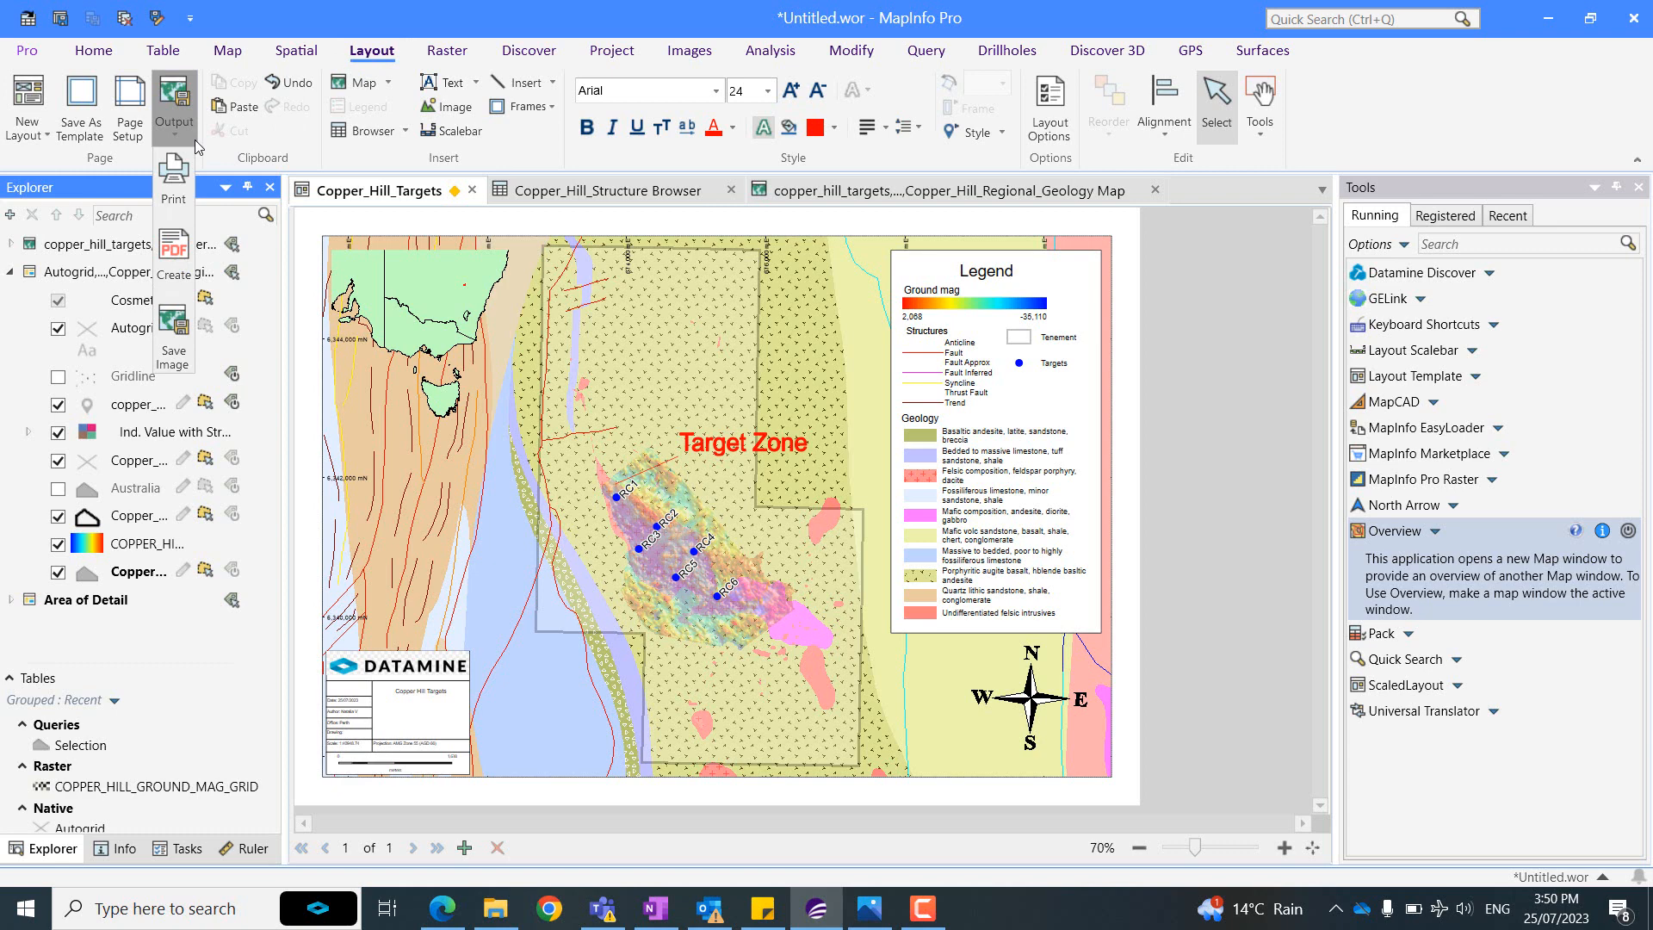
pyautogui.click(169, 251)
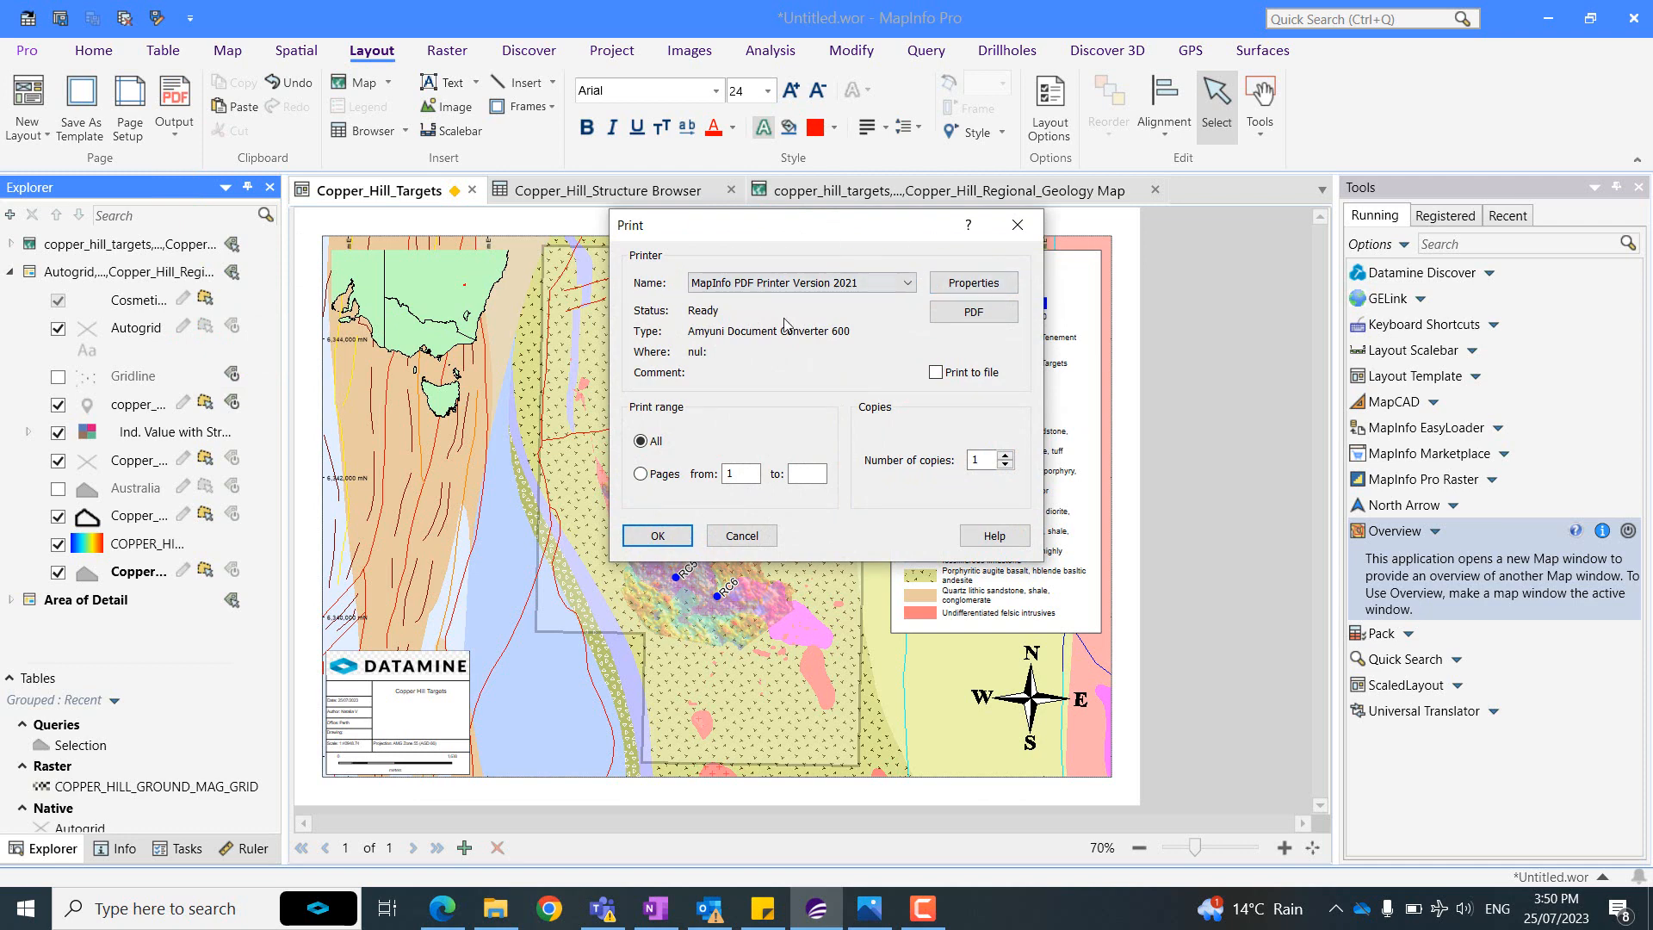
pyautogui.click(680, 537)
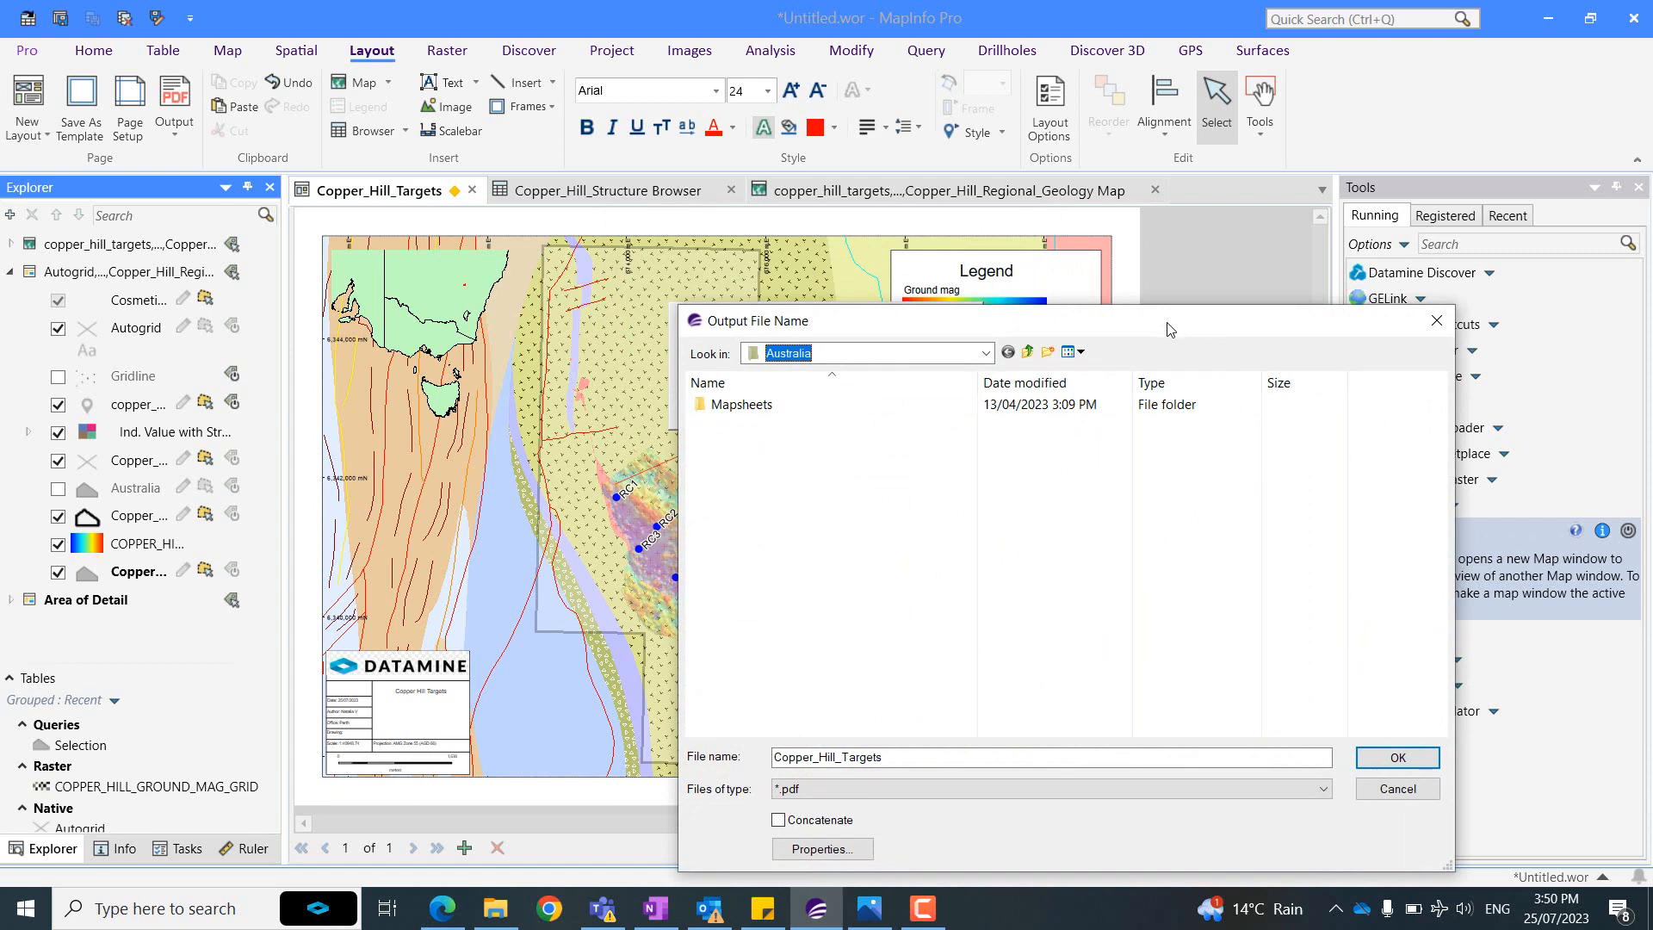
pyautogui.moveTo(1163, 328); pyautogui.dragTo(936, 206)
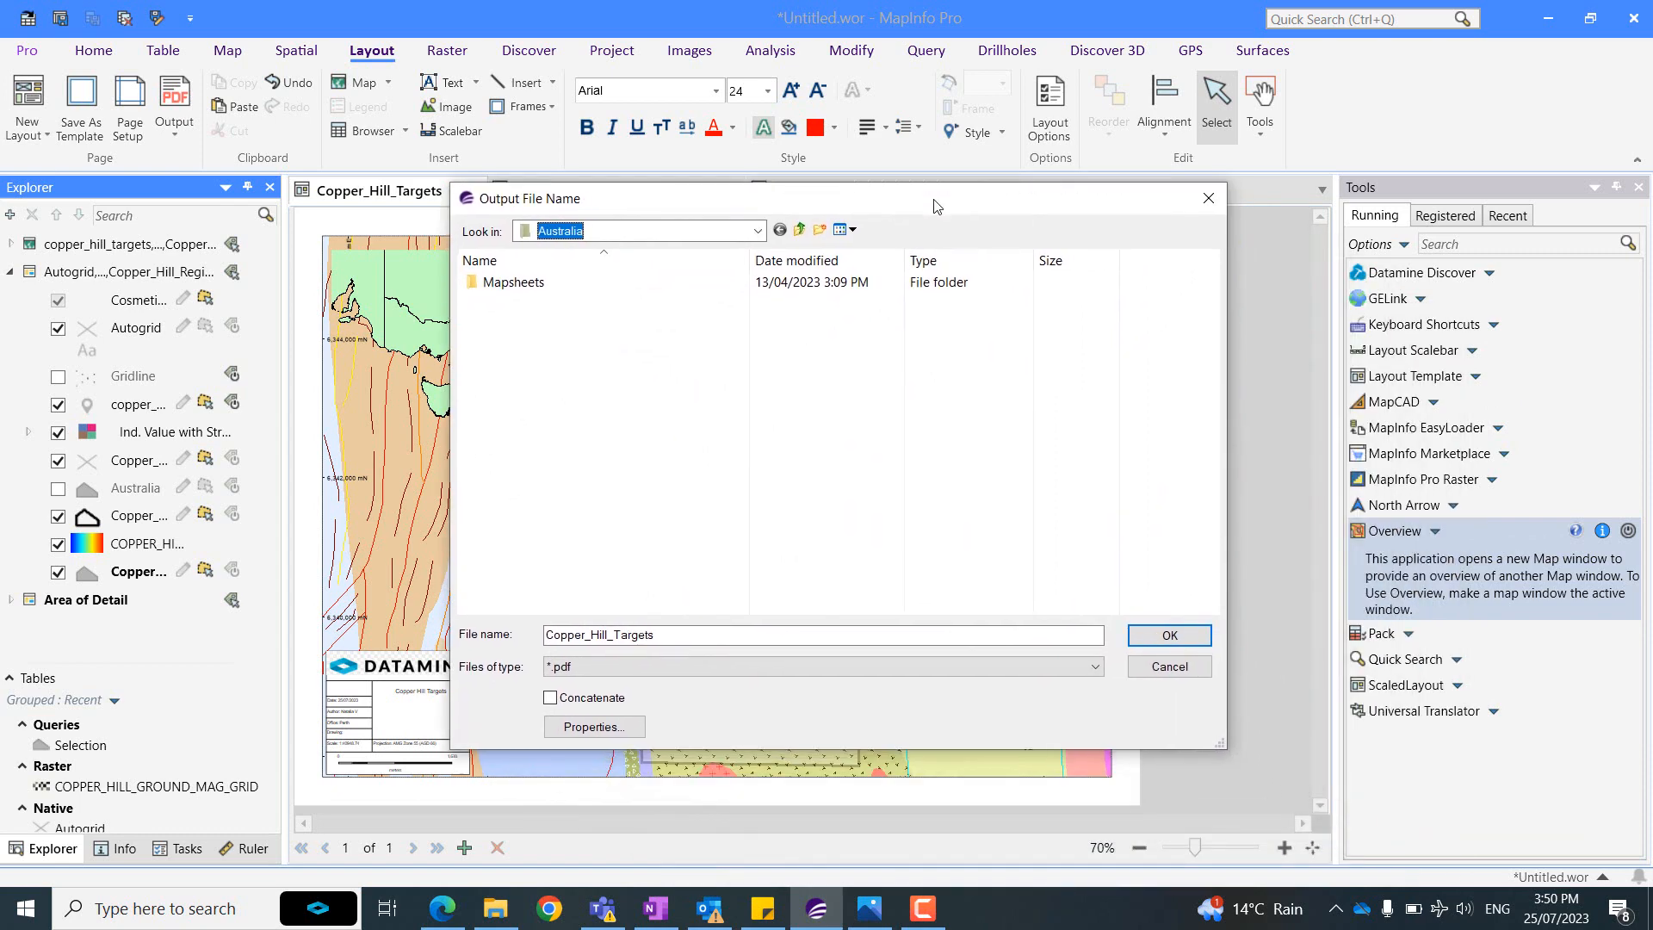
pyautogui.click(757, 231)
pyautogui.click(575, 389)
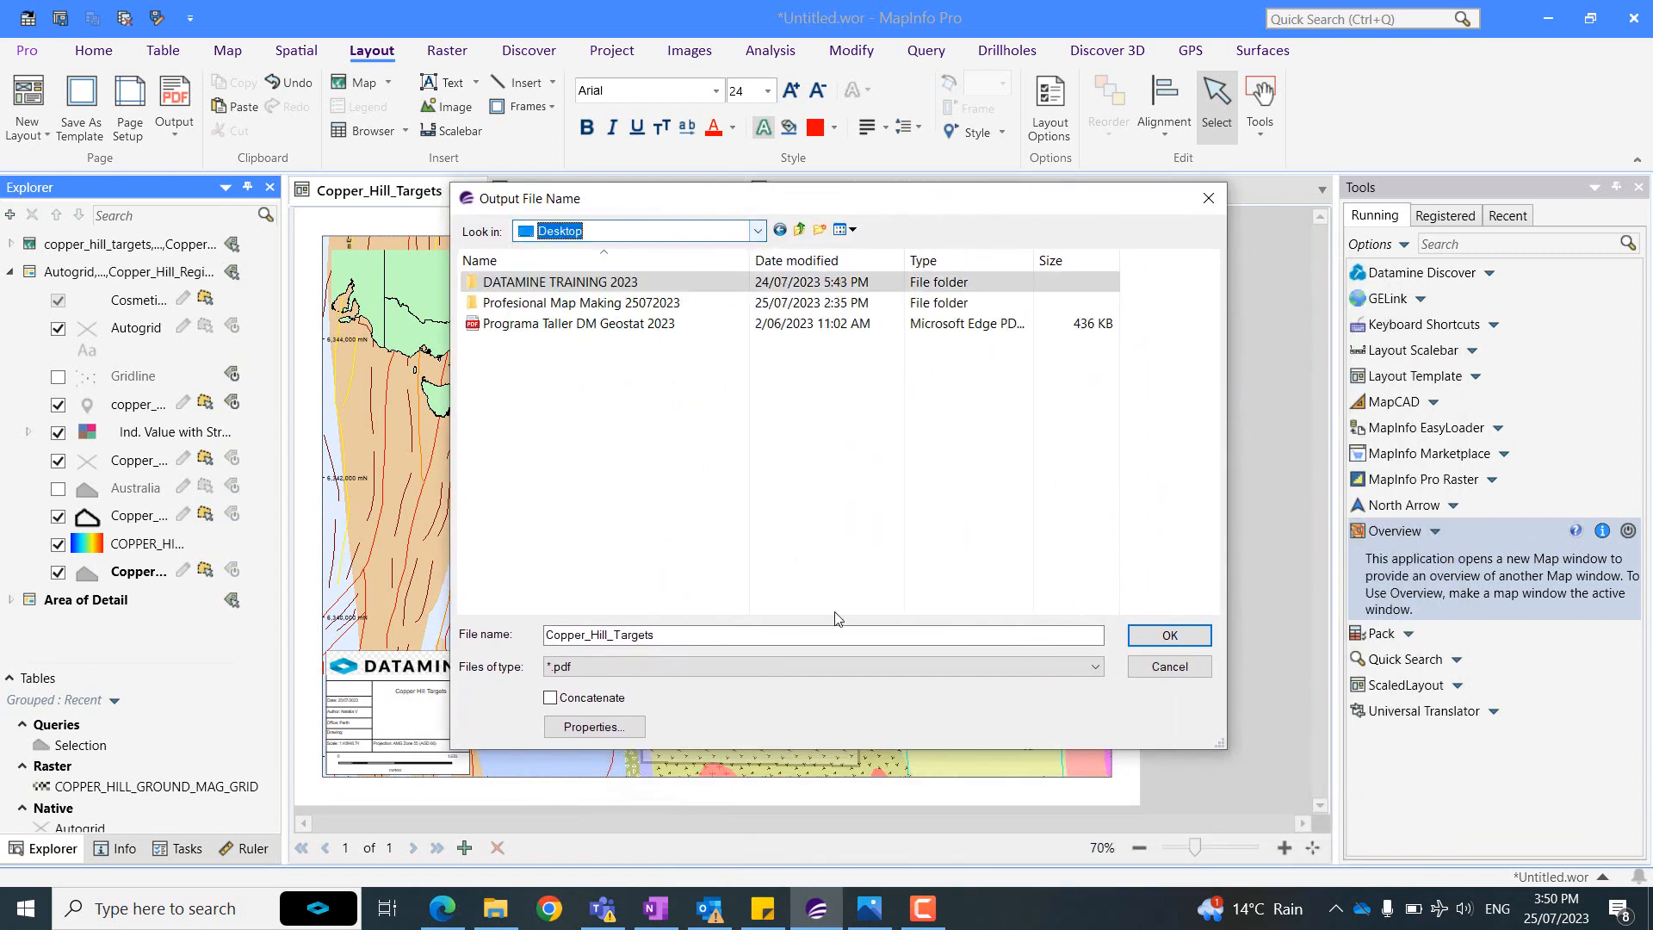
pyautogui.click(787, 638)
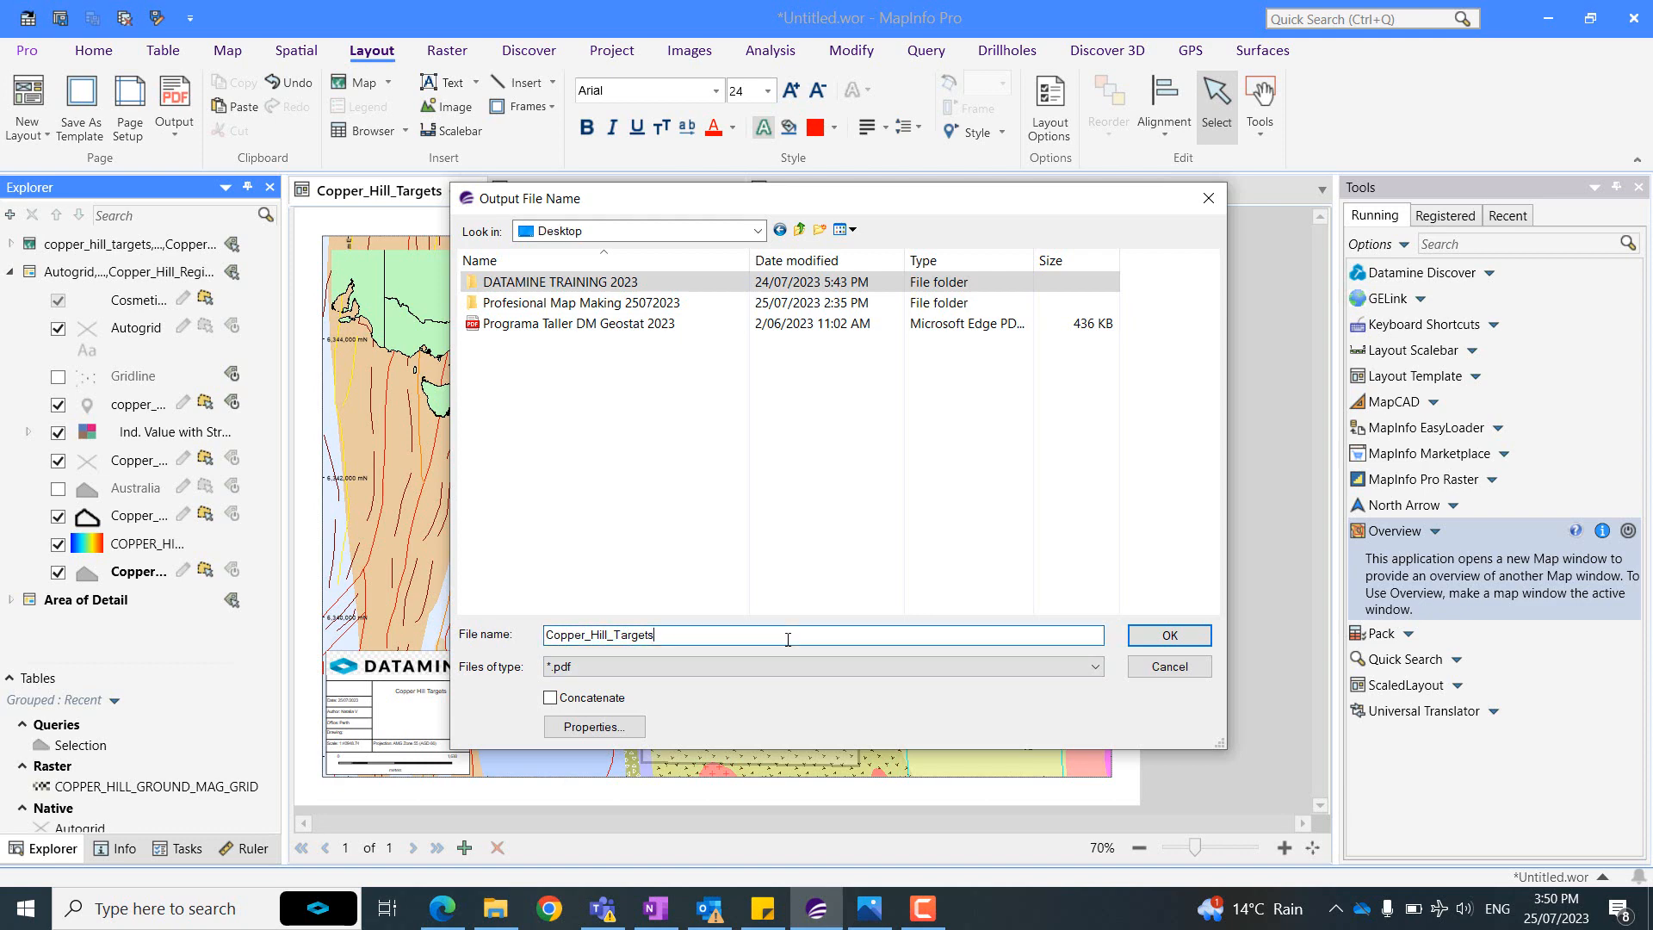
pyautogui.click(1187, 638)
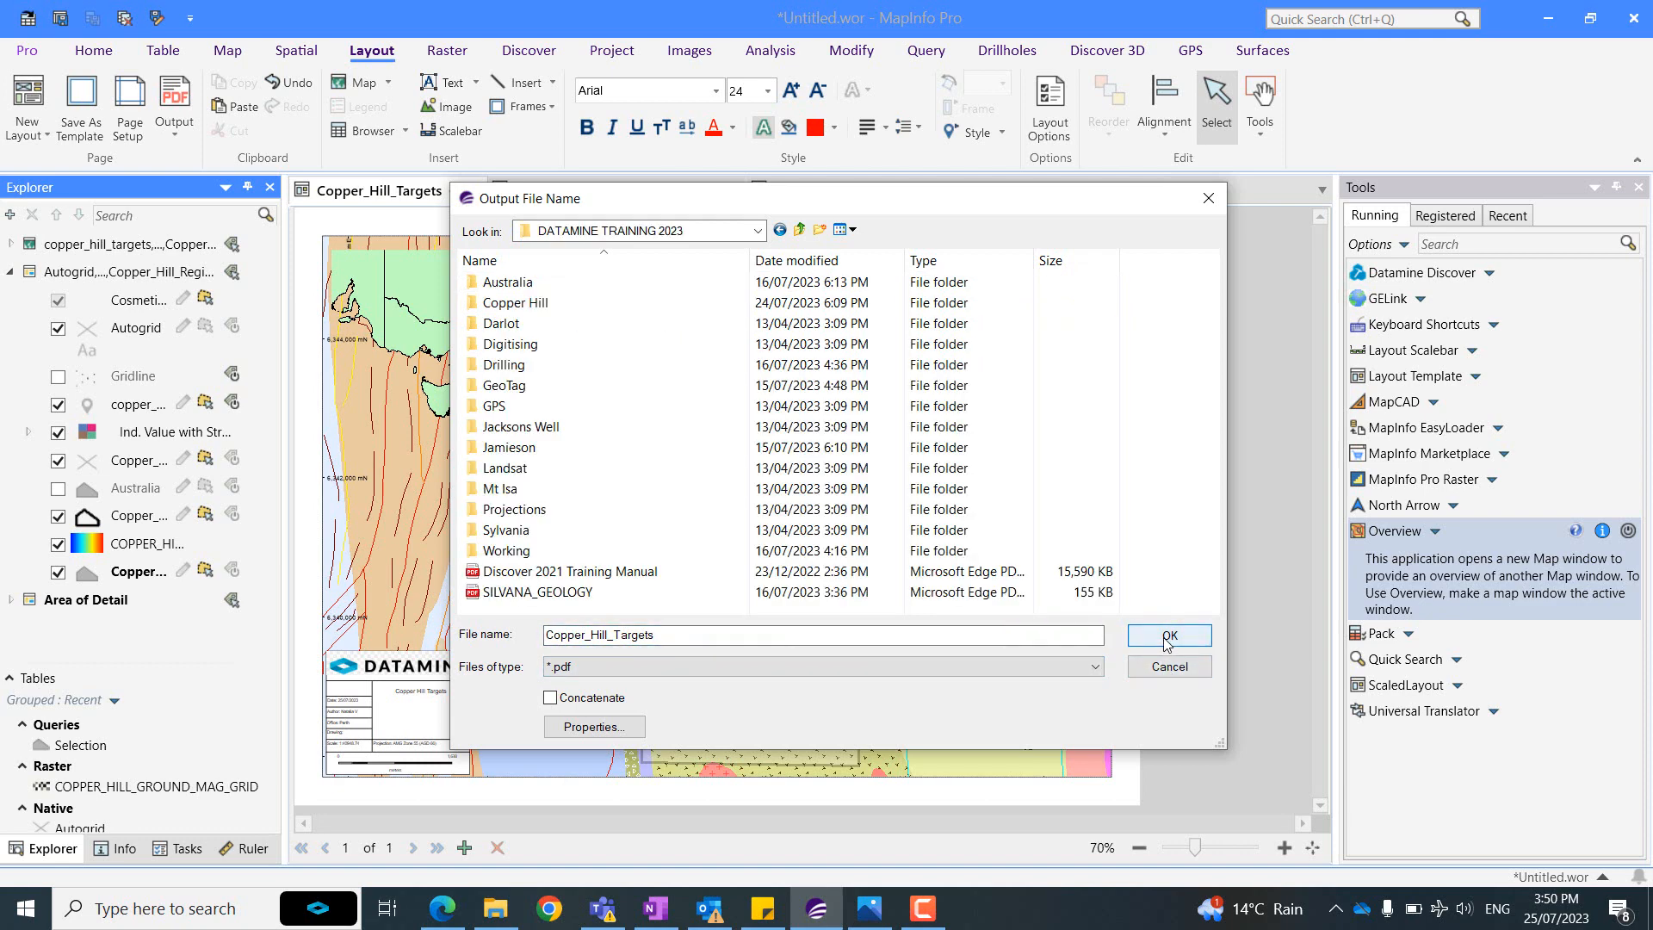
pyautogui.click(1169, 637)
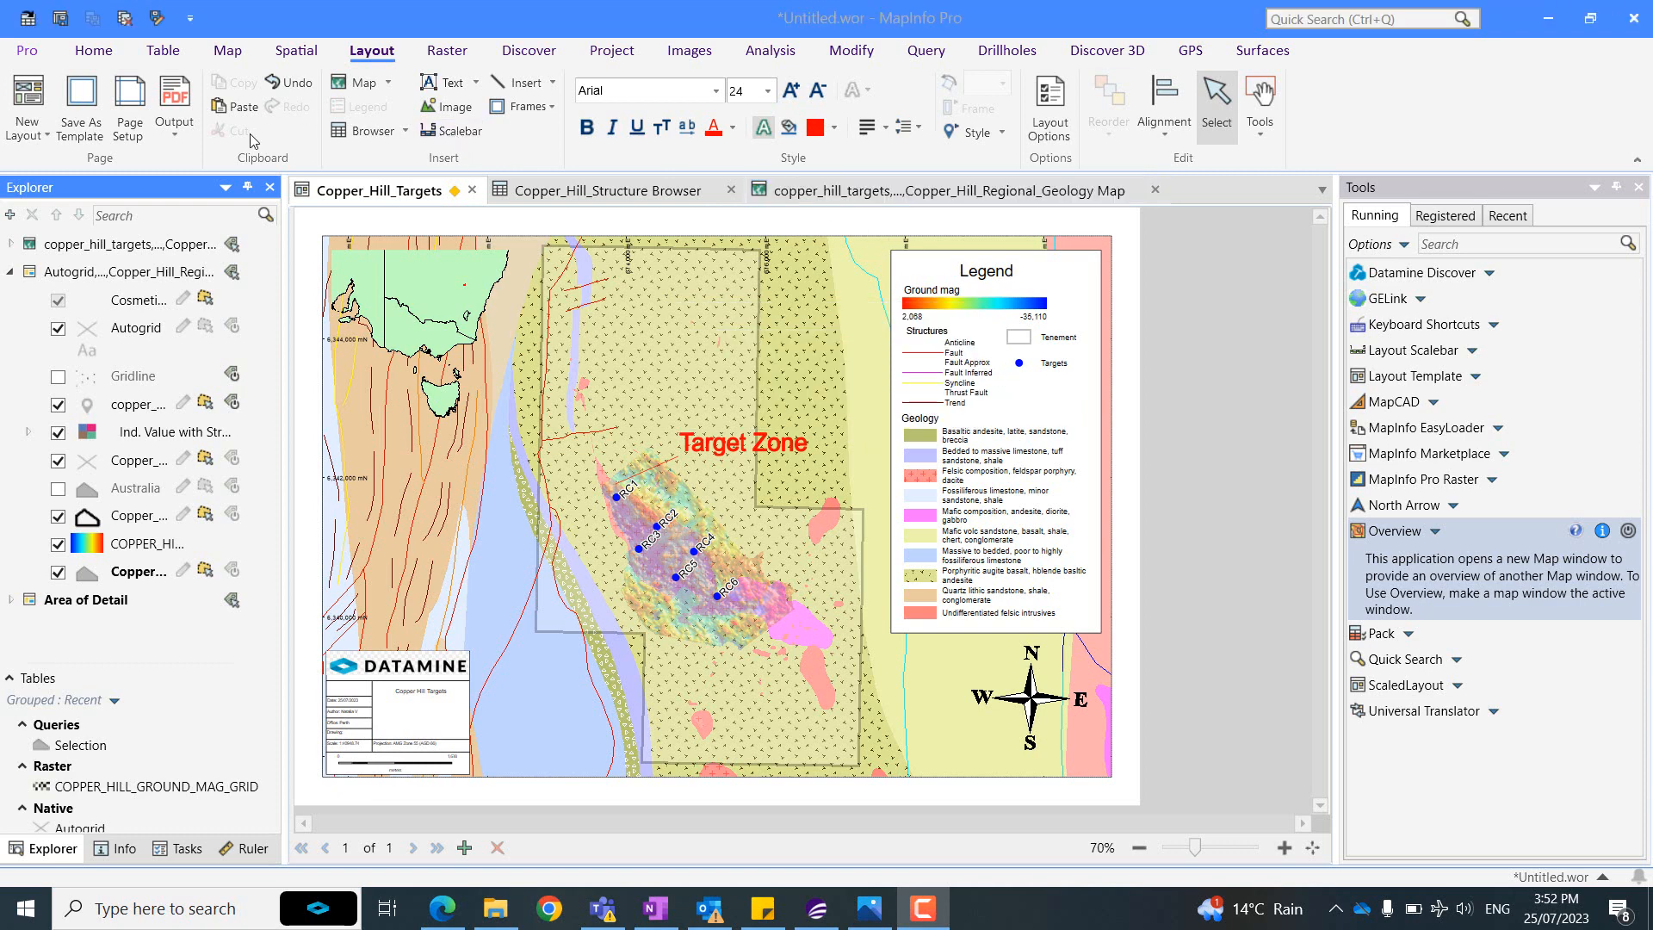
# Start another PDF export of the layout and accept the PDF preferences for a layered, georegistered PDF with attribute data in map units.
pyautogui.click(182, 138)
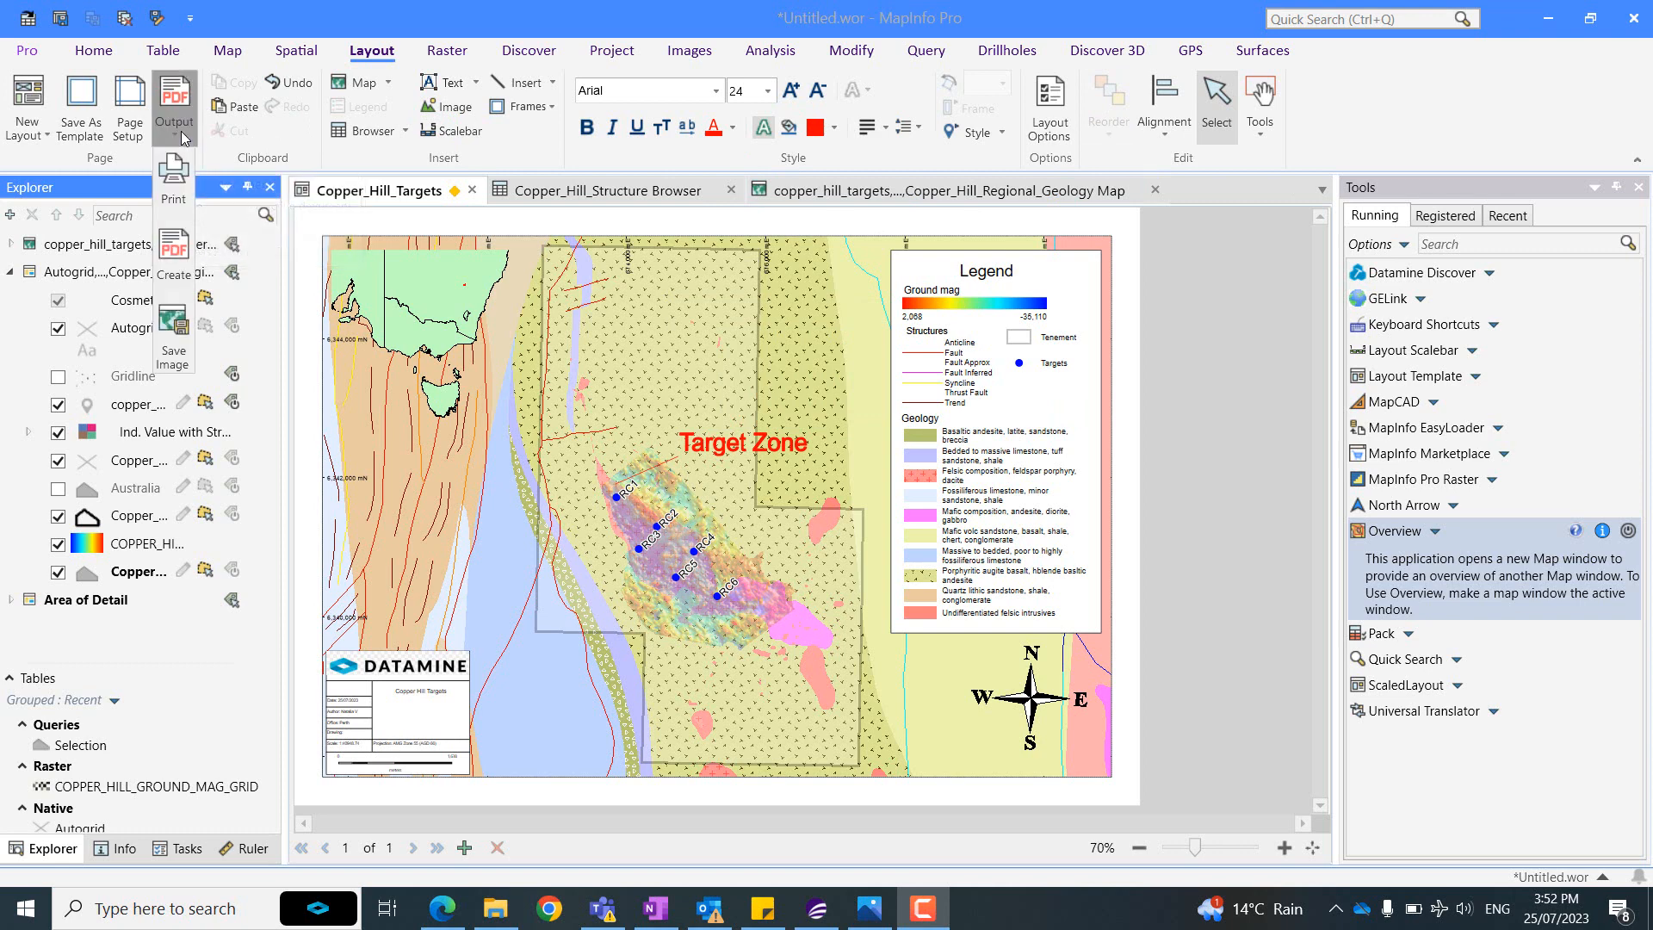
pyautogui.click(170, 263)
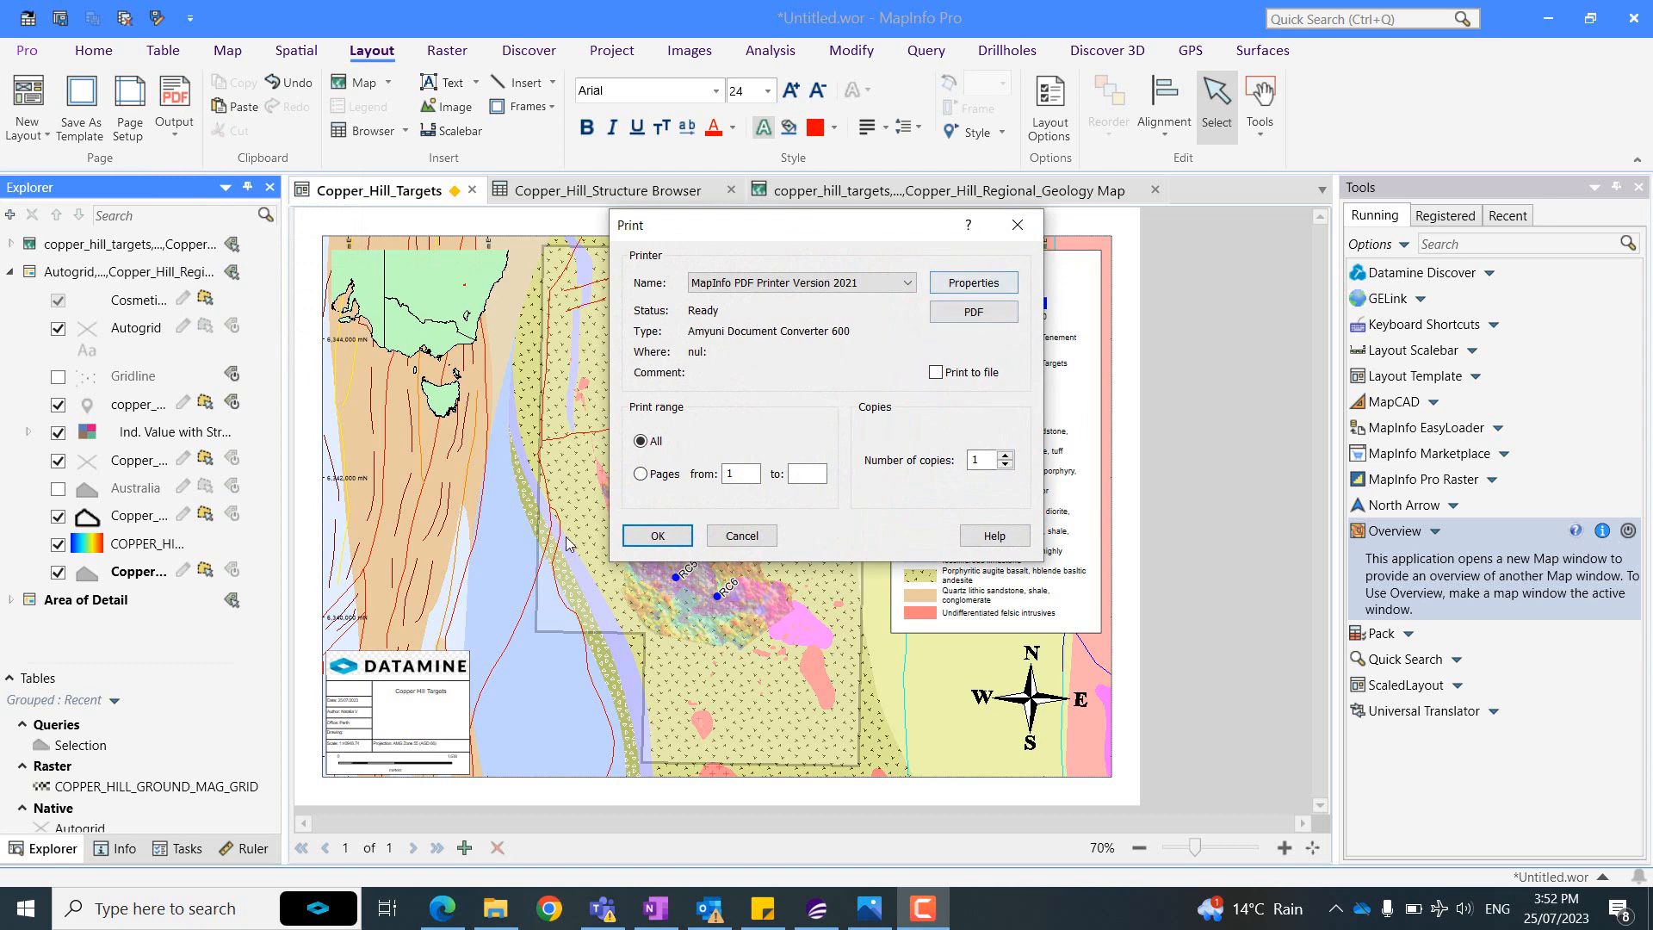
pyautogui.click(972, 311)
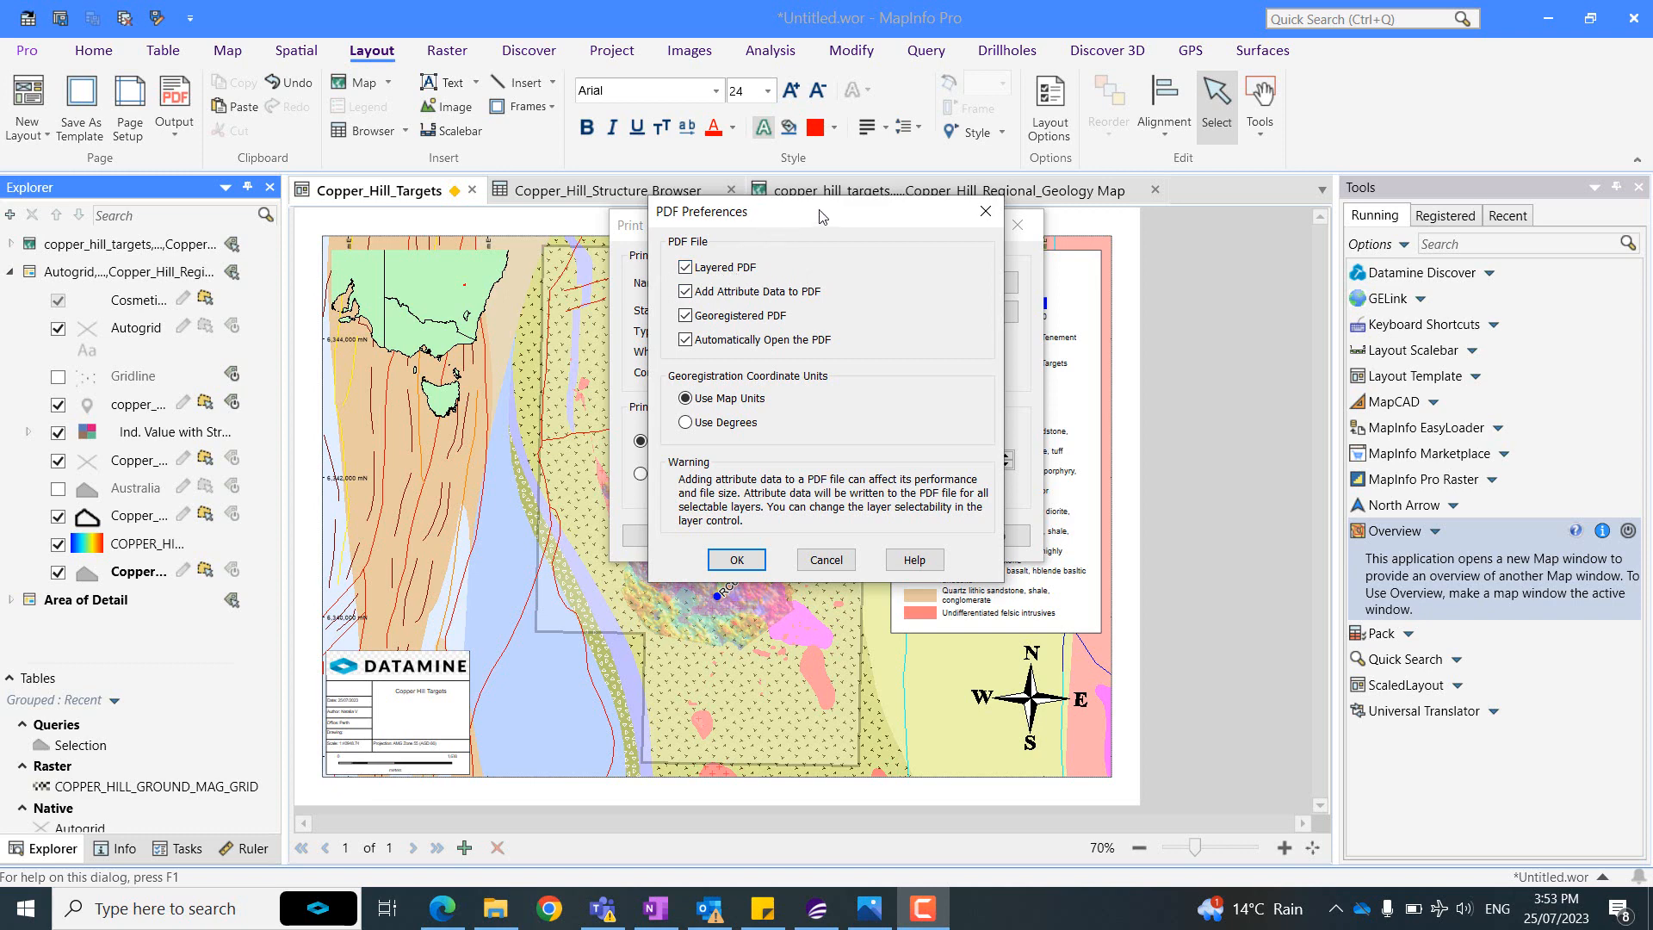
pyautogui.moveTo(839, 224); pyautogui.dragTo(901, 187)
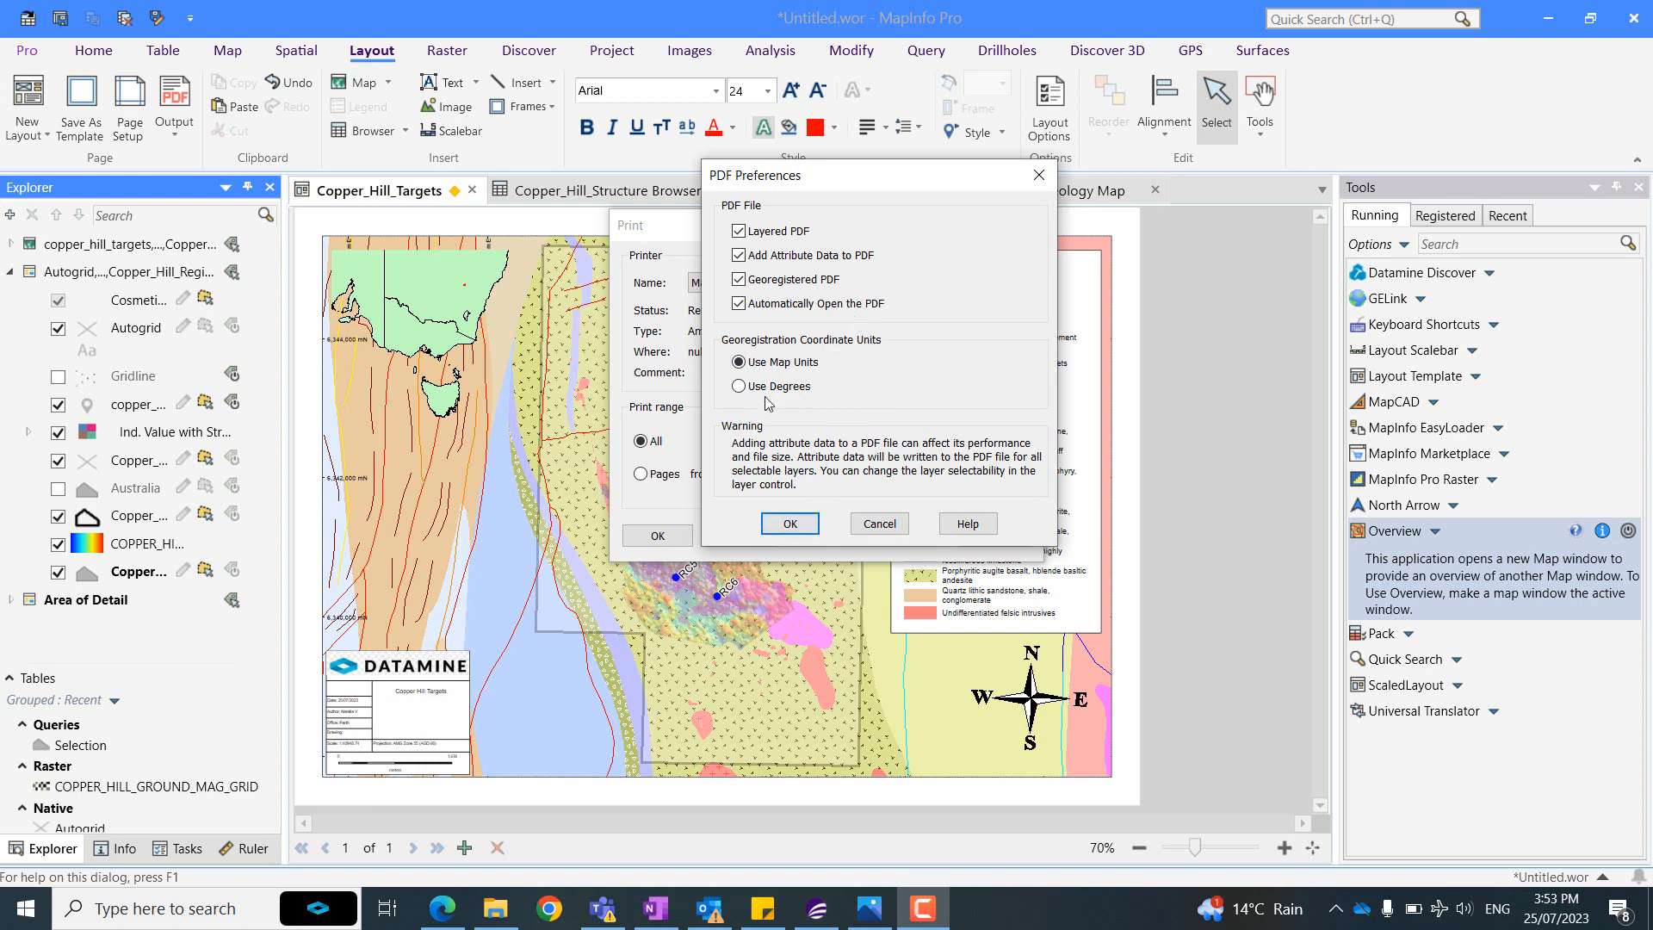
pyautogui.click(805, 527)
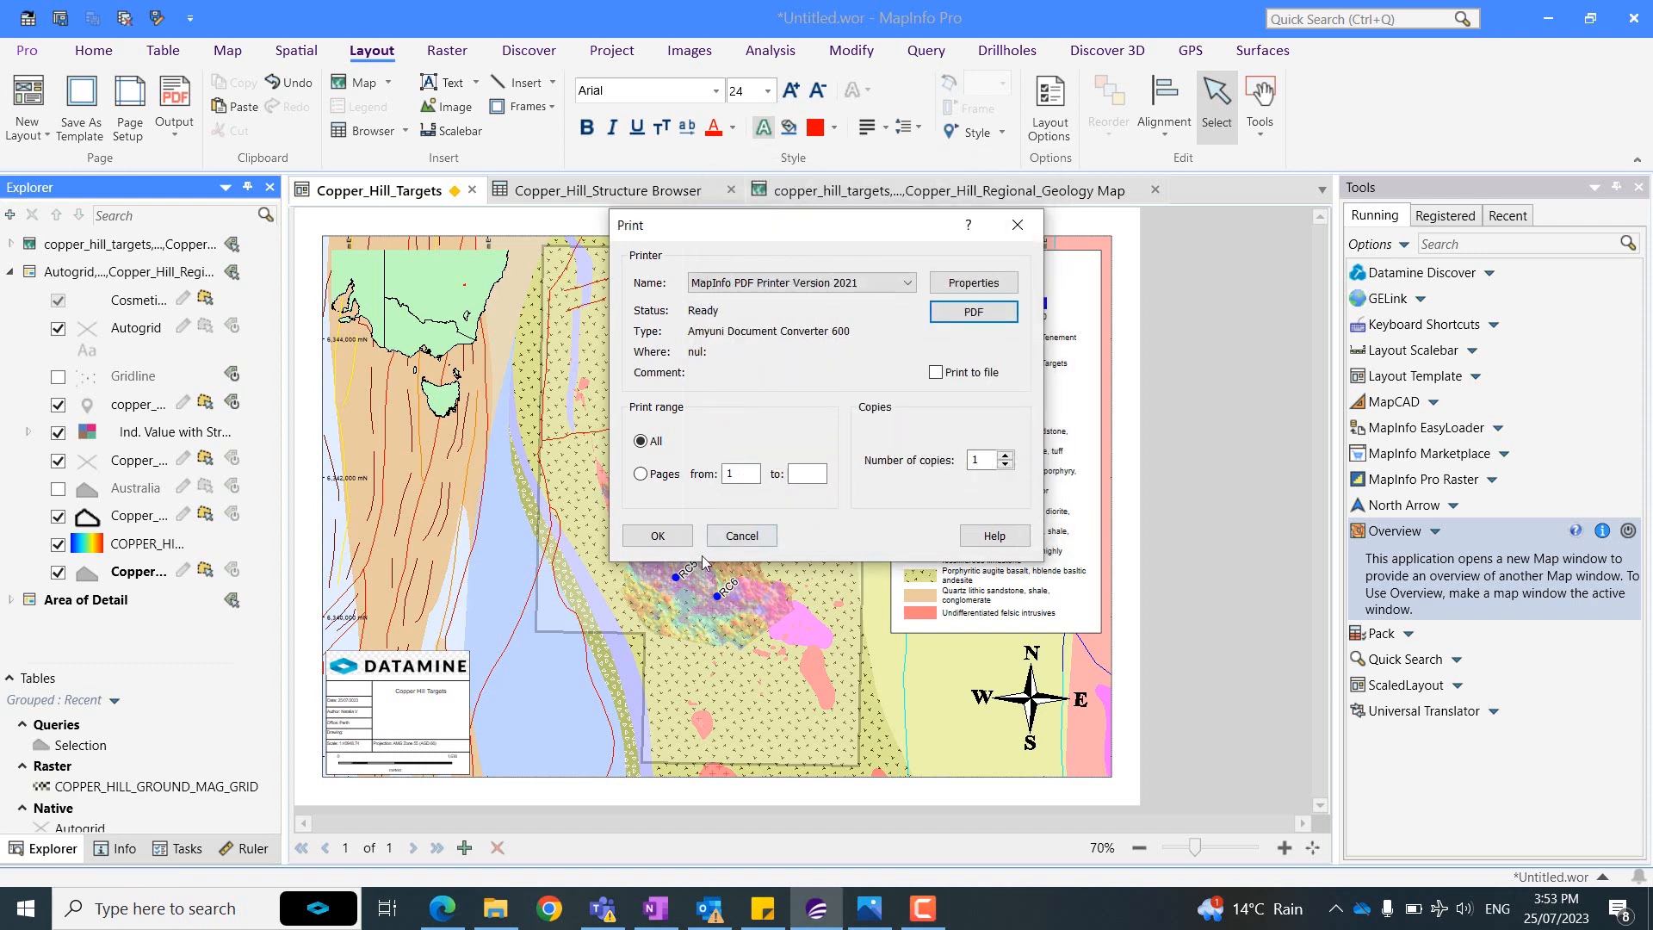
# Output the PDF under the name Copper_Hill_Targets in the Desktop's DATAMINE TRAINING 2023 folder, replacing the earlier export.
pyautogui.click(647, 545)
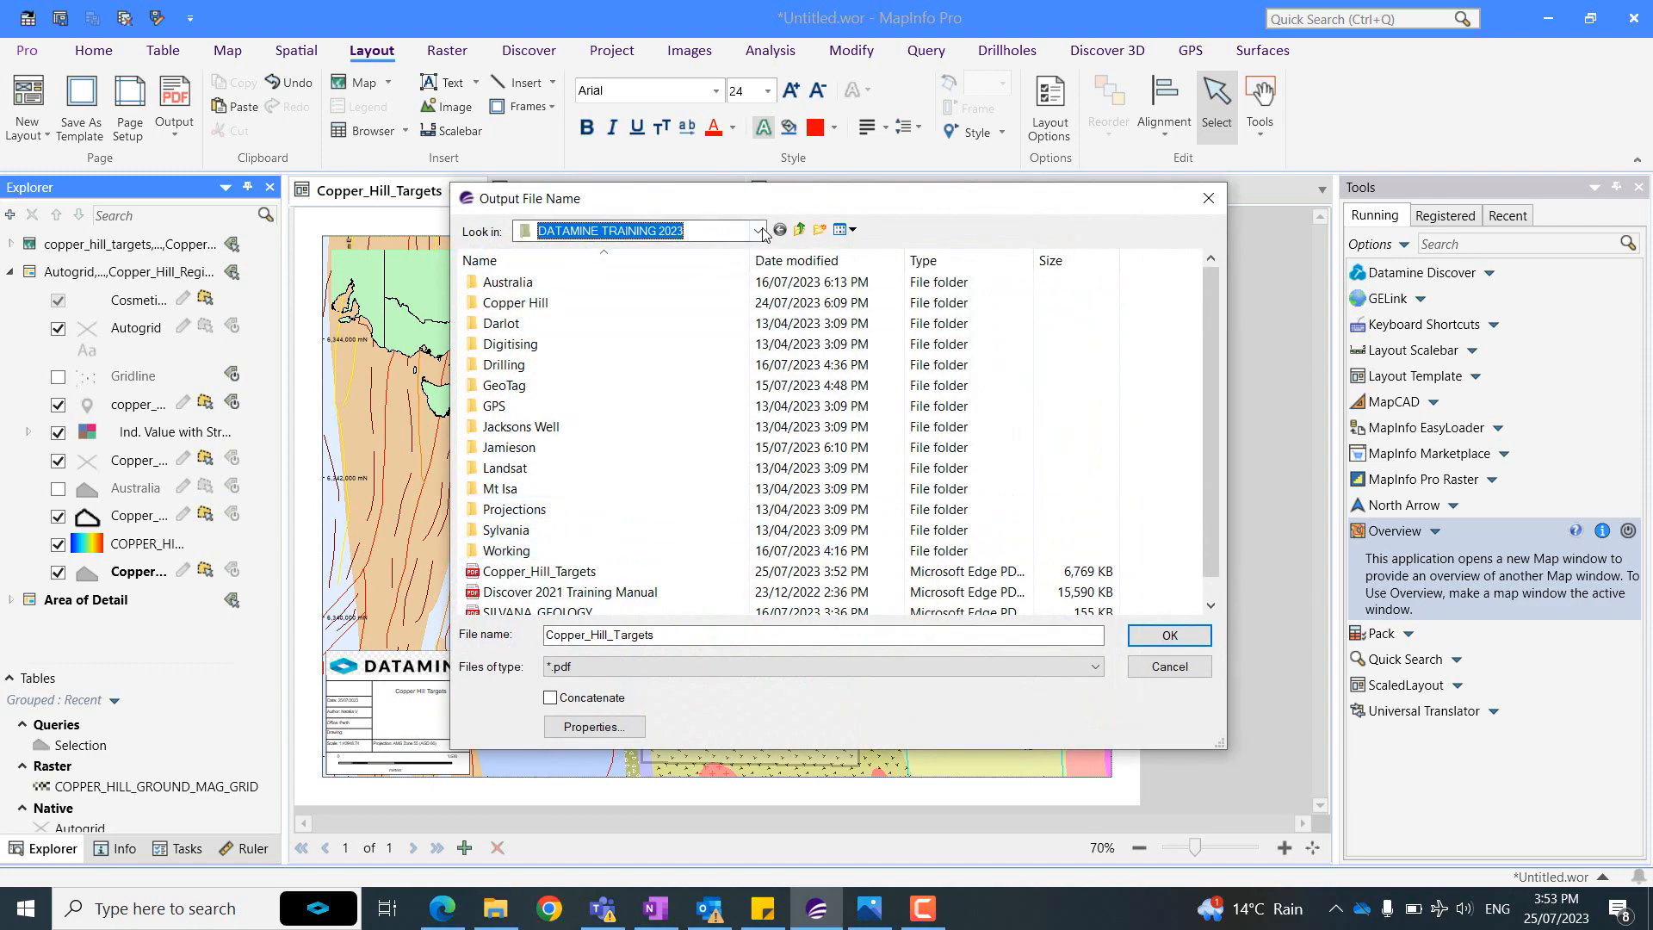
pyautogui.click(759, 231)
pyautogui.click(603, 377)
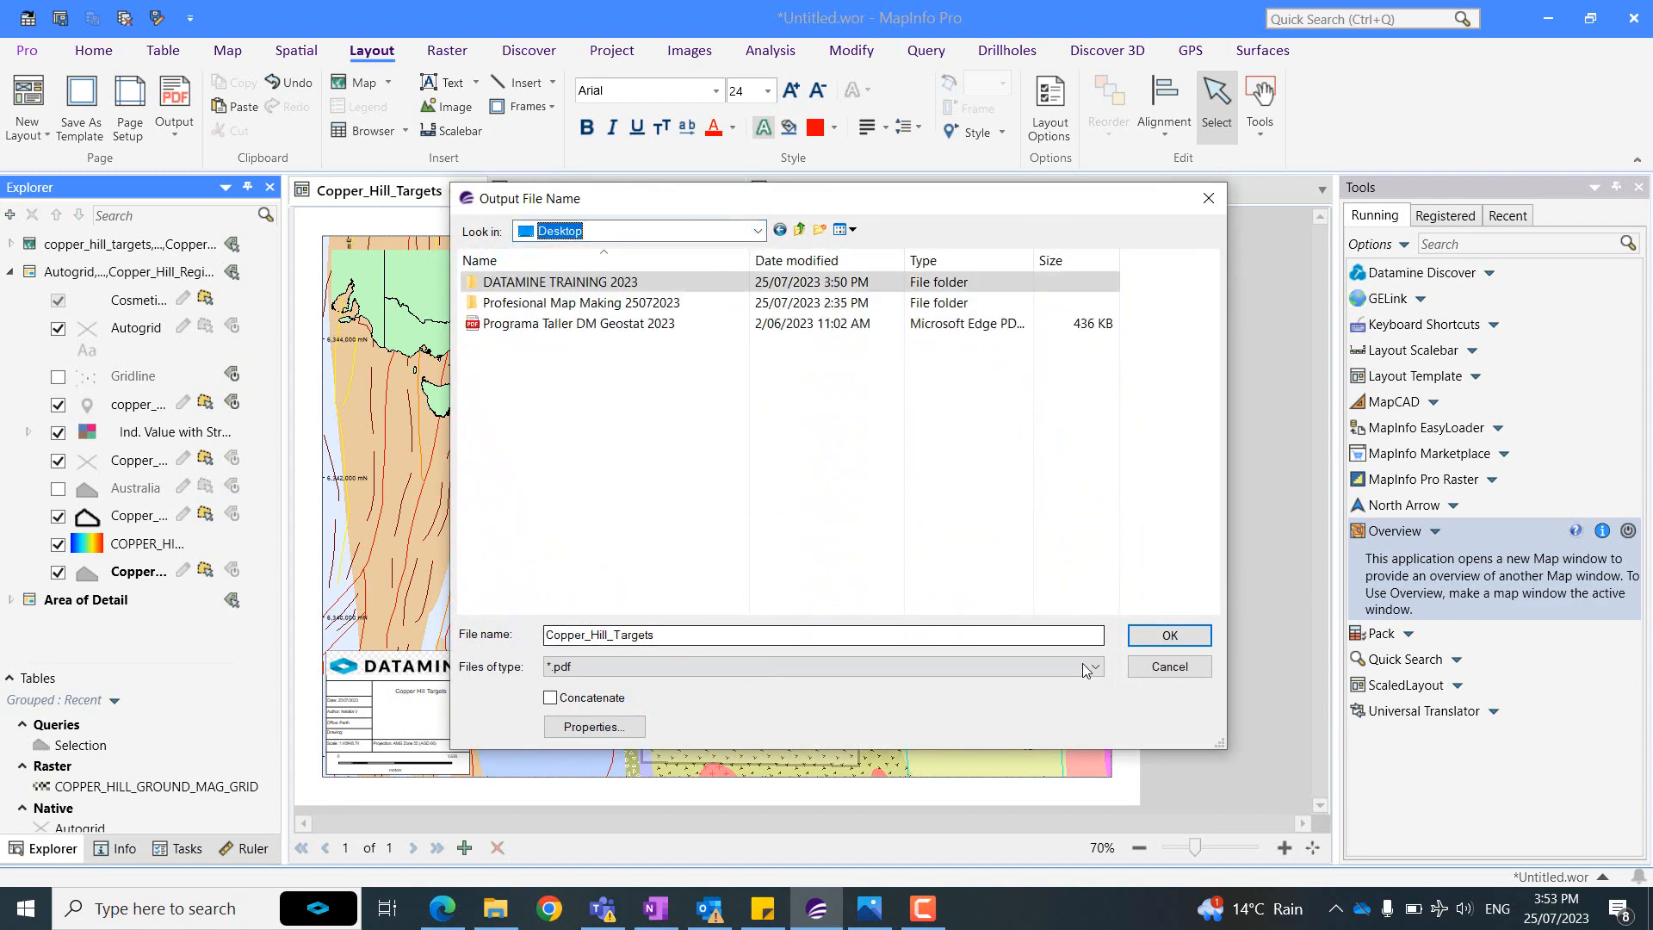
pyautogui.click(1156, 642)
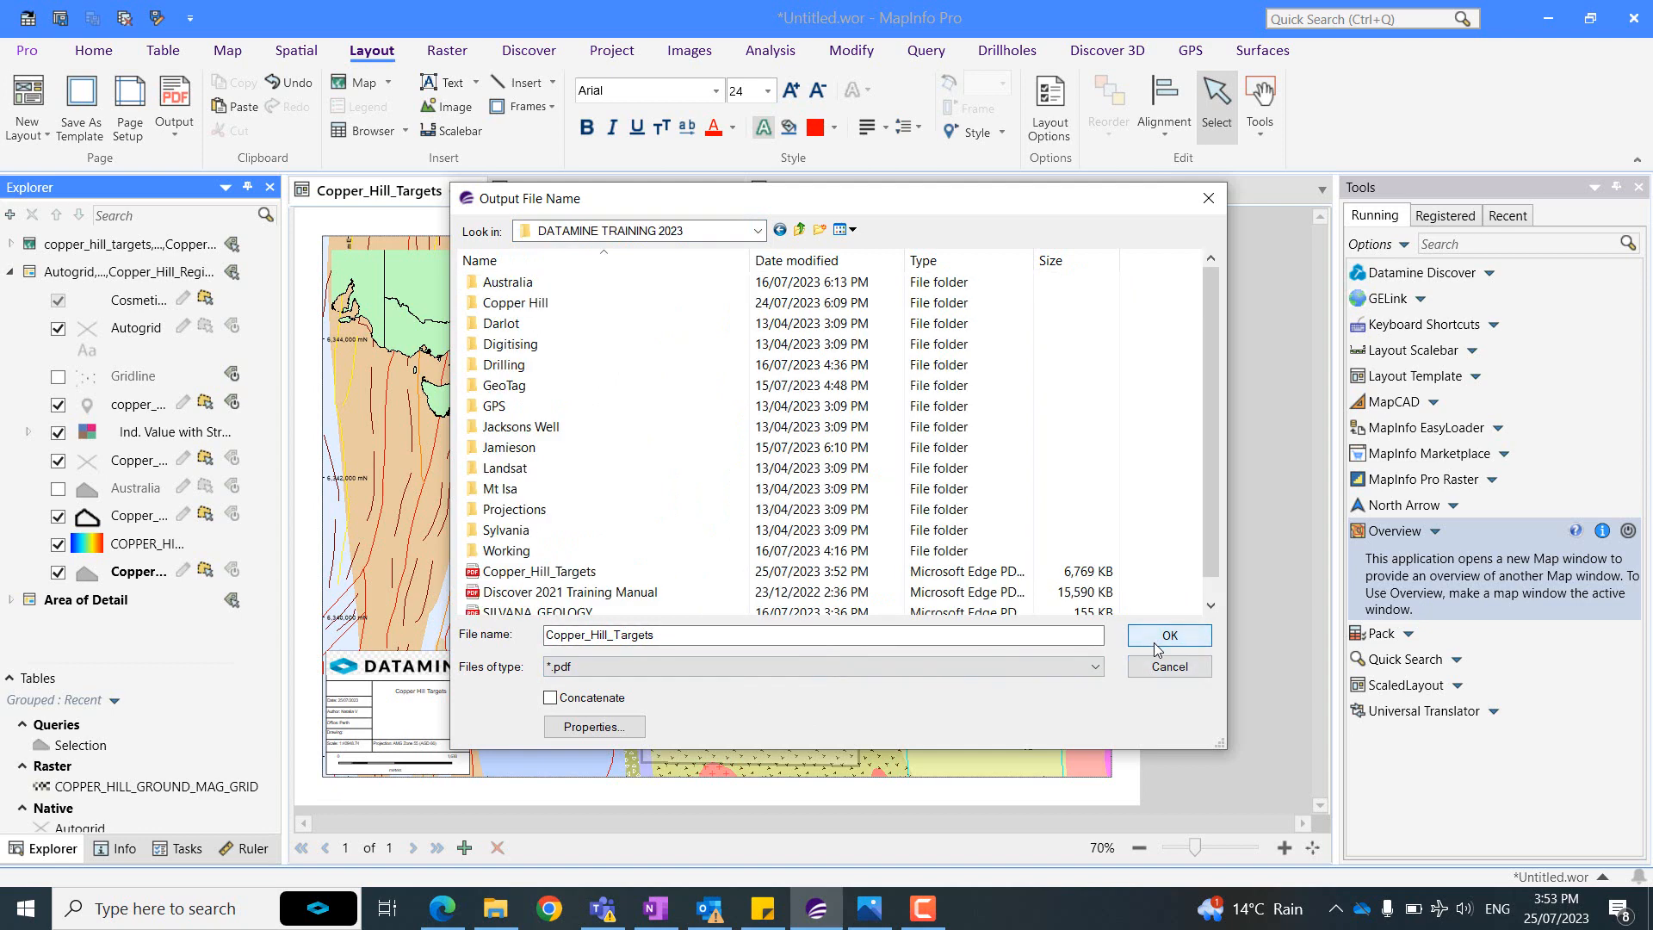
pyautogui.click(1155, 642)
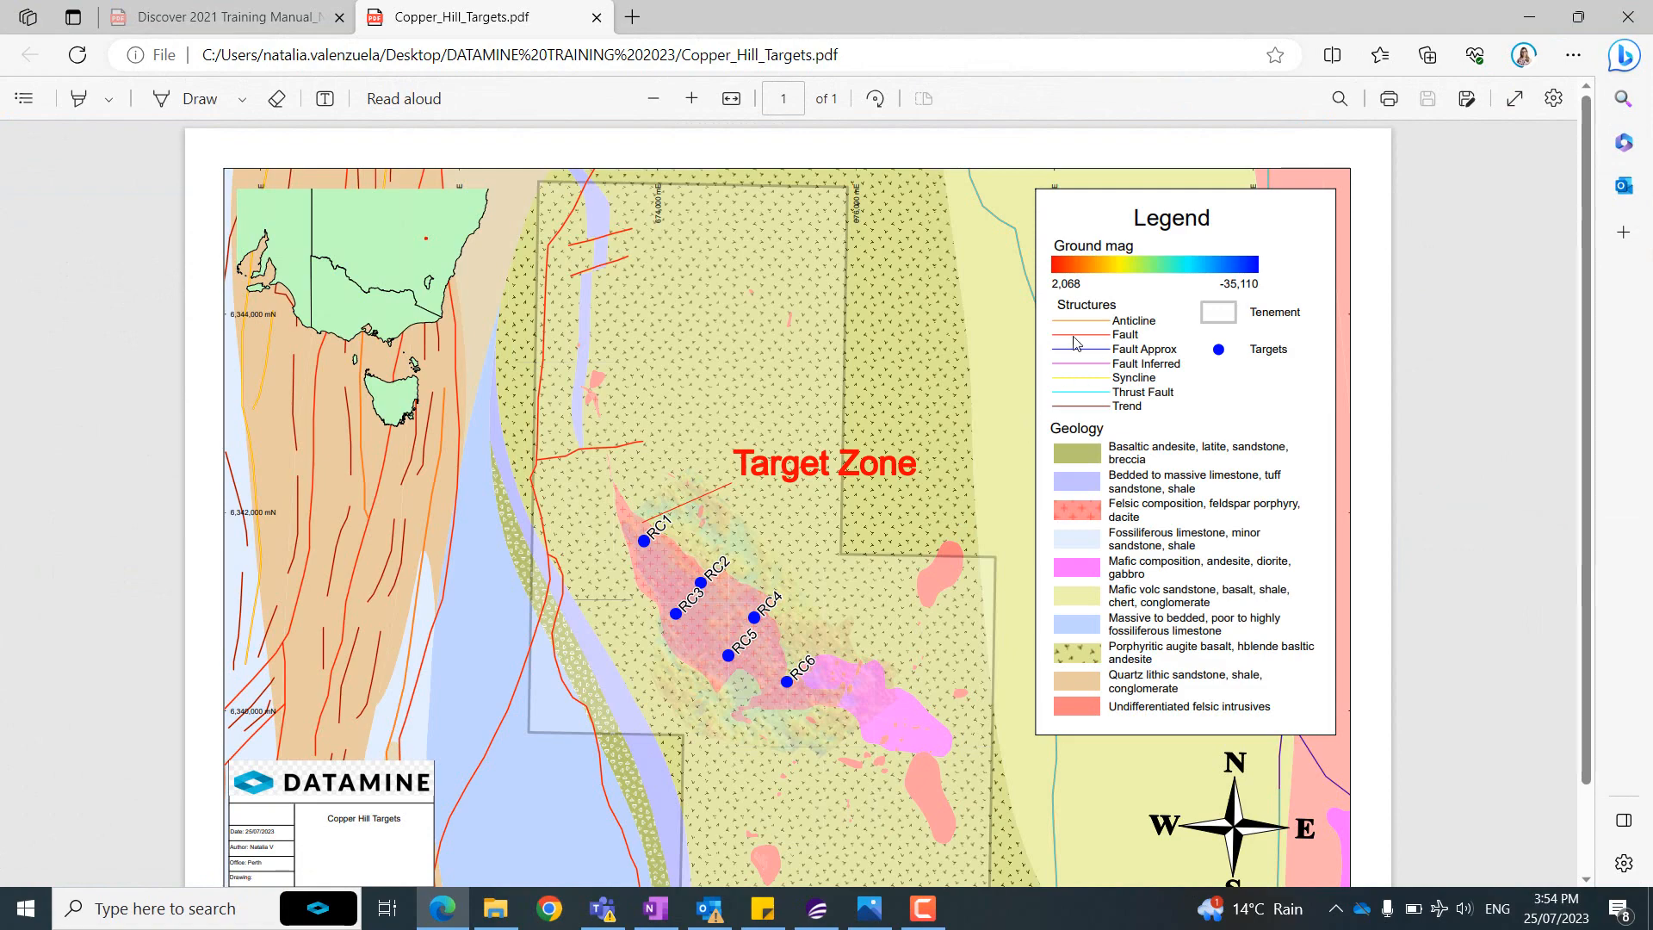
# Check the whole page of the exported Copper_Hill_Targets PDF and switch back to MapInfo Pro.
pyautogui.click(652, 99)
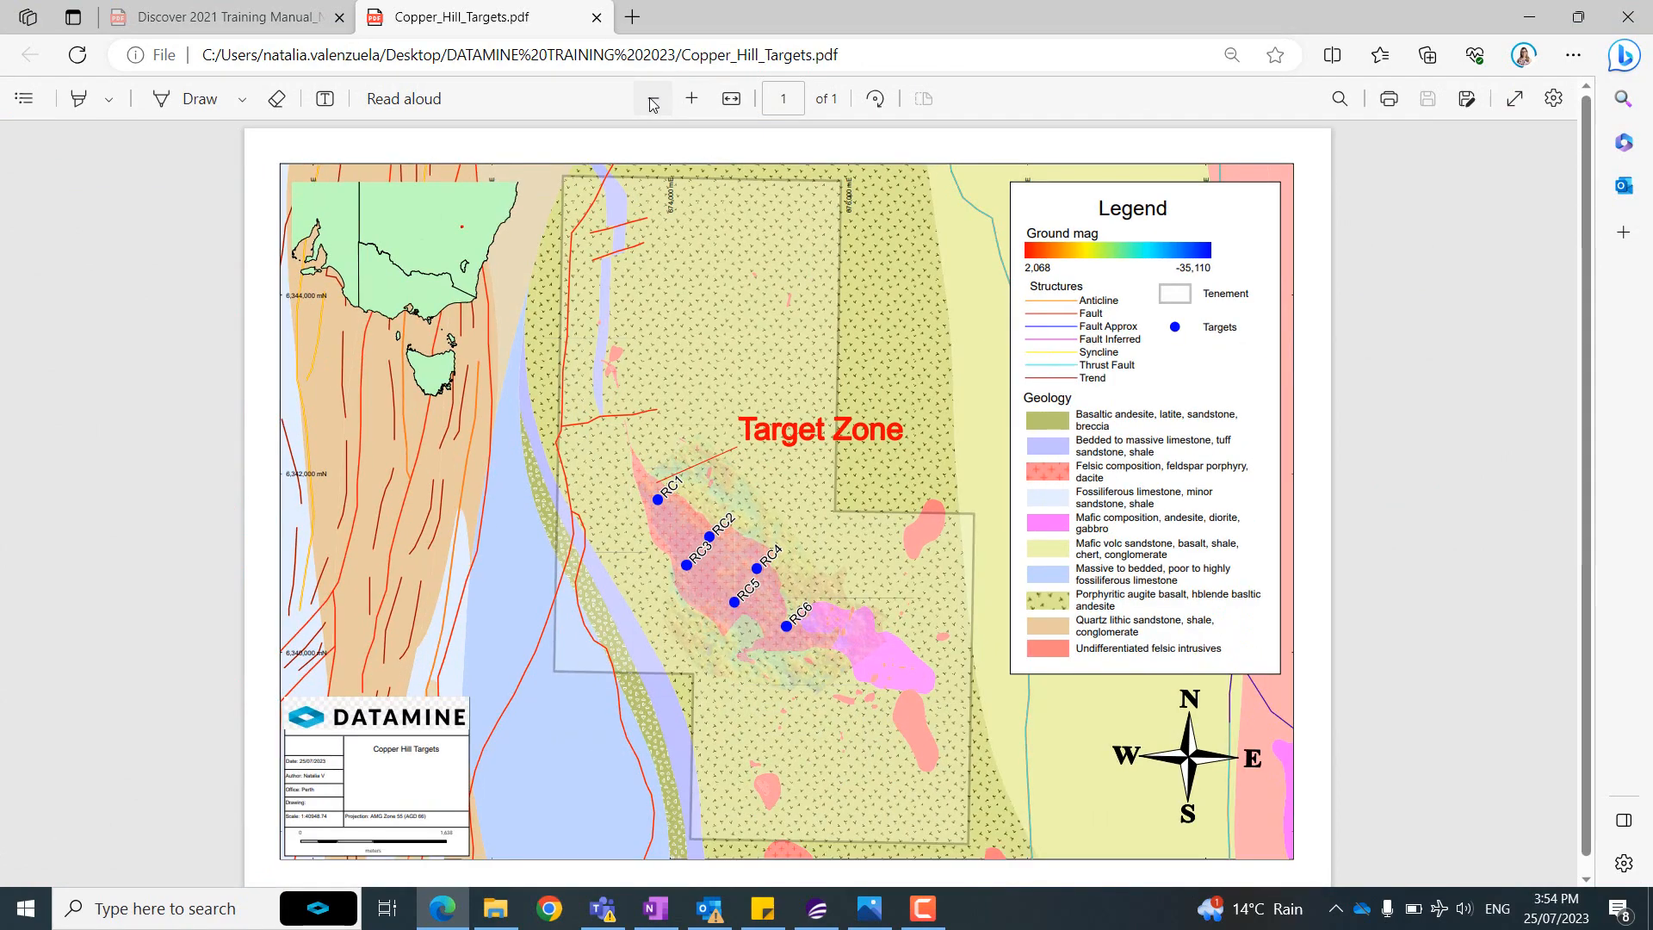
pyautogui.click(652, 99)
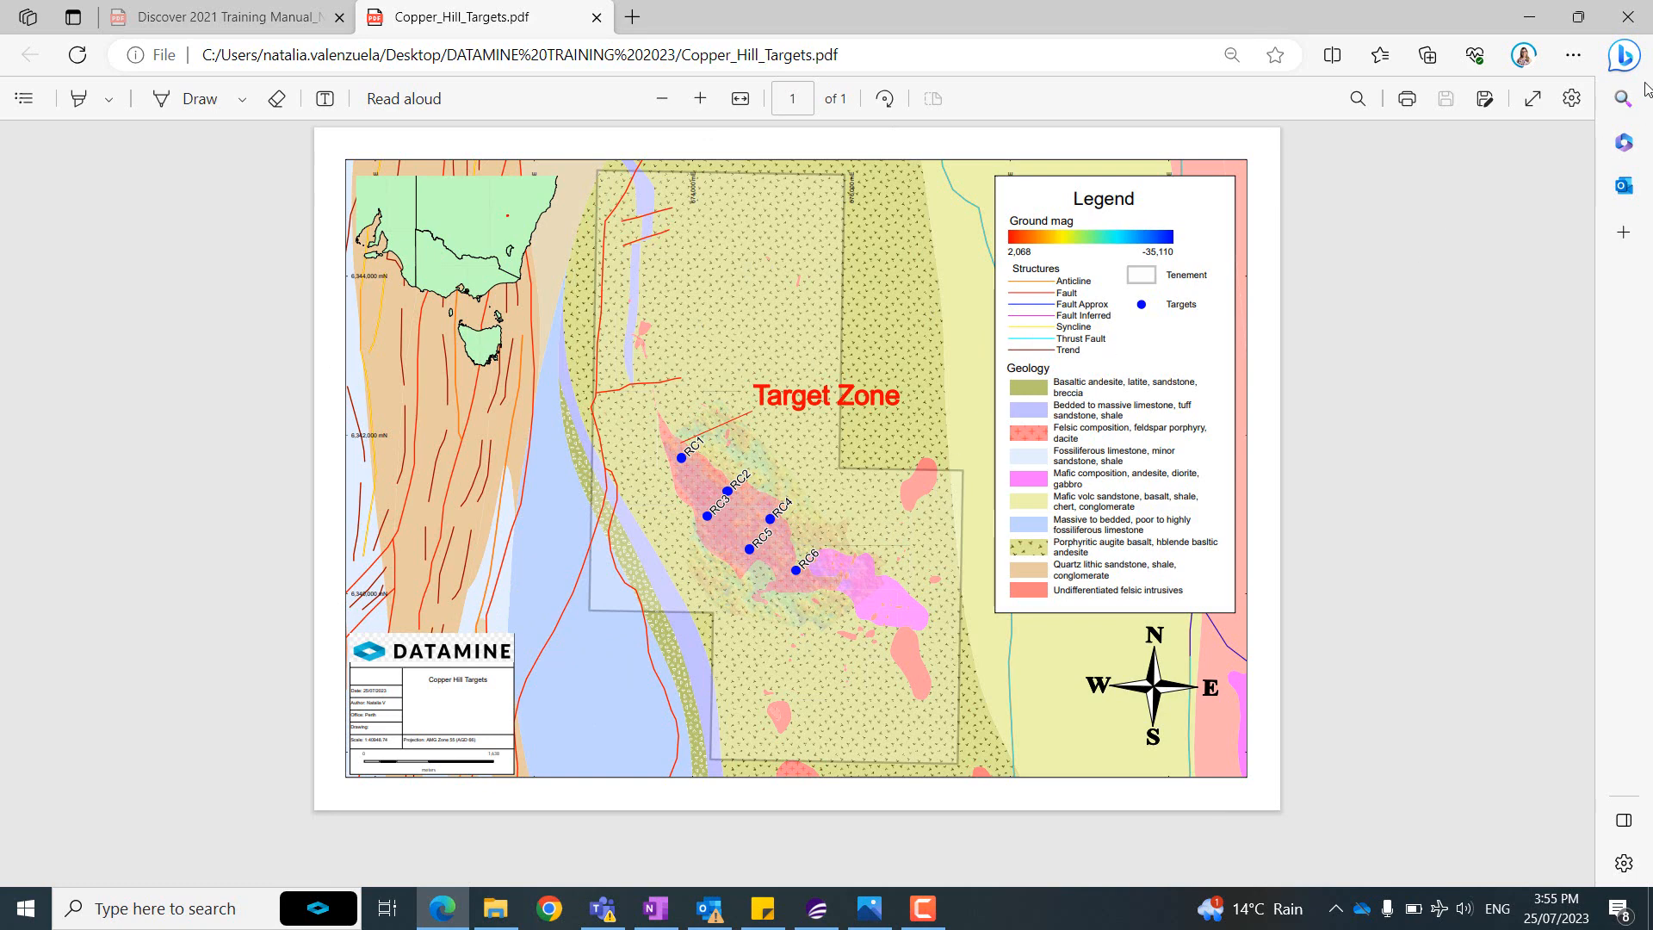
pyautogui.click(817, 908)
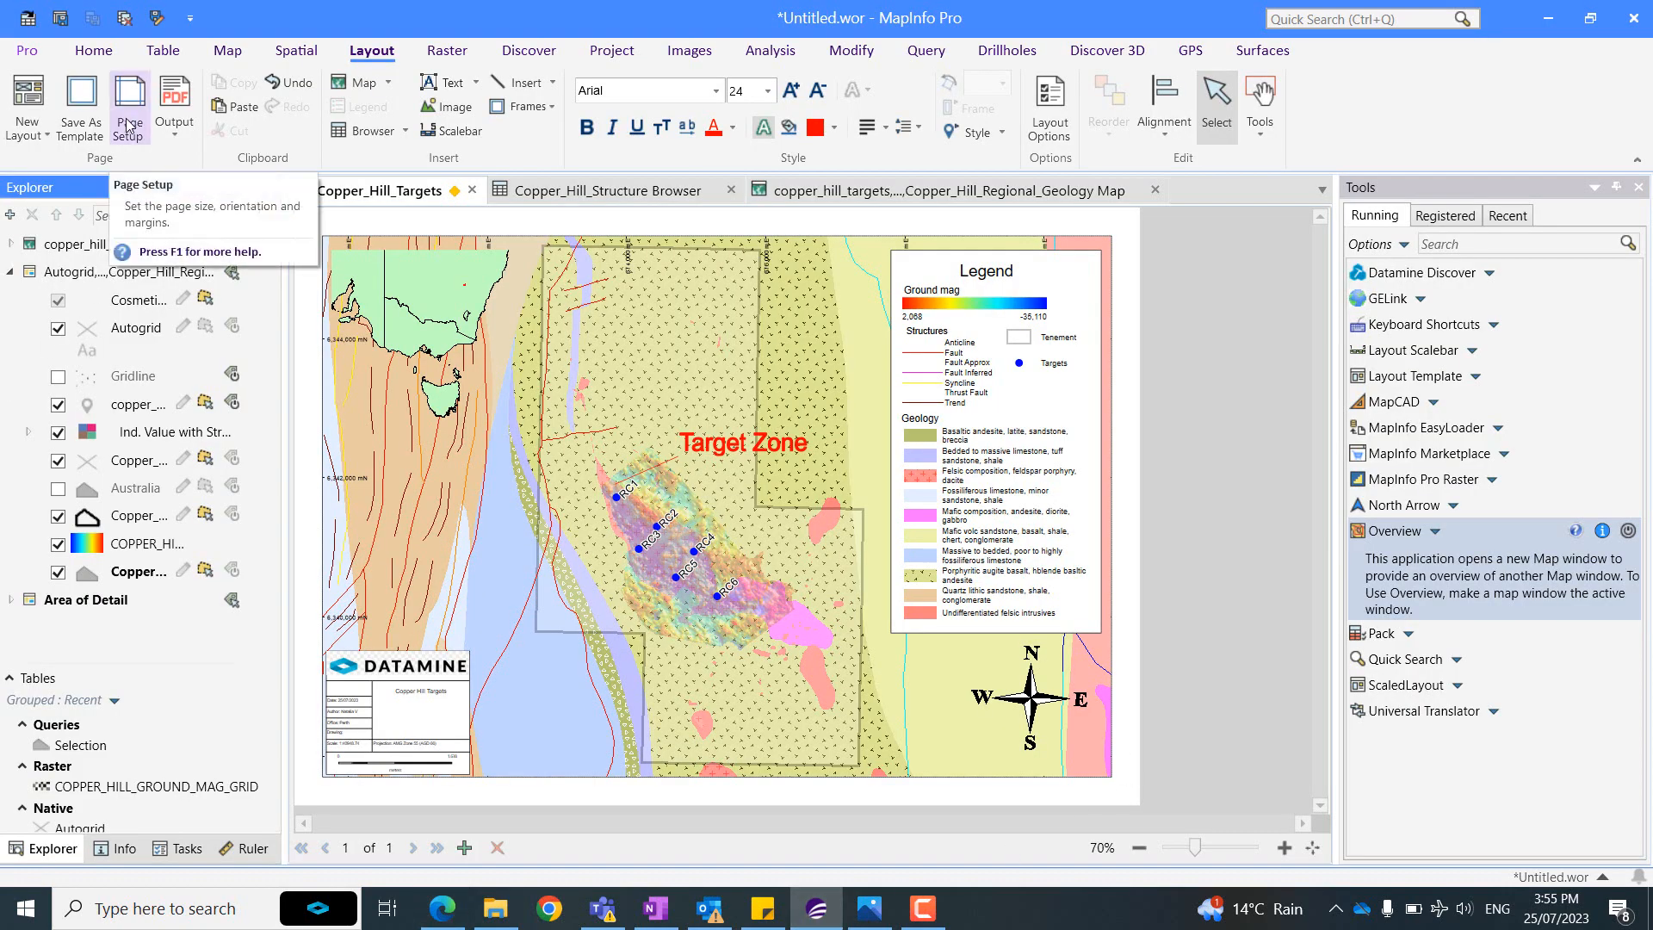
# Save the layout as a Windows Bitmap image named "copper hill targets" in the Desktop's DATAMINE TRAINING 2023 folder.
pyautogui.click(175, 140)
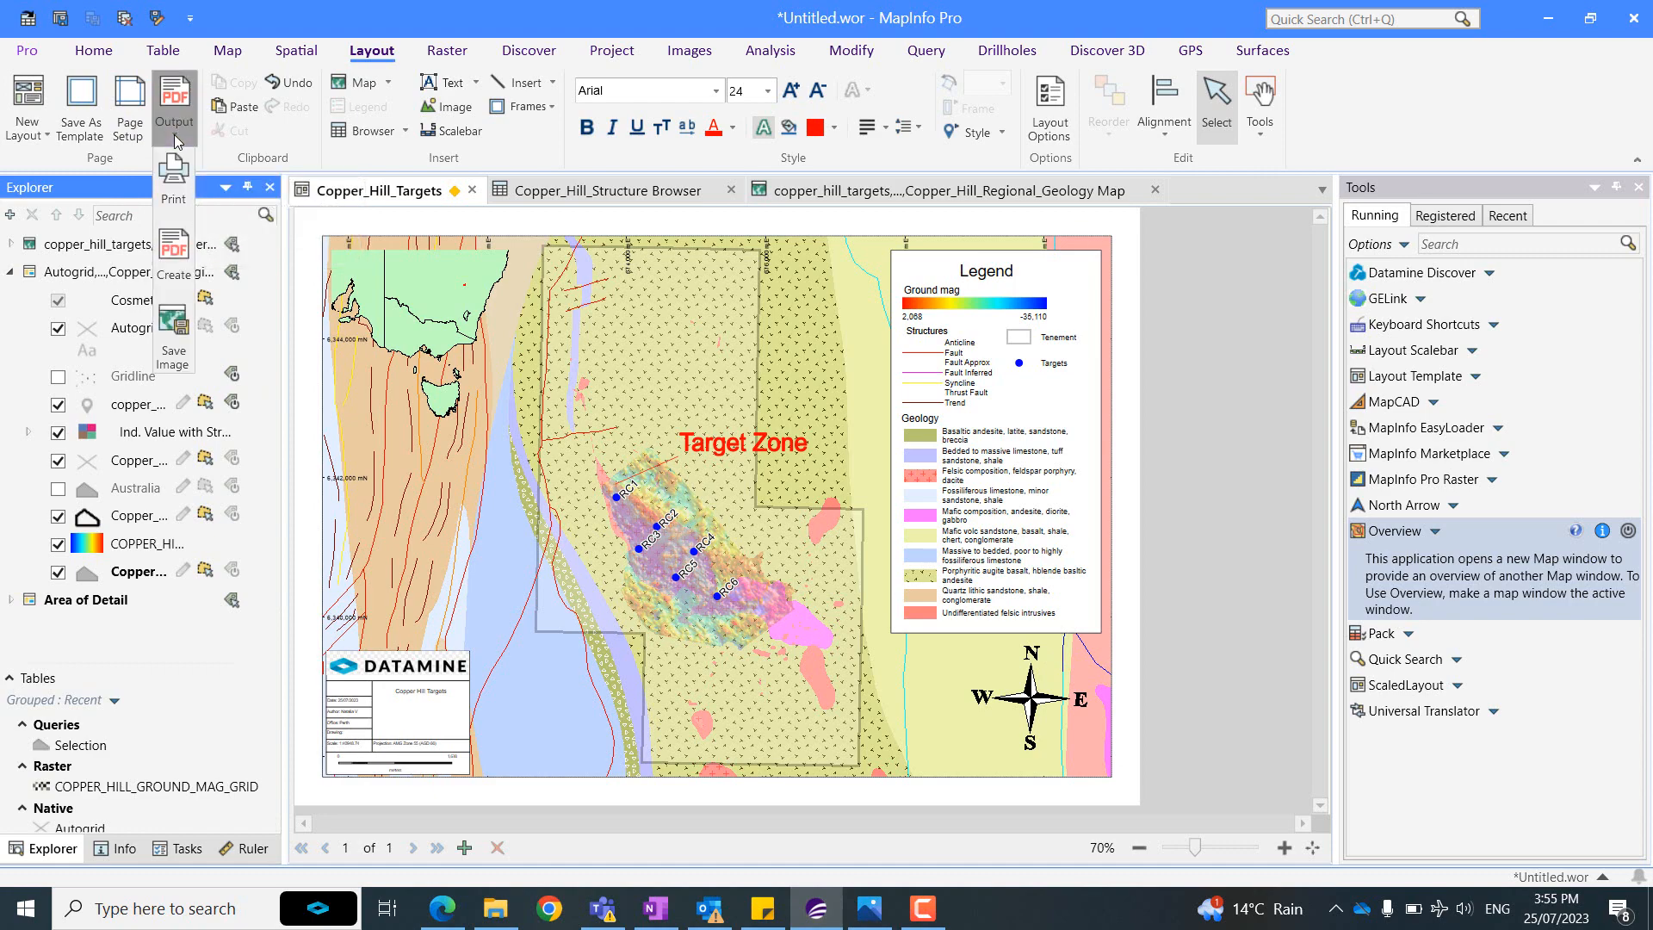
pyautogui.click(174, 331)
pyautogui.click(842, 175)
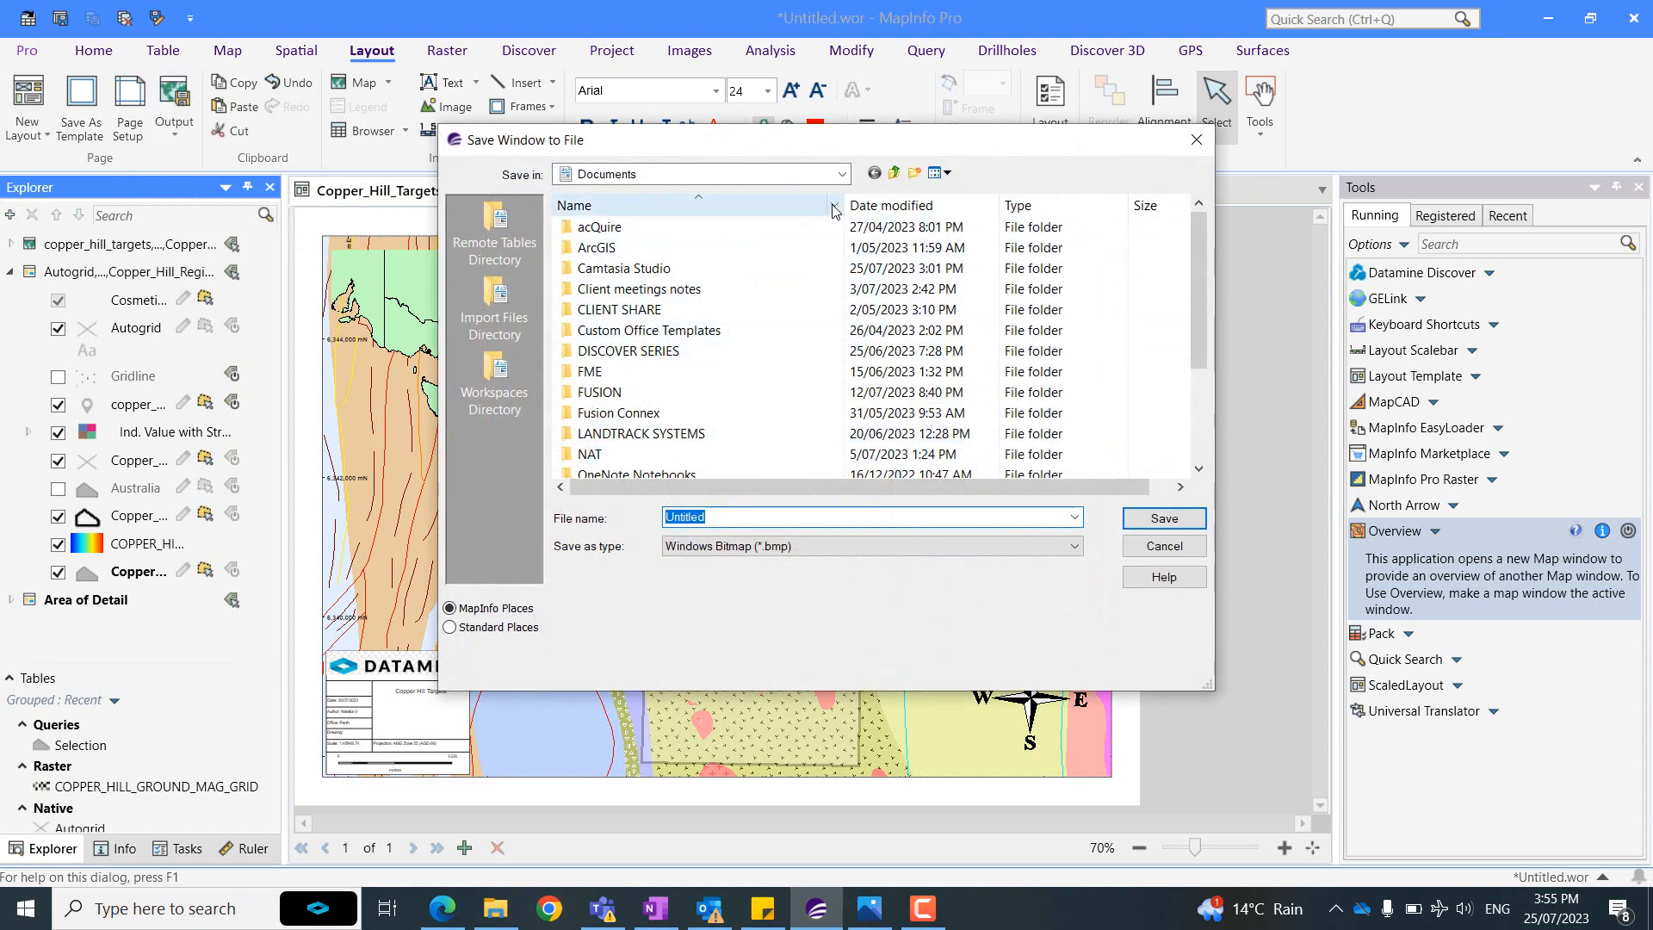
pyautogui.click(684, 350)
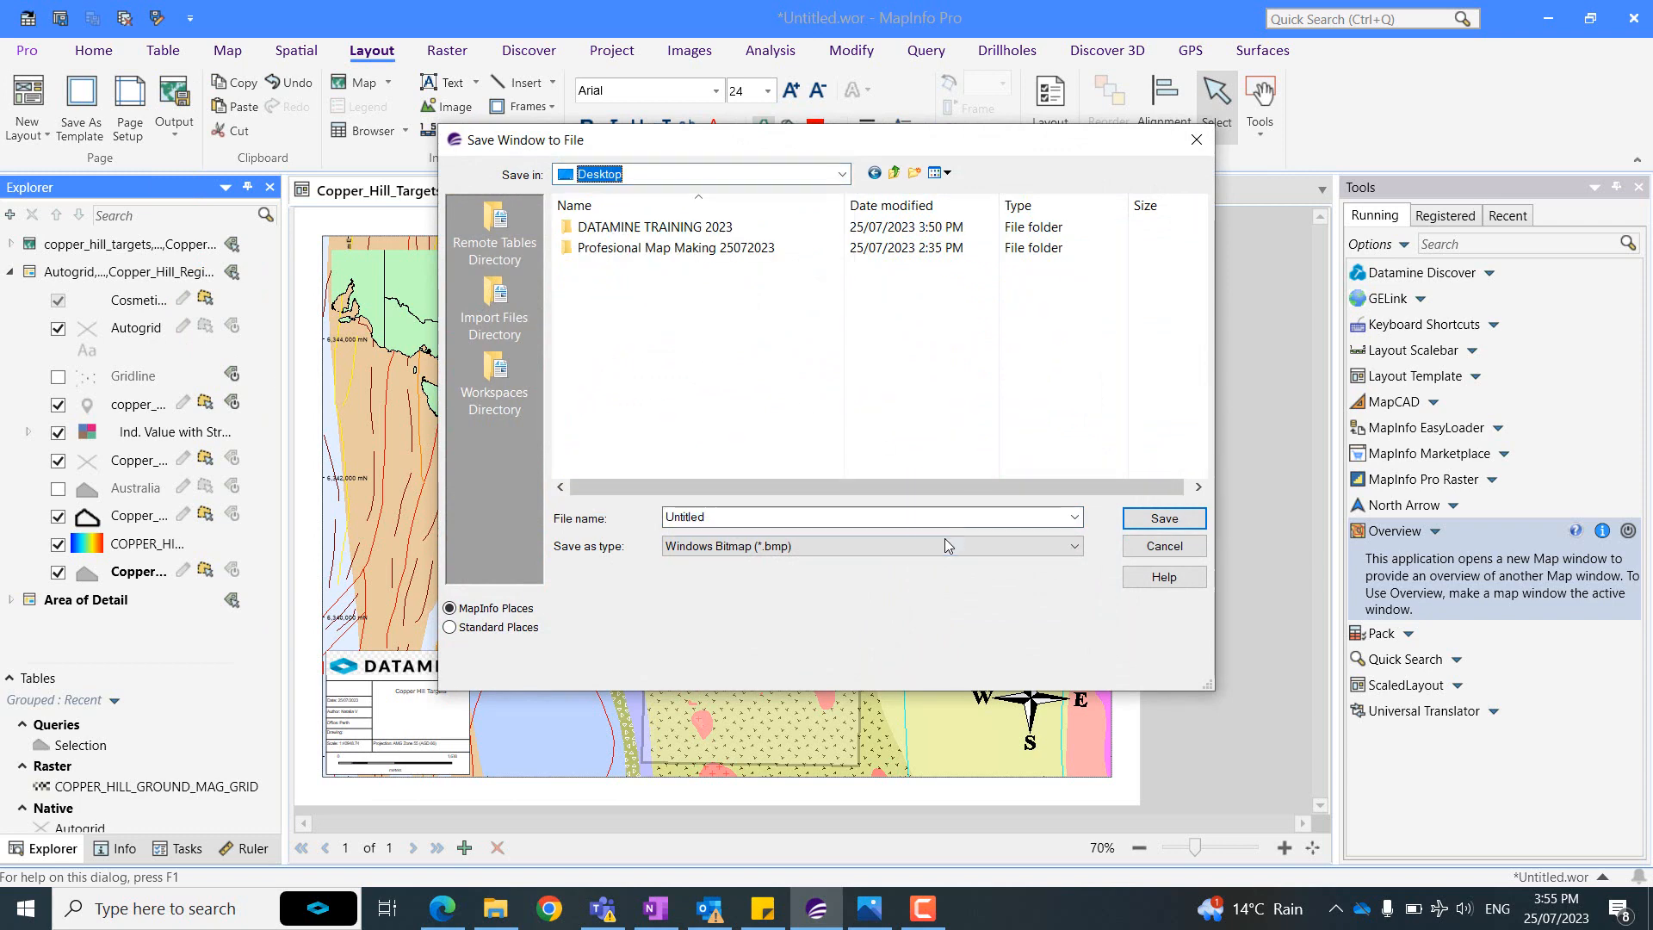
pyautogui.doubleClick(654, 227)
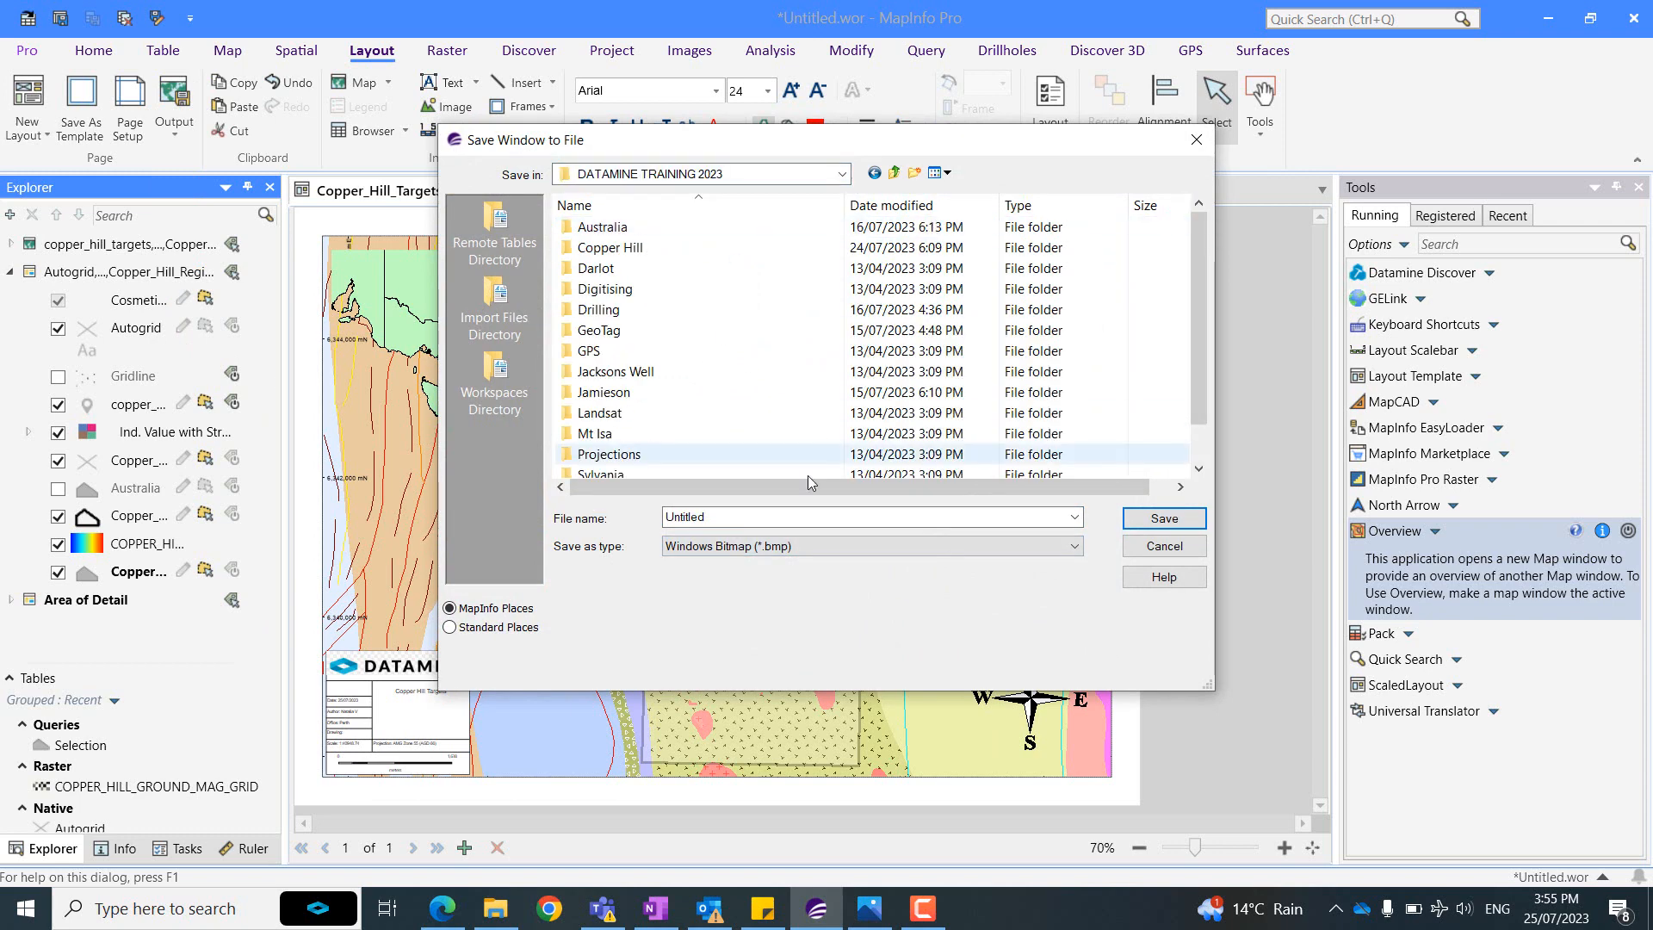
pyautogui.click(788, 514)
pyautogui.write('co')
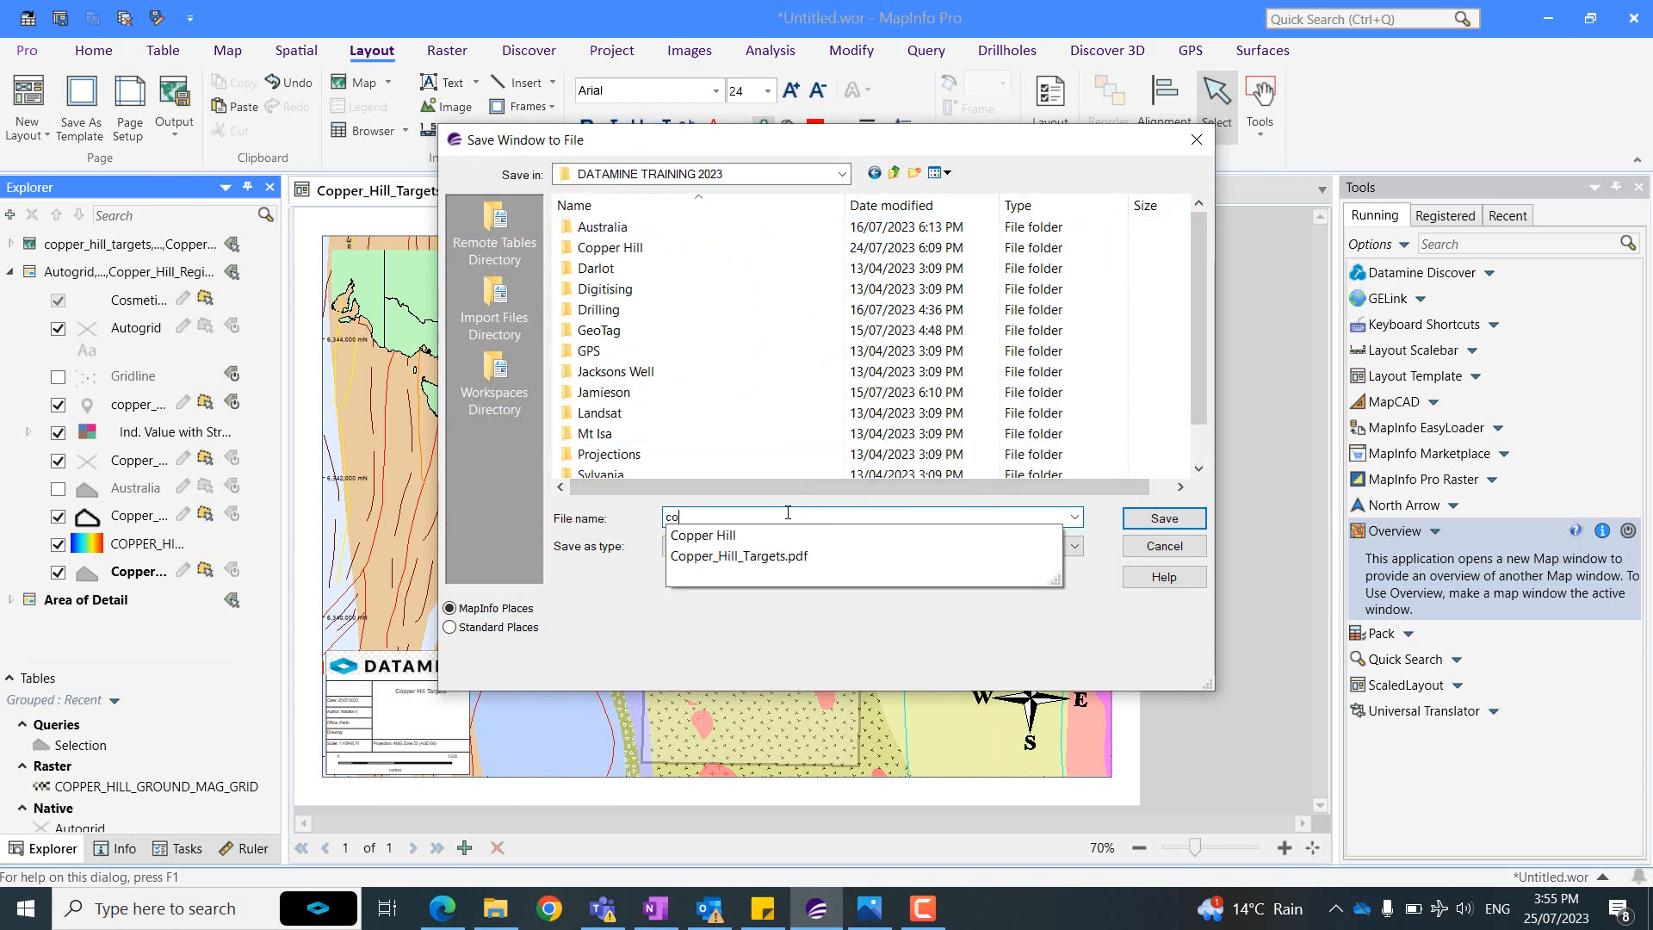
pyautogui.write('pper hill targets')
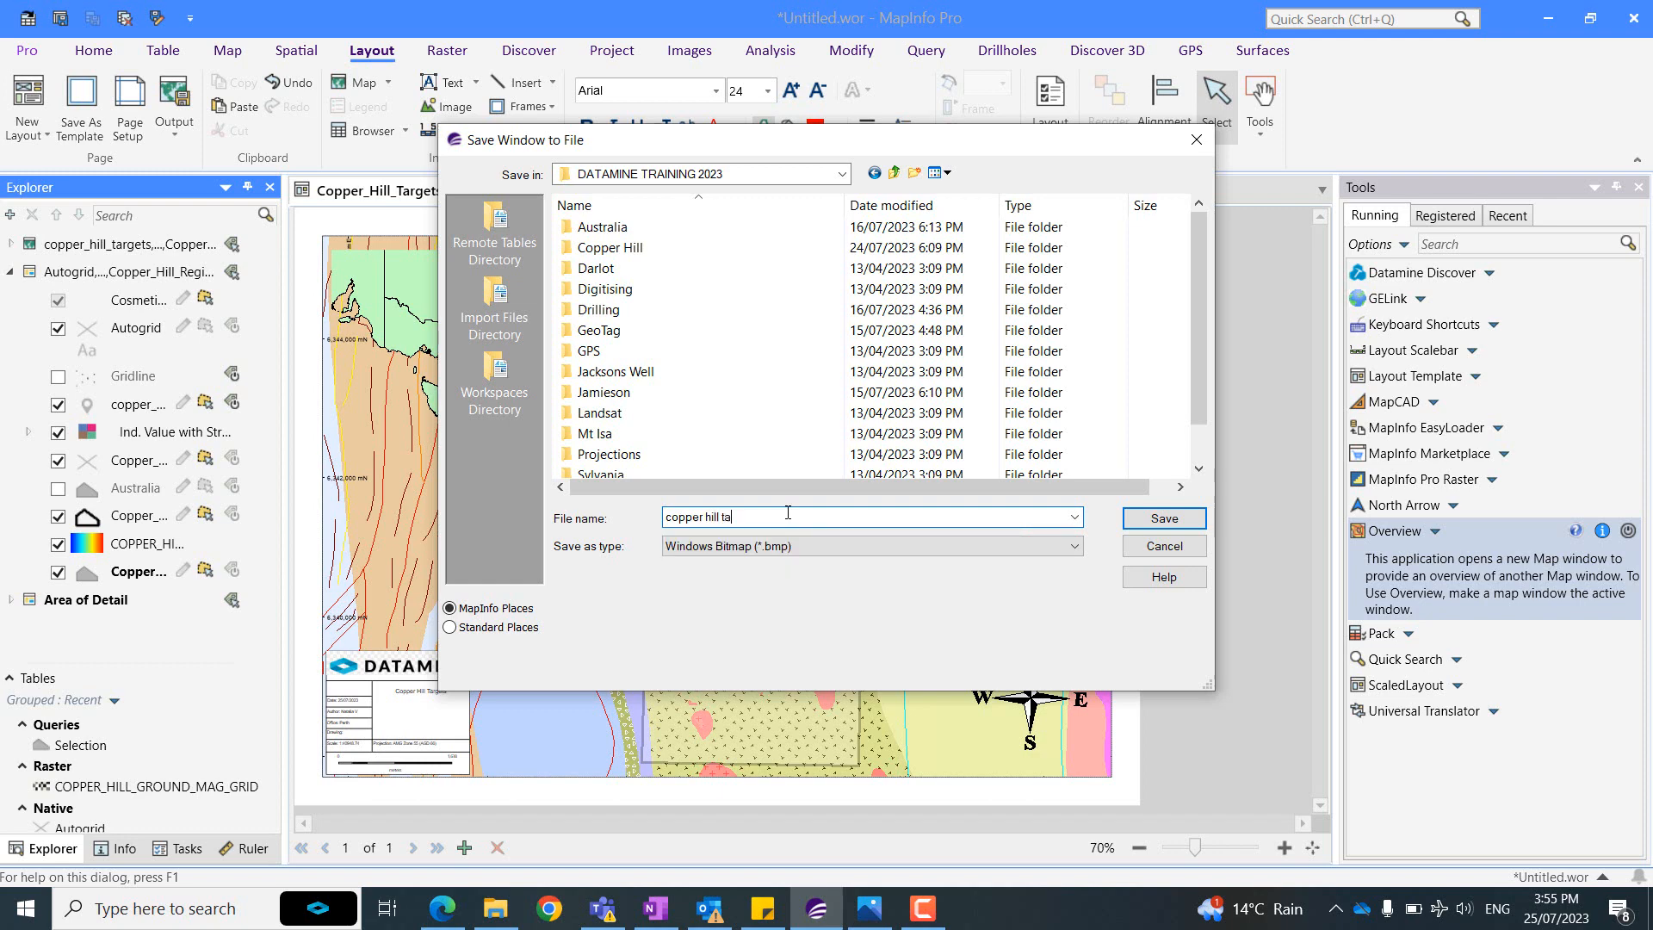
pyautogui.click(1162, 517)
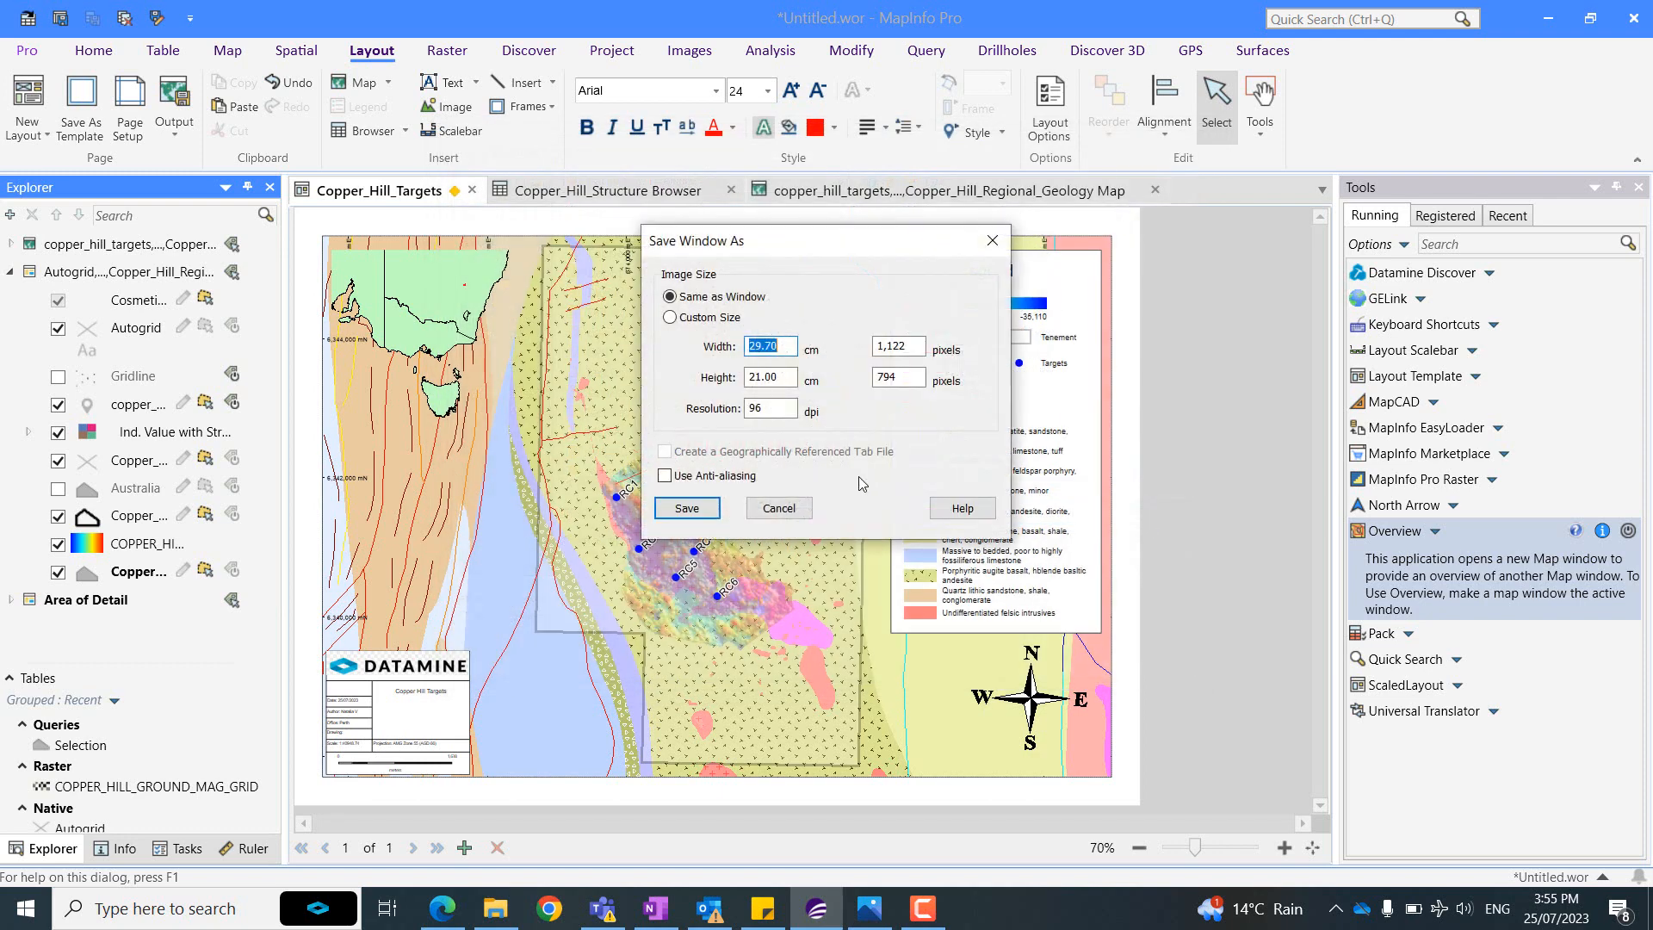
# Set the image resolution to 300 dpi at the same size as the window and complete the image export.
pyautogui.doubleClick(755, 408)
pyautogui.write('3')
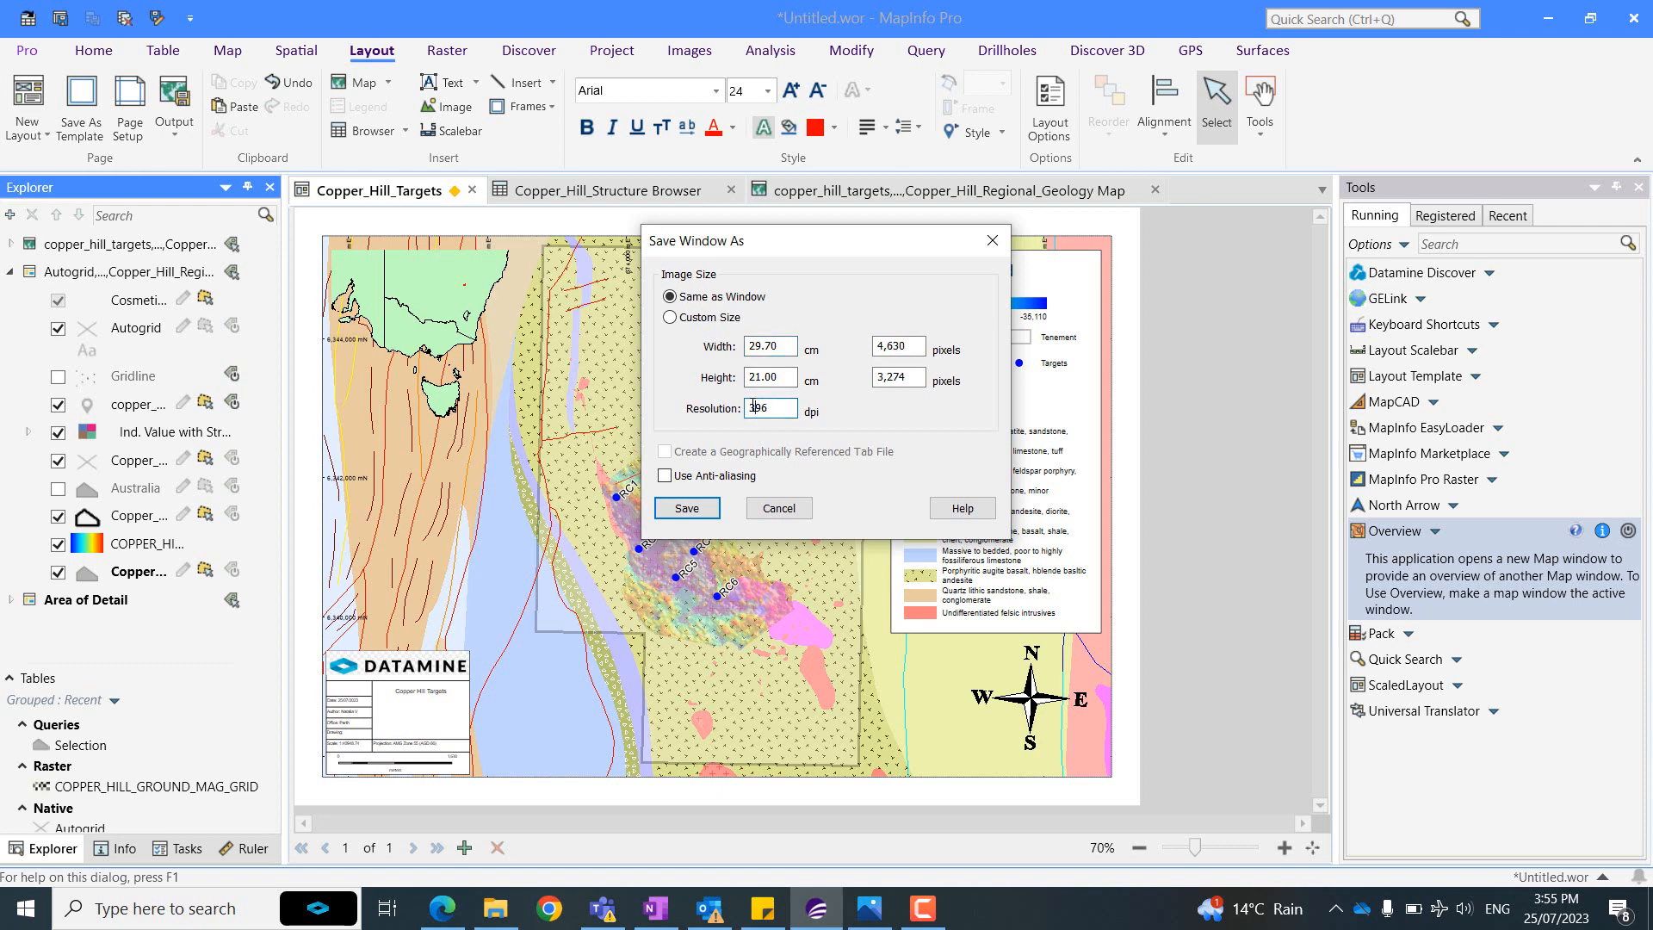
pyautogui.press('BackSpace')
pyautogui.press('BackSpace')
pyautogui.write('00')
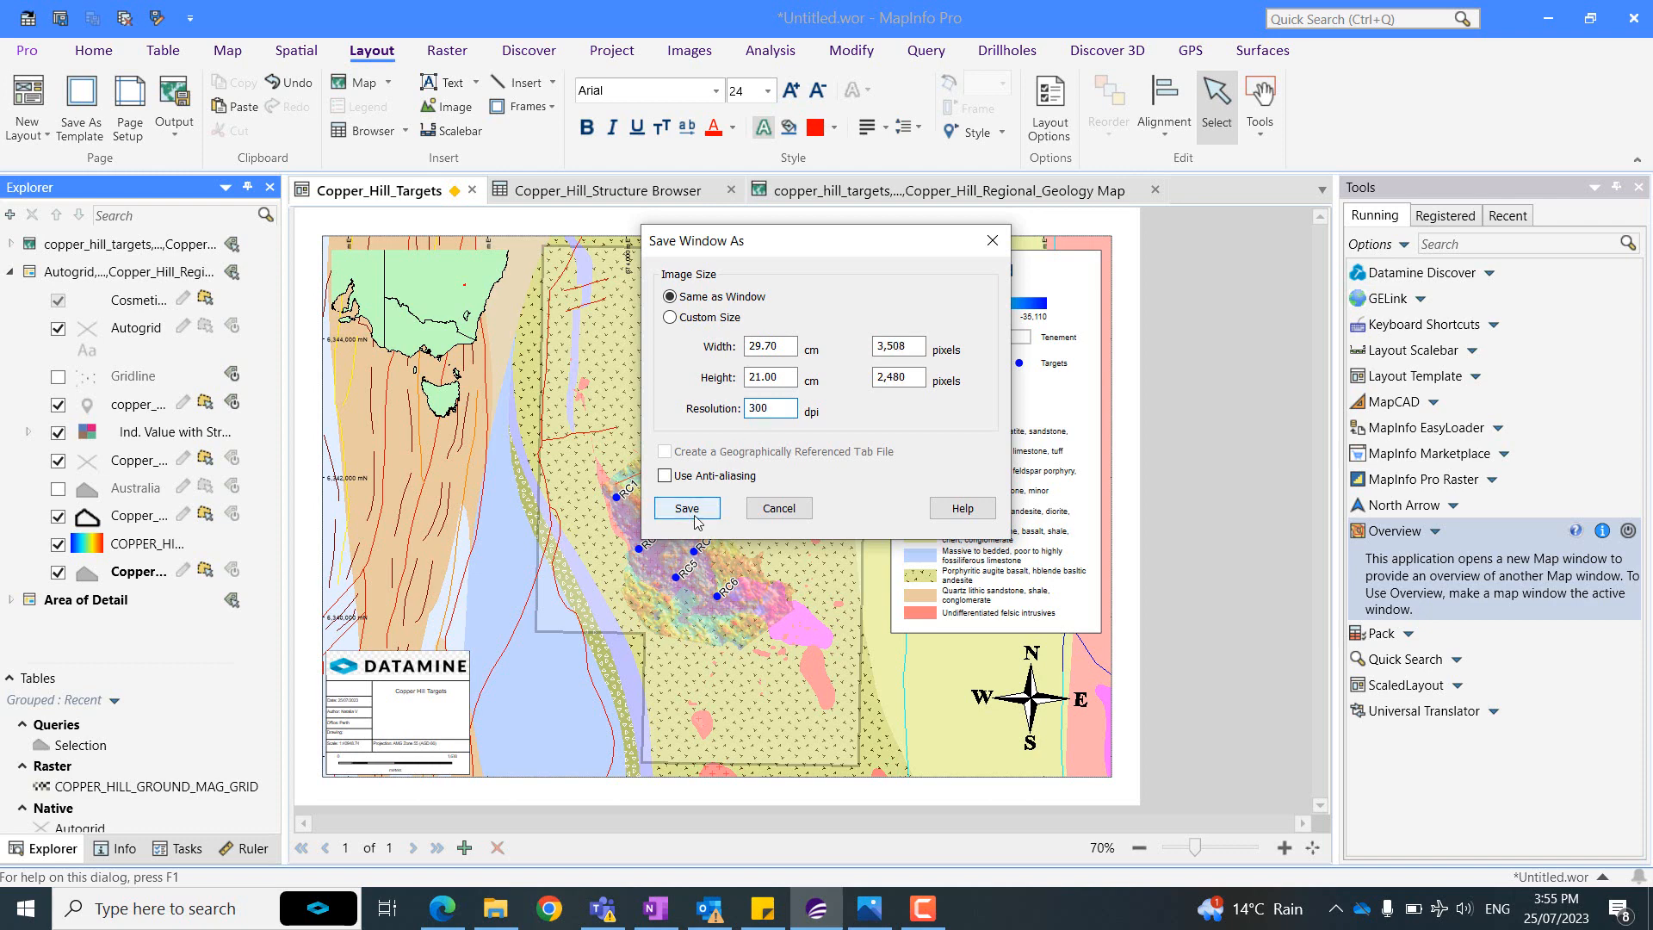
pyautogui.click(686, 509)
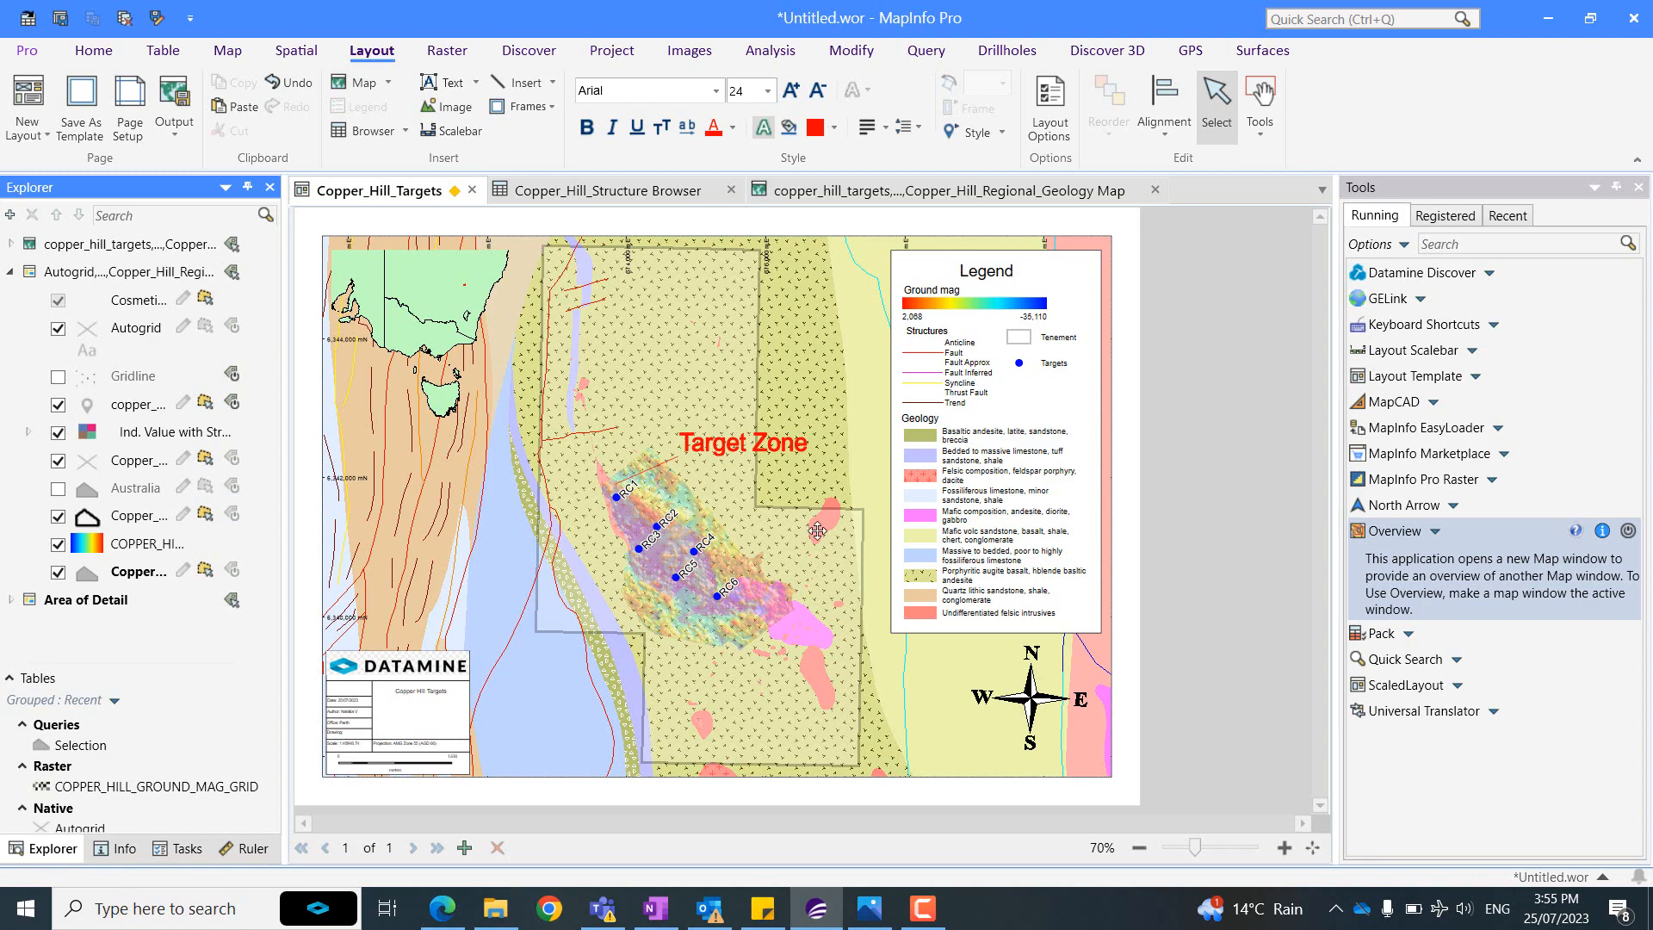
# Open the exported "copper hill targets" bitmap from the DATAMINE TRAINING 2023 folder, inspect it full screen, and switch back to MapInfo Pro.
pyautogui.click(495, 912)
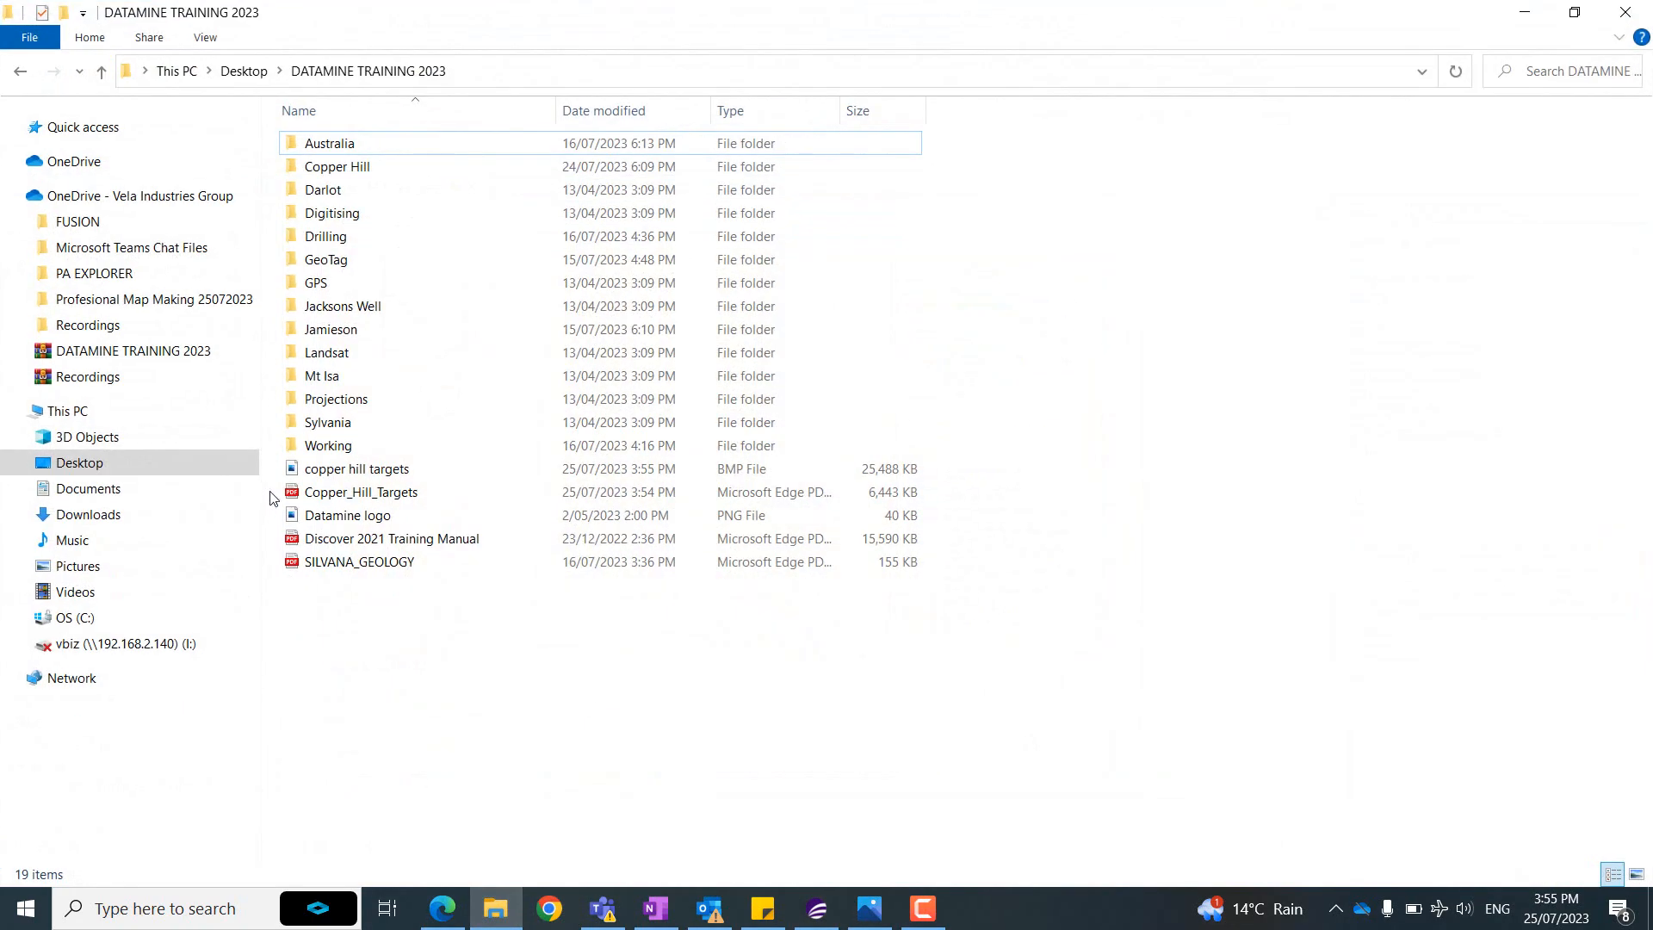
pyautogui.click(363, 479)
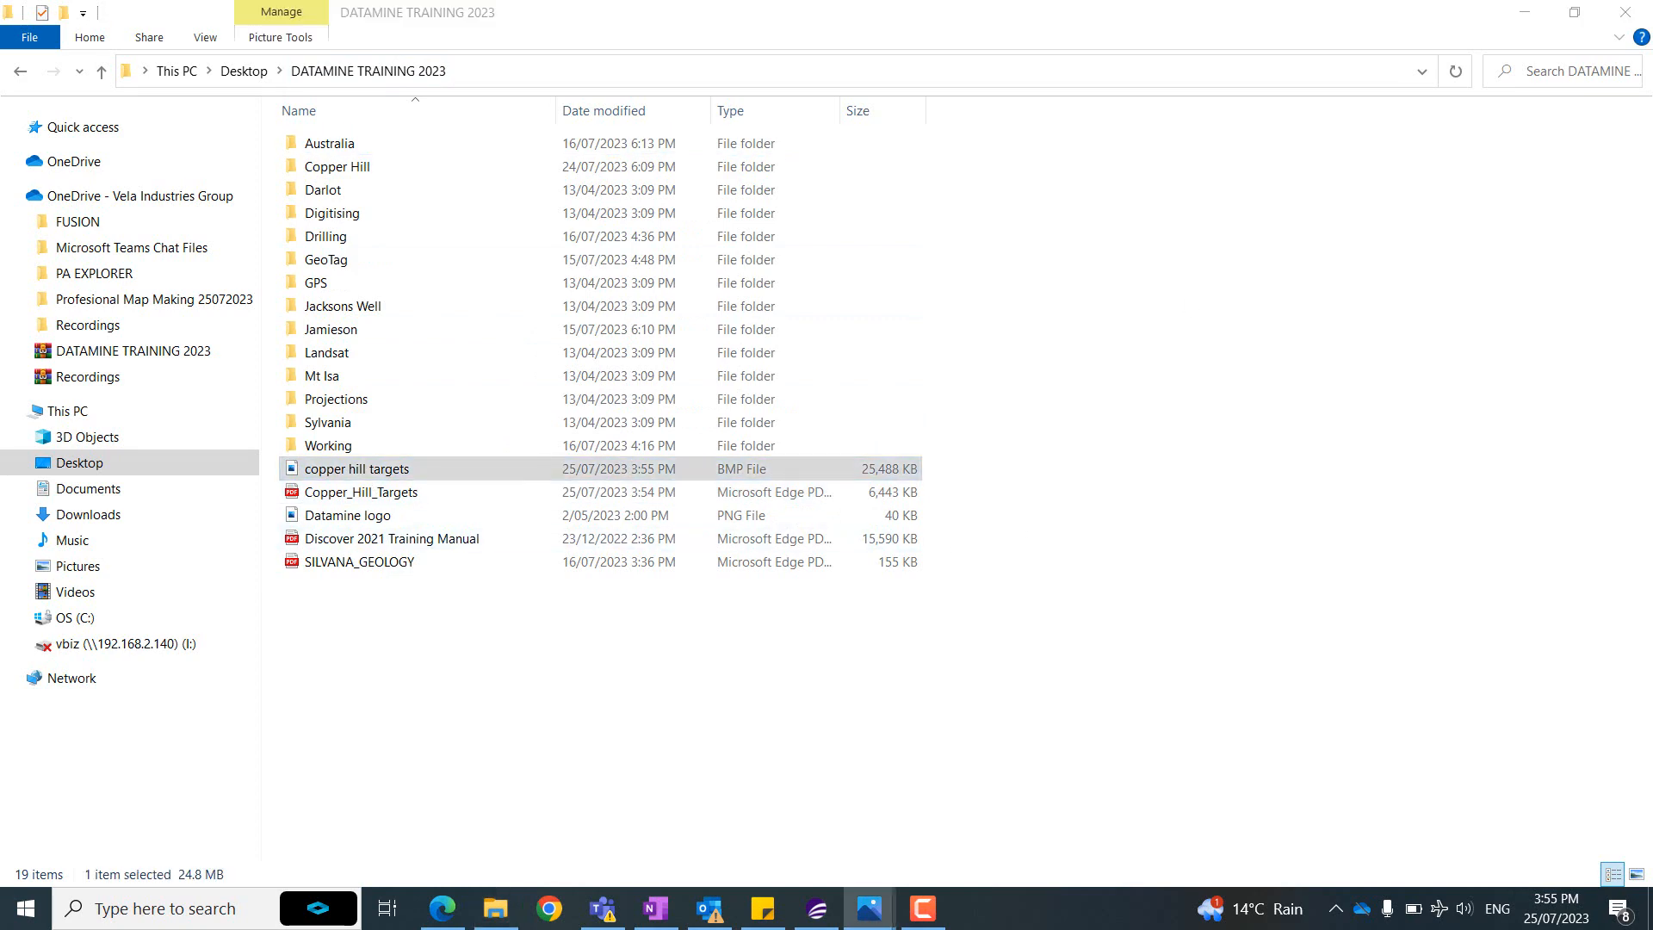
pyautogui.moveTo(1146, 219); pyautogui.dragTo(638, 145)
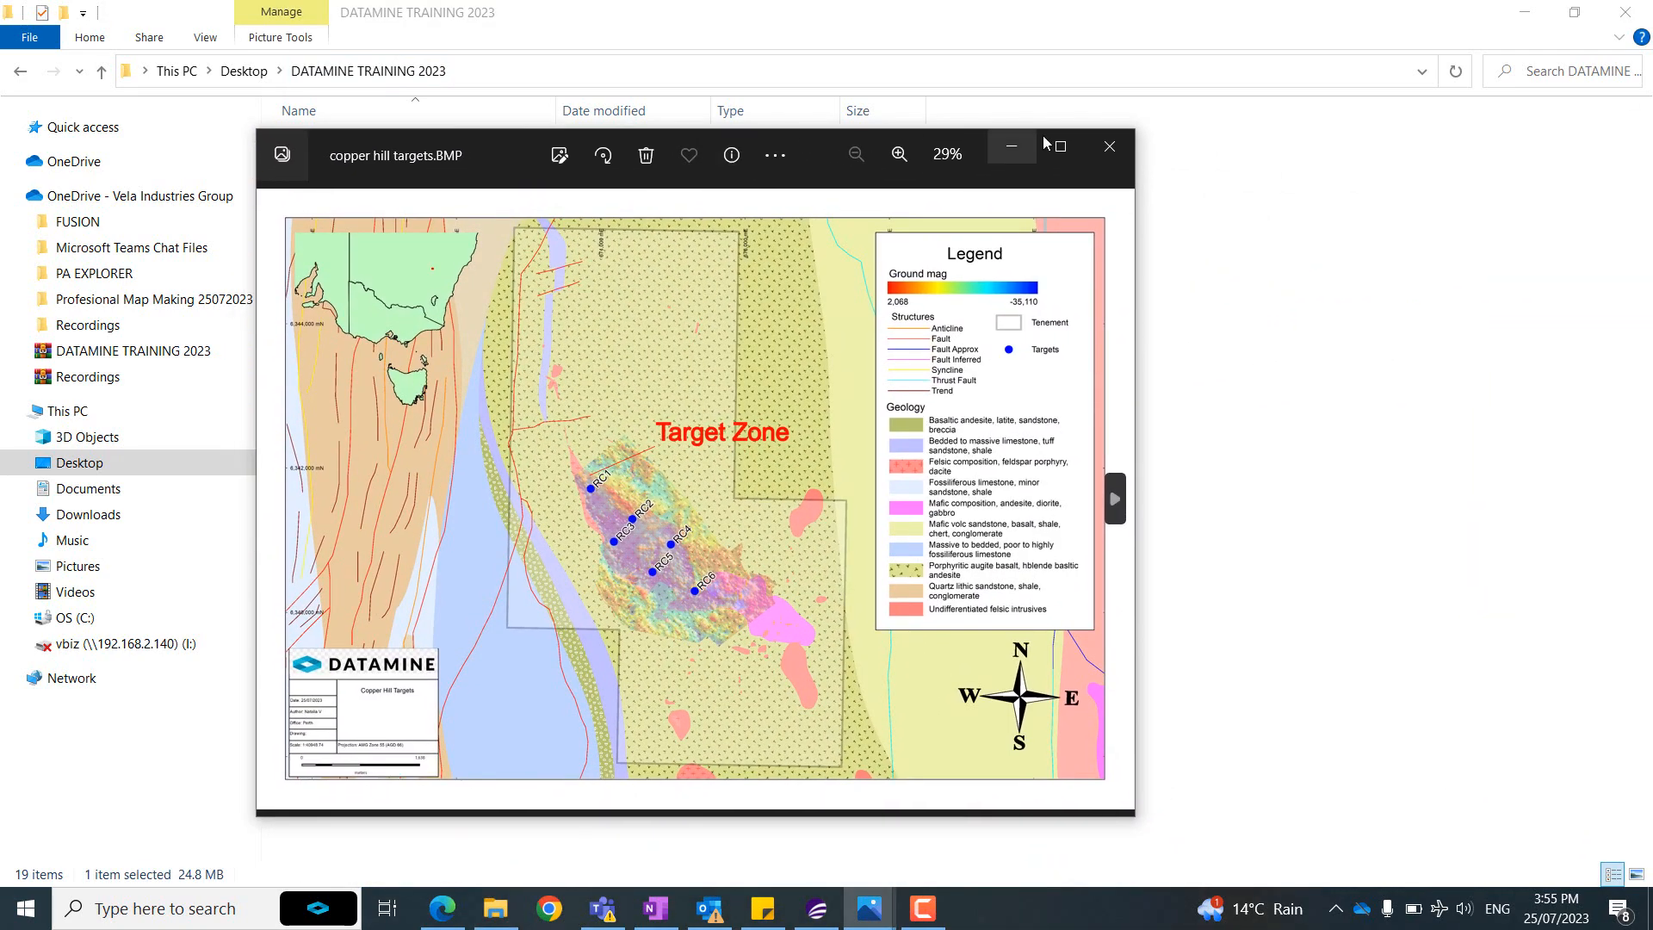
pyautogui.click(1058, 148)
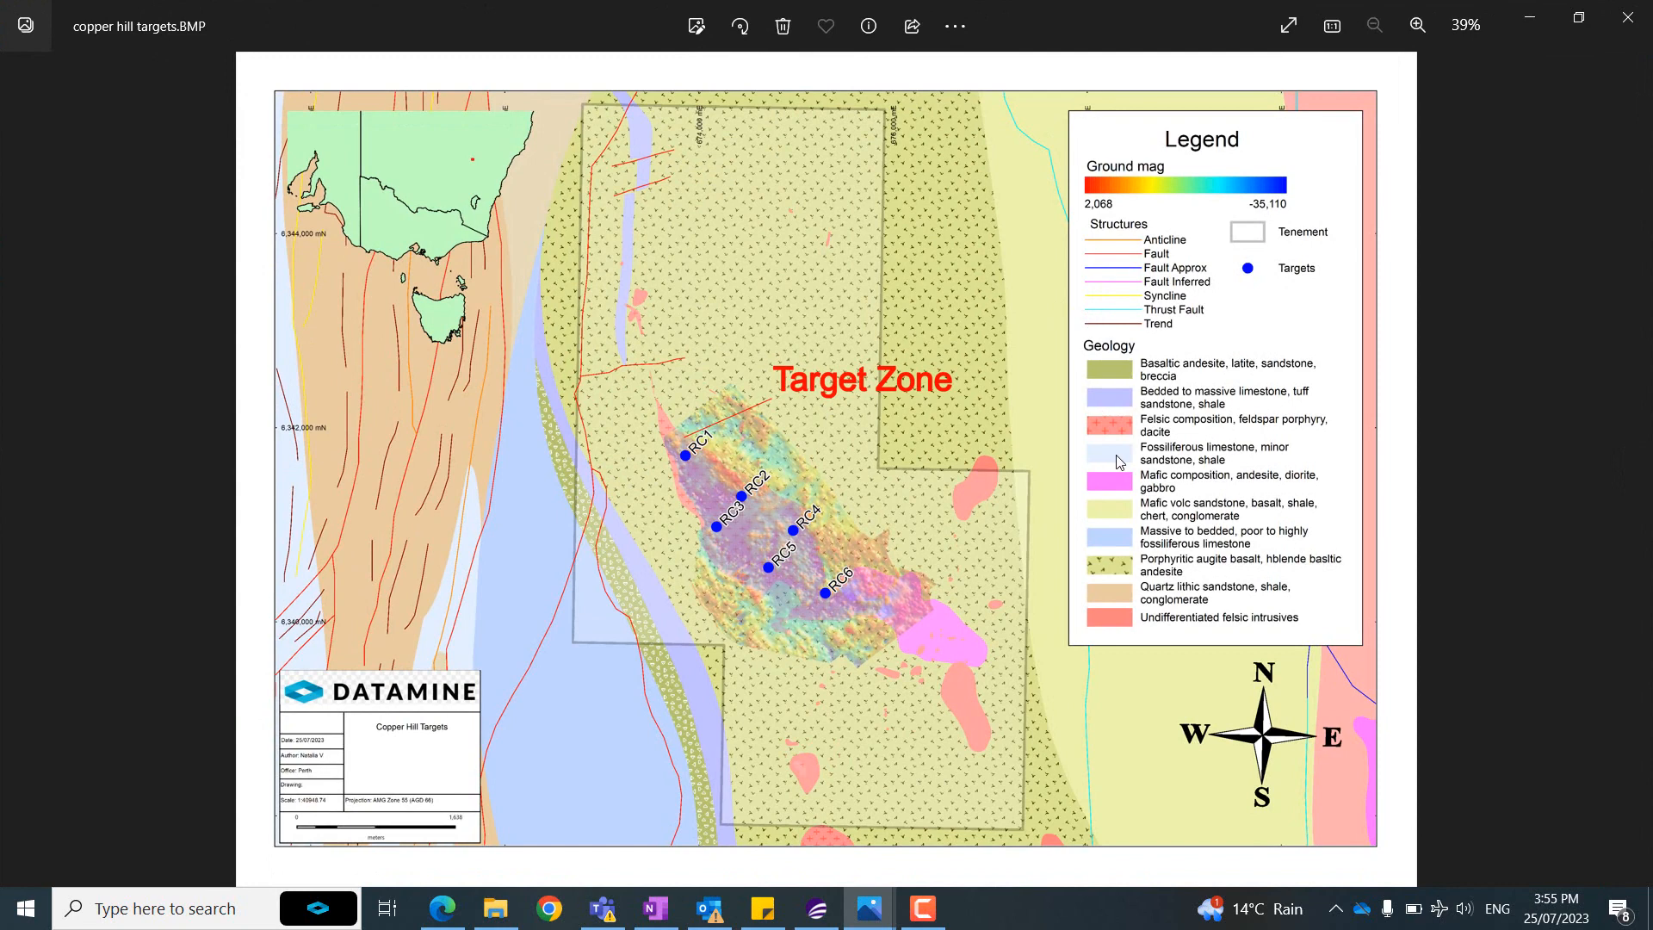
pyautogui.click(1539, 11)
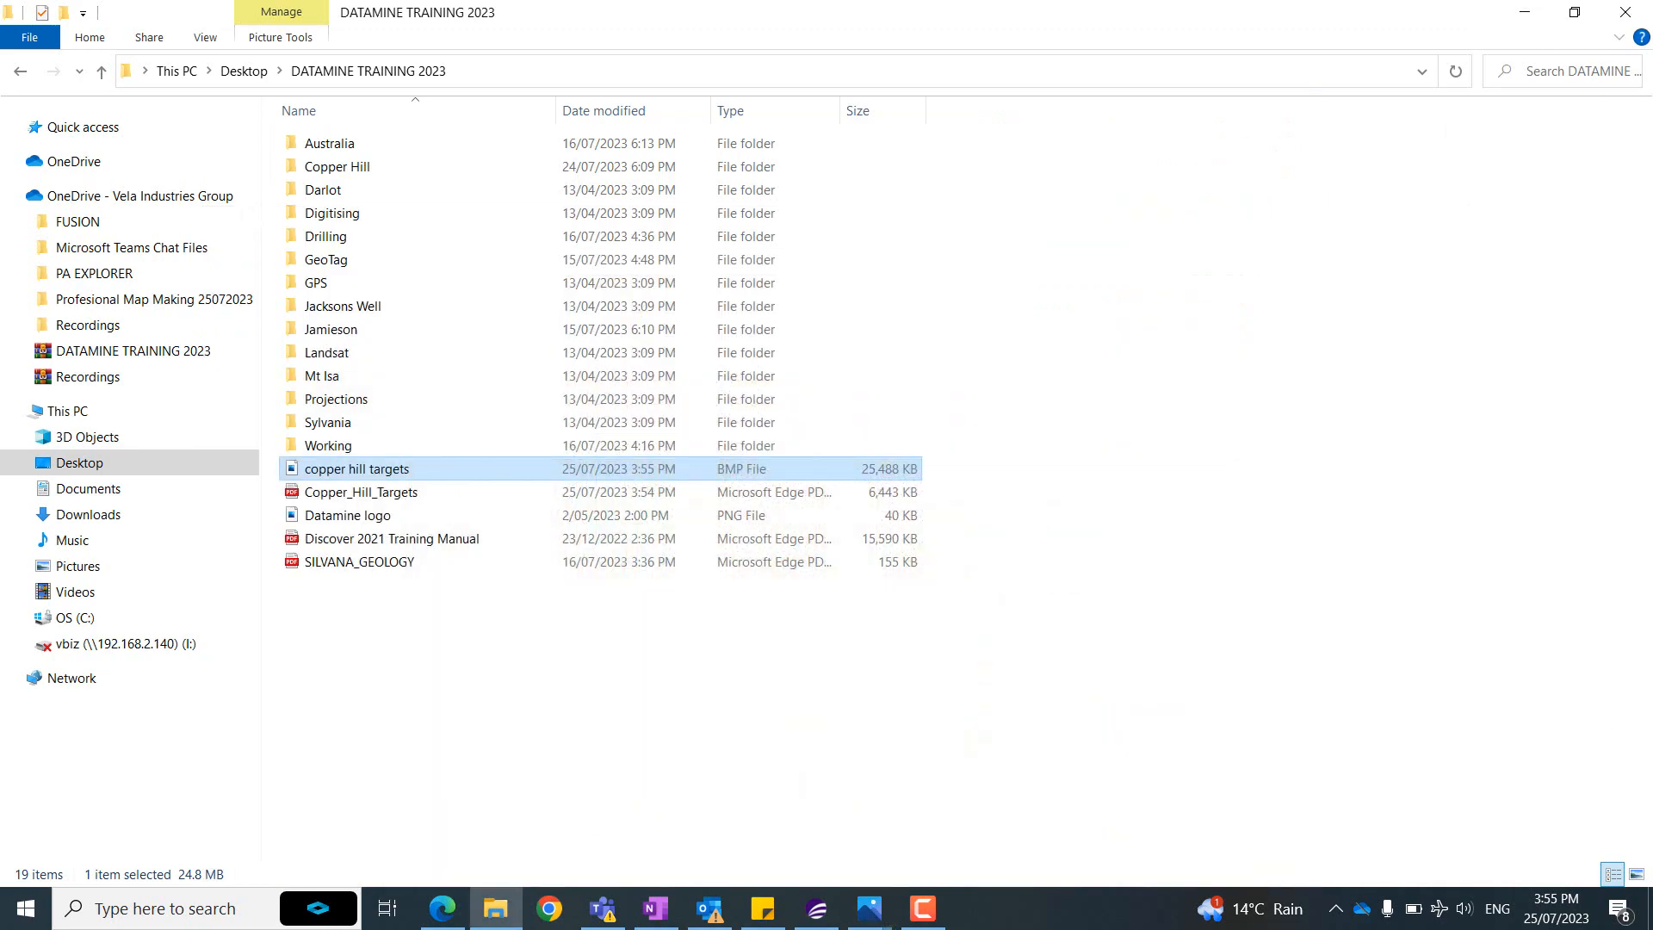
pyautogui.click(816, 908)
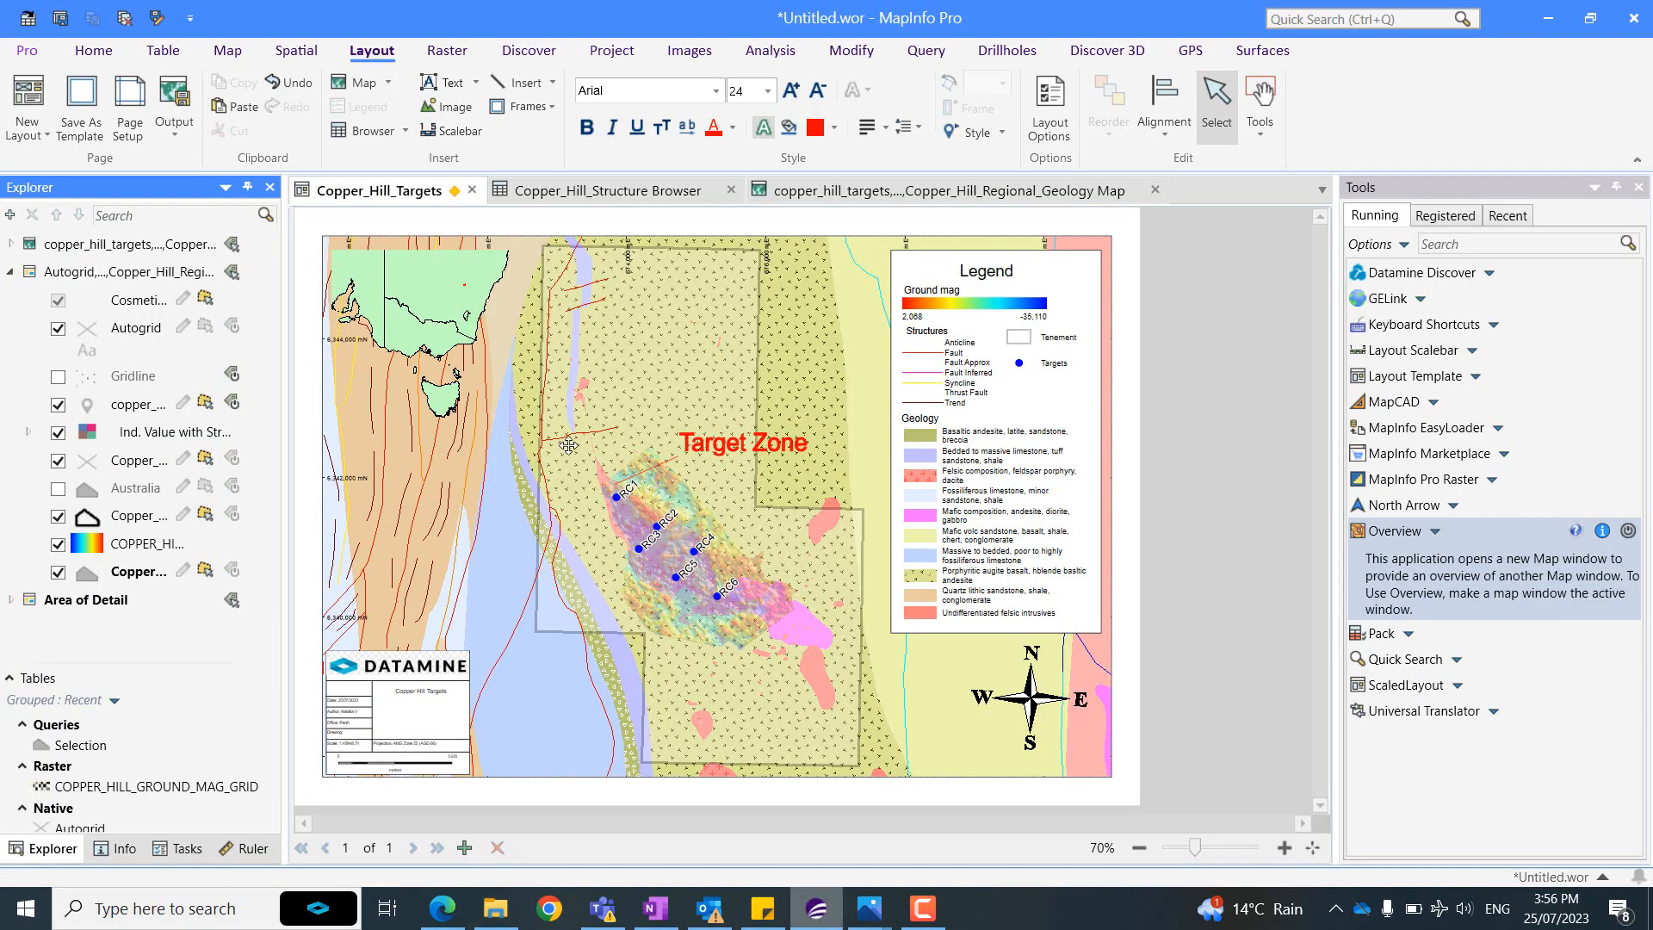
pyautogui.click(189, 127)
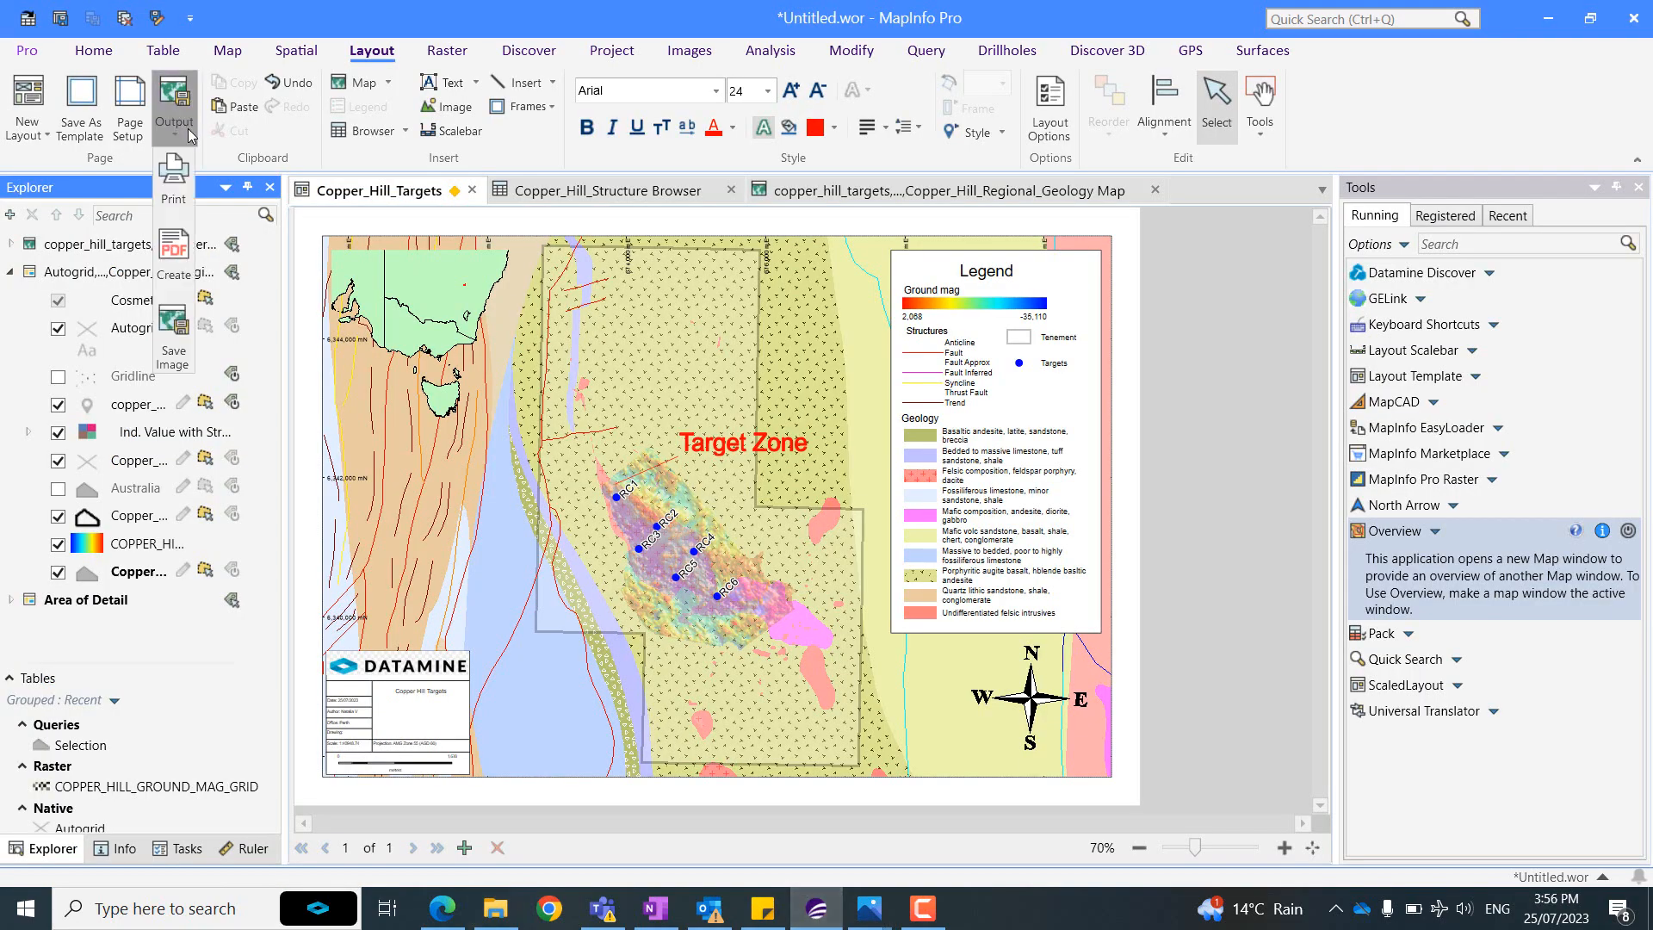
pyautogui.click(175, 344)
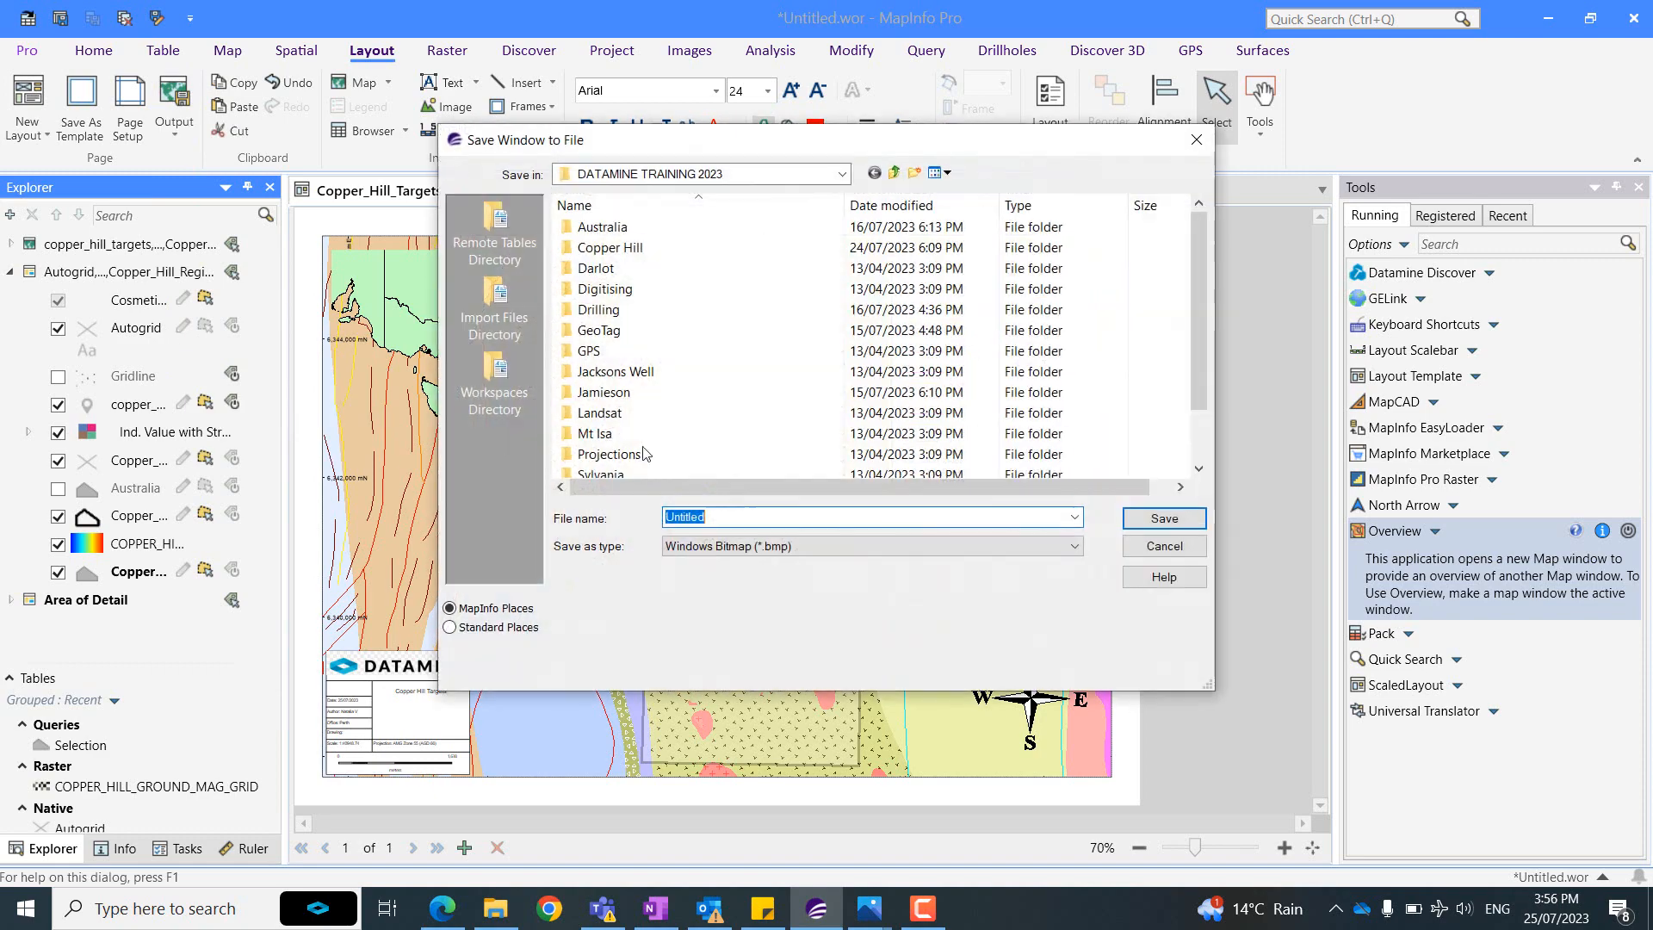
pyautogui.click(841, 174)
pyautogui.click(603, 206)
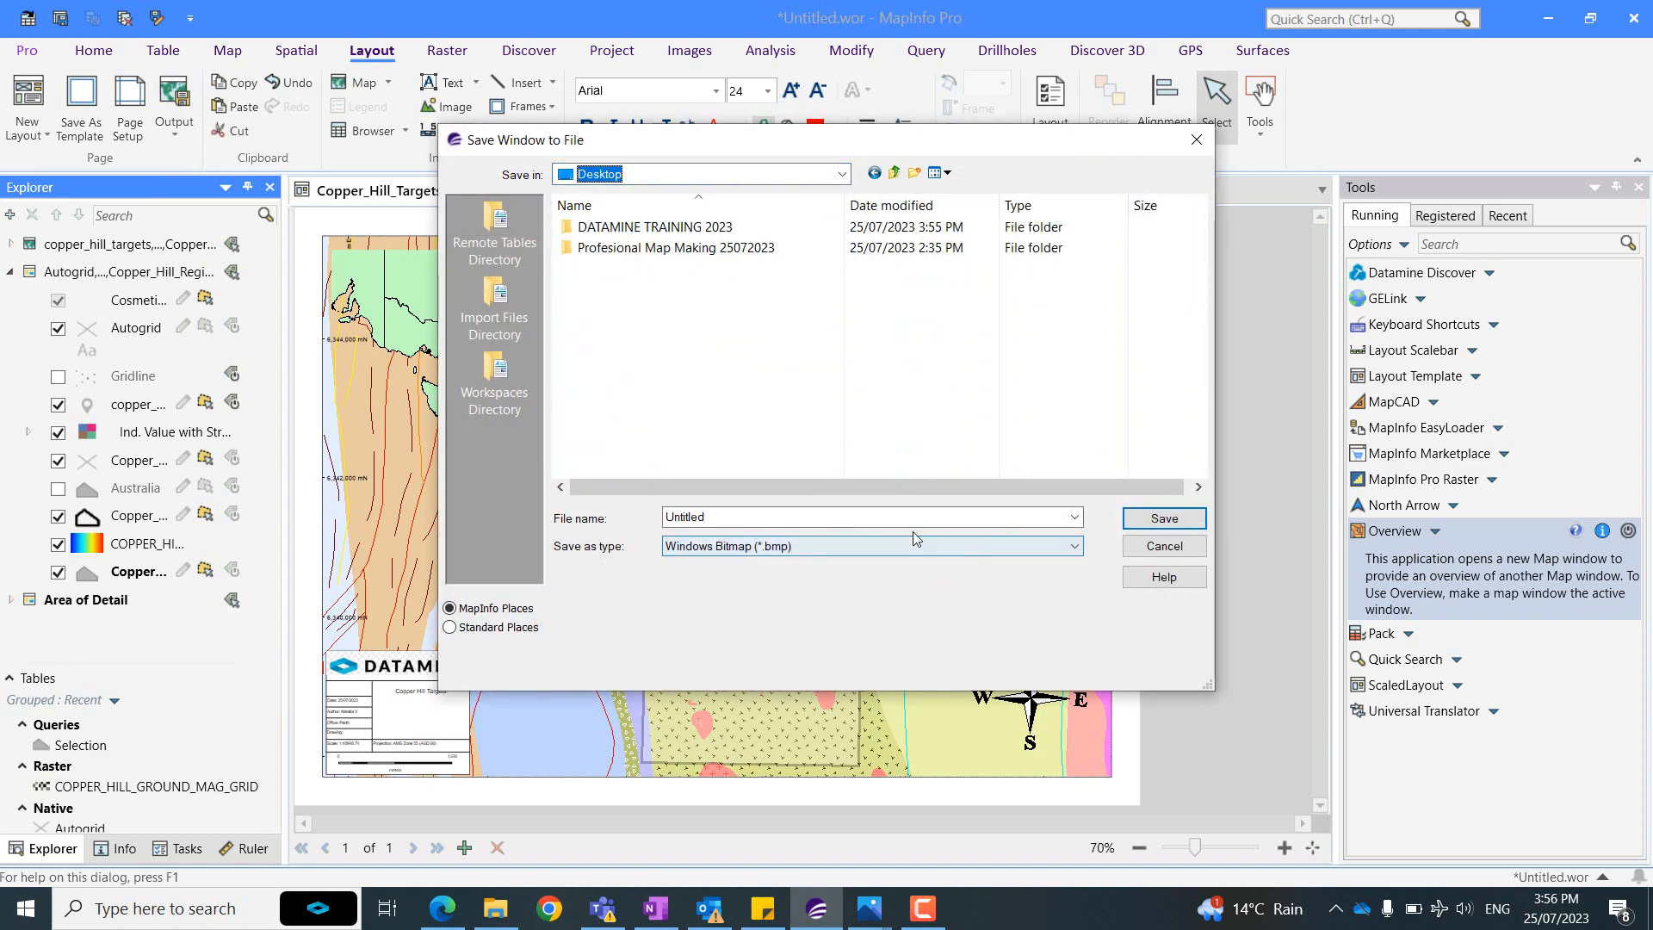
pyautogui.click(1163, 517)
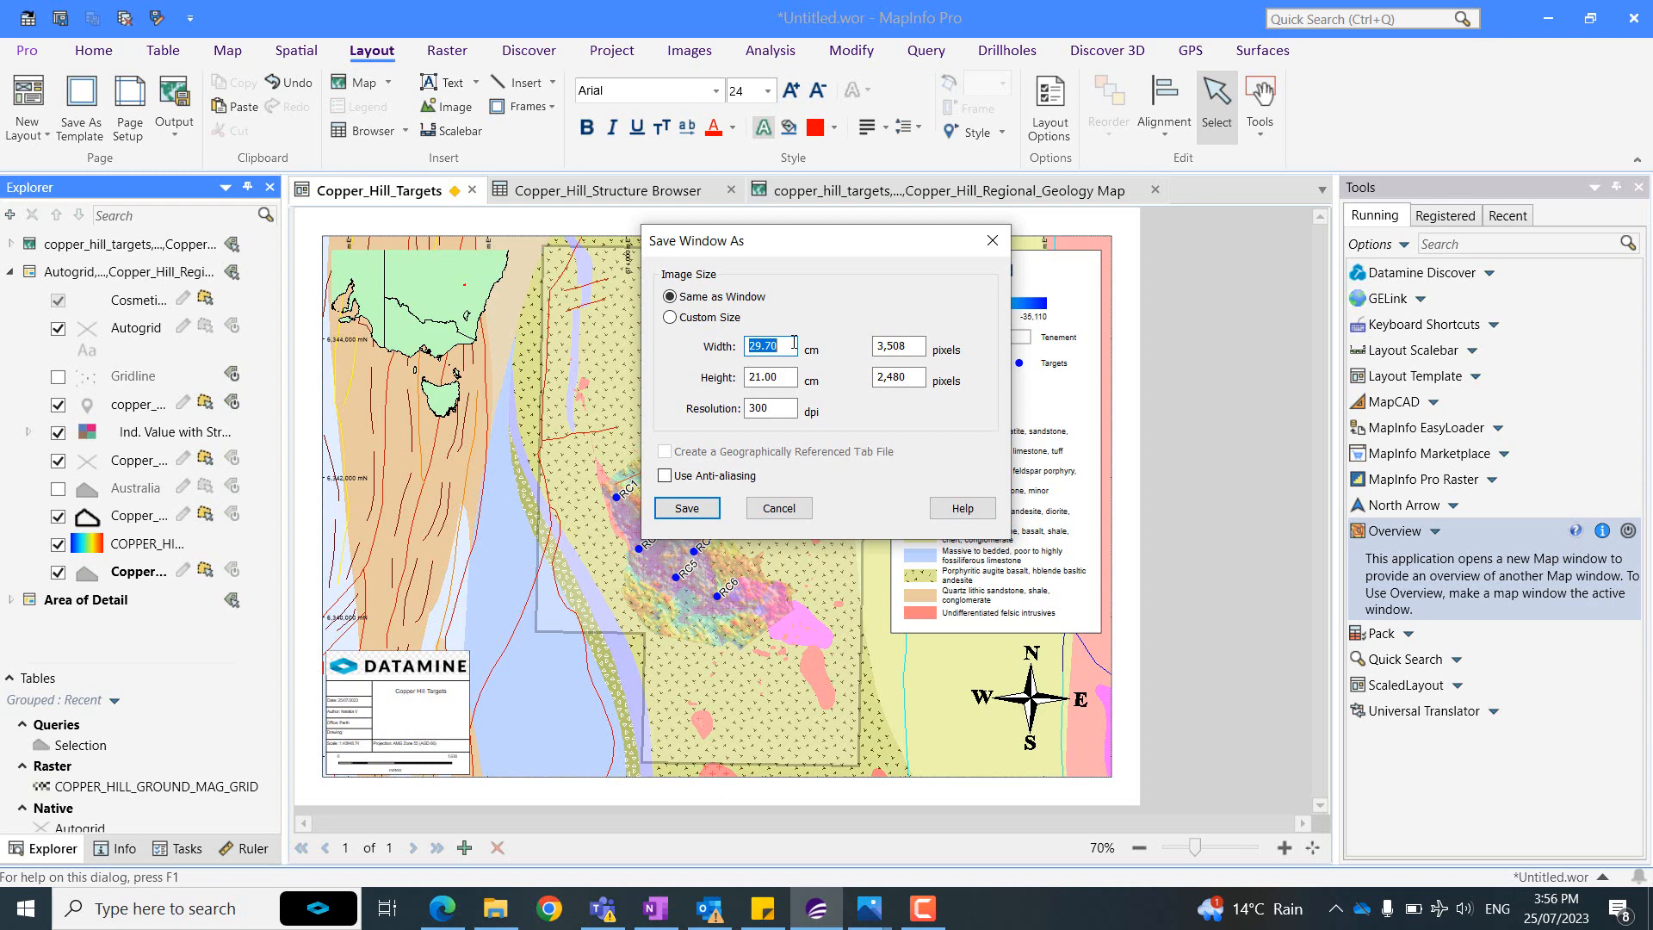
pyautogui.click(993, 241)
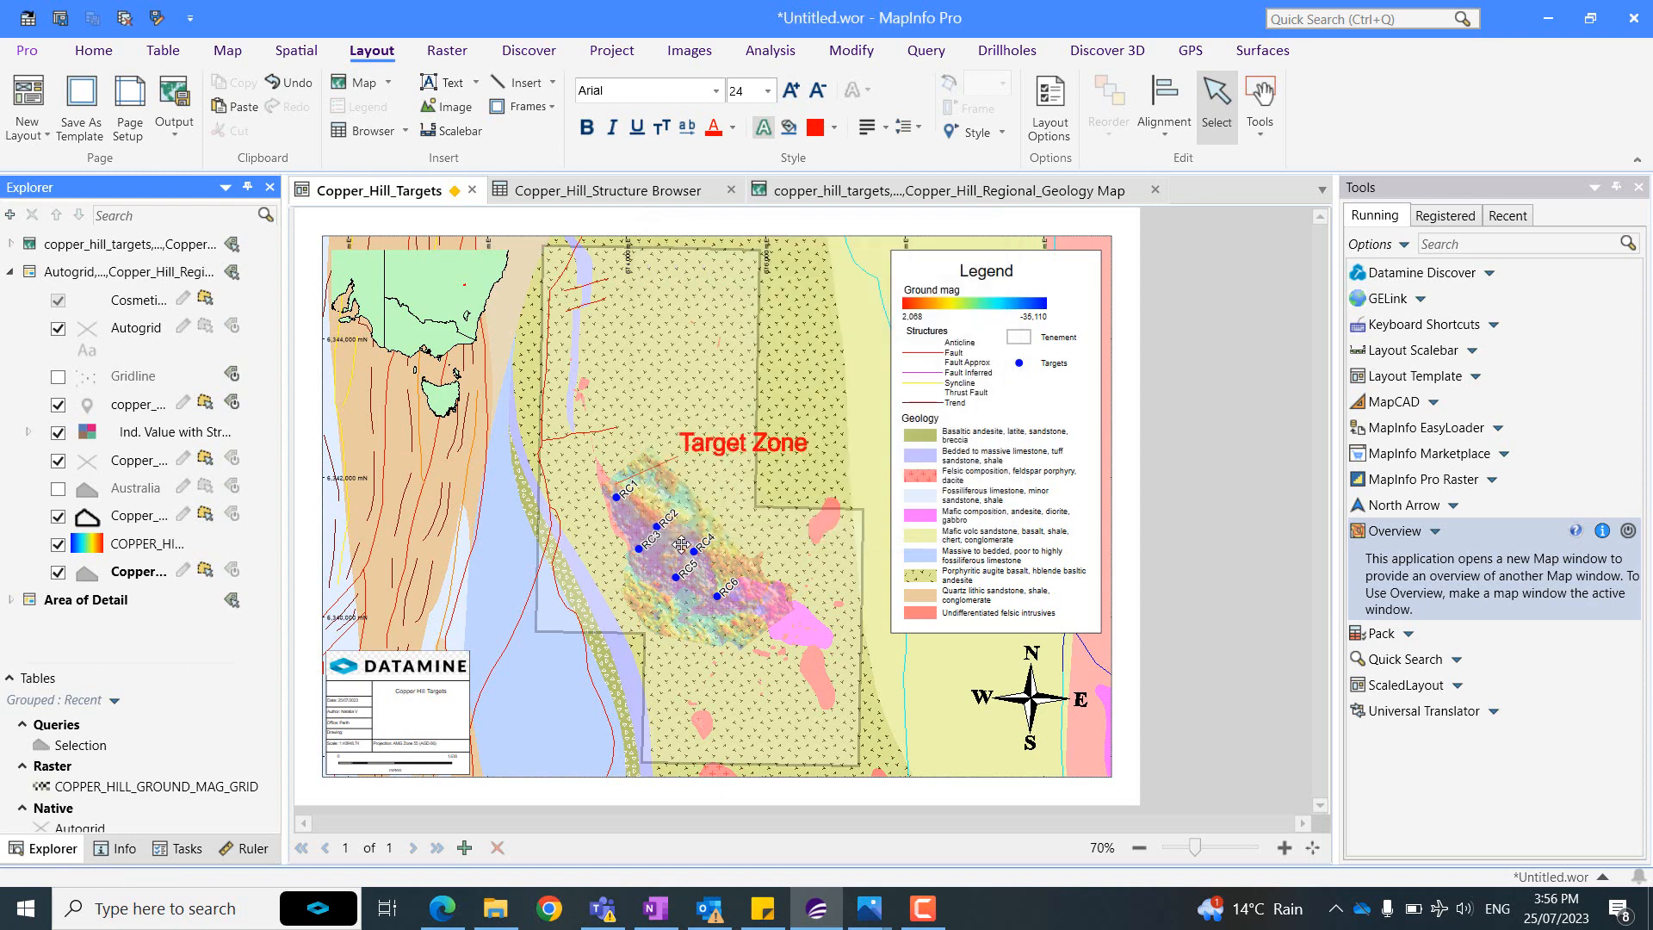
# Switch to File Explorer, open the Copper_Hill_Targets PDF with Adobe Acrobat, and widen its layer list.
pyautogui.click(497, 924)
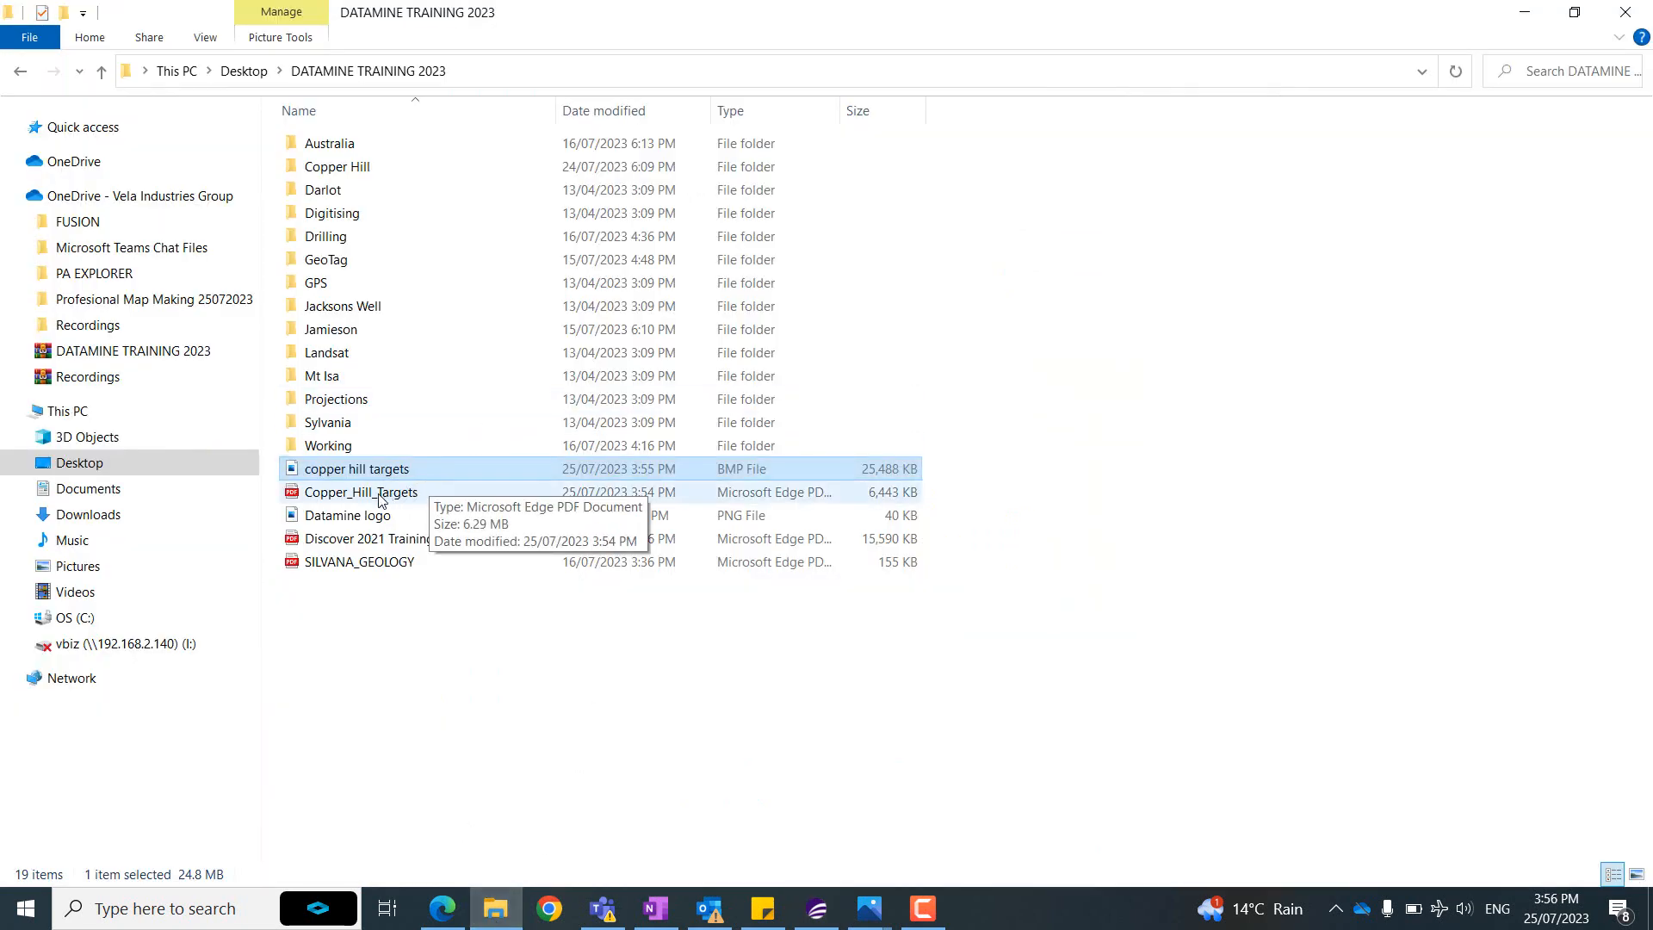
pyautogui.rightClick(385, 495)
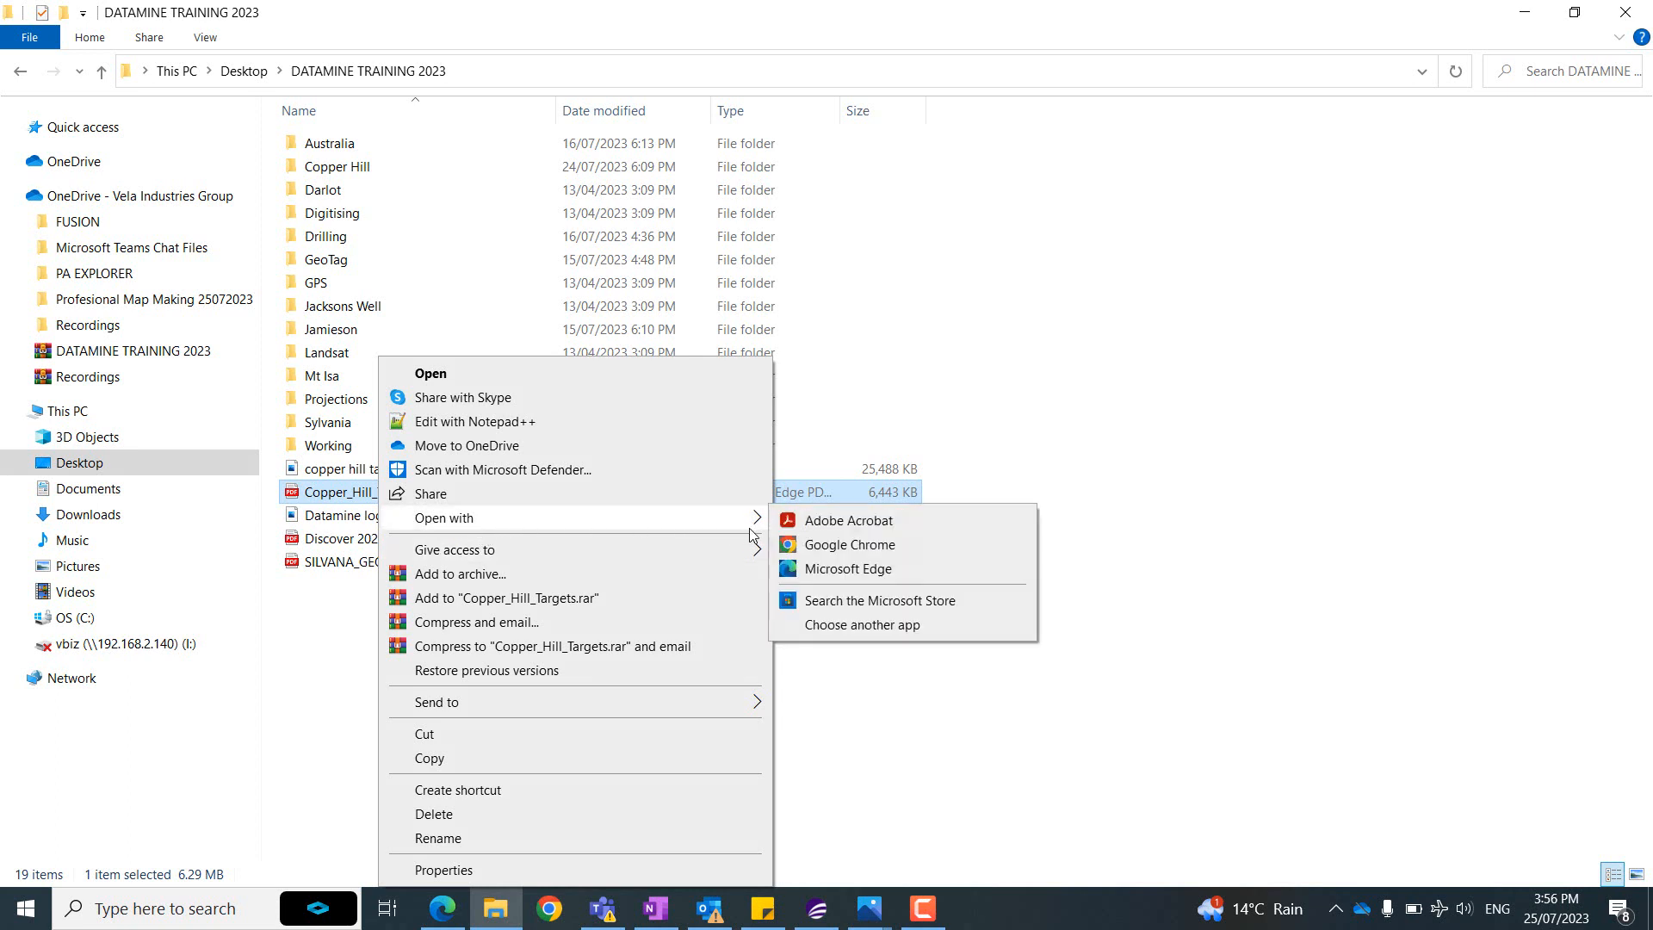
pyautogui.click(784, 520)
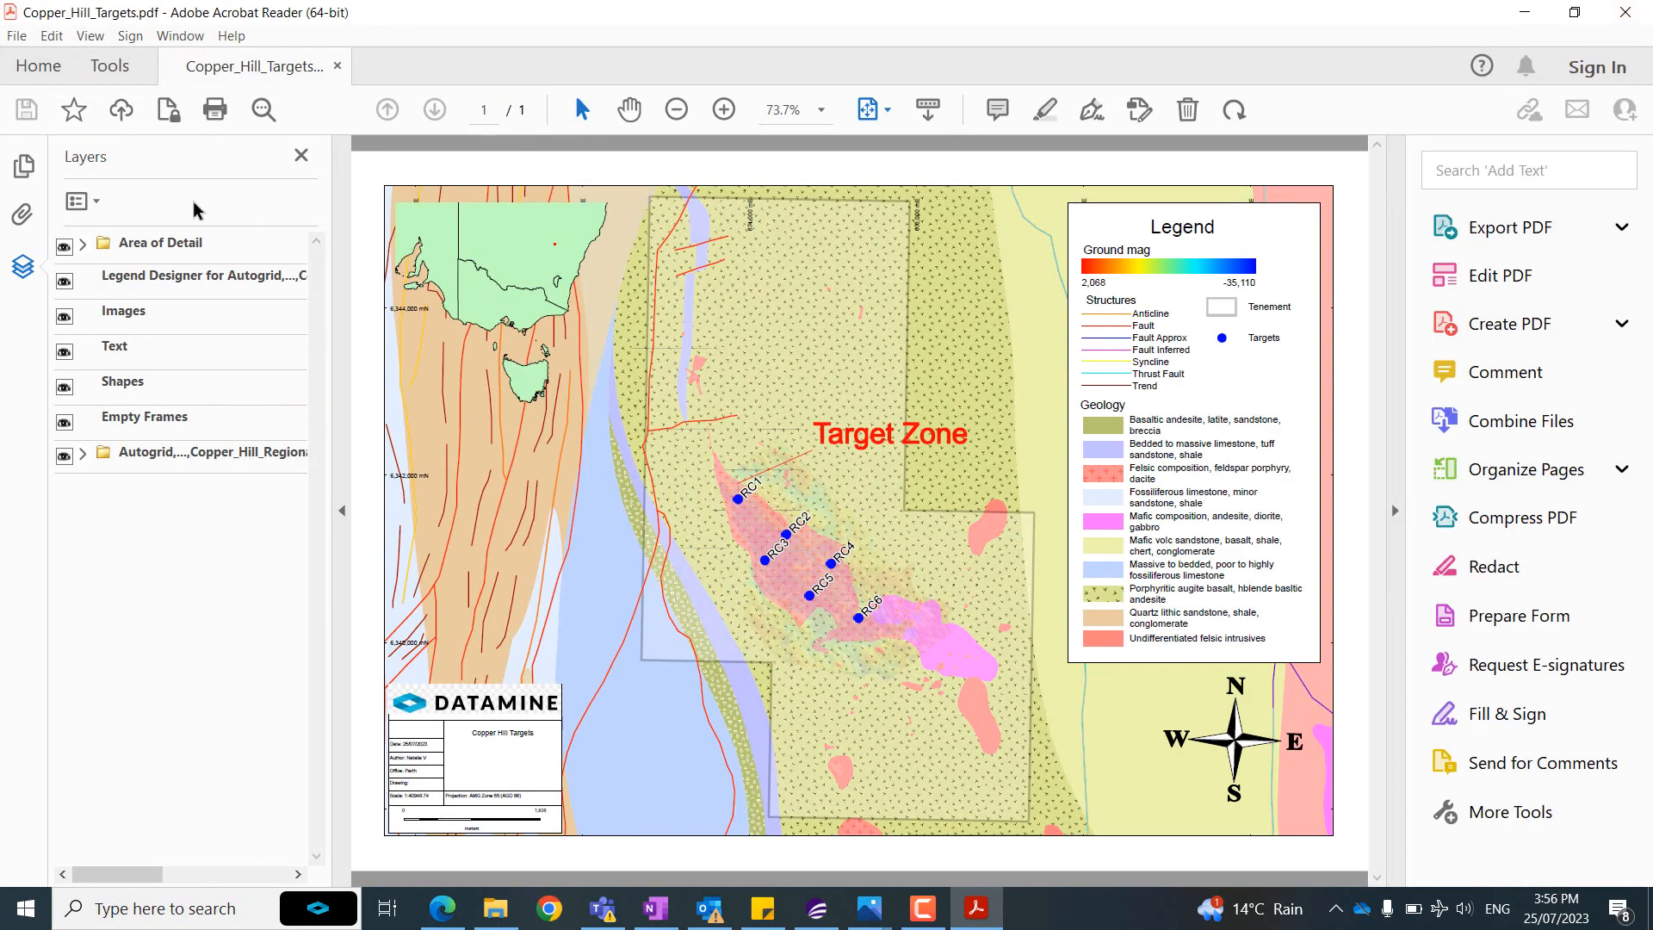
pyautogui.moveTo(330, 180); pyautogui.dragTo(358, 180)
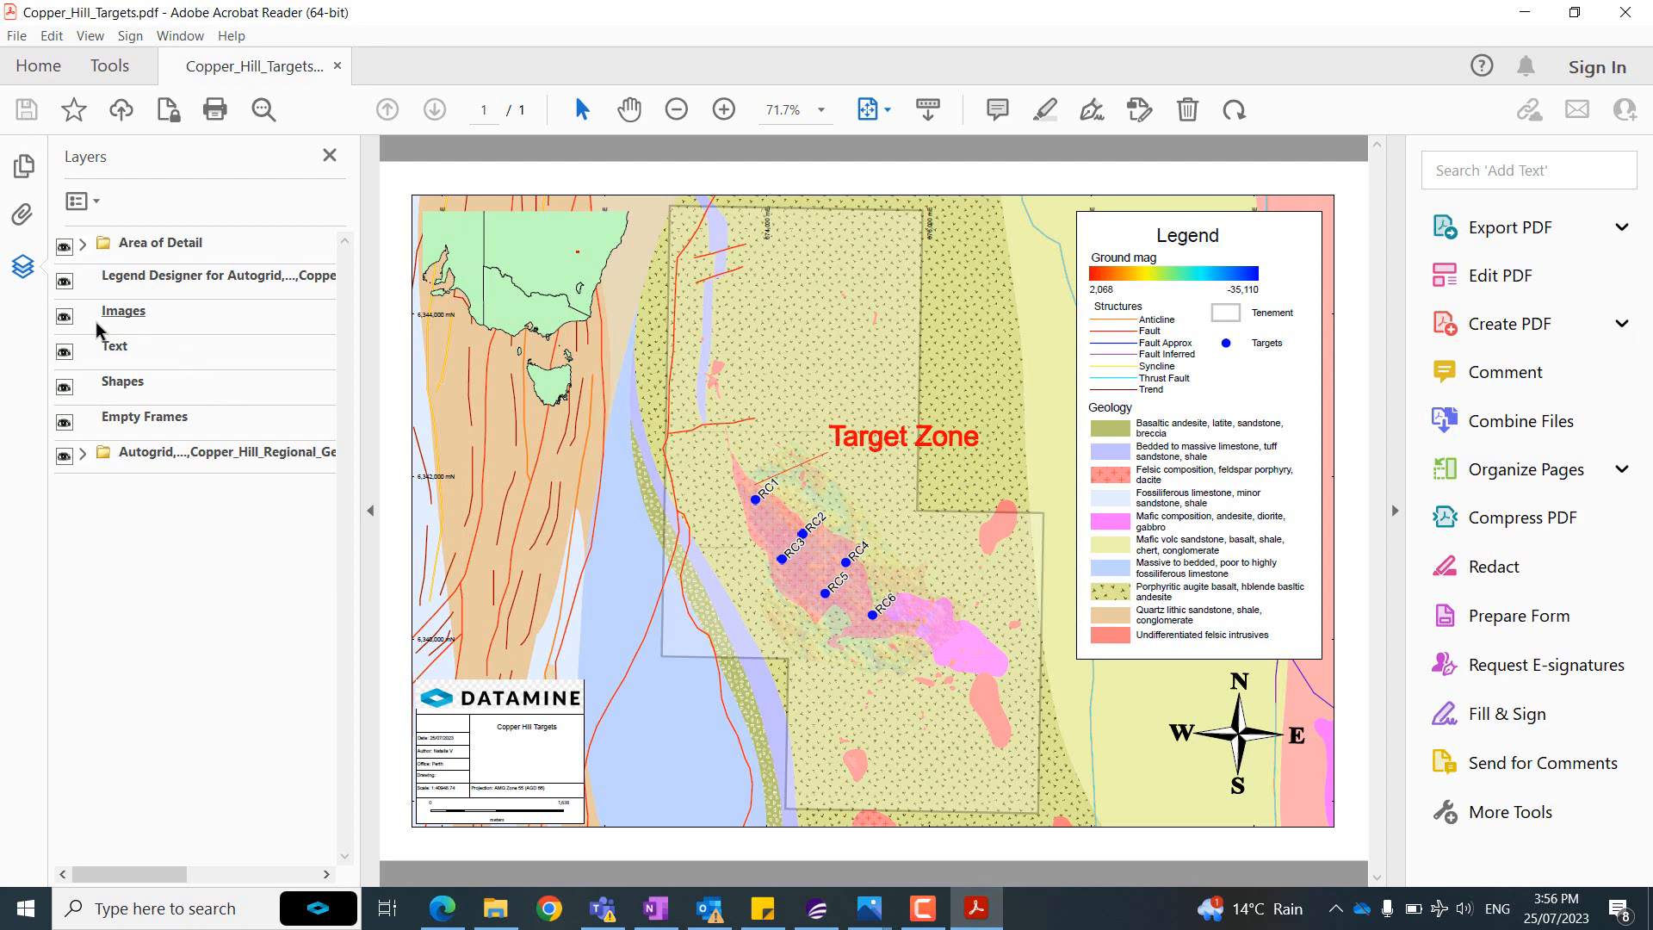
# Hide the Legend Designer layer in the PDF, show it again, and dismiss the default PDF viewer offer.
pyautogui.click(64, 284)
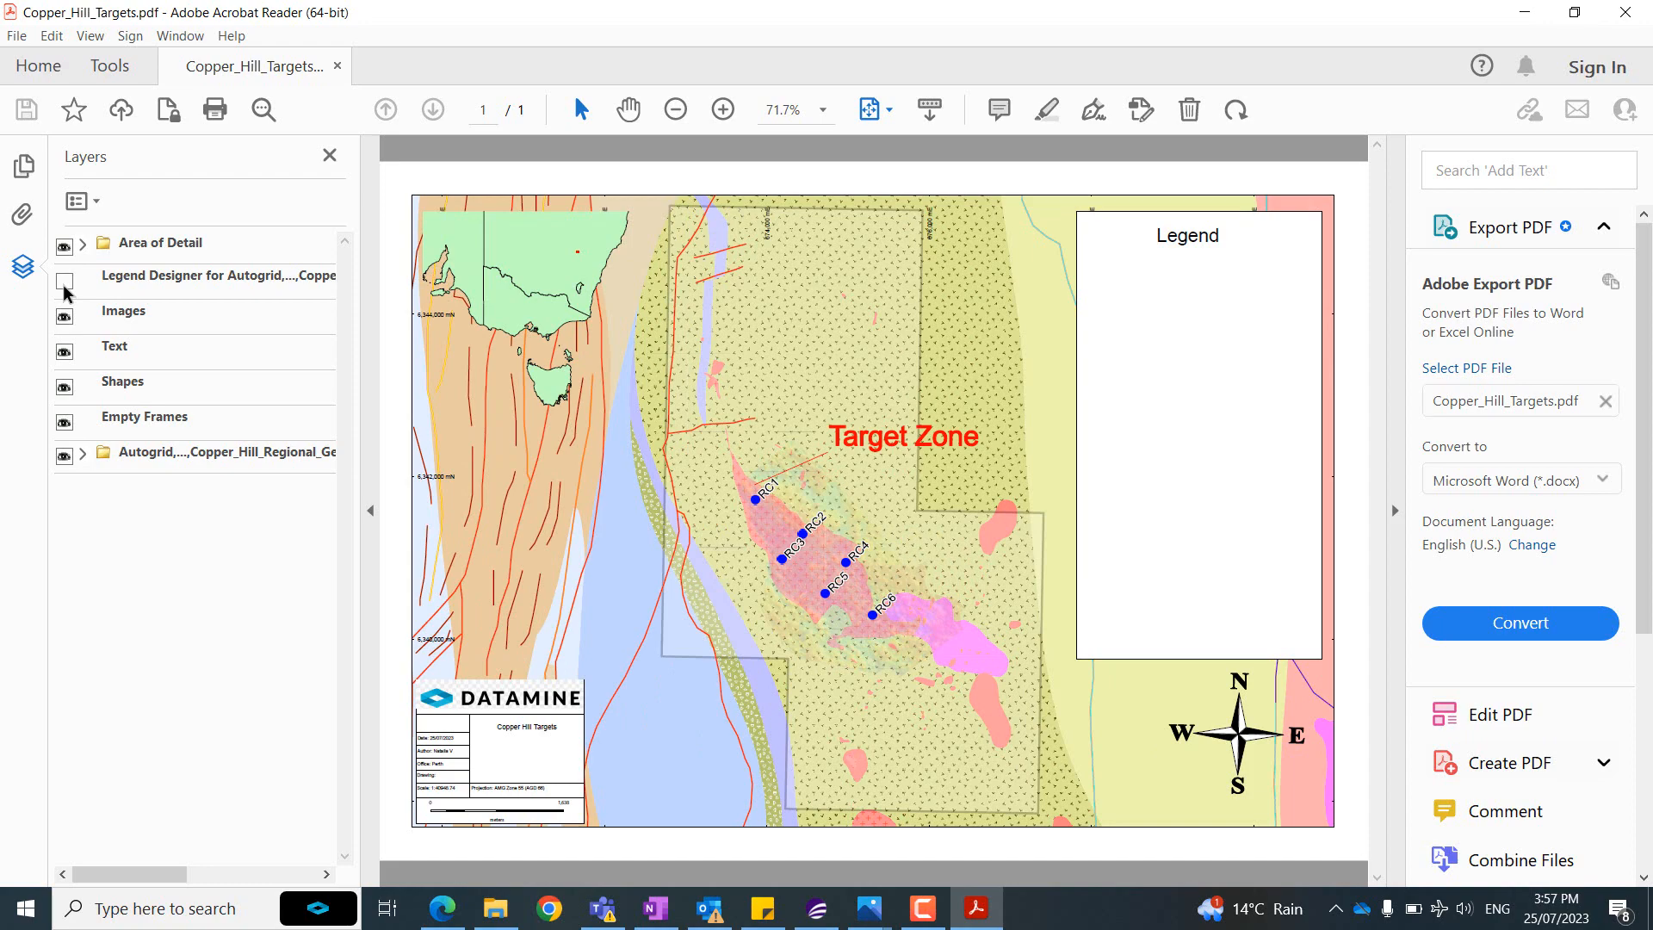
pyautogui.click(64, 282)
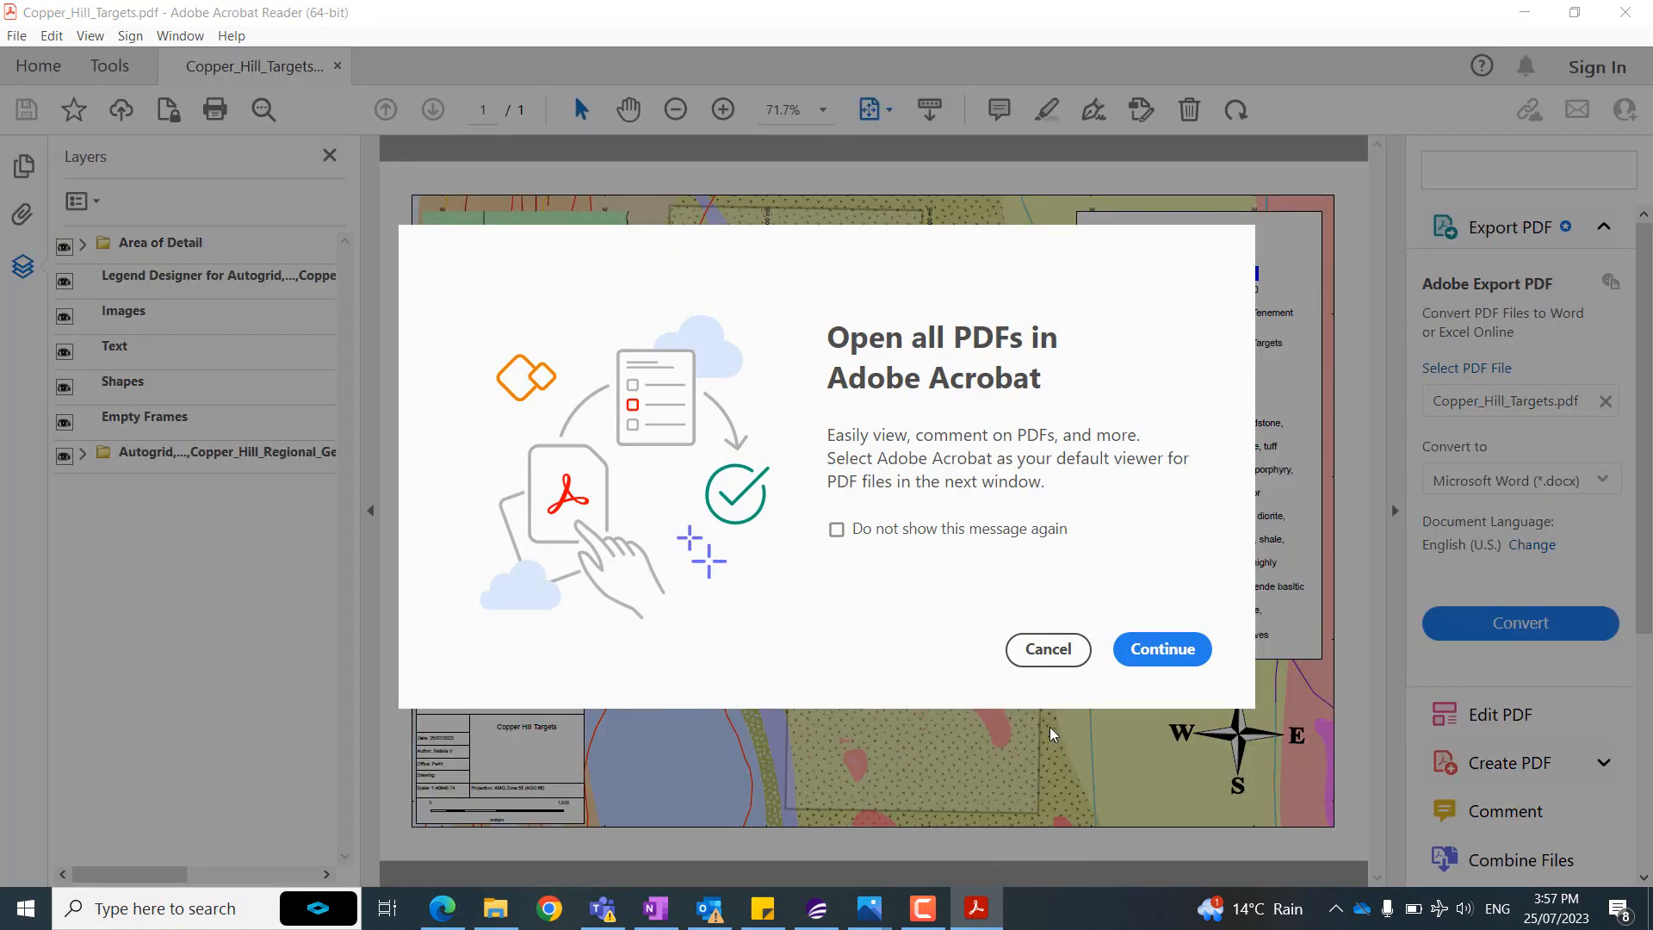
pyautogui.click(1073, 654)
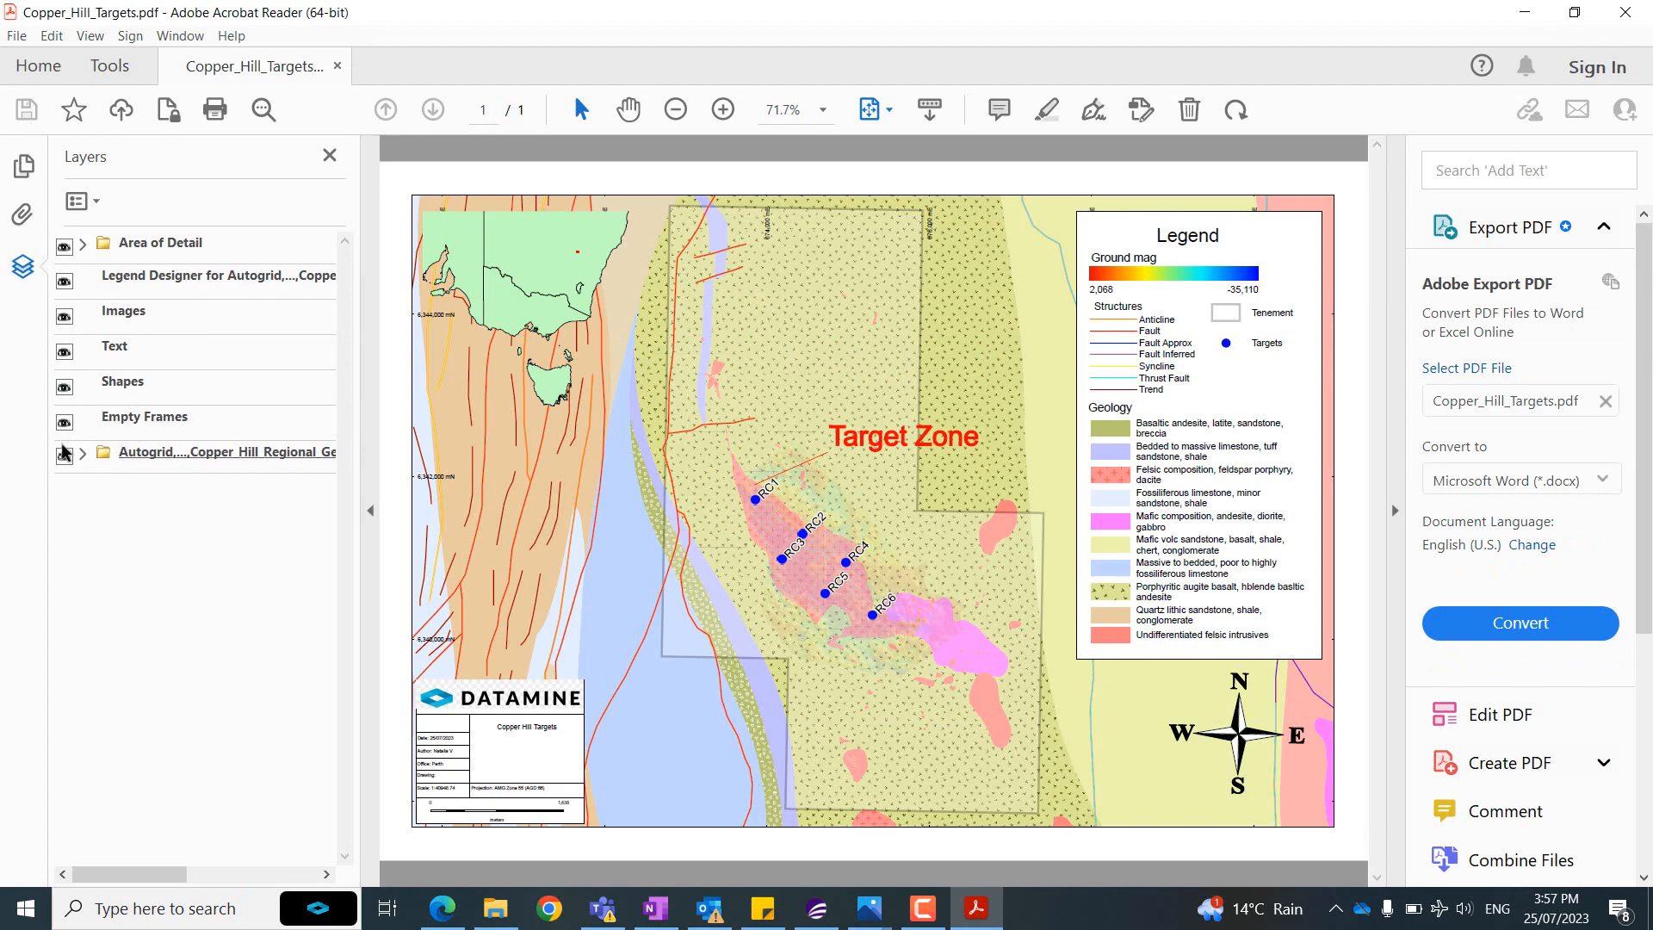
# Expand the Autogrid map group and hide its copper_hill_targets Labels, Cosmetic Layer, Autogrid, copper_hill_targets and Copper_Hill_Tenments layers.
pyautogui.click(82, 454)
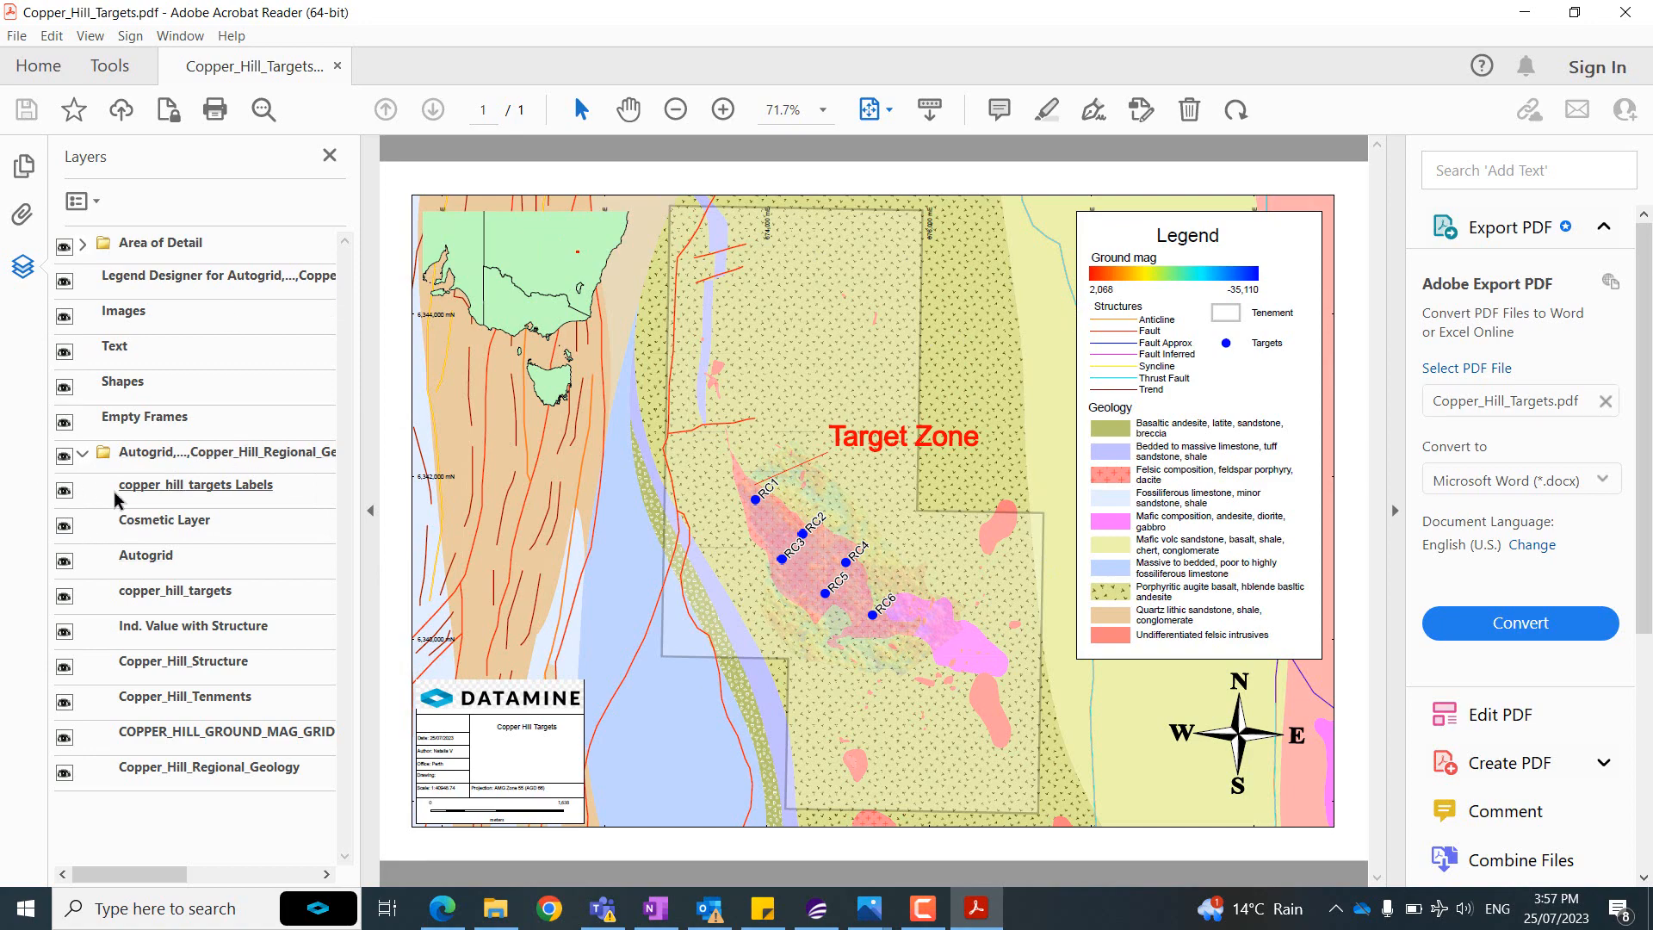
pyautogui.click(64, 490)
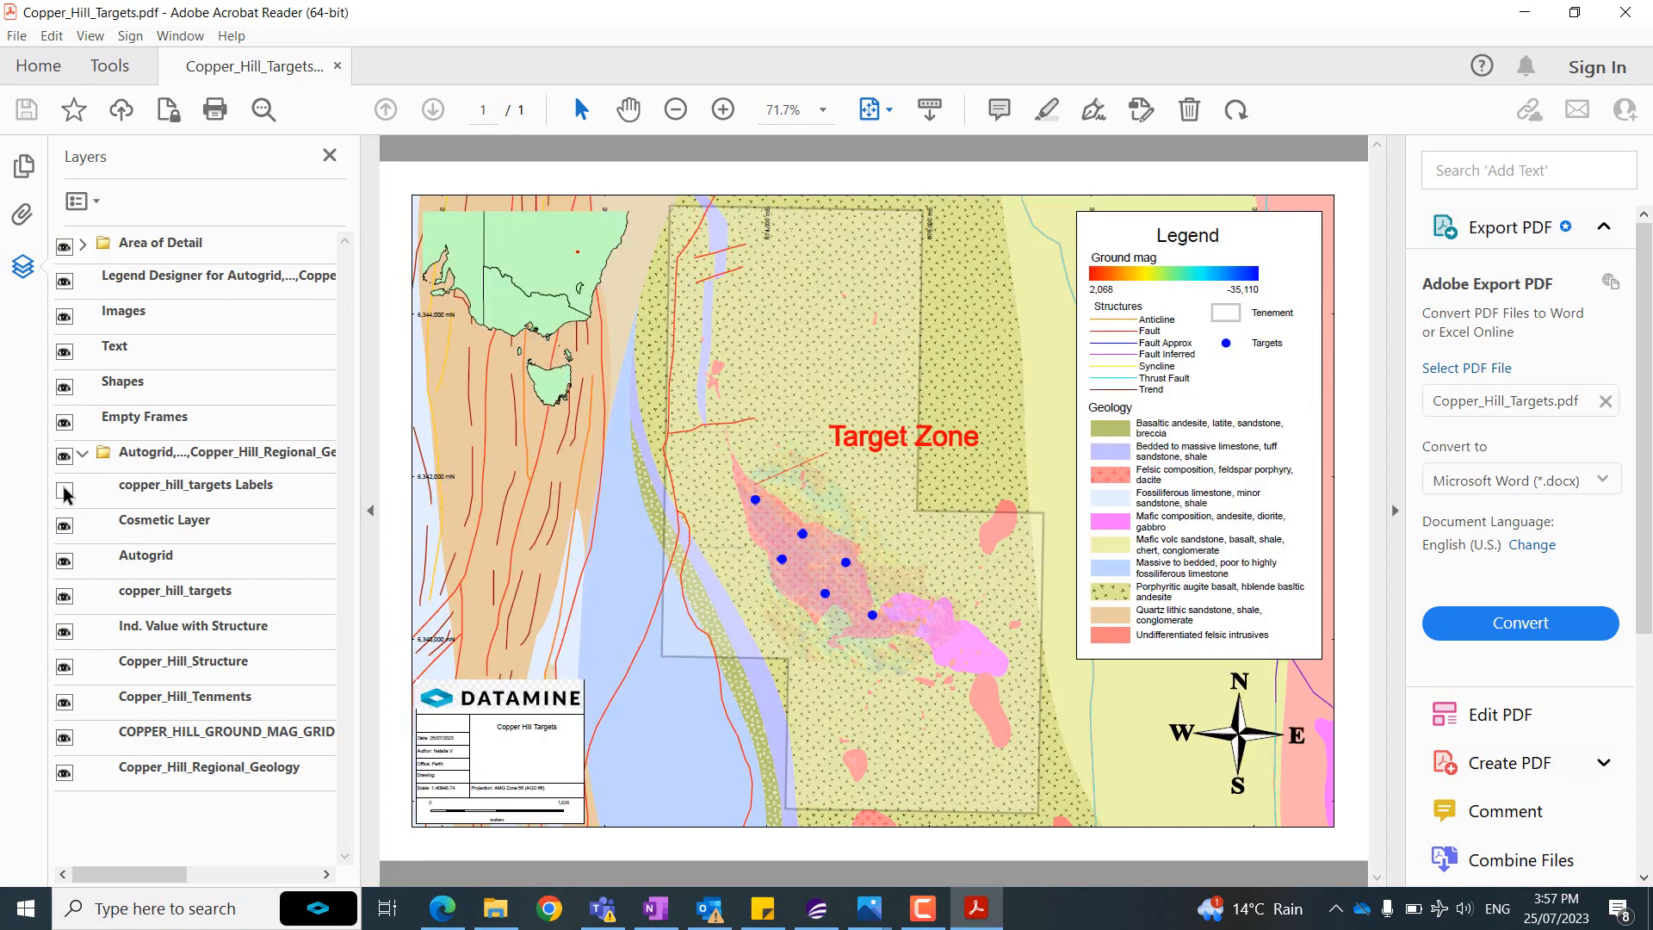
pyautogui.click(65, 525)
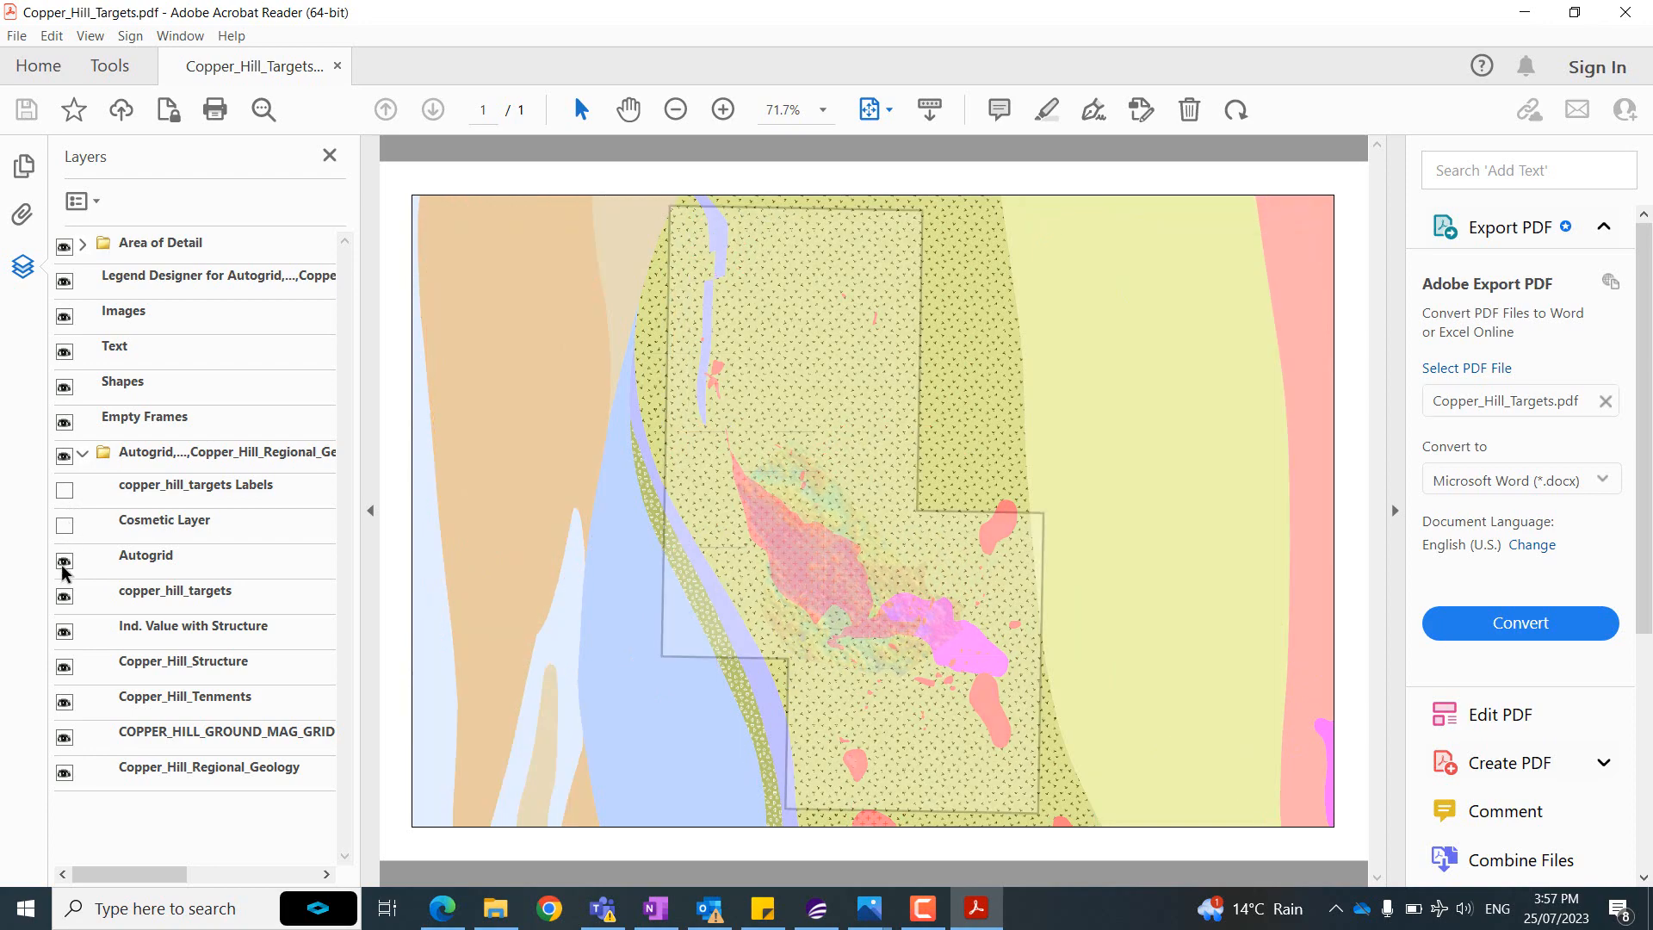
pyautogui.click(64, 561)
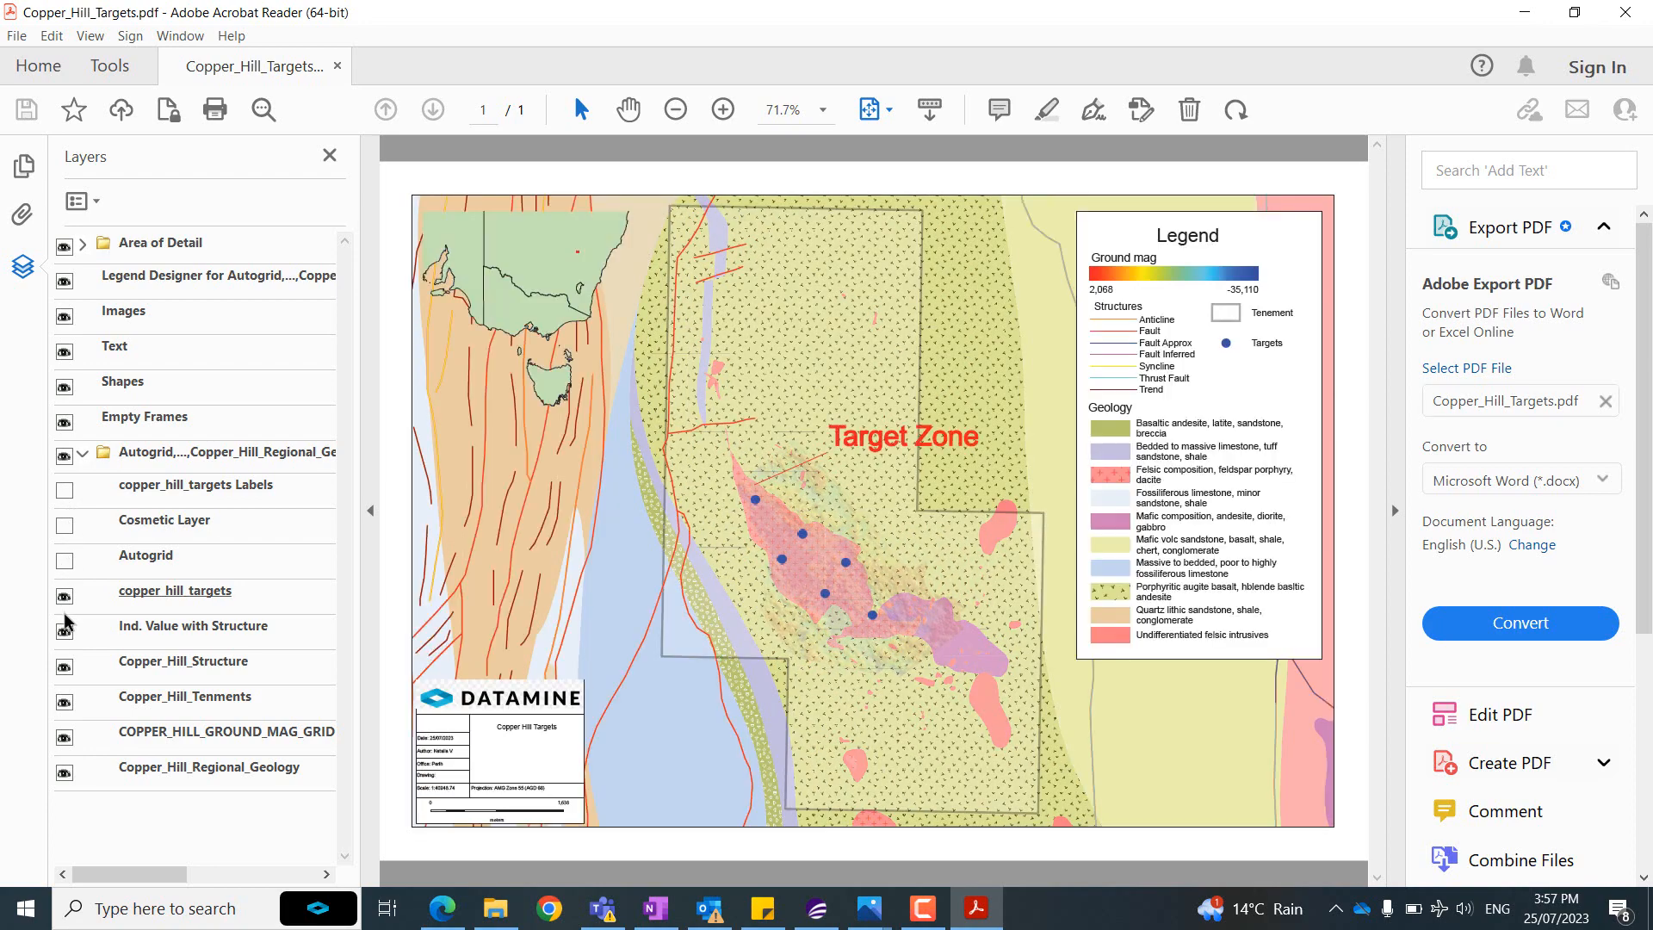
pyautogui.click(65, 595)
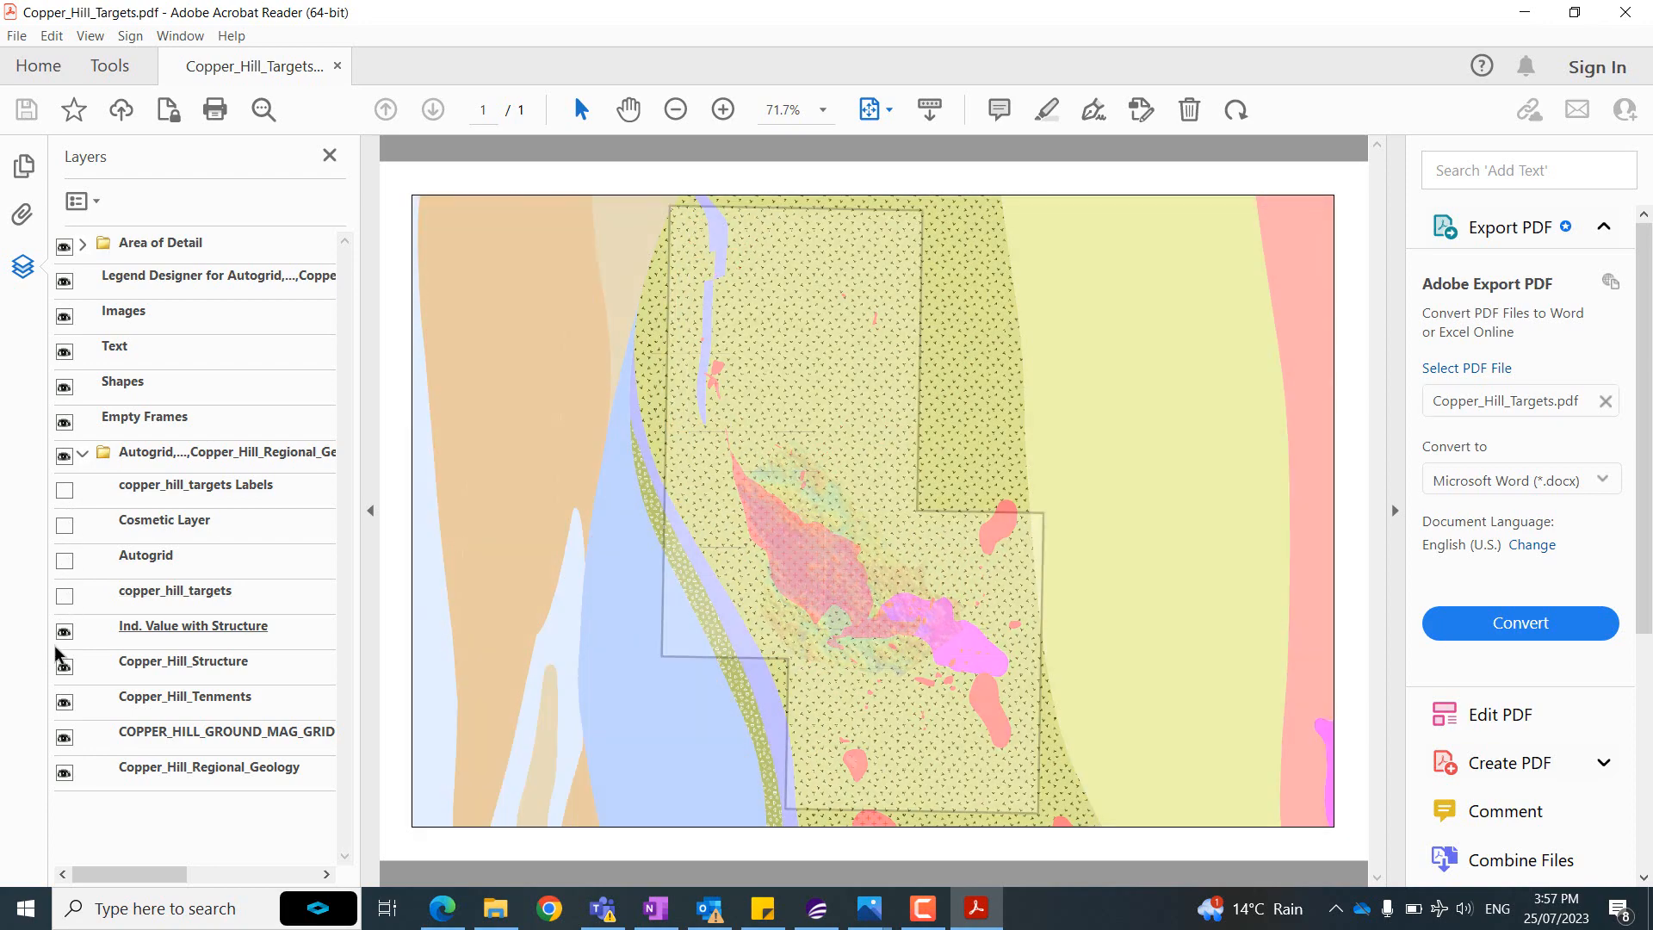
pyautogui.click(65, 701)
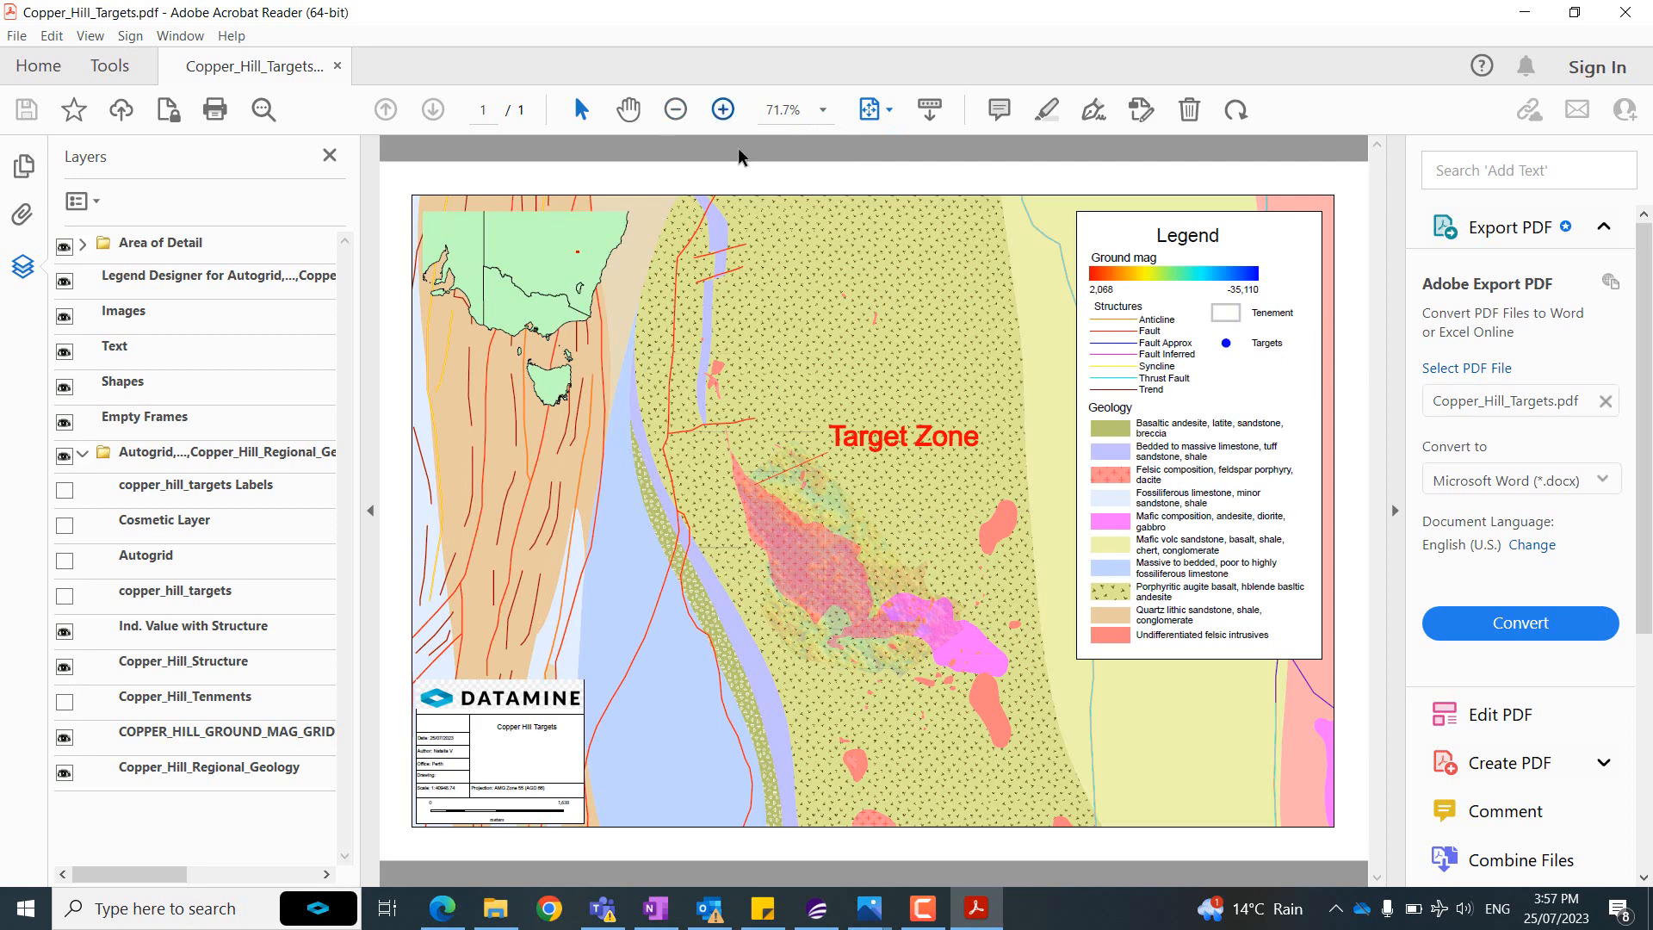
# Examine the target zone and title block of the PDF at 100% and switch back to MapInfo Pro.
pyautogui.click(723, 109)
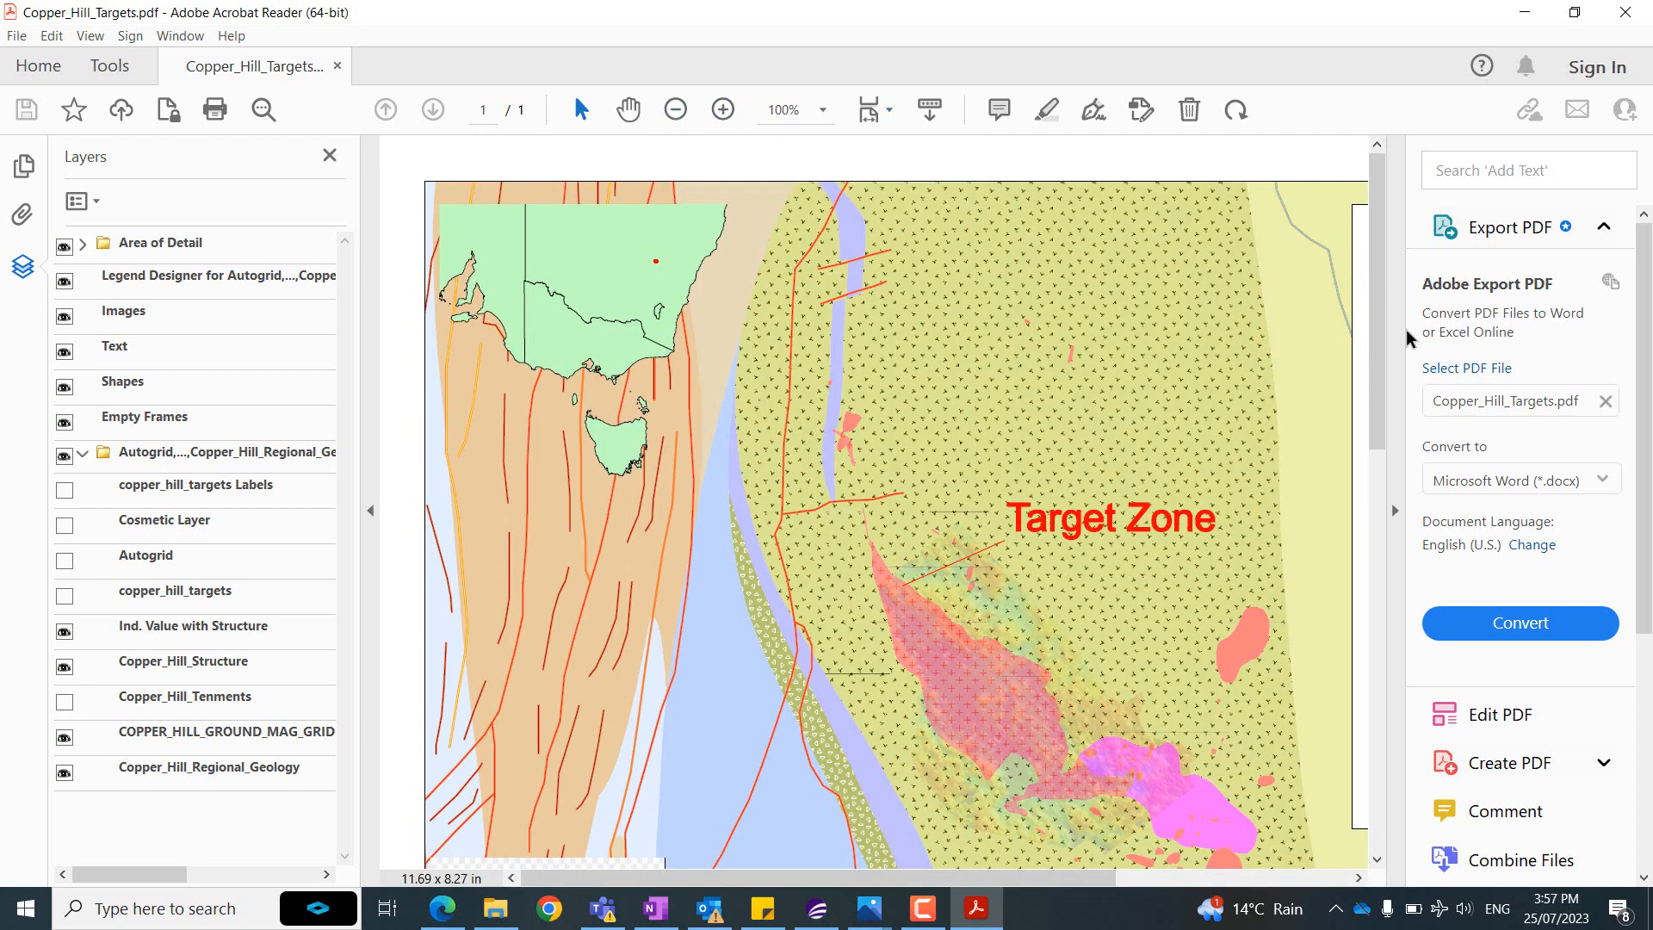
pyautogui.moveTo(1380, 343); pyautogui.dragTo(1384, 757)
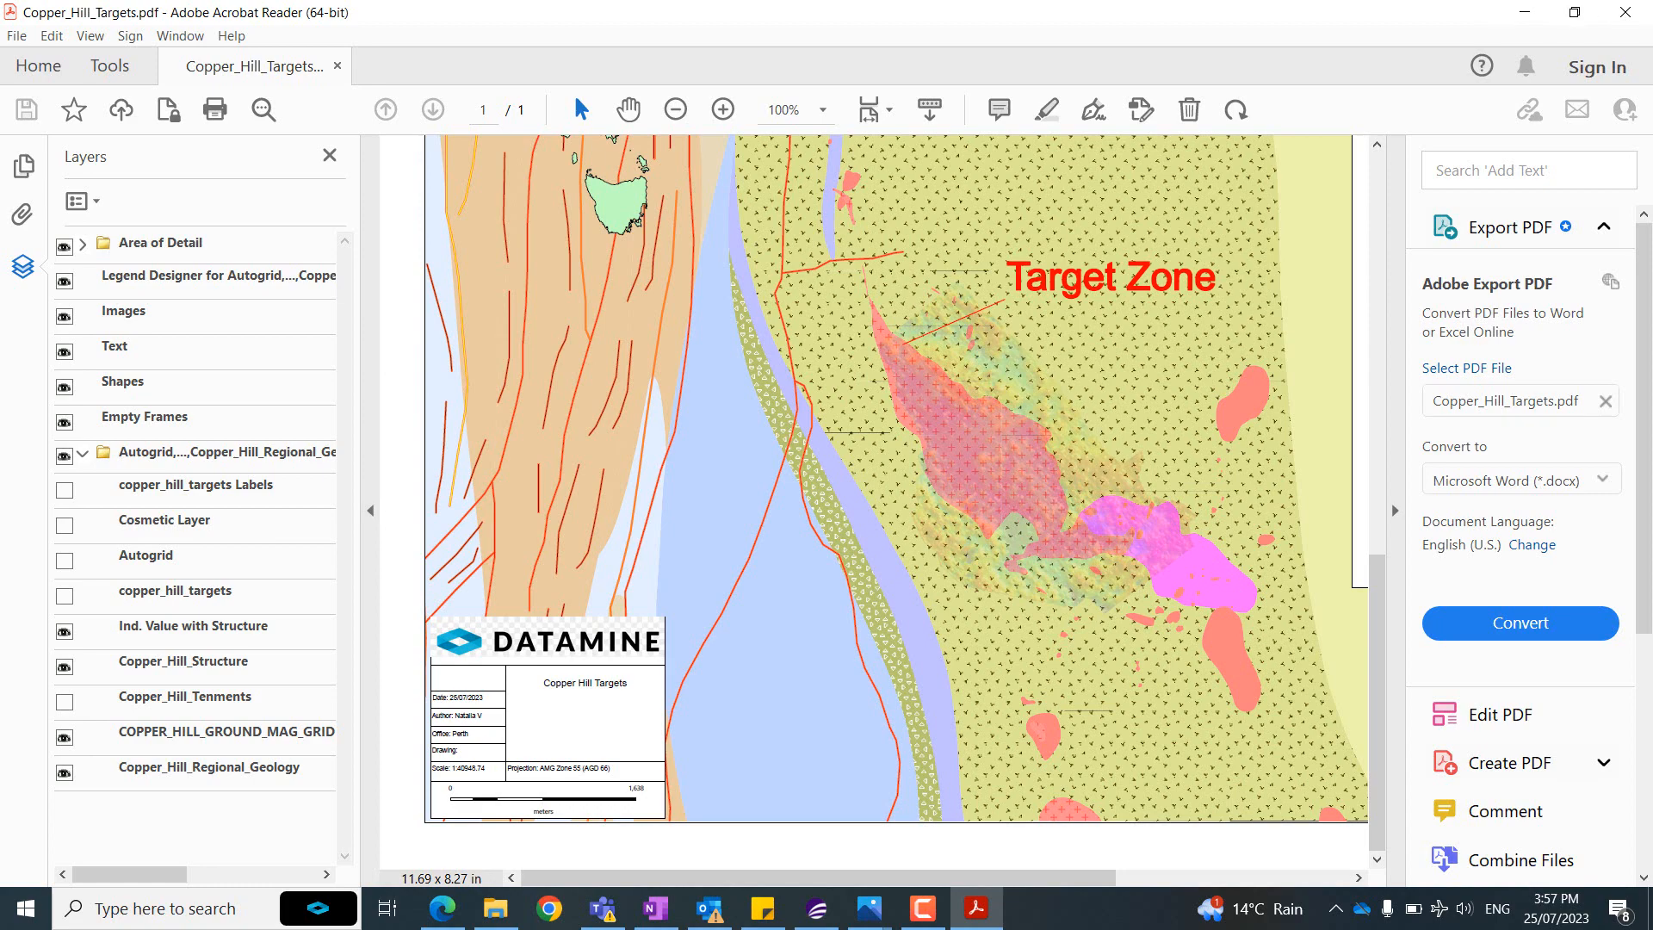
pyautogui.press('F10')
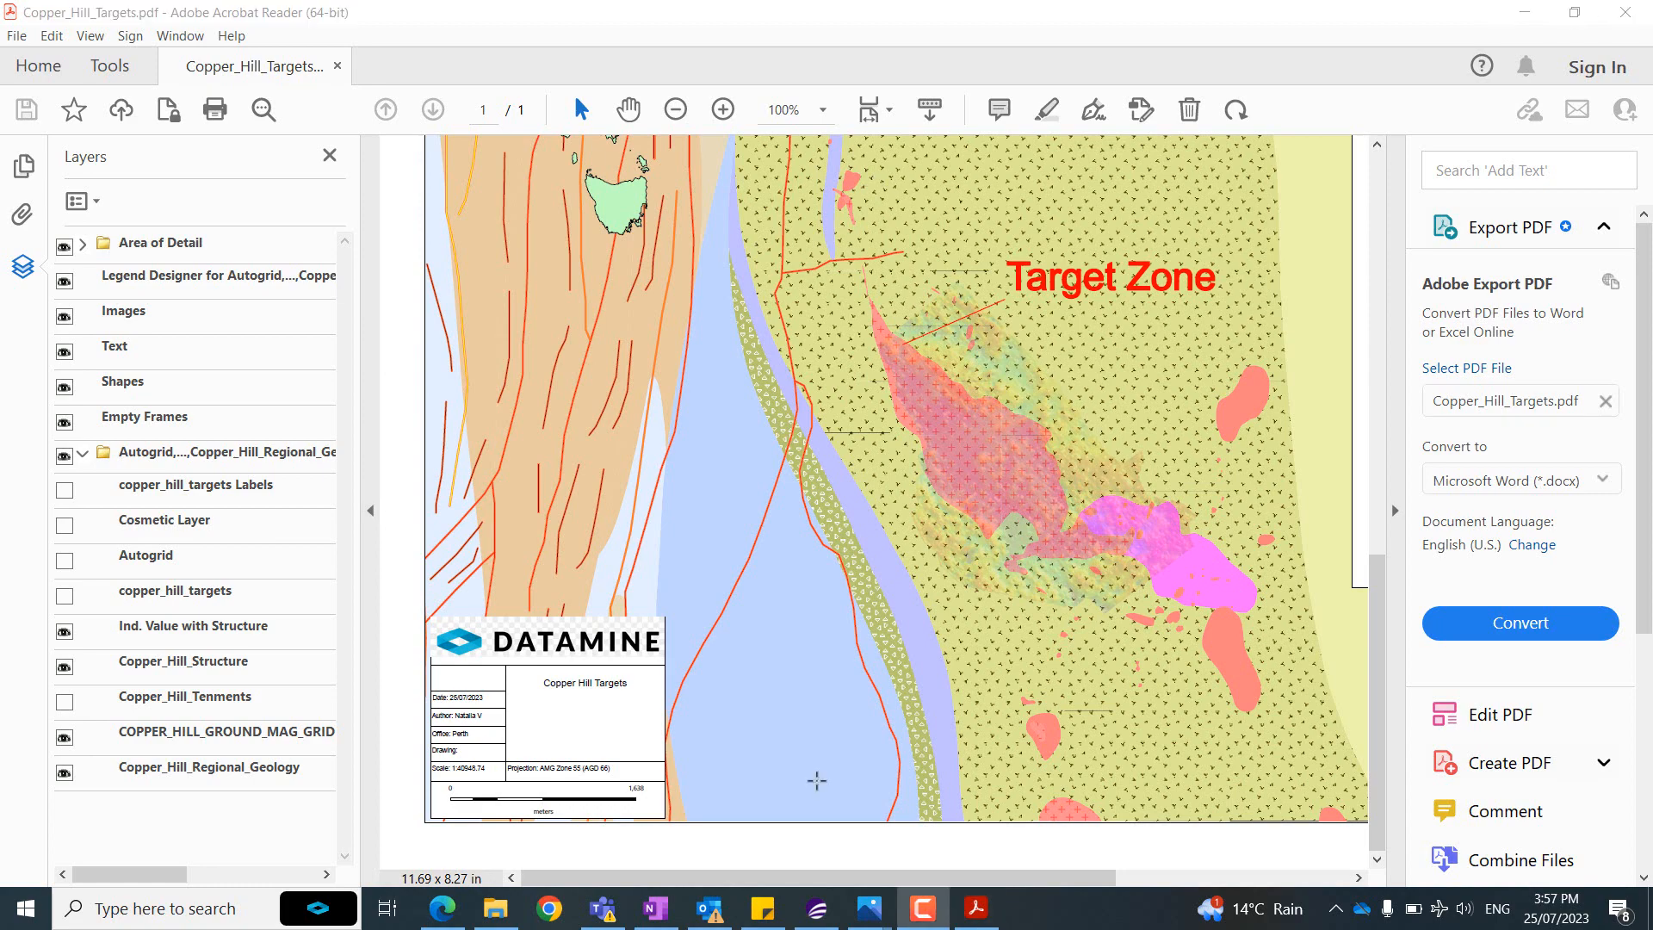
pyautogui.click(816, 908)
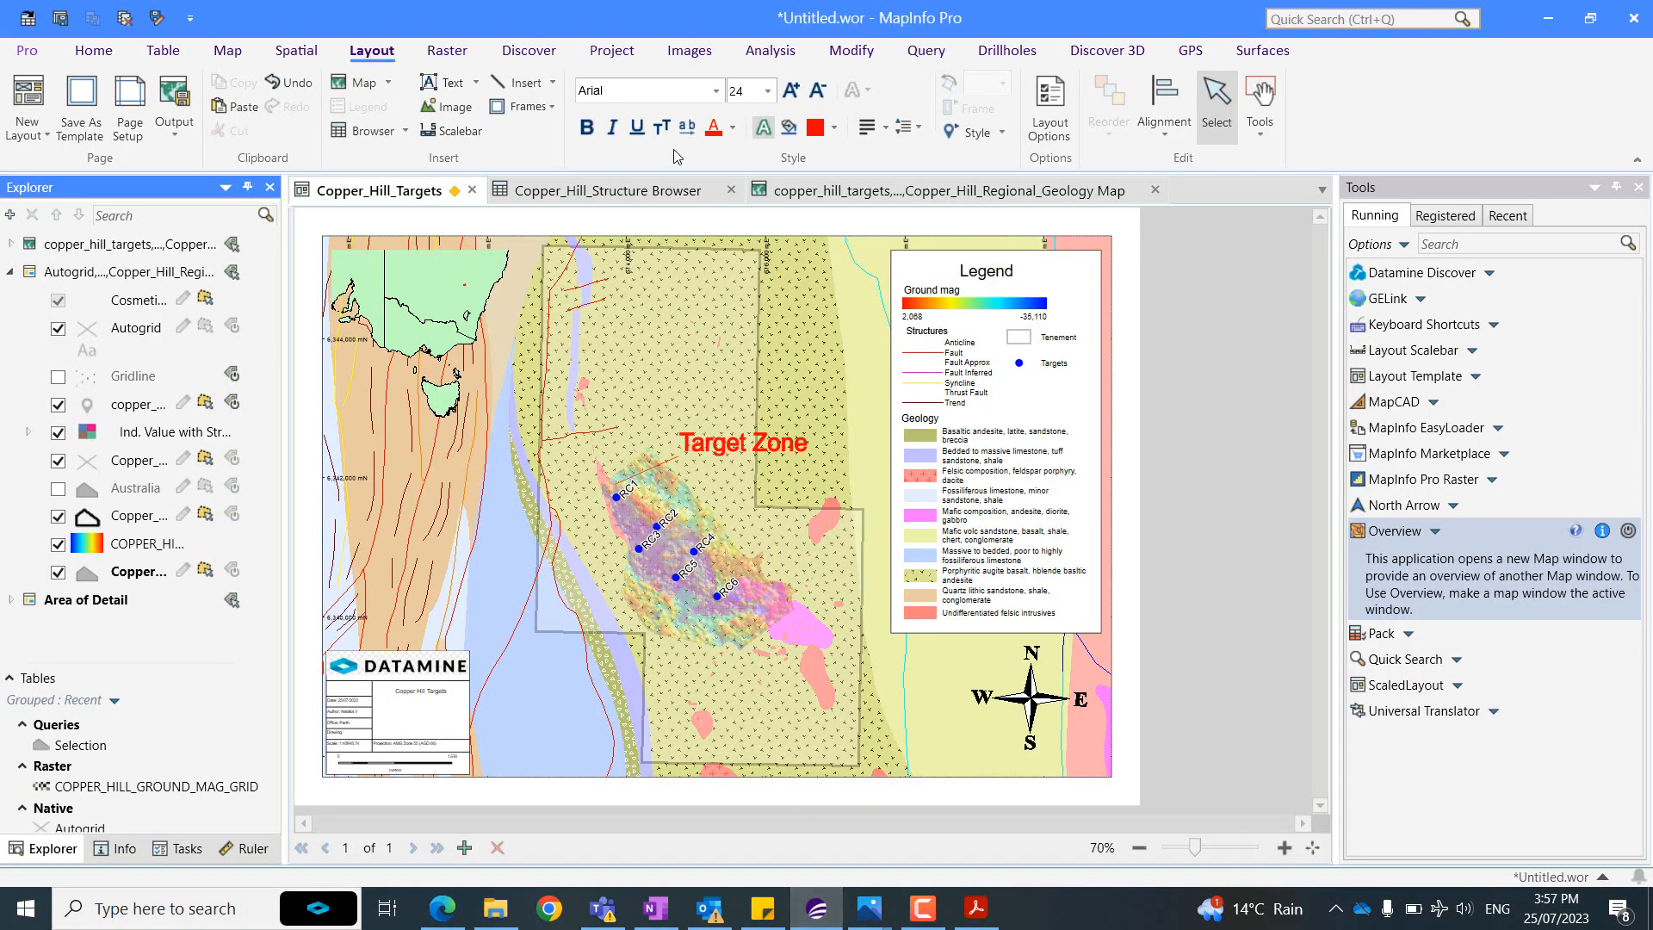